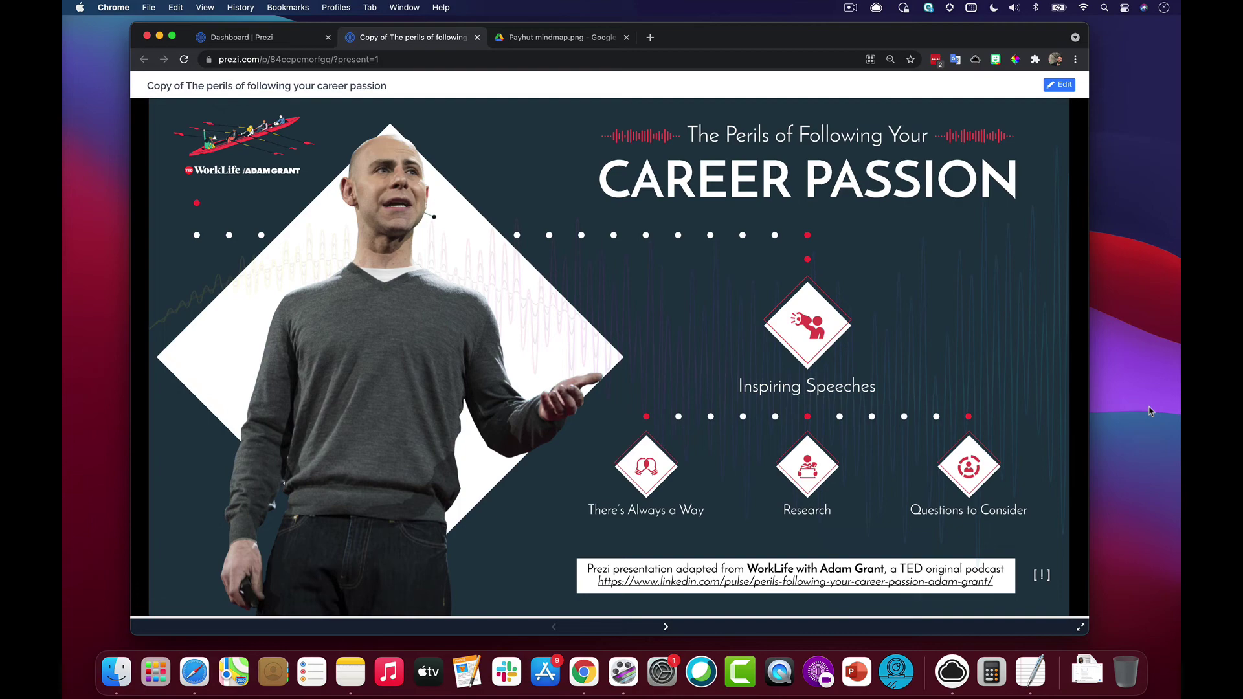
- Play the career passion presentation from Inspiring Speeches through Experiment, and return to its overview
{"action": "key", "text": "Right"}
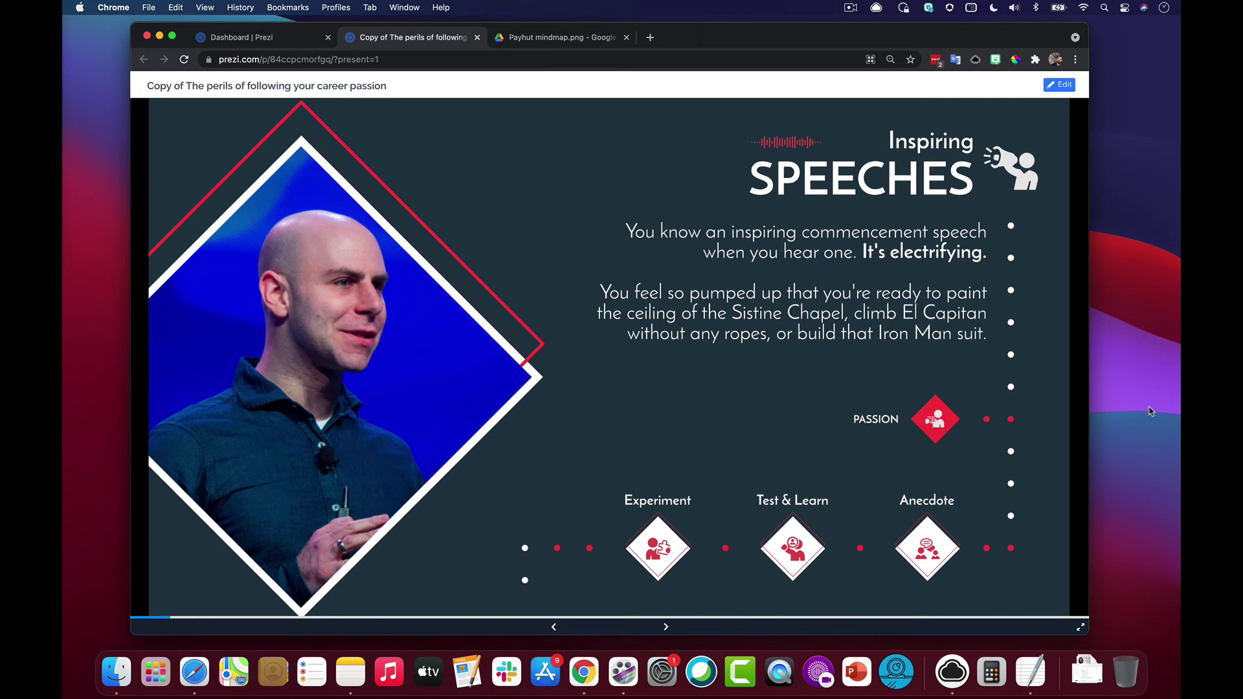
{"action": "key", "text": "Right"}
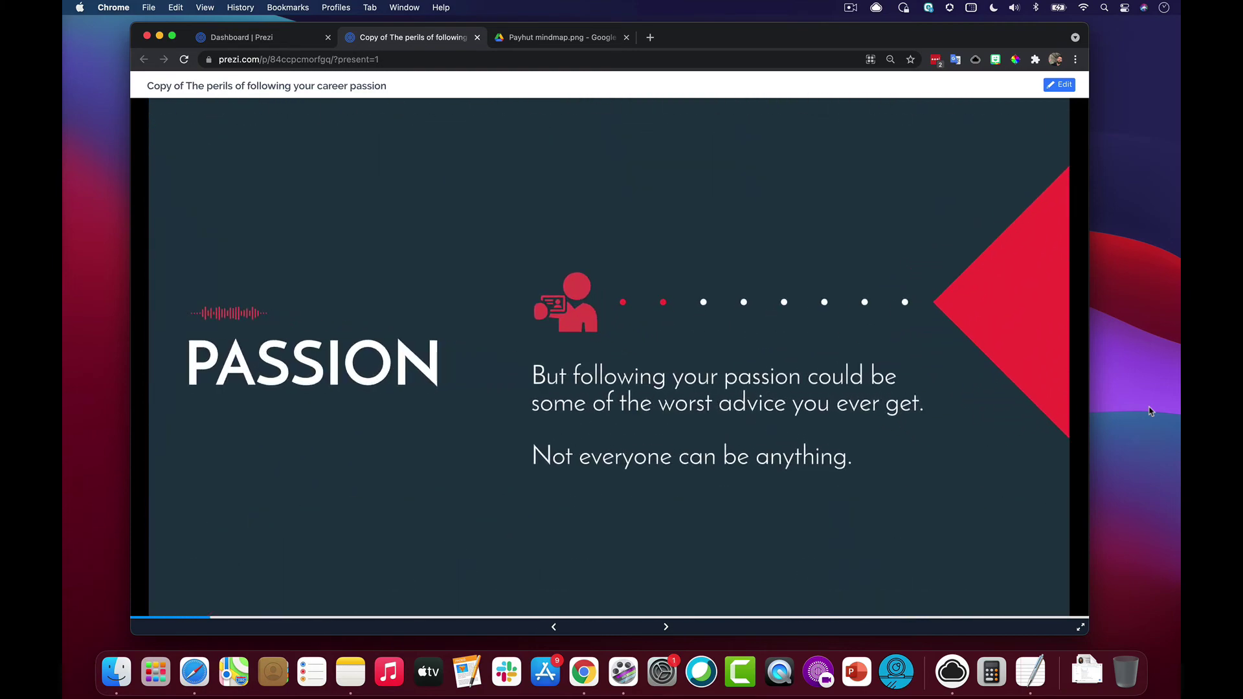
{"action": "key", "text": "Right"}
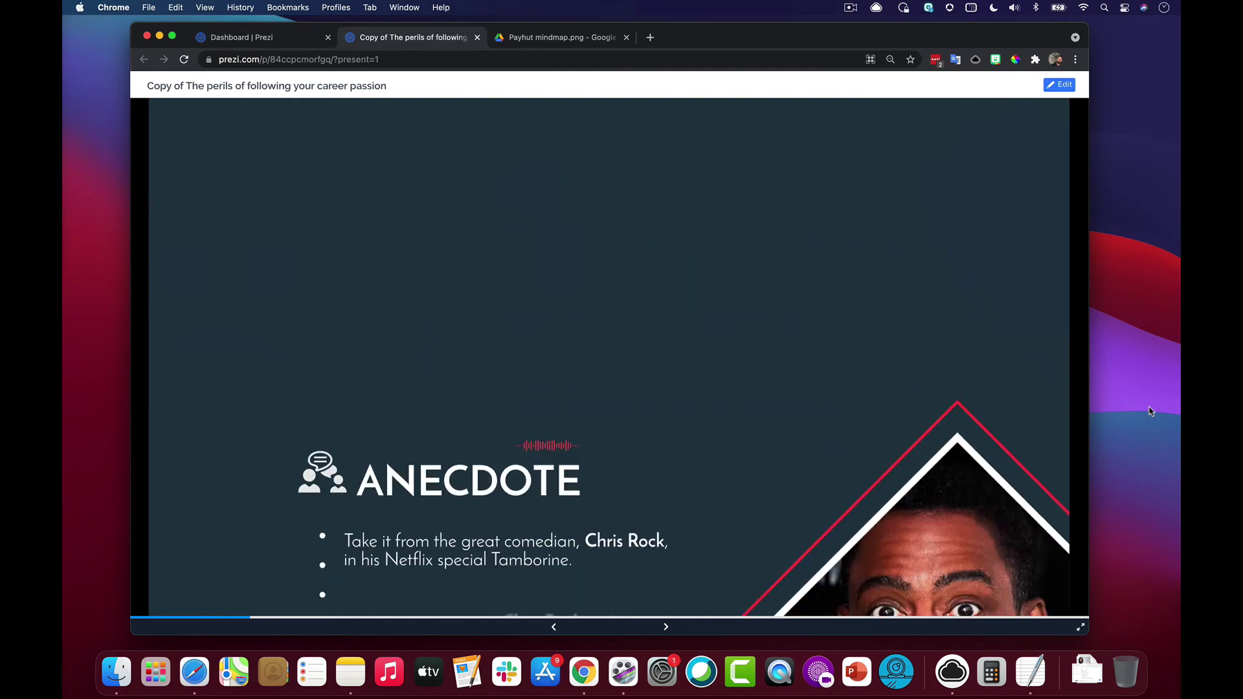
{"action": "key", "text": "Right"}
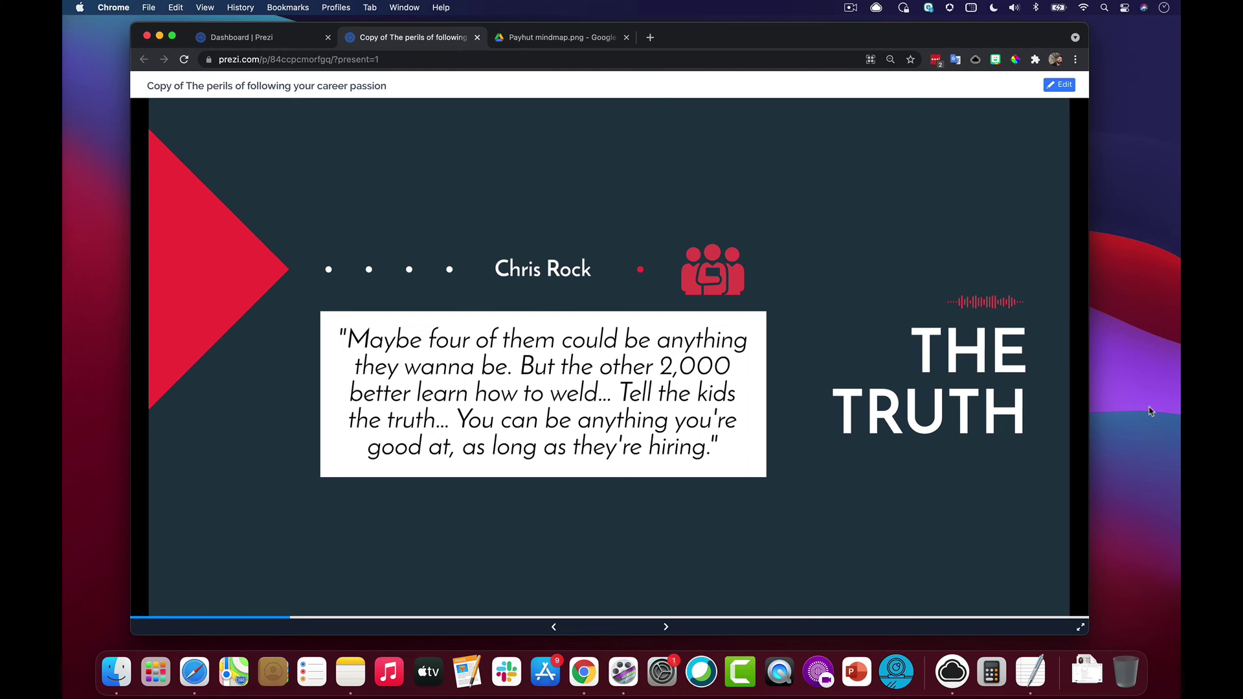
{"action": "key", "text": "Right"}
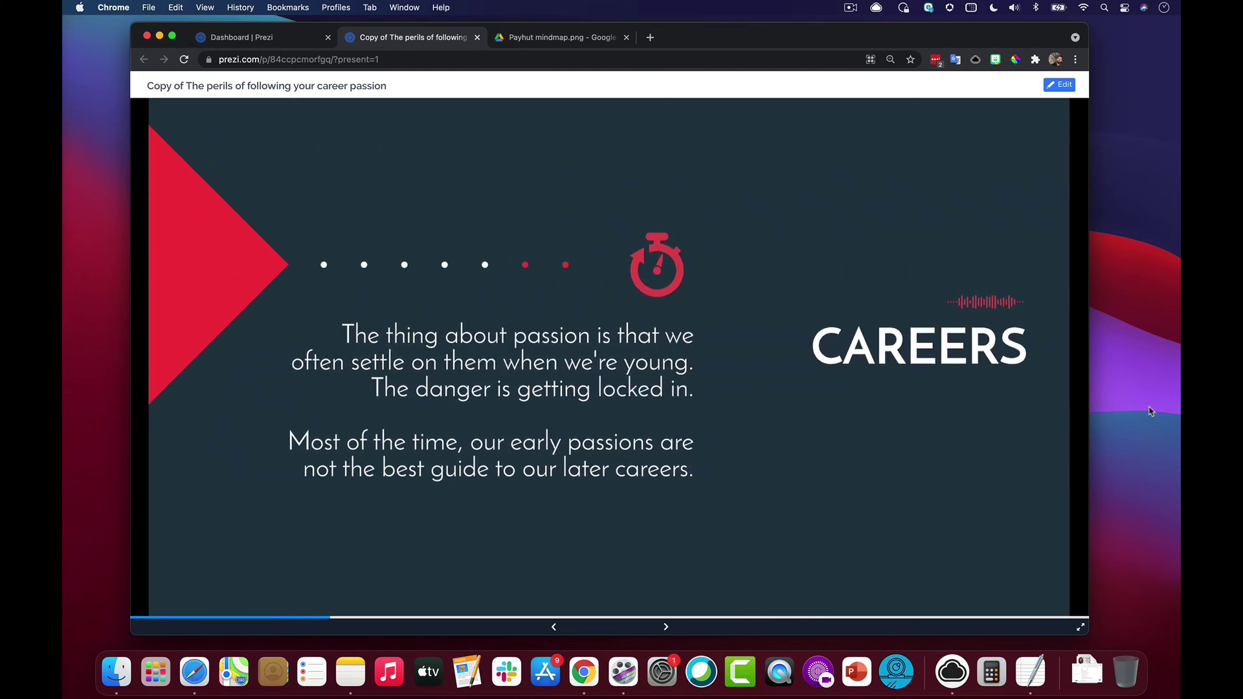
{"action": "key", "text": "Right"}
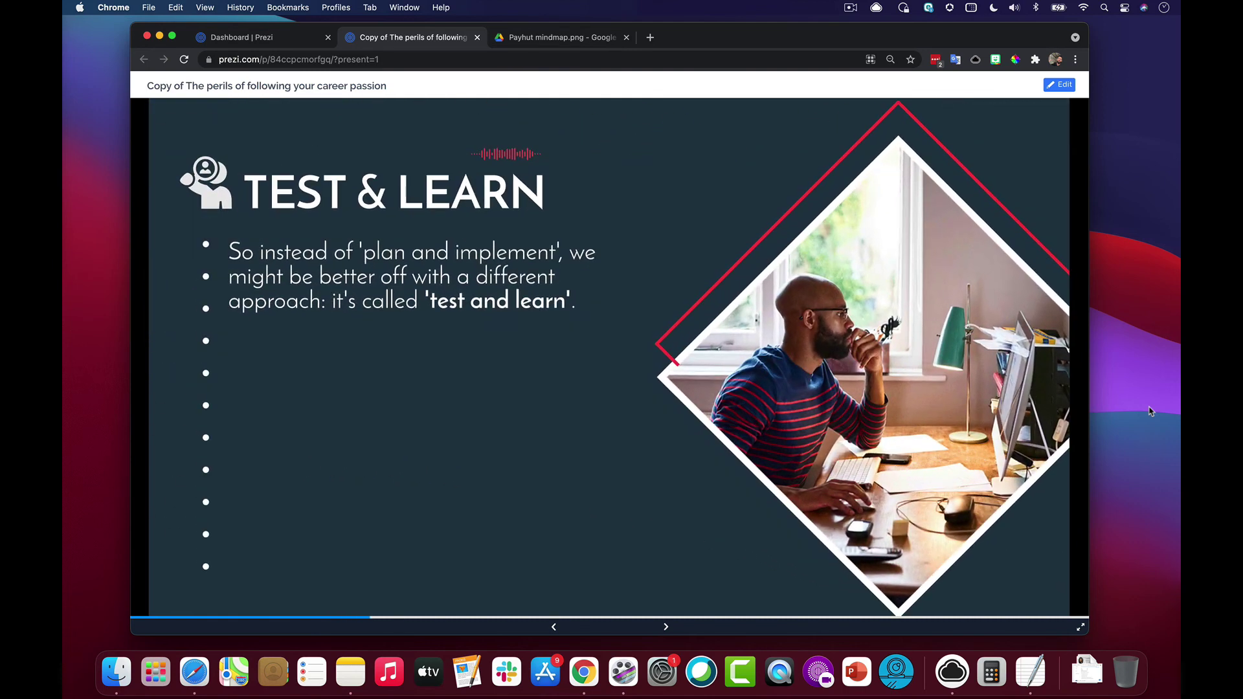
{"action": "key", "text": "Right"}
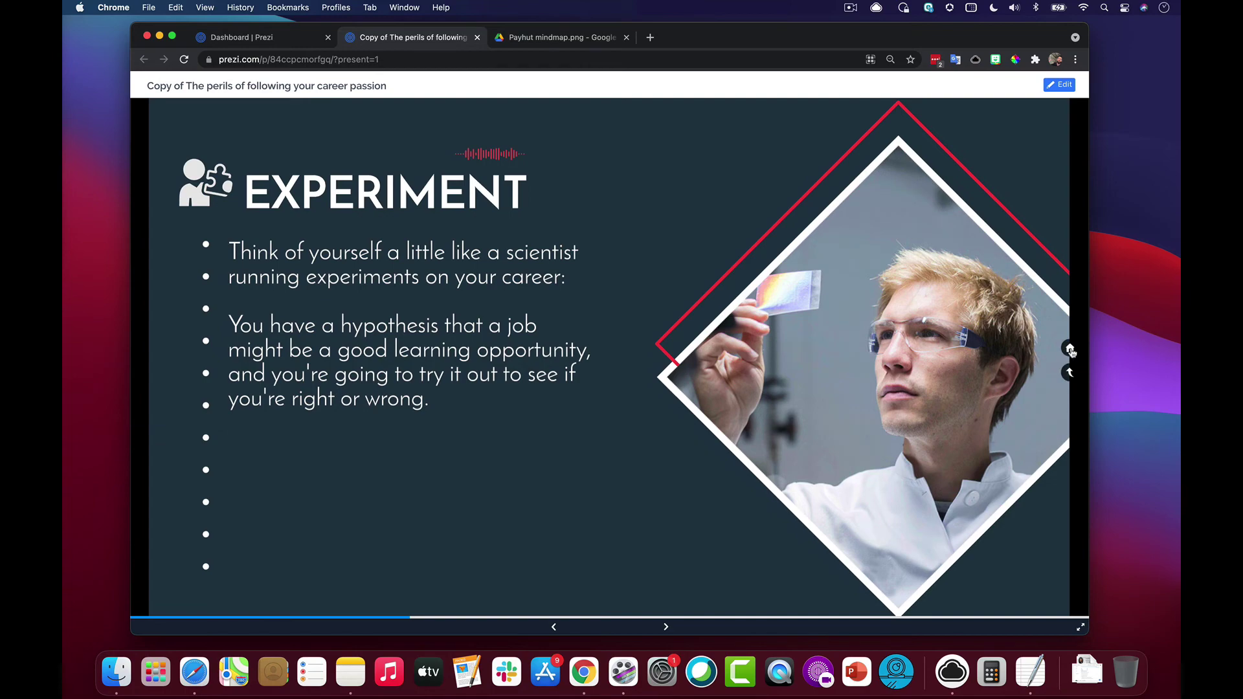
{"action": "left_click", "coordinate": [1070, 350]}
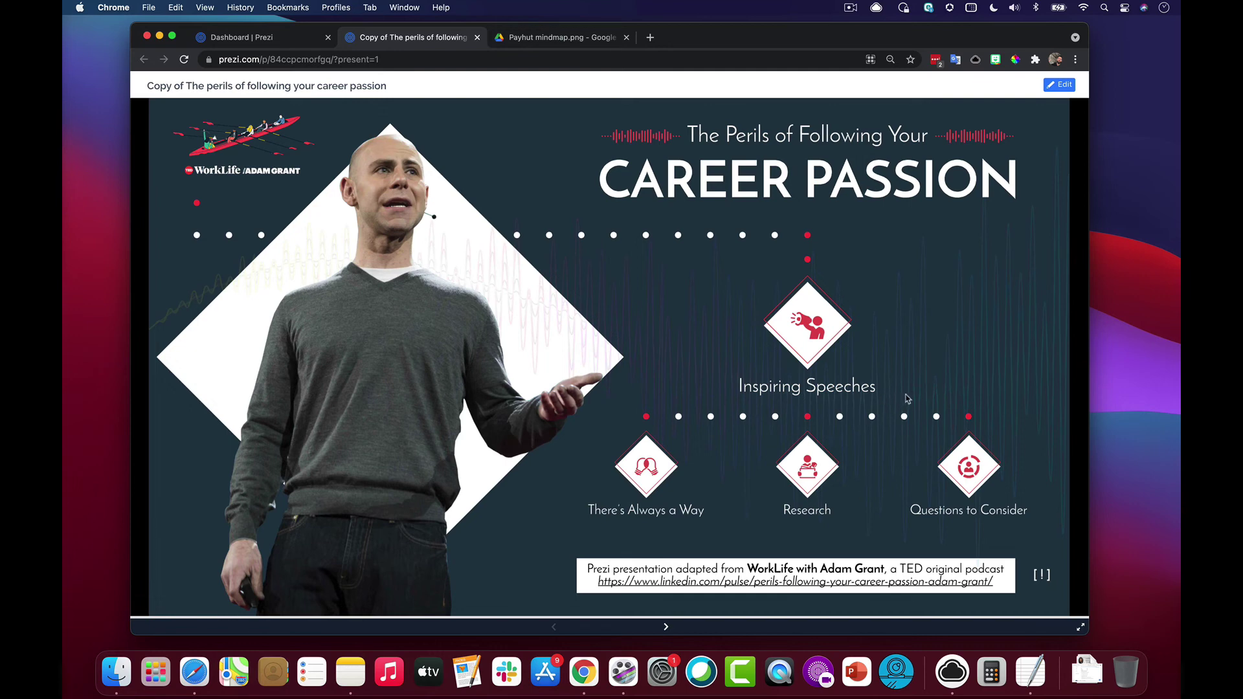
- Explore the Research topic with its Setting Expectations and Alternative Methods subtopics, and return to the overview
{"action": "left_click", "coordinate": [808, 462]}
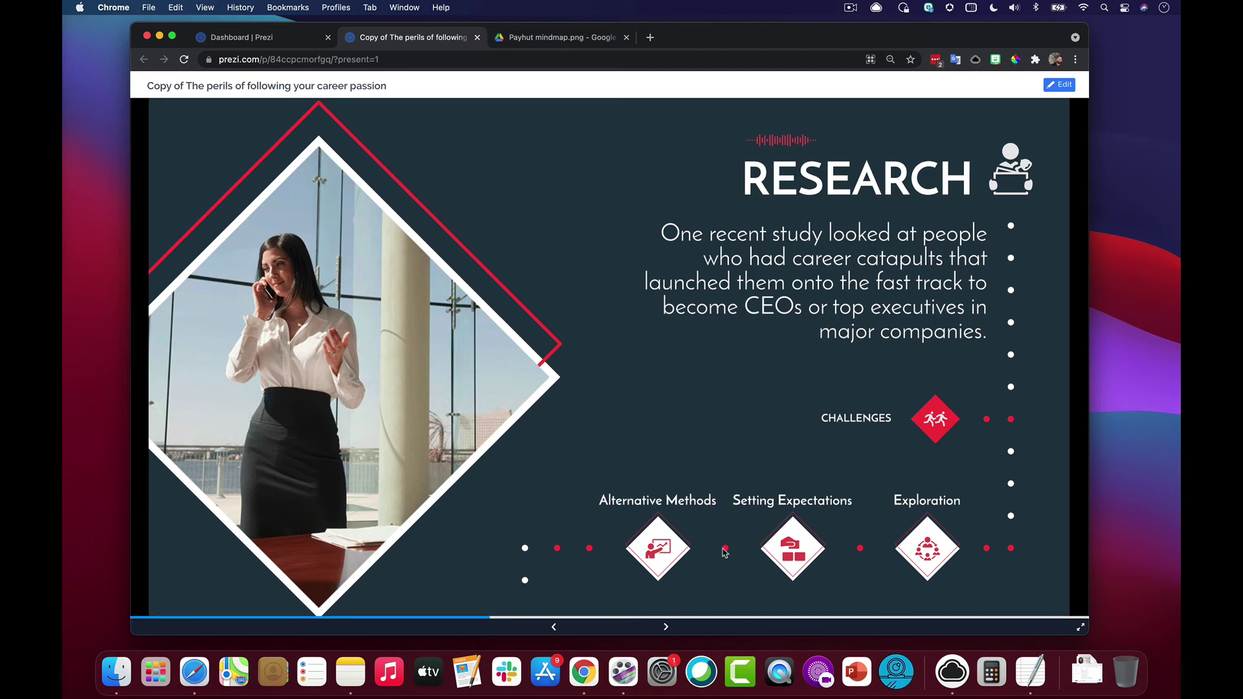
{"action": "left_click", "coordinate": [793, 541]}
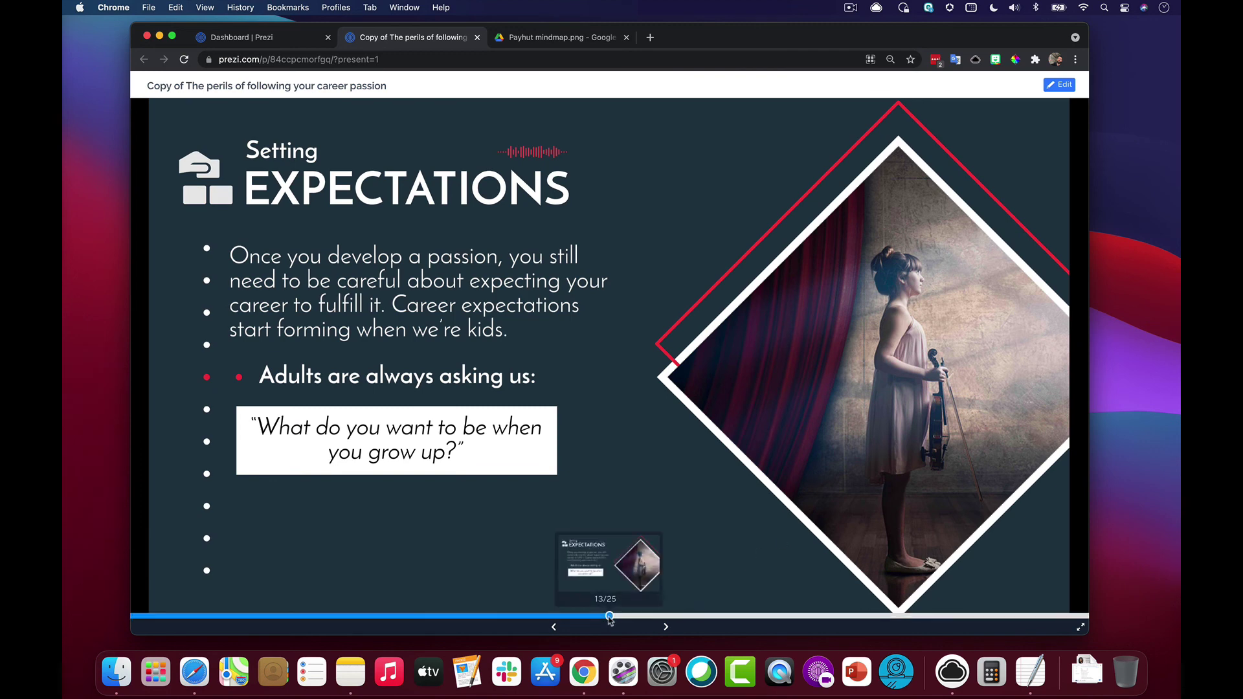
{"action": "key", "text": "Right"}
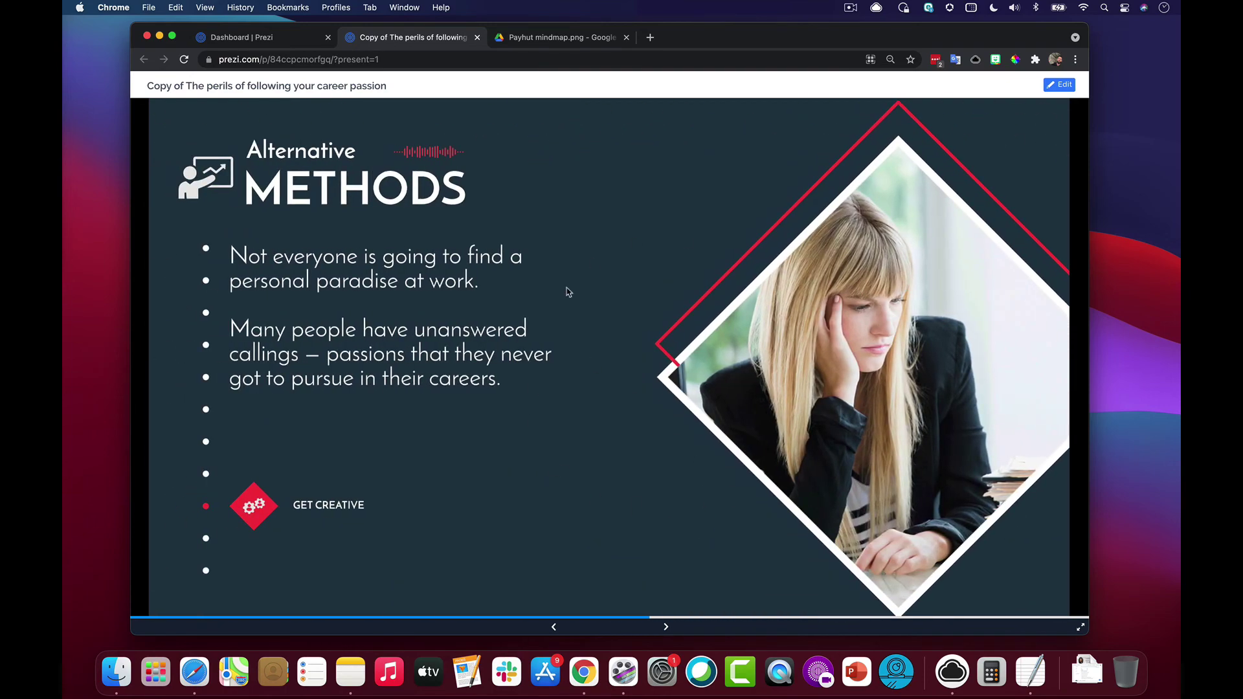
{"action": "key", "text": "Left"}
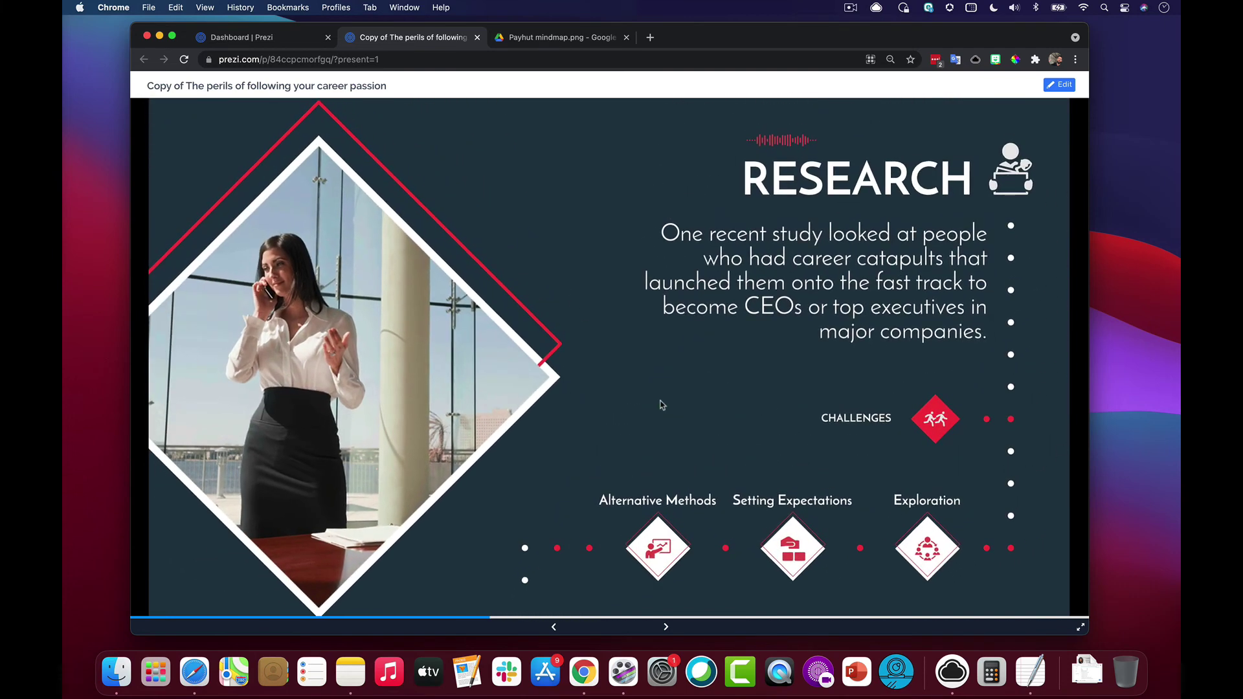
{"action": "key", "text": "Left"}
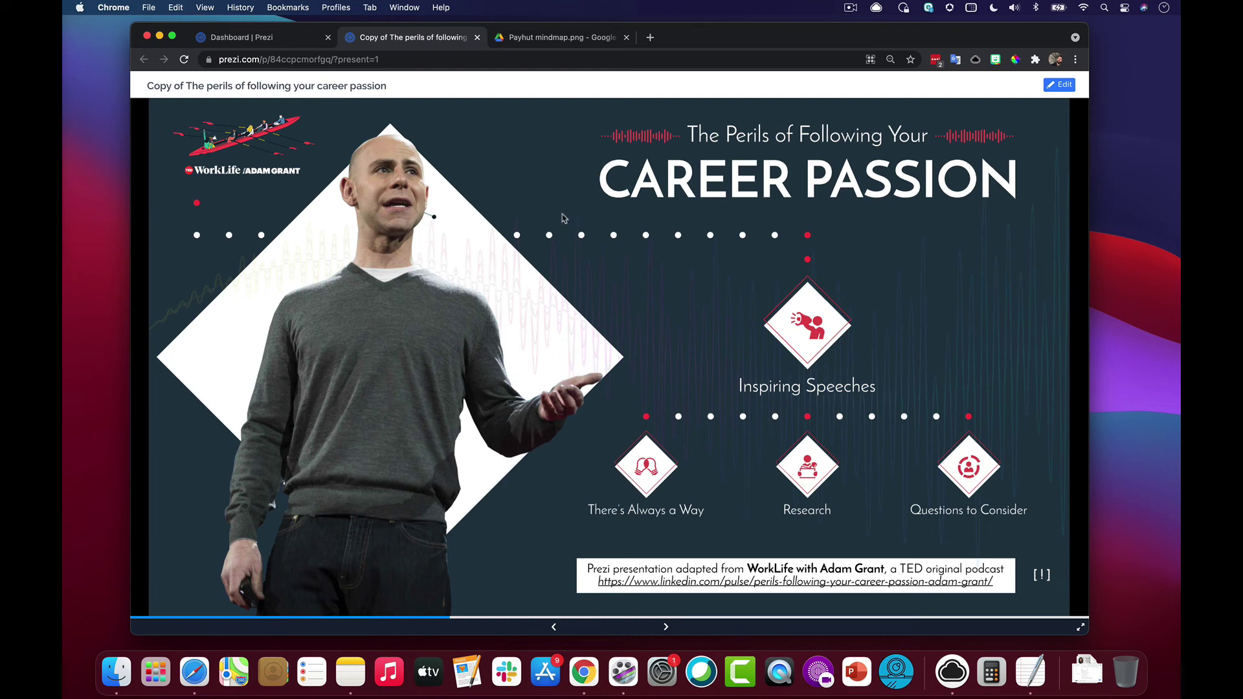
- Switch to the Prezi dashboard and look through the Prezi Video and Prezi Design project areas
{"action": "left_click", "coordinate": [288, 45]}
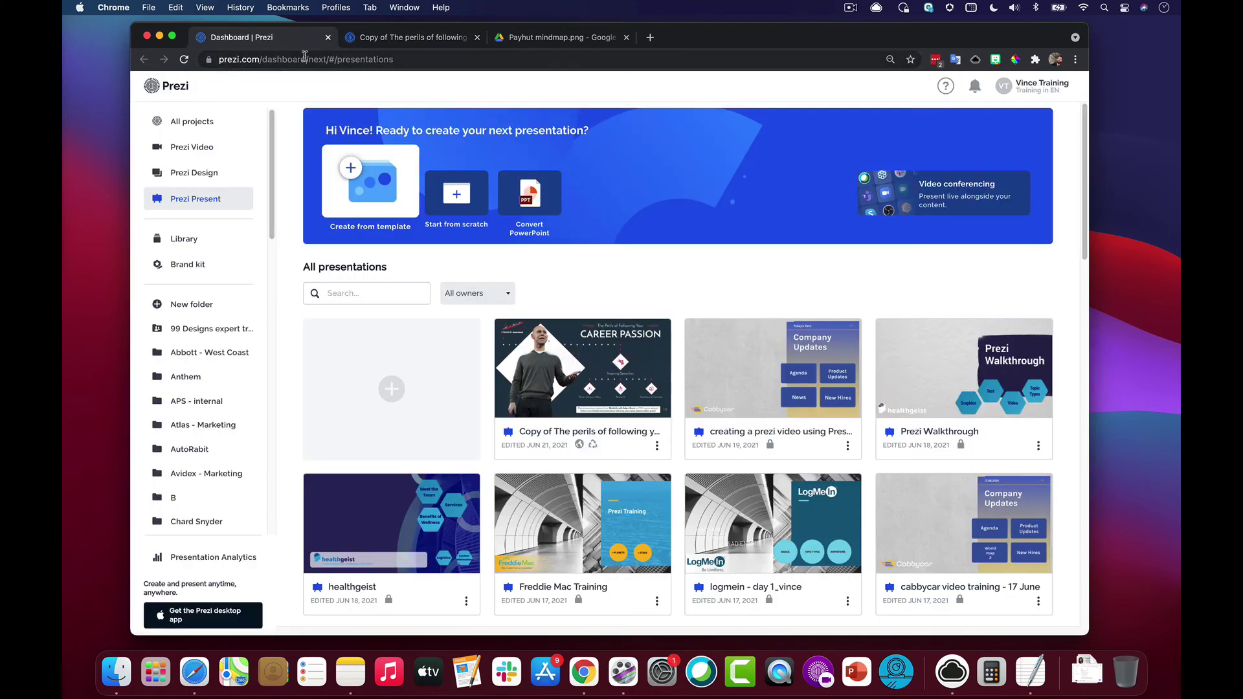
{"action": "mouse_move", "coordinate": [657, 382]}
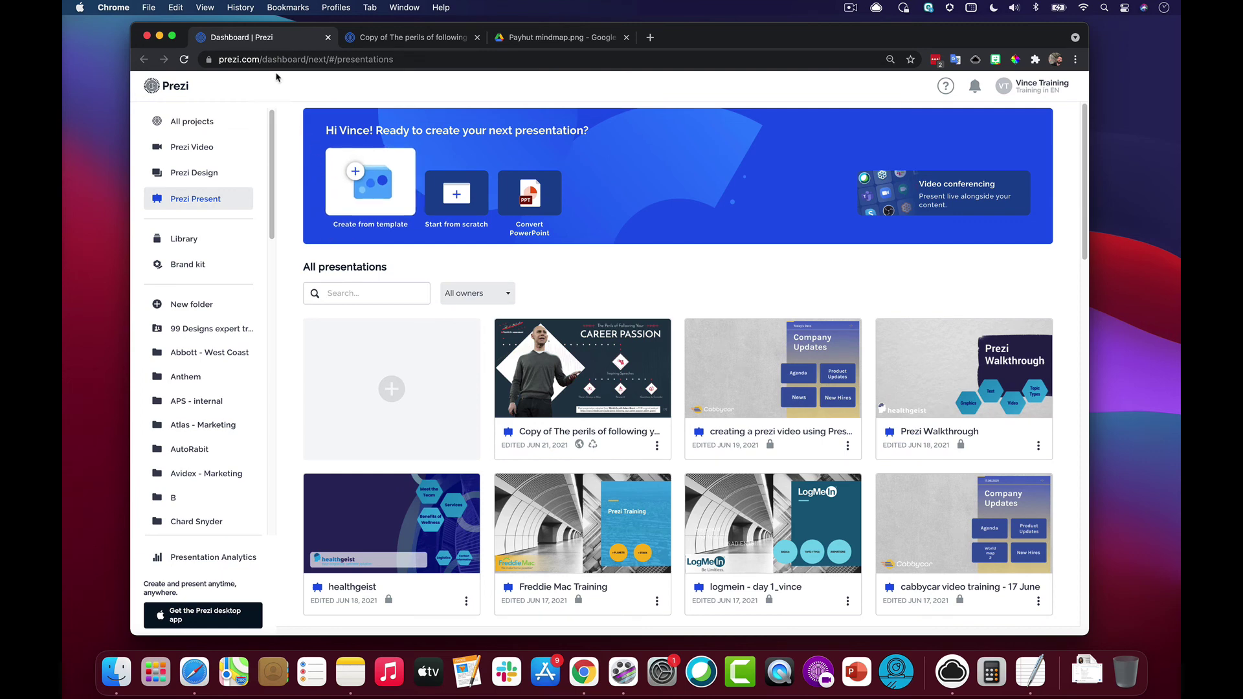
{"action": "left_click", "coordinate": [215, 148]}
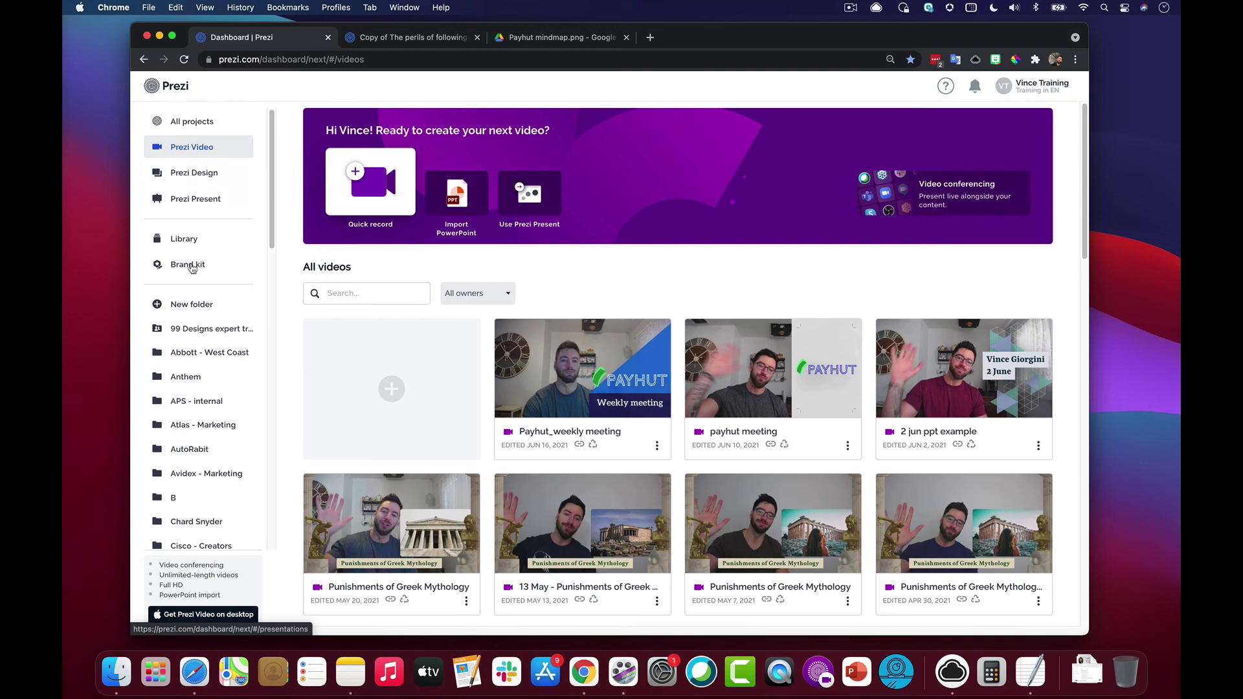
{"action": "mouse_move", "coordinate": [651, 436]}
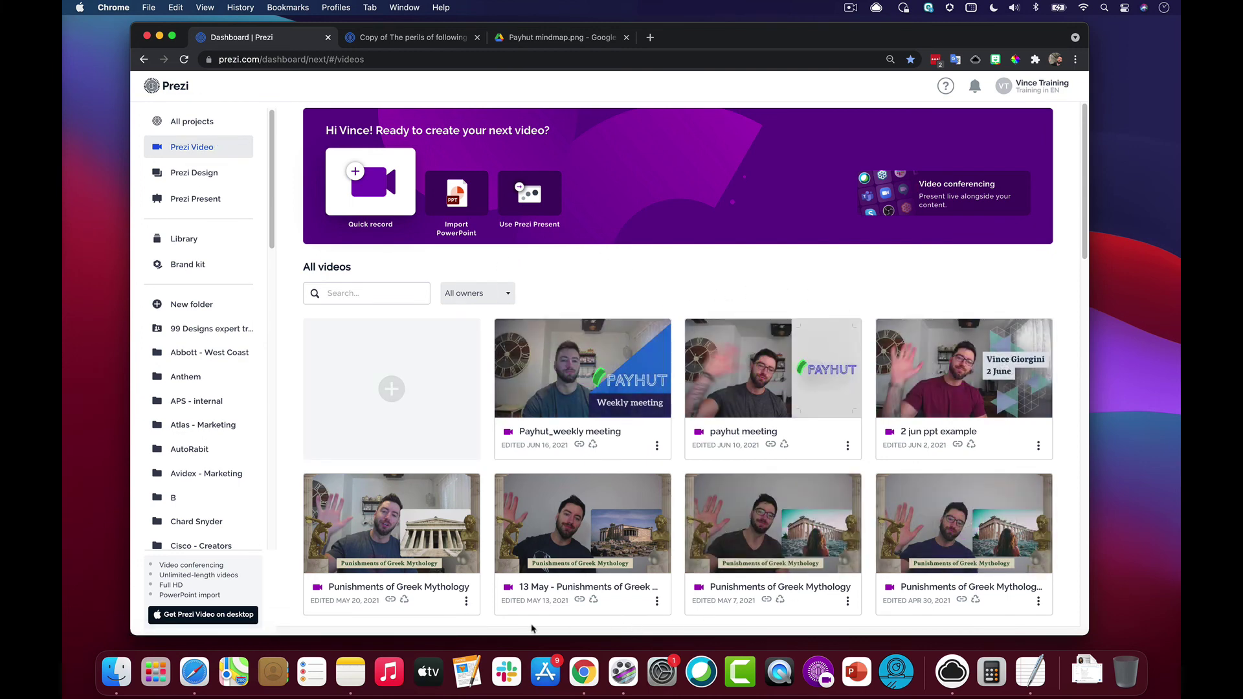
{"action": "left_click", "coordinate": [206, 182]}
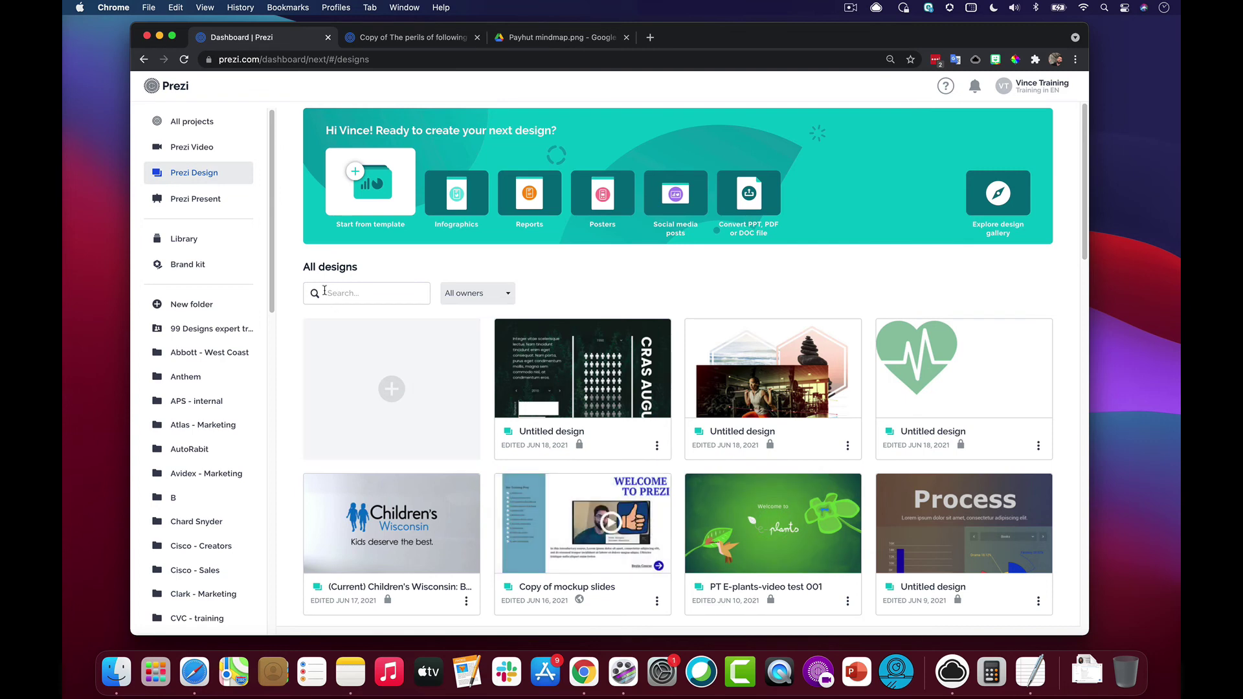
- Create a Prezi Present presentation from the Budget Planning template in the Sales & Business Development category
{"action": "left_click", "coordinate": [212, 206]}
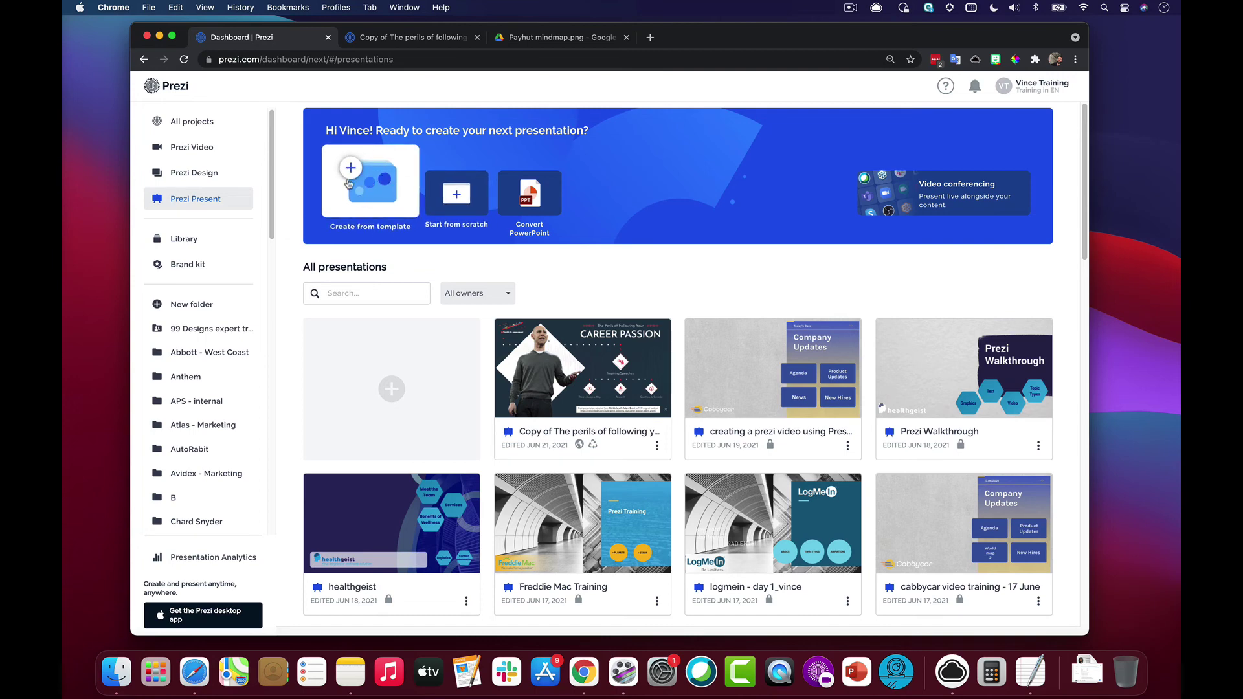
{"action": "left_click", "coordinate": [387, 171]}
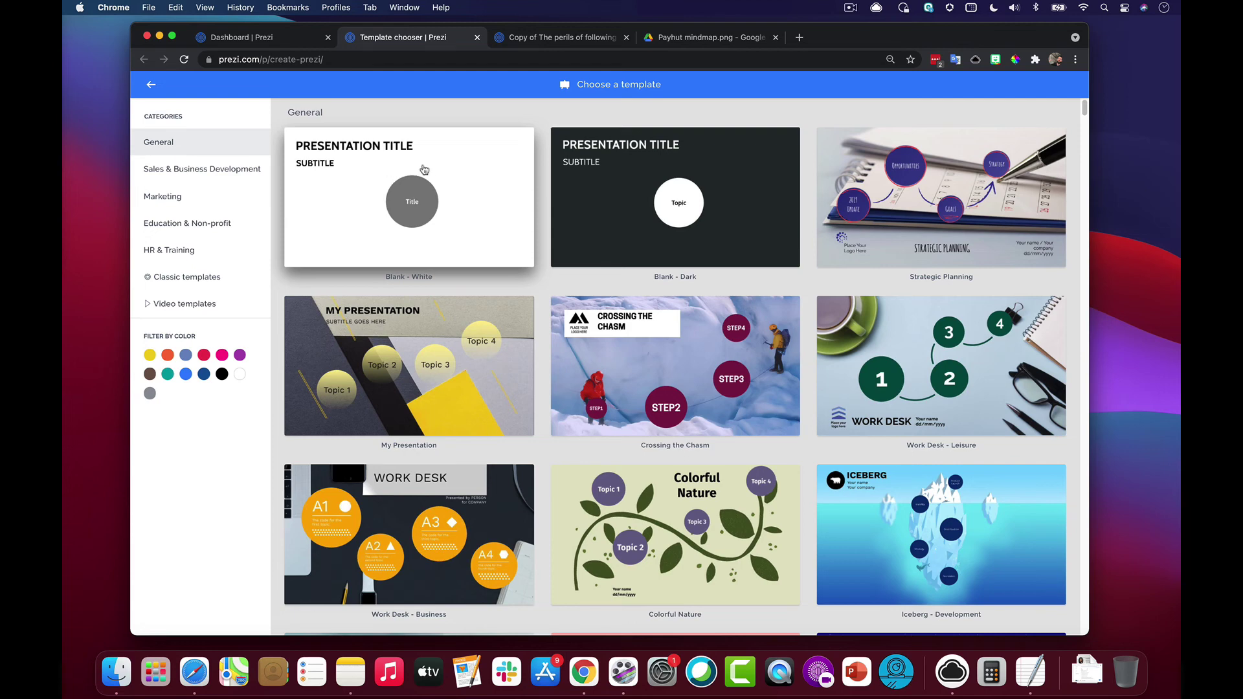
{"action": "scroll", "coordinate": [646, 180], "scroll_direction": "down", "scroll_amount": 5}
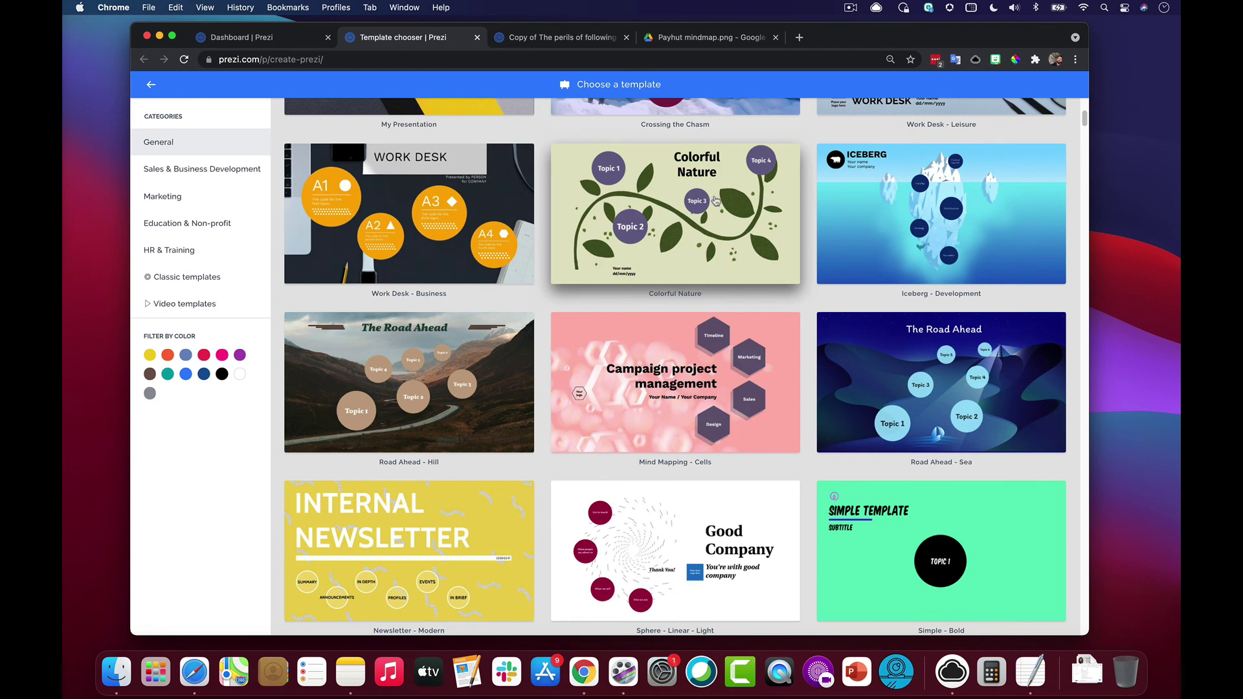
{"action": "scroll", "coordinate": [716, 201], "scroll_direction": "down", "scroll_amount": 1}
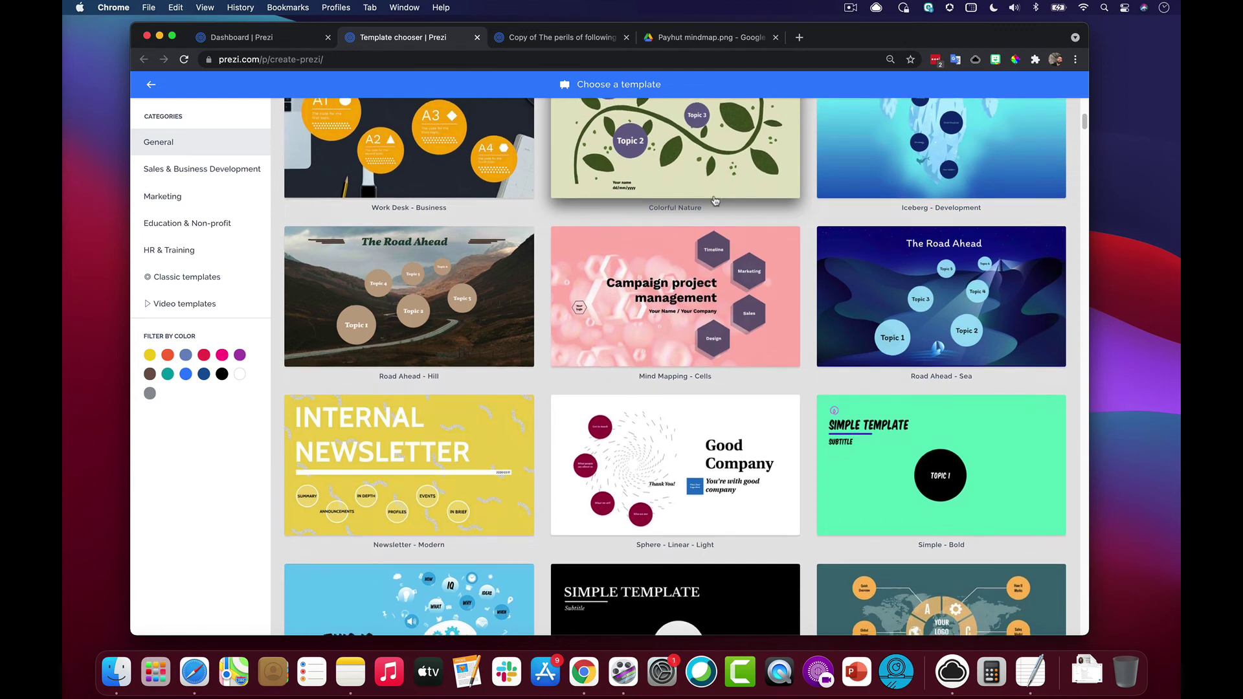
{"action": "scroll", "coordinate": [716, 201], "scroll_direction": "down", "scroll_amount": 2}
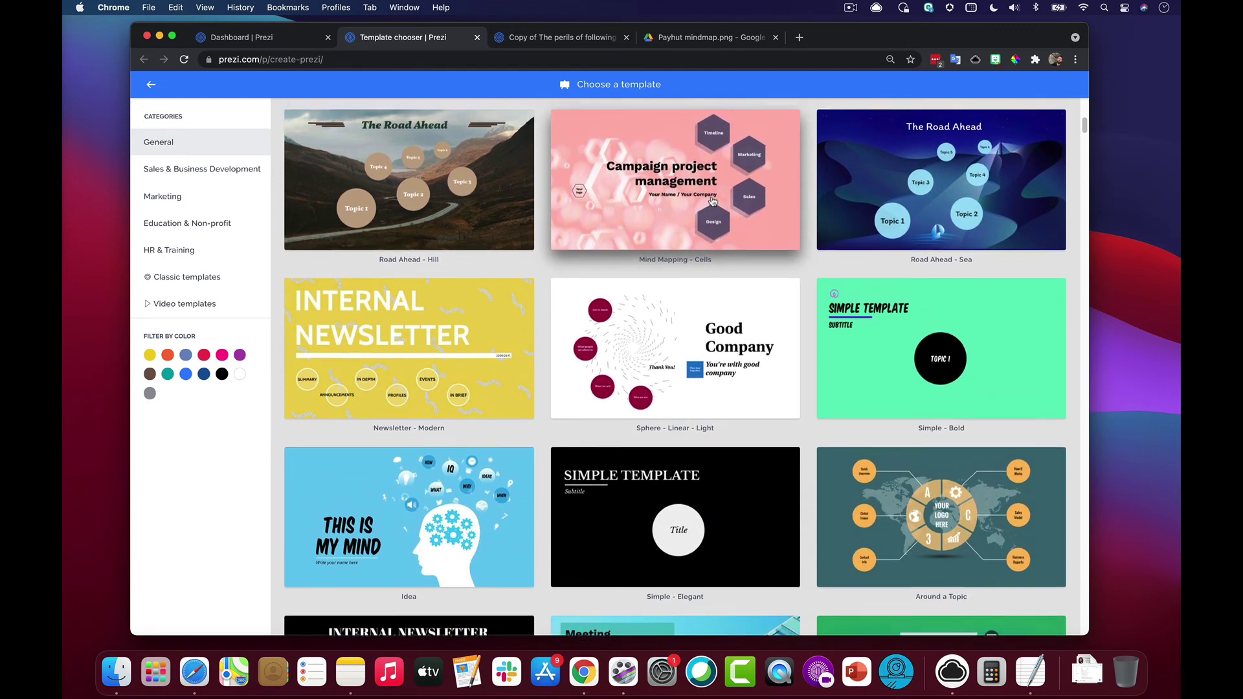
{"action": "scroll", "coordinate": [715, 200], "scroll_direction": "up", "scroll_amount": 1}
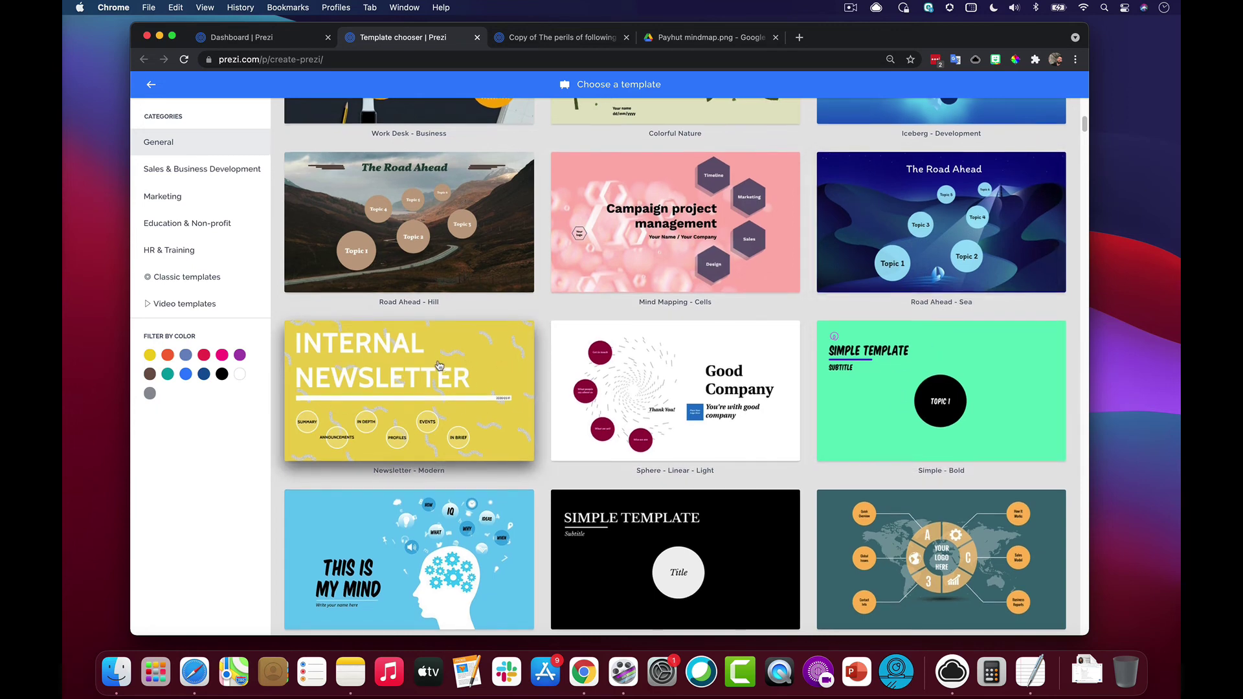
{"action": "scroll", "coordinate": [421, 349], "scroll_direction": "down", "scroll_amount": 1}
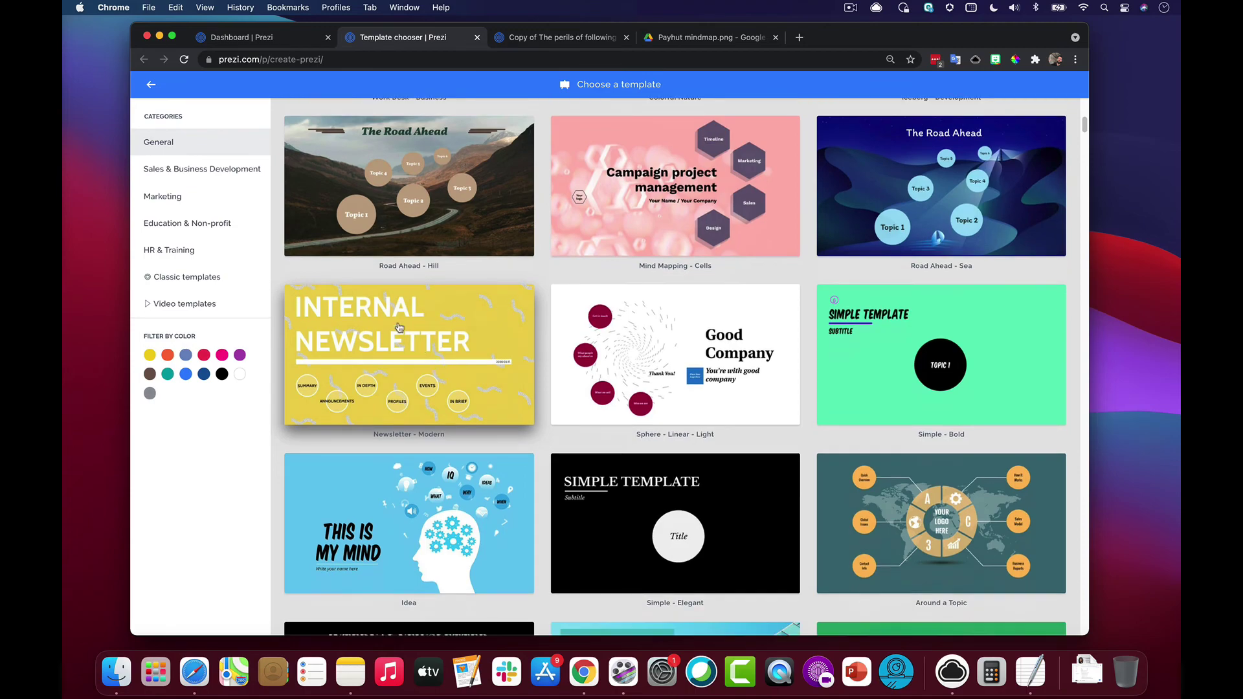
{"action": "scroll", "coordinate": [524, 279], "scroll_direction": "down", "scroll_amount": 15}
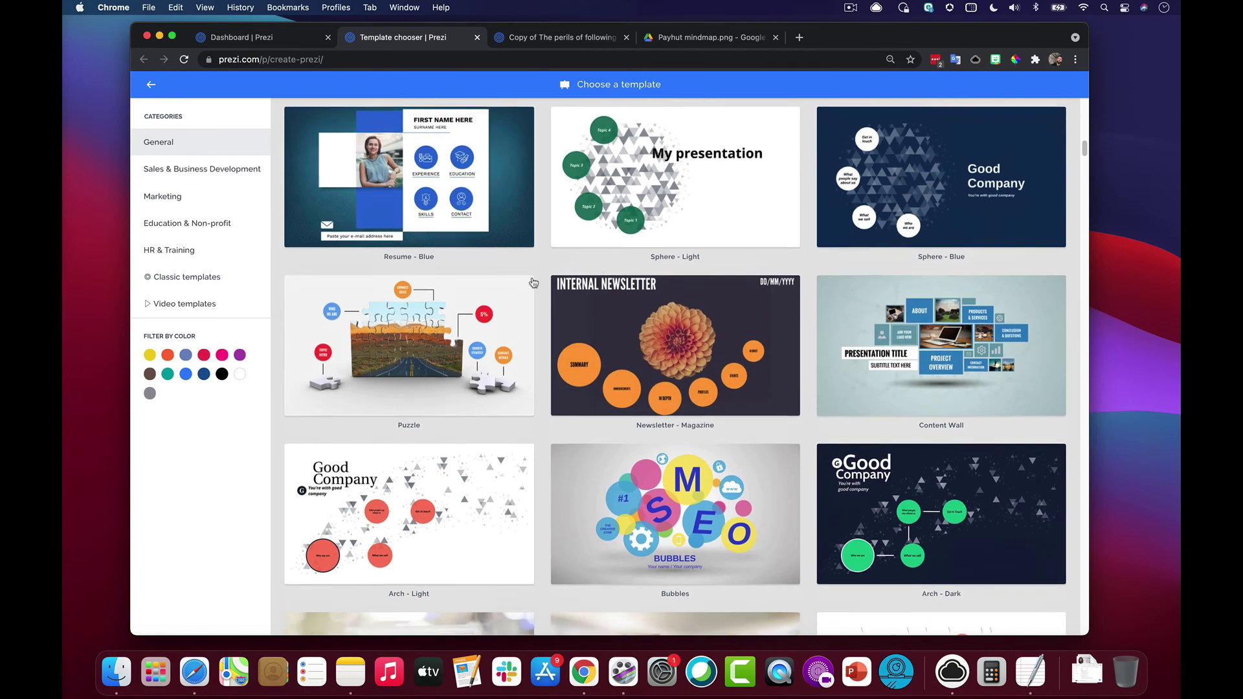
{"action": "scroll", "coordinate": [534, 283], "scroll_direction": "down", "scroll_amount": 10}
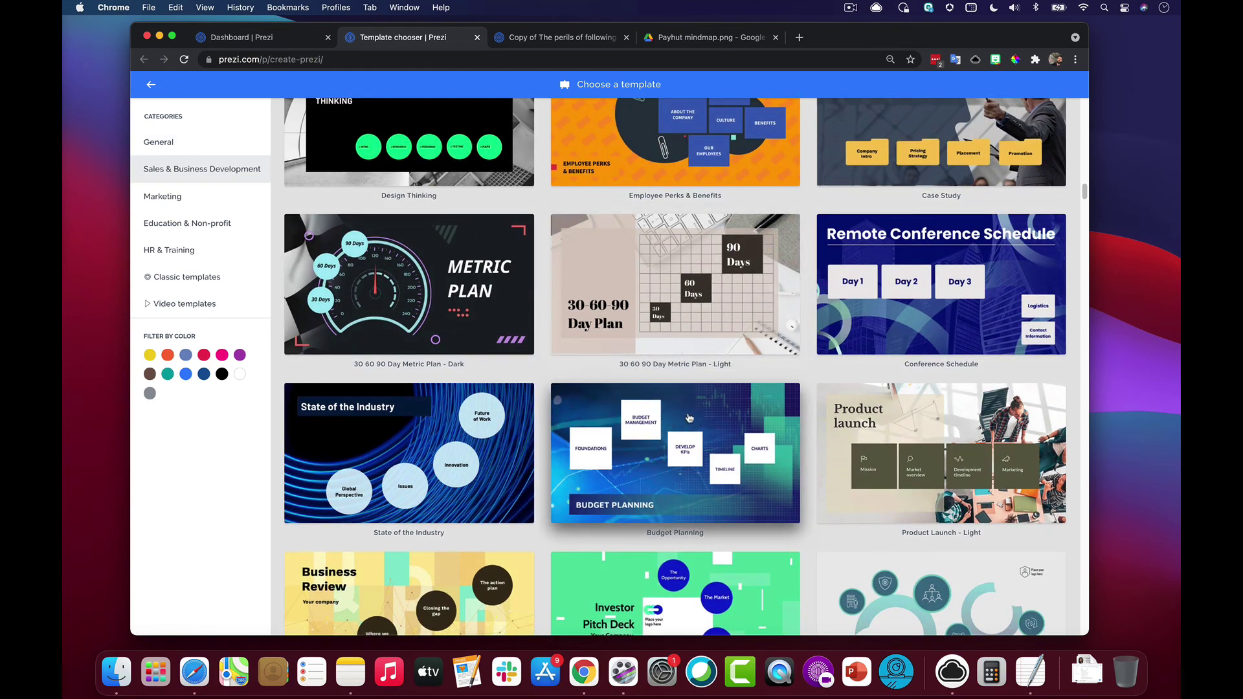
{"action": "left_click", "coordinate": [671, 466]}
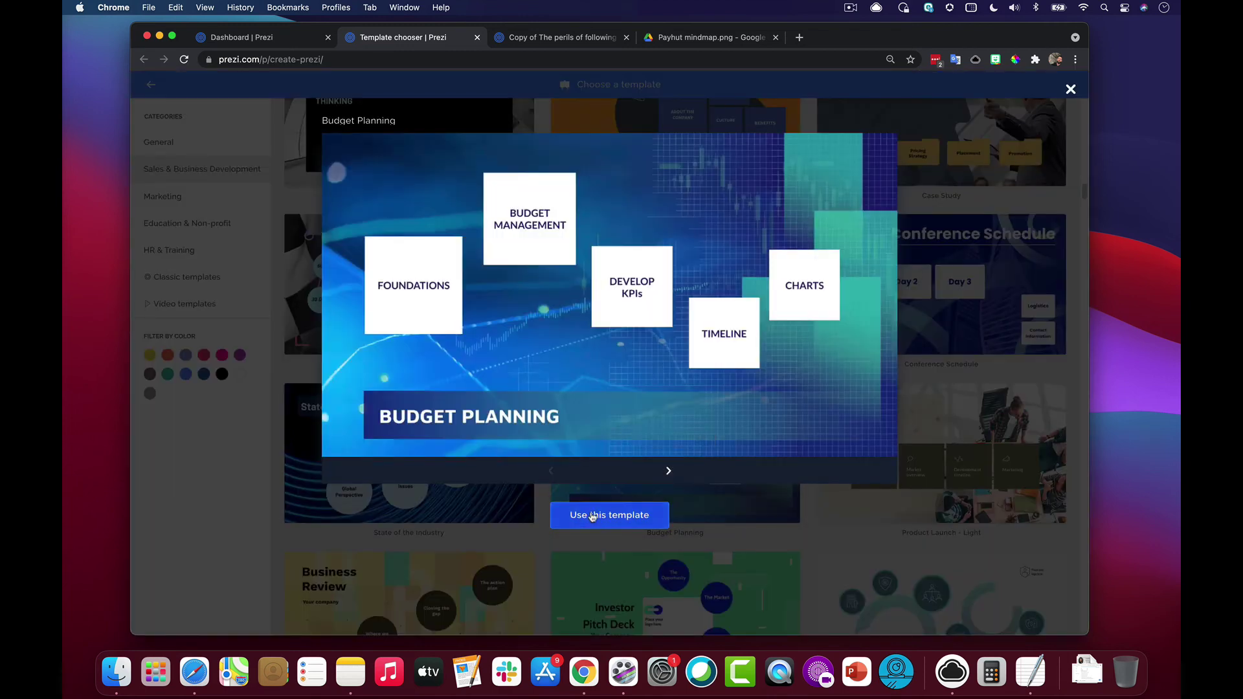
{"action": "left_click", "coordinate": [592, 516]}
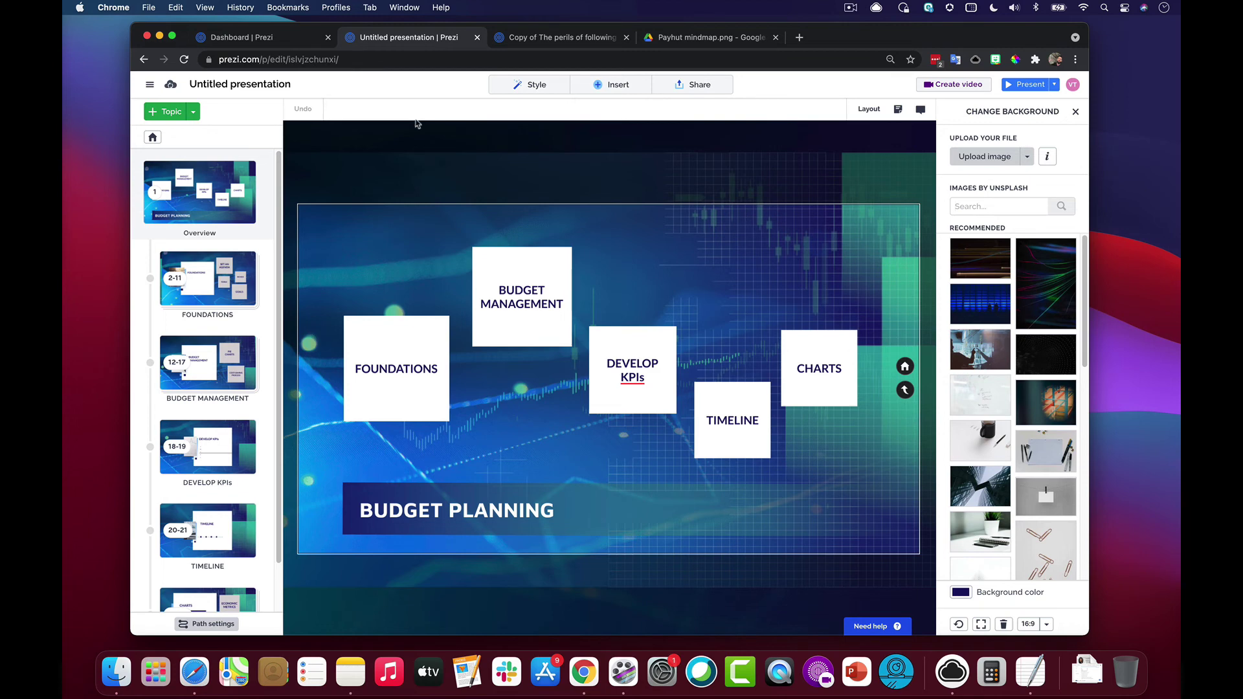
- Open the new presentation's main menu to examine its file and editing commands
{"action": "left_click", "coordinate": [151, 86]}
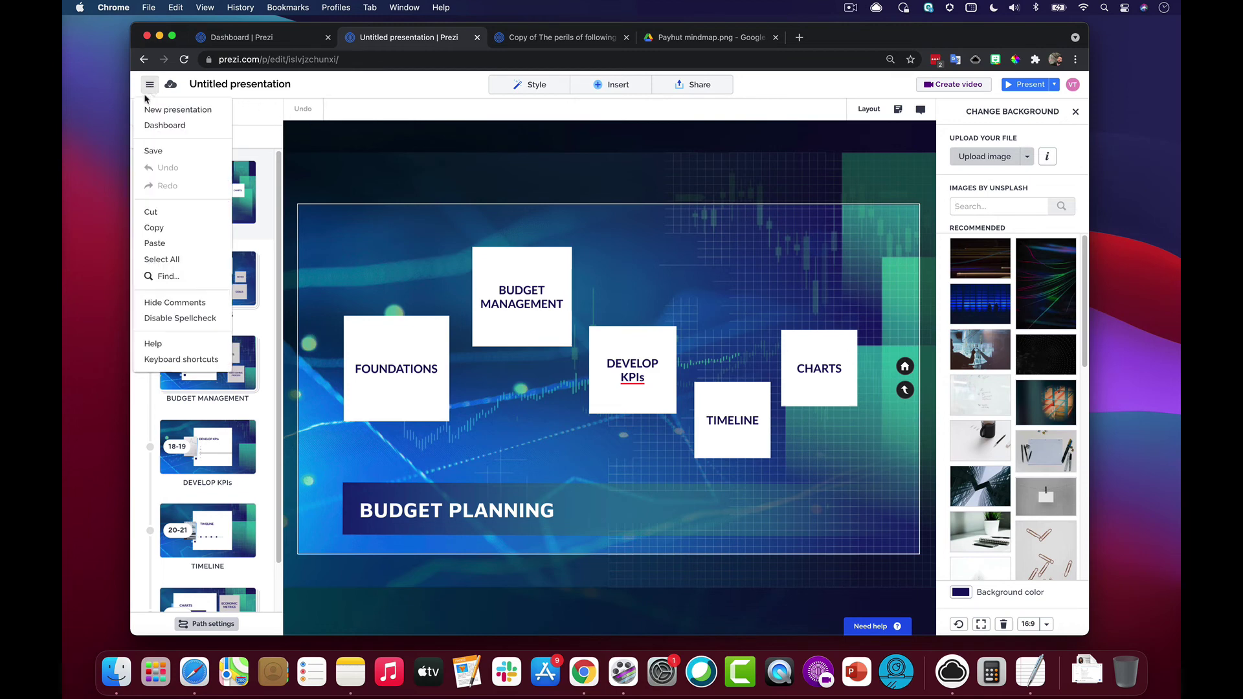
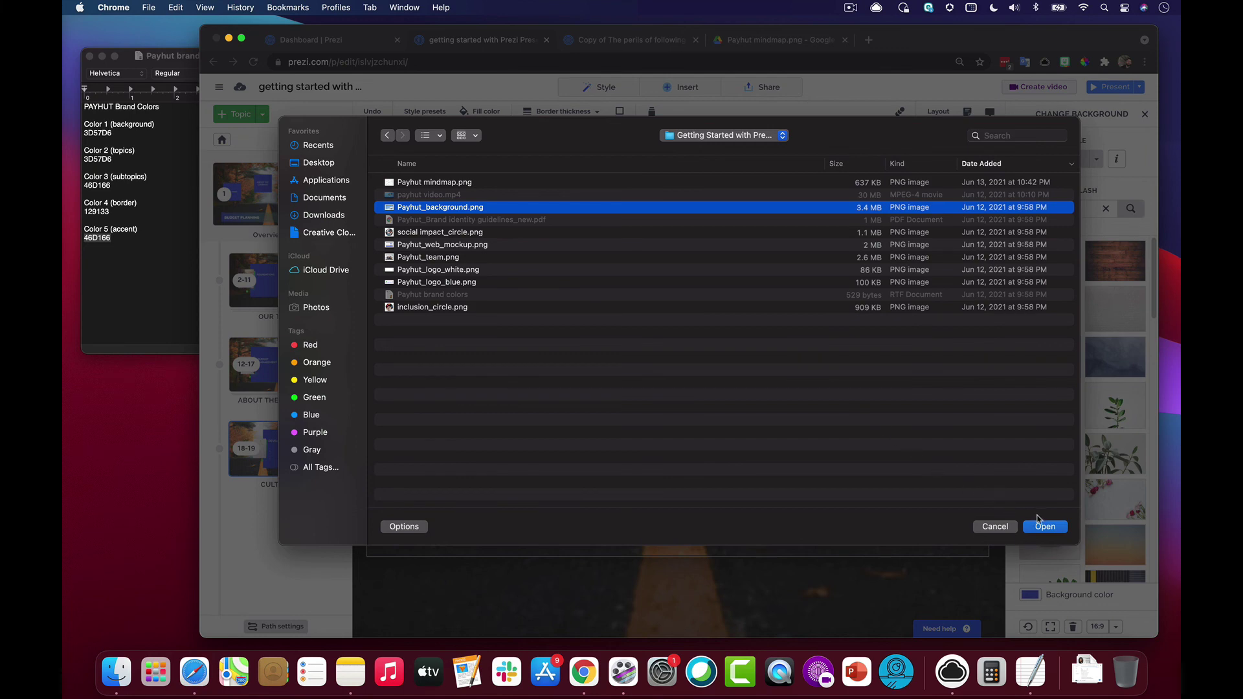
- Set Payhut_background.png as the presentation's background image and close the background settings
{"action": "left_click", "coordinate": [1050, 527]}
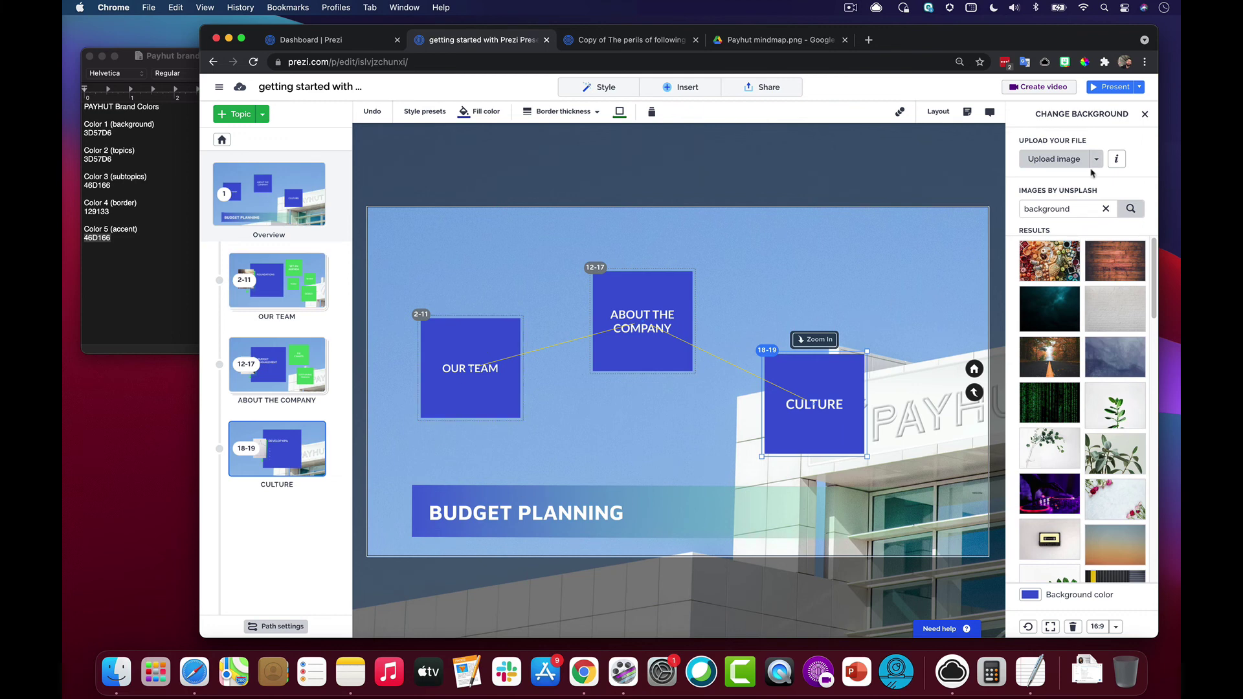
{"action": "left_click", "coordinate": [1145, 114]}
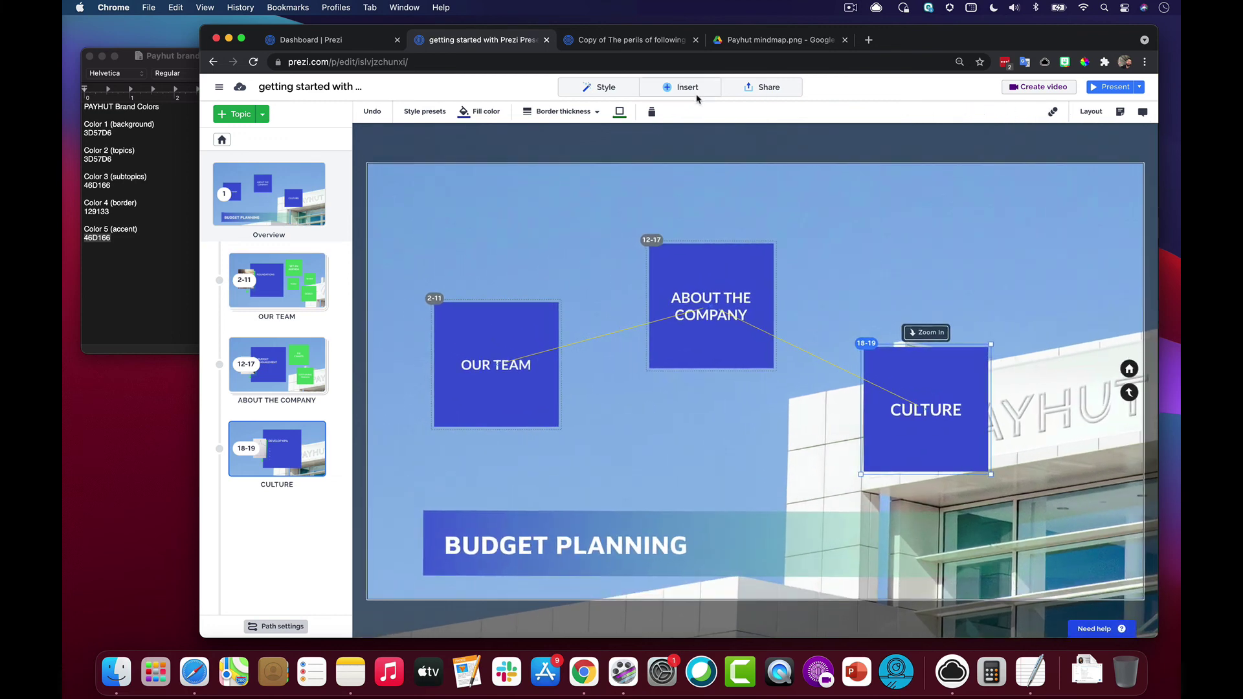
- Insert Payhut_logo_blue.png into the overview and place it at a small size just above the title banner
{"action": "left_click", "coordinate": [694, 92]}
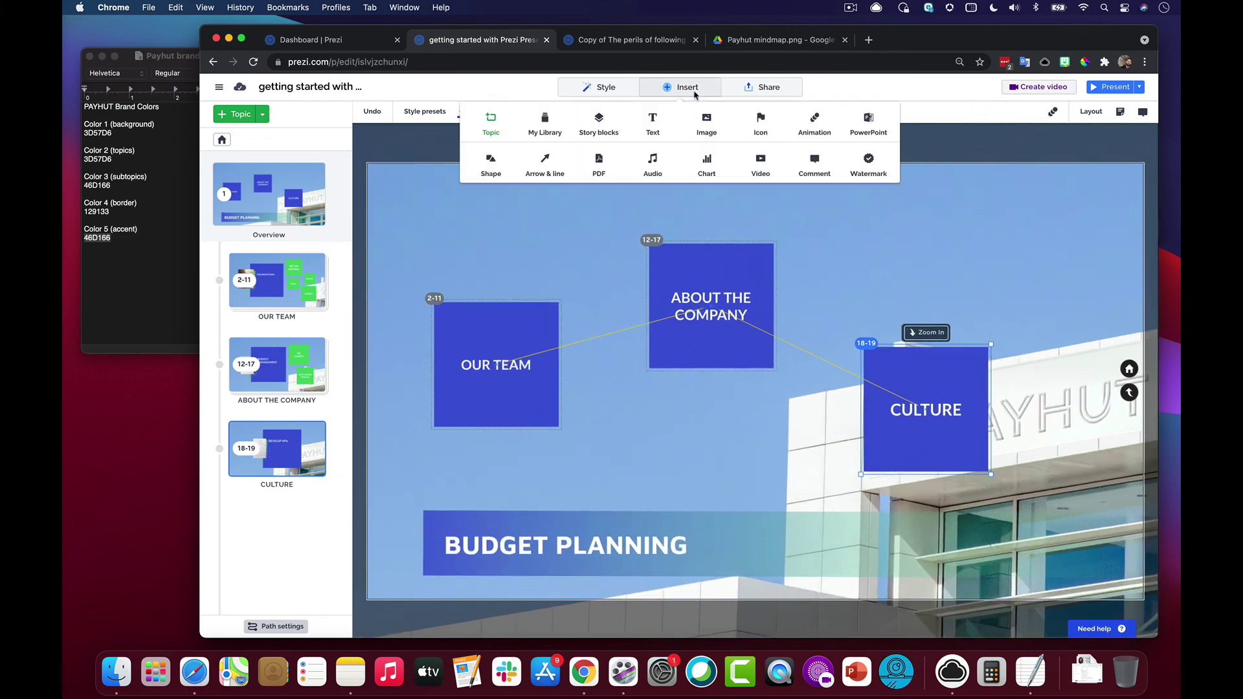
{"action": "left_click", "coordinate": [90, 57]}
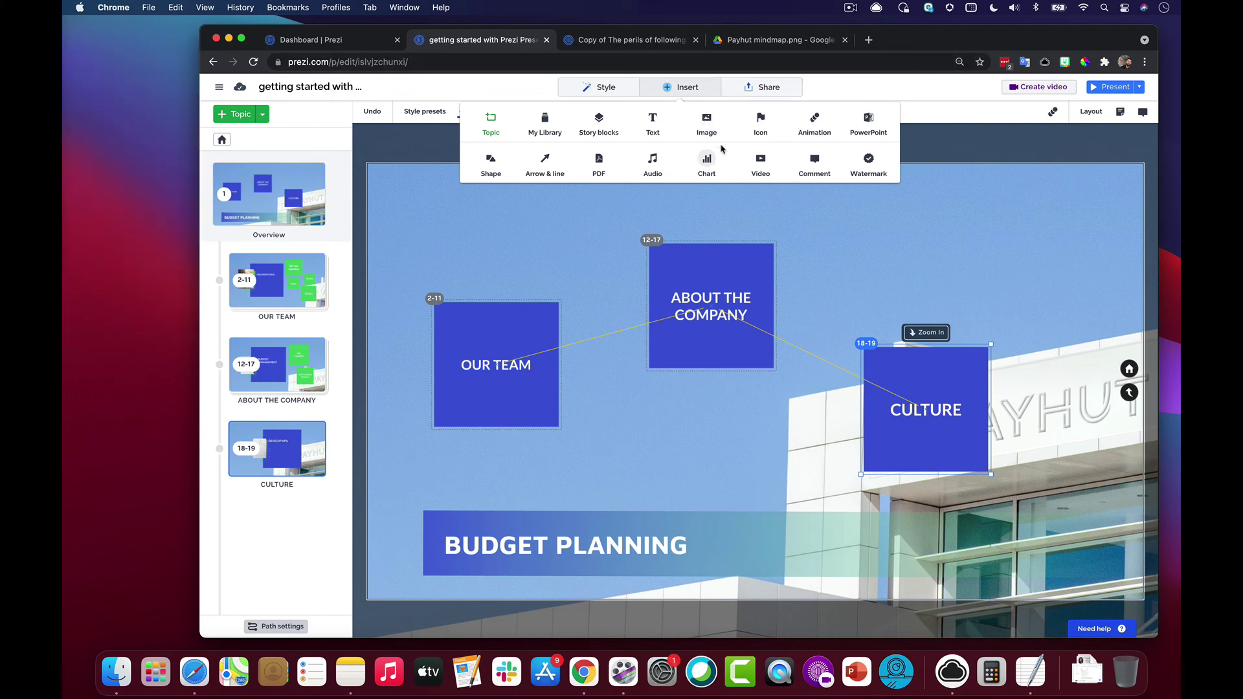
{"action": "left_click", "coordinate": [706, 122]}
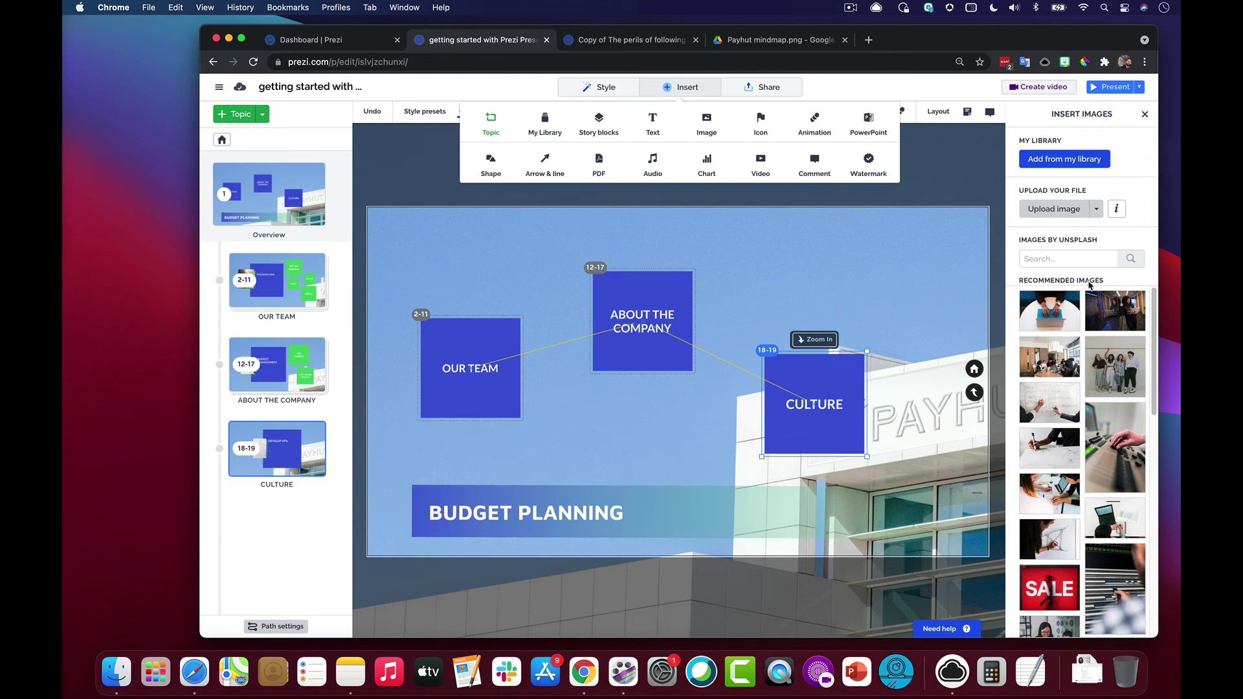
{"action": "left_click", "coordinate": [1057, 210]}
{"action": "left_click", "coordinate": [425, 136]}
{"action": "left_click", "coordinate": [425, 136]}
{"action": "left_click", "coordinate": [425, 136]}
{"action": "left_click", "coordinate": [439, 187]}
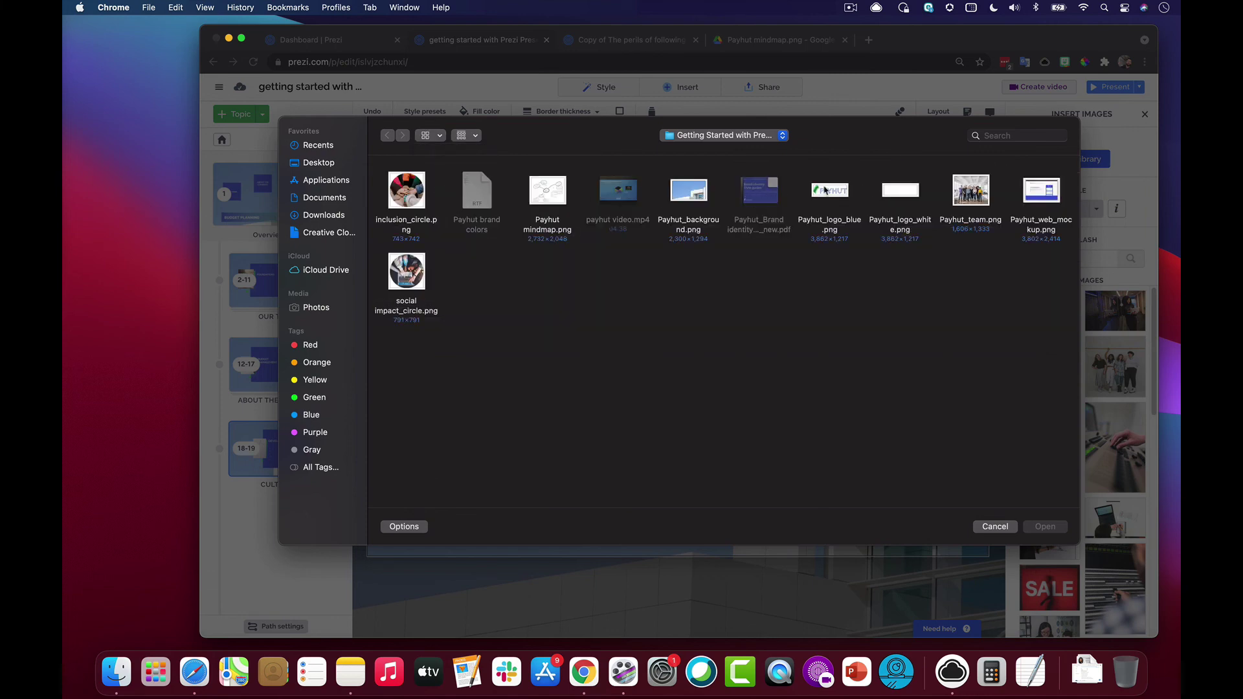
{"action": "left_click", "coordinate": [821, 191]}
{"action": "left_click", "coordinate": [1038, 530]}
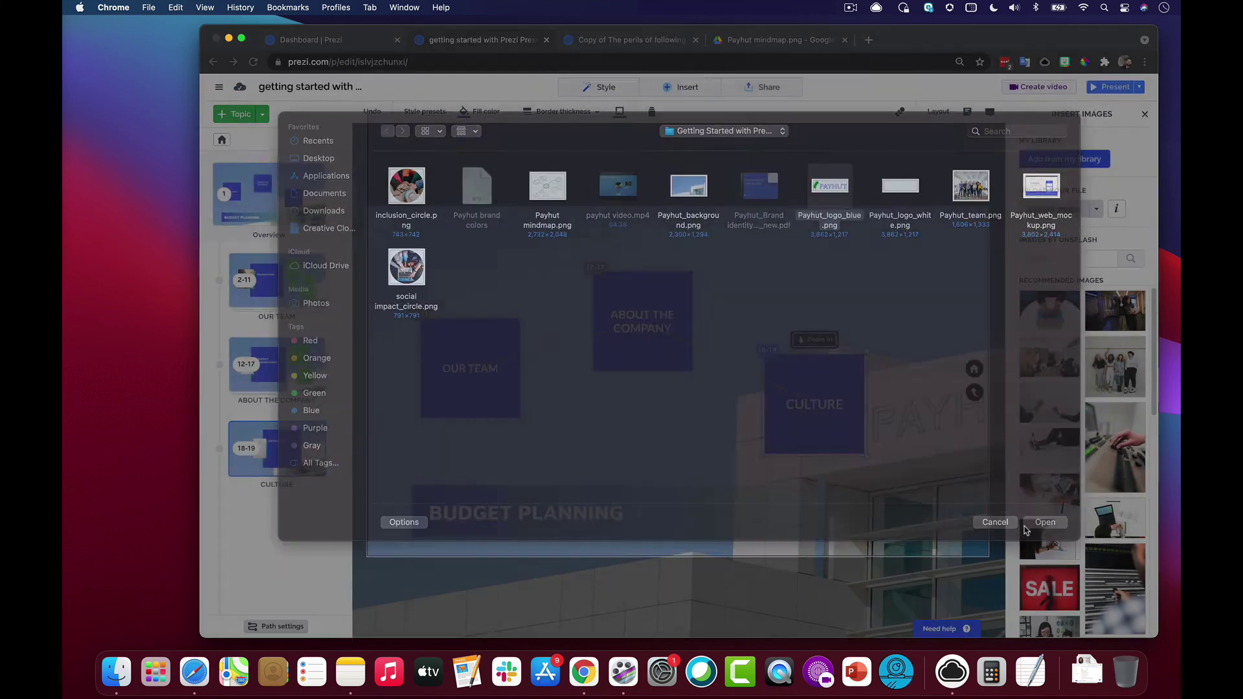
{"action": "left_click_drag", "start_coordinate": [792, 360], "coordinate": [758, 374]}
{"action": "left_click_drag", "start_coordinate": [689, 399], "coordinate": [522, 449]}
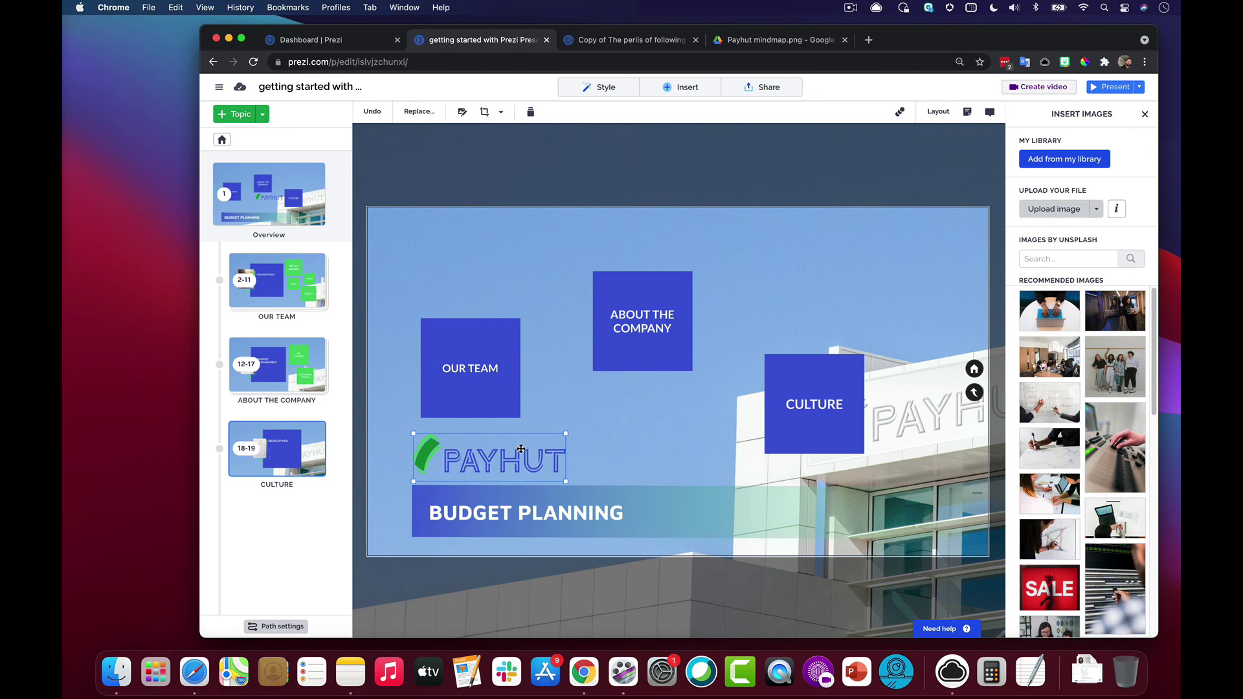
- Replace the banner title with EMPLOYEE ONBOARDING and widen its text box to fit one line
{"action": "left_click", "coordinate": [484, 516]}
{"action": "left_click", "coordinate": [484, 516]}
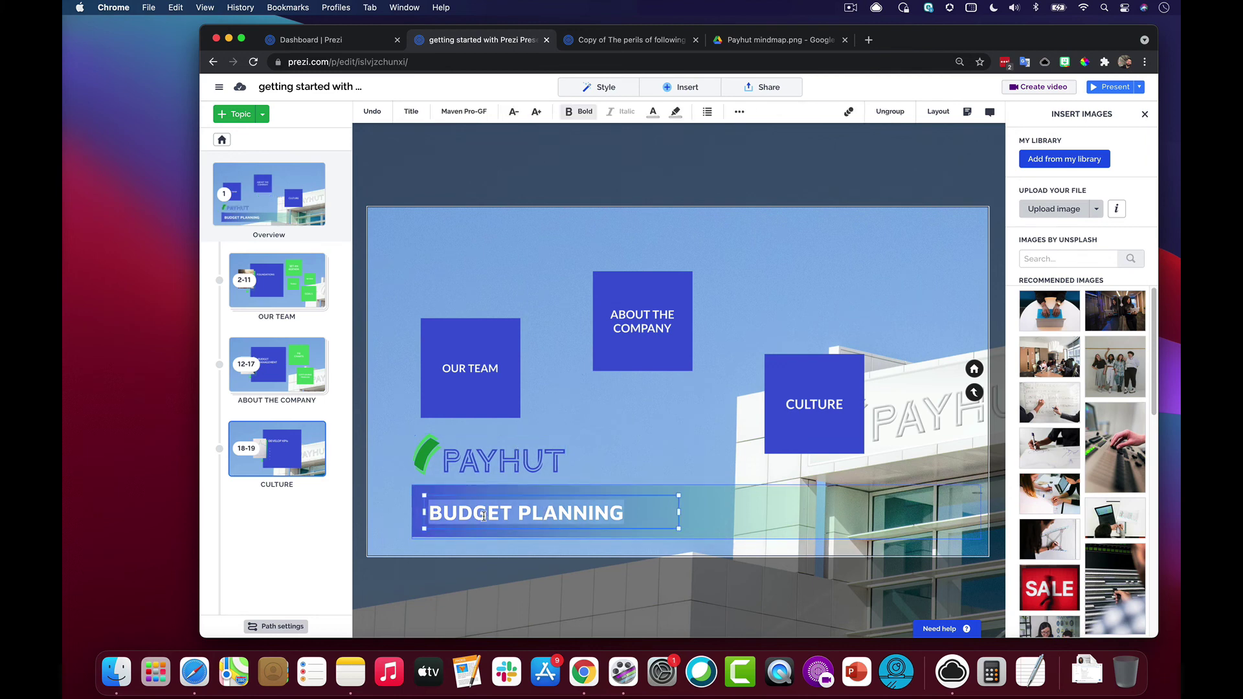
{"action": "type", "text": "EMPLOYEE"}
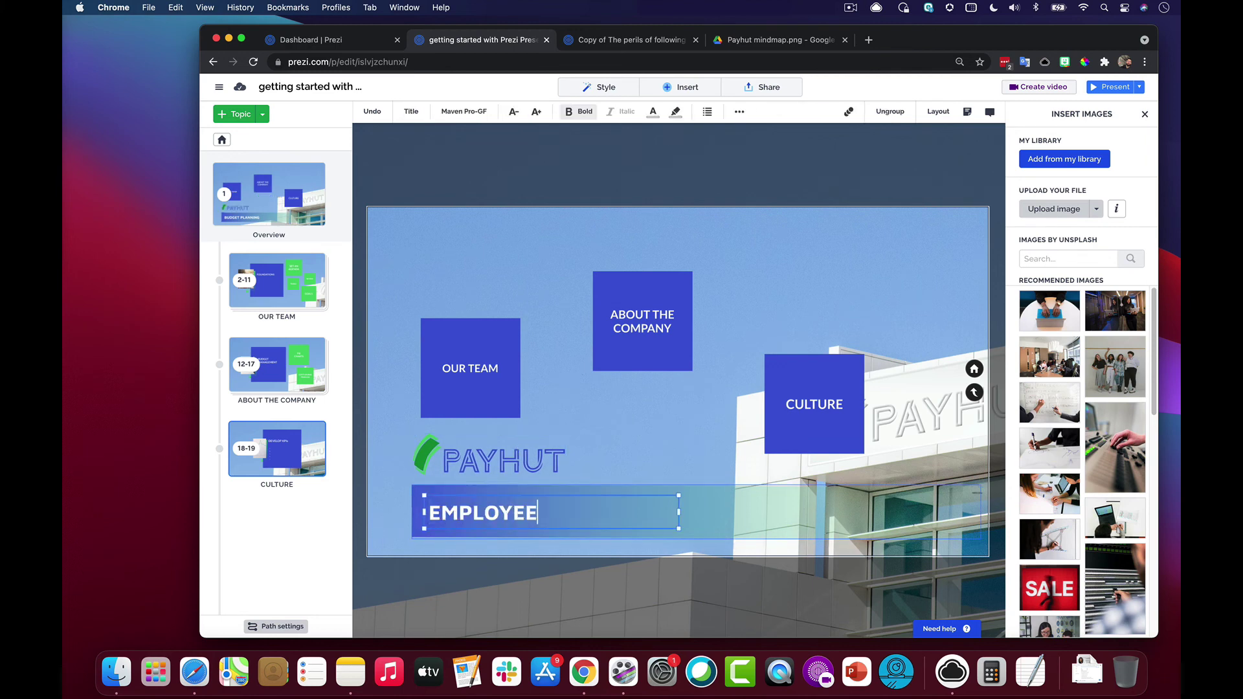
{"action": "type", "text": " ONBAO"}
{"action": "key", "text": "BackSpace"}
{"action": "key", "text": "BackSpace"}
{"action": "type", "text": "OARDING"}
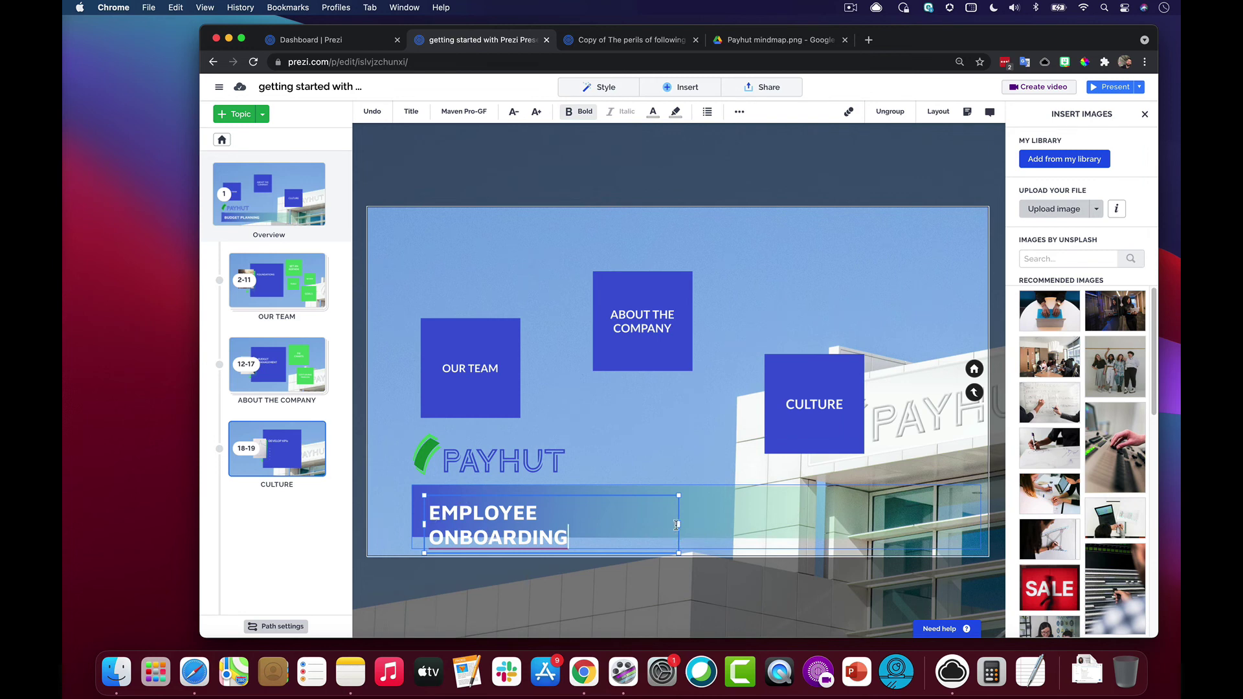
{"action": "left_click_drag", "start_coordinate": [678, 523], "coordinate": [697, 523]}
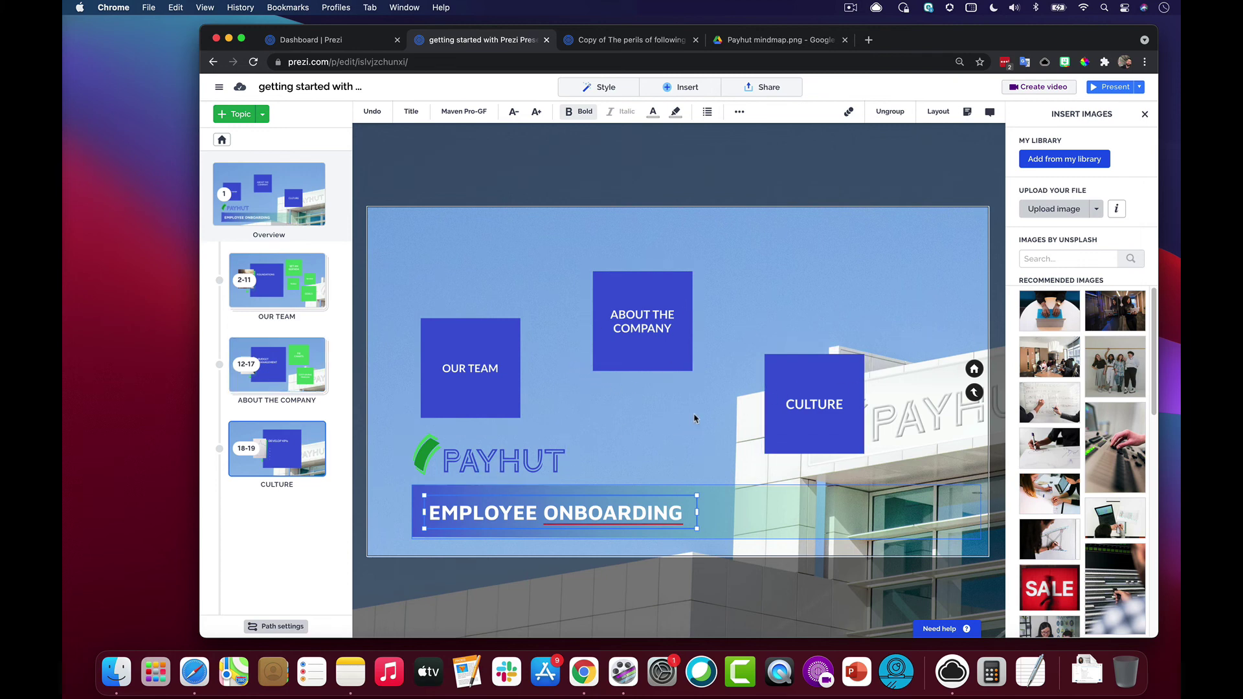
{"action": "left_click", "coordinate": [1145, 114]}
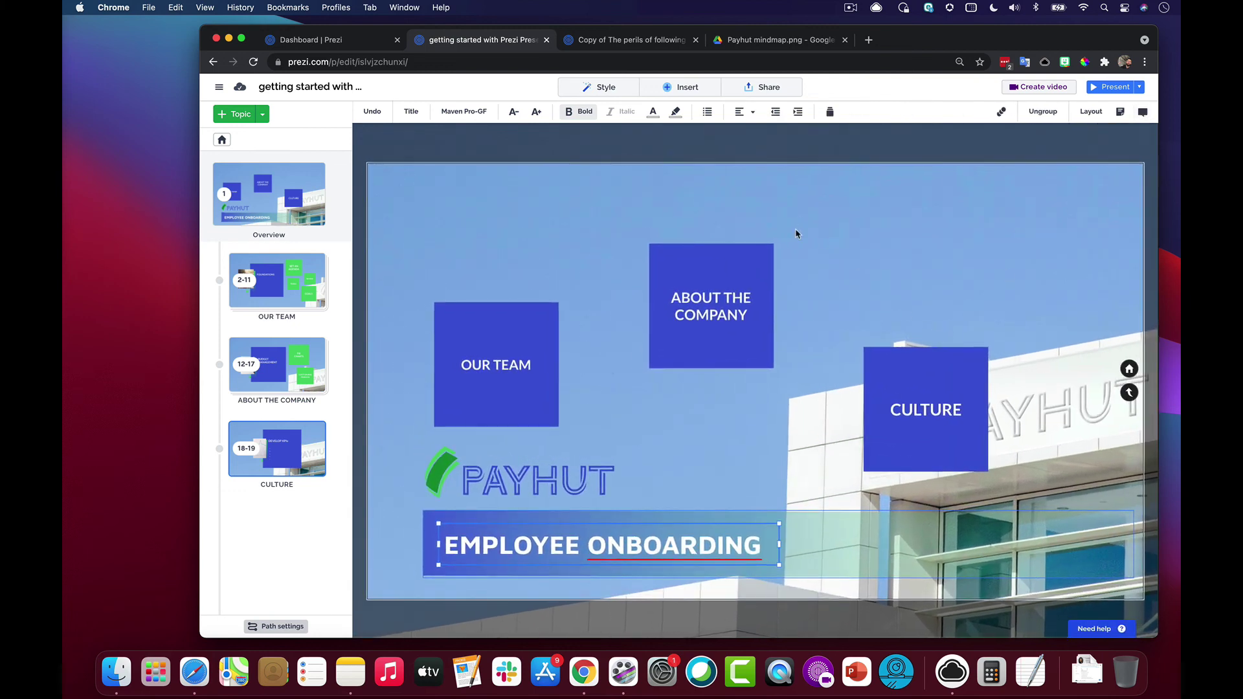
{"action": "left_click", "coordinate": [835, 233]}
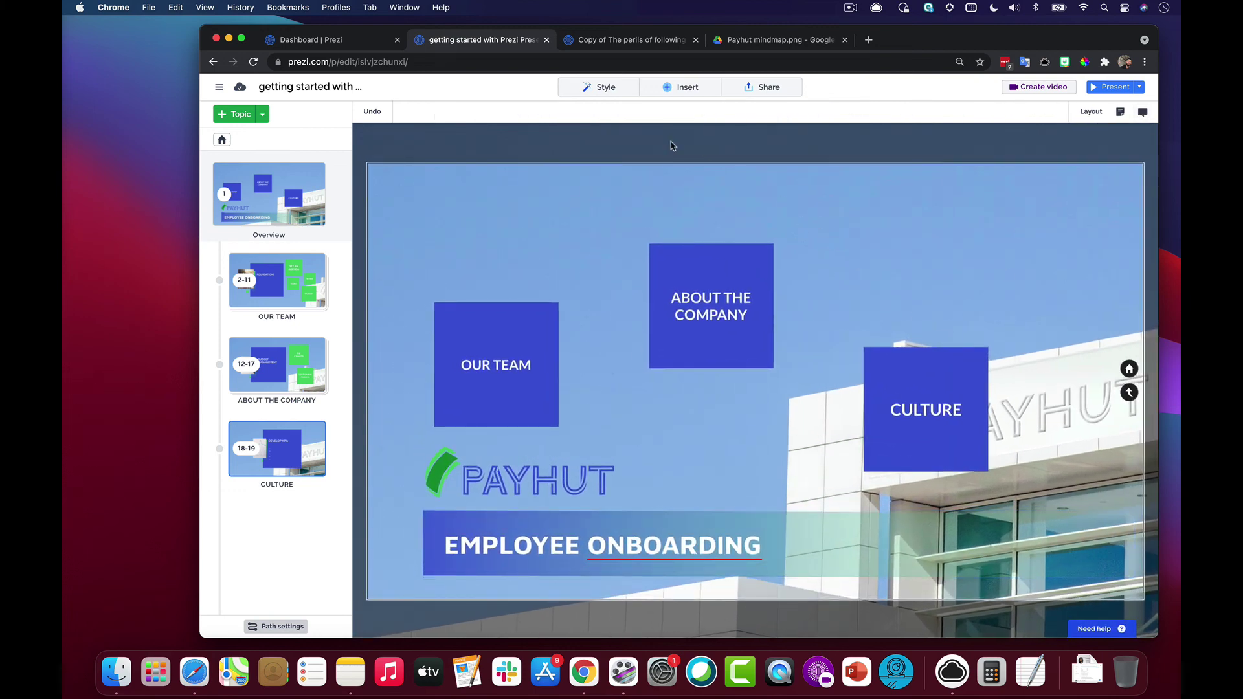
- Try hexagon and circle topic shapes, settle on the slanted parallelogram for all topics, and shift OUR TEAM toward the other topics
{"action": "left_click", "coordinate": [607, 90]}
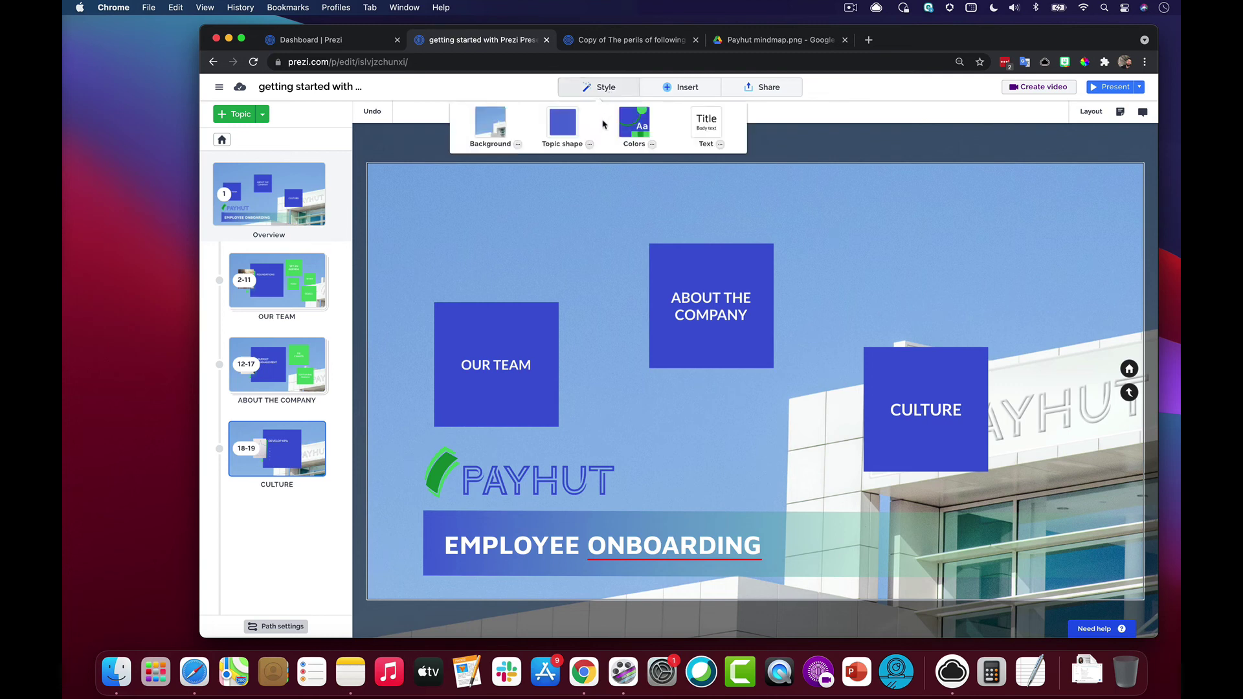
{"action": "left_click", "coordinate": [591, 145]}
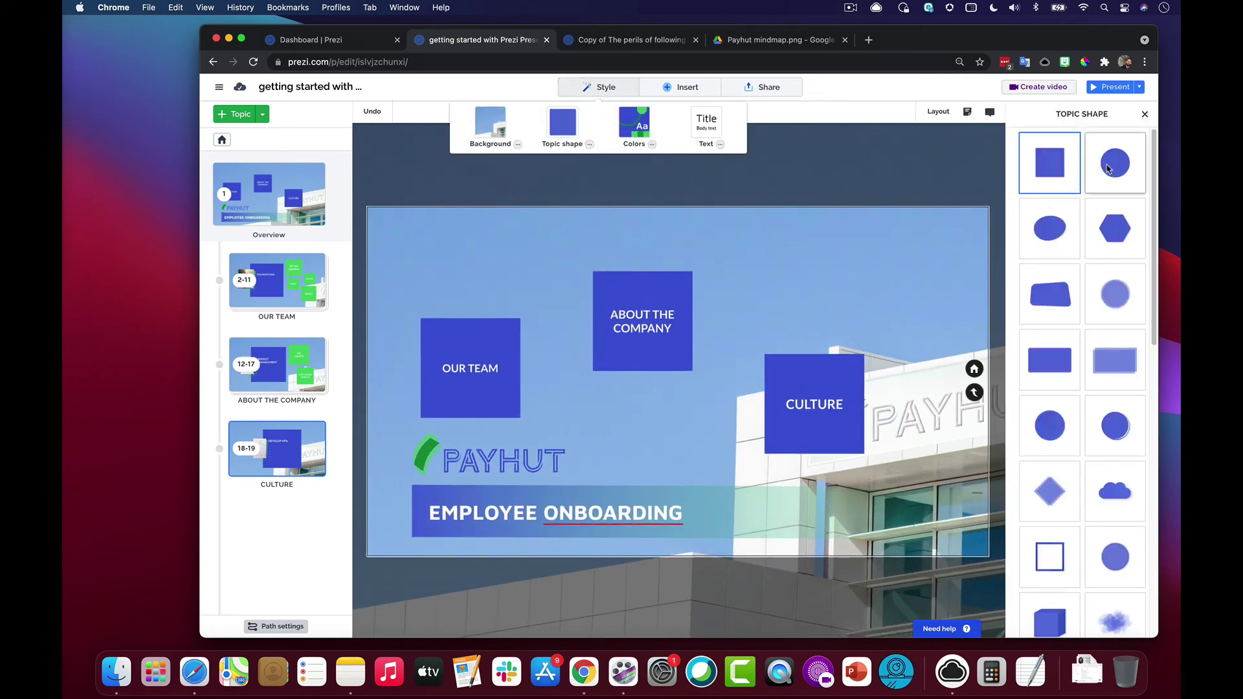
{"action": "left_click", "coordinate": [1116, 229]}
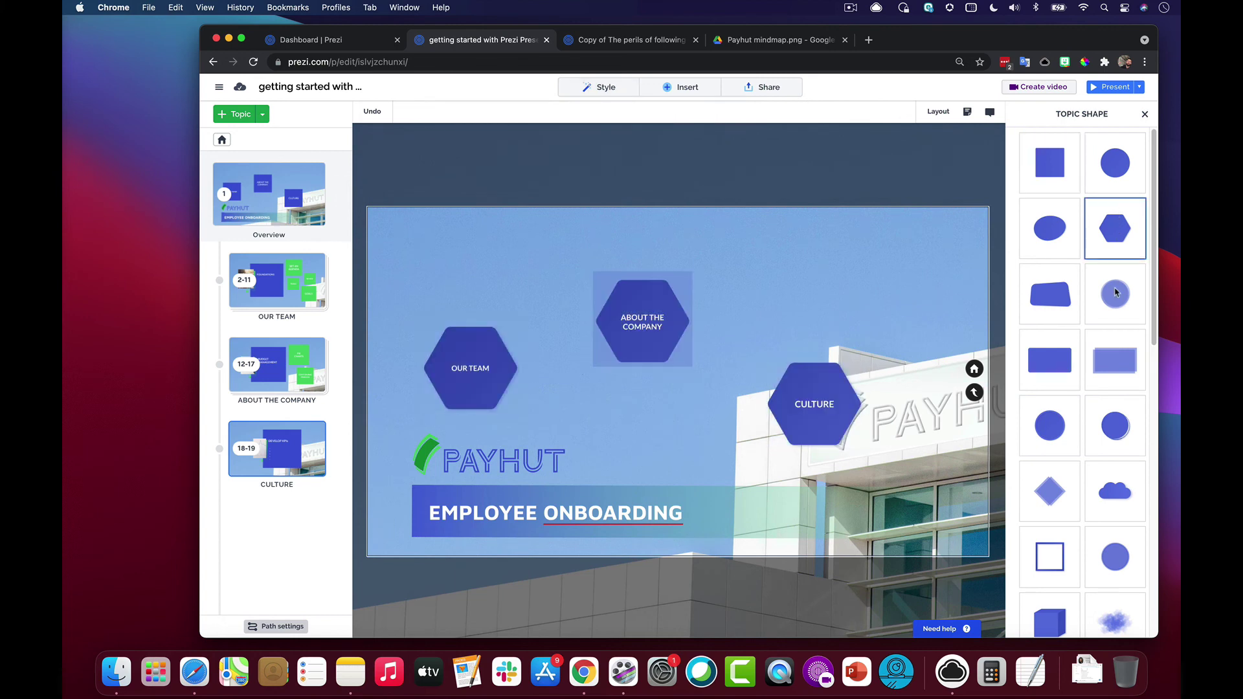
{"action": "left_click", "coordinate": [1115, 187]}
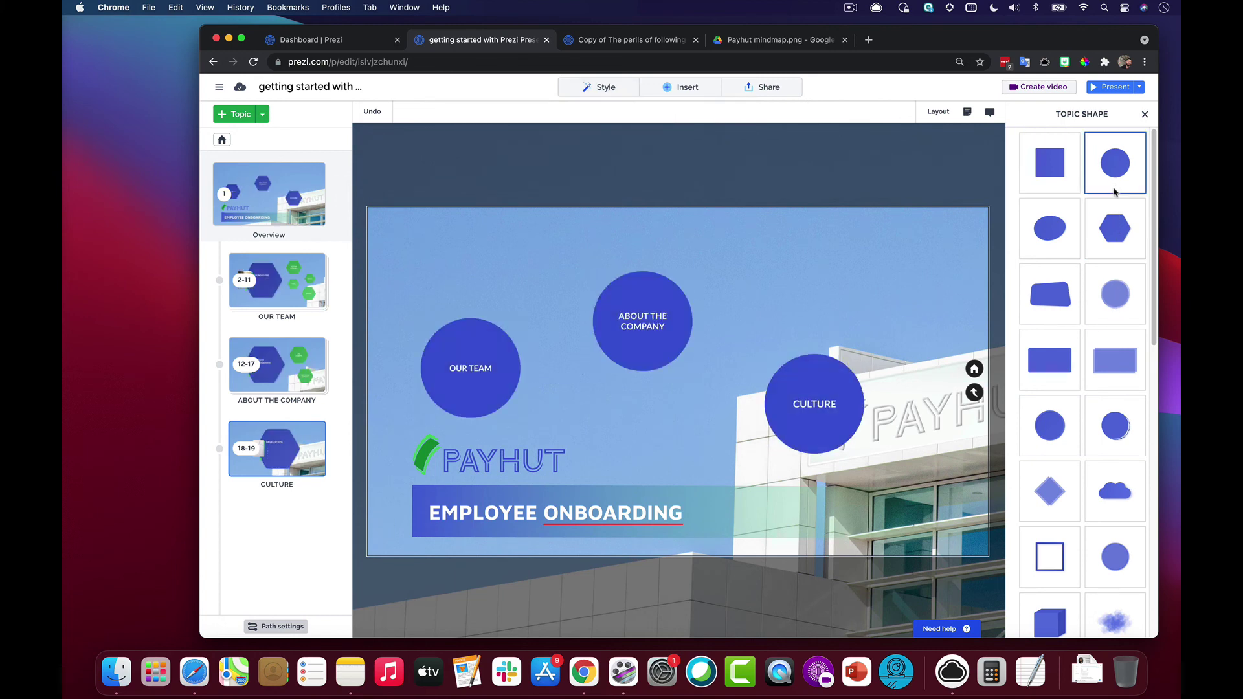
{"action": "scroll", "coordinate": [1099, 221], "scroll_direction": "down", "scroll_amount": 5}
{"action": "scroll", "coordinate": [1099, 221], "scroll_direction": "down", "scroll_amount": 6}
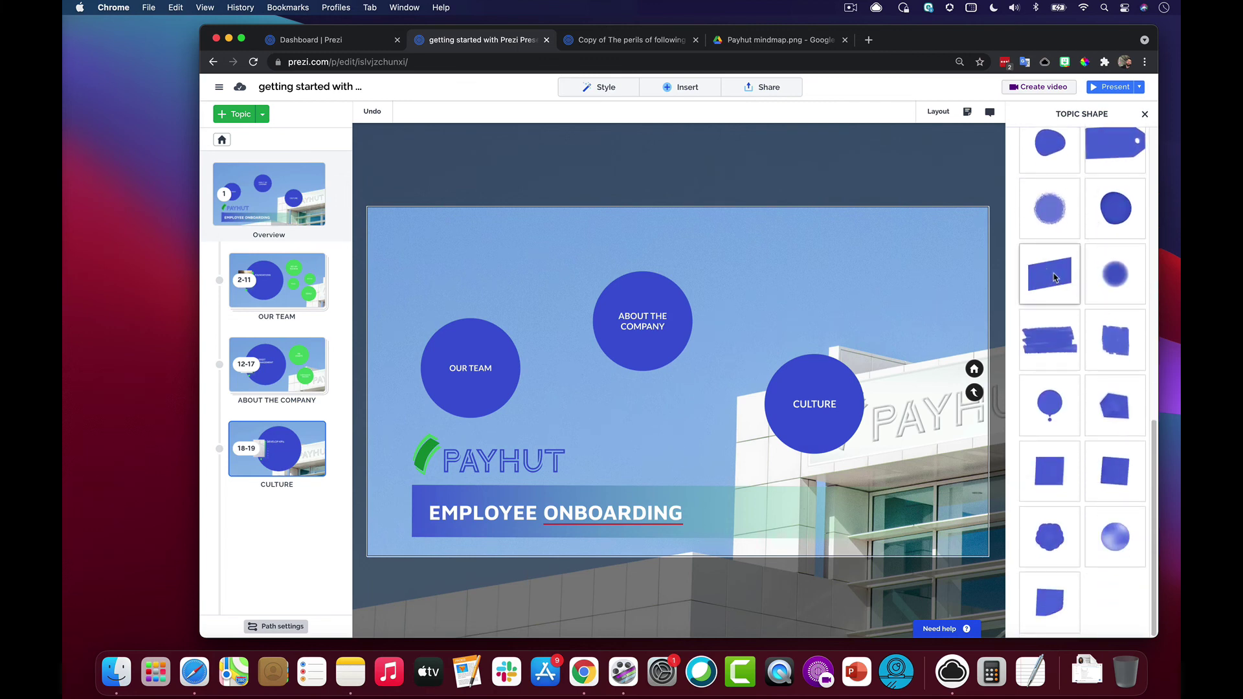
{"action": "left_click", "coordinate": [1054, 277]}
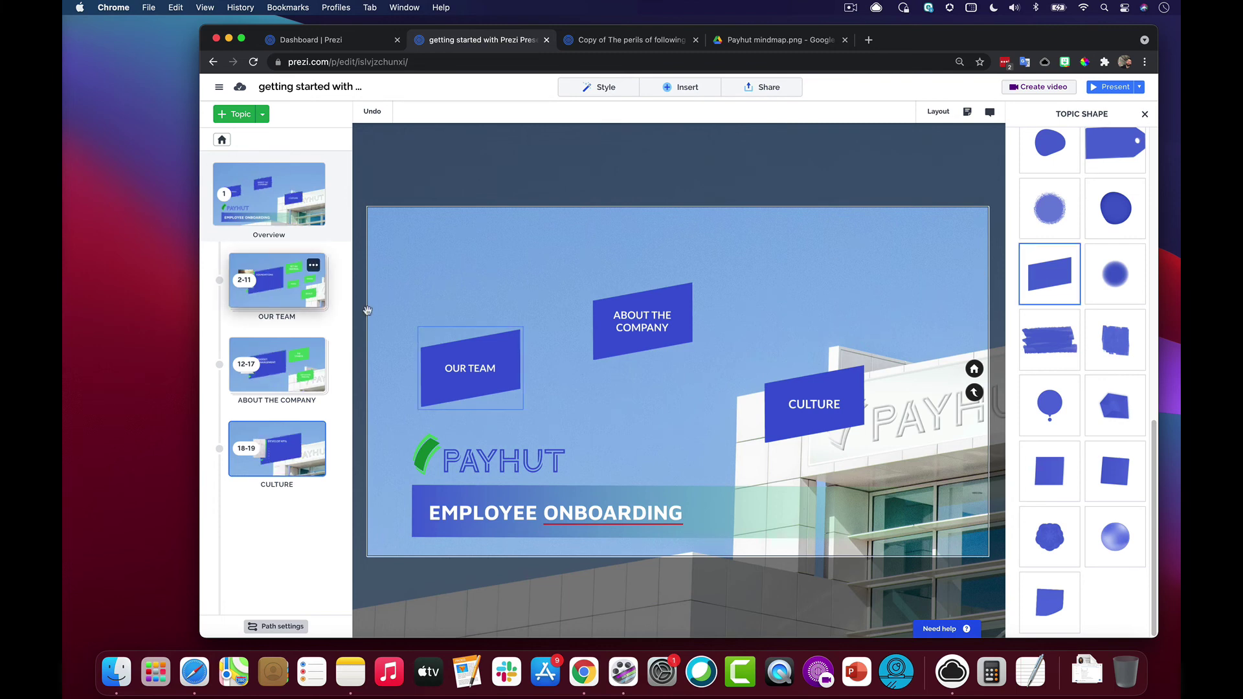
{"action": "left_click_drag", "start_coordinate": [496, 350], "coordinate": [550, 352]}
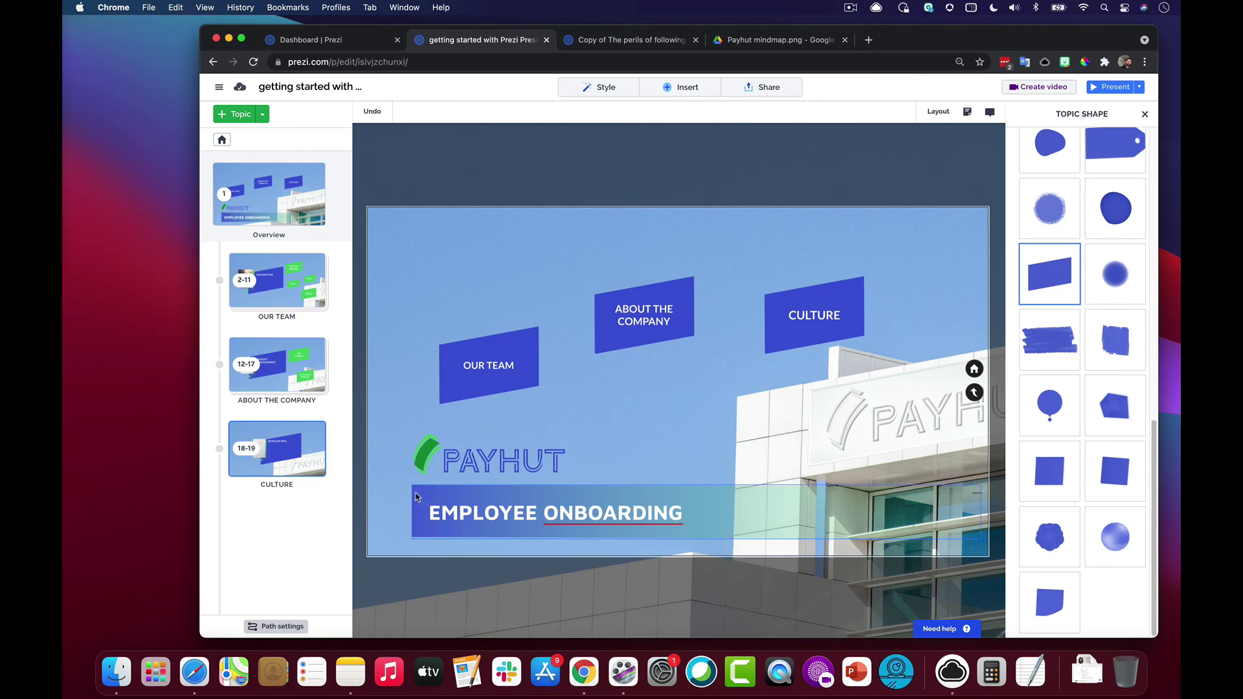
- Change the starting color of the title banner's linear gradient to the light green scheme color
{"action": "left_click", "coordinate": [417, 492]}
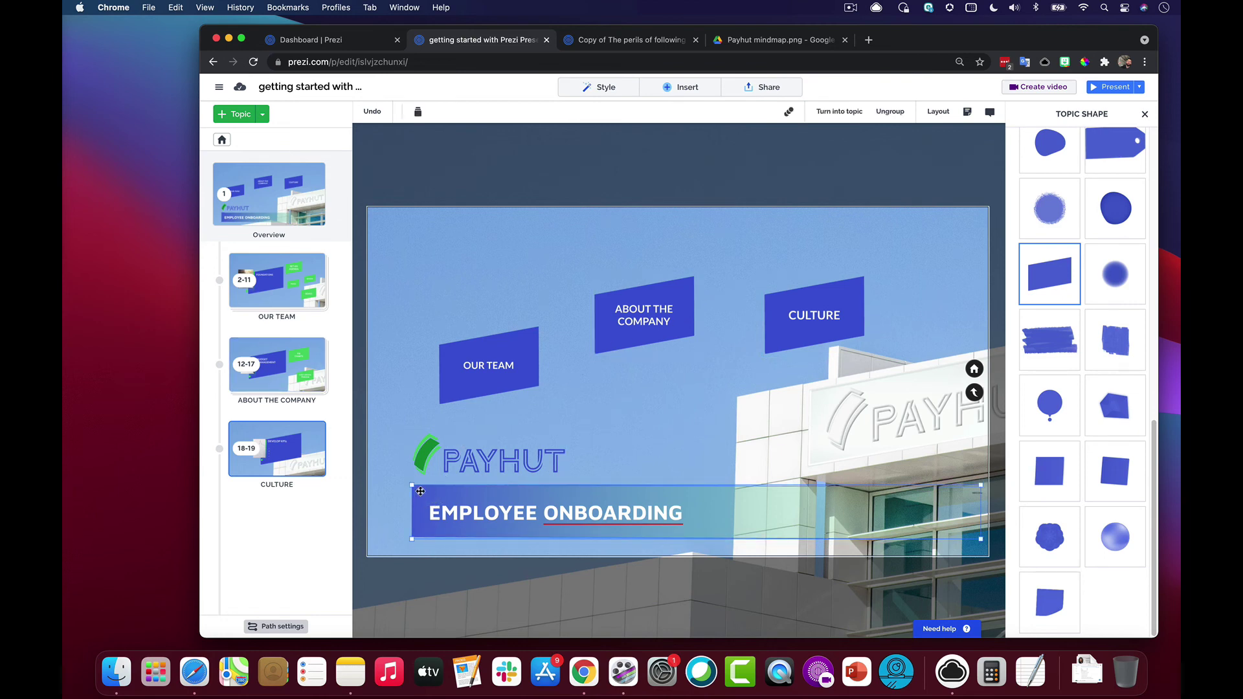
{"action": "left_click", "coordinate": [420, 492]}
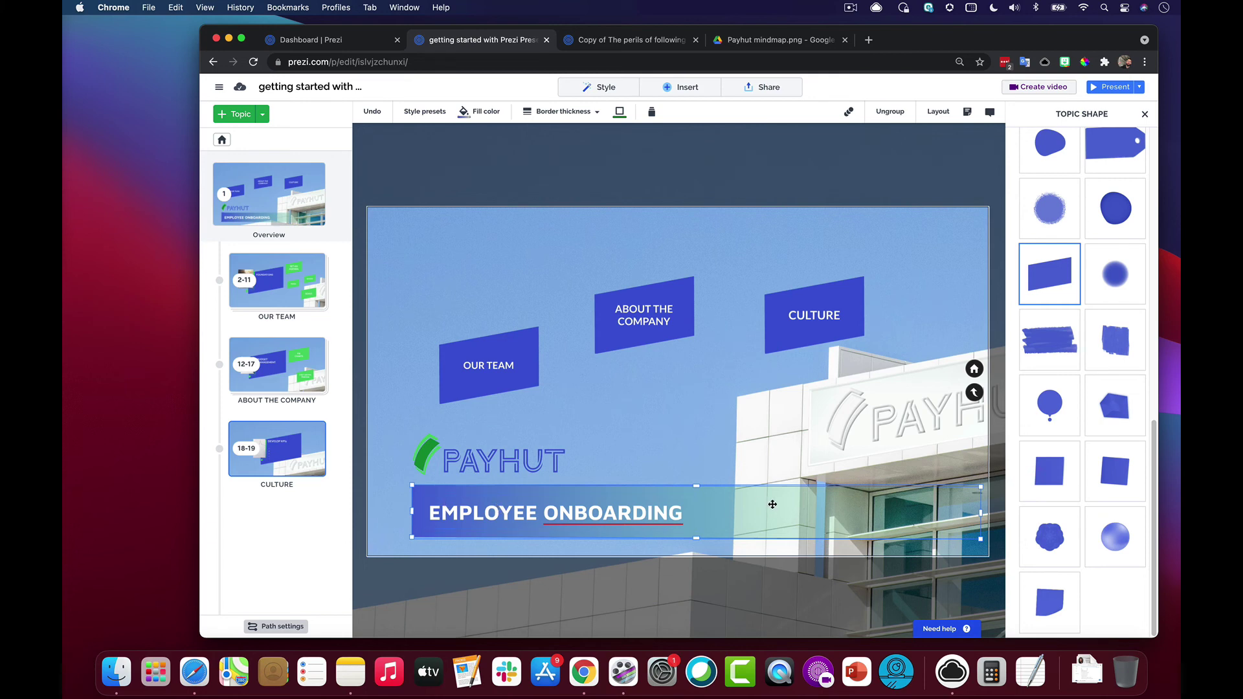
{"action": "left_click", "coordinate": [480, 114]}
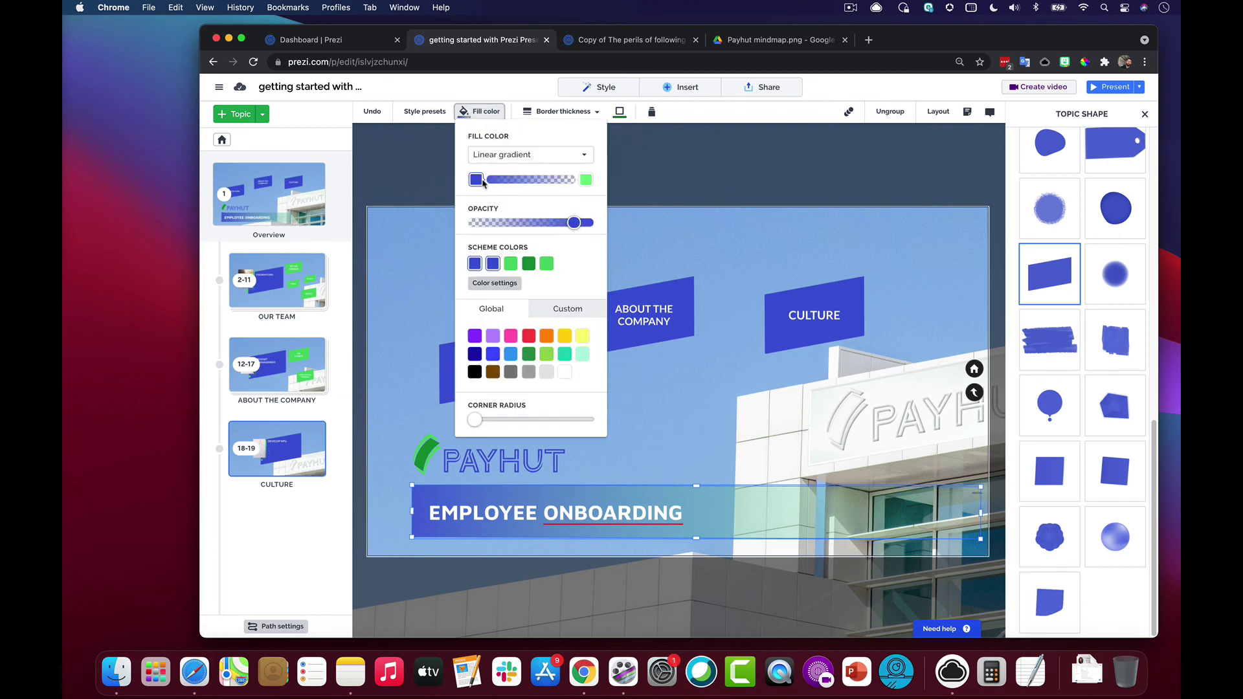
{"action": "left_click", "coordinate": [511, 264]}
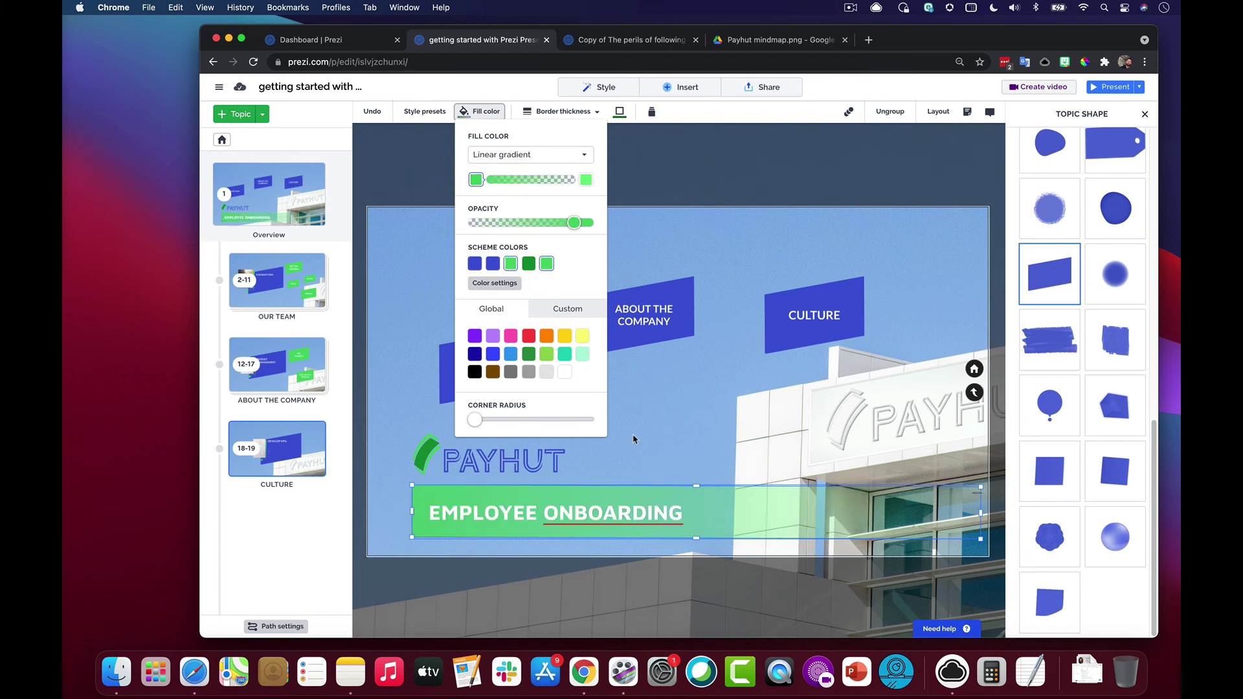
{"action": "left_click", "coordinate": [586, 179]}
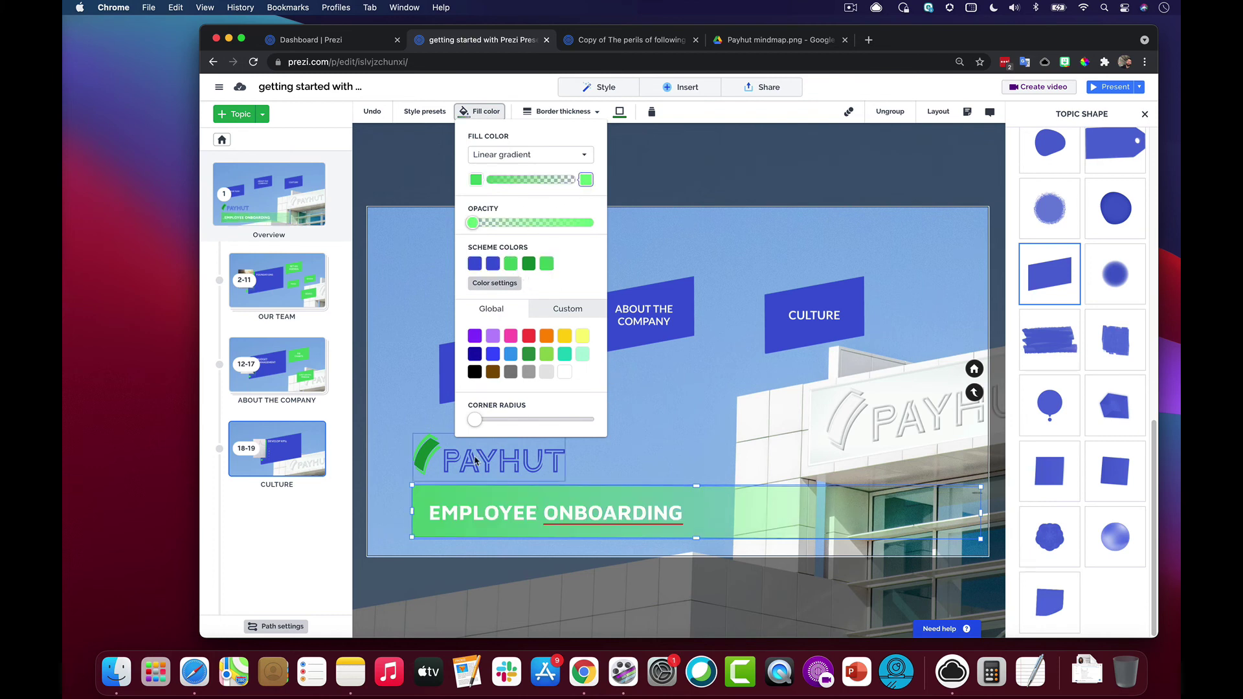
{"action": "key", "text": "Escape"}
{"action": "left_click", "coordinate": [720, 425]}
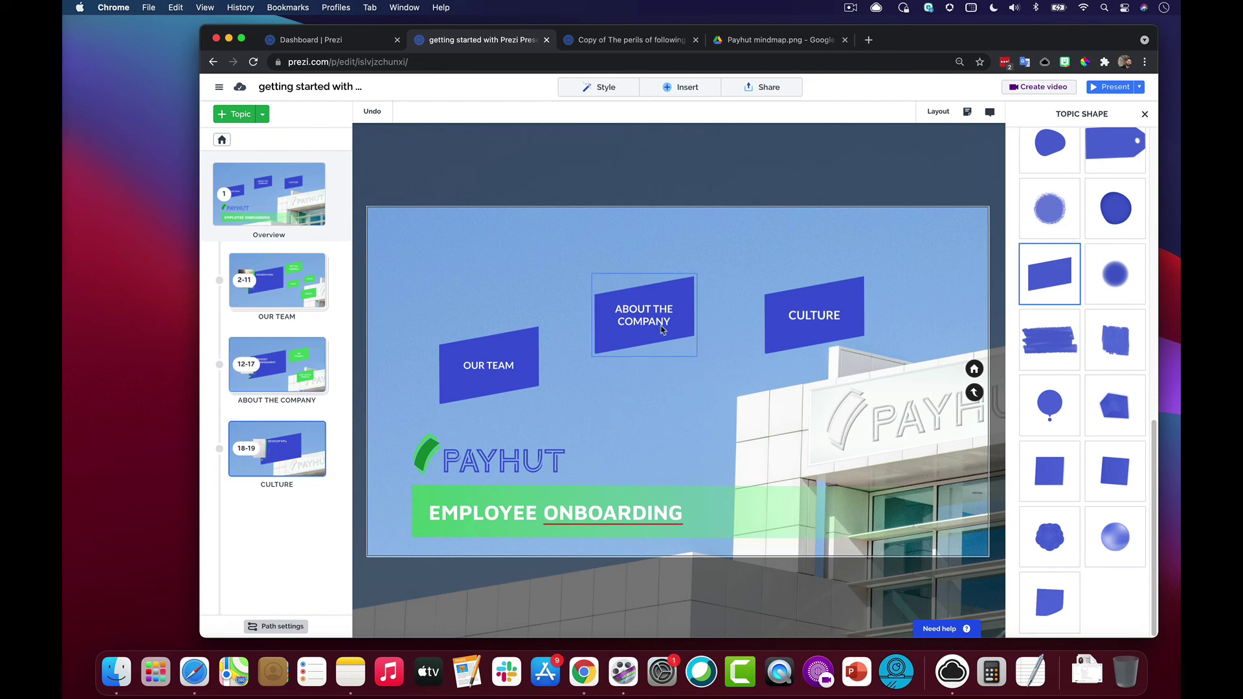
- Rearrange the overview topics from left to right as ABOUT THE COMPANY, CULTURE and OUR TEAM, with OUR TEAM placed higher
{"action": "left_click_drag", "start_coordinate": [509, 360], "coordinate": [841, 382]}
{"action": "left_click_drag", "start_coordinate": [644, 317], "coordinate": [488, 362]}
{"action": "left_click_drag", "start_coordinate": [777, 338], "coordinate": [633, 379]}
{"action": "left_click_drag", "start_coordinate": [778, 368], "coordinate": [768, 284]}
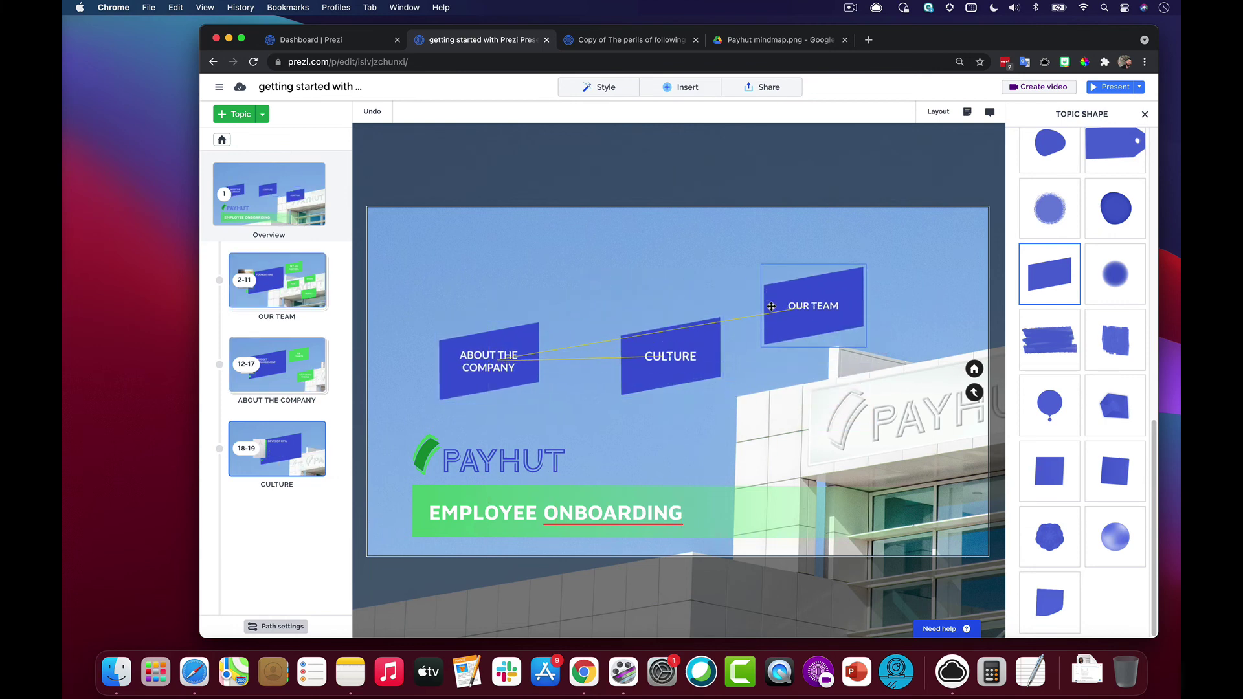
{"action": "left_click_drag", "start_coordinate": [678, 337], "coordinate": [668, 346]}
{"action": "left_click", "coordinate": [796, 283]}
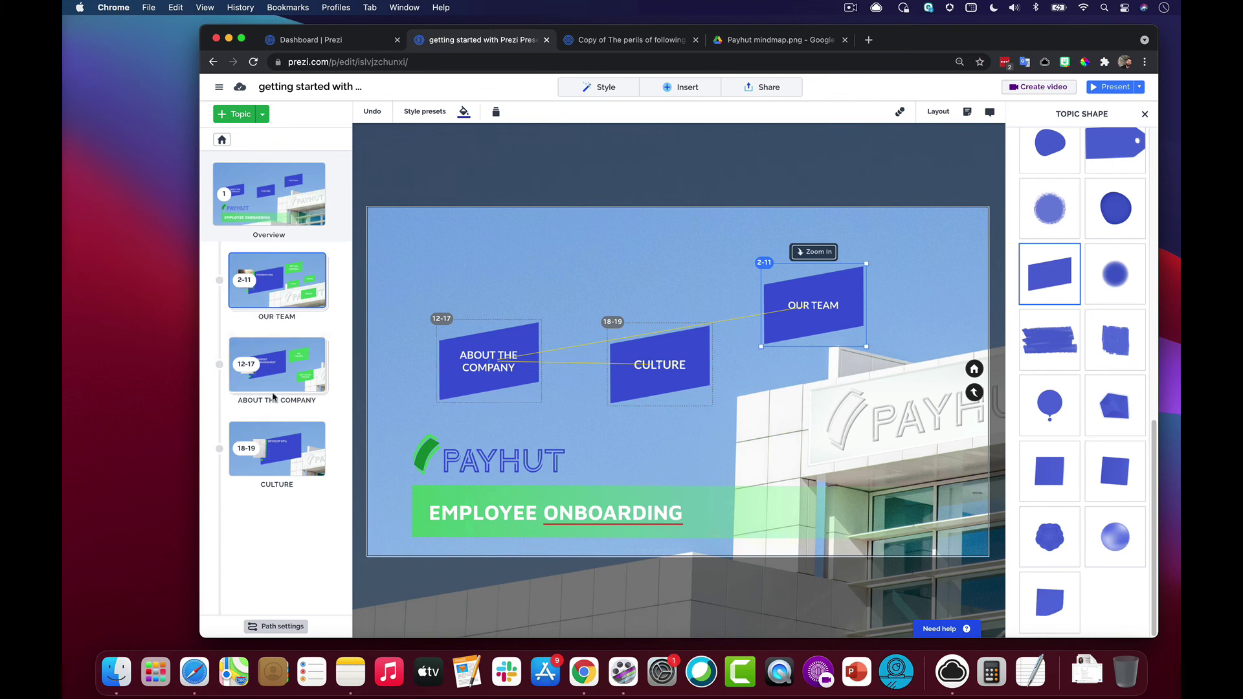
- Reorder the presentation path to ABOUT THE COMPANY, CULTURE, OUR TEAM
{"action": "left_click_drag", "start_coordinate": [281, 377], "coordinate": [275, 298]}
{"action": "left_click_drag", "start_coordinate": [273, 357], "coordinate": [279, 447]}
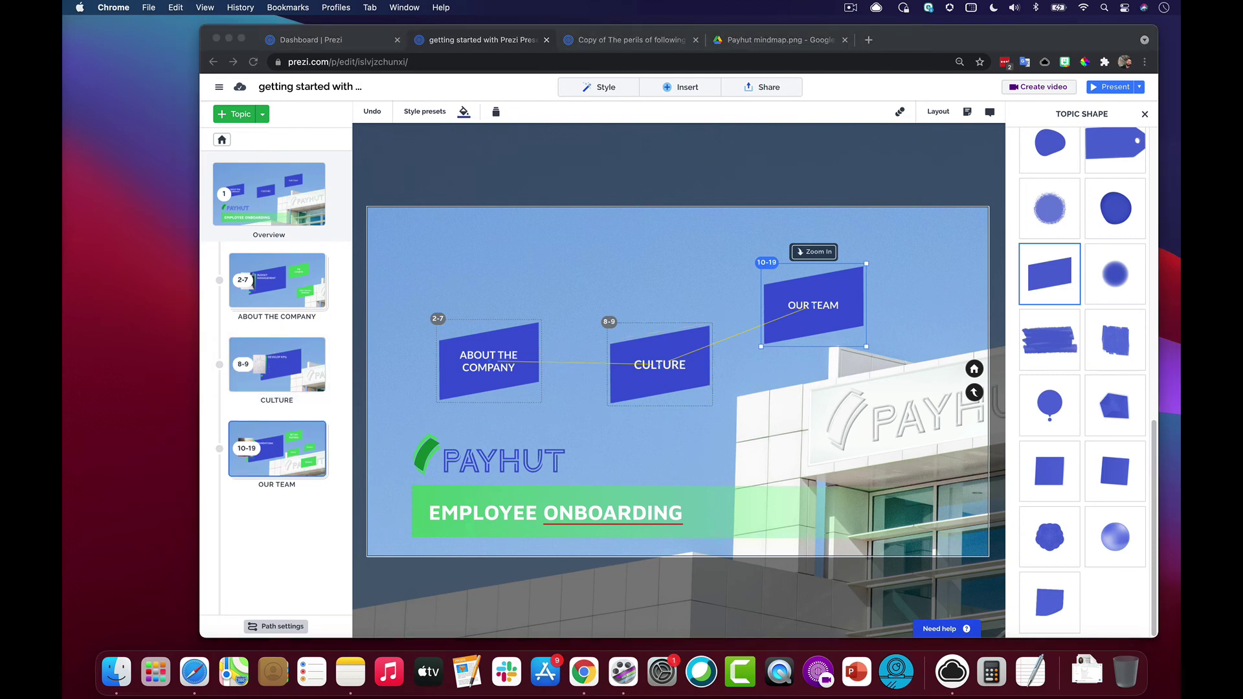
{"action": "left_click", "coordinate": [514, 231]}
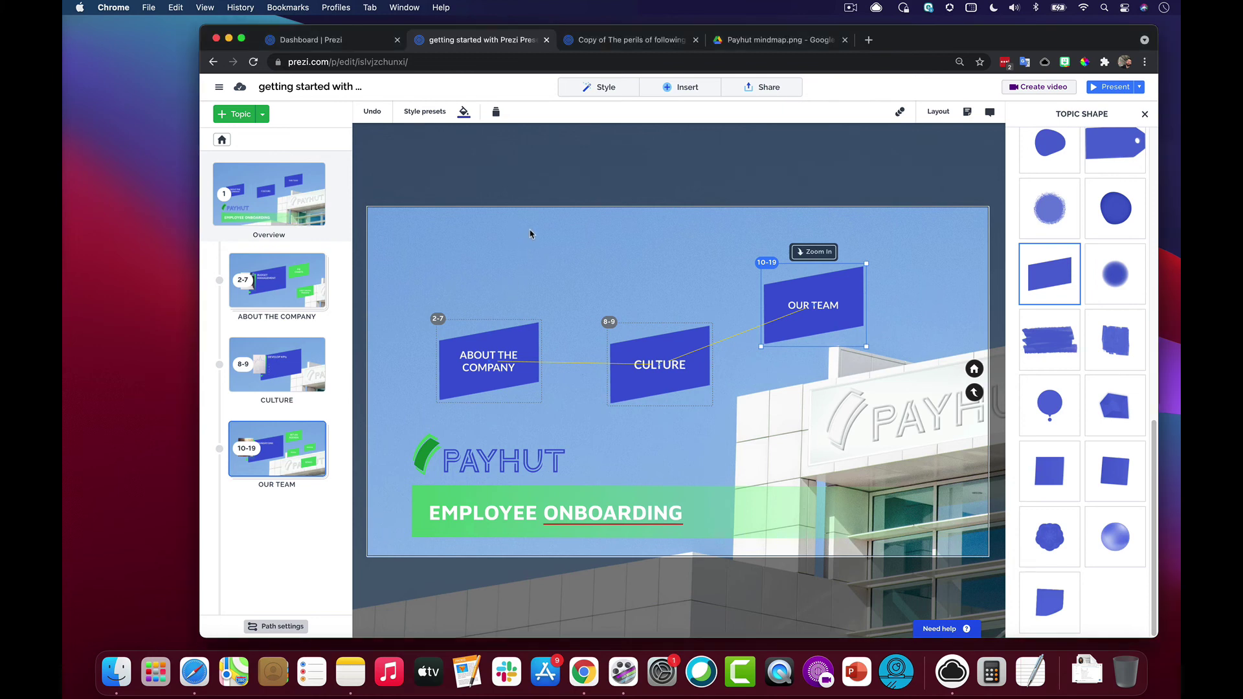
{"action": "left_click", "coordinate": [824, 413]}
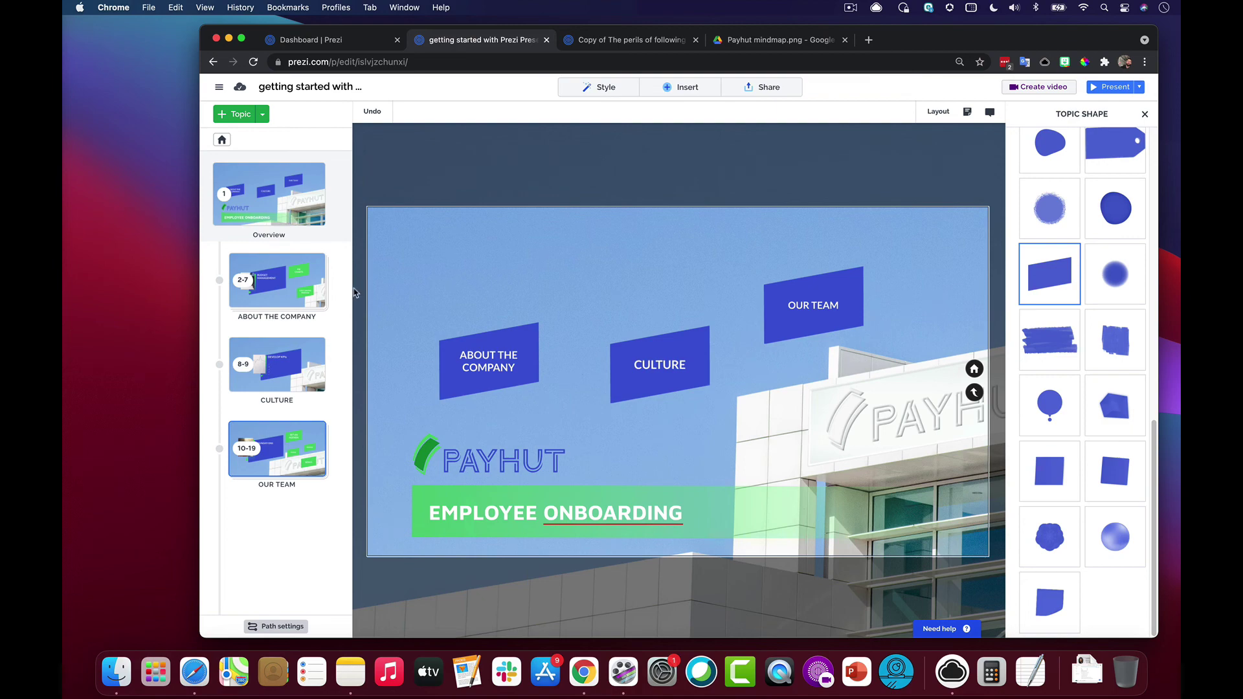
- Open the ABOUT THE COMPANY topic and delete all its template content and subtopics
{"action": "left_click", "coordinate": [489, 361]}
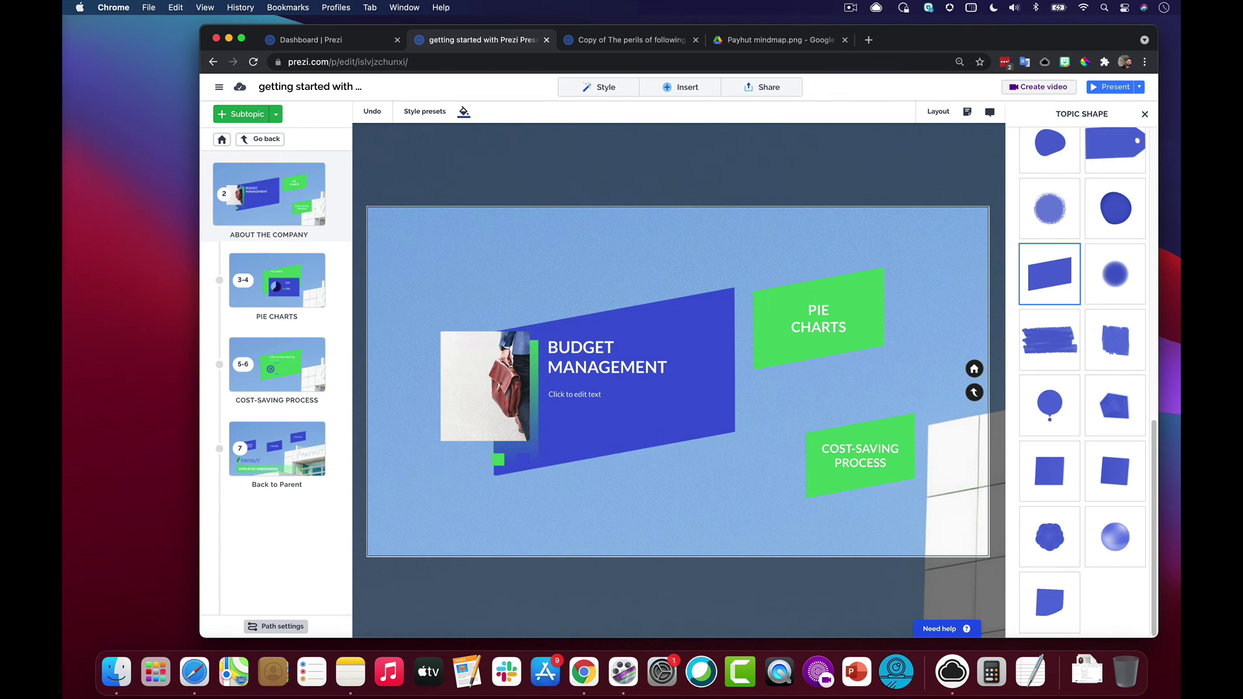
{"action": "left_click", "coordinate": [567, 280]}
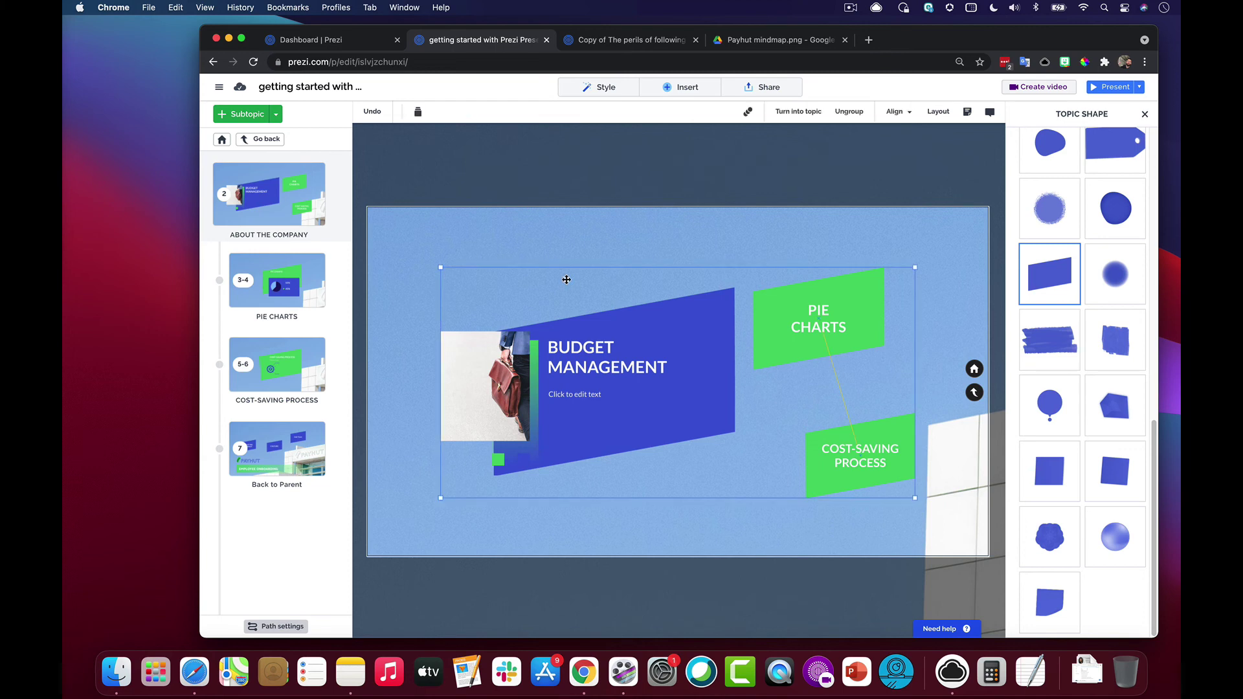
{"action": "key", "text": "Delete"}
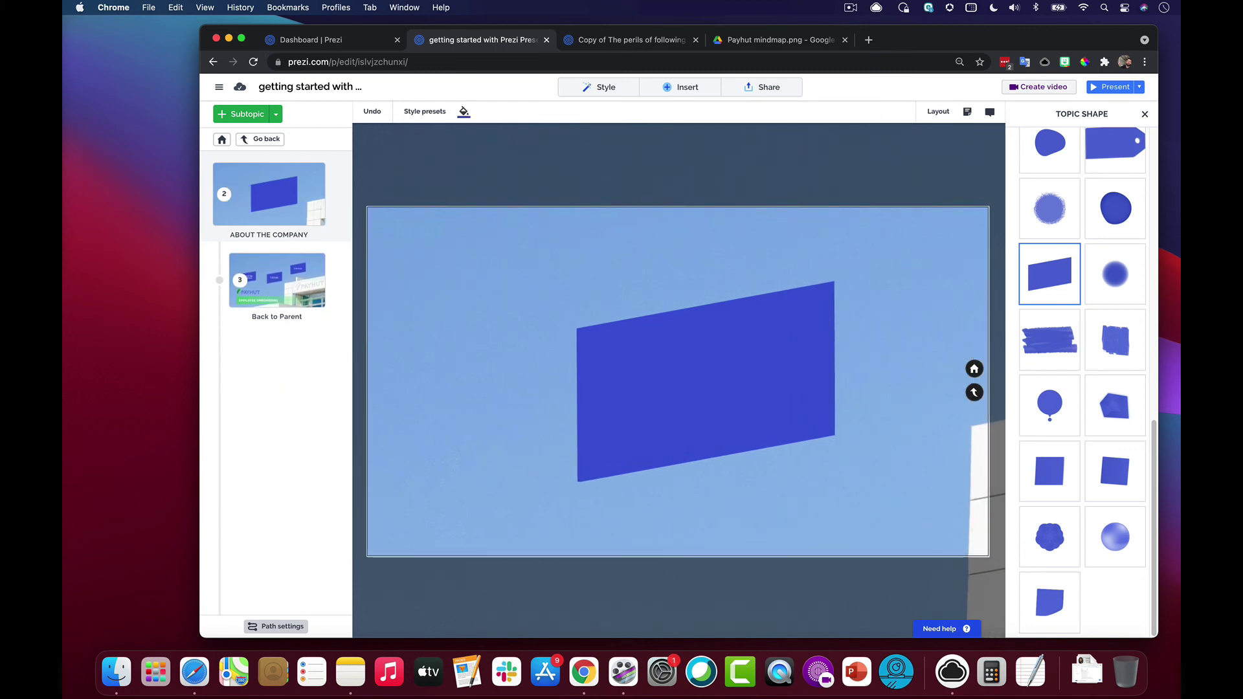
- Check the ABOUT THE COMPANY branch in Payhut mindmap.png on Google Drive and return to the presentation
{"action": "left_click", "coordinate": [744, 40]}
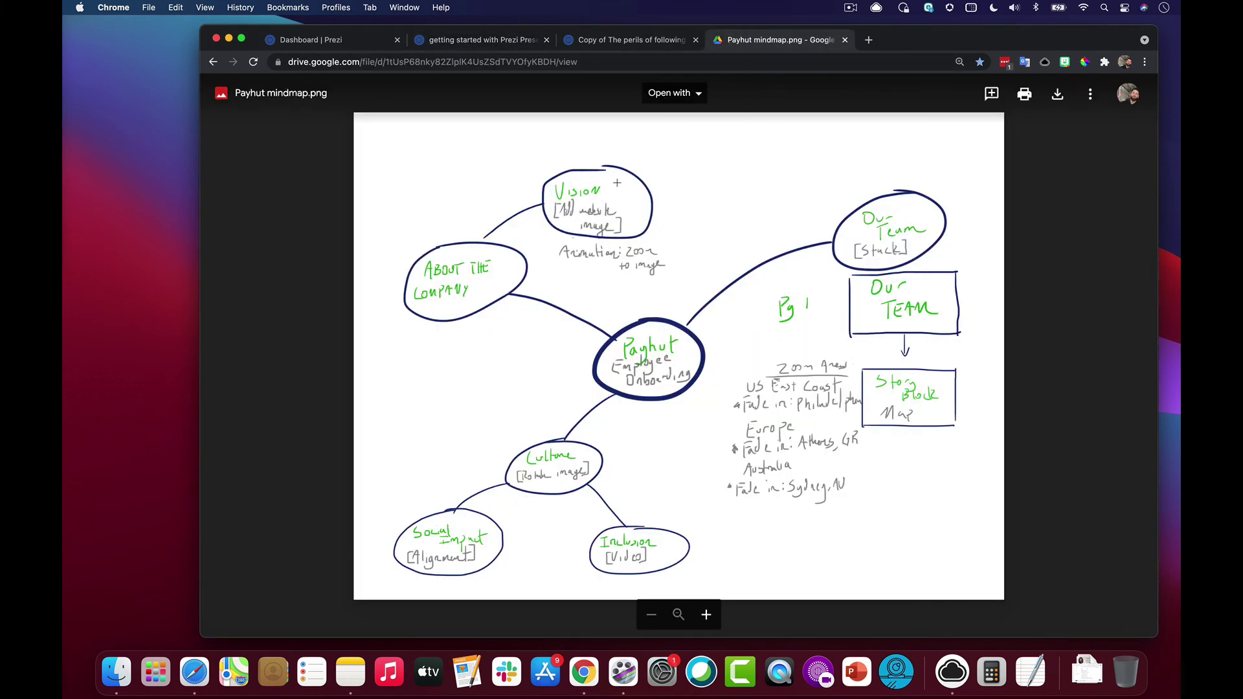
{"action": "left_click", "coordinate": [482, 40]}
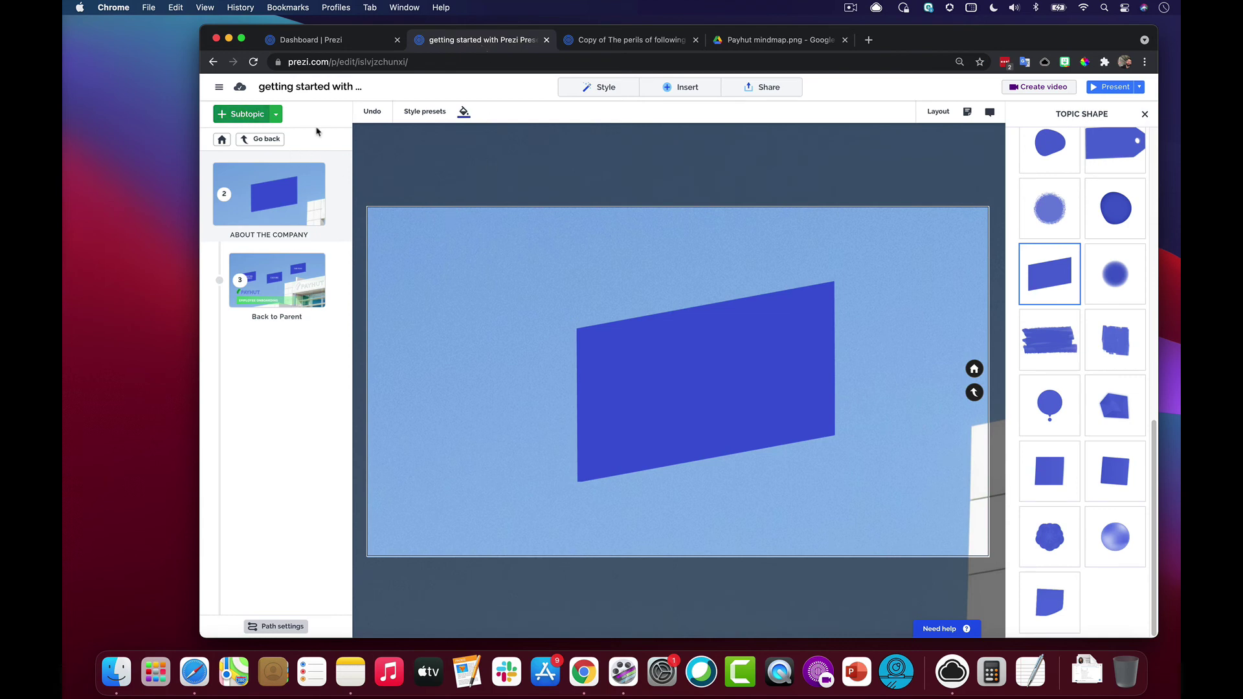
- Add a subtopic to ABOUT THE COMPANY, place it overlapping the blue shape's right edge and title it VISION
{"action": "left_click", "coordinate": [243, 116]}
{"action": "left_click_drag", "start_coordinate": [789, 385], "coordinate": [827, 370]}
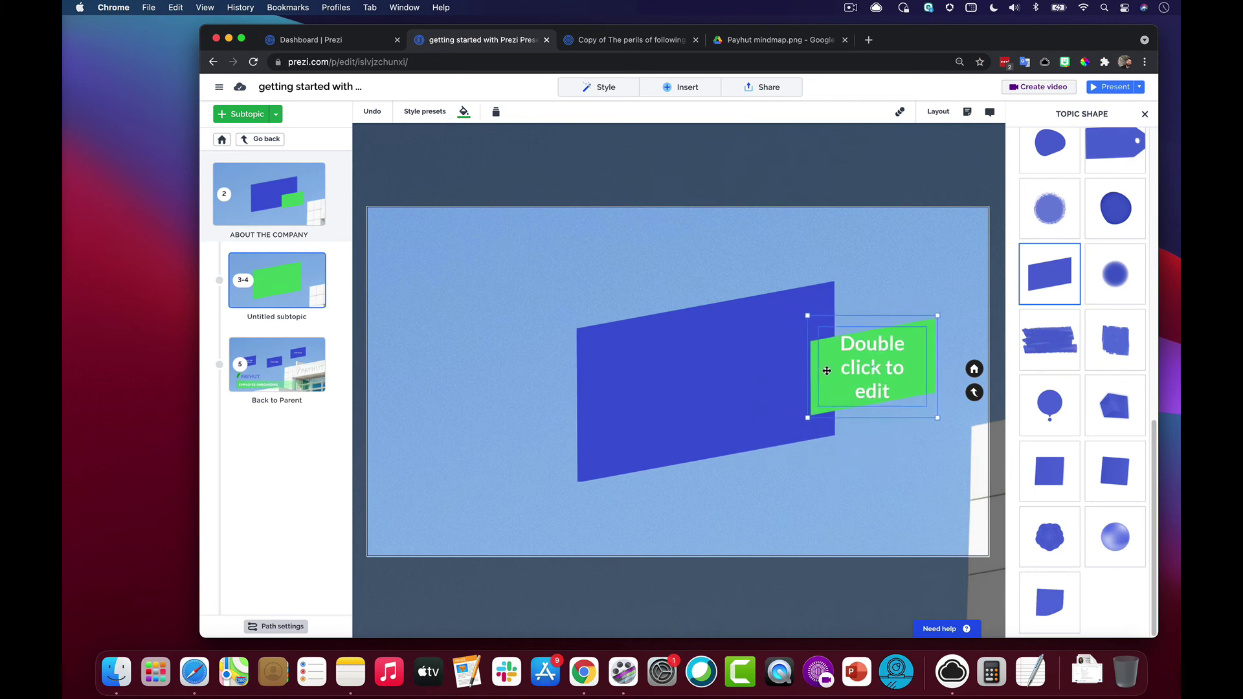
{"action": "double_click", "coordinate": [852, 360]}
{"action": "type", "text": "VISION"}
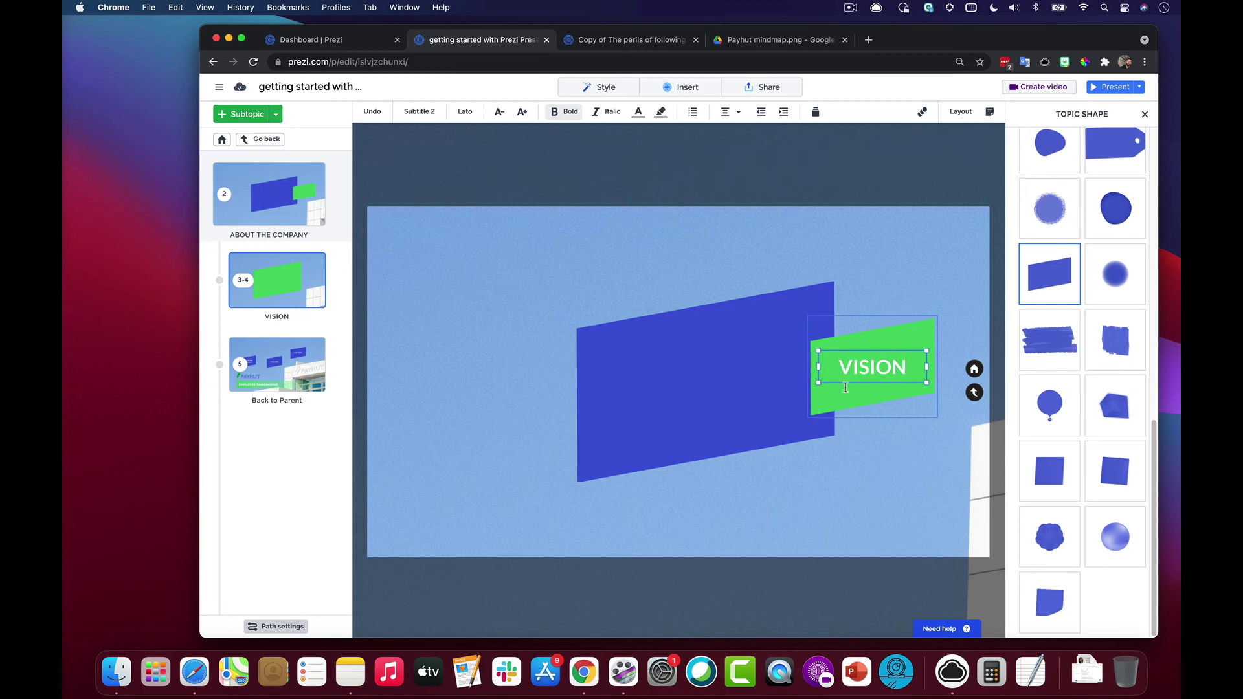
{"action": "left_click", "coordinate": [860, 462]}
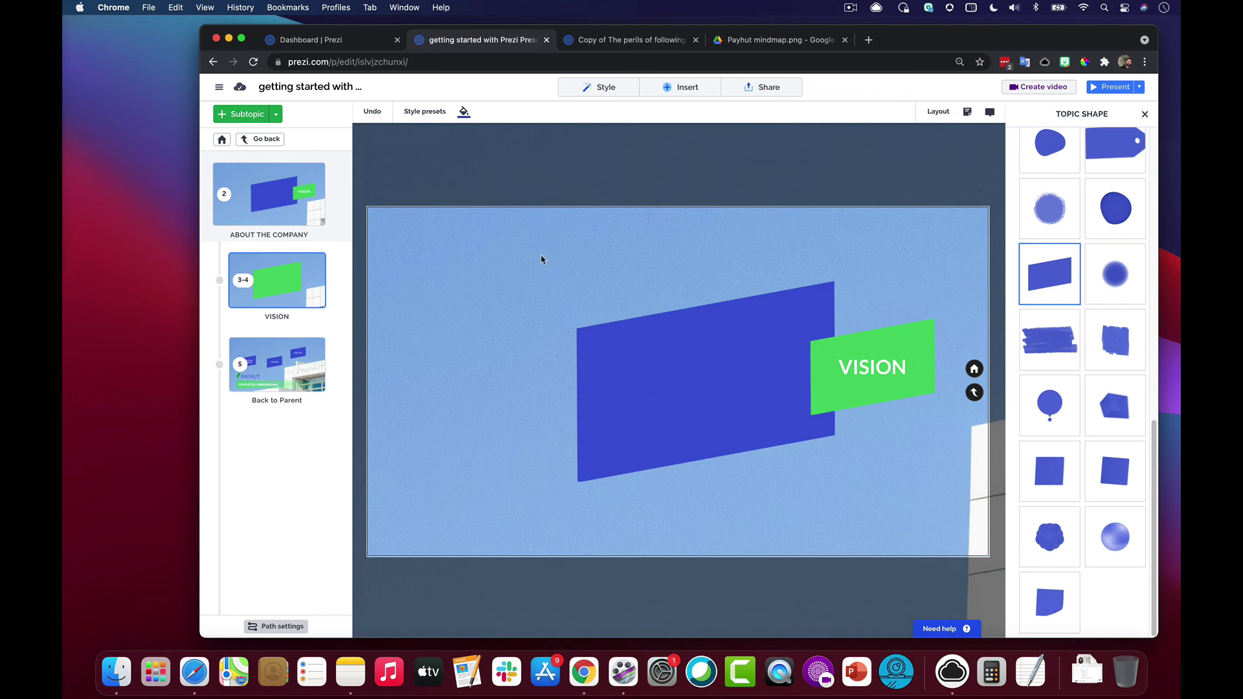
{"action": "left_click_drag", "start_coordinate": [496, 254], "coordinate": [879, 512]}
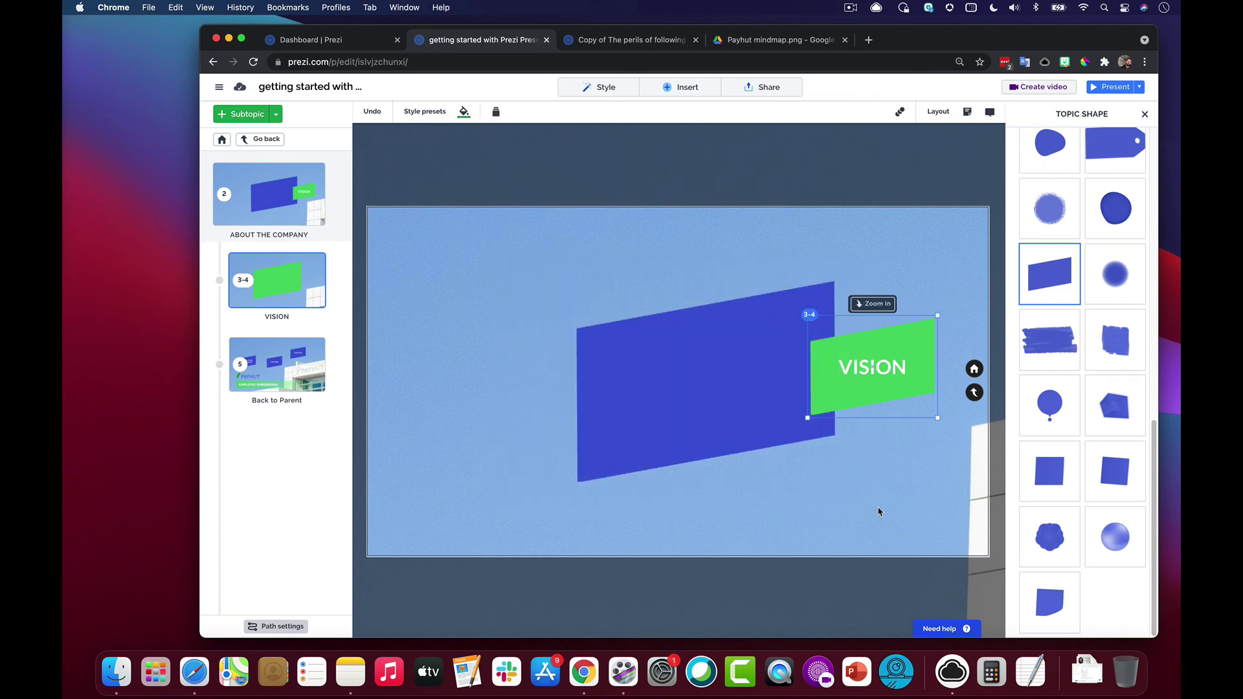
{"action": "left_click", "coordinate": [624, 373]}
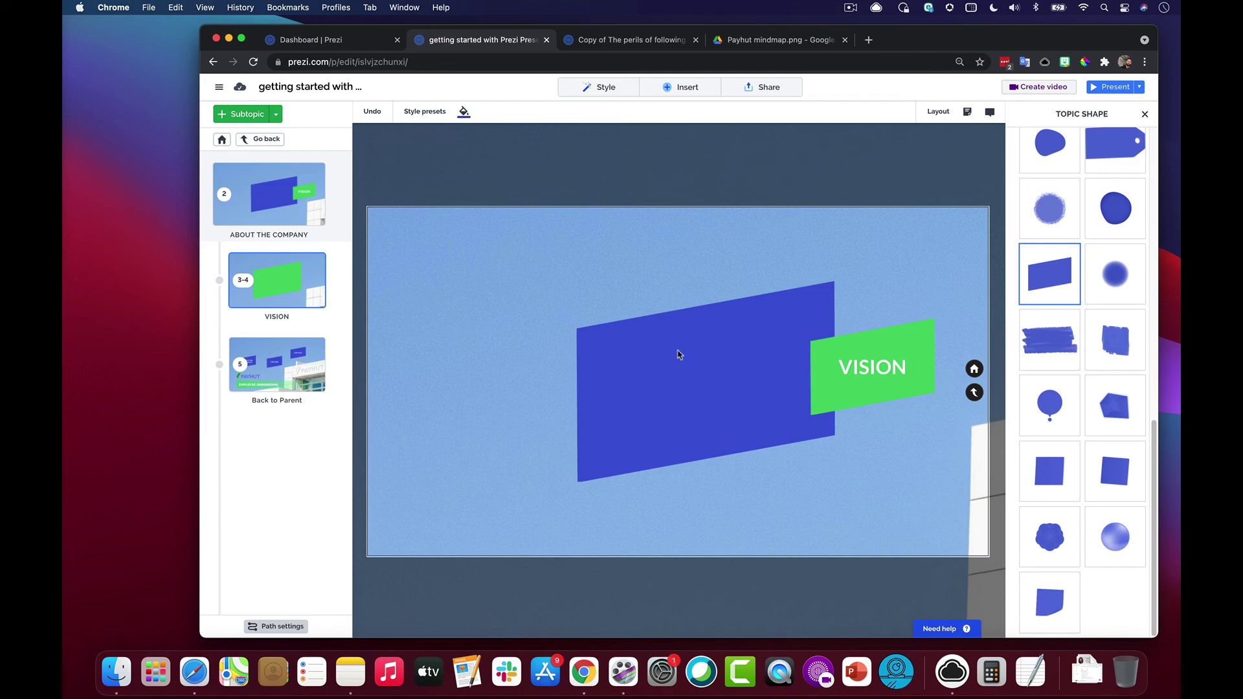
- From the overview, shrink ABOUT THE COMPANY's topic zoom area in advanced topic editing so it covers the shape and the space to its right
{"action": "left_click", "coordinate": [667, 335]}
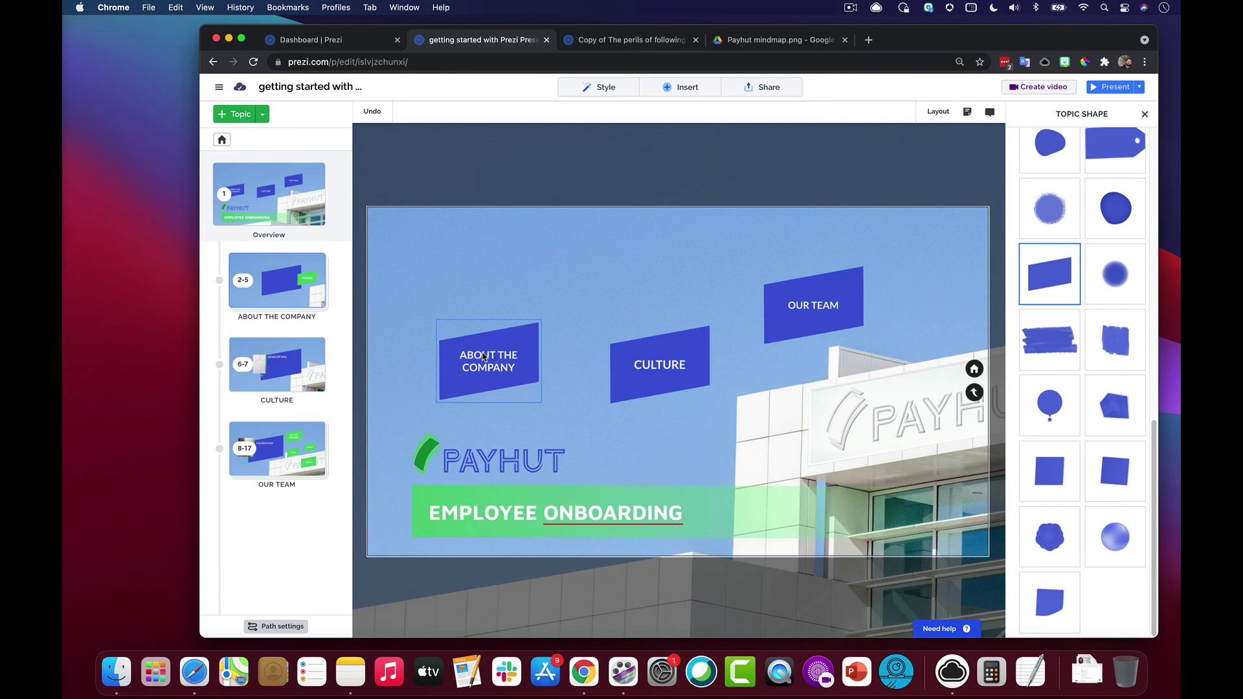
{"action": "right_click", "coordinate": [520, 343]}
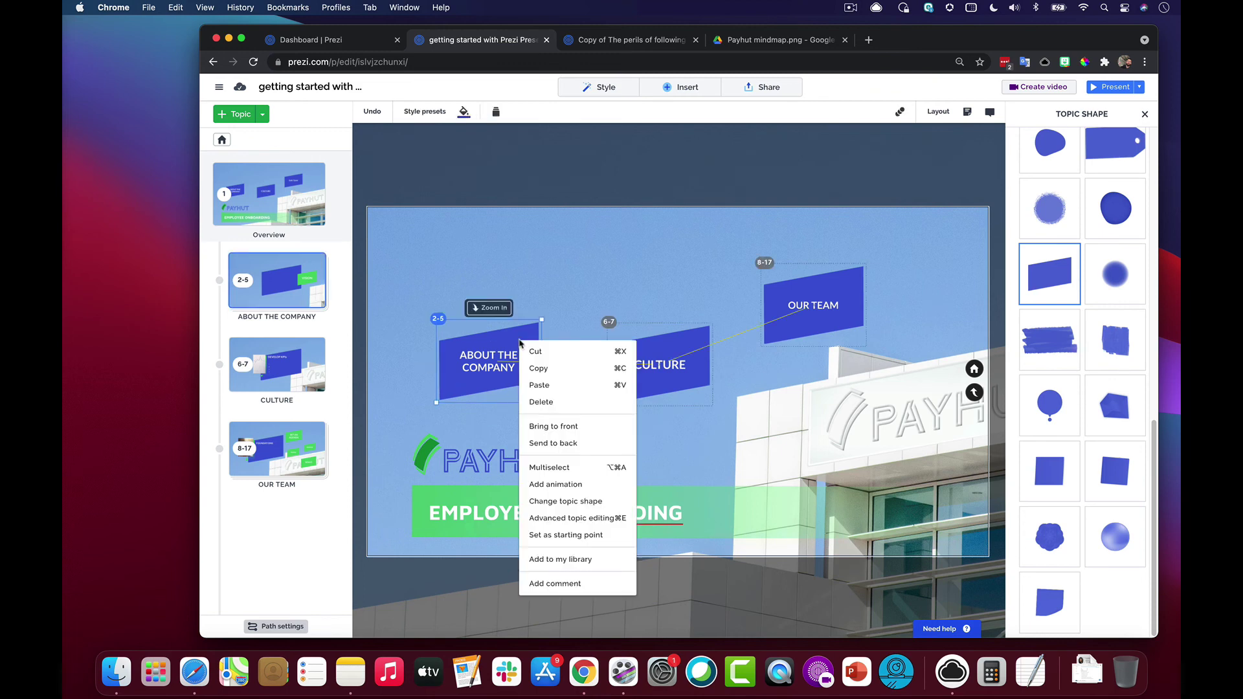
{"action": "left_click", "coordinate": [549, 519]}
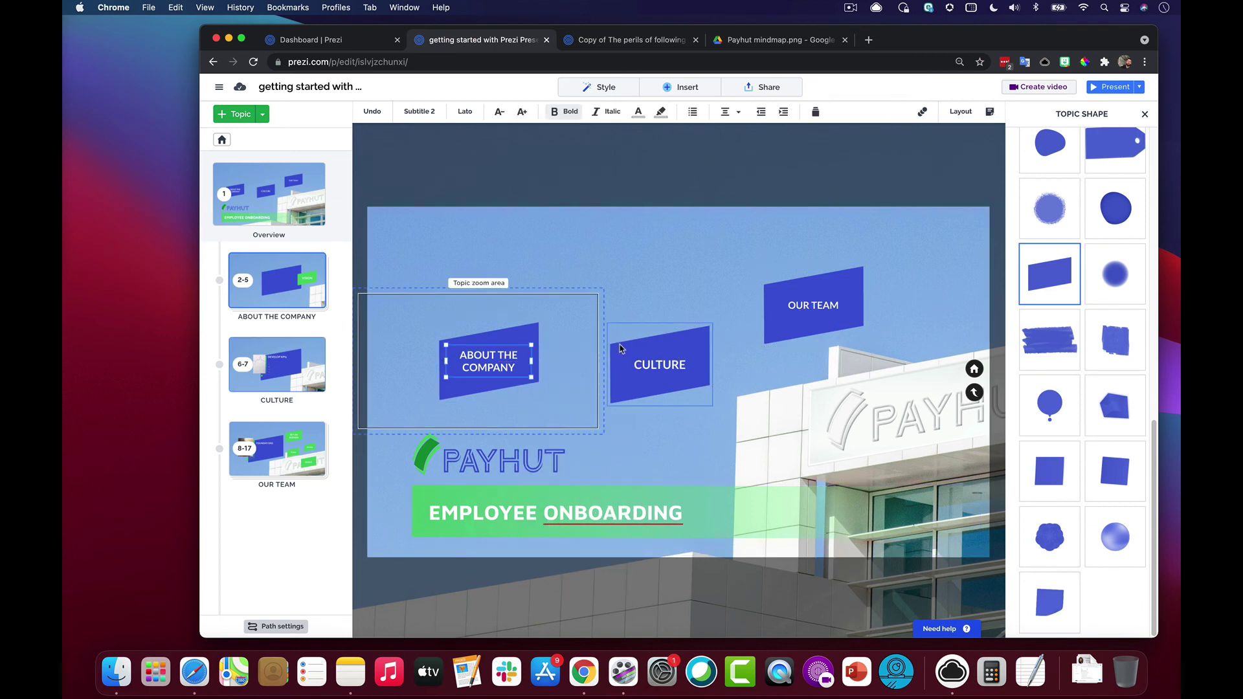
{"action": "left_click", "coordinate": [518, 336]}
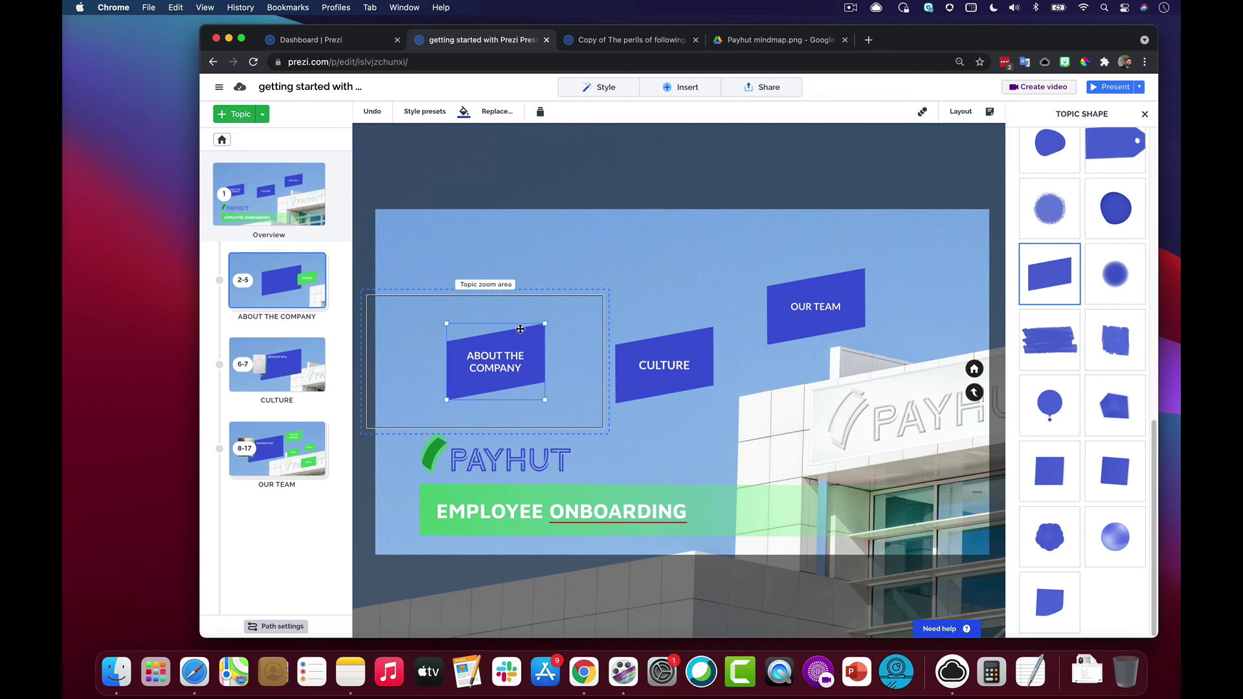
{"action": "left_click", "coordinate": [518, 301]}
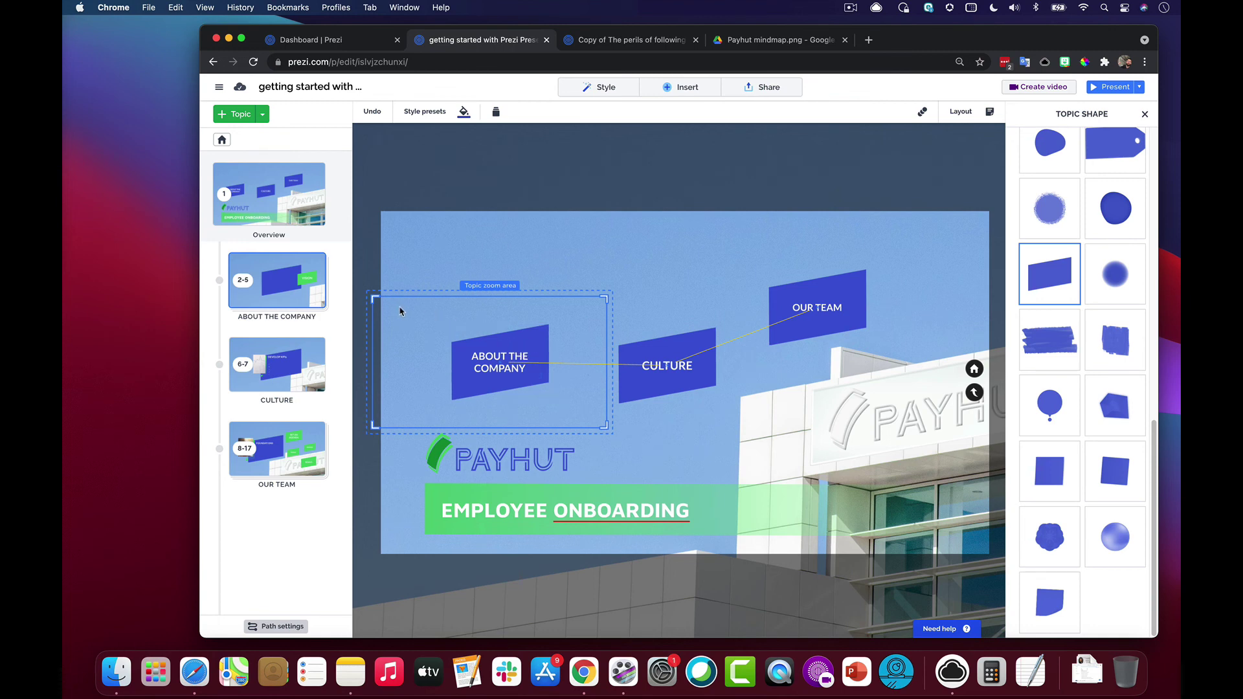
{"action": "left_click_drag", "start_coordinate": [374, 300], "coordinate": [469, 351]}
{"action": "left_click_drag", "start_coordinate": [568, 349], "coordinate": [563, 322]}
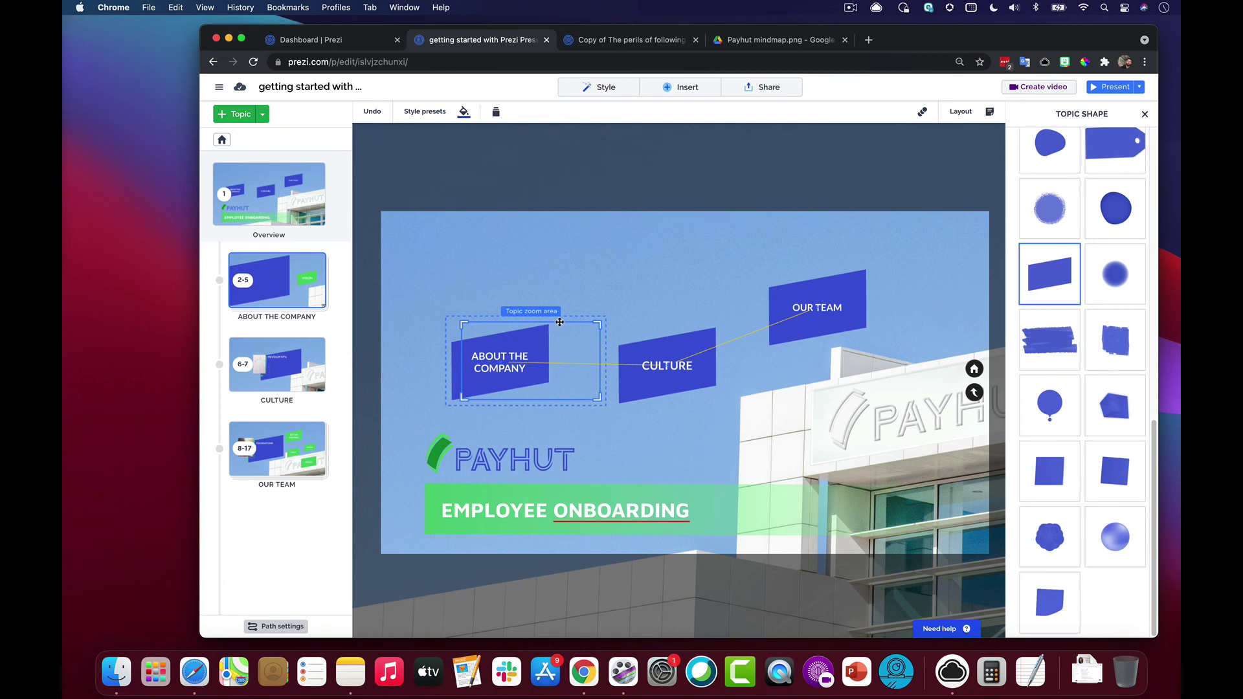
{"action": "left_click", "coordinate": [546, 265]}
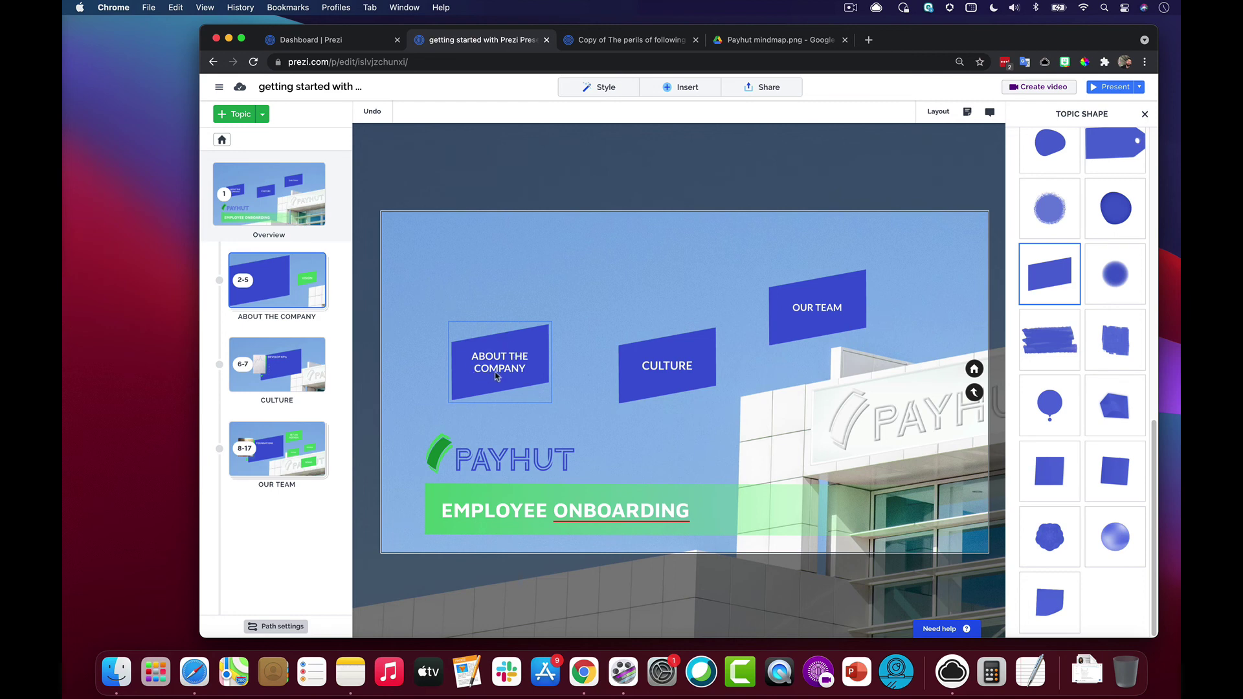
- Inside ABOUT THE COMPANY, enlarge the green VISION subtopic and position it overlapping the blue shape's right edge
{"action": "left_click", "coordinate": [519, 345]}
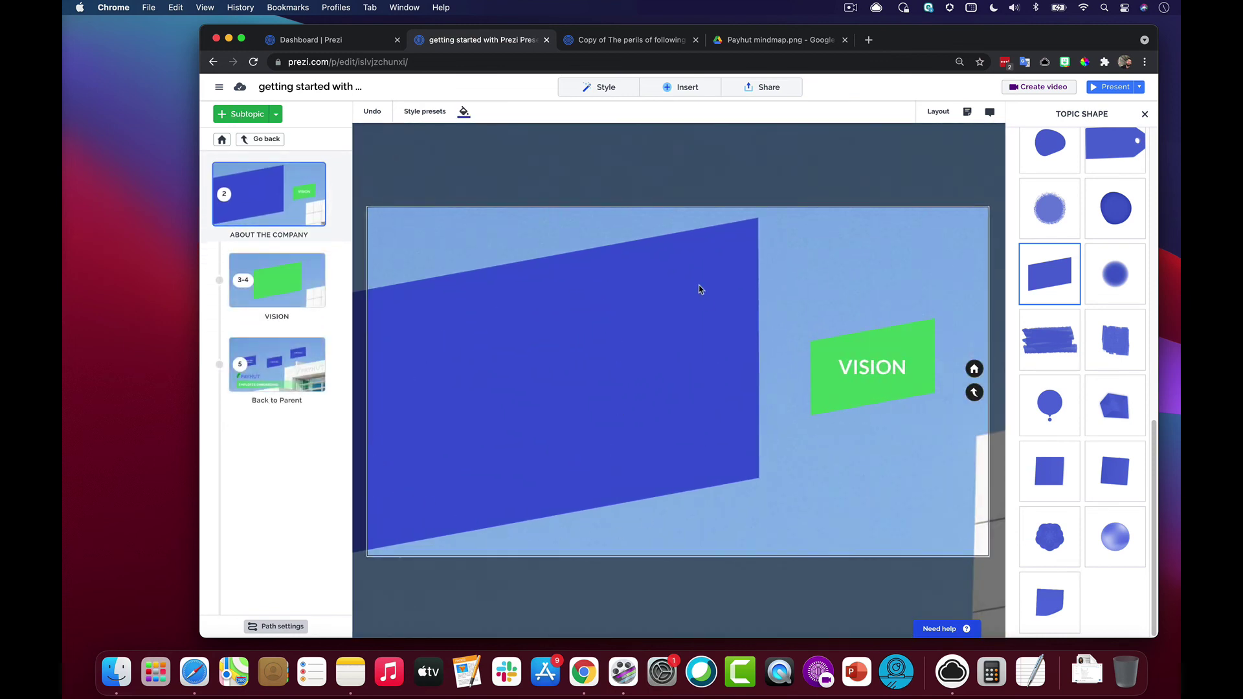
{"action": "left_click", "coordinate": [876, 363]}
{"action": "left_click_drag", "start_coordinate": [877, 362], "coordinate": [801, 393]}
{"action": "left_click_drag", "start_coordinate": [859, 348], "coordinate": [918, 302]}
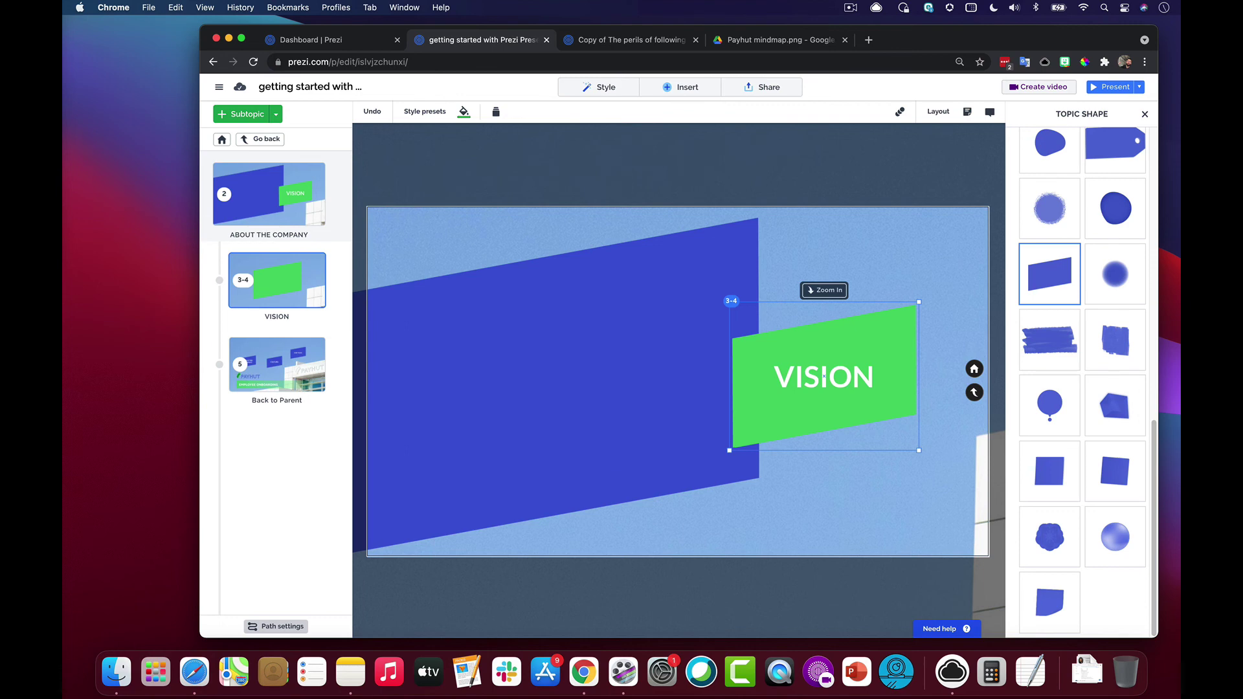
{"action": "left_click", "coordinate": [509, 341]}
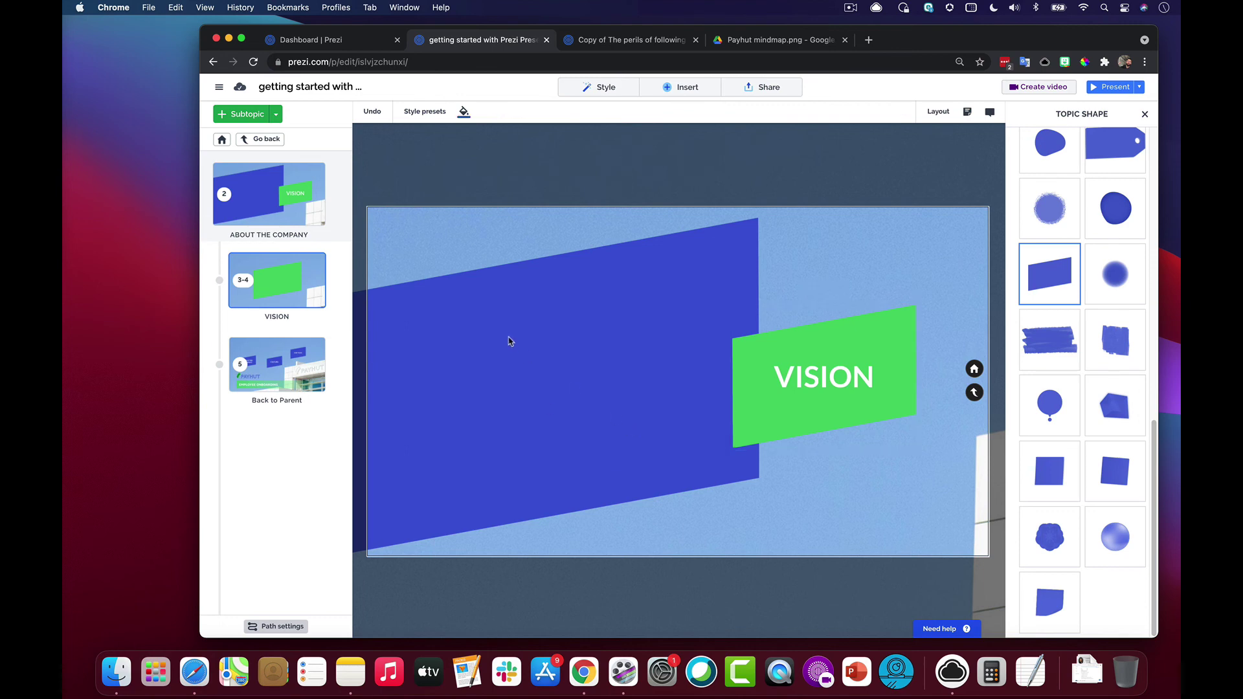
- Make the ABOUT THE COMPANY title text visible both inside and outside the topic, then open the topic
{"action": "left_click", "coordinate": [515, 263]}
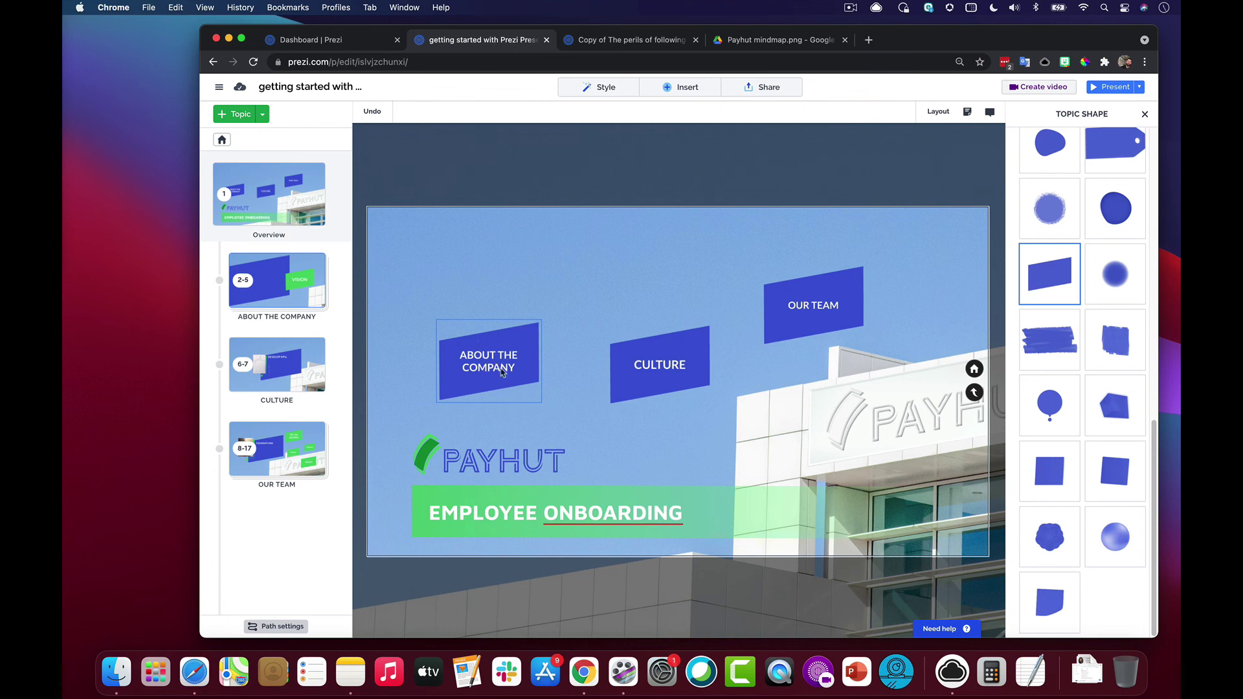
{"action": "right_click", "coordinate": [516, 338]}
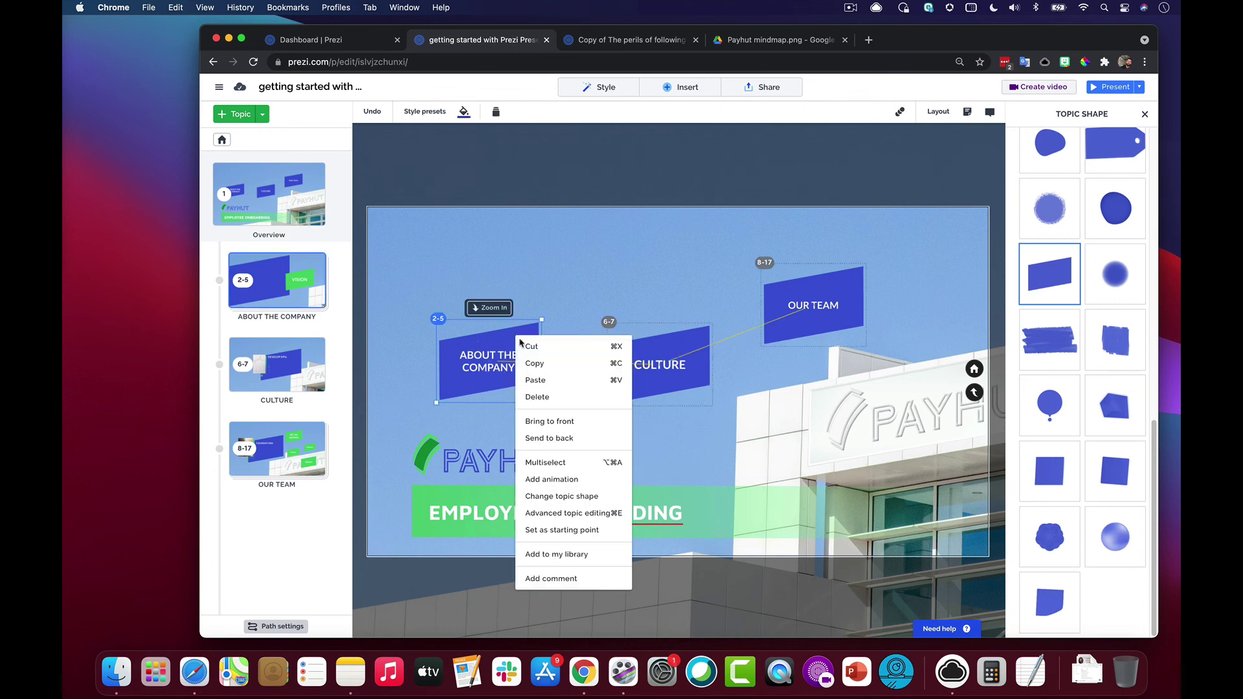
{"action": "left_click", "coordinate": [573, 514]}
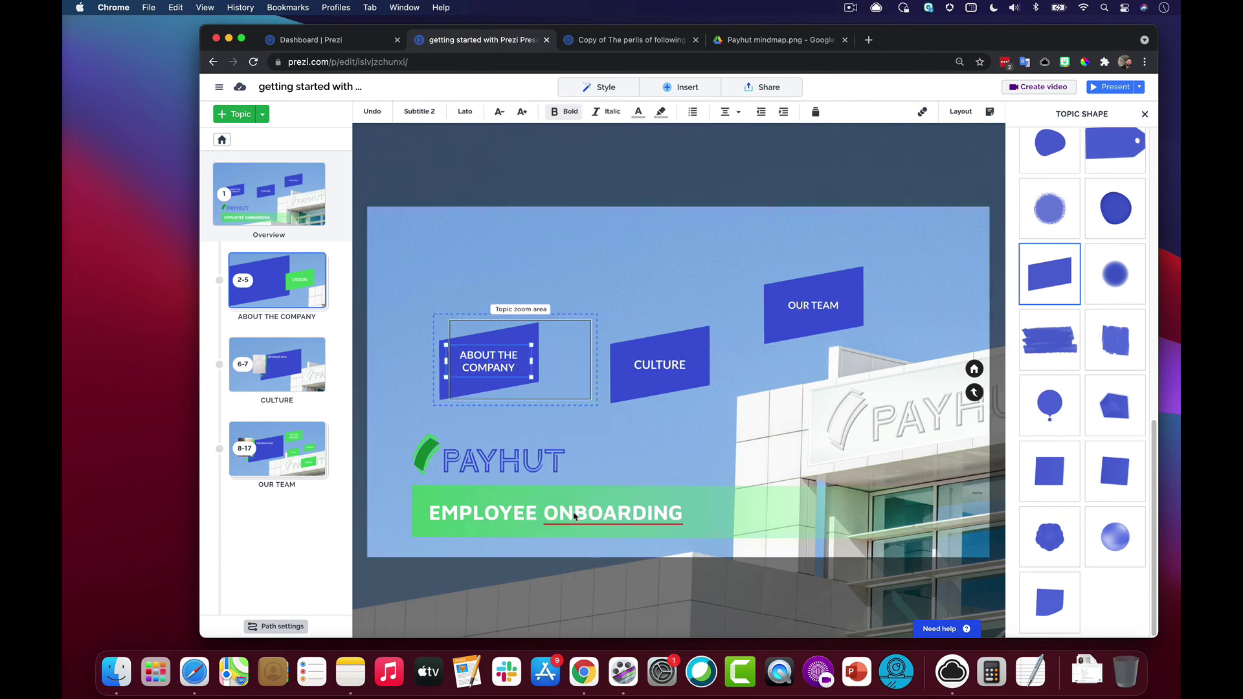
{"action": "right_click", "coordinate": [485, 353]}
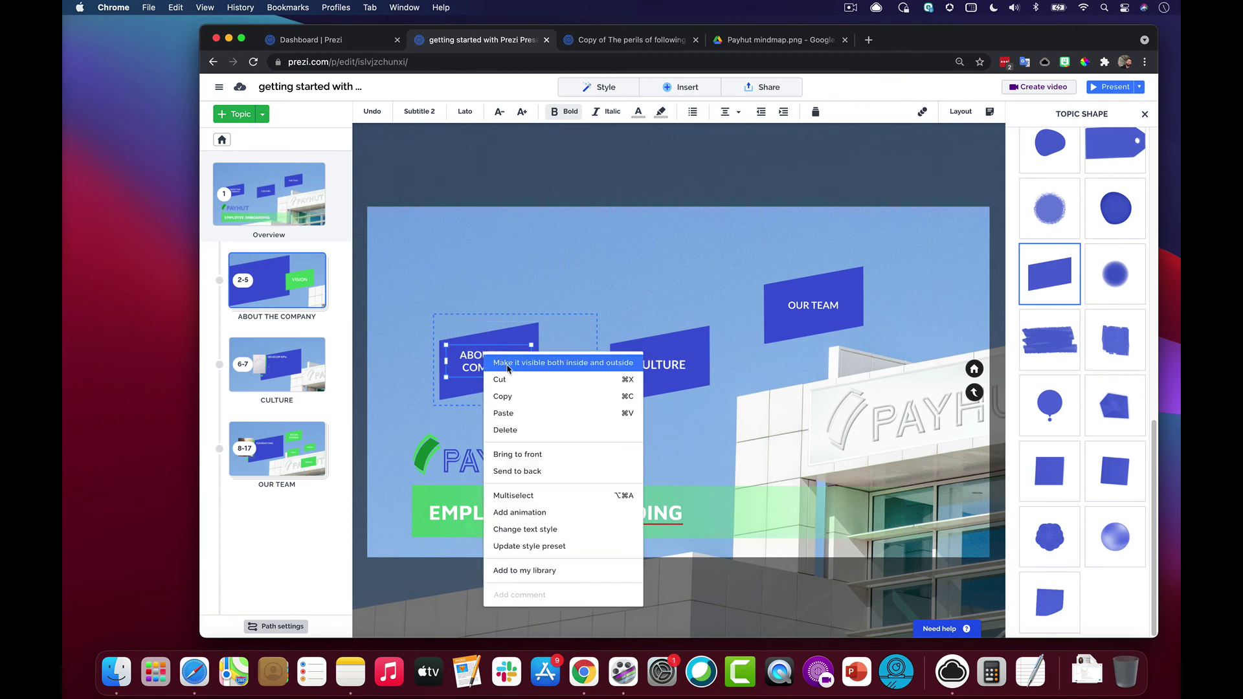
{"action": "left_click", "coordinate": [606, 365]}
{"action": "left_click", "coordinate": [569, 277]}
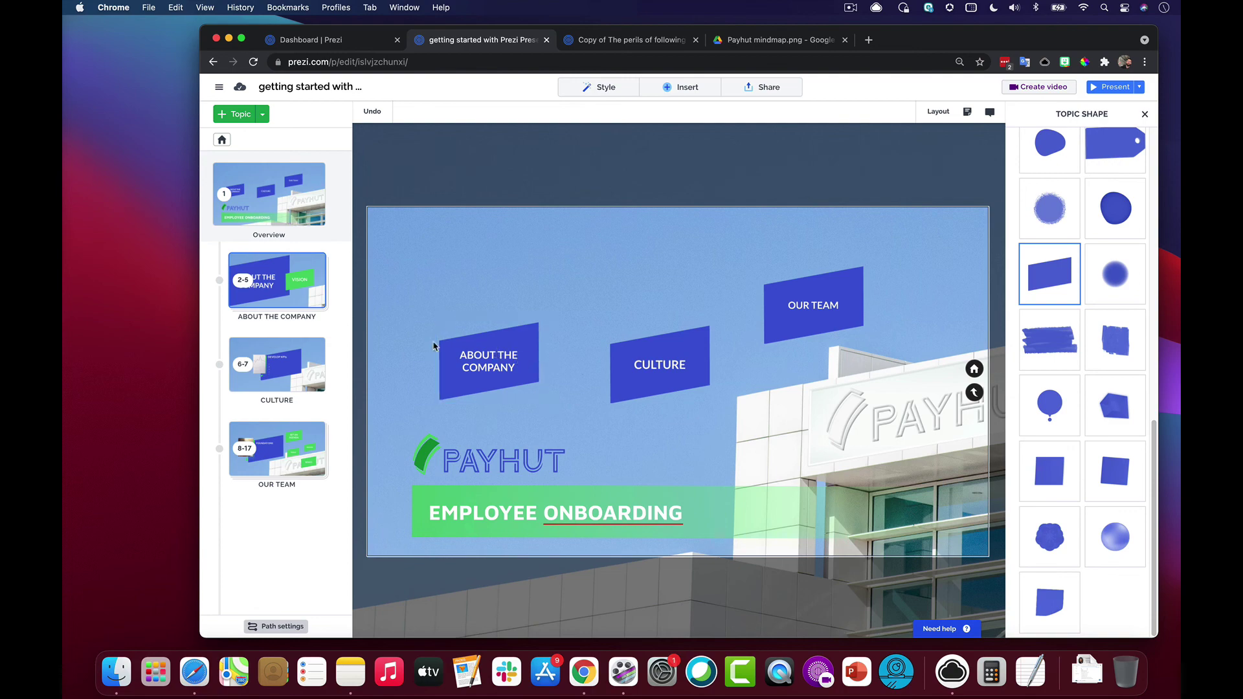
{"action": "left_click", "coordinate": [525, 389]}
{"action": "left_click", "coordinate": [610, 464]}
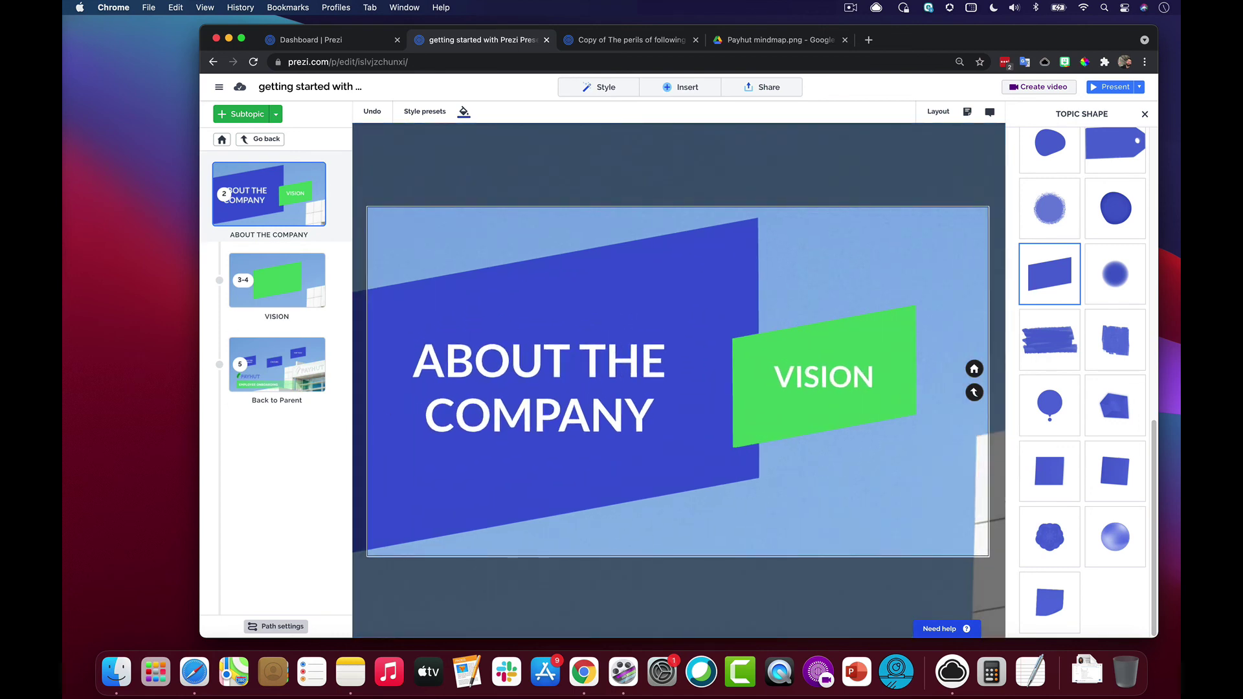
- Return to the overview and make the blue ABOUT THE COMPANY shape visible both inside and outside through advanced topic editing
{"action": "left_click", "coordinate": [790, 382]}
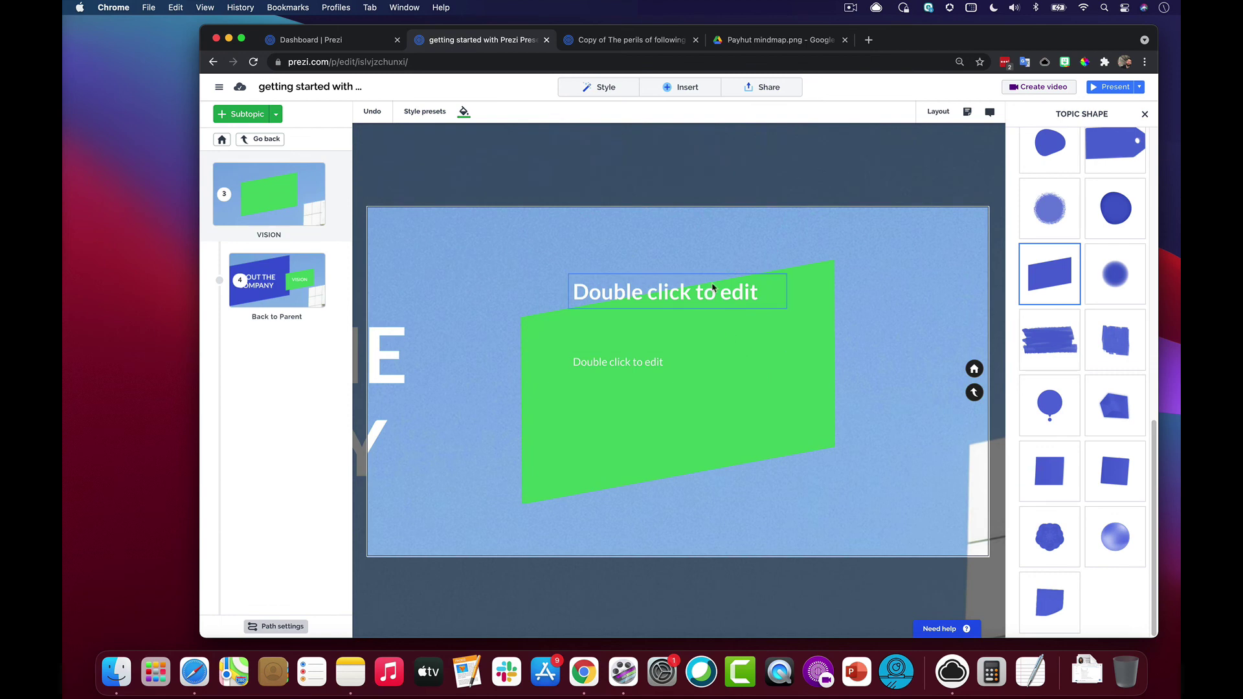
{"action": "left_click", "coordinate": [442, 279]}
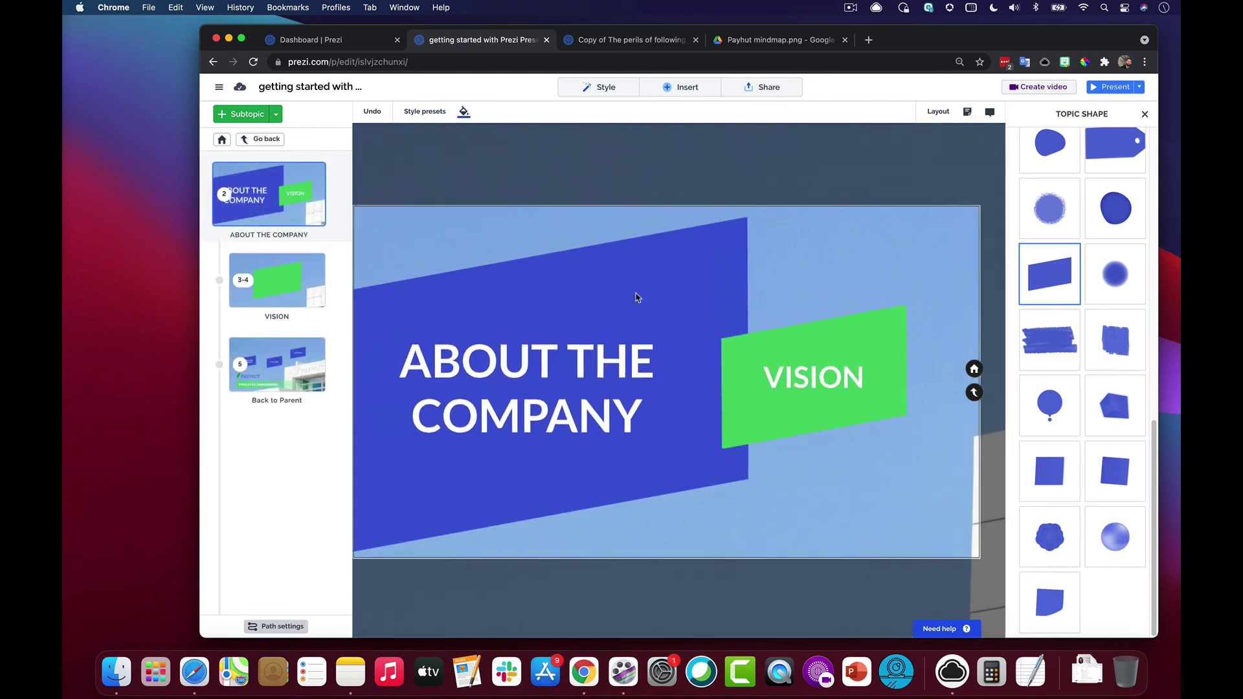
{"action": "left_click", "coordinate": [644, 253]}
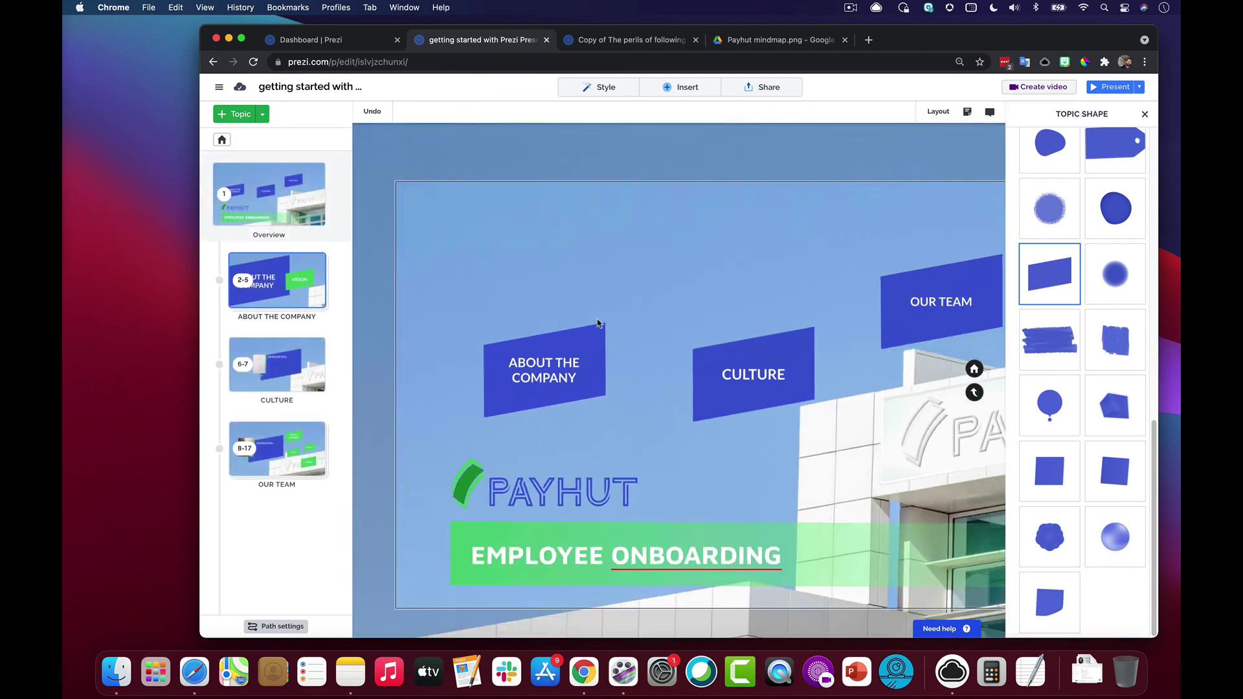
{"action": "right_click", "coordinate": [507, 348]}
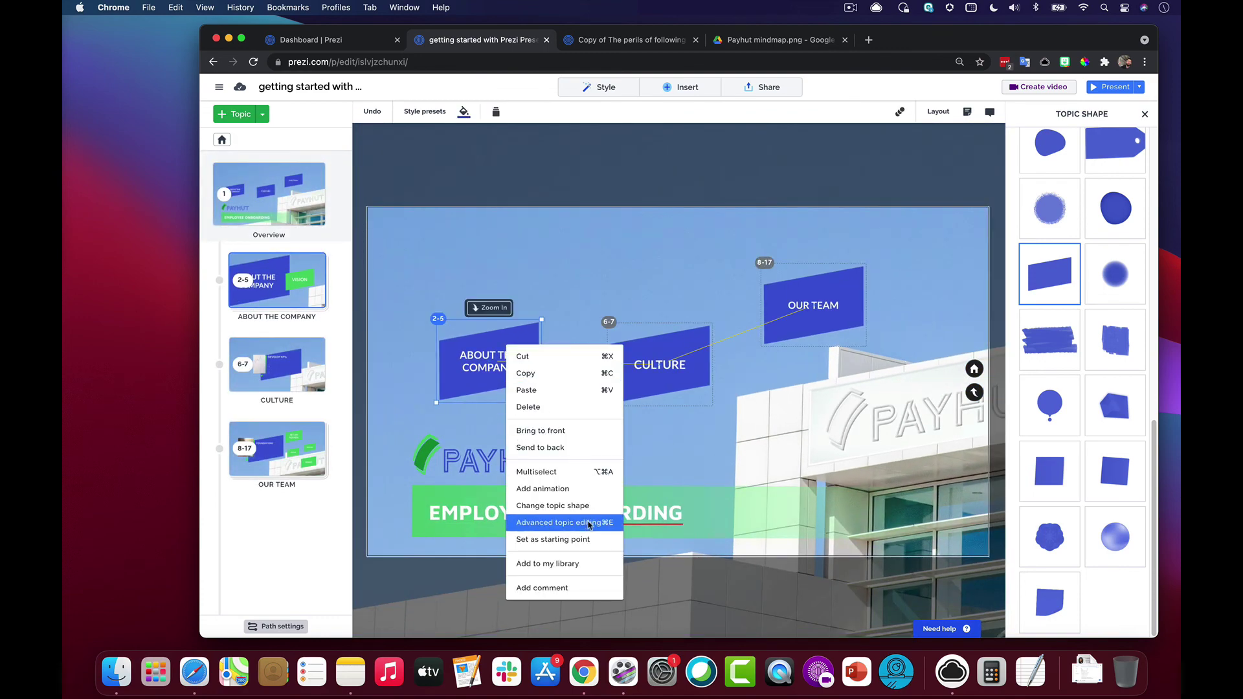
{"action": "left_click", "coordinate": [556, 523]}
{"action": "left_click", "coordinate": [509, 334]}
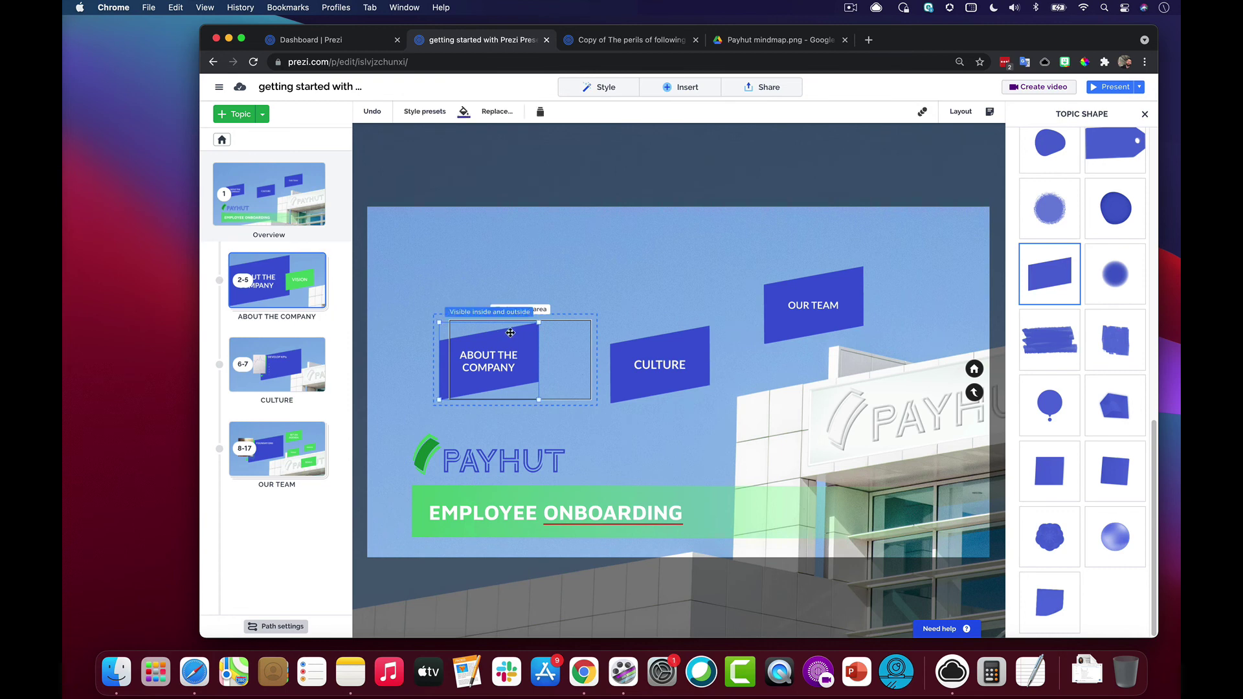
{"action": "right_click", "coordinate": [510, 334]}
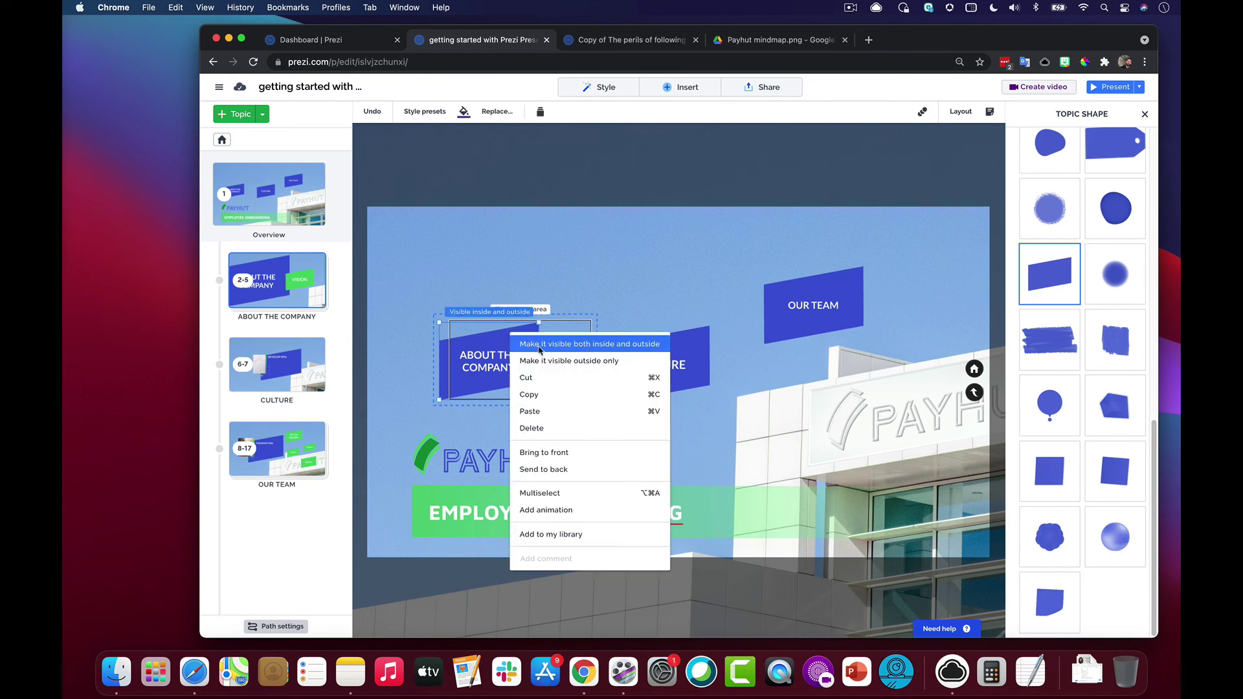
{"action": "left_click", "coordinate": [643, 347]}
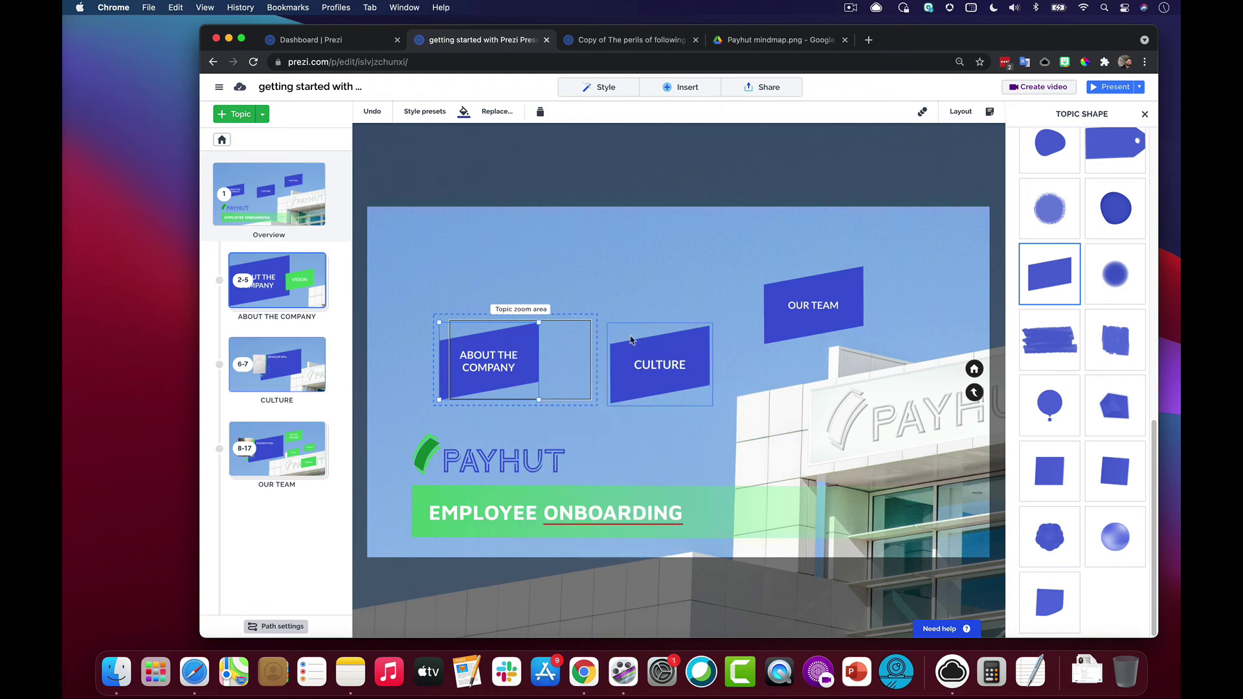
- Inside ABOUT THE COMPANY, shift the VISION subtopic's zoom area slightly to the right using advanced topic editing
{"action": "left_click", "coordinate": [525, 358]}
{"action": "left_click", "coordinate": [744, 380]}
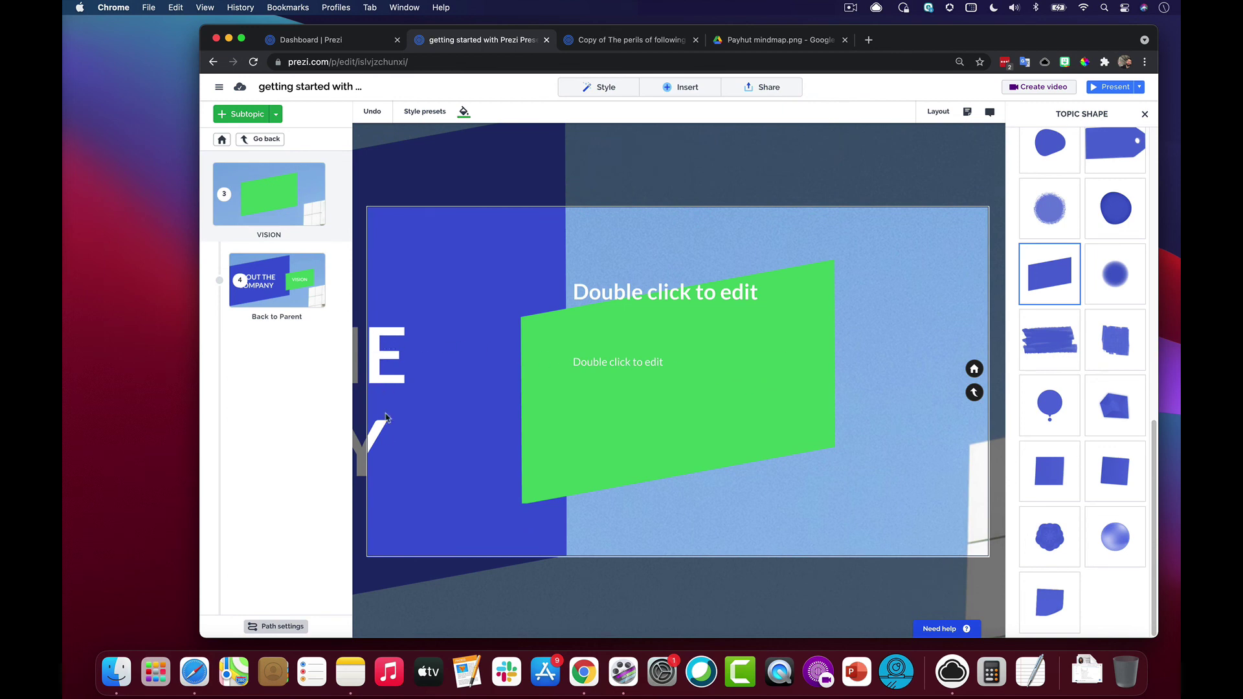
{"action": "left_click", "coordinate": [398, 375]}
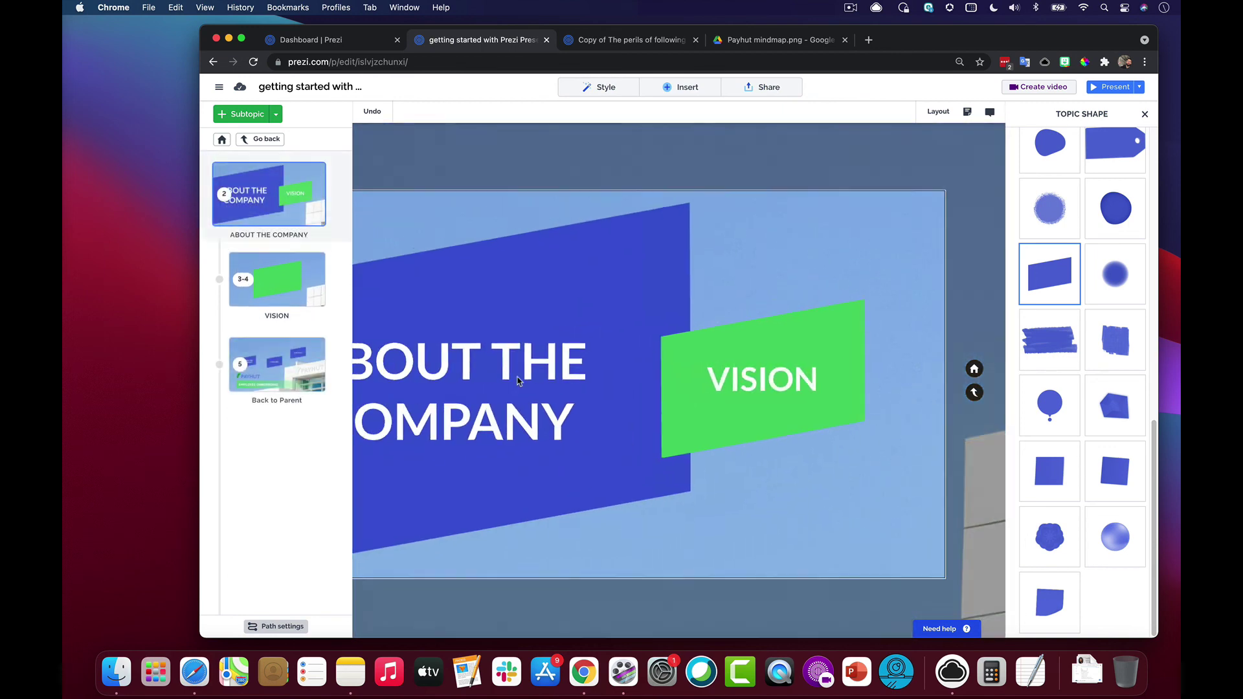
{"action": "left_click", "coordinate": [758, 382]}
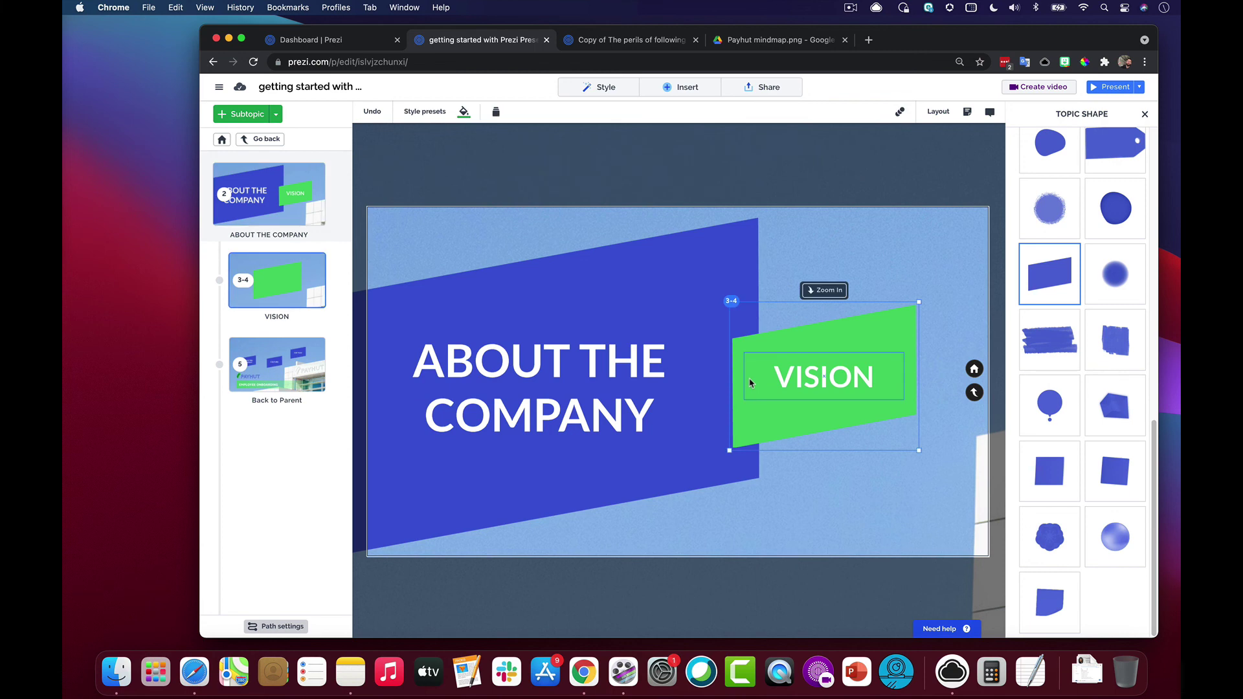
{"action": "right_click", "coordinate": [749, 425]}
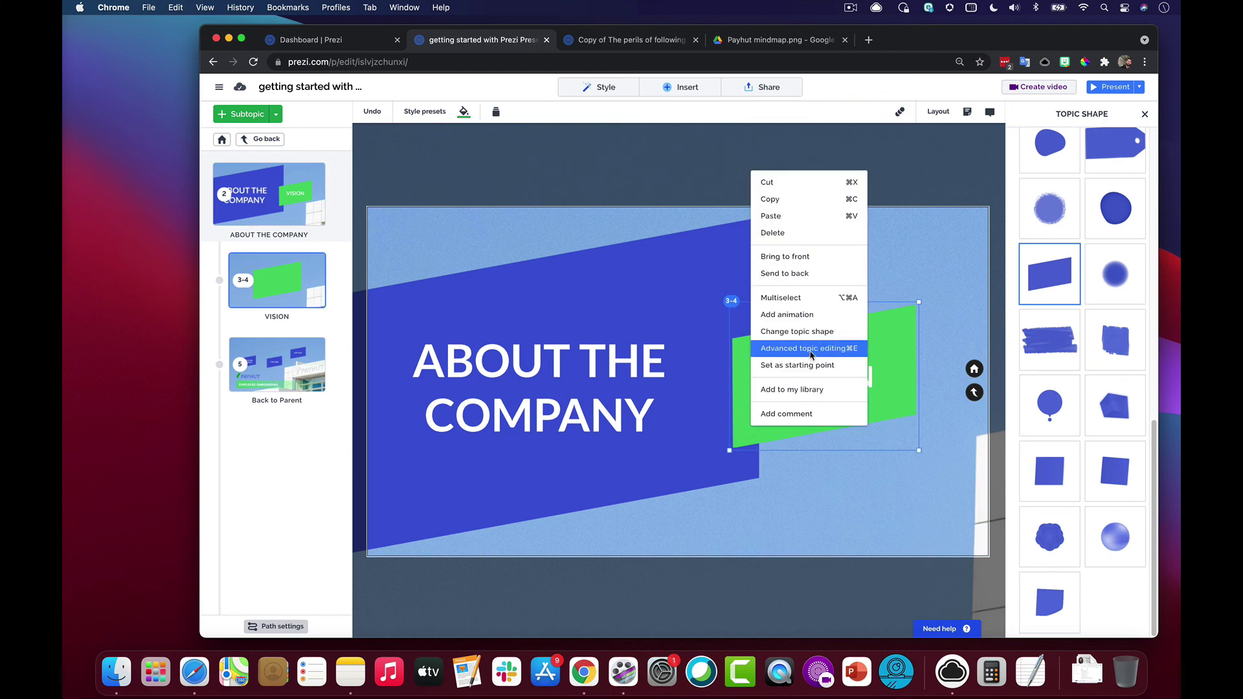
{"action": "left_click", "coordinate": [809, 349]}
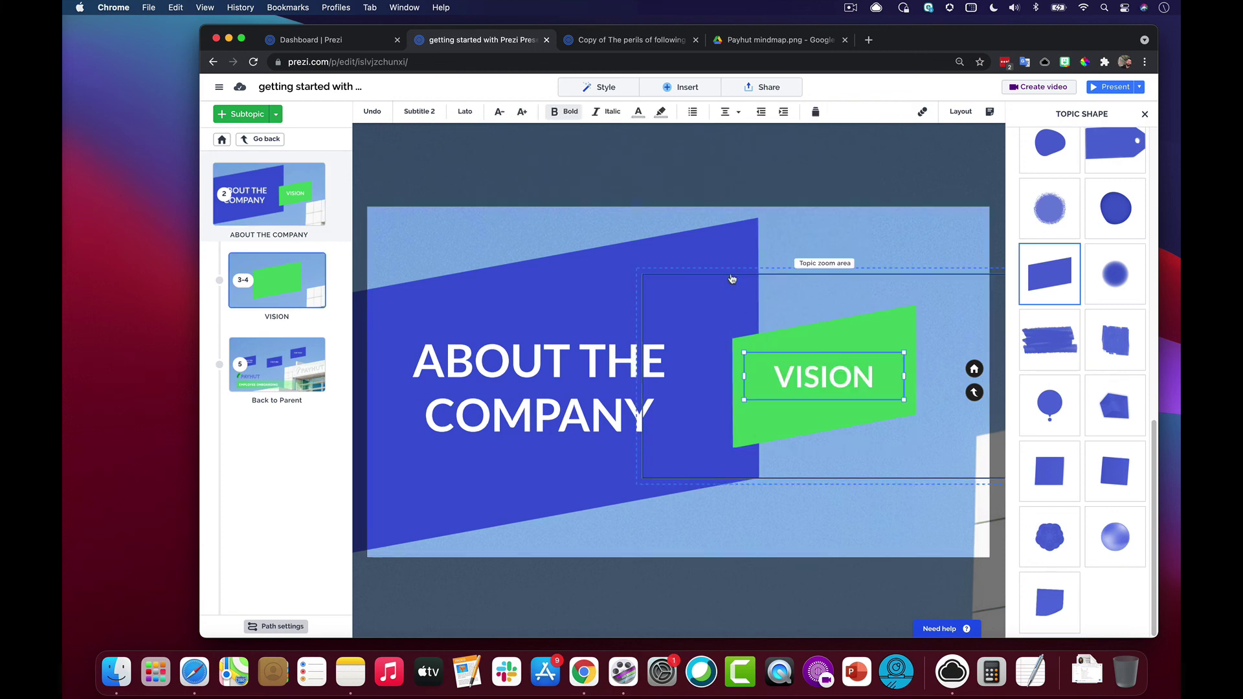
{"action": "left_click", "coordinate": [732, 278]}
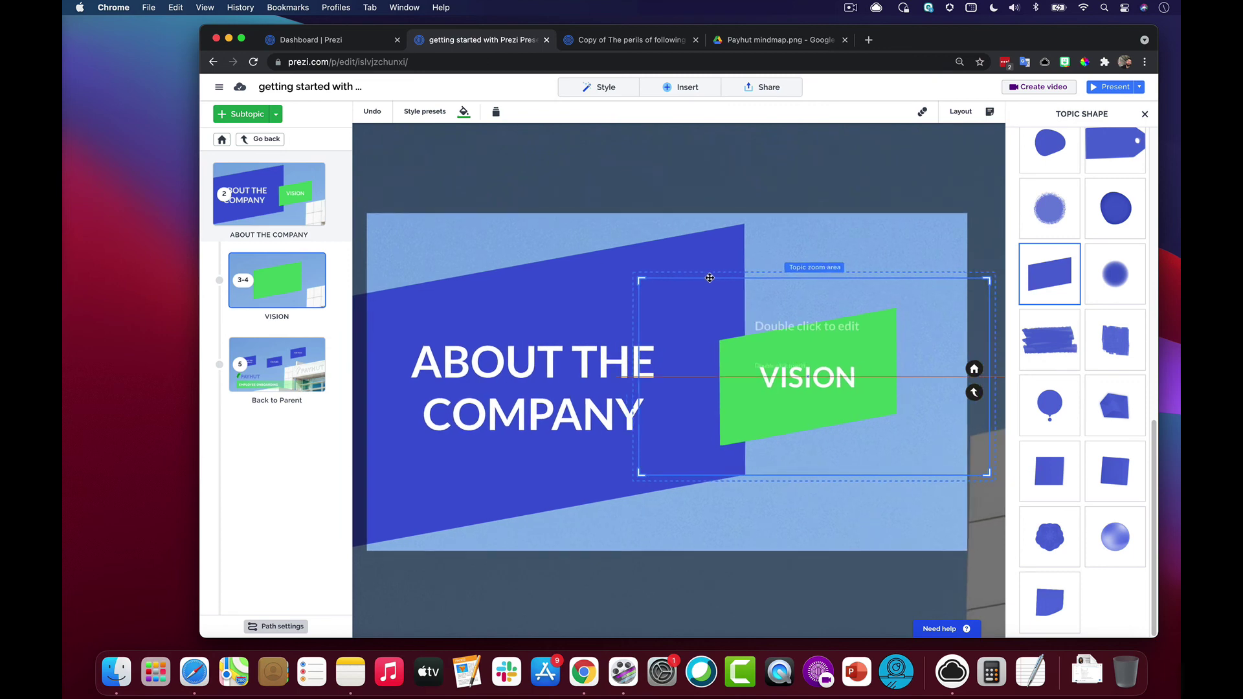
{"action": "left_click_drag", "start_coordinate": [718, 279], "coordinate": [726, 279]}
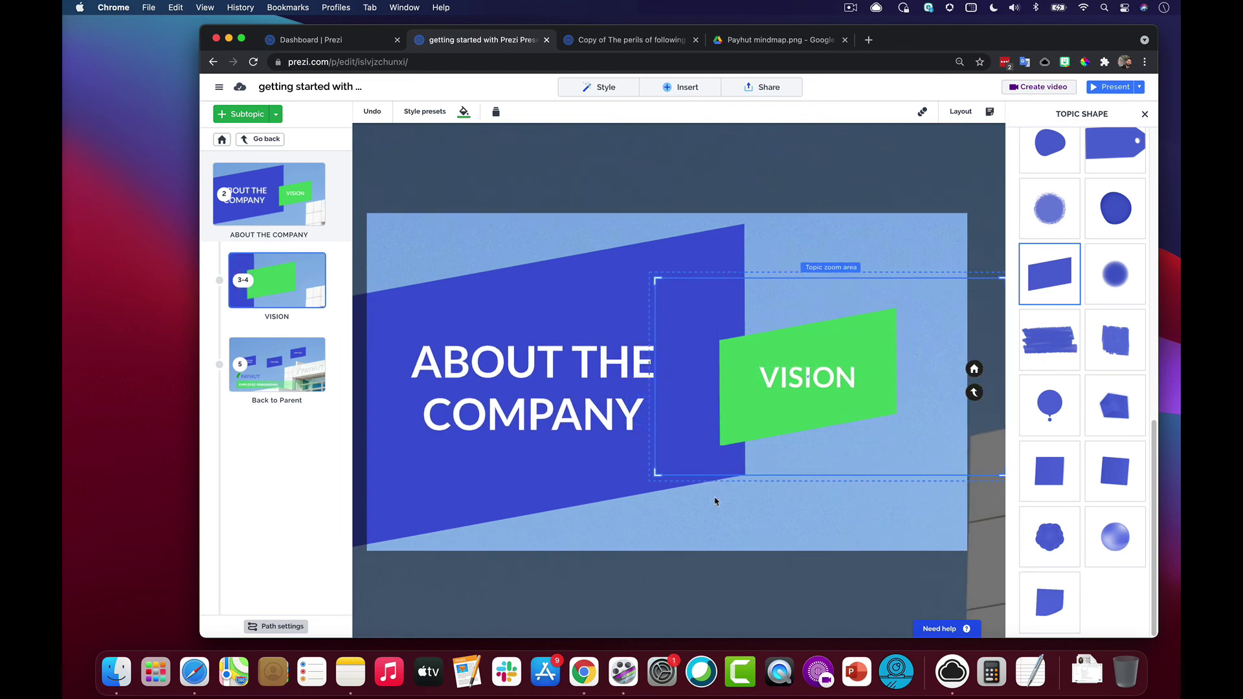
- Open the VISION subtopic, move its title placeholder onto the upper blue area and enter VISION as the title
{"action": "left_click", "coordinate": [774, 397]}
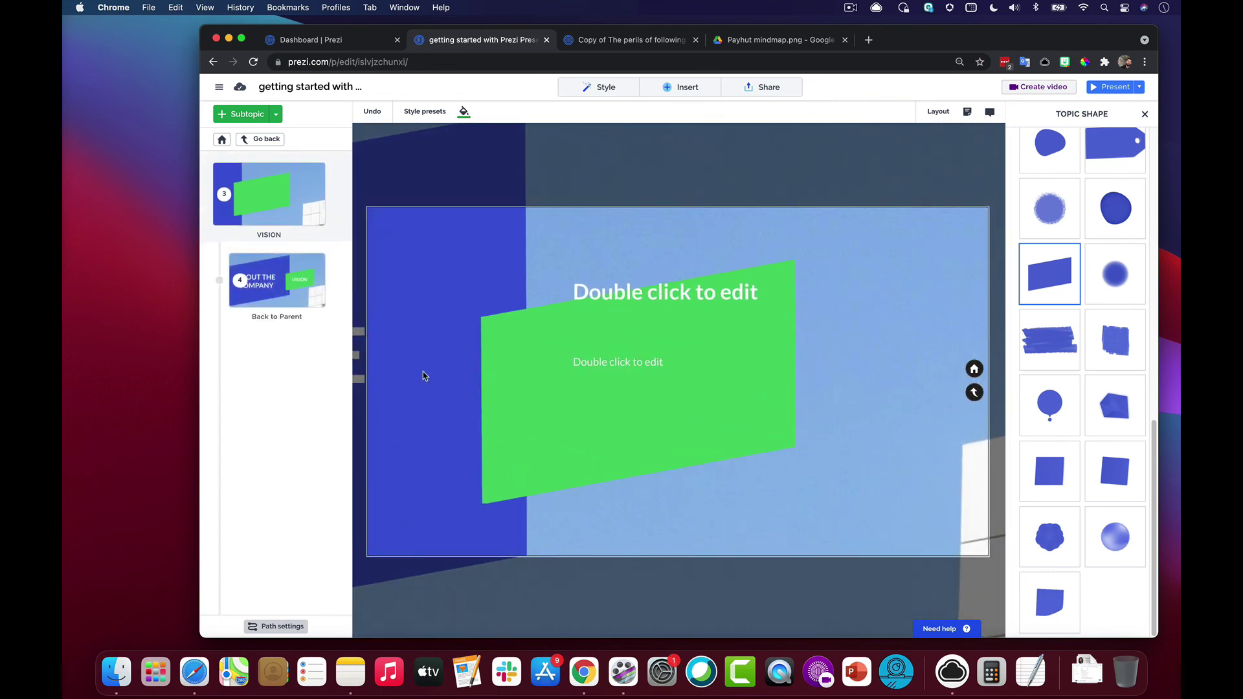
{"action": "left_click_drag", "start_coordinate": [686, 290], "coordinate": [489, 249]}
{"action": "double_click", "coordinate": [489, 249]}
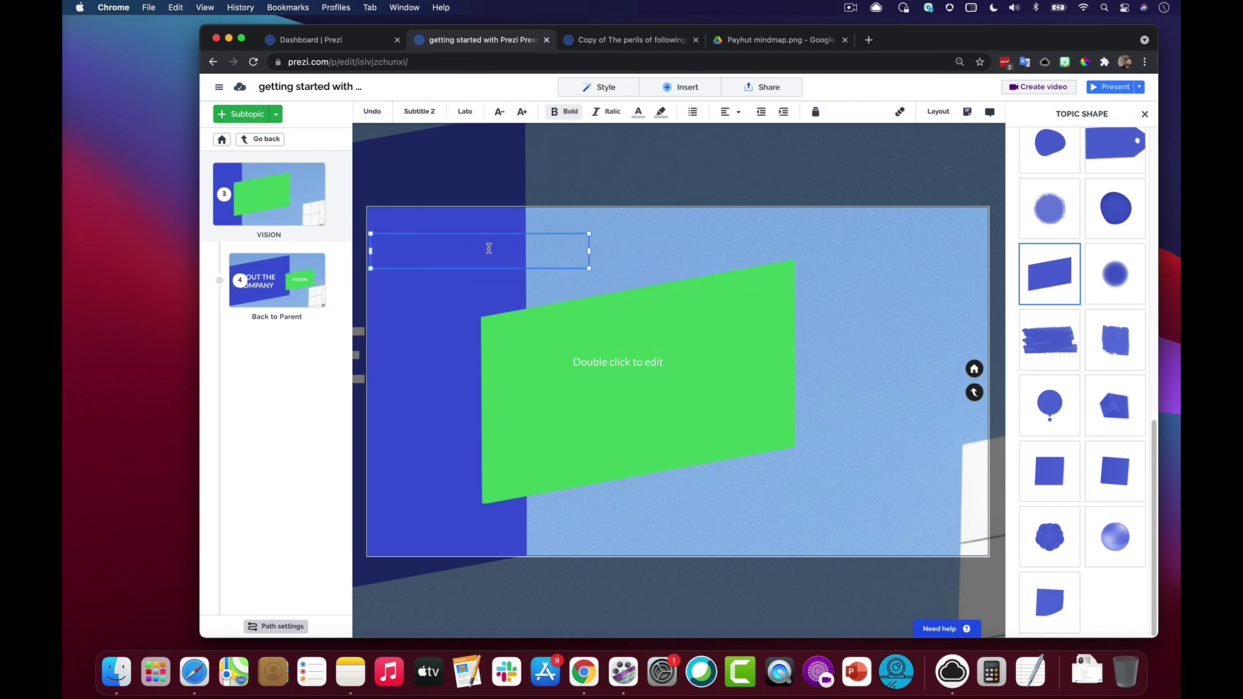
{"action": "type", "text": "VISION"}
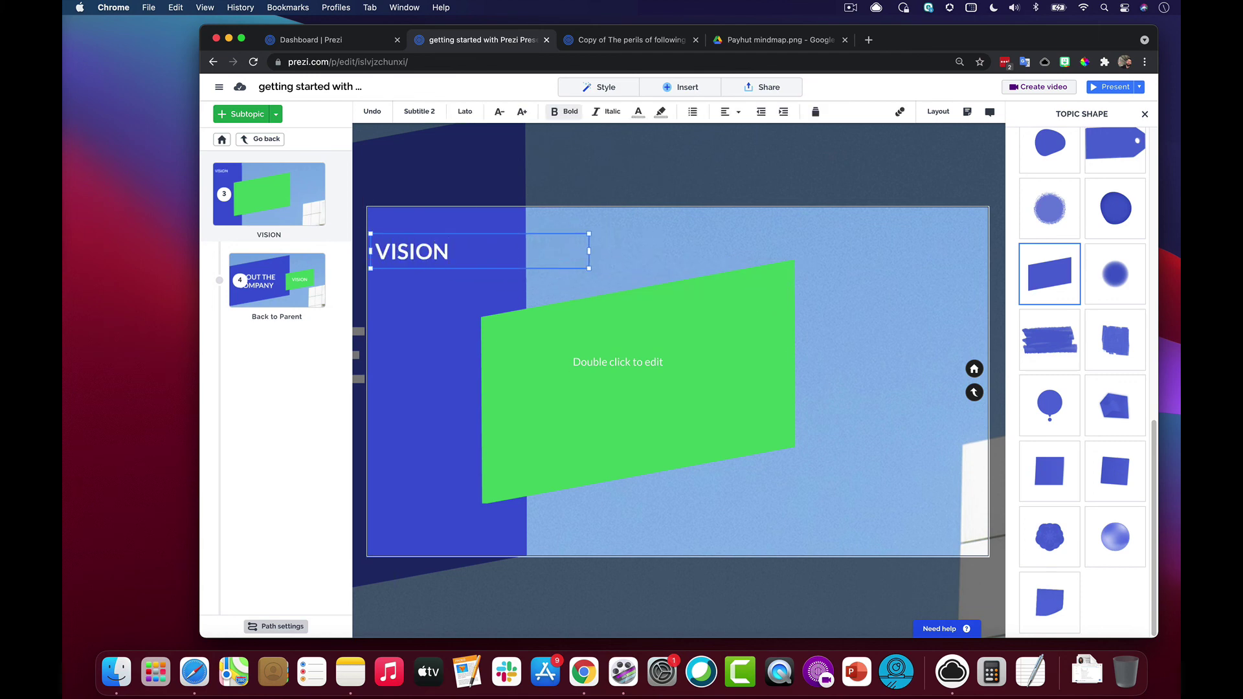
{"action": "left_click_drag", "start_coordinate": [590, 251], "coordinate": [466, 250]}
- Delete the empty body text placeholder, then enlarge the VISION title and fit it within the upper blue area
{"action": "left_click", "coordinate": [651, 375]}
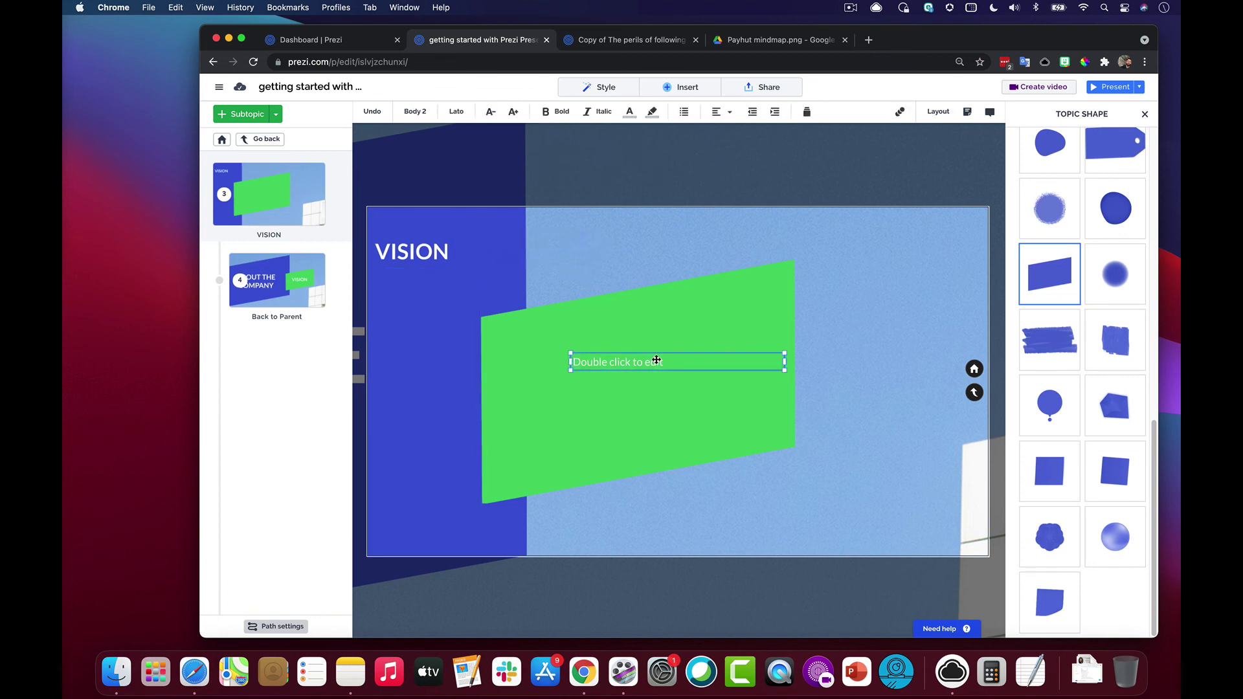
{"action": "left_click", "coordinate": [437, 254]}
{"action": "mouse_move", "coordinate": [476, 265]}
{"action": "left_mouse_down"}
{"action": "mouse_move", "coordinate": [508, 280]}
{"action": "mouse_move", "coordinate": [466, 254]}
{"action": "left_mouse_up"}
{"action": "left_click", "coordinate": [586, 243]}
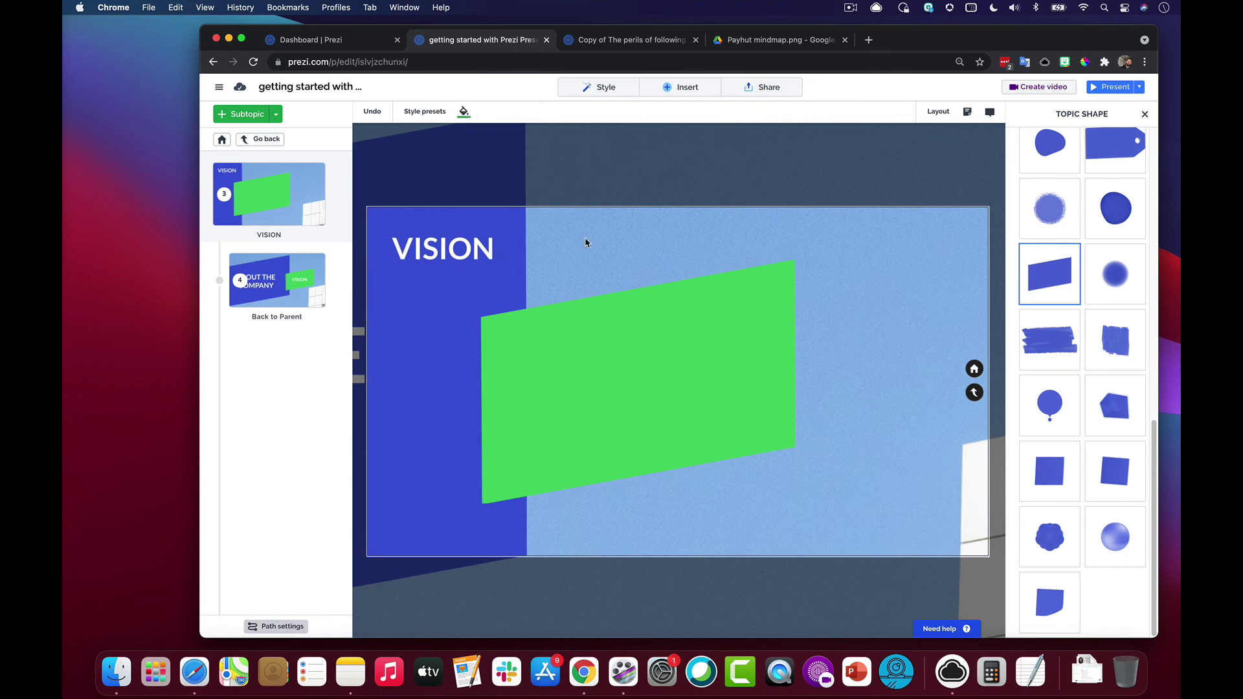
- Add Payhut_web_mockup.png from the Finder folder to VISION and enlarge it to overlap the green shape and fill the light-blue area
{"action": "left_click", "coordinate": [126, 669]}
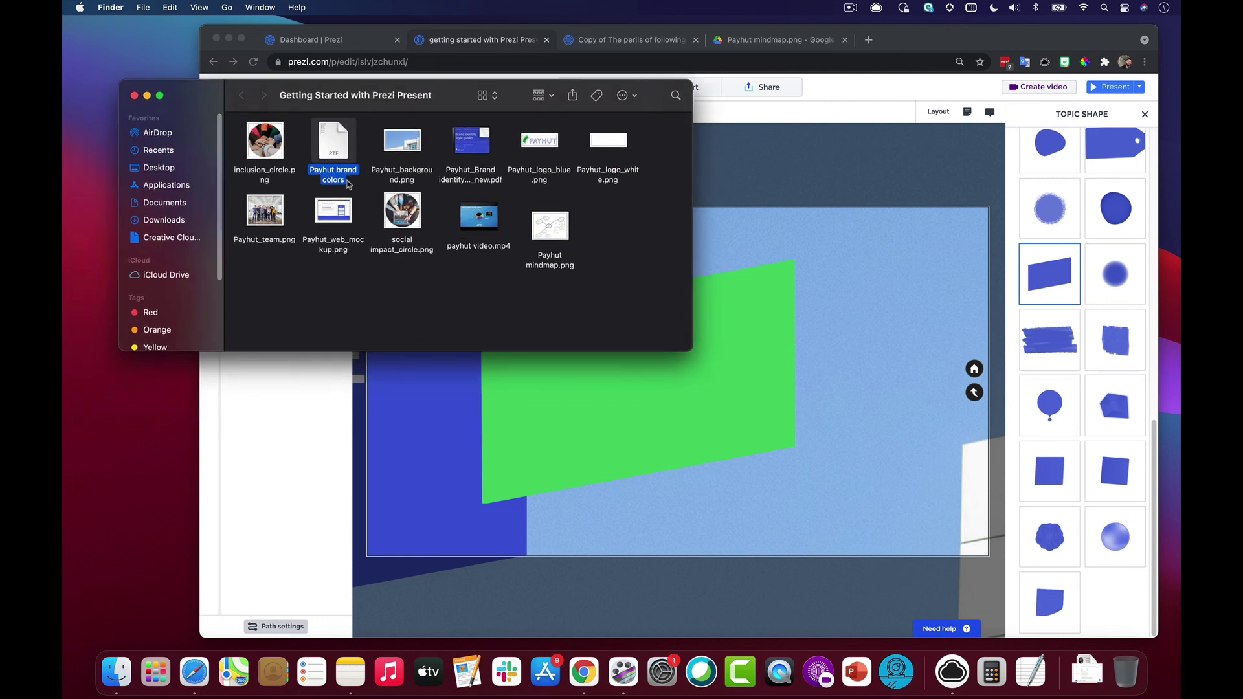
{"action": "left_click", "coordinate": [338, 213]}
{"action": "left_click_drag", "start_coordinate": [337, 214], "coordinate": [802, 403]}
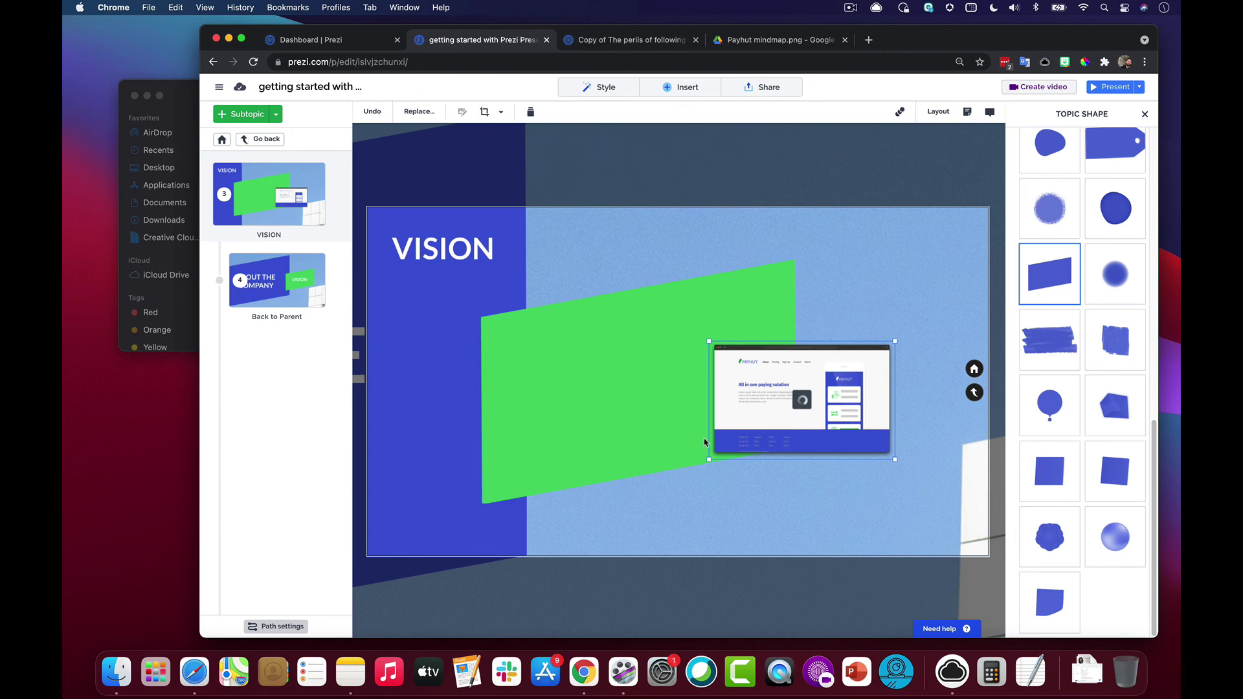
{"action": "left_click_drag", "start_coordinate": [710, 458], "coordinate": [763, 389]}
{"action": "left_click_drag", "start_coordinate": [932, 276], "coordinate": [970, 252]}
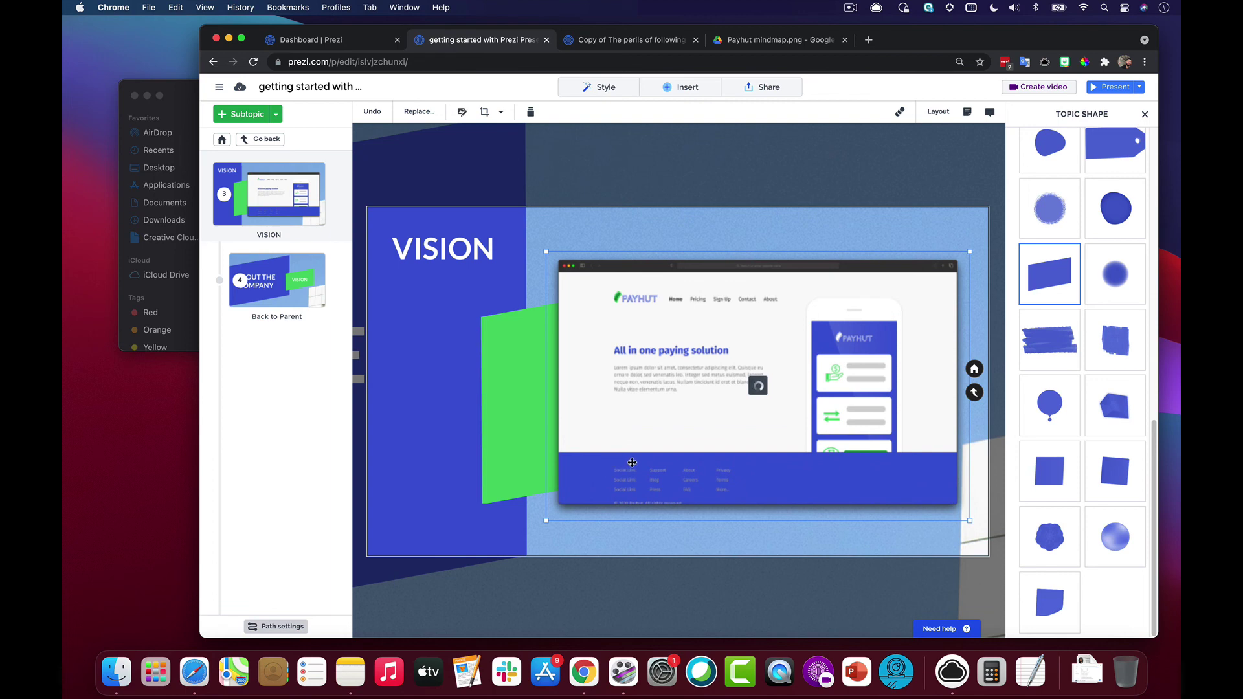
{"action": "left_click", "coordinate": [448, 341]}
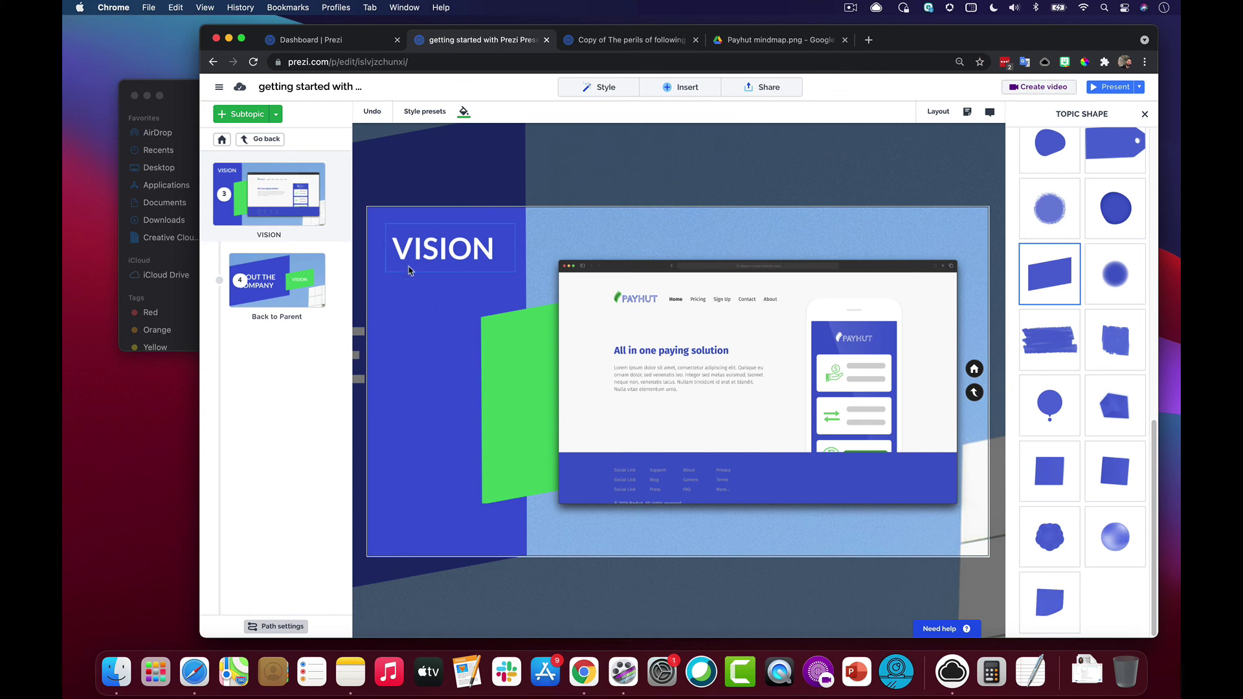
- Search the icons for "vision" and place the black outlined eye icon on the blue area below the VISION title
{"action": "left_click", "coordinate": [690, 93]}
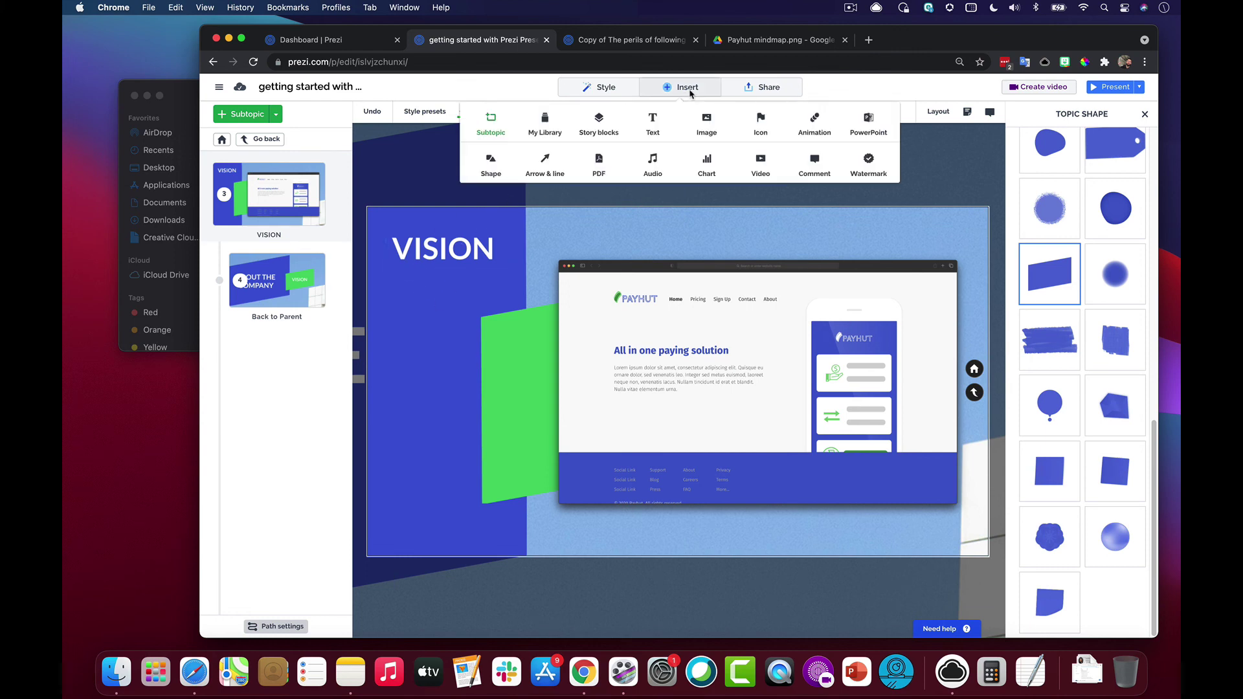
{"action": "left_click", "coordinate": [761, 119]}
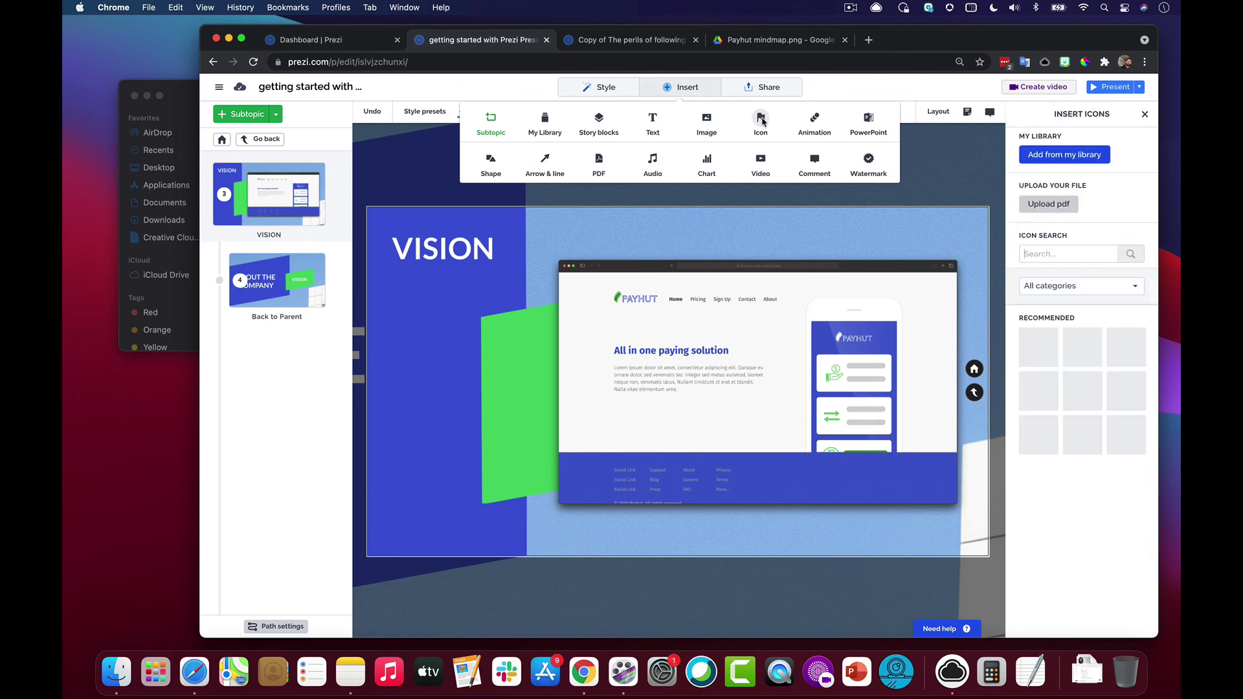
{"action": "left_click", "coordinate": [1067, 255]}
{"action": "type", "text": "vision"}
{"action": "key", "text": "Return"}
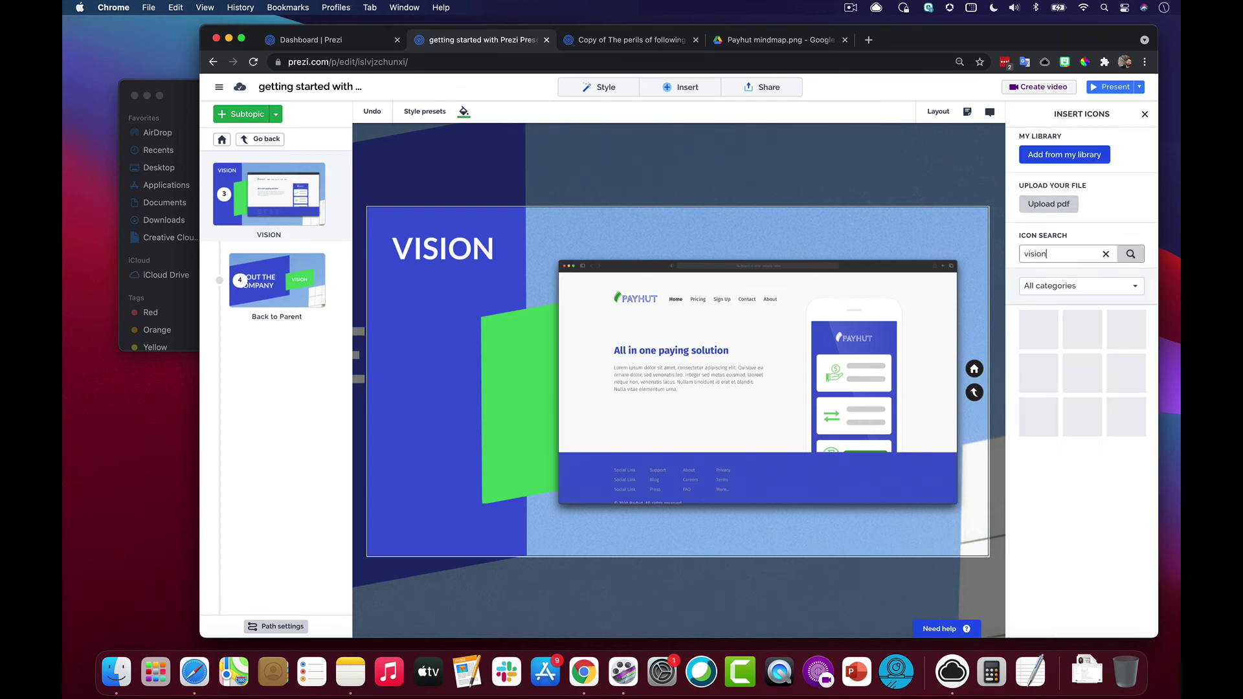
{"action": "scroll", "coordinate": [1064, 396], "scroll_direction": "down", "scroll_amount": 5}
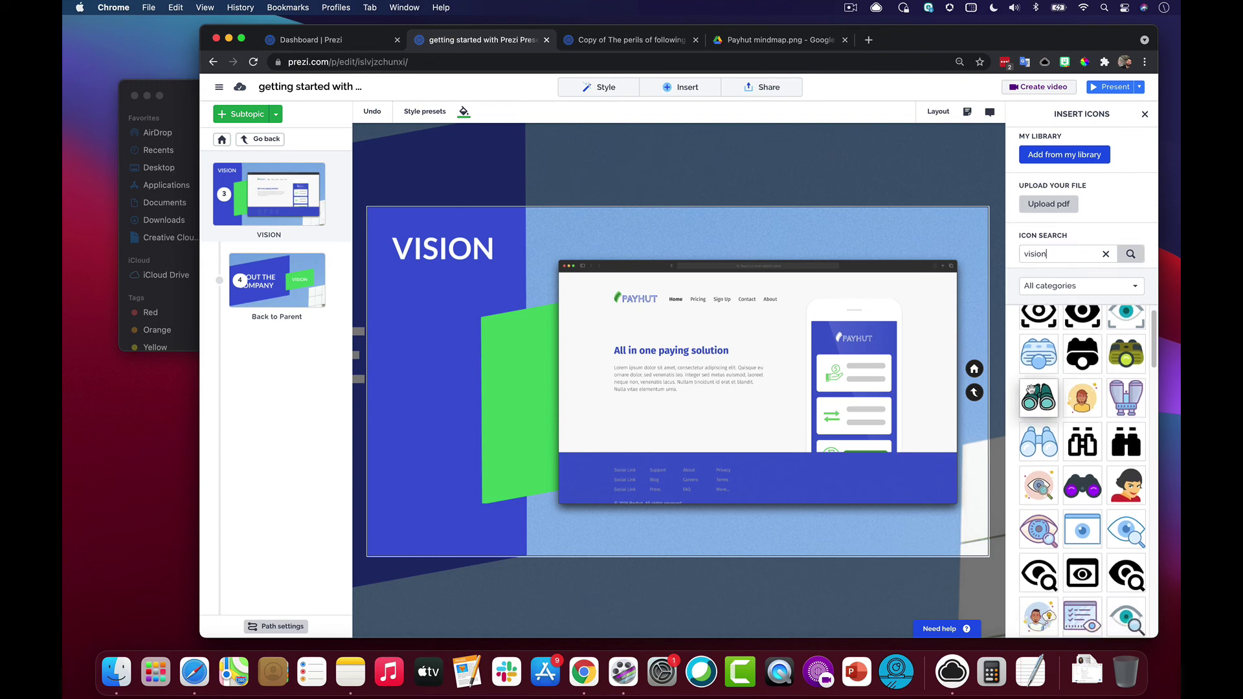
{"action": "scroll", "coordinate": [1065, 395], "scroll_direction": "down", "scroll_amount": 6}
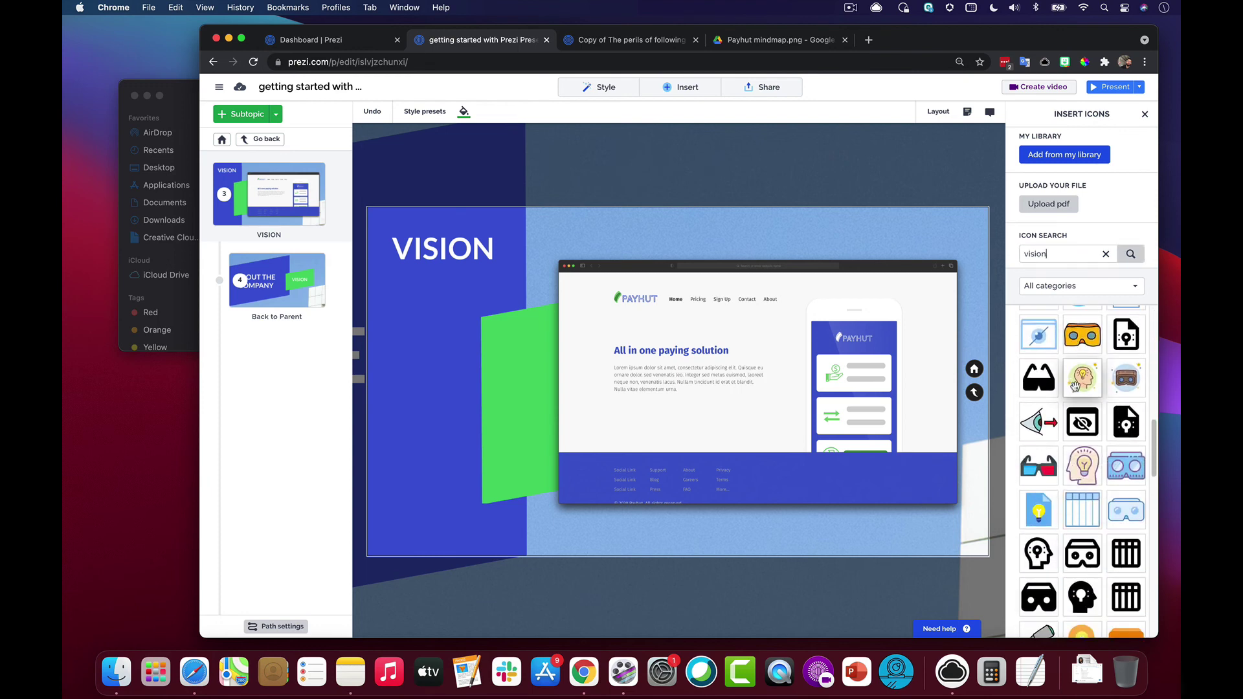
{"action": "scroll", "coordinate": [1079, 381], "scroll_direction": "down", "scroll_amount": 5}
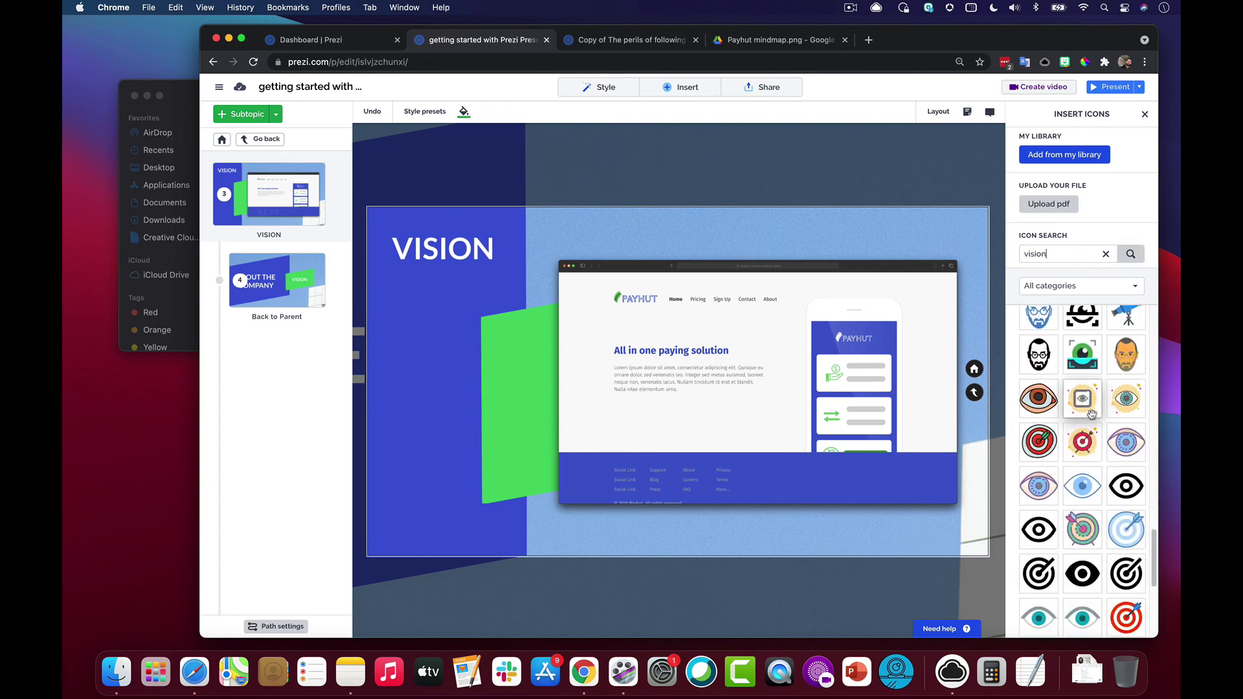
{"action": "left_click_drag", "start_coordinate": [1133, 487], "coordinate": [447, 404]}
{"action": "left_click_drag", "start_coordinate": [549, 303], "coordinate": [454, 377]}
{"action": "left_click_drag", "start_coordinate": [460, 437], "coordinate": [449, 373]}
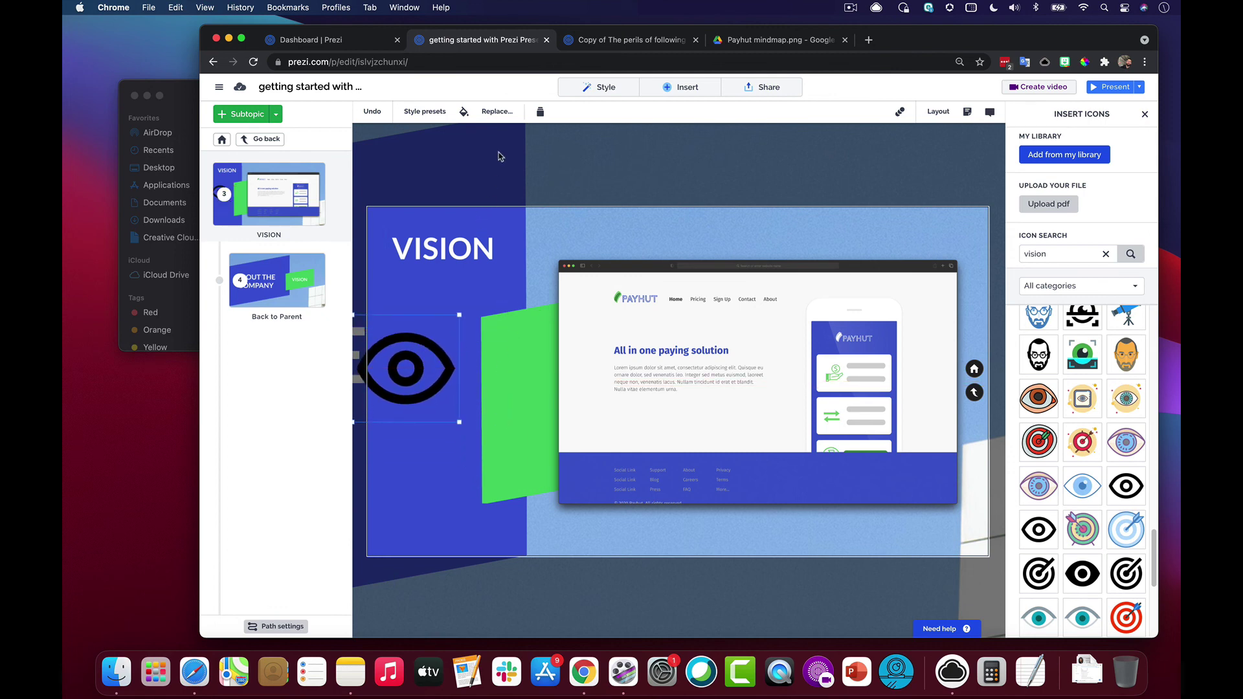
- Fill the eye icon with white and enlarge it so that it runs past the slide's left edge
{"action": "left_click", "coordinate": [463, 112]}
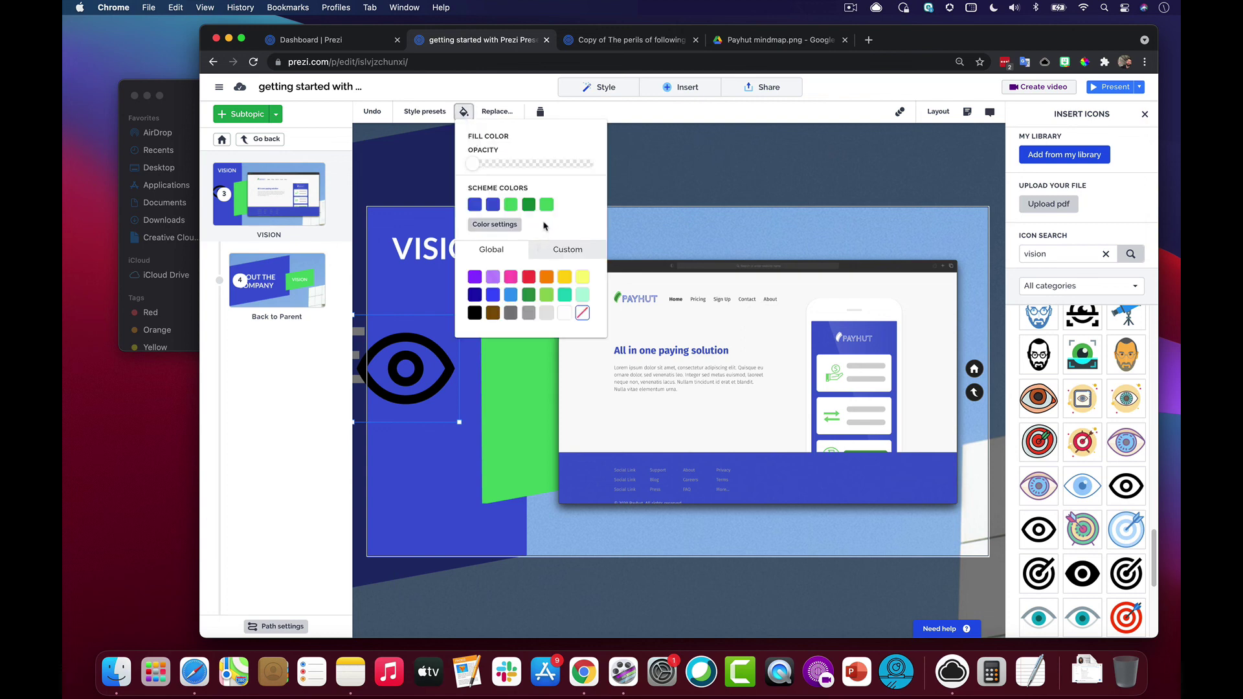
{"action": "left_click", "coordinate": [511, 205]}
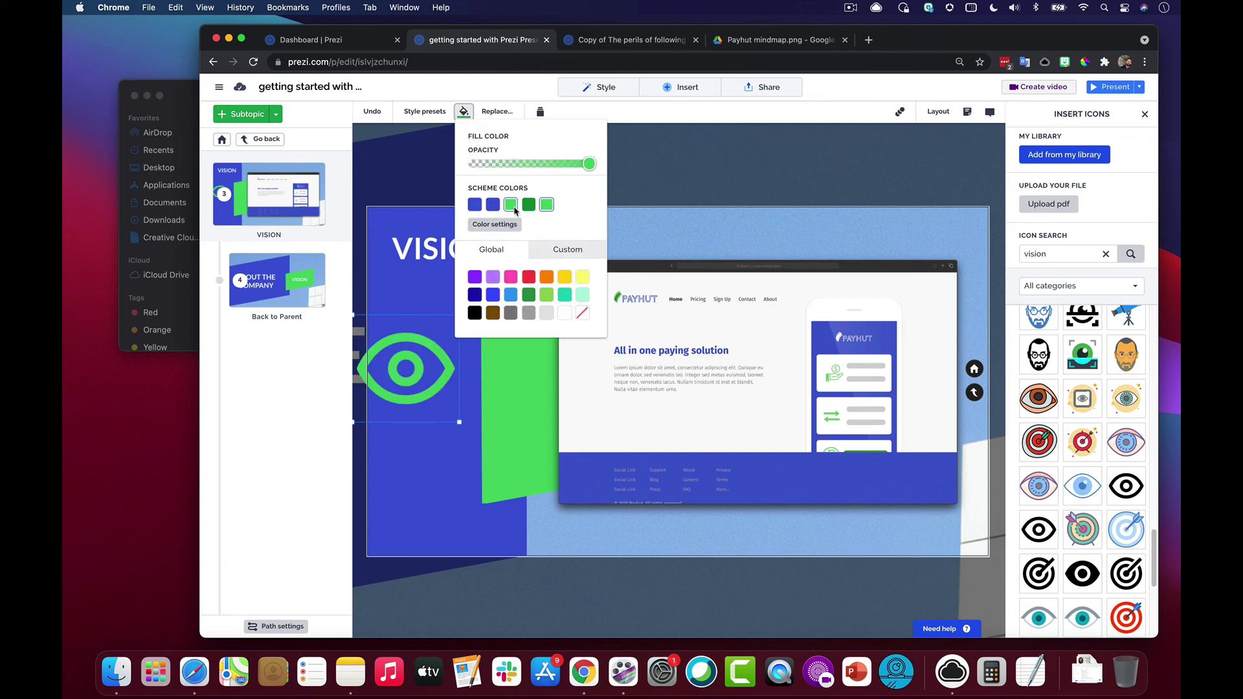
{"action": "left_click", "coordinate": [565, 313]}
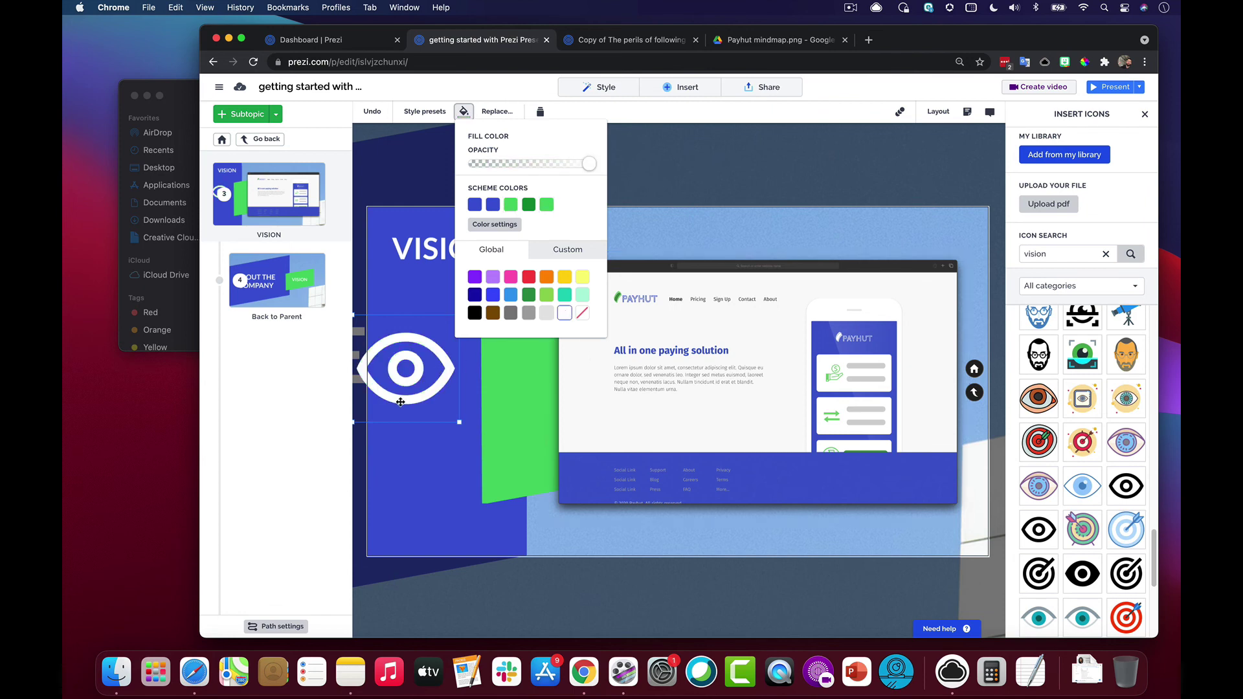
{"action": "mouse_move", "coordinate": [355, 421]}
{"action": "left_mouse_down"}
{"action": "mouse_move", "coordinate": [325, 430]}
{"action": "mouse_move", "coordinate": [366, 423]}
{"action": "left_mouse_up"}
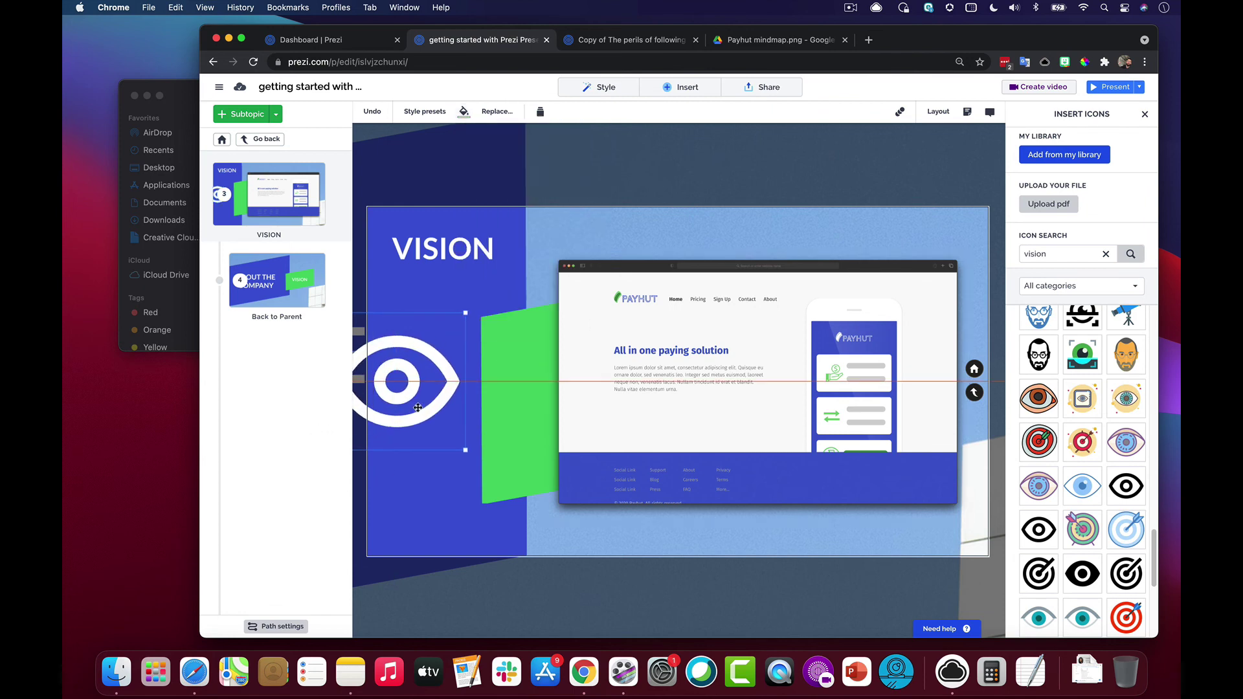
{"action": "left_click", "coordinate": [532, 290]}
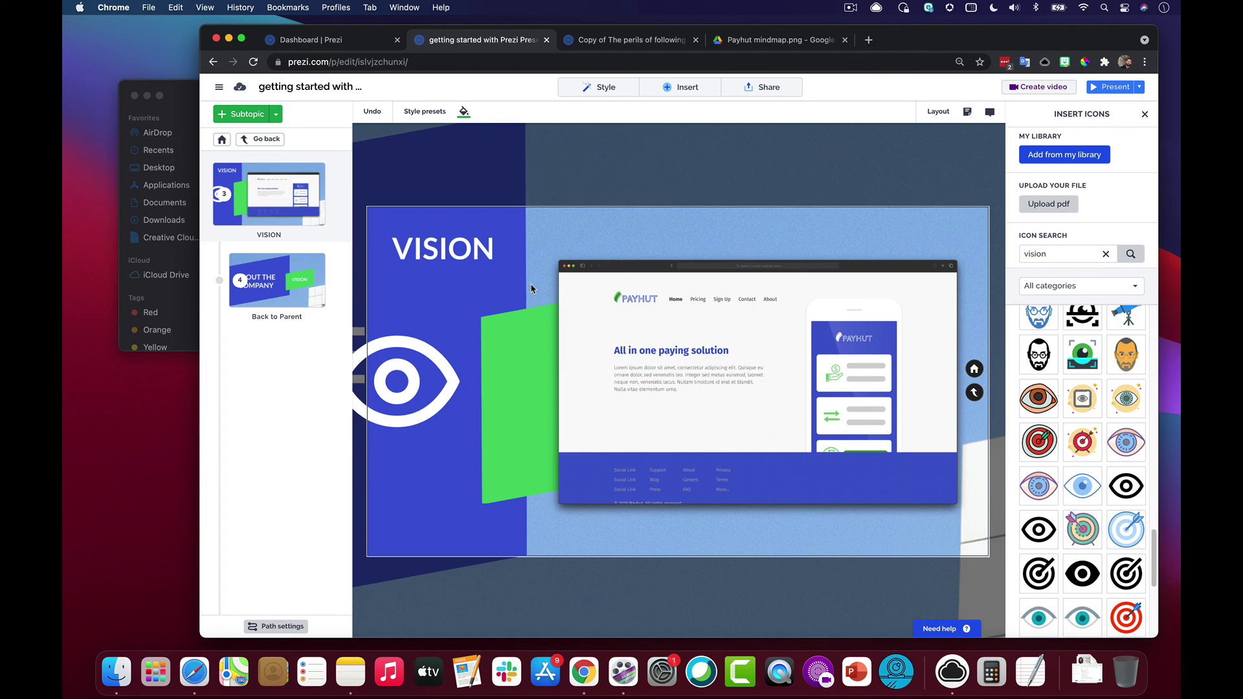
{"action": "left_click", "coordinate": [1145, 116]}
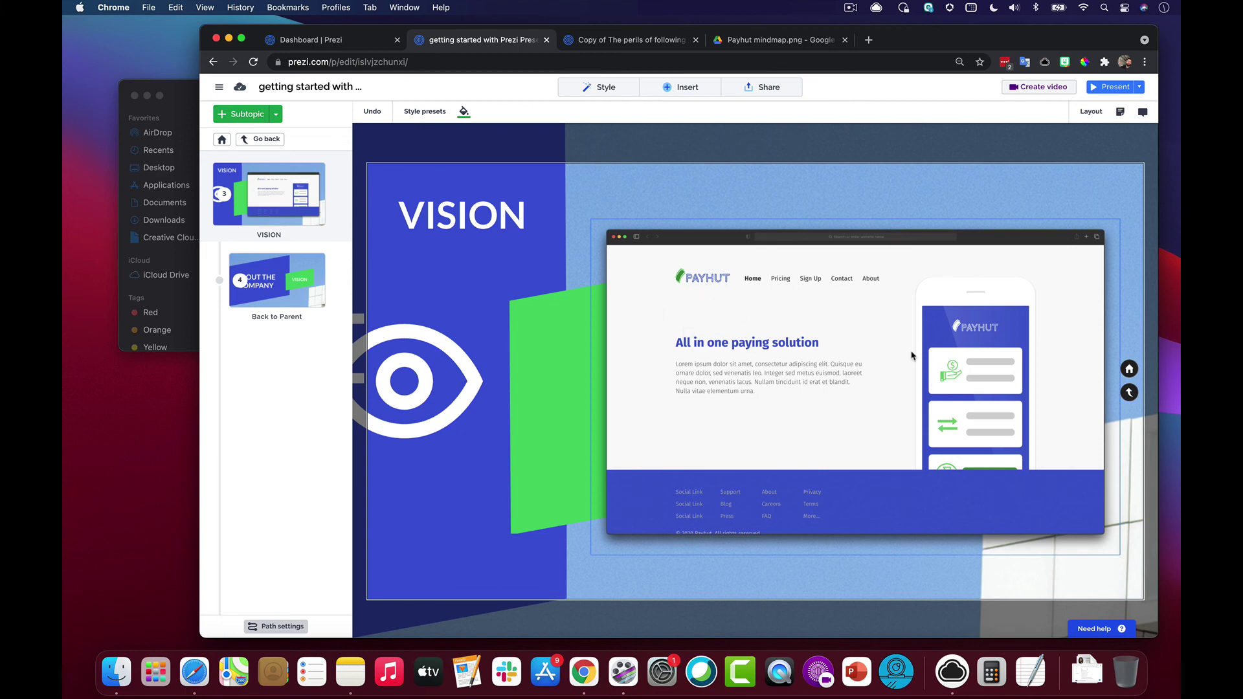
- Add a Zoom to animation to the Payhut web mockup image
{"action": "left_click", "coordinate": [816, 317]}
{"action": "left_click", "coordinate": [1053, 113]}
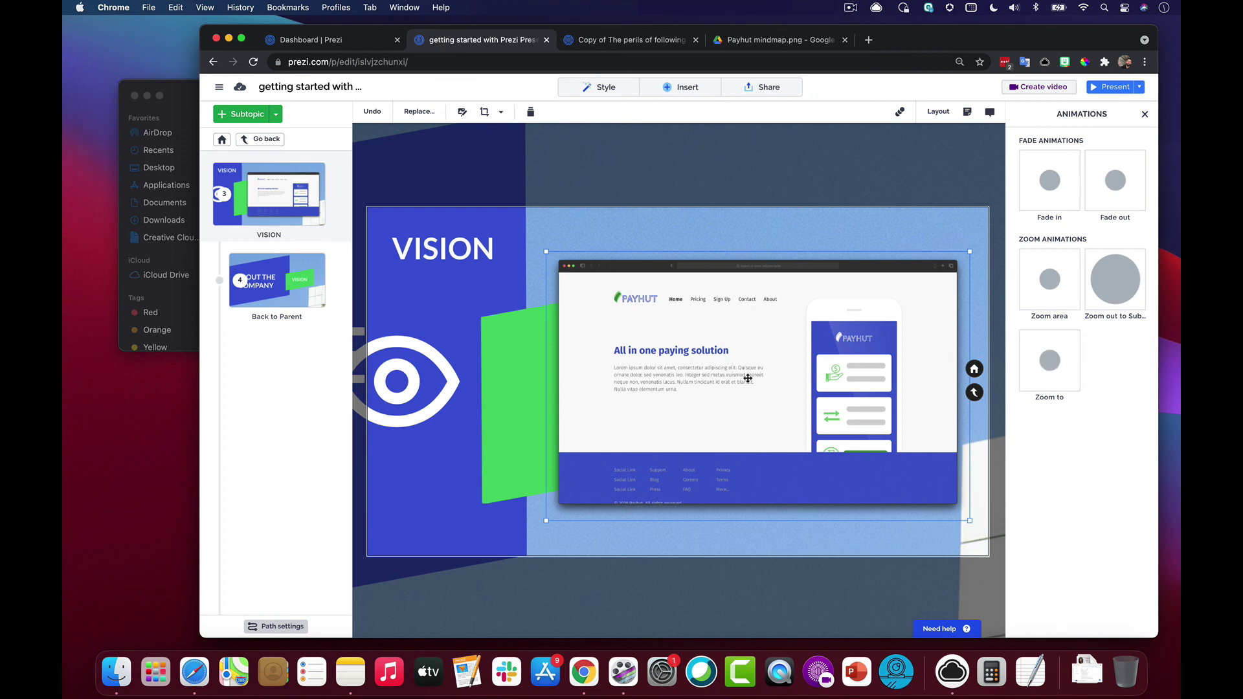
{"action": "left_click", "coordinate": [1053, 362]}
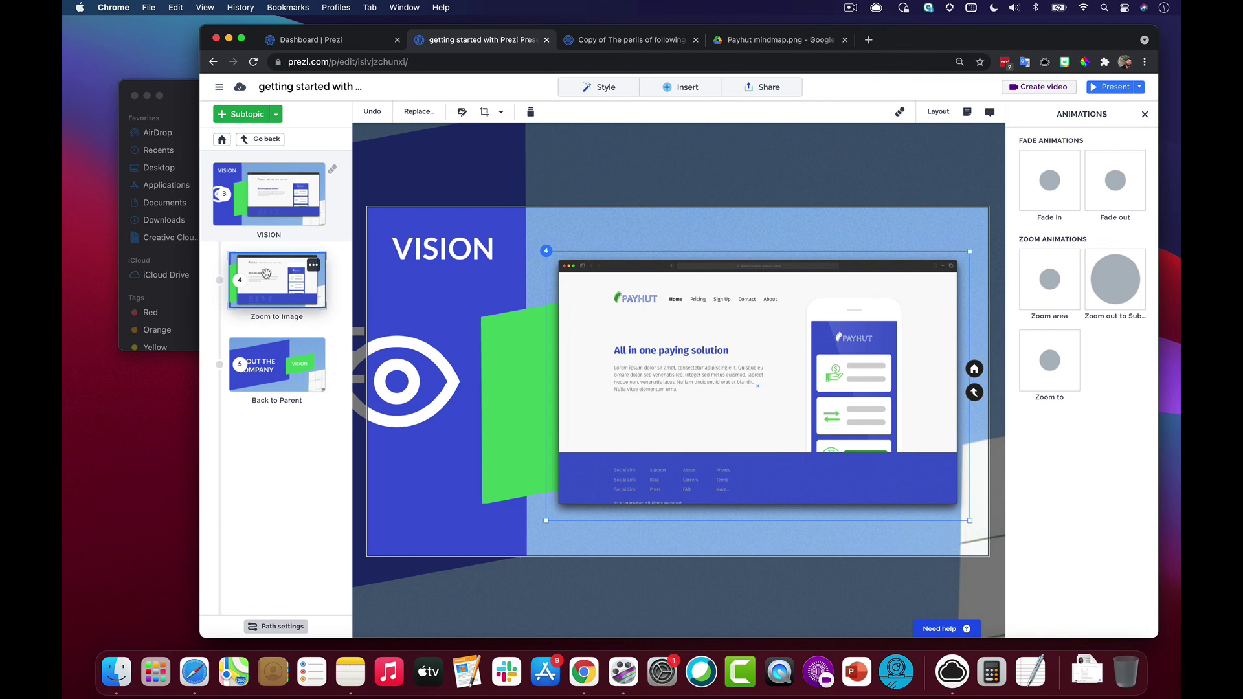
- Add a zoom area animation after the Zoom to Image step, framing the upper part of the mockup's phone
{"action": "left_click", "coordinate": [266, 273]}
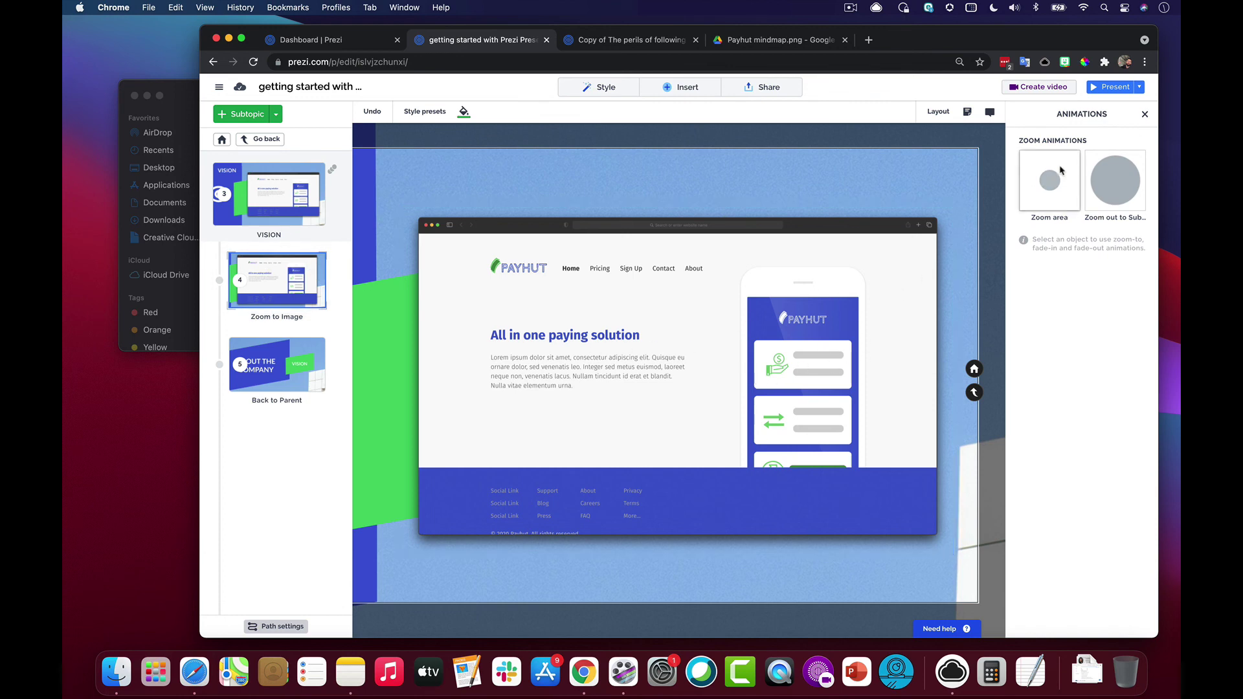
{"action": "left_click", "coordinate": [1050, 183]}
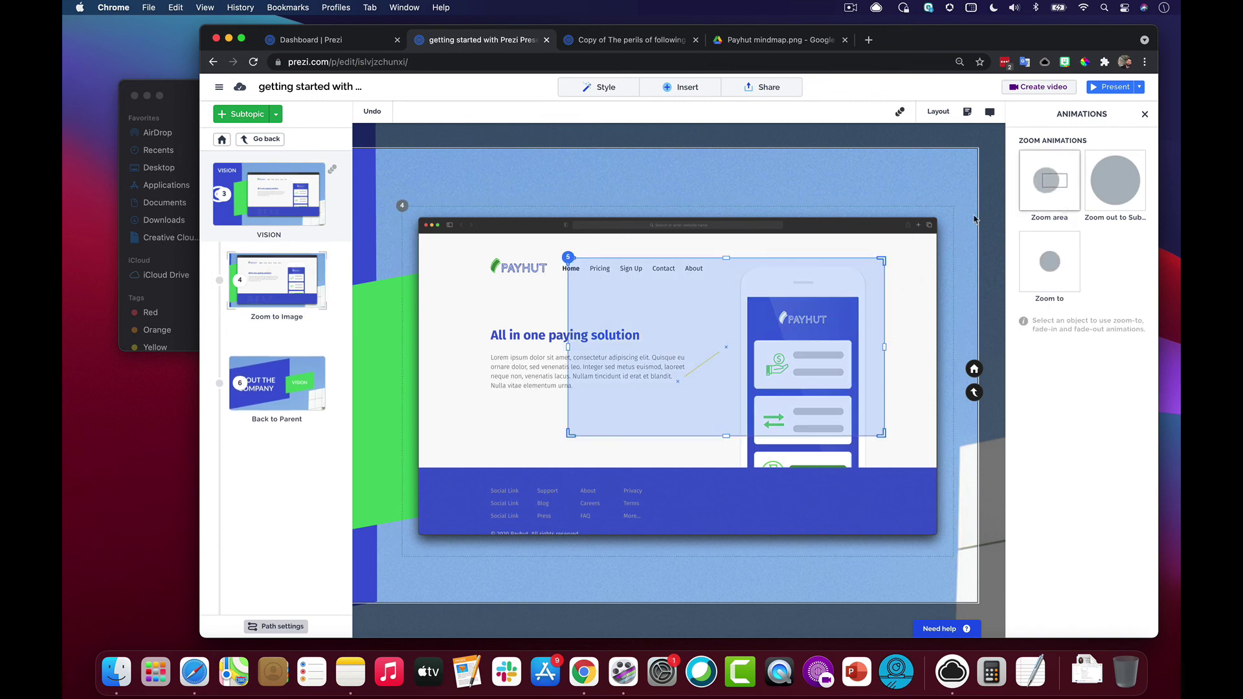
{"action": "left_click_drag", "start_coordinate": [568, 259], "coordinate": [664, 310]}
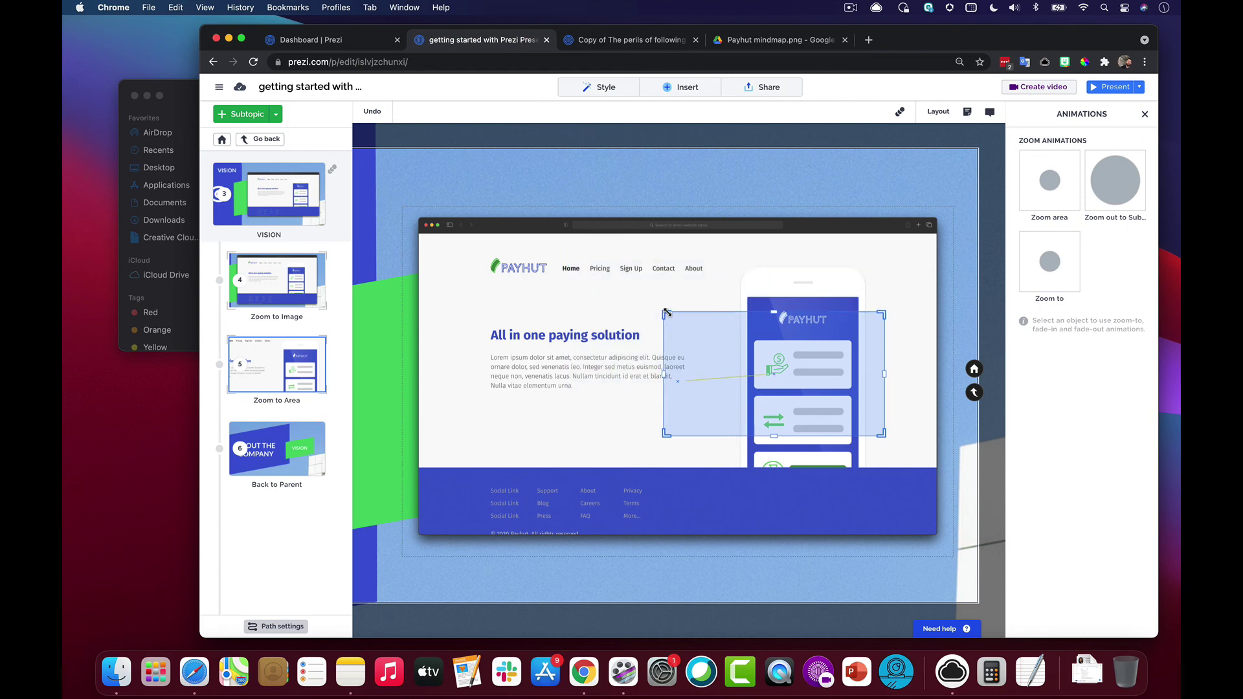
{"action": "left_click_drag", "start_coordinate": [793, 364], "coordinate": [823, 335]}
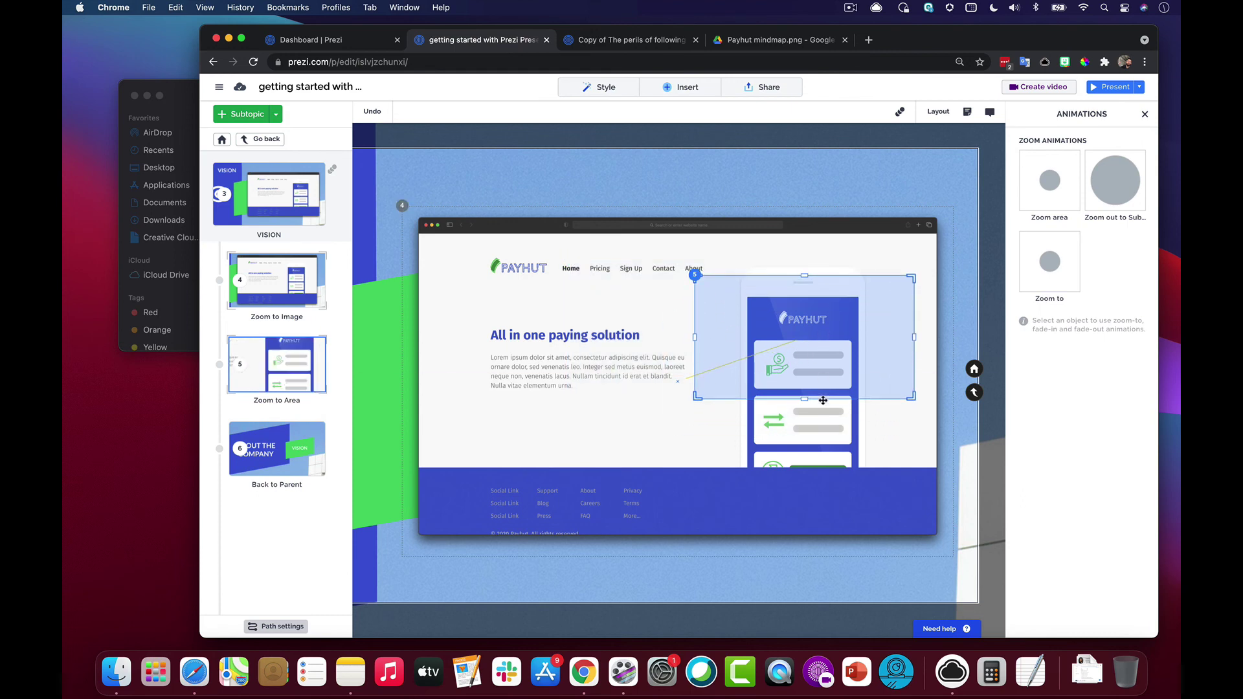
- Add a second zoom area over the lower part of the phone and match its width to the first zoom area
{"action": "left_click", "coordinate": [279, 367]}
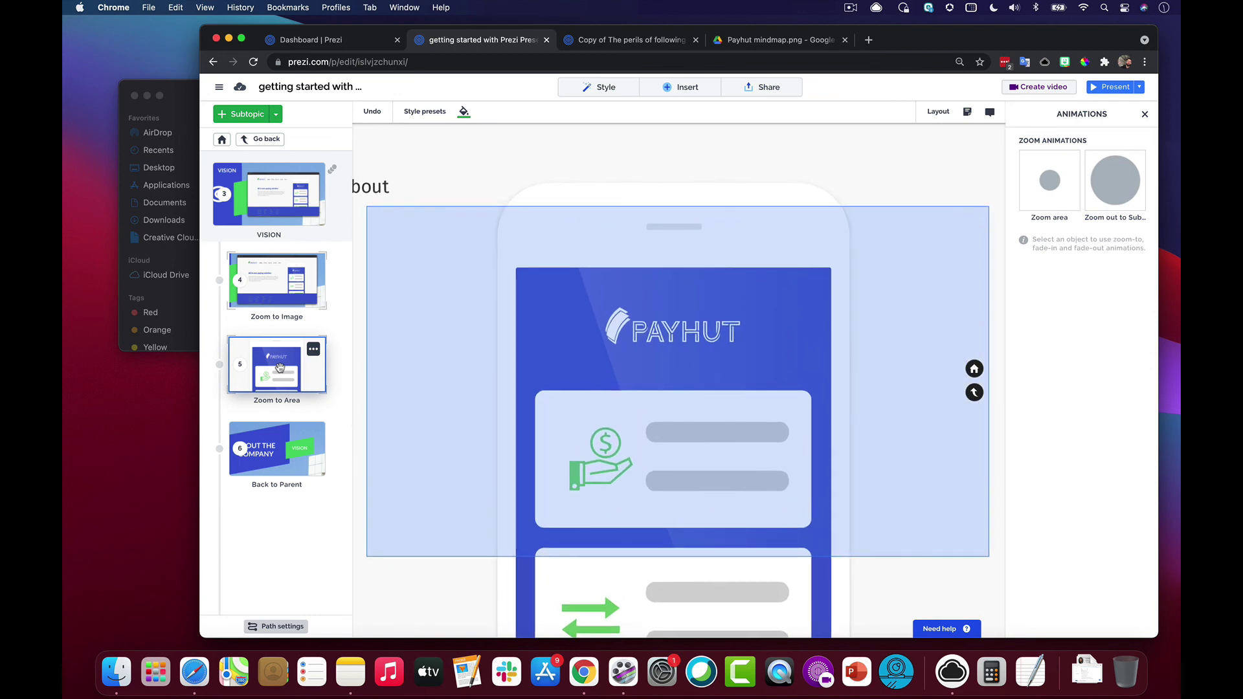
{"action": "scroll", "coordinate": [849, 356], "scroll_direction": "down", "scroll_amount": 5}
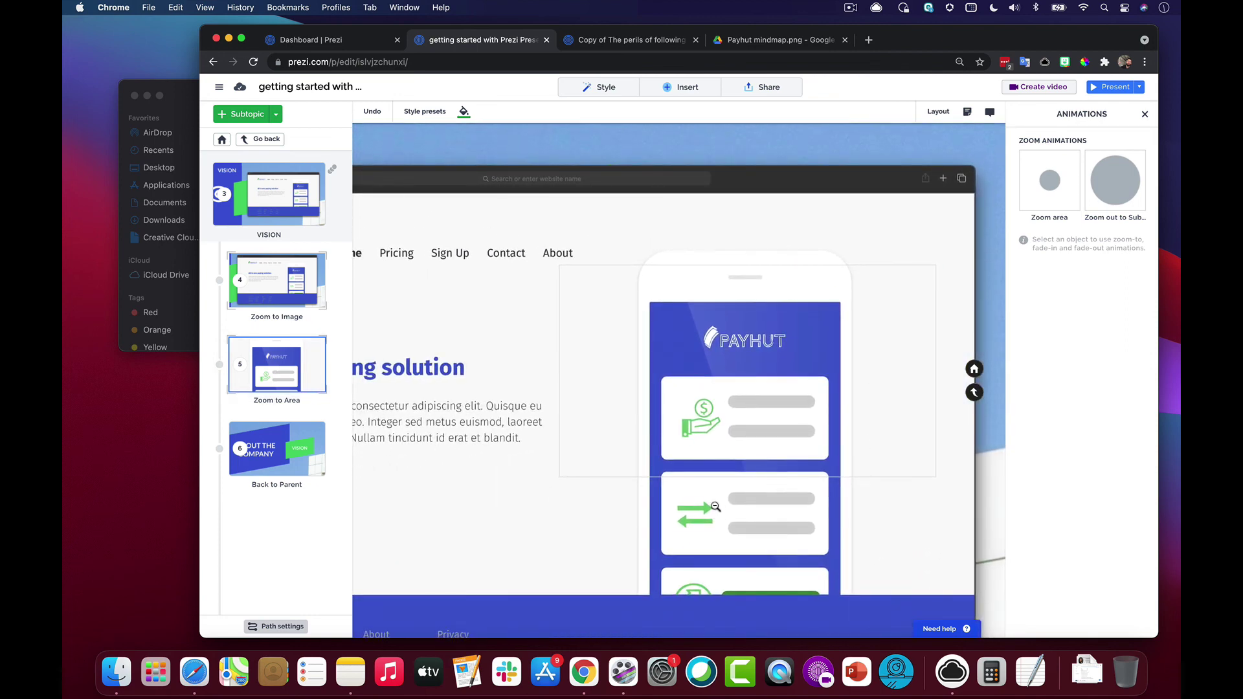
{"action": "left_click", "coordinate": [1050, 181]}
{"action": "left_click_drag", "start_coordinate": [694, 356], "coordinate": [744, 546]}
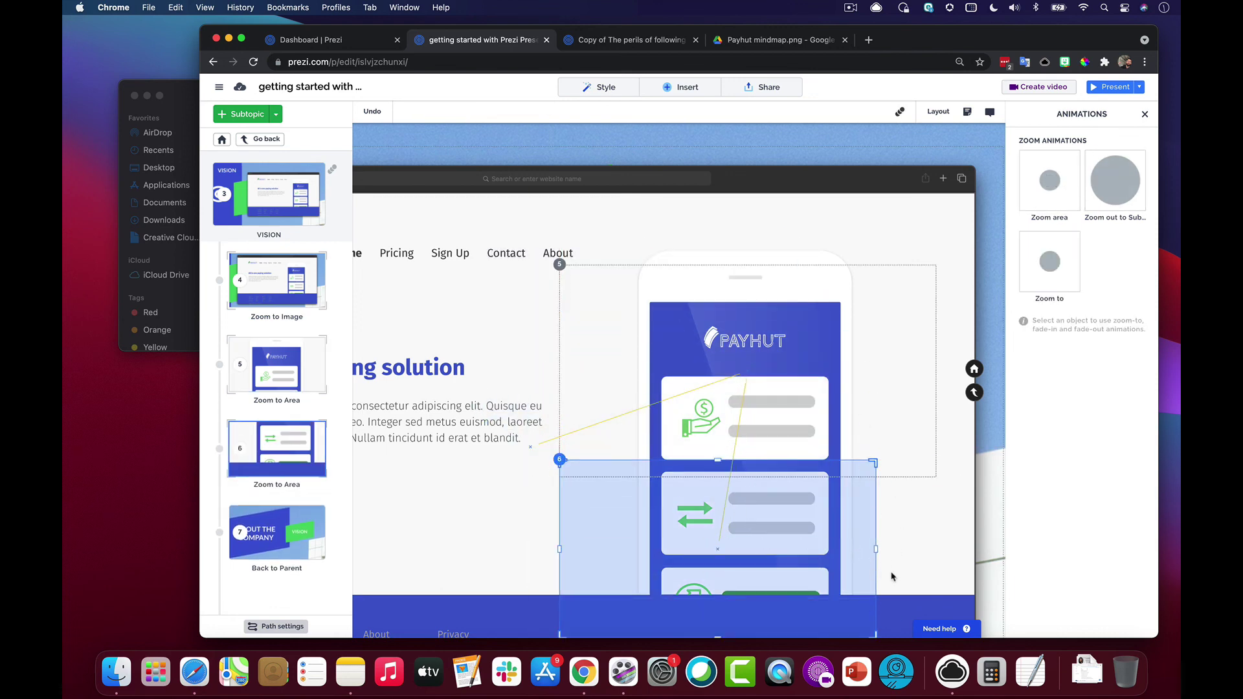
{"action": "left_click_drag", "start_coordinate": [885, 460], "coordinate": [944, 426]}
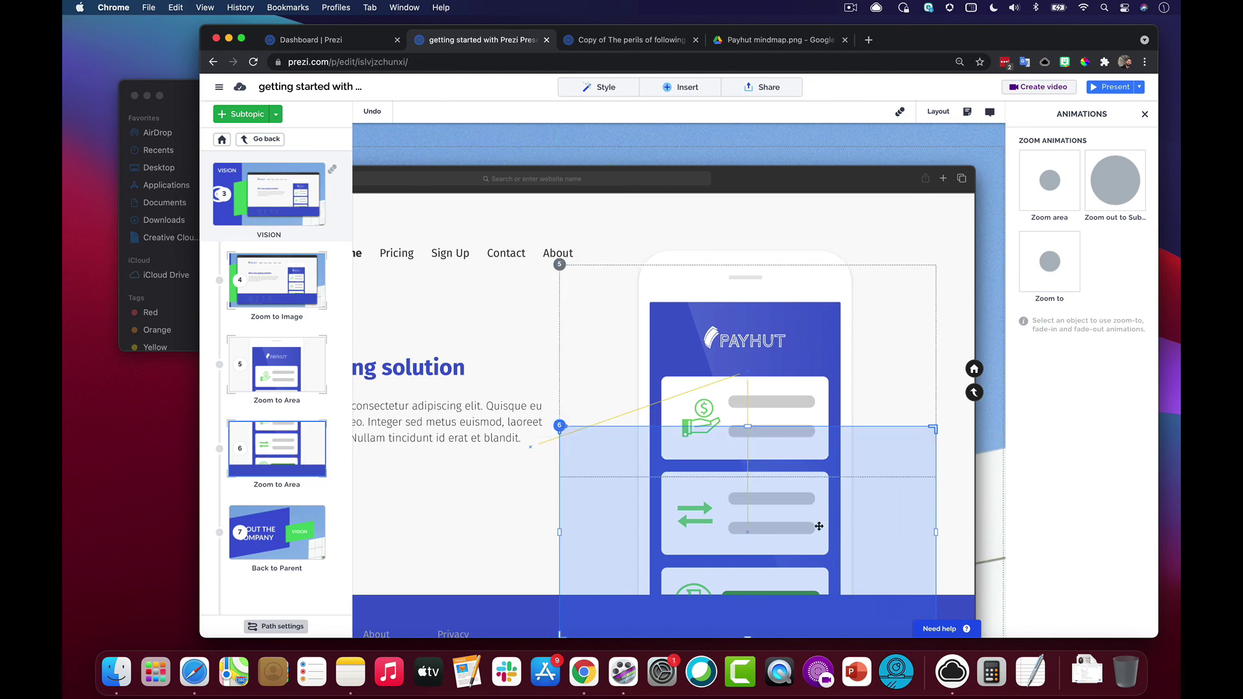
{"action": "left_click", "coordinate": [445, 338]}
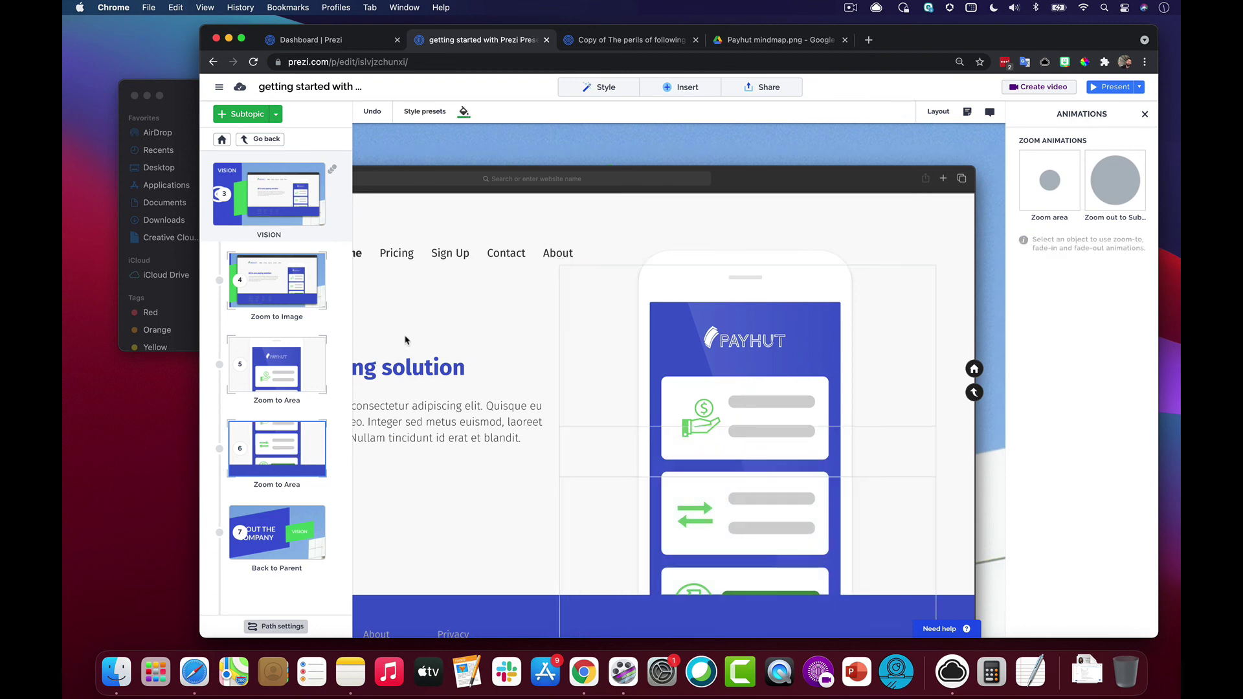
- Preview the presentation through the Vision subtopic and its zoom animations, and return to editing
{"action": "left_click", "coordinate": [288, 299]}
{"action": "scroll", "coordinate": [670, 330], "scroll_direction": "down", "scroll_amount": 5}
{"action": "scroll", "coordinate": [935, 258], "scroll_direction": "down", "scroll_amount": 3}
{"action": "left_click", "coordinate": [1108, 87]}
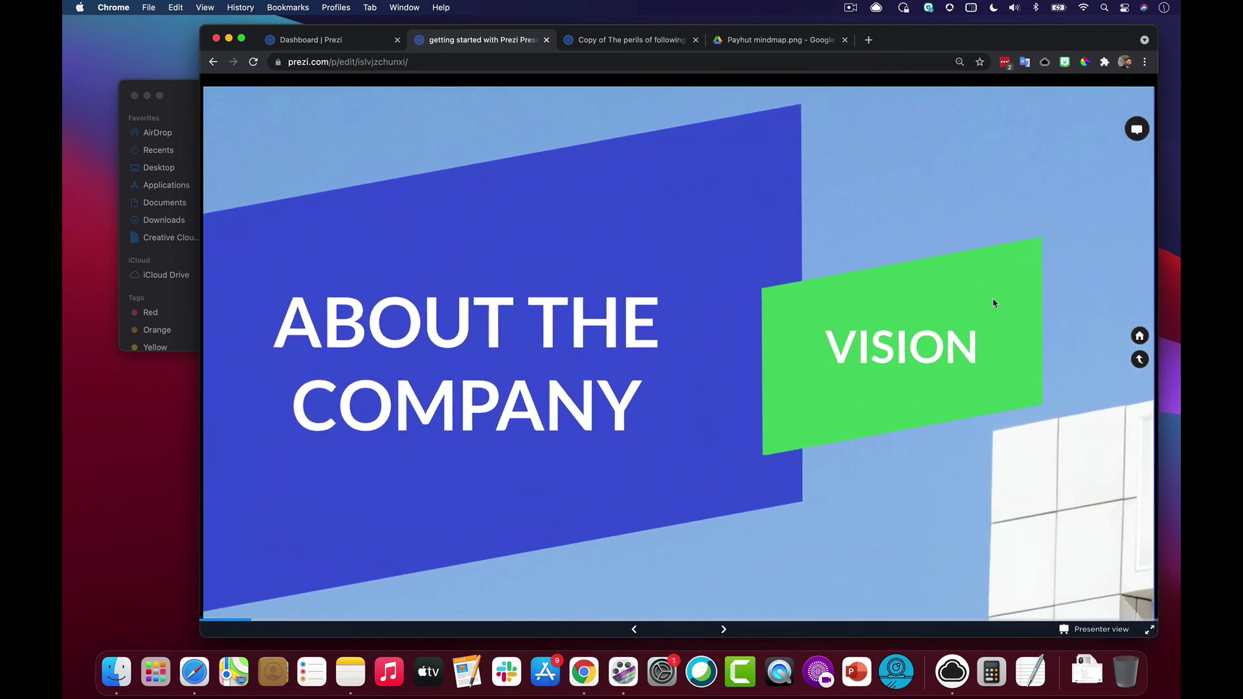
{"action": "left_click", "coordinate": [994, 303]}
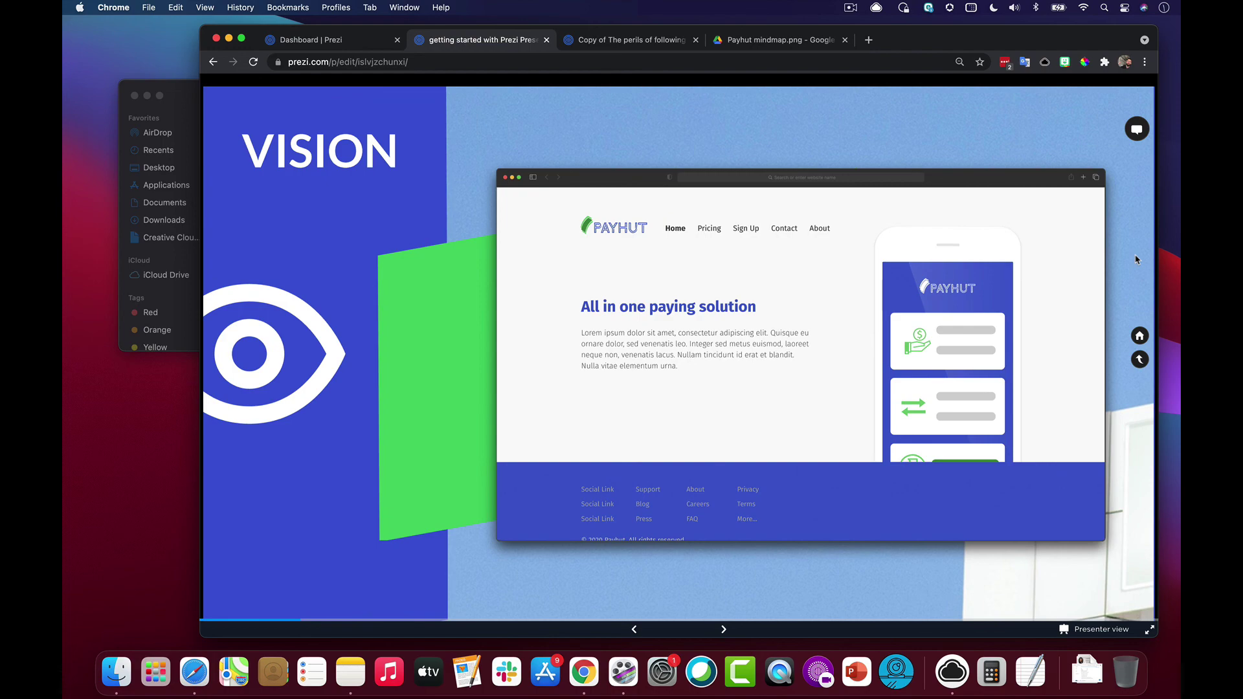
{"action": "key", "text": "Right"}
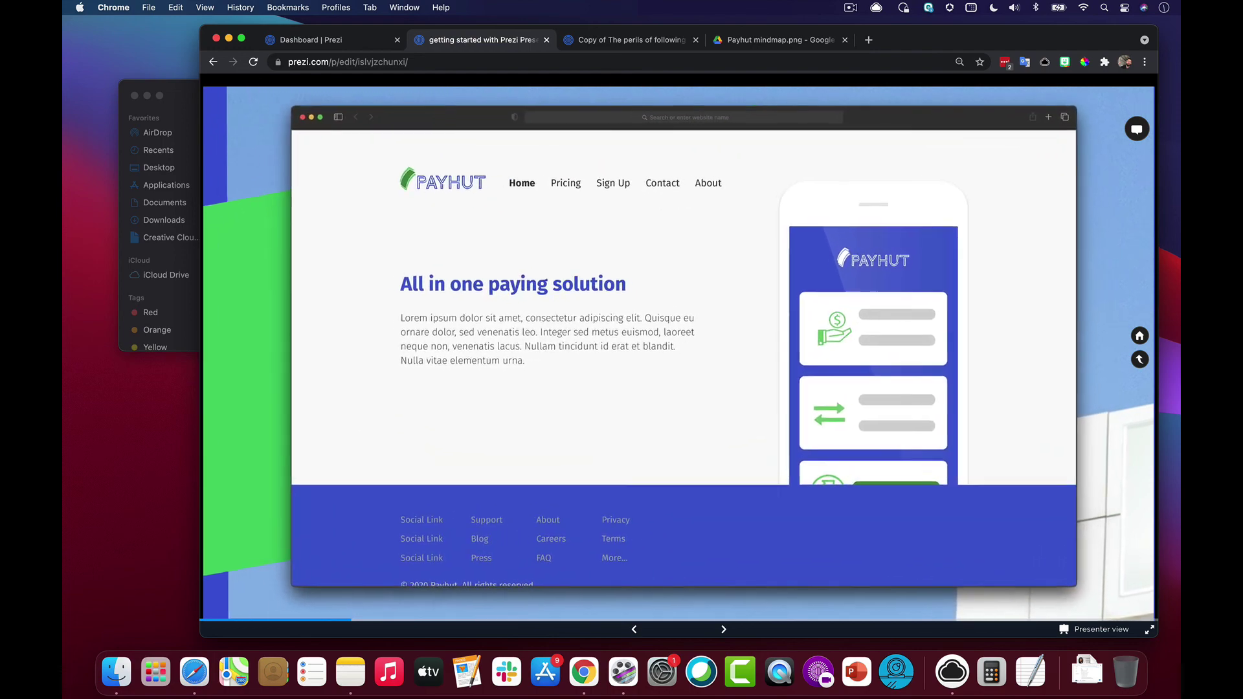
{"action": "key", "text": "Right"}
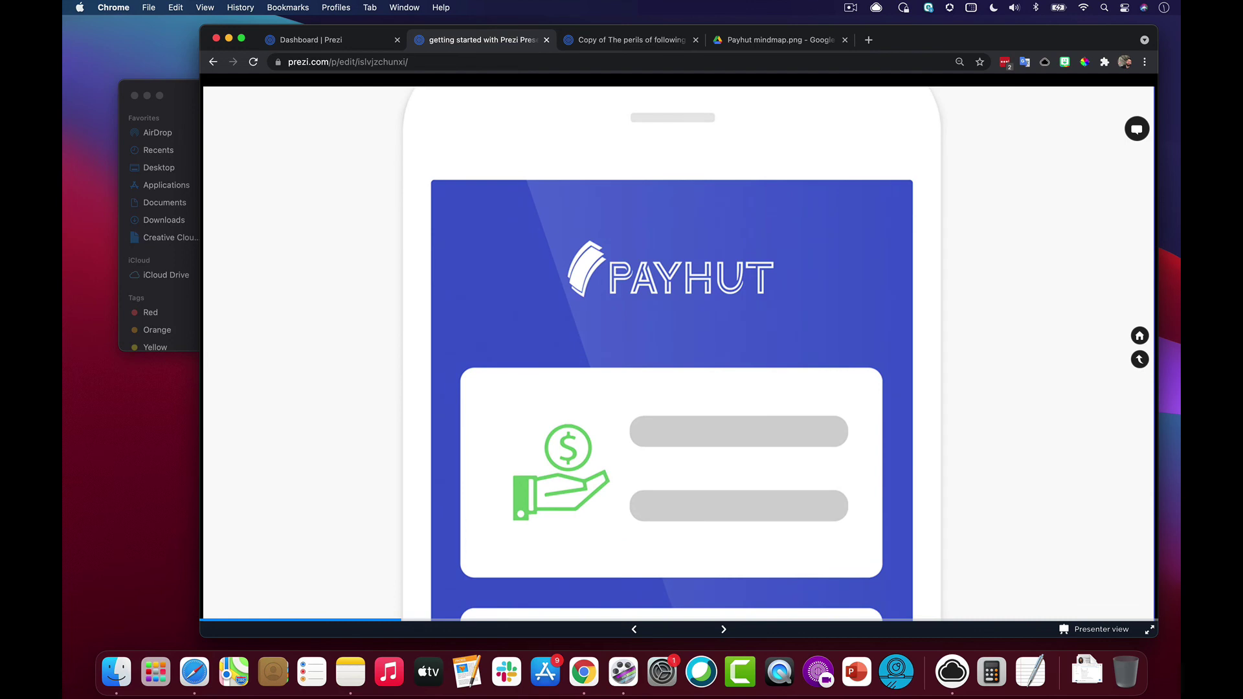
{"action": "key", "text": "Right"}
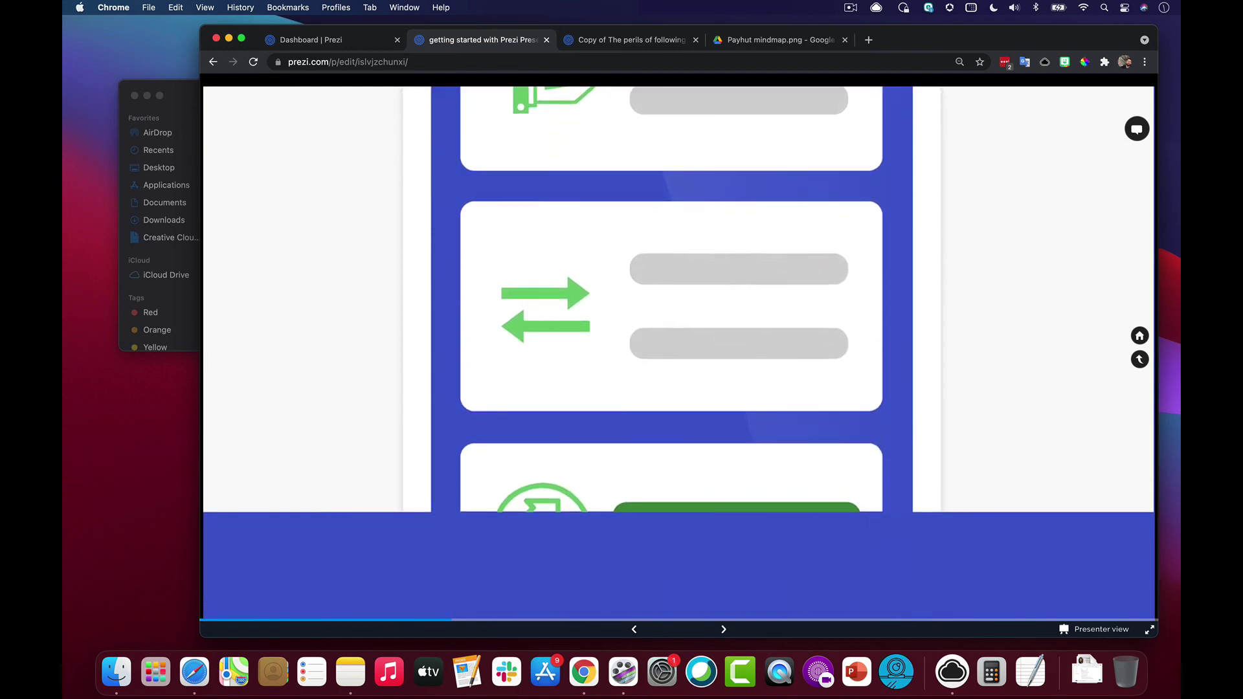
{"action": "key", "text": "Right"}
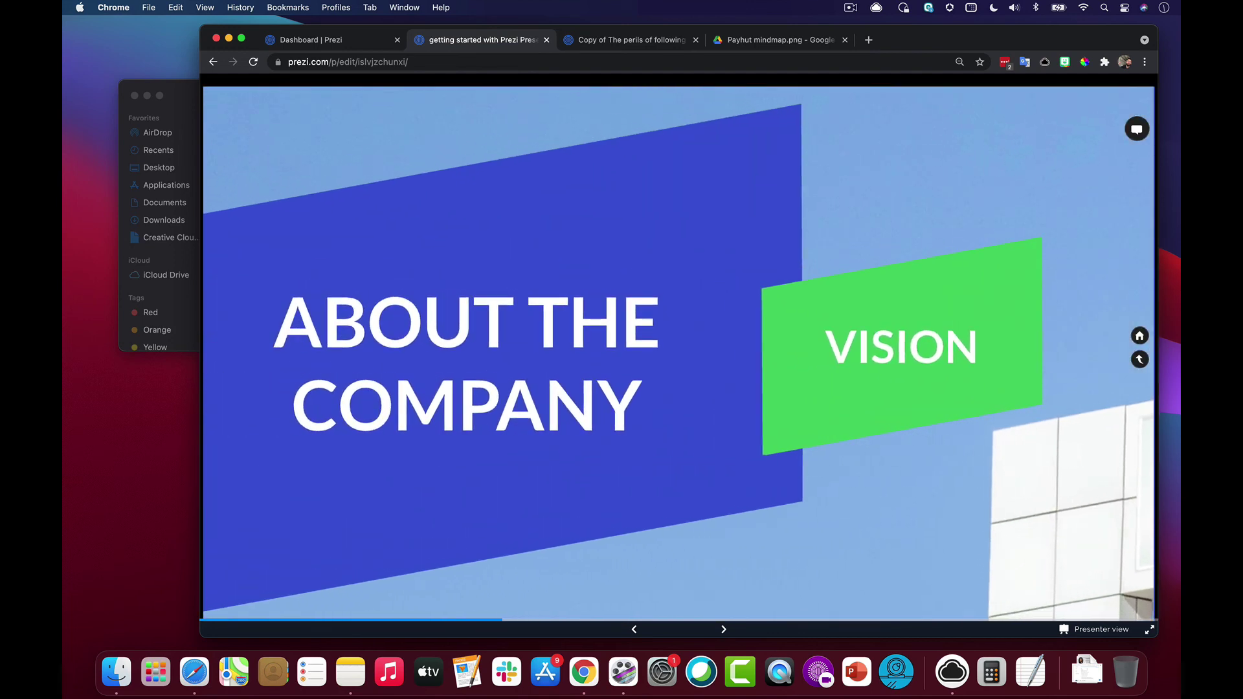
{"action": "key", "text": "Escape"}
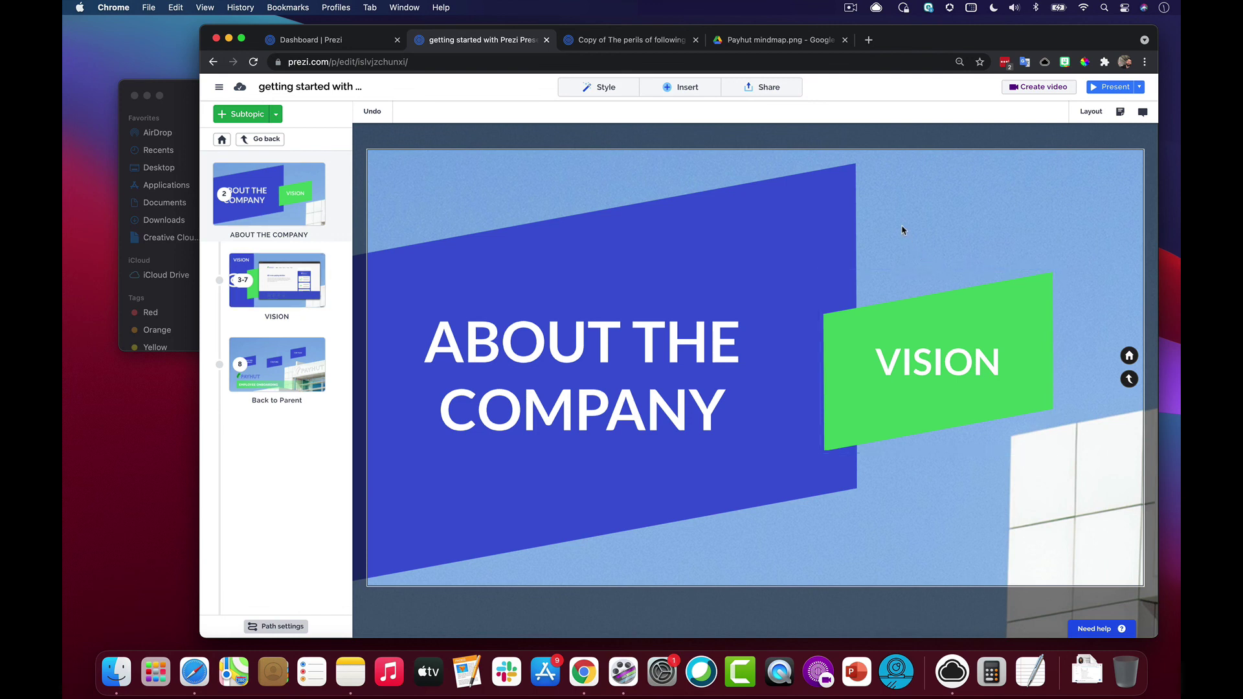
- Open the Culture topic from the overview and delete all its KPI placeholder content, keeping the blue sign
{"action": "left_click", "coordinate": [841, 236]}
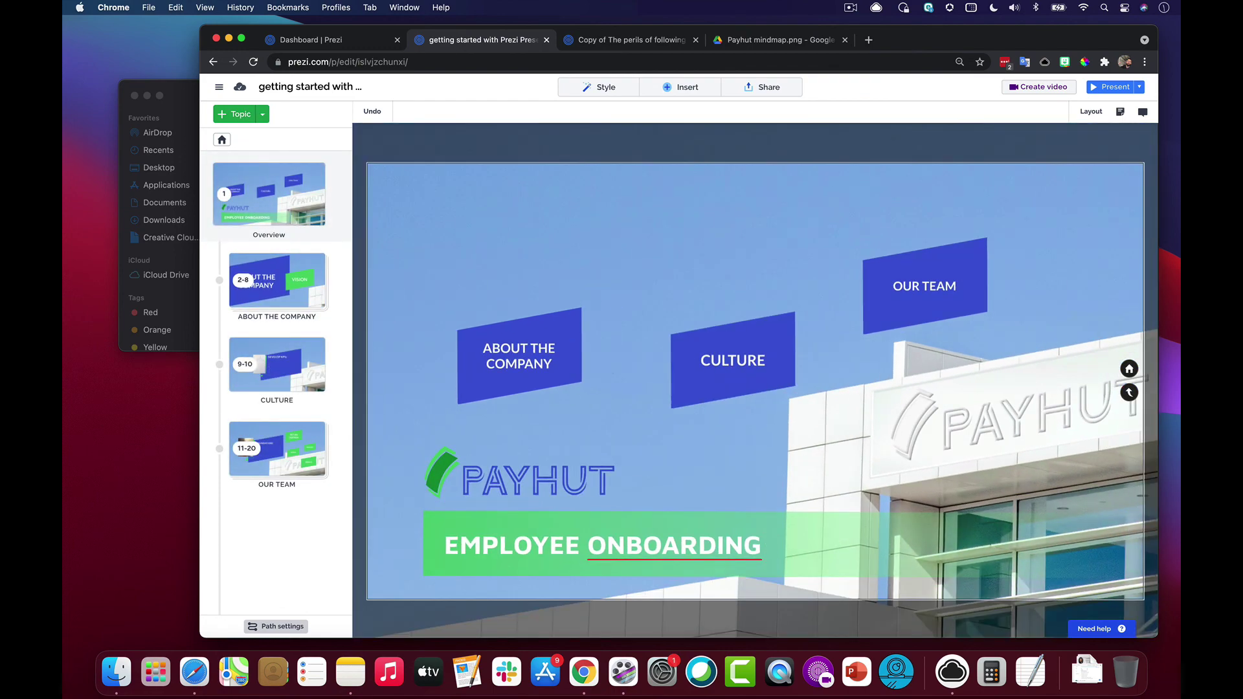
{"action": "left_click", "coordinate": [751, 372]}
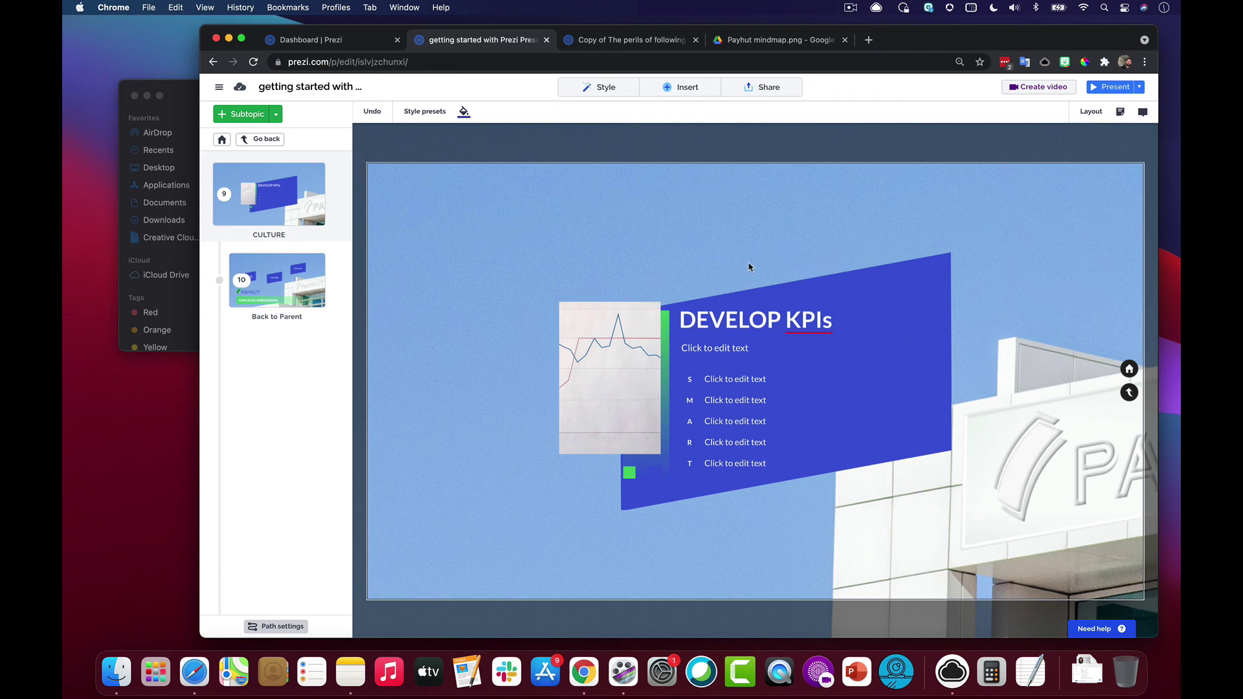
{"action": "left_click_drag", "start_coordinate": [533, 275], "coordinate": [981, 536]}
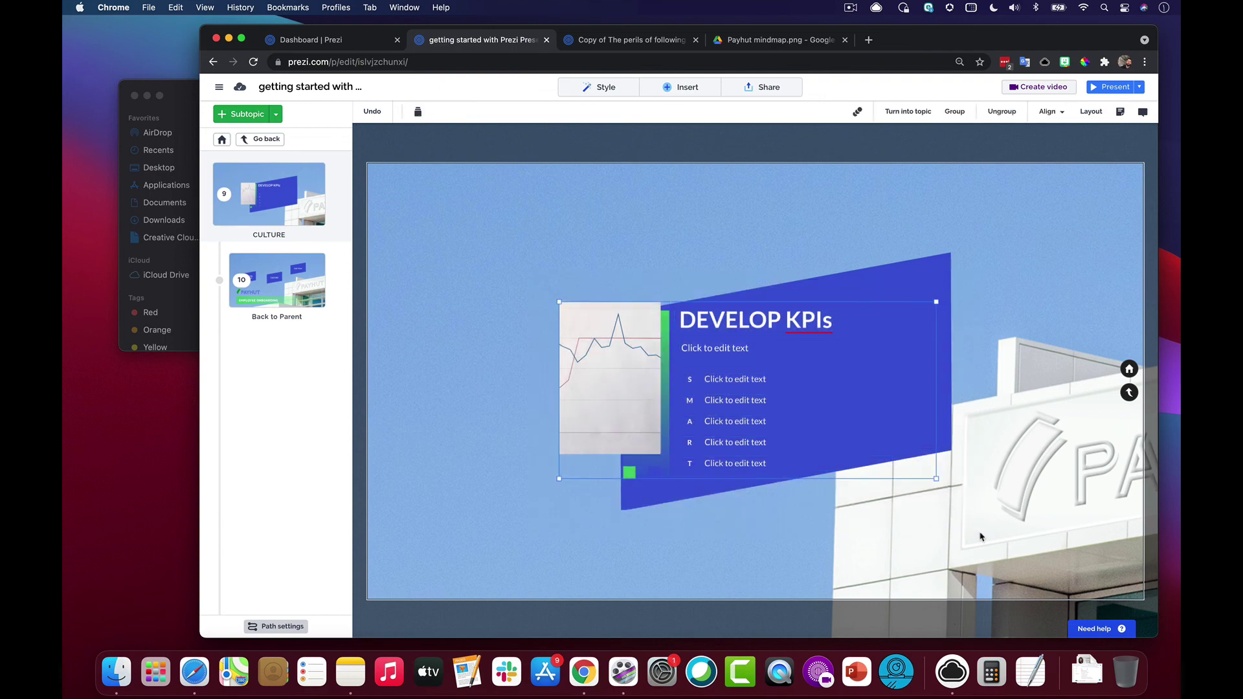
{"action": "key", "text": "BackSpace"}
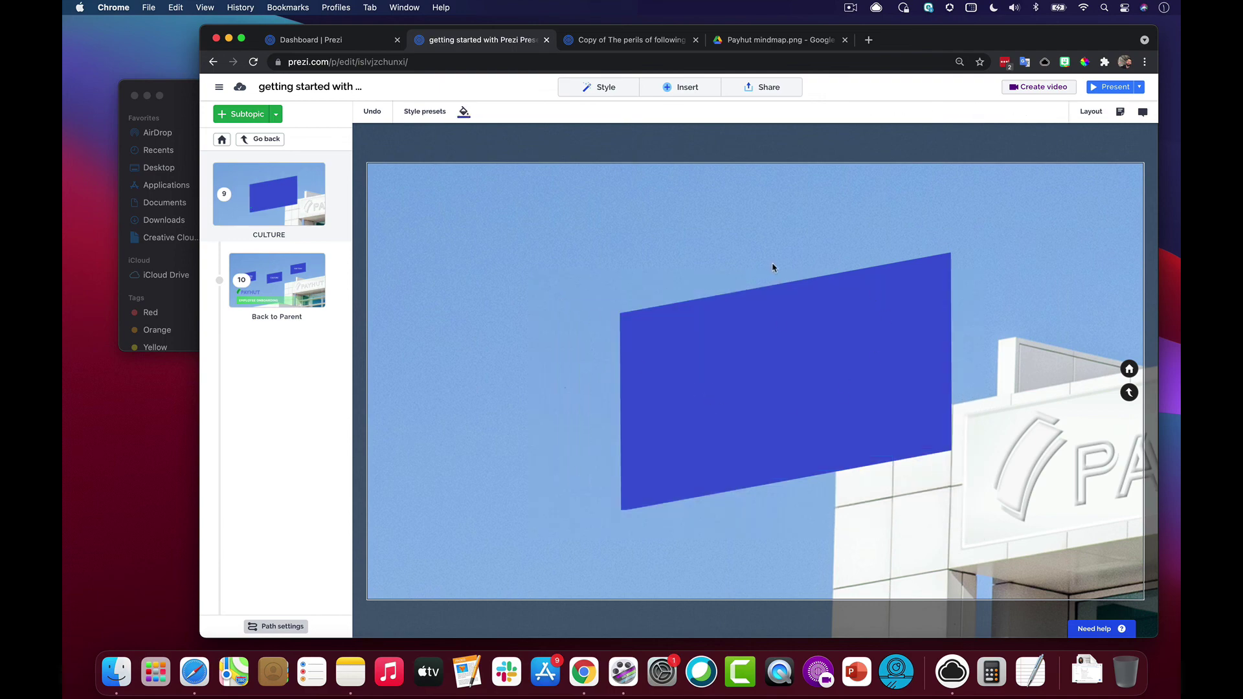
- Shrink and shift the Culture topic's zoom area so the blue sign fills the upper-right part of its view
{"action": "left_click", "coordinate": [793, 278]}
{"action": "right_click", "coordinate": [774, 331]}
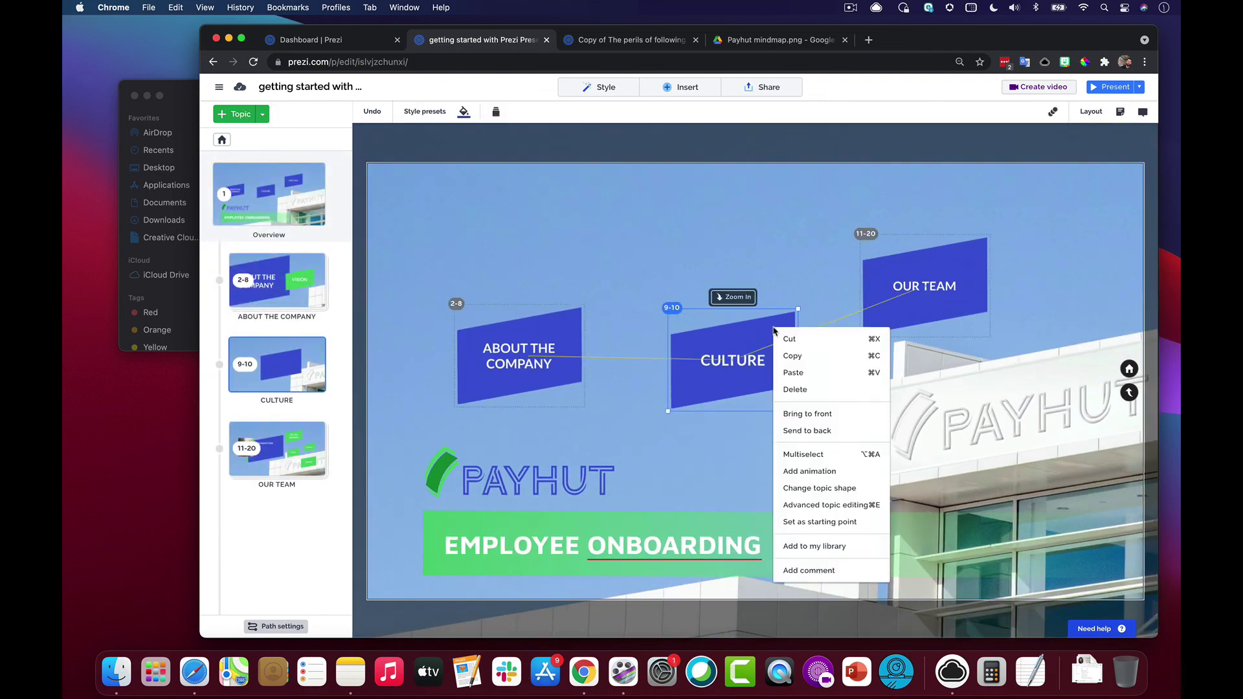
{"action": "left_click", "coordinate": [819, 506]}
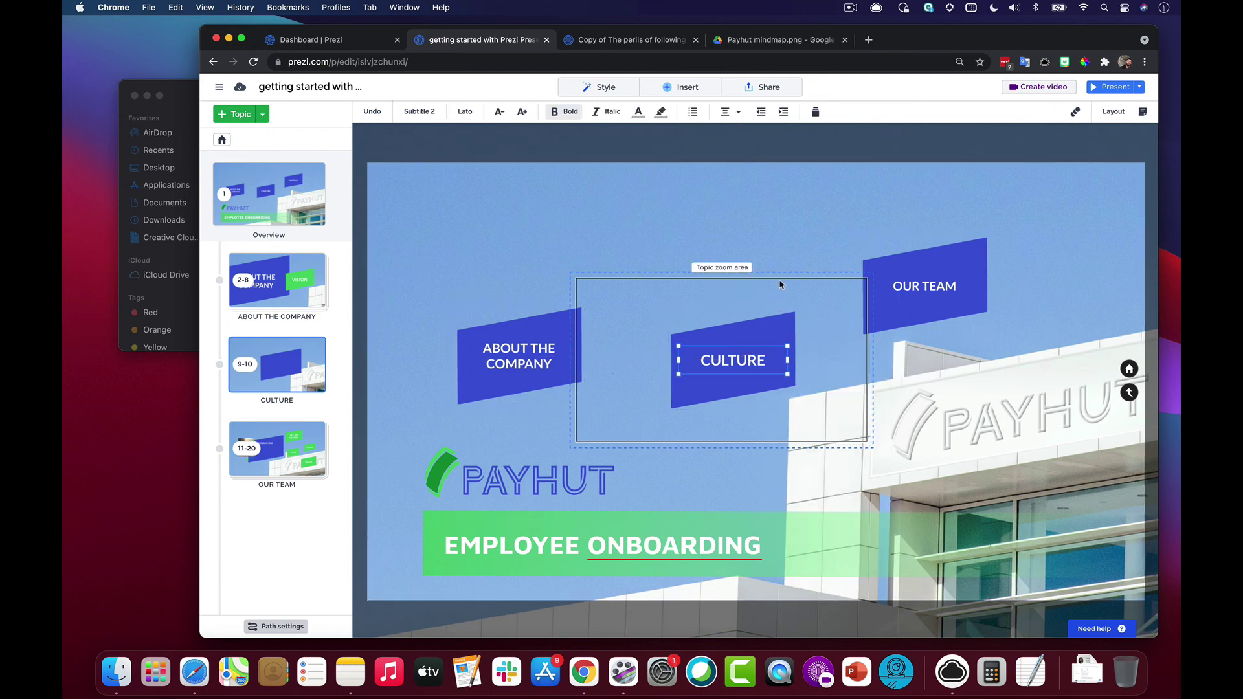
{"action": "left_click_drag", "start_coordinate": [868, 279], "coordinate": [708, 373]}
{"action": "left_click", "coordinate": [728, 225]}
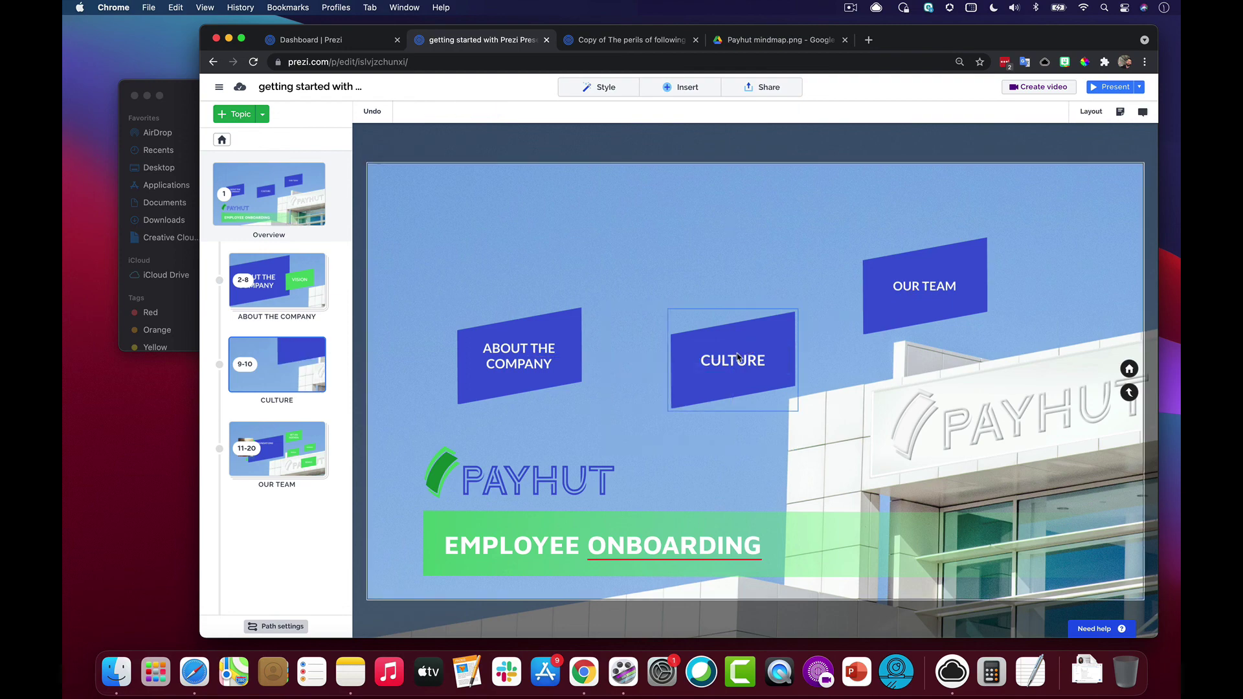
- Insert a text box reading CULTURE inside the Culture topic and make it bold
{"action": "left_click", "coordinate": [739, 356]}
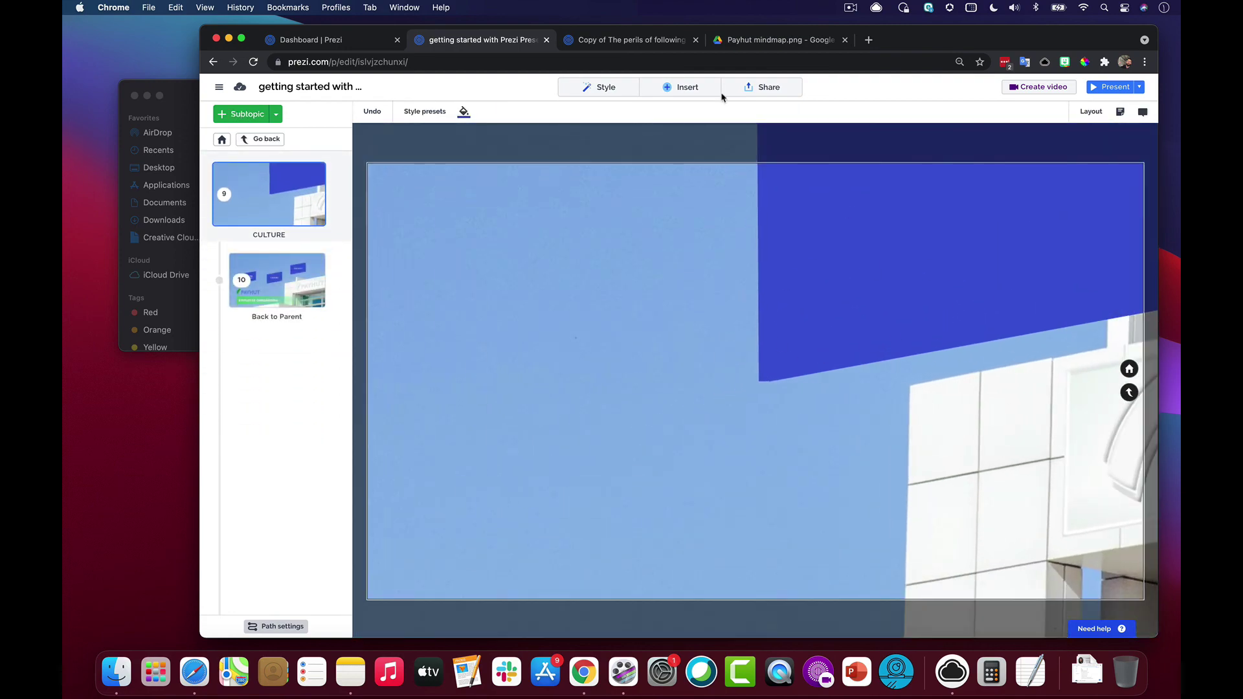
{"action": "left_click", "coordinate": [712, 88]}
{"action": "left_click", "coordinate": [653, 119]}
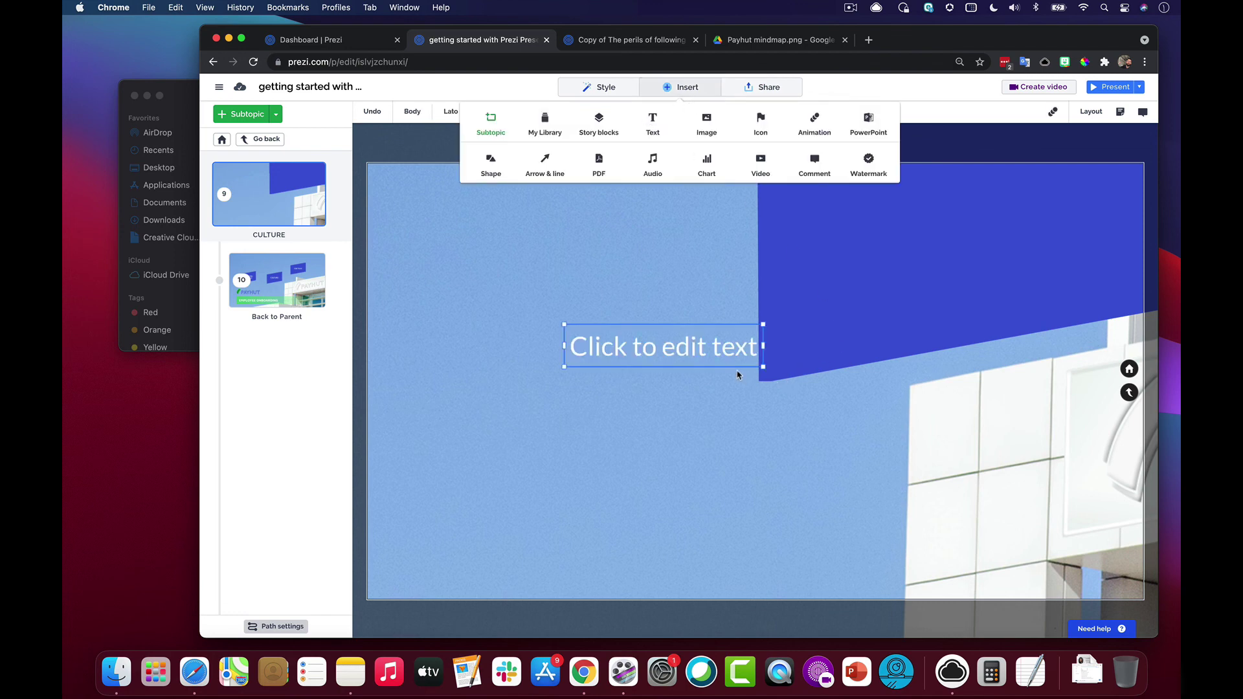
{"action": "type", "text": "CULTURE"}
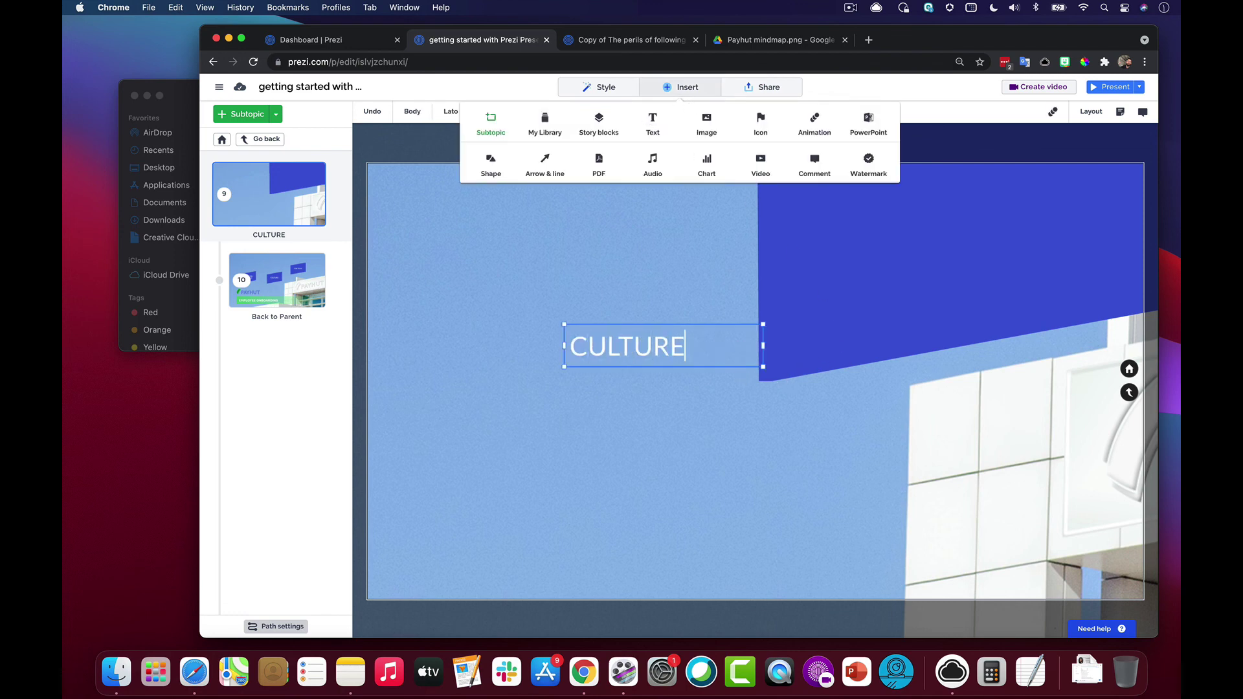
{"action": "left_click", "coordinate": [650, 590]}
{"action": "left_click", "coordinate": [636, 349]}
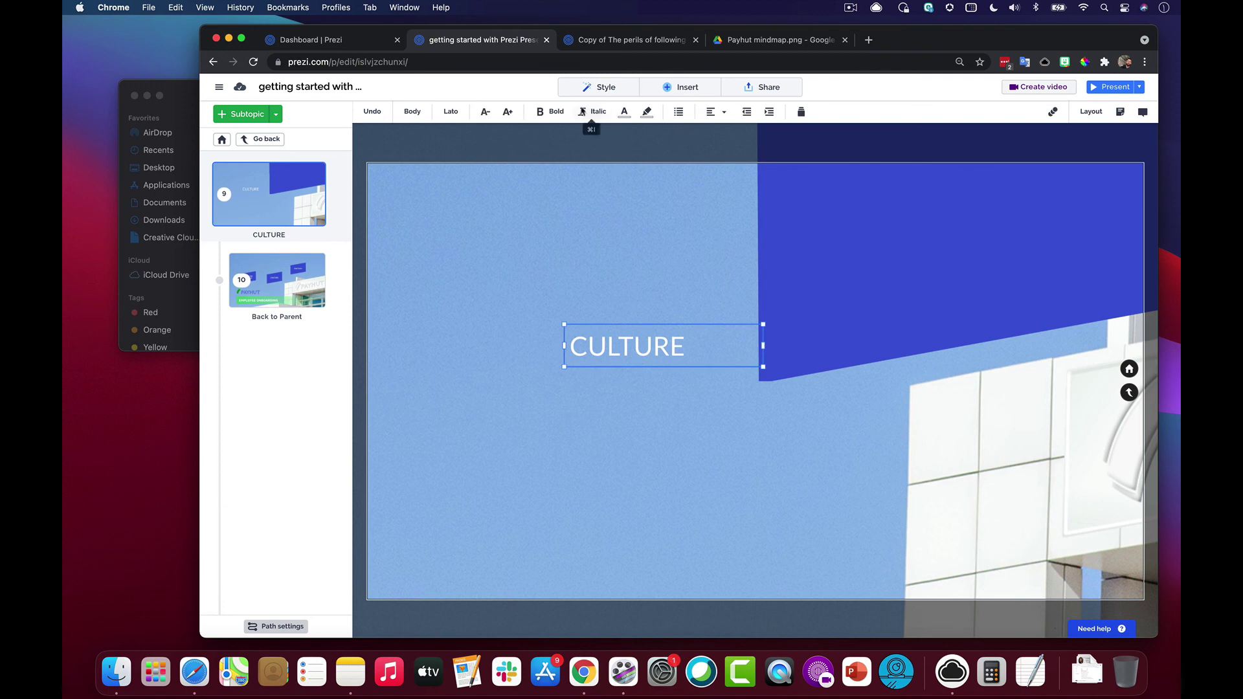
{"action": "left_click", "coordinate": [560, 114]}
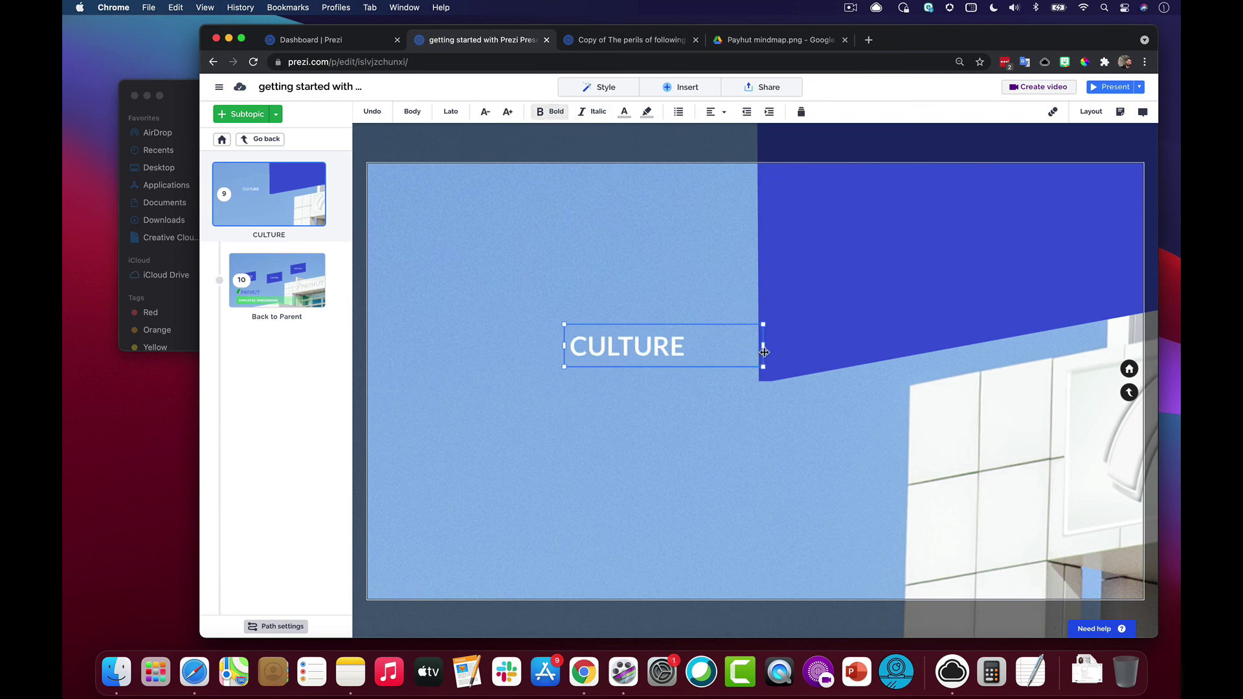
- Move the CULTURE title onto the blue sign, enlarge it and rotate it to follow the sign's slanted lower edge
{"action": "left_click_drag", "start_coordinate": [764, 348], "coordinate": [1060, 260]}
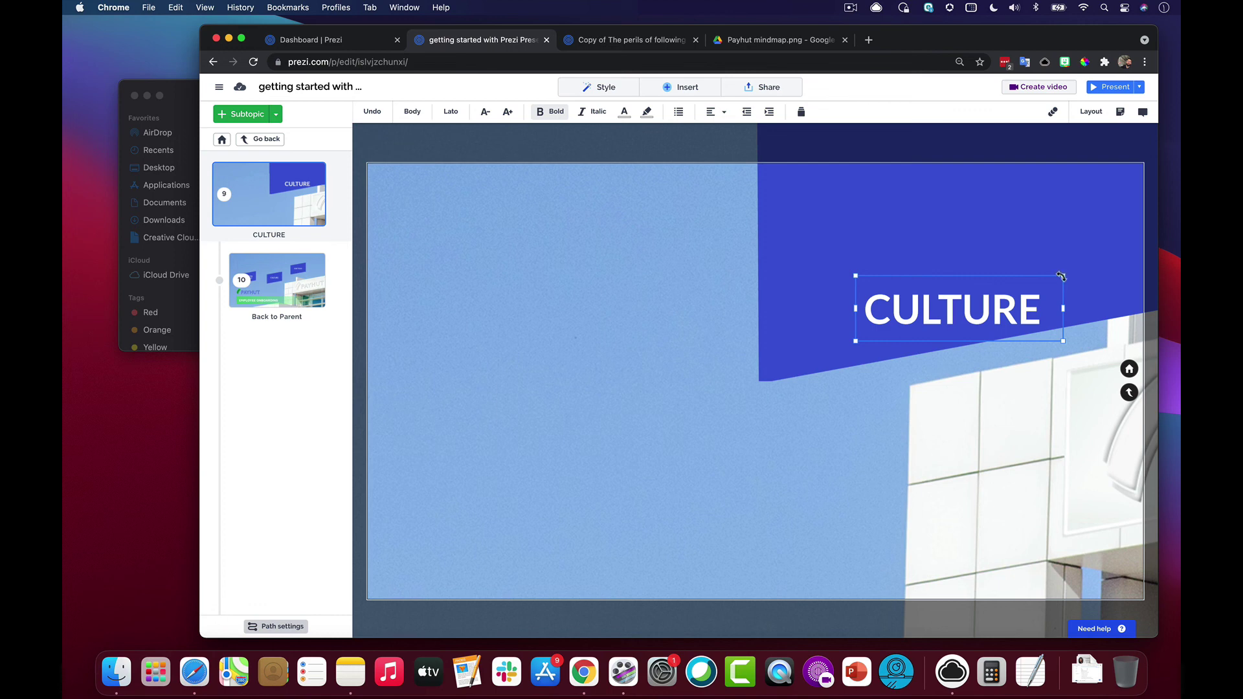
{"action": "left_click_drag", "start_coordinate": [1062, 277], "coordinate": [1062, 252]}
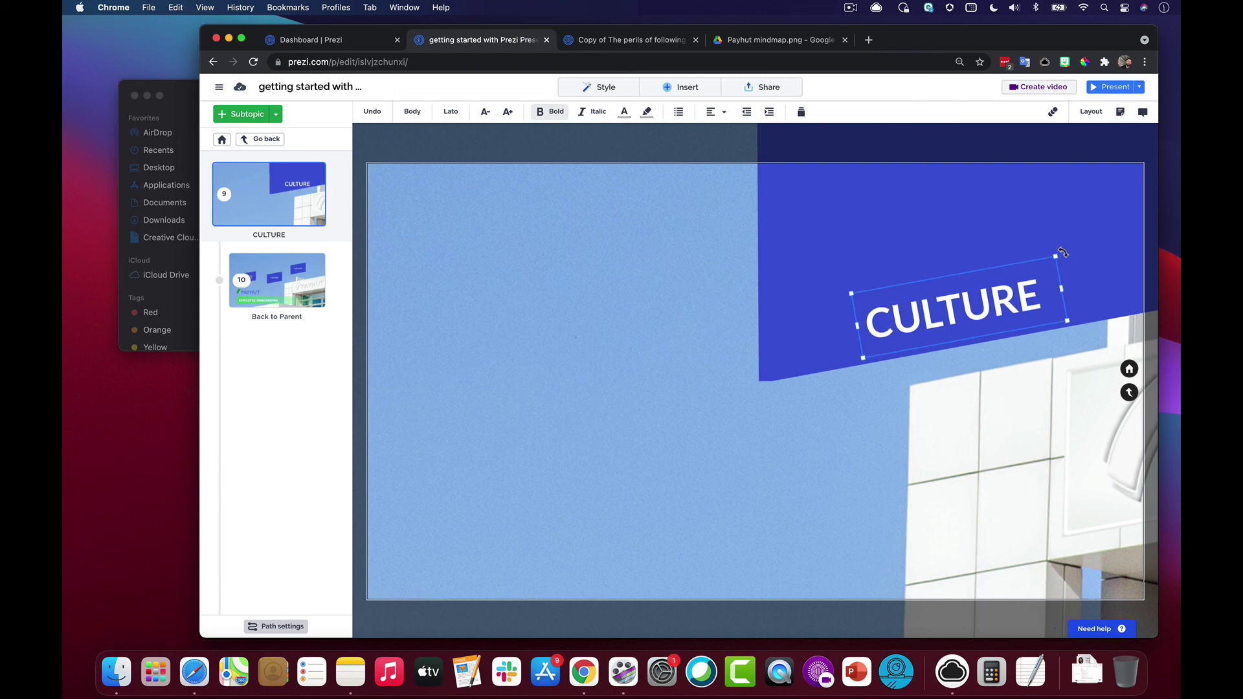
{"action": "left_click_drag", "start_coordinate": [1067, 320], "coordinate": [1124, 333]}
{"action": "mouse_move", "coordinate": [1049, 315]}
{"action": "left_mouse_down"}
{"action": "mouse_move", "coordinate": [1042, 300]}
{"action": "mouse_move", "coordinate": [1027, 313]}
{"action": "left_mouse_up"}
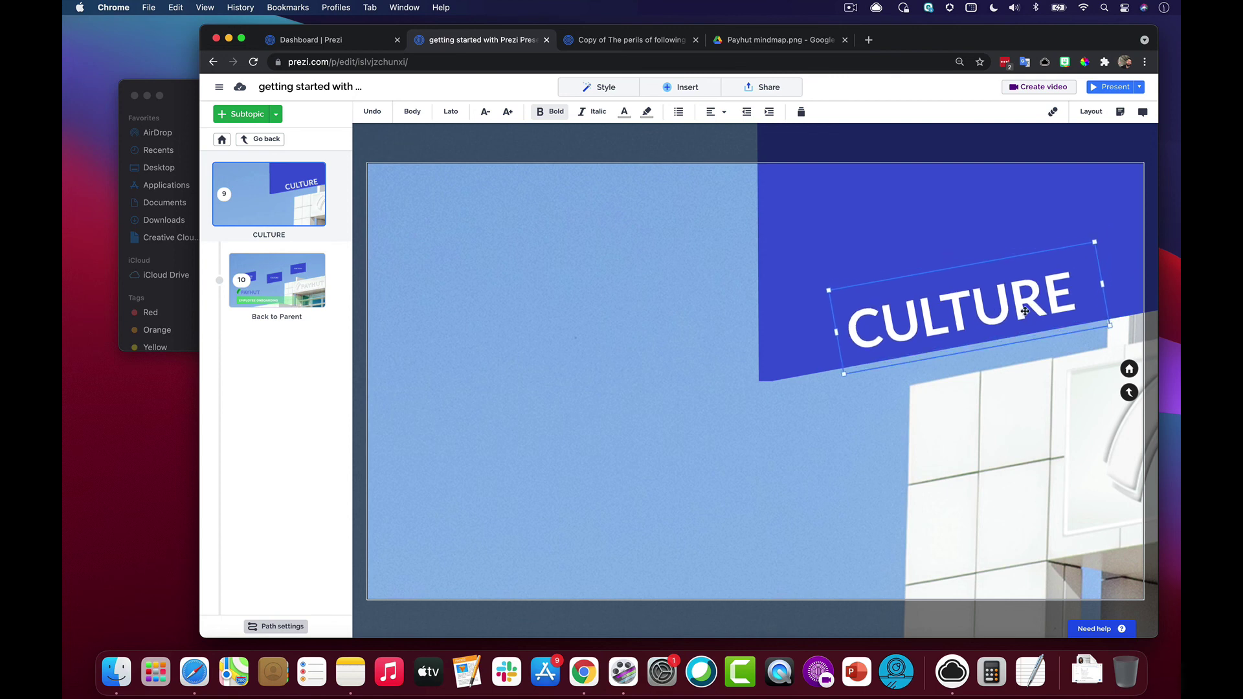
{"action": "left_click", "coordinate": [901, 251]}
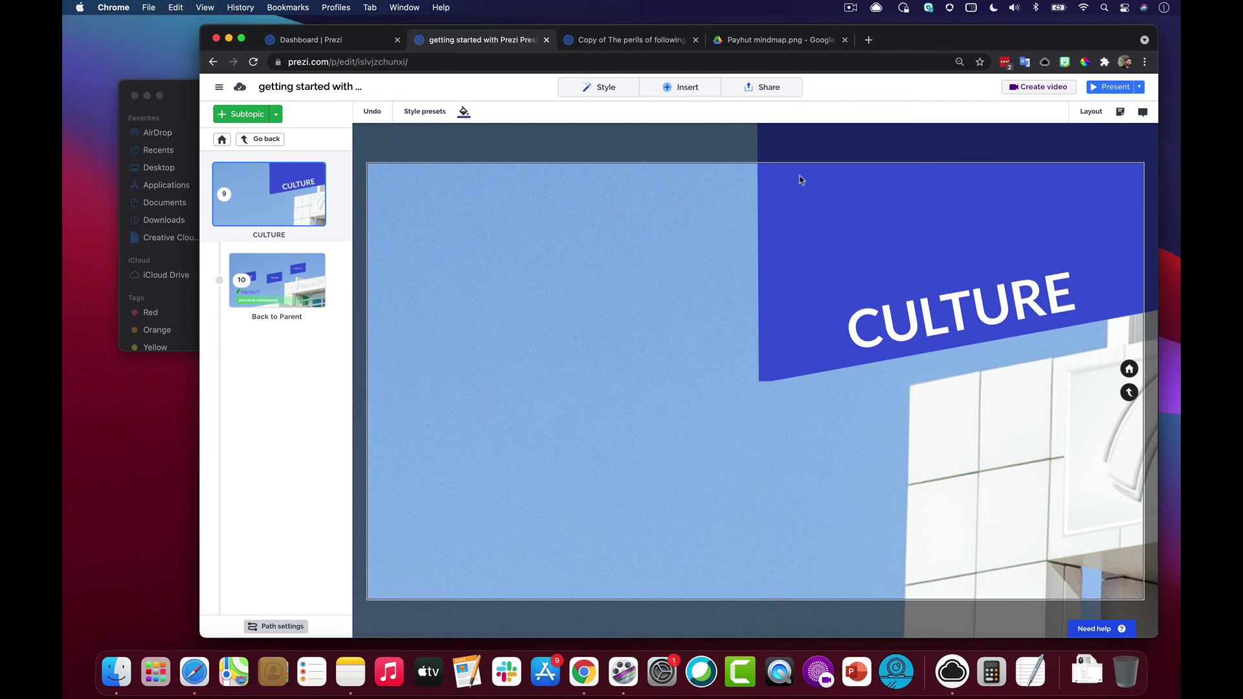
- Search the Unsplash images for "workplace" and for "culture" to find a photo for the Culture topic
{"action": "left_click", "coordinate": [680, 87]}
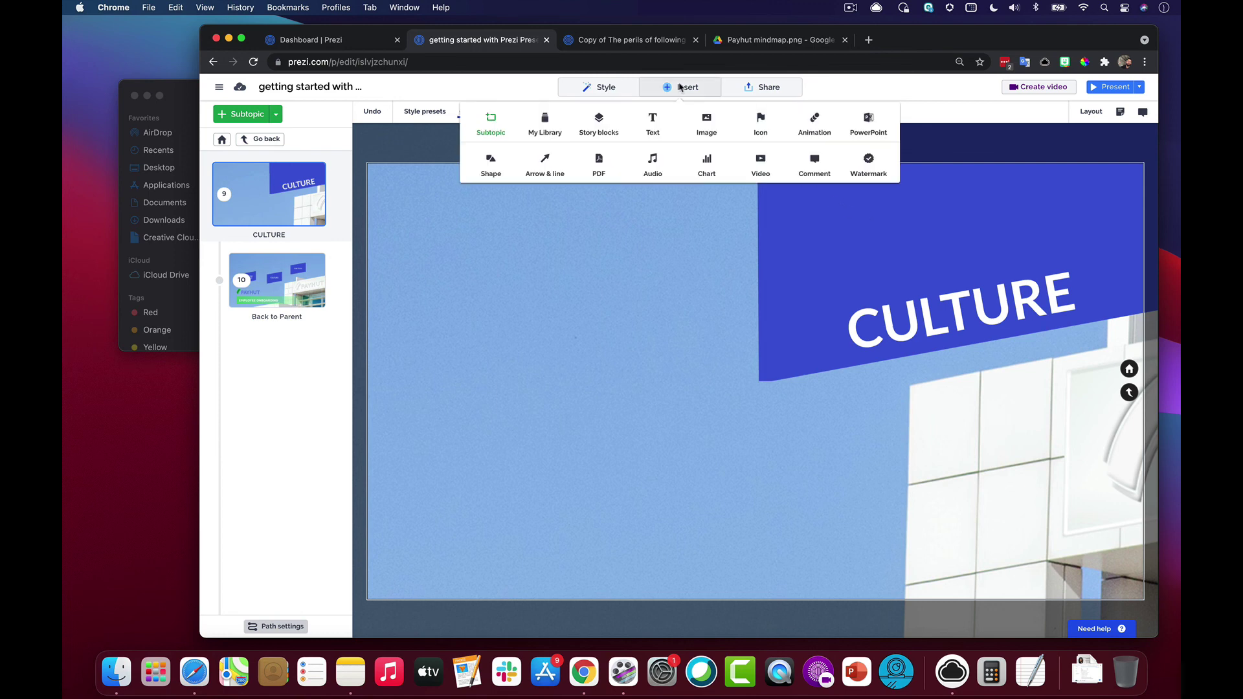
{"action": "left_click", "coordinate": [706, 121]}
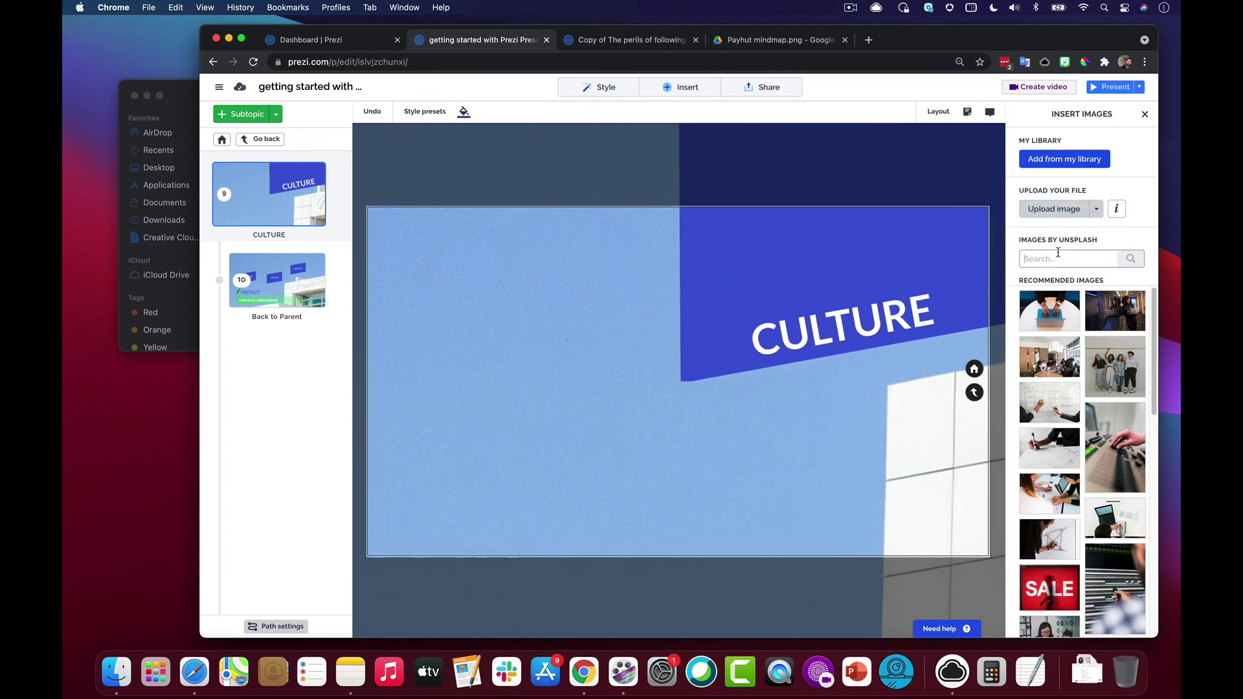
{"action": "type", "text": "workplace"}
{"action": "key", "text": "Return"}
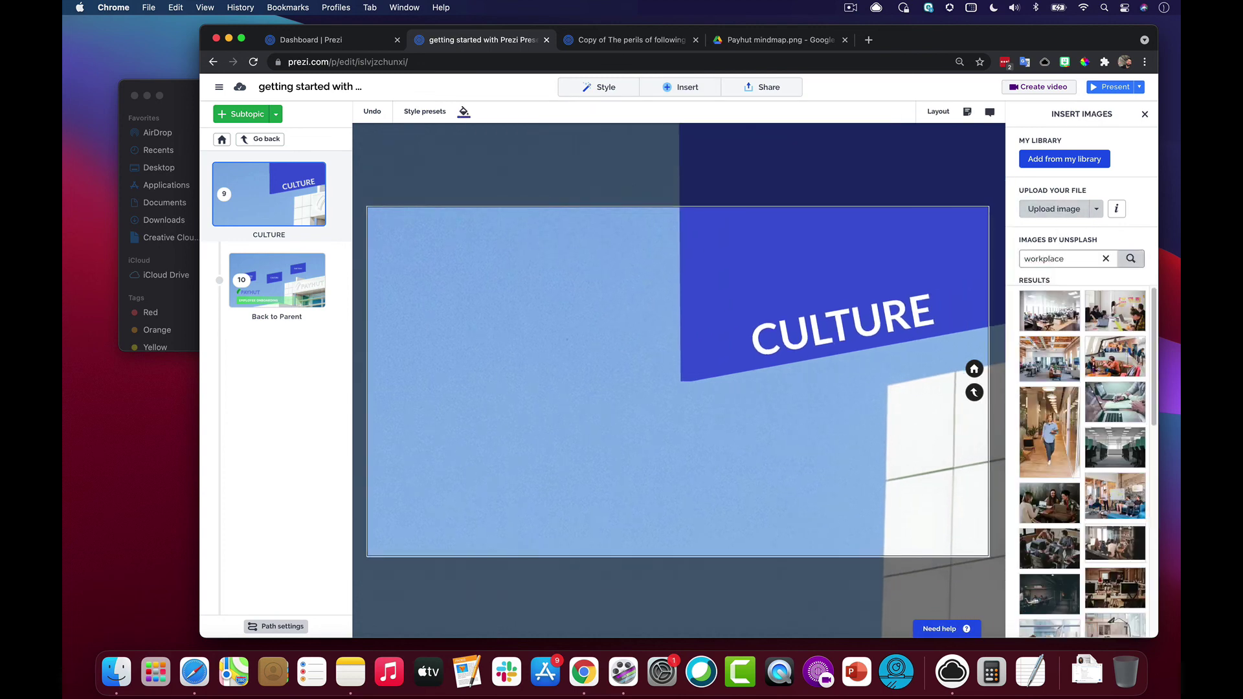
{"action": "double_click", "coordinate": [1066, 260]}
{"action": "type", "text": "culture"}
{"action": "key", "text": "Return"}
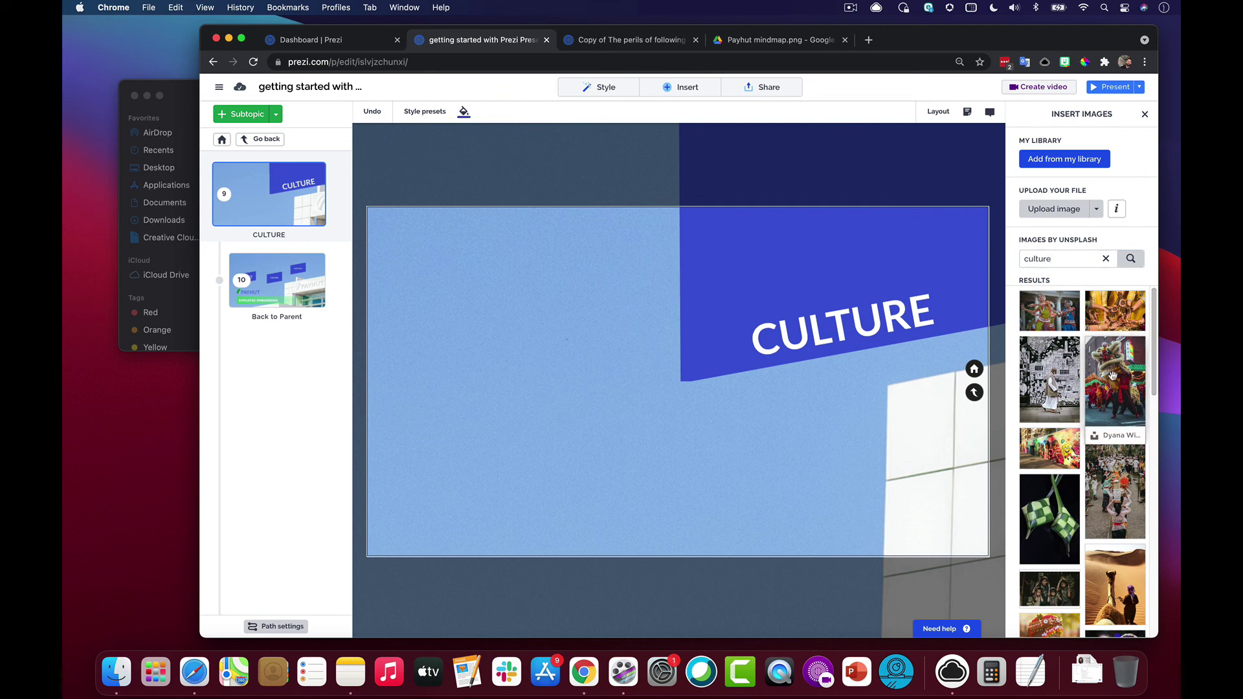
- Search the Unsplash images for "teamwork", insert the beach game photo and place it below the CULTURE title
{"action": "double_click", "coordinate": [1036, 258]}
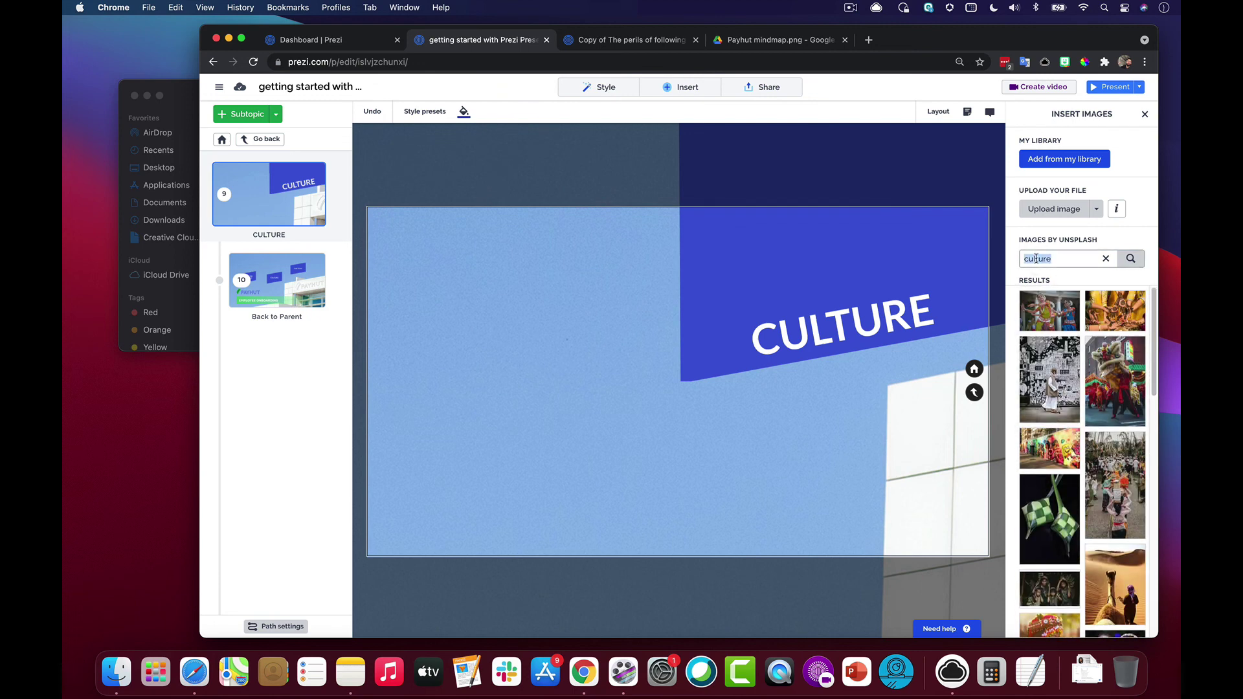
{"action": "type", "text": "teamwork"}
{"action": "key", "text": "Return"}
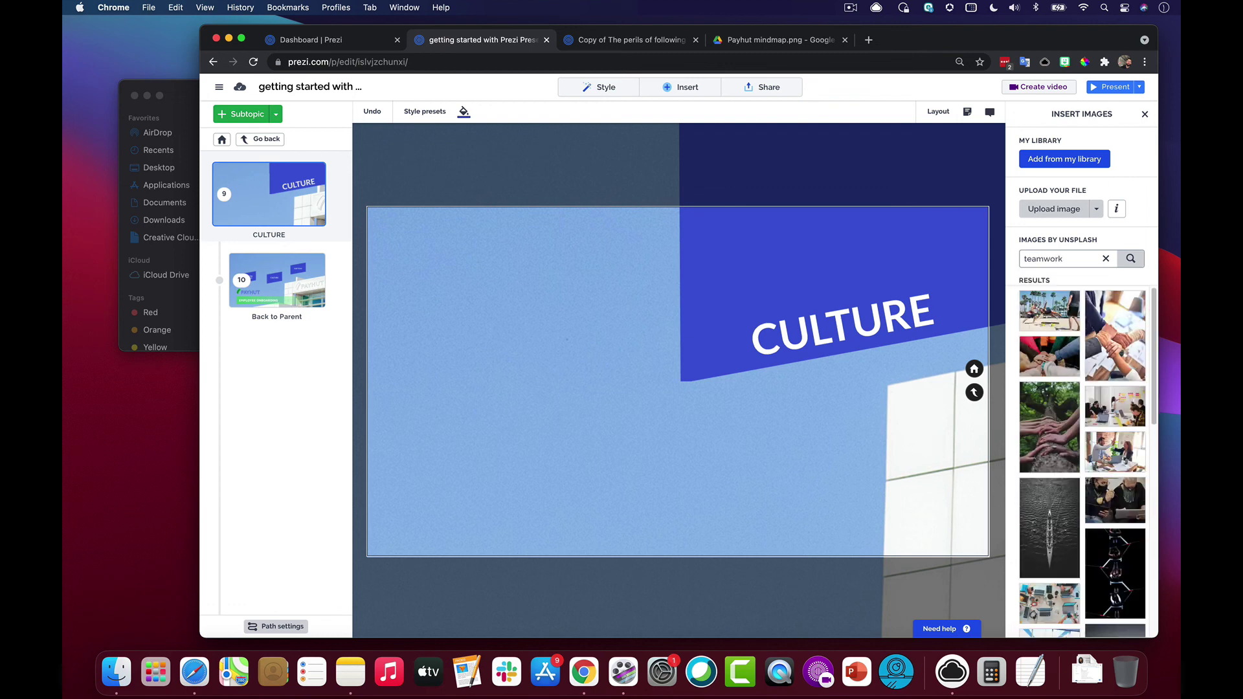
{"action": "left_click", "coordinate": [1049, 311]}
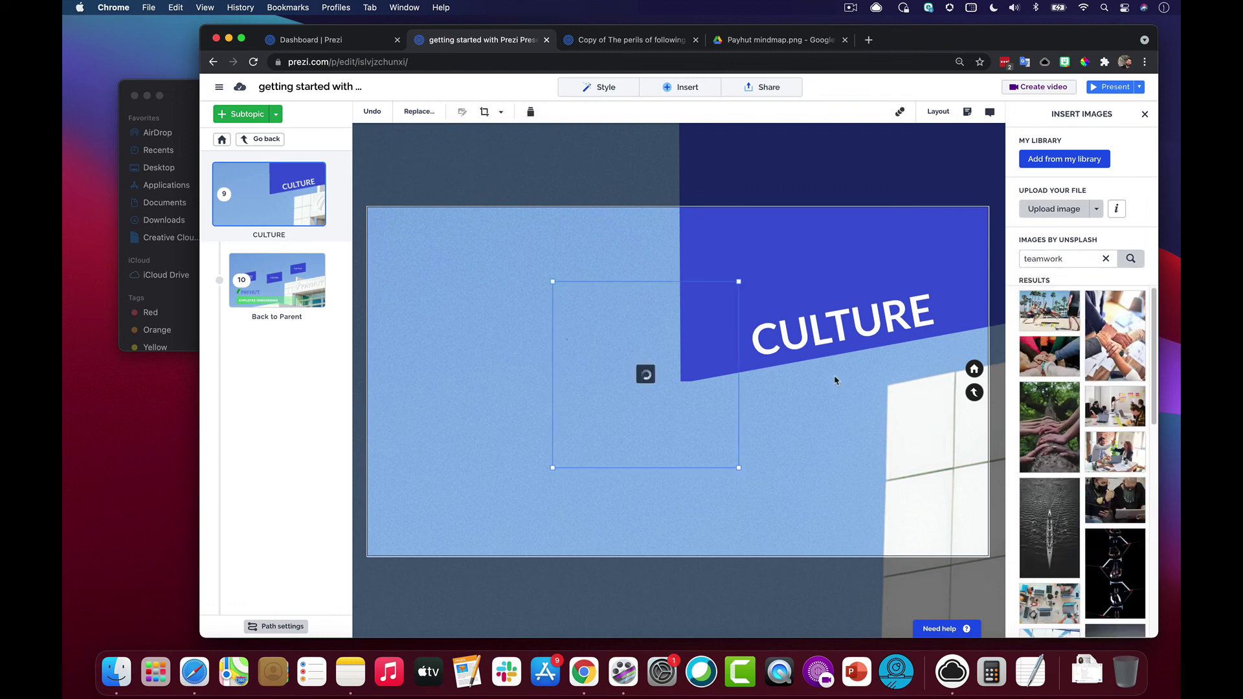
{"action": "left_click_drag", "start_coordinate": [686, 393], "coordinate": [836, 439]}
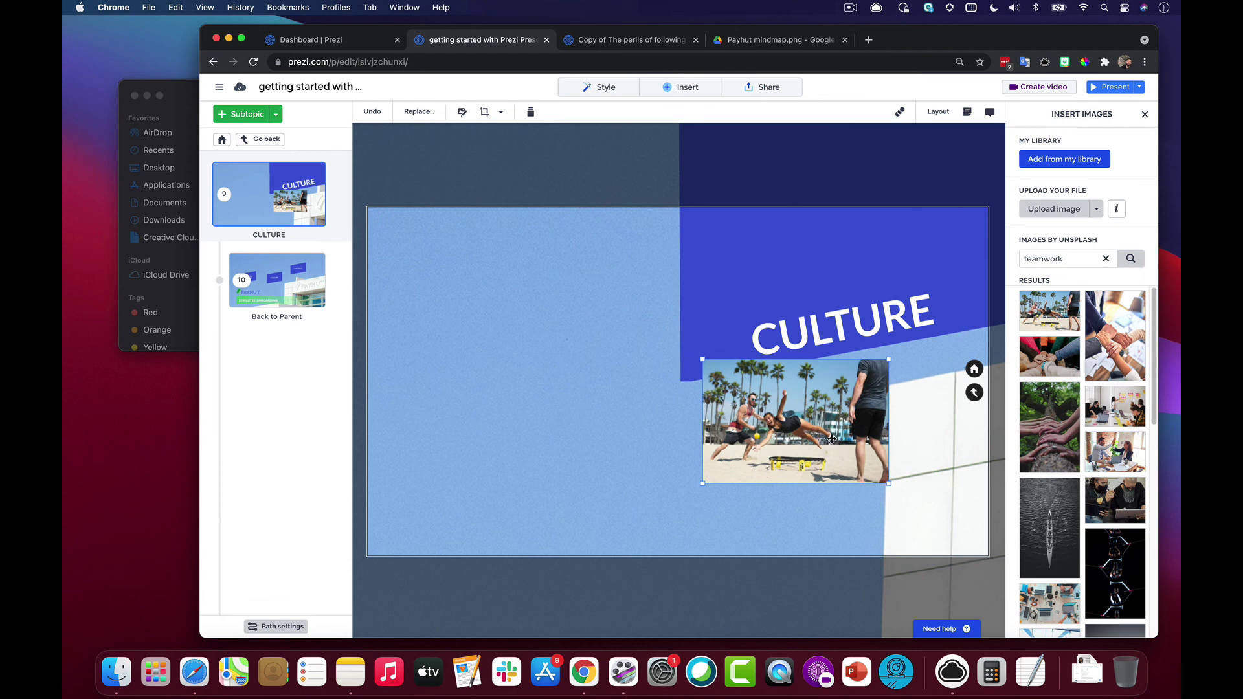
- Crop strips off the beach photo's upper and lower edges and enlarge it below the CULTURE title
{"action": "left_click", "coordinate": [485, 113]}
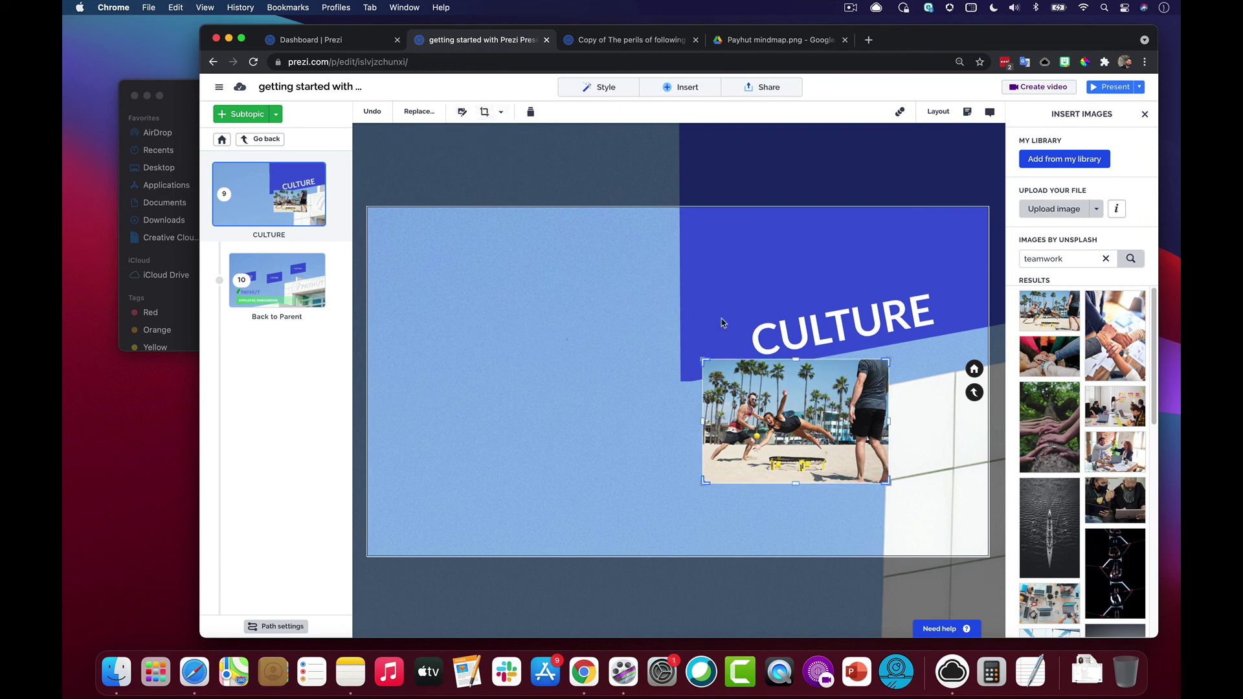
{"action": "left_click_drag", "start_coordinate": [794, 360], "coordinate": [794, 382]}
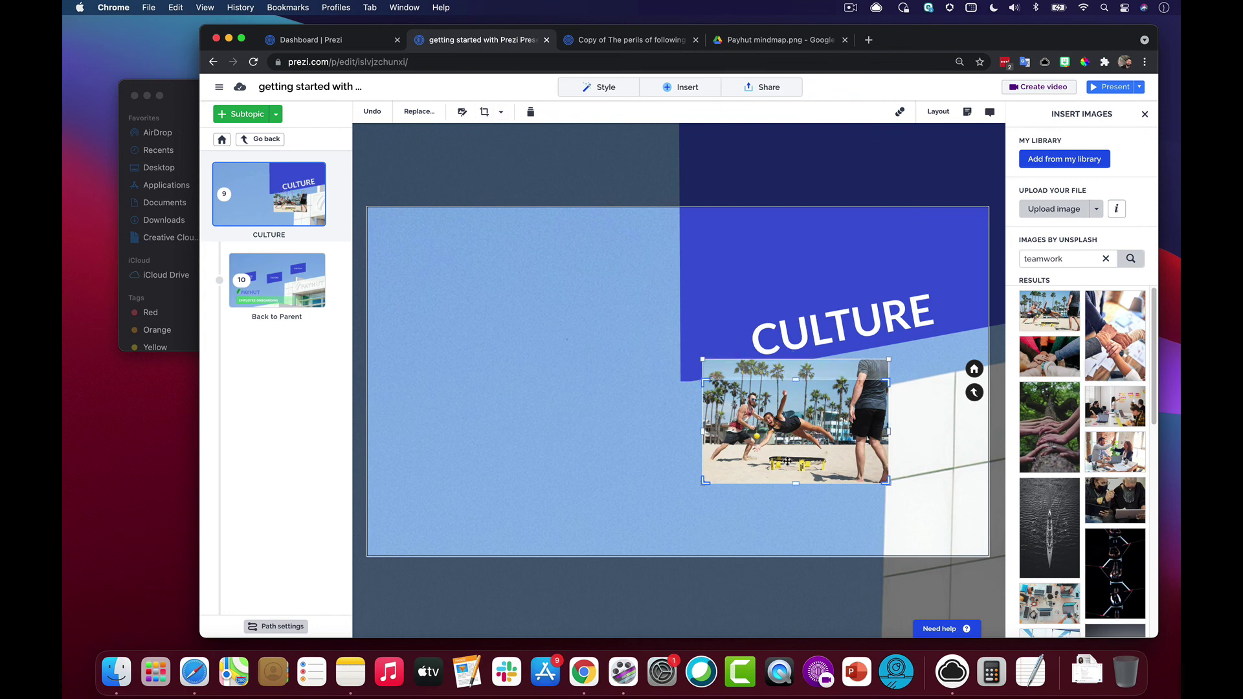
{"action": "left_click_drag", "start_coordinate": [791, 483], "coordinate": [792, 466]}
{"action": "left_click", "coordinate": [792, 502]}
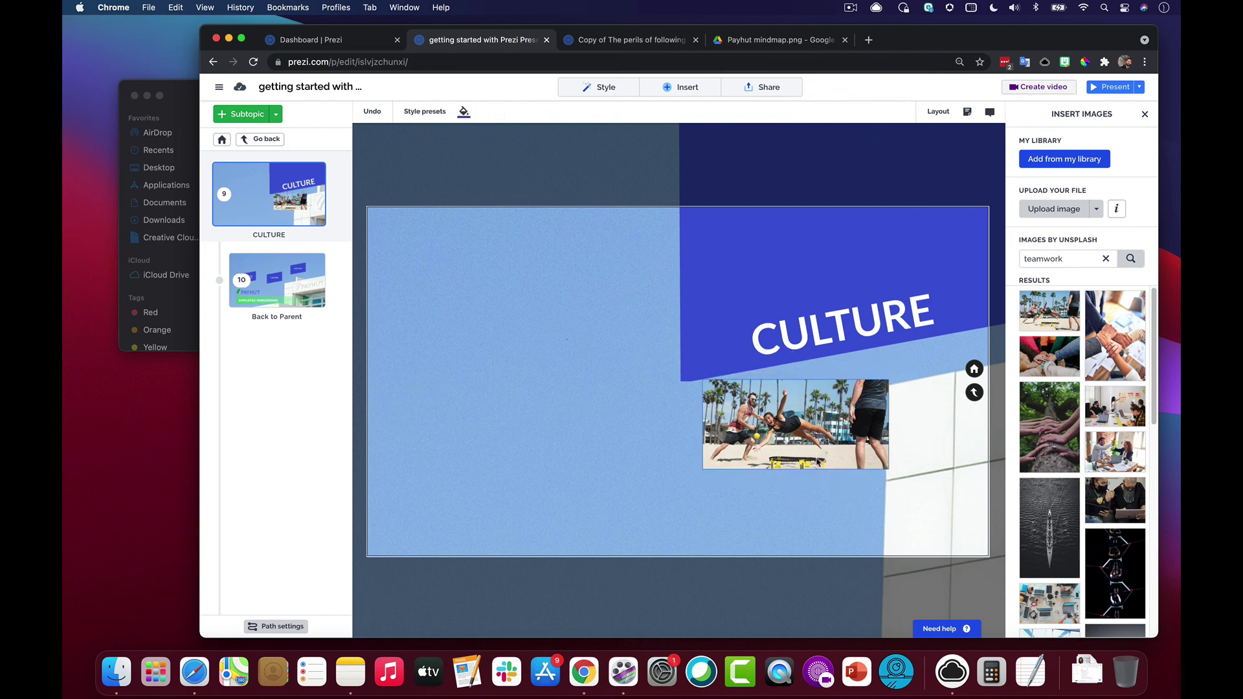
{"action": "left_click_drag", "start_coordinate": [886, 467], "coordinate": [974, 511]}
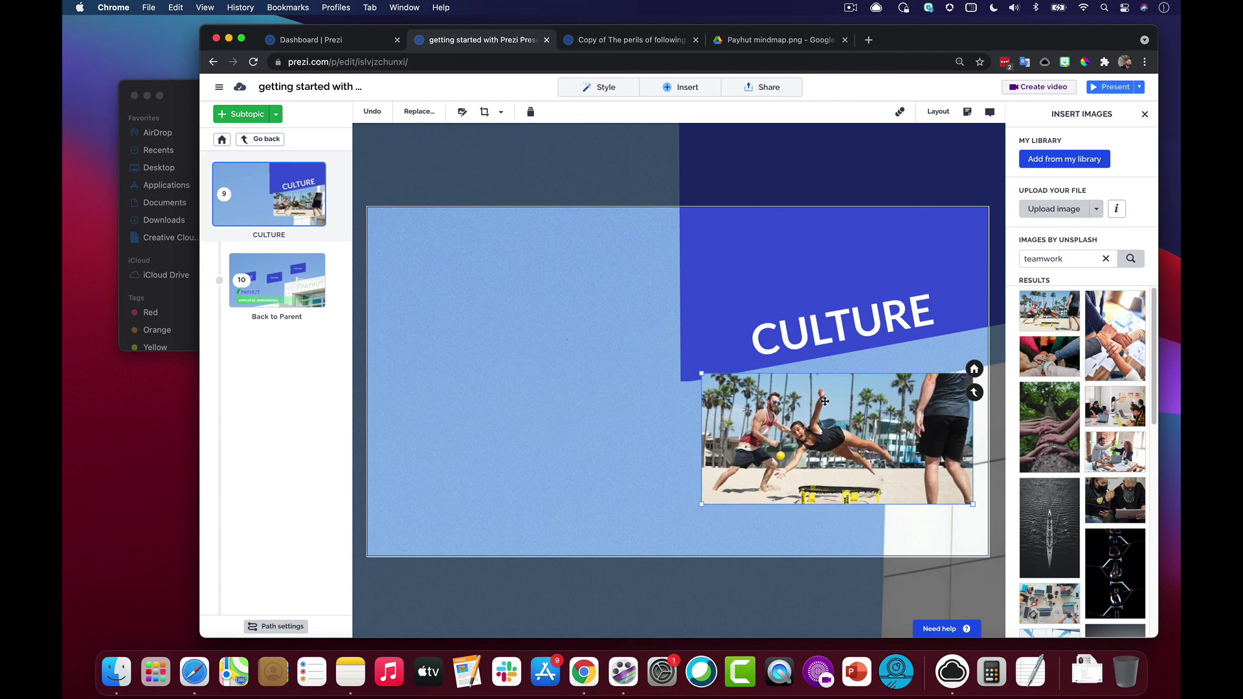
- Rotate the beach photo to follow the sign's slanted edge, position it beneath CULTURE and enlarge it past the topic's right edge
{"action": "left_click_drag", "start_coordinate": [697, 373], "coordinate": [666, 398]}
{"action": "left_click_drag", "start_coordinate": [825, 371], "coordinate": [832, 329]}
{"action": "left_click_drag", "start_coordinate": [865, 467], "coordinate": [866, 463]}
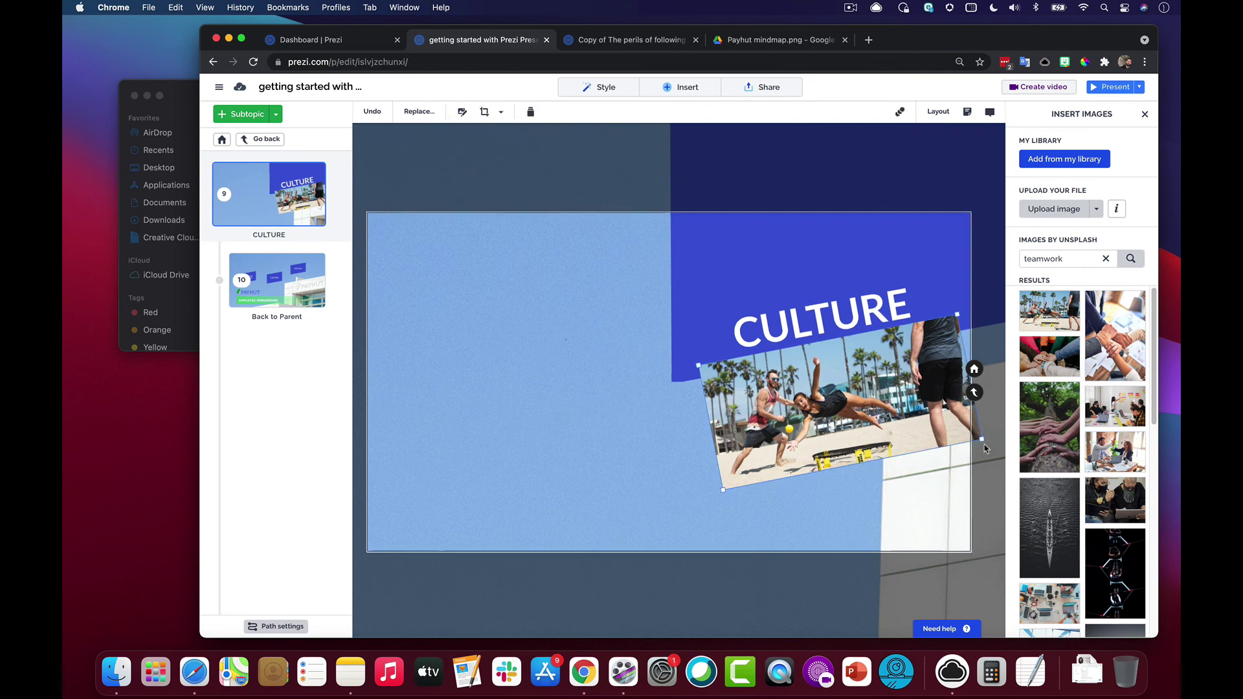
{"action": "left_click_drag", "start_coordinate": [982, 439], "coordinate": [1027, 452]}
{"action": "left_click", "coordinate": [880, 527]}
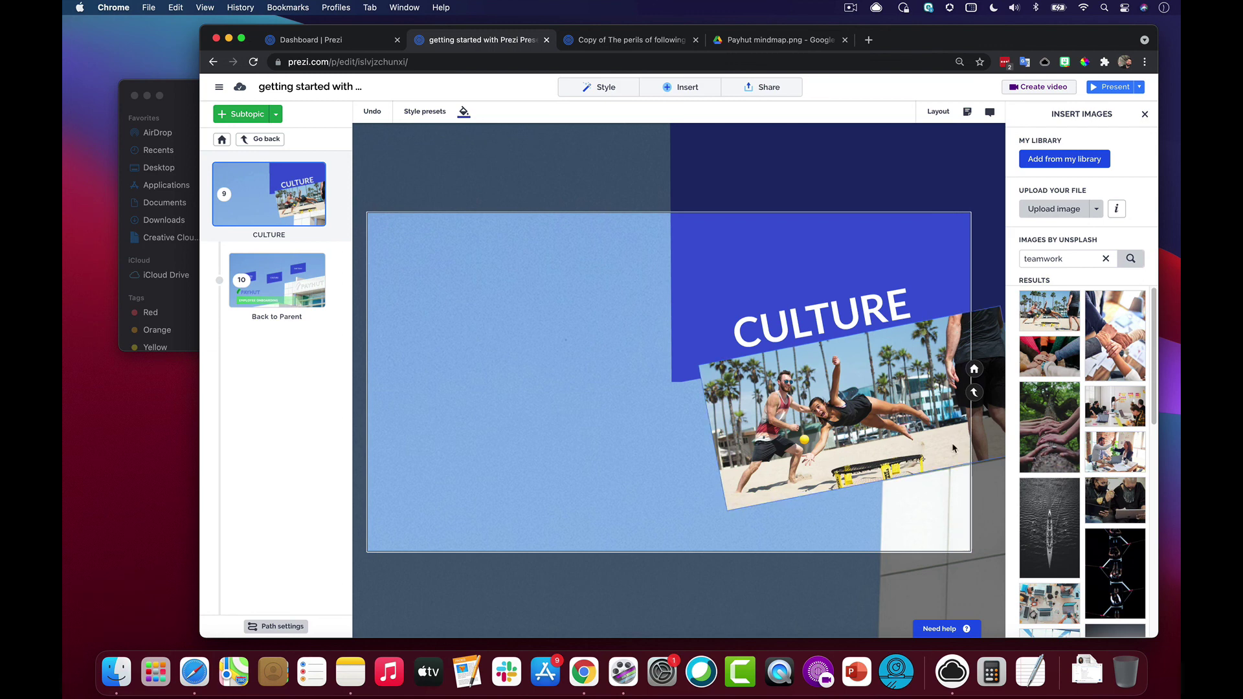
{"action": "left_click", "coordinate": [940, 371]}
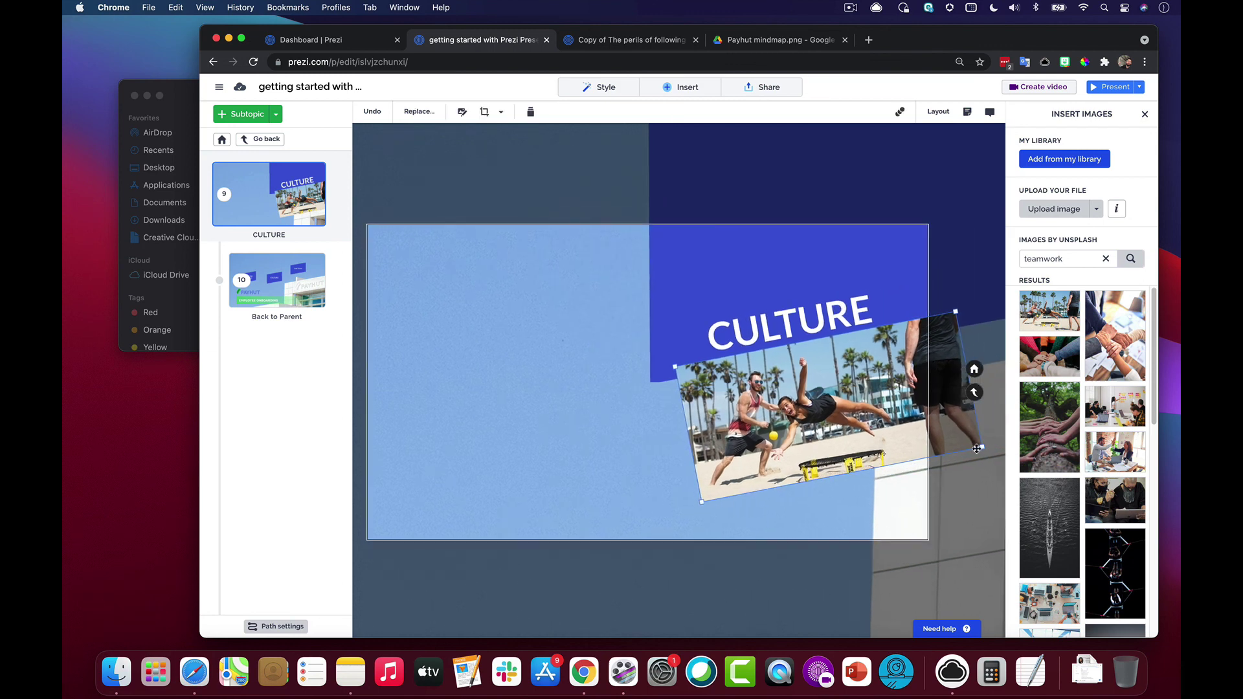
{"action": "left_click_drag", "start_coordinate": [979, 449], "coordinate": [961, 444]}
{"action": "left_click", "coordinate": [622, 384]}
{"action": "left_click", "coordinate": [1144, 114]}
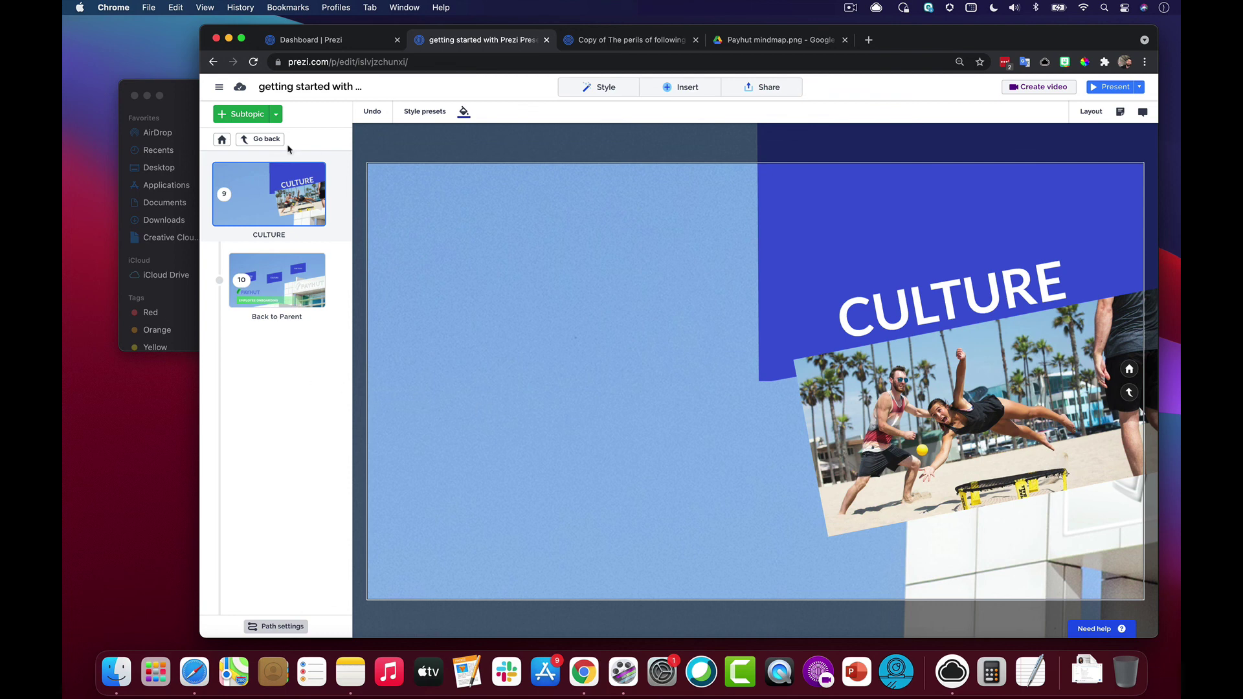
- Add a subtopic to the Culture topic, zoom into it to view its content and return to the Culture overview
{"action": "left_click", "coordinate": [225, 117]}
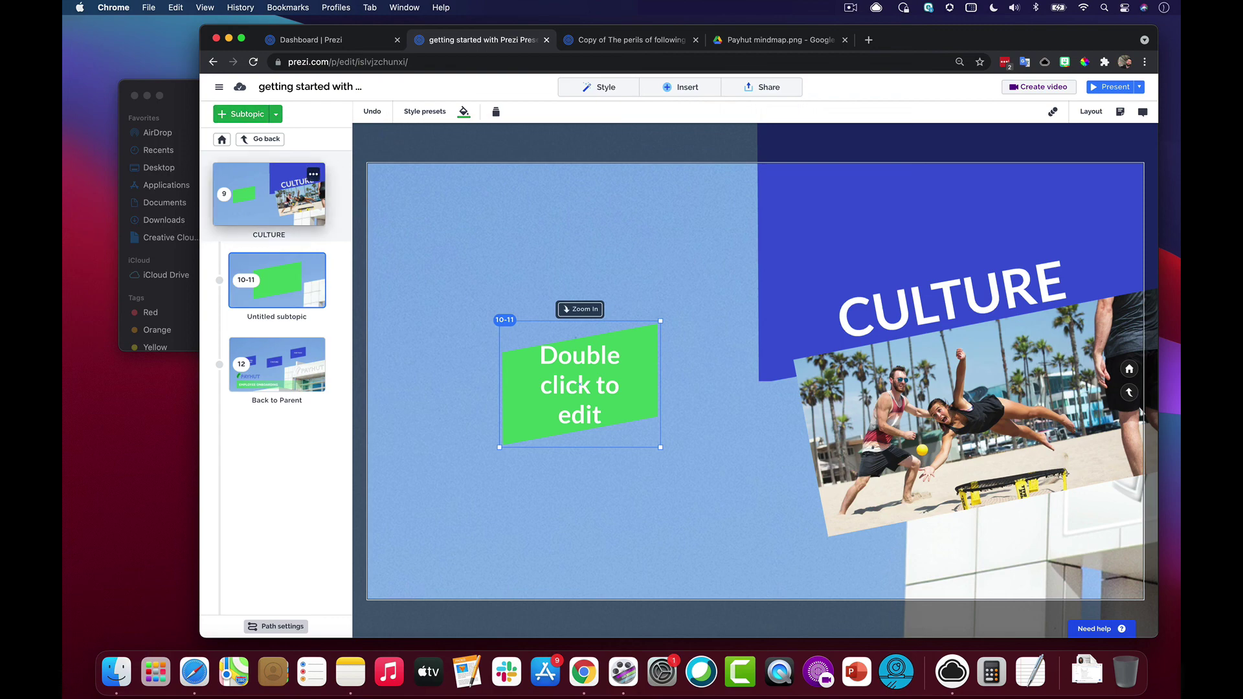
{"action": "left_click", "coordinate": [621, 388]}
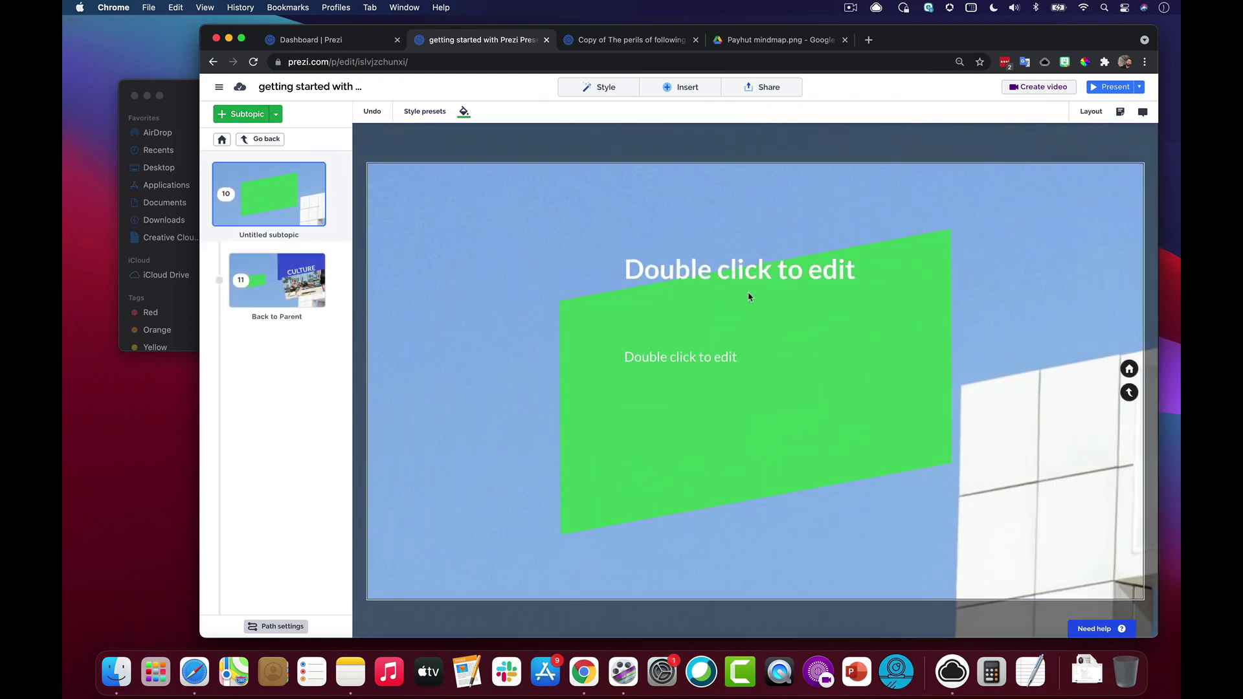
{"action": "scroll", "coordinate": [749, 297], "scroll_direction": "down", "scroll_amount": 5}
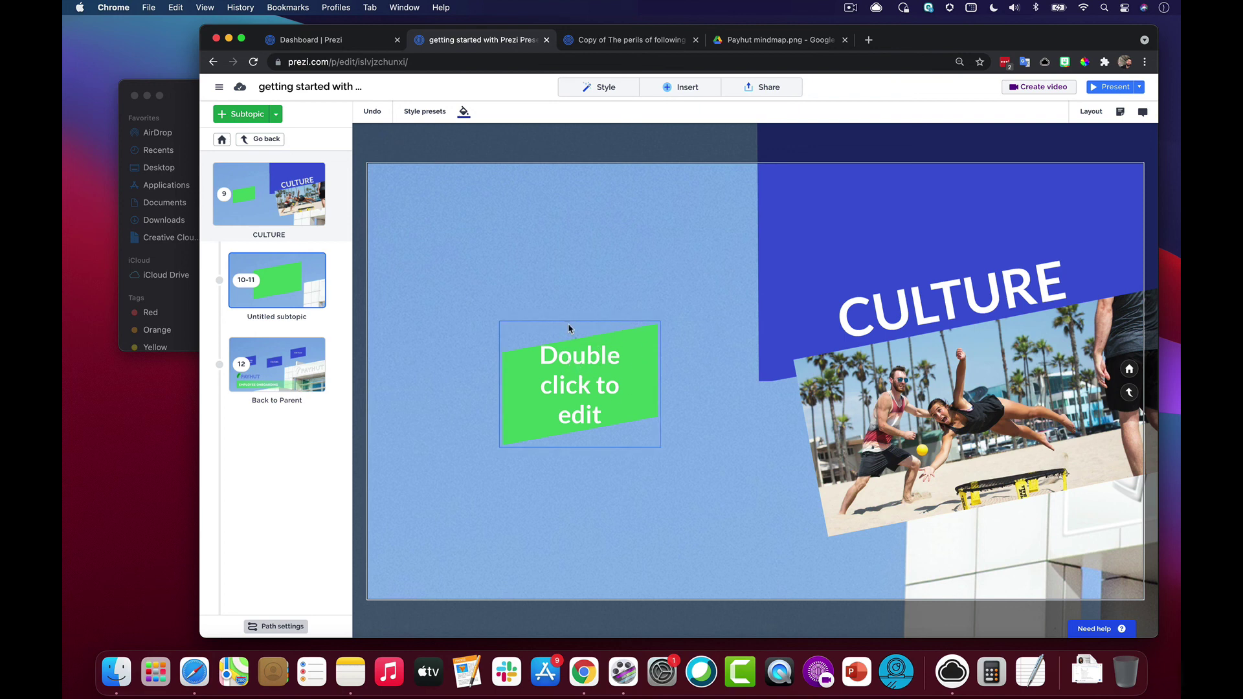
- Delete the placeholder text and the green shape from the new subtopic's cover using advanced topic editing
{"action": "right_click", "coordinate": [581, 363]}
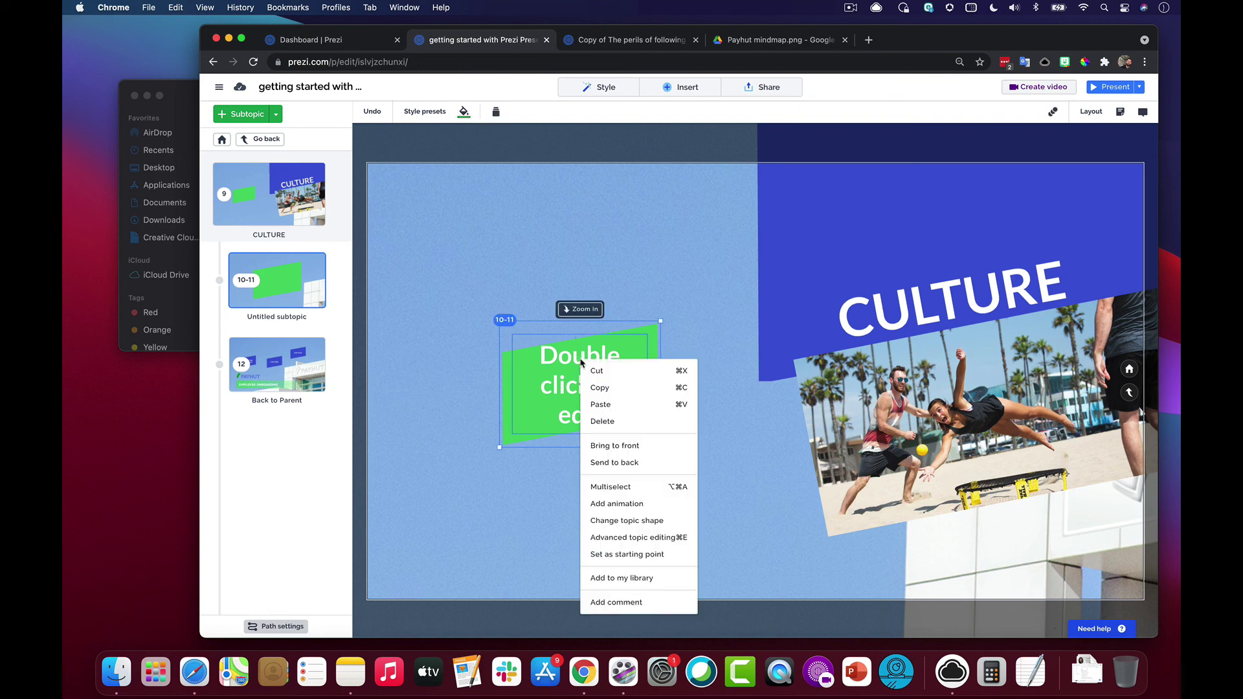
{"action": "left_click", "coordinate": [634, 542]}
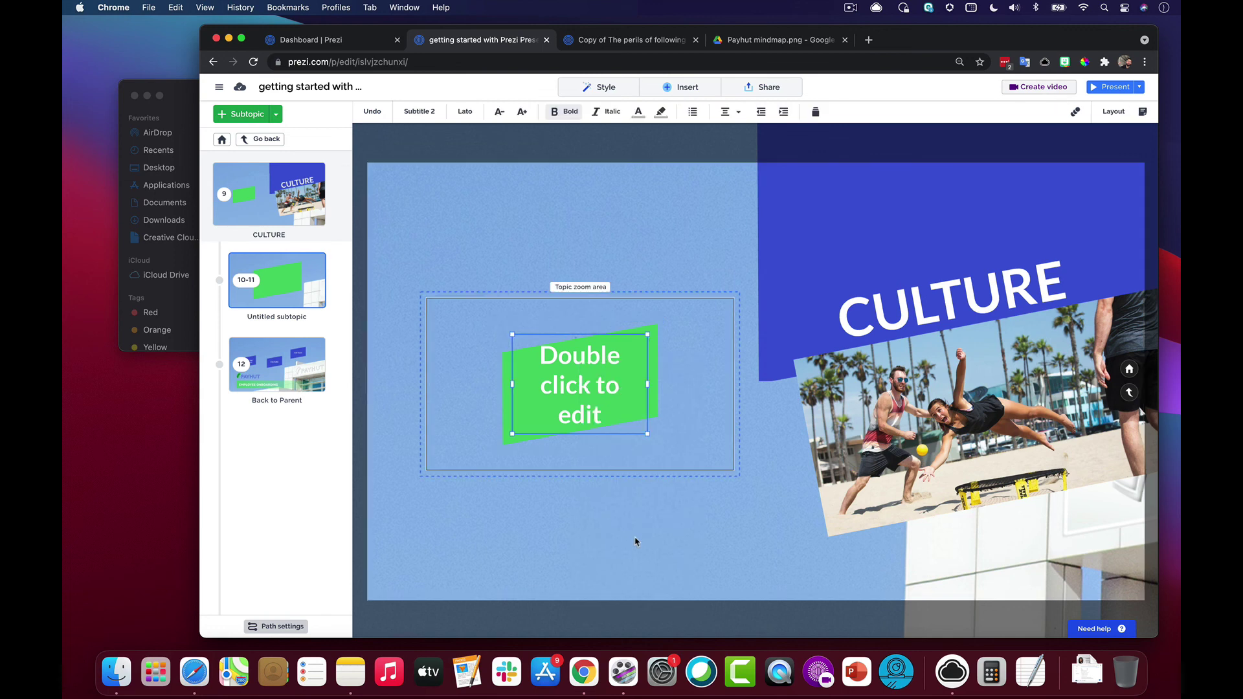
{"action": "right_click", "coordinate": [597, 356]}
{"action": "left_click", "coordinate": [632, 436]}
{"action": "left_click", "coordinate": [597, 375]}
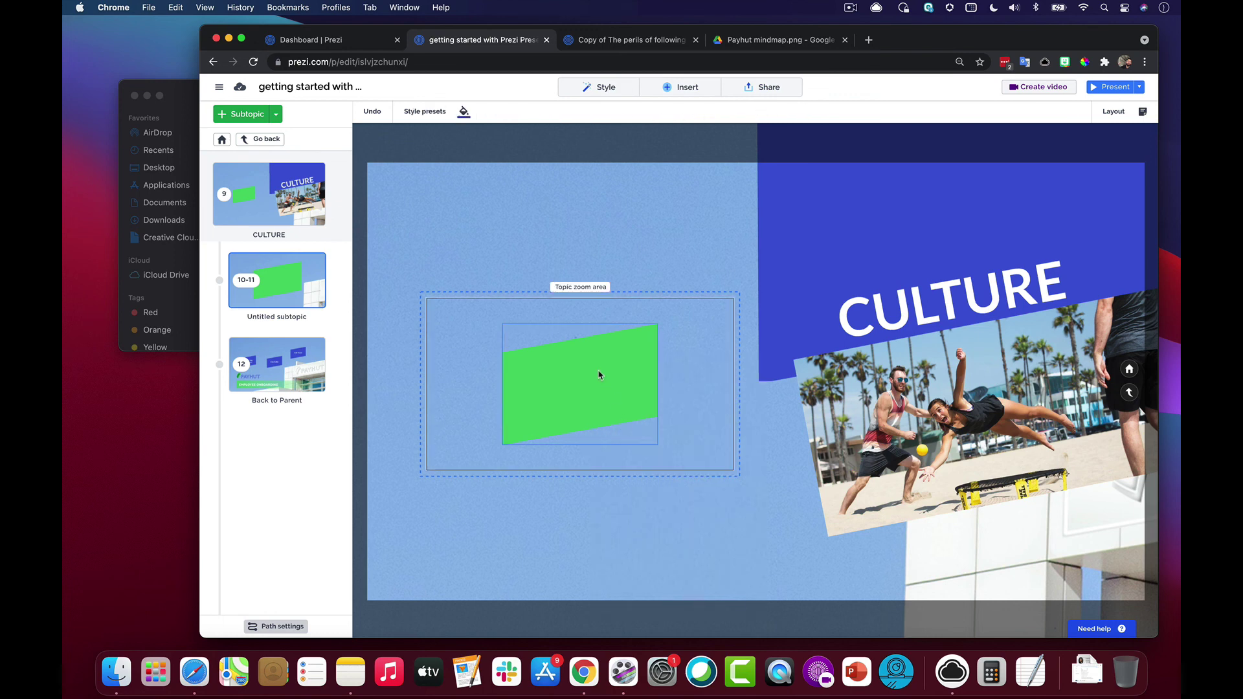
{"action": "right_click", "coordinate": [597, 370]}
{"action": "left_click", "coordinate": [636, 447]}
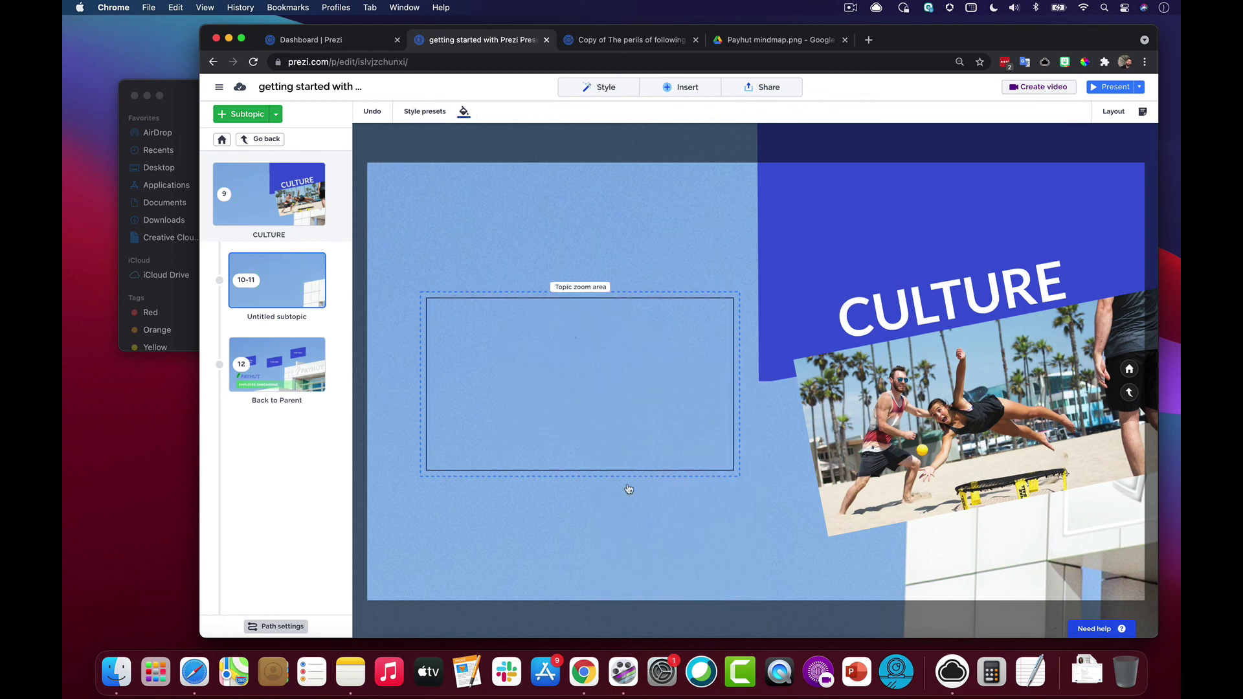
{"action": "left_click", "coordinate": [625, 523]}
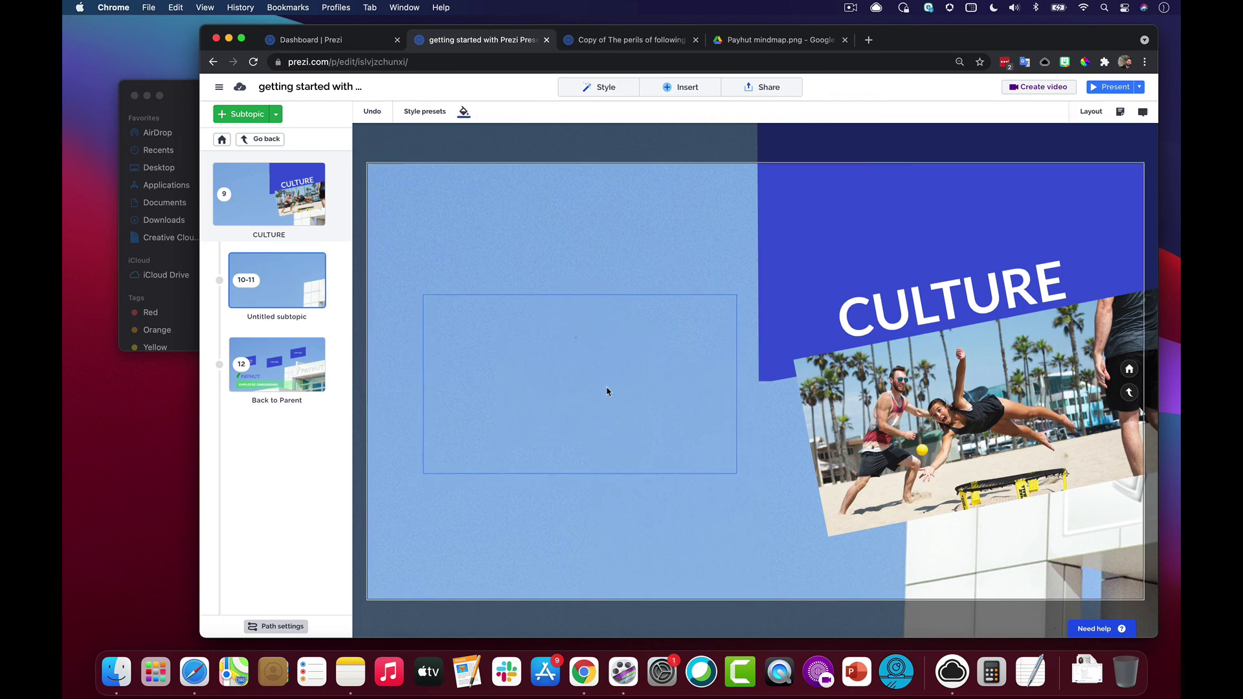
- Preview the coverless subtopic in presentation mode, return to editing and move the subtopic higher in the blue sky area
{"action": "left_click", "coordinate": [1112, 86]}
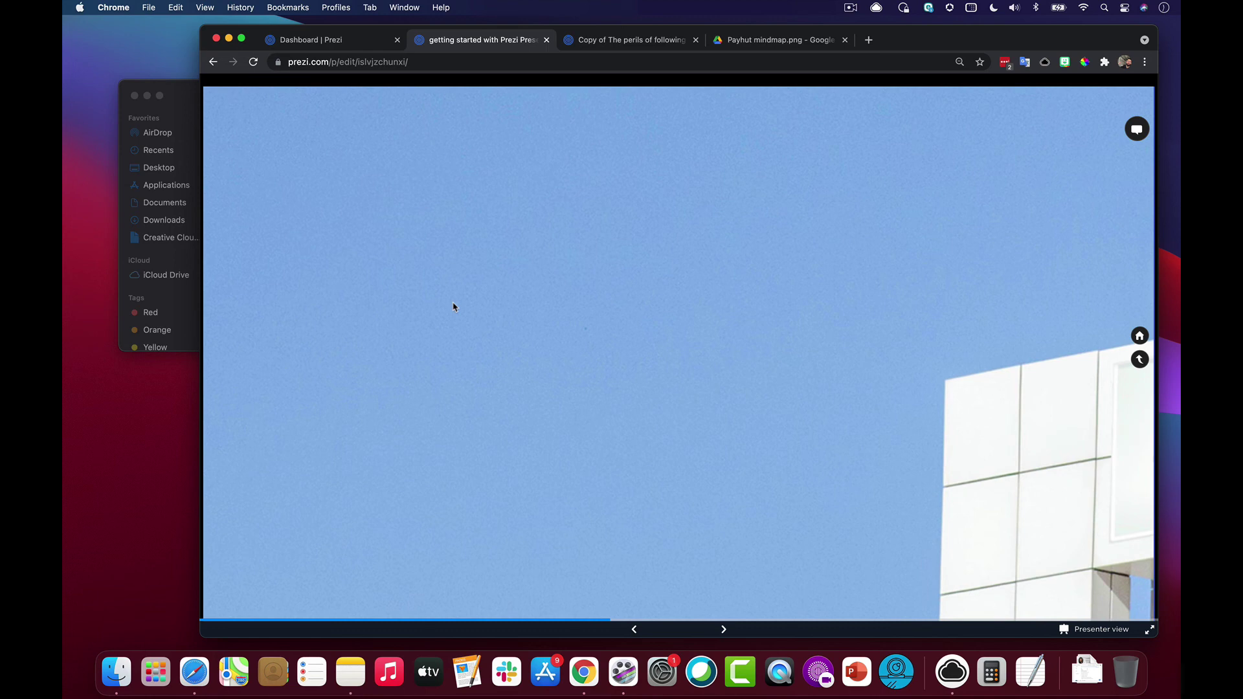
{"action": "key", "text": "Escape"}
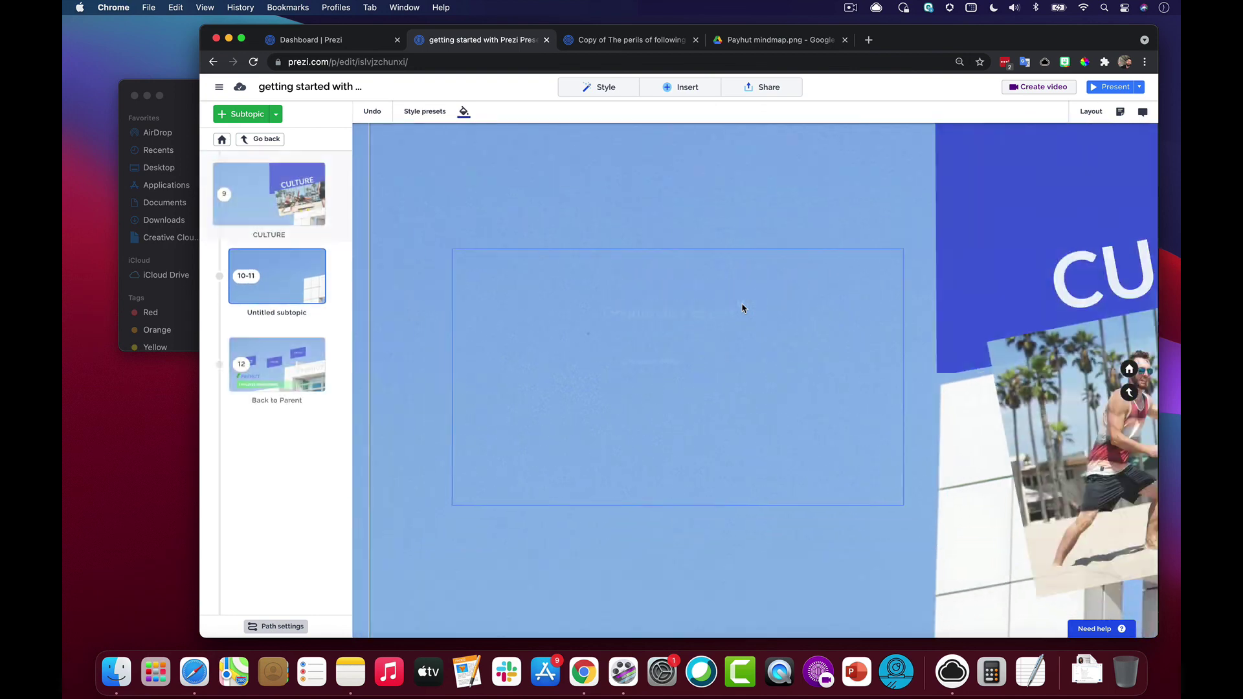
{"action": "left_click_drag", "start_coordinate": [627, 361], "coordinate": [632, 285]}
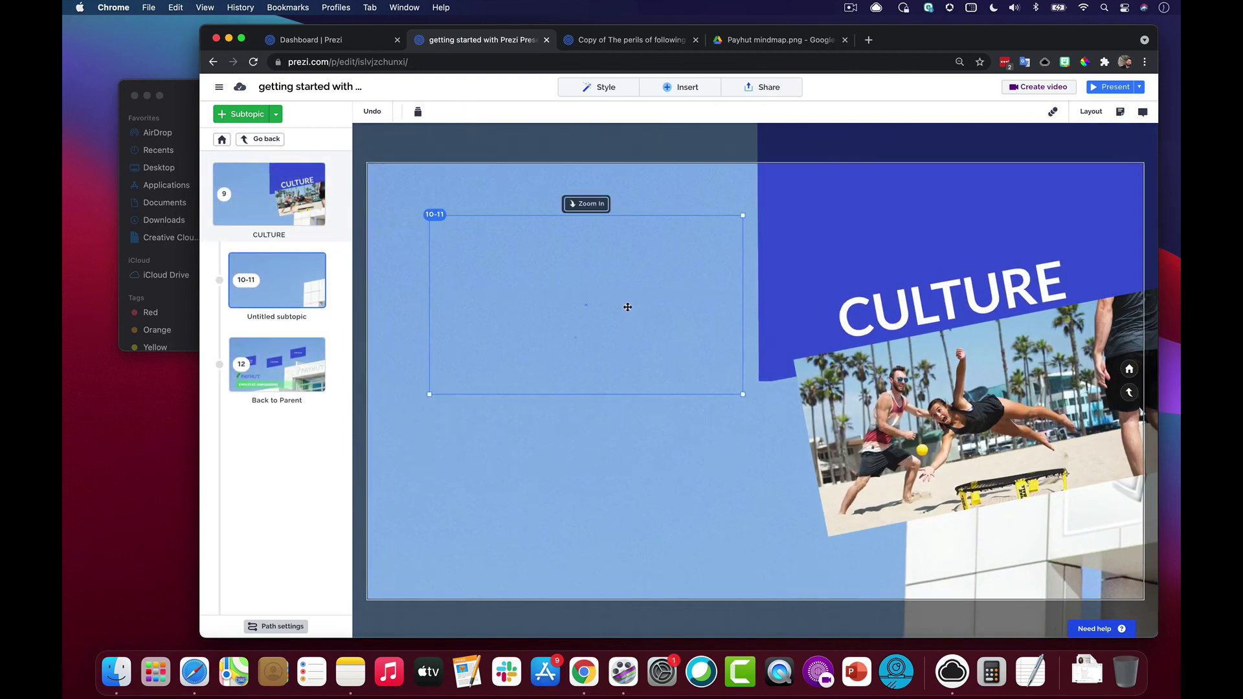
- Upload social impact_circle.png into the subtopic's cover with advanced topic editing, enlarge it and place it at the cover's upper left
{"action": "right_click", "coordinate": [549, 265]}
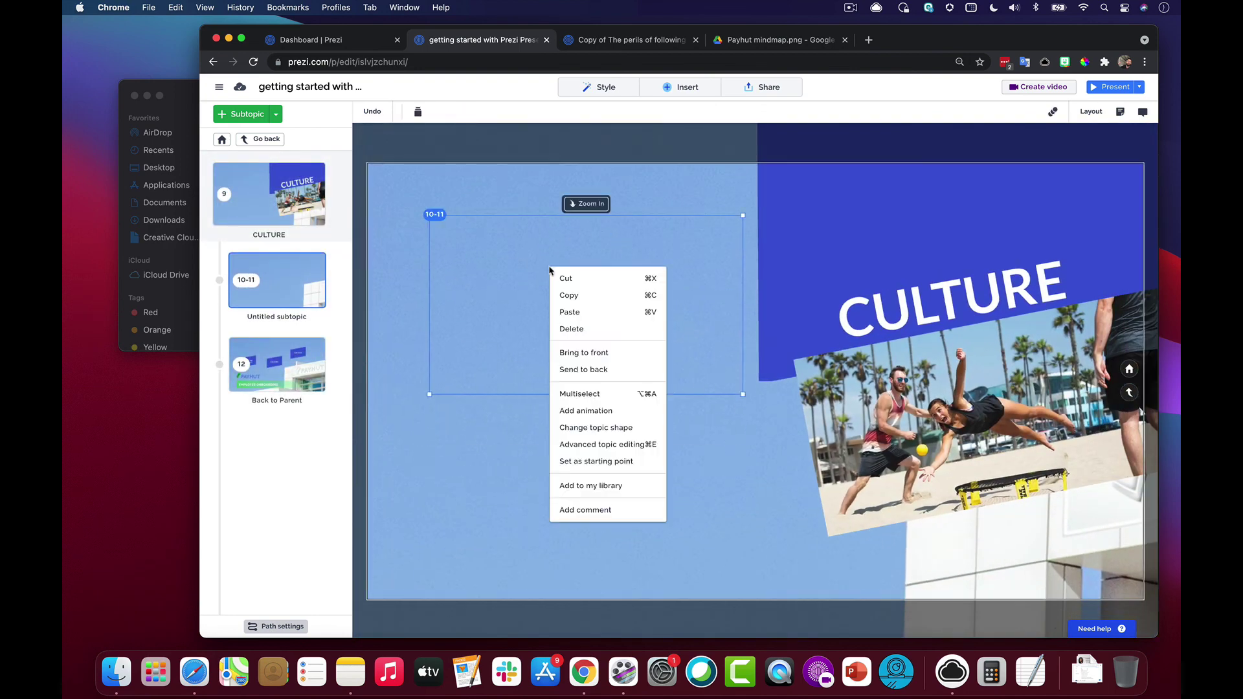
{"action": "left_click", "coordinate": [611, 443]}
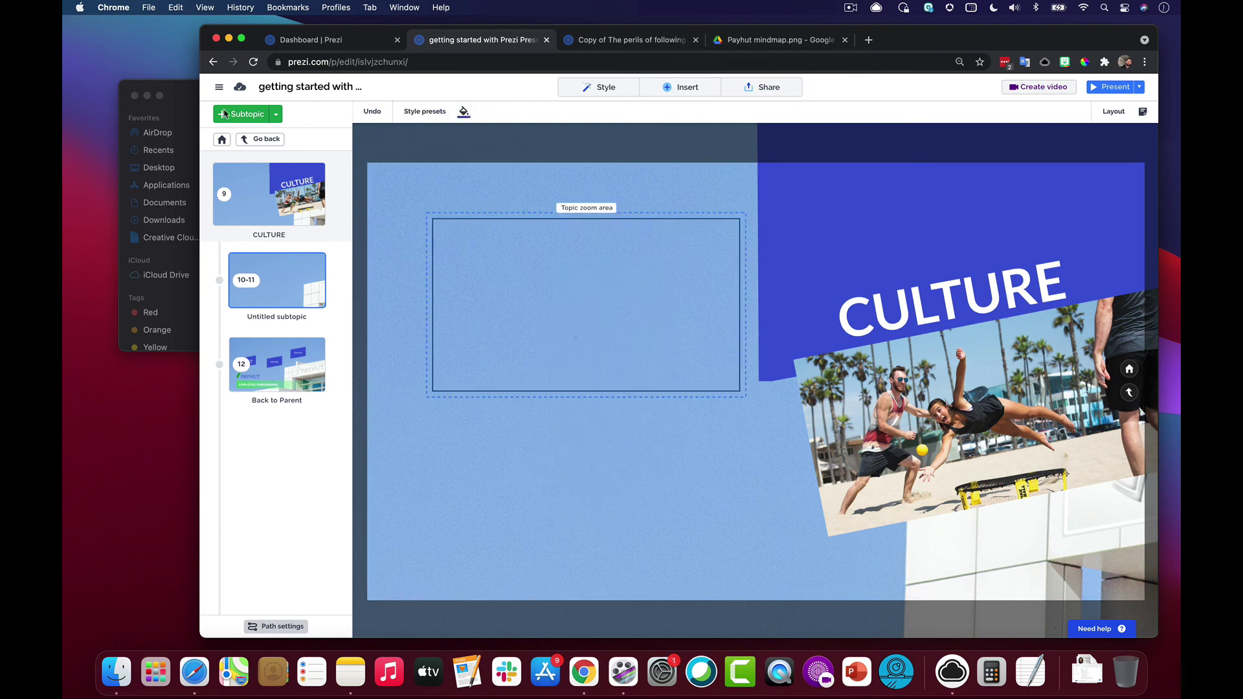
{"action": "left_click", "coordinate": [672, 92]}
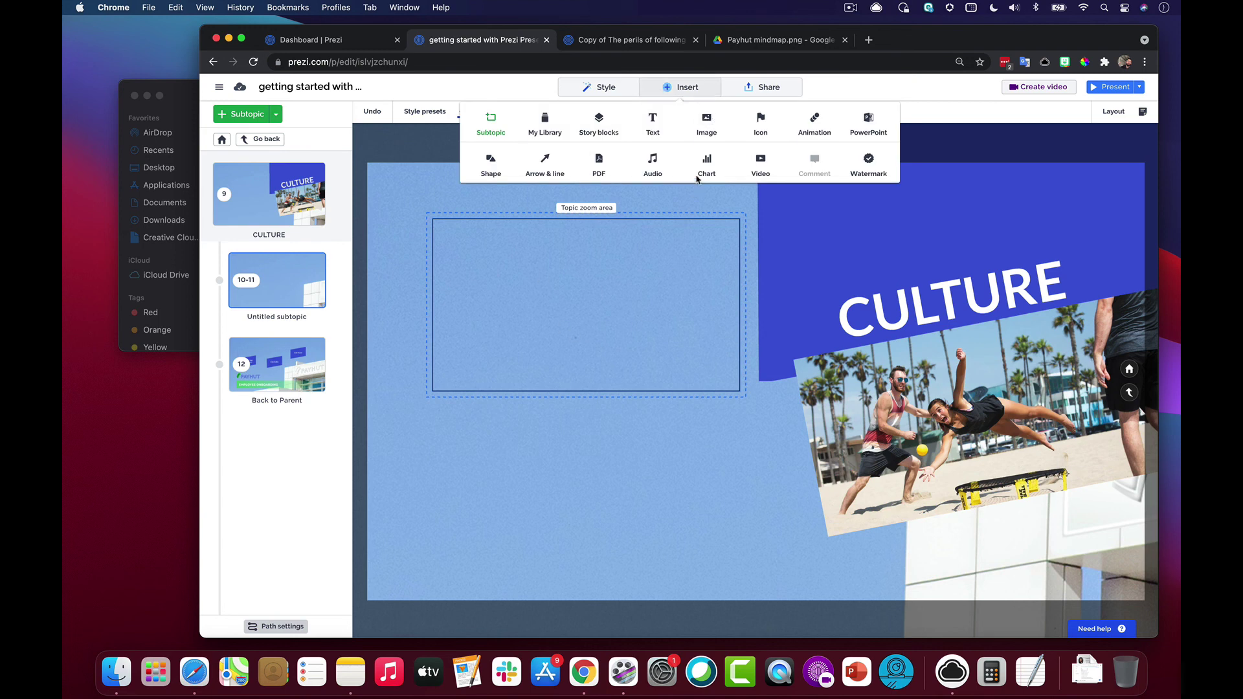
{"action": "left_click", "coordinate": [709, 121]}
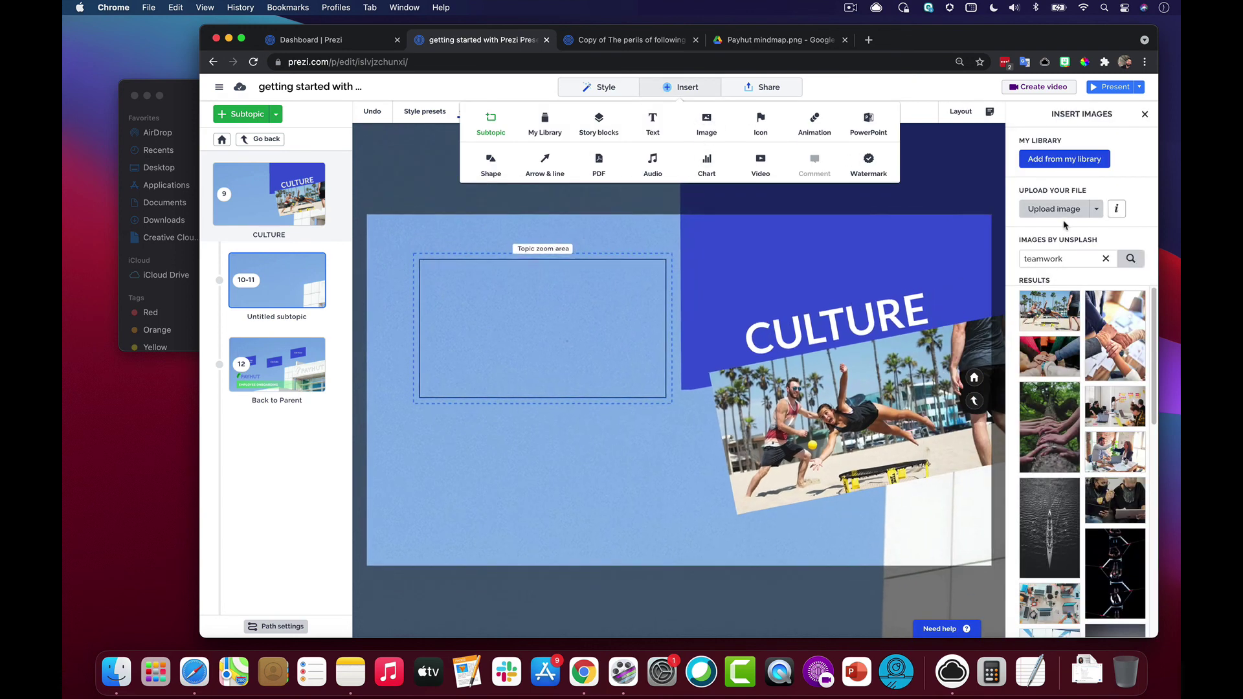
{"action": "left_click", "coordinate": [1021, 210]}
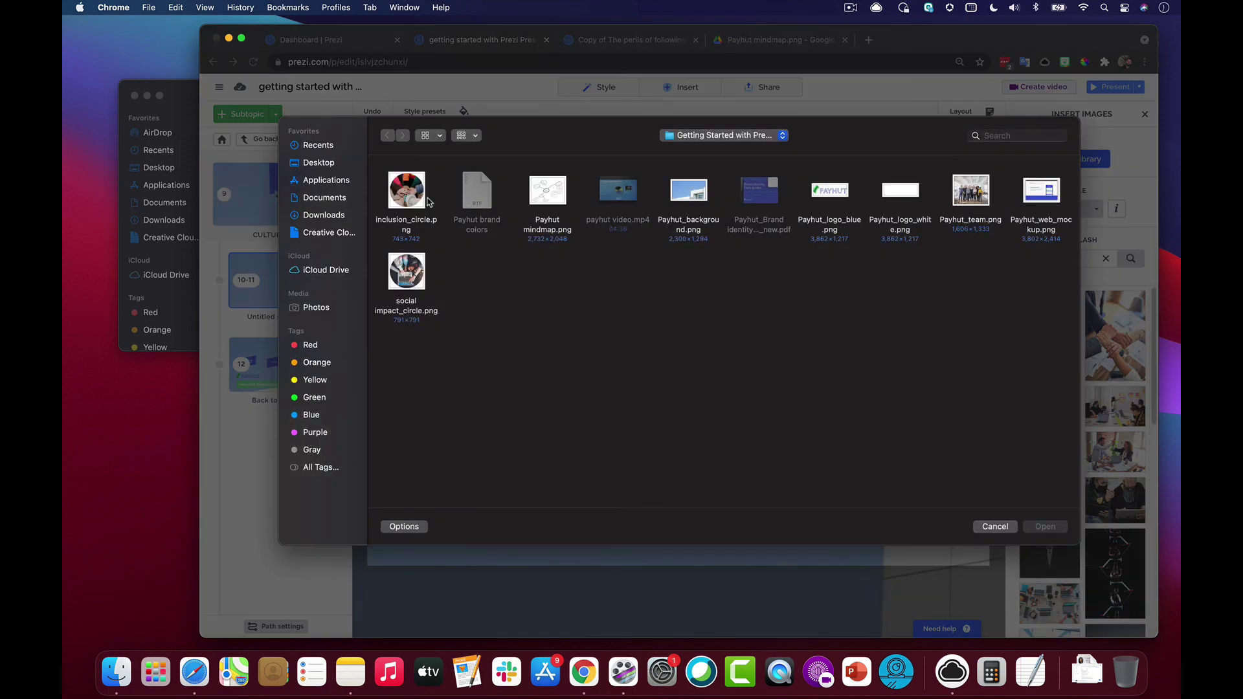
{"action": "left_click", "coordinate": [418, 272]}
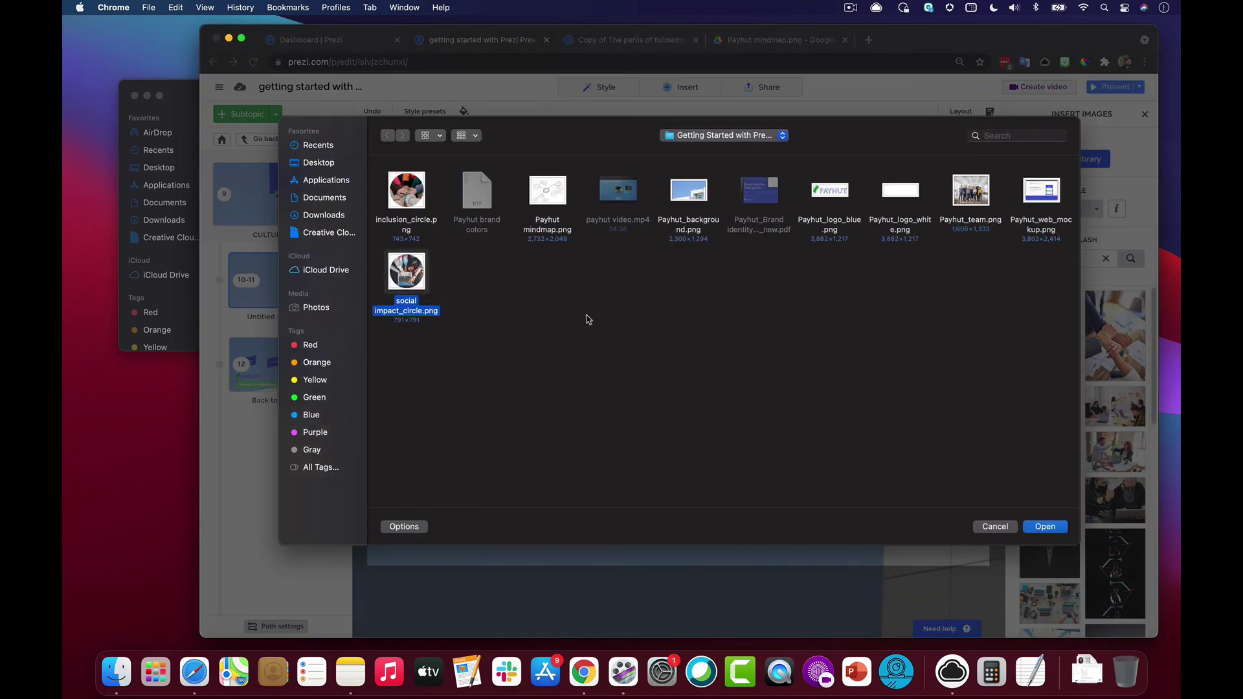
{"action": "left_click", "coordinate": [1056, 526]}
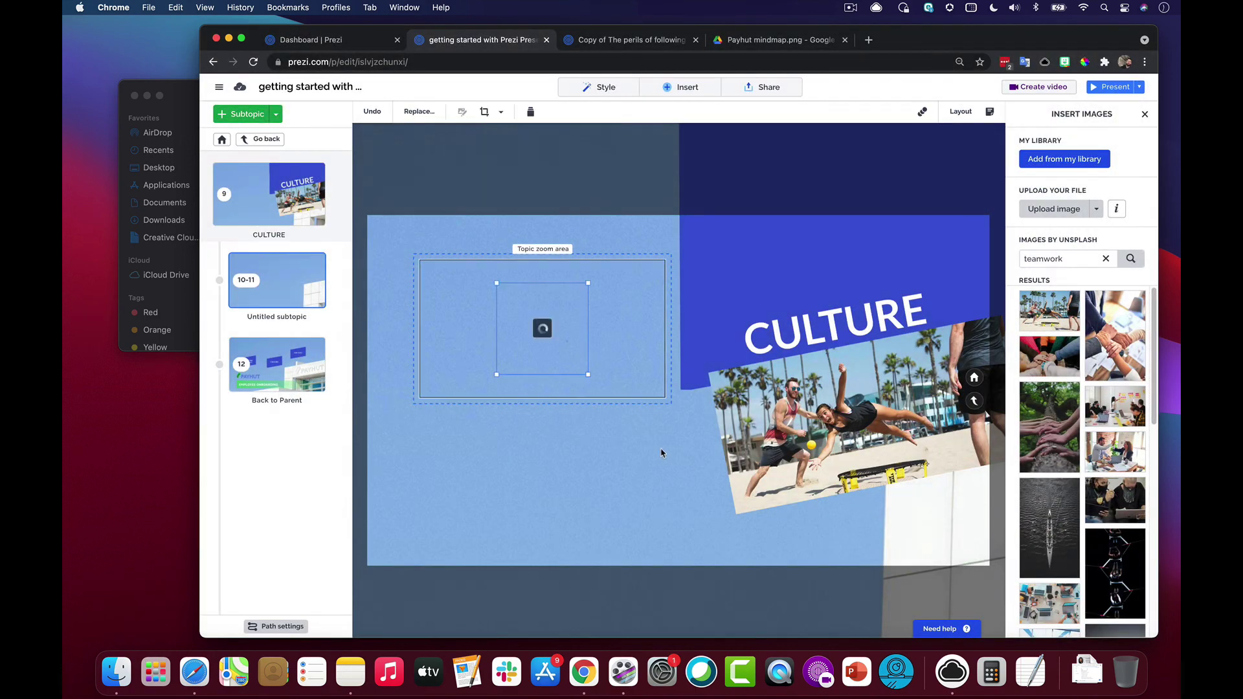
{"action": "mouse_move", "coordinate": [496, 283]}
{"action": "left_mouse_down"}
{"action": "mouse_move", "coordinate": [467, 254]}
{"action": "mouse_move", "coordinate": [494, 281]}
{"action": "mouse_move", "coordinate": [475, 279]}
{"action": "left_mouse_up"}
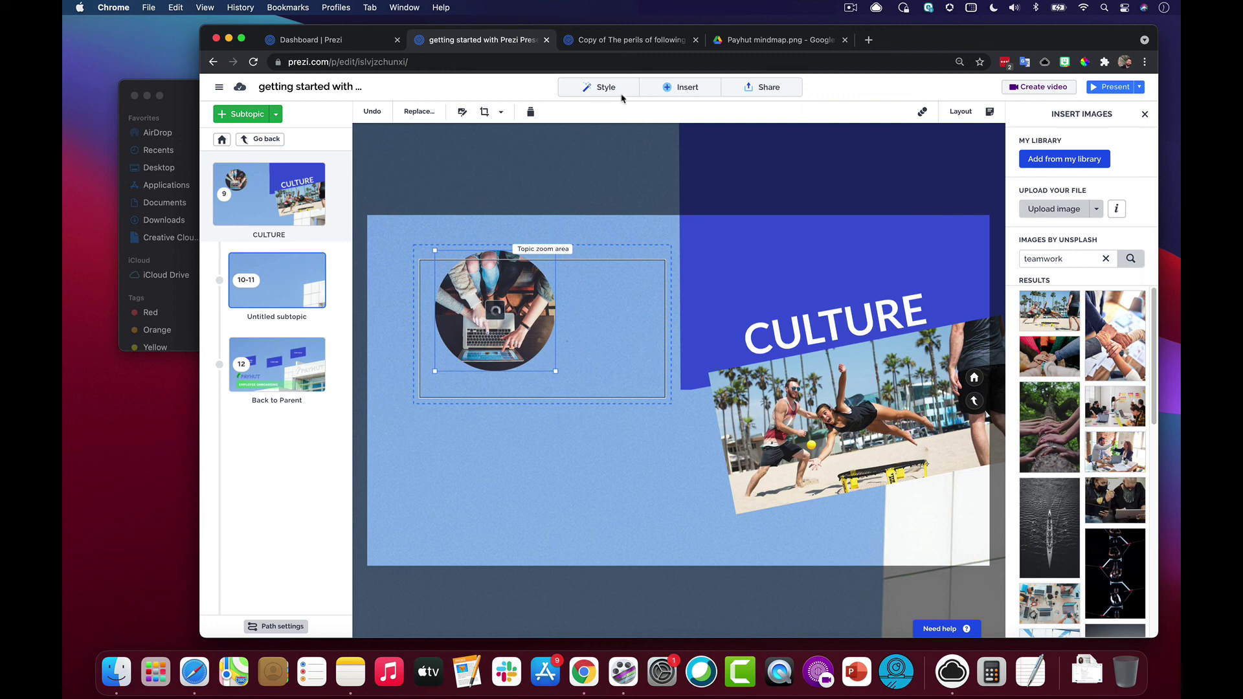
- Add the text "Social Impact" below the circular photo on the subtopic cover and enlarge it
{"action": "left_click", "coordinate": [676, 91]}
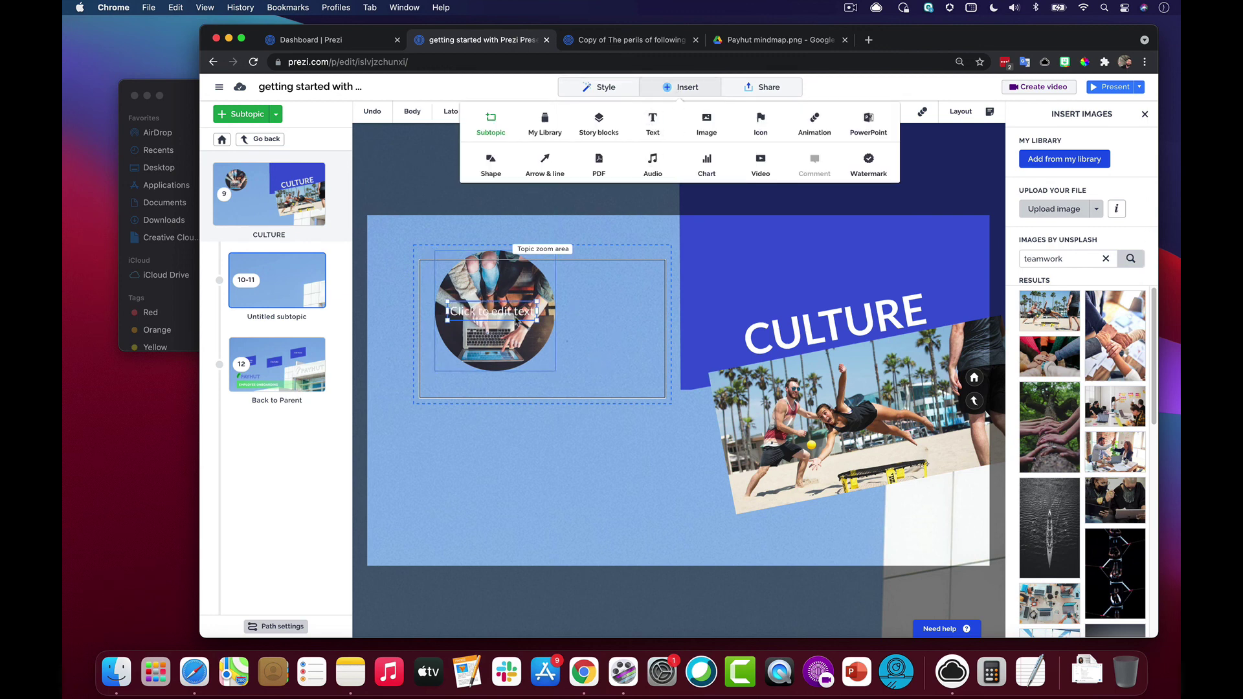
{"action": "left_click_drag", "start_coordinate": [502, 316], "coordinate": [548, 384]}
{"action": "left_click", "coordinate": [555, 402]}
{"action": "left_click", "coordinate": [548, 384]}
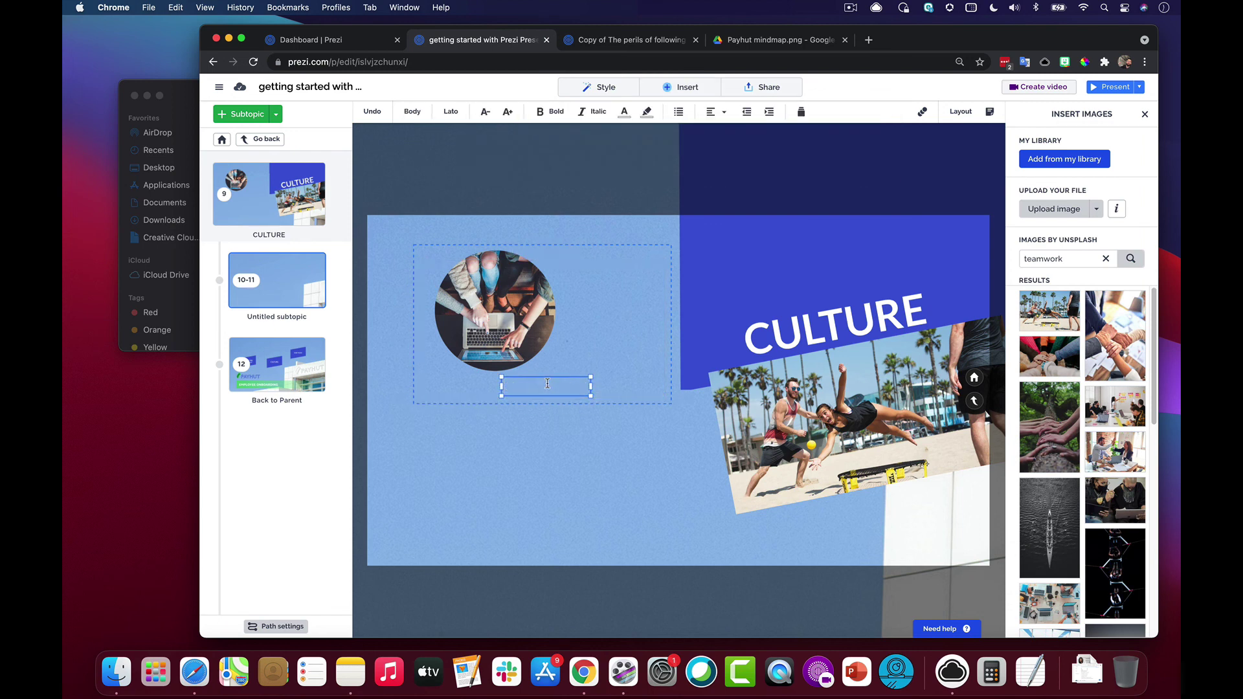
{"action": "type", "text": "Social Impact"}
{"action": "left_click_drag", "start_coordinate": [592, 388], "coordinate": [641, 360]}
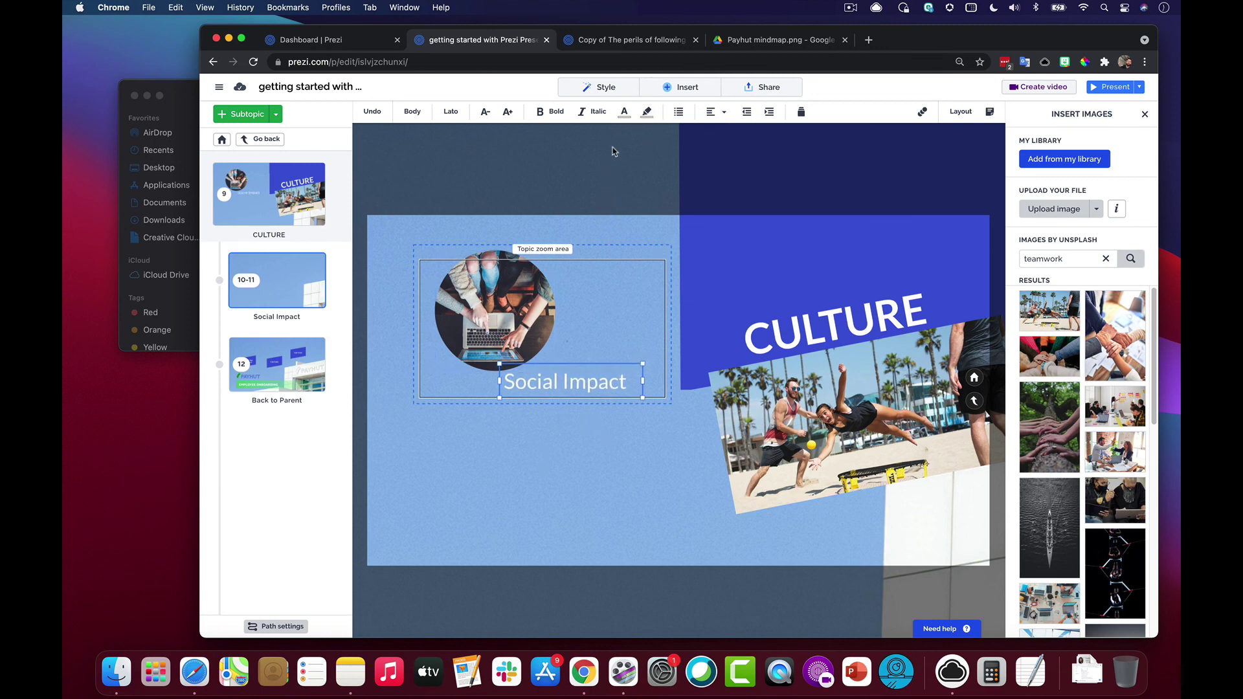
- Give the Social Impact label a slightly transparent bright green background with rounded corners and shift it left under the photo
{"action": "left_click", "coordinate": [647, 112]}
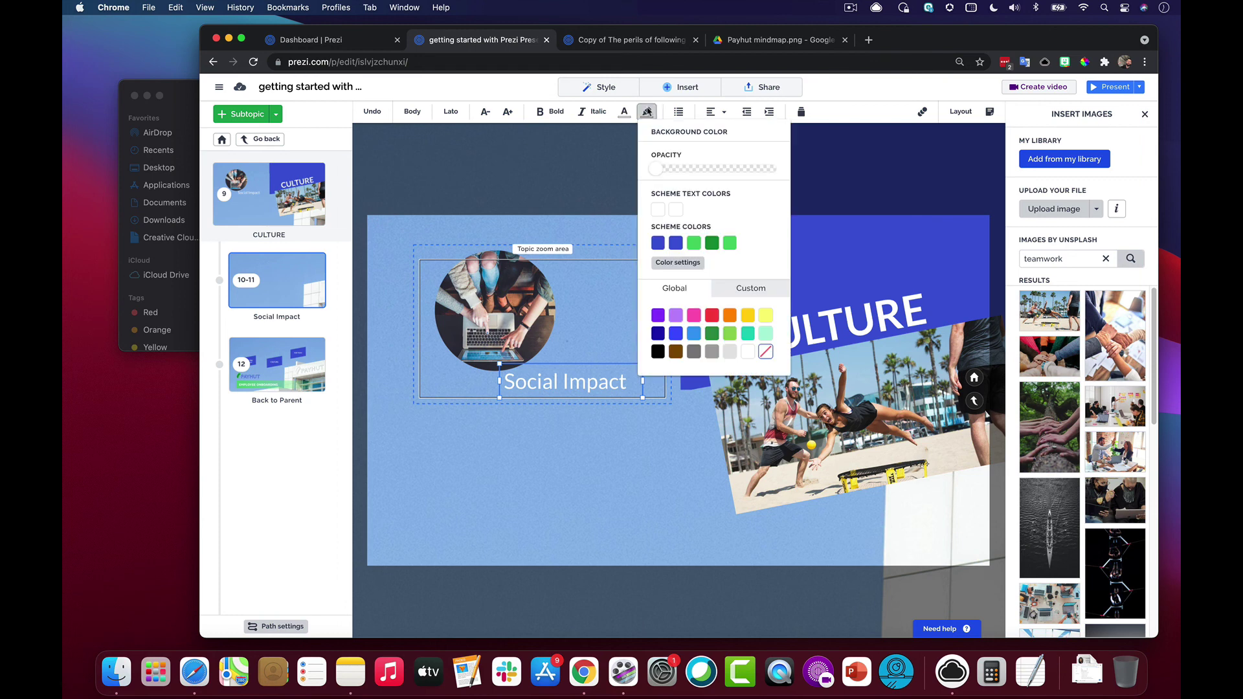
{"action": "left_click", "coordinate": [695, 245]}
{"action": "left_click_drag", "start_coordinate": [658, 398], "coordinate": [700, 396]}
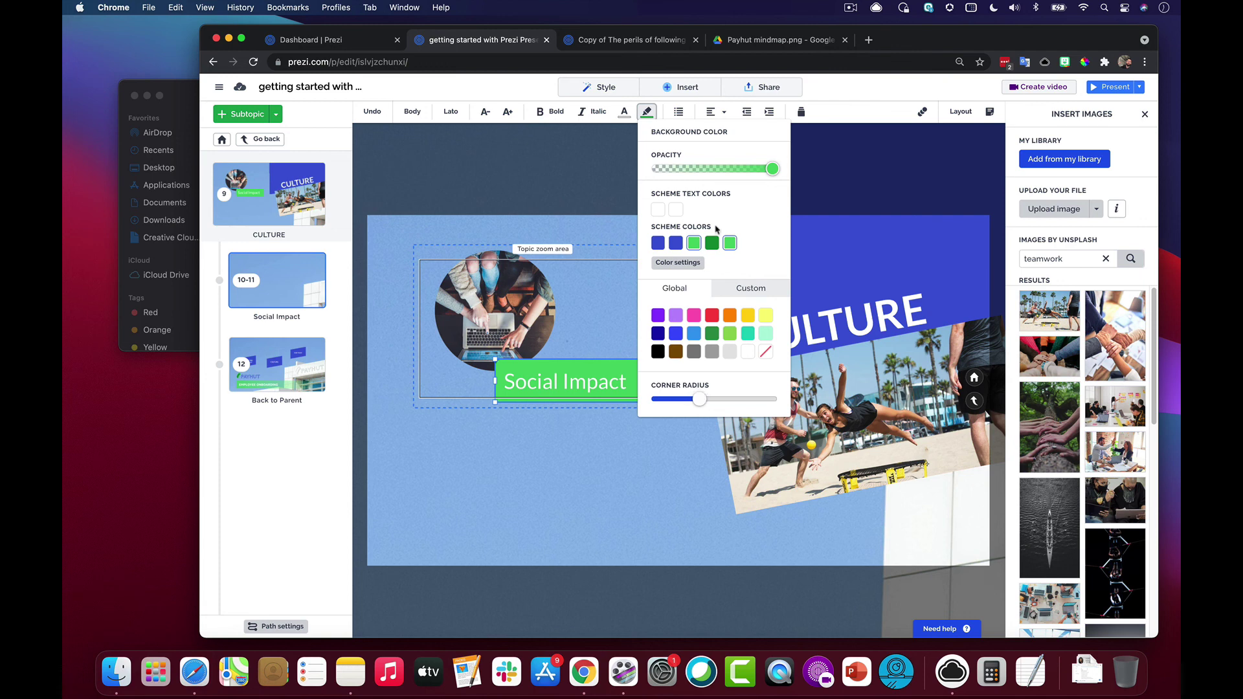
{"action": "left_click_drag", "start_coordinate": [772, 169], "coordinate": [754, 169]}
{"action": "left_click_drag", "start_coordinate": [536, 377], "coordinate": [518, 377]}
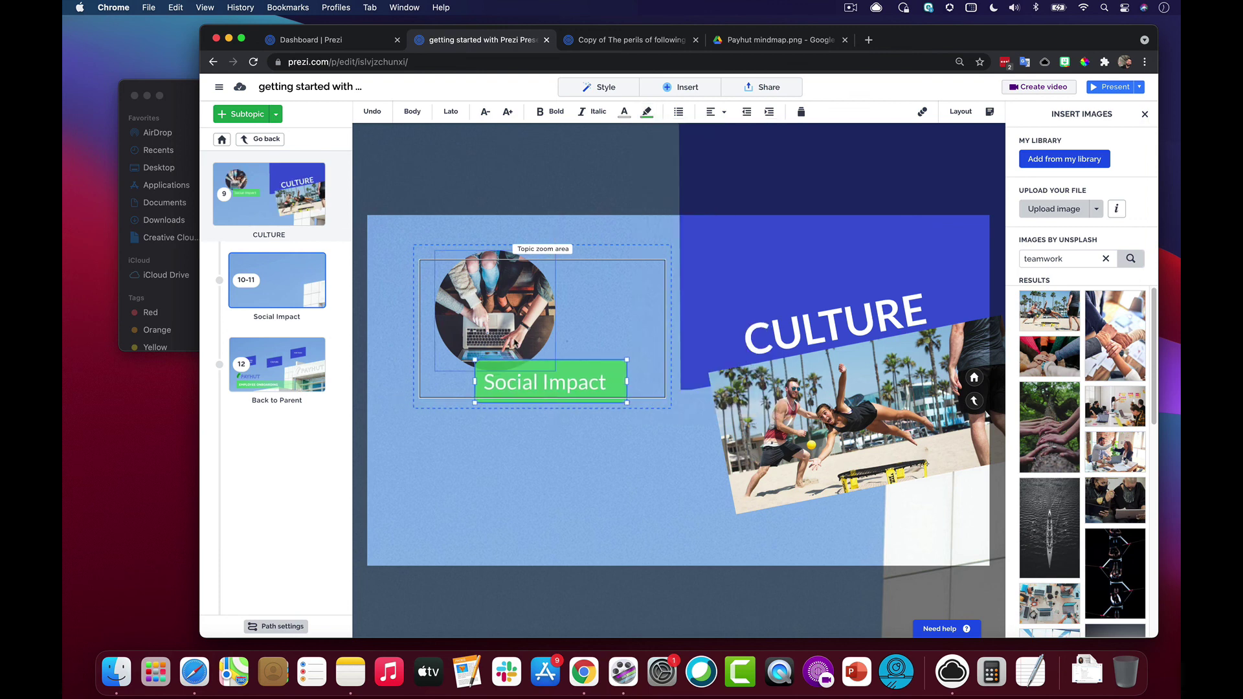
{"action": "left_click_drag", "start_coordinate": [565, 378], "coordinate": [557, 379]}
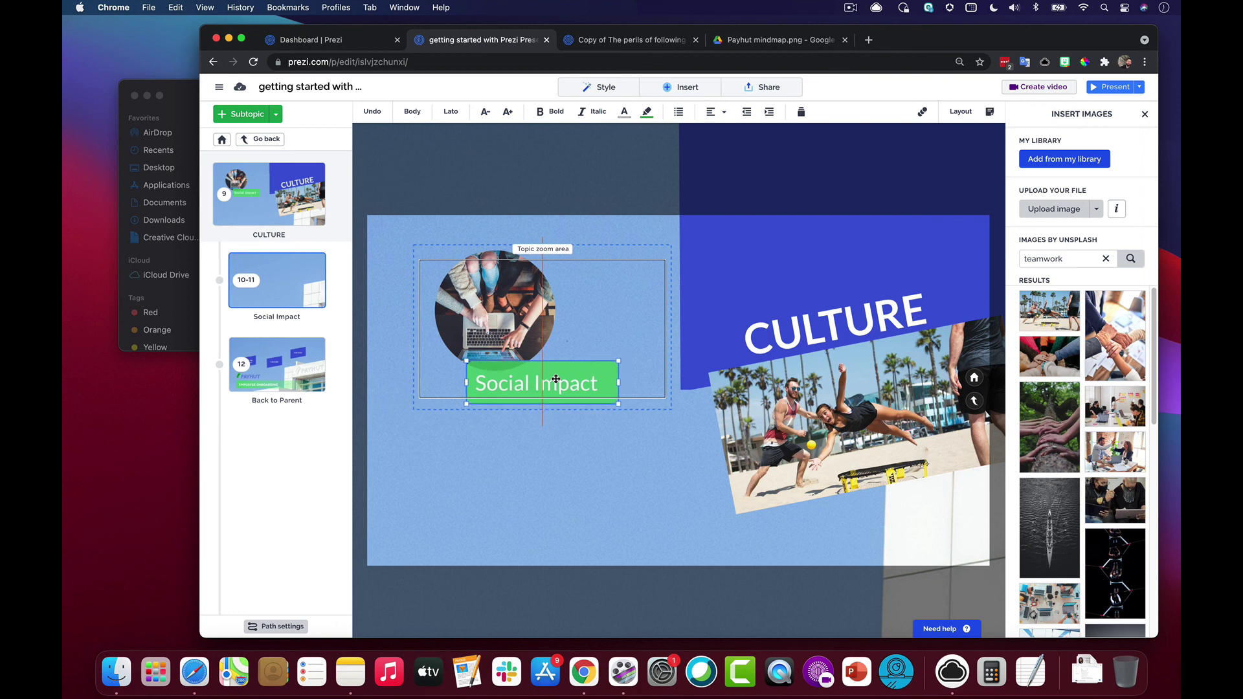
- Bring the circular photo in front of the Social Impact label and finish the advanced topic editing
{"action": "right_click", "coordinate": [519, 285]}
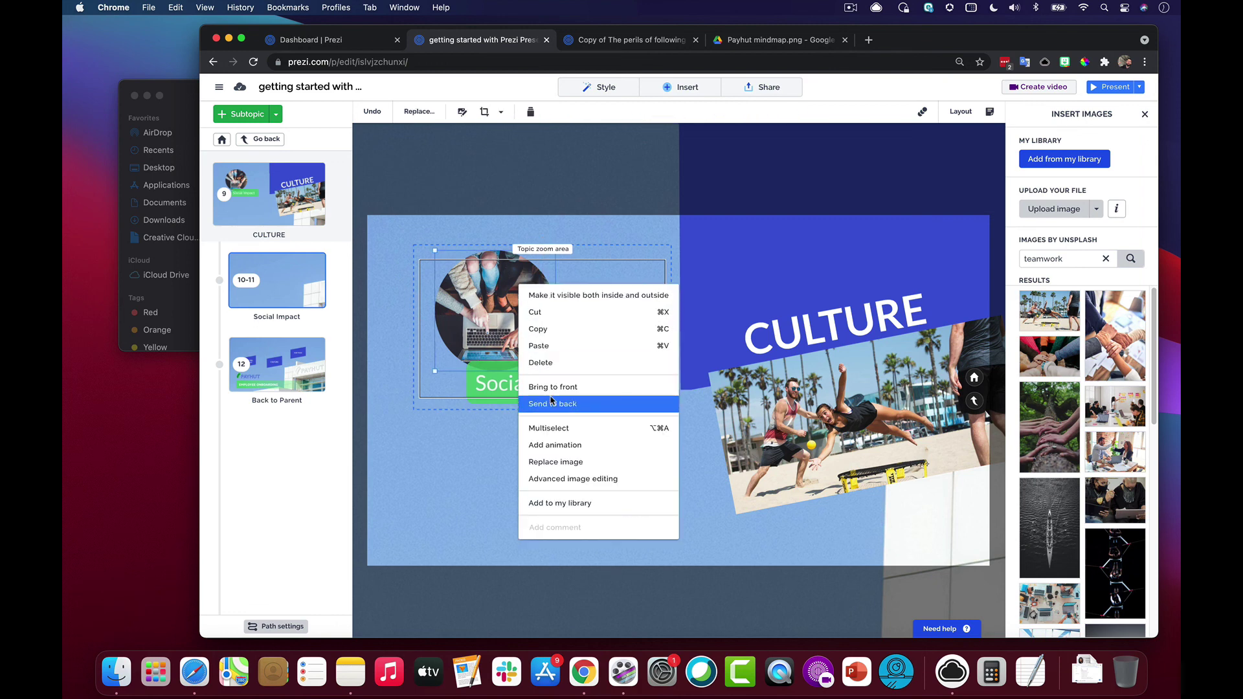
{"action": "left_click", "coordinate": [573, 388]}
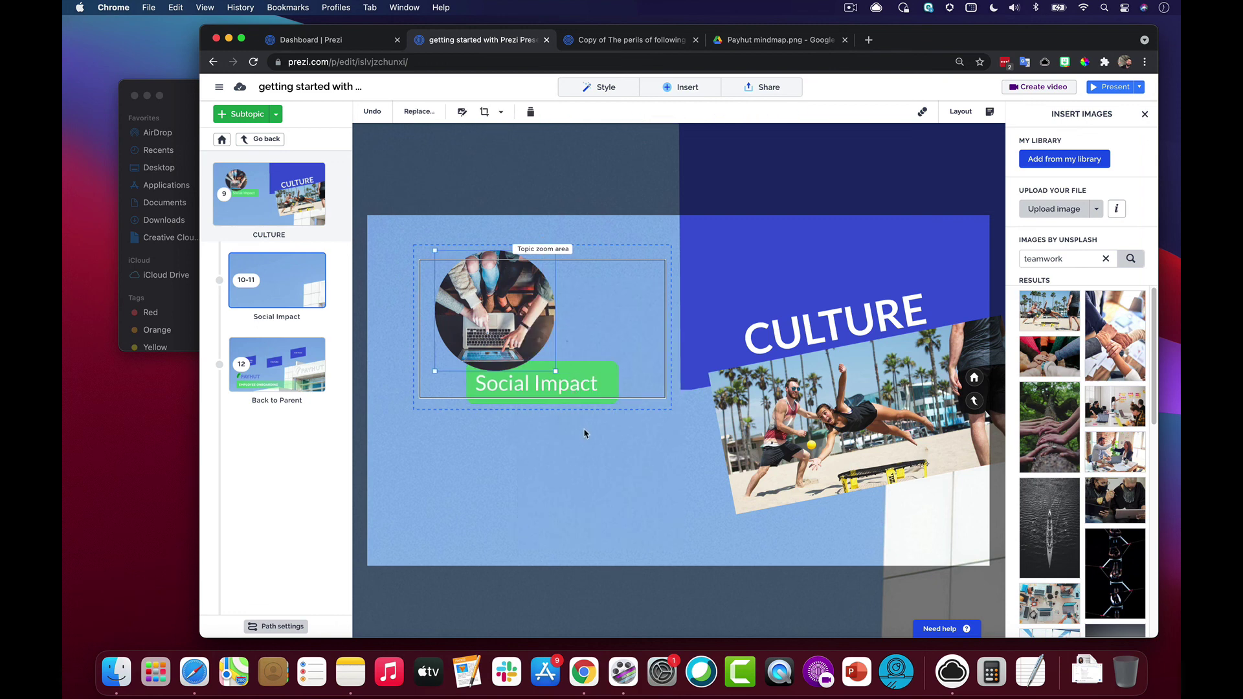
{"action": "left_click", "coordinate": [601, 437]}
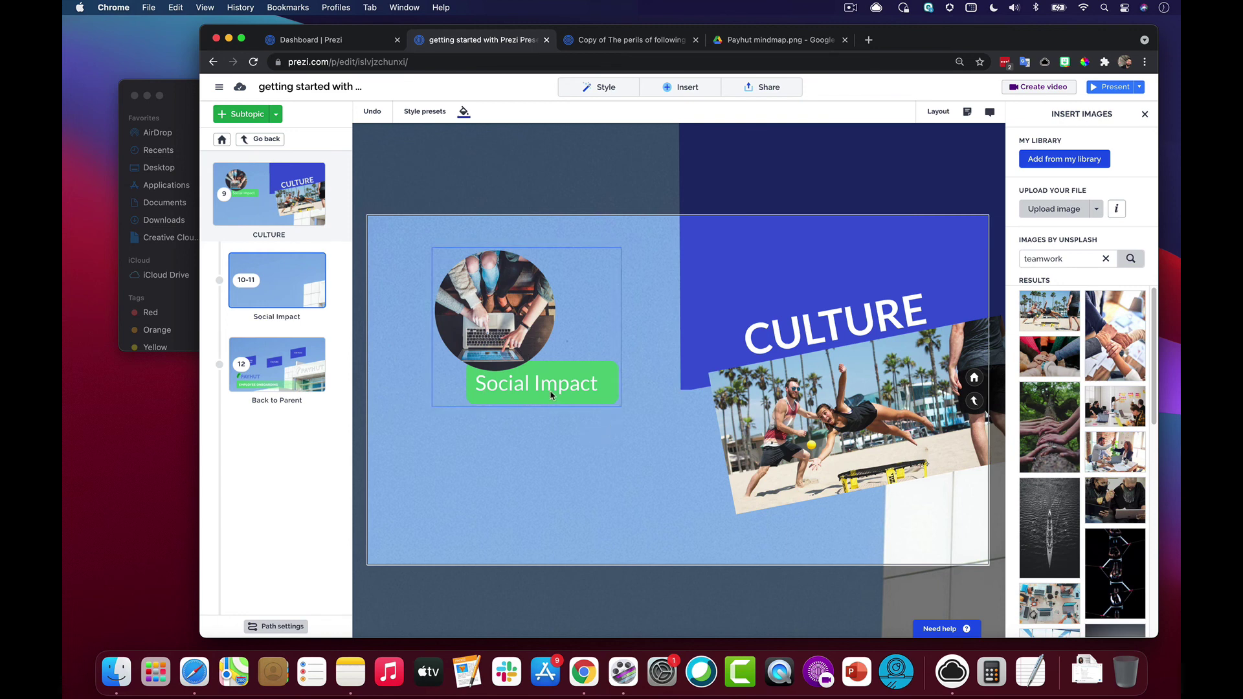
- Center the text of the "Social Impact" label inside its green background on the subtopic cover
{"action": "left_click", "coordinate": [513, 342]}
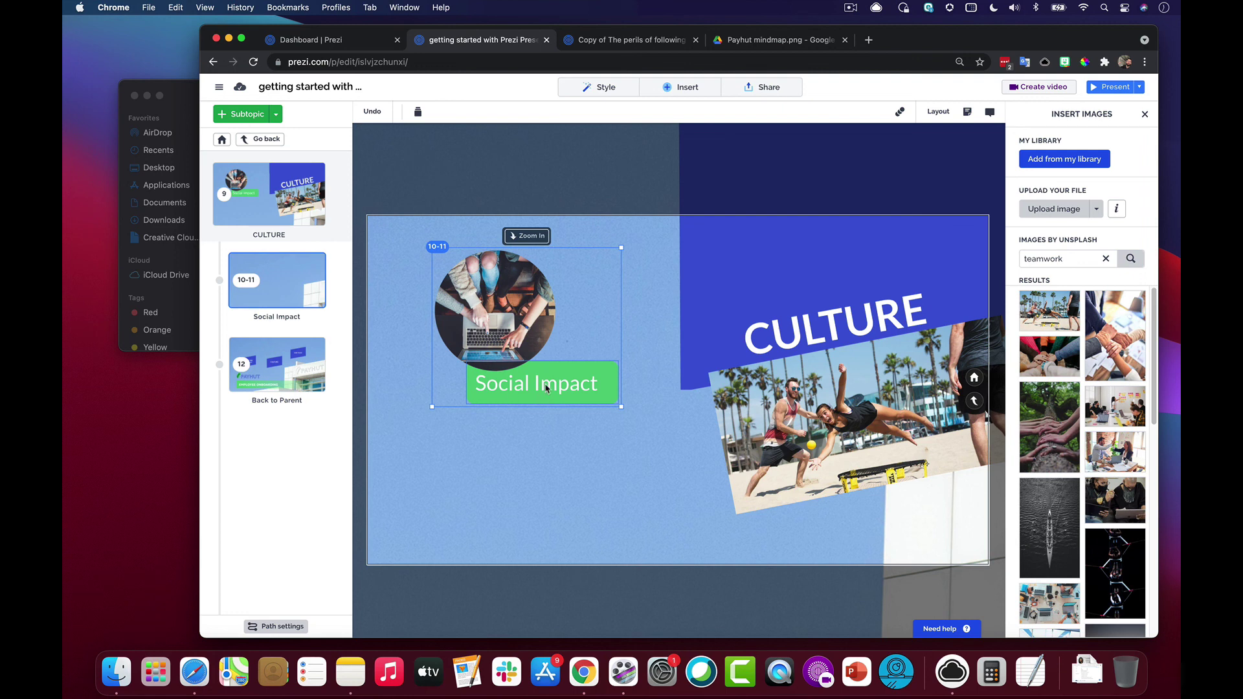
{"action": "left_click", "coordinate": [566, 386]}
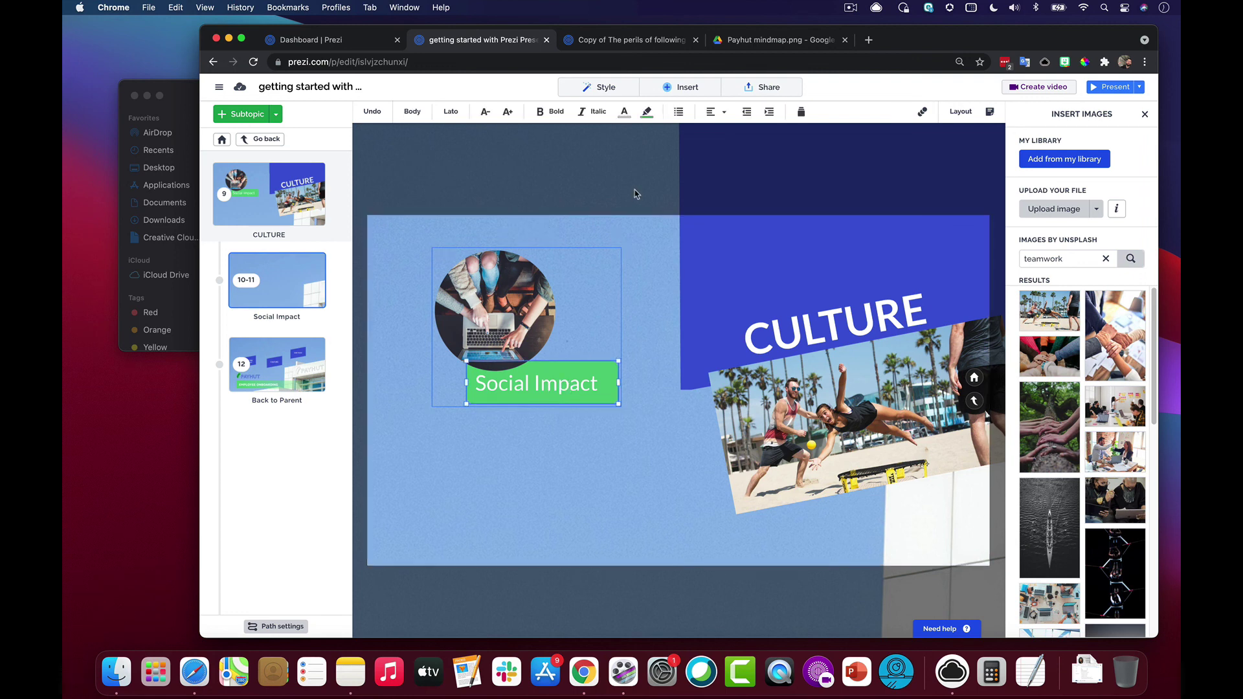
{"action": "left_click", "coordinate": [710, 113]}
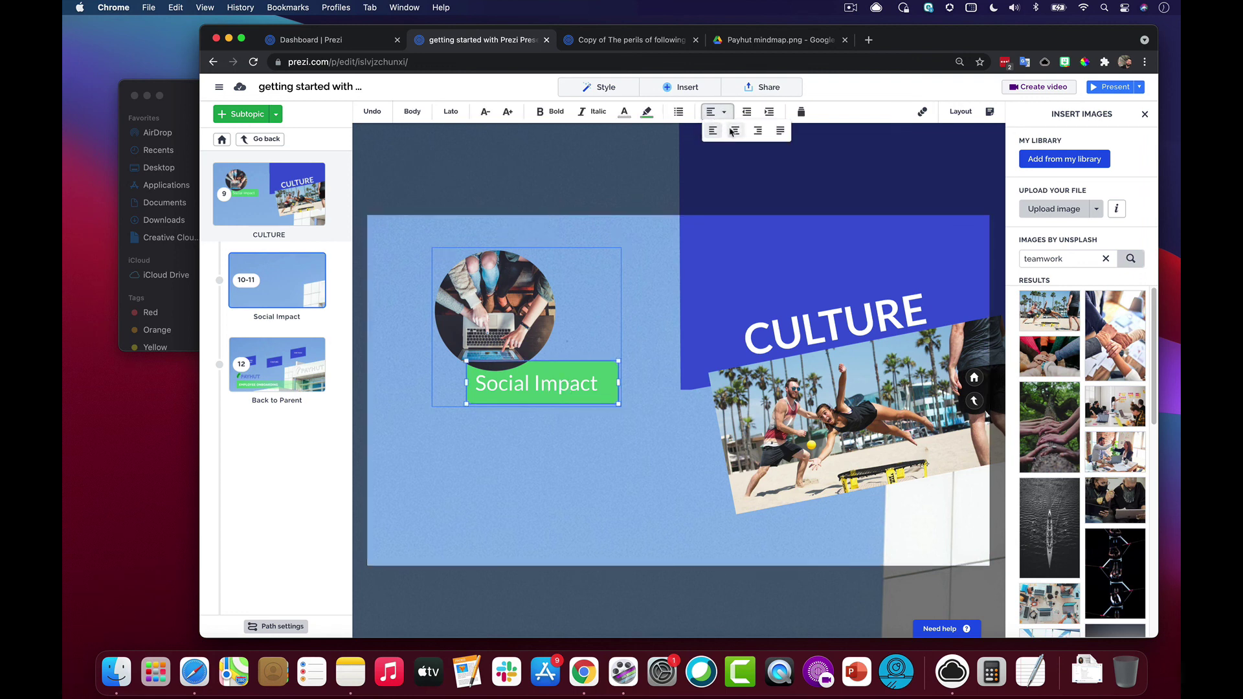
{"action": "left_click", "coordinate": [736, 133]}
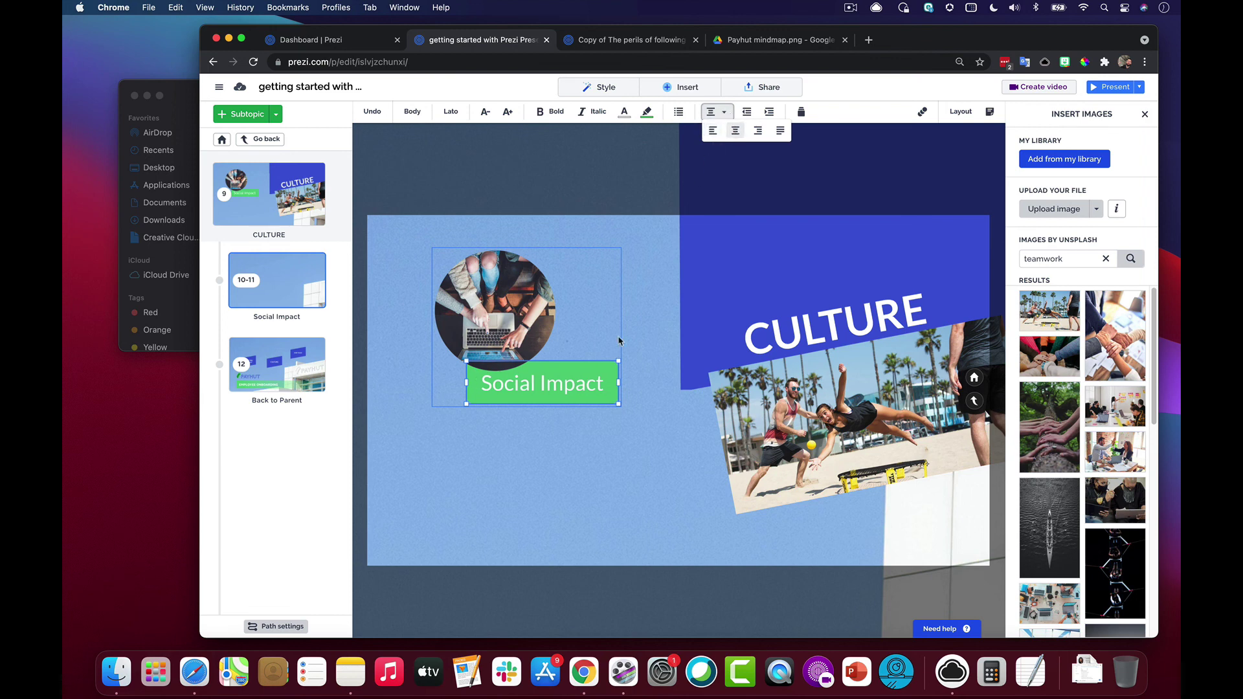
- Enter the Social Impact subtopic, change its title placeholder to "Social Impact" and place the title in the page's upper-left corner
{"action": "left_click", "coordinate": [528, 327]}
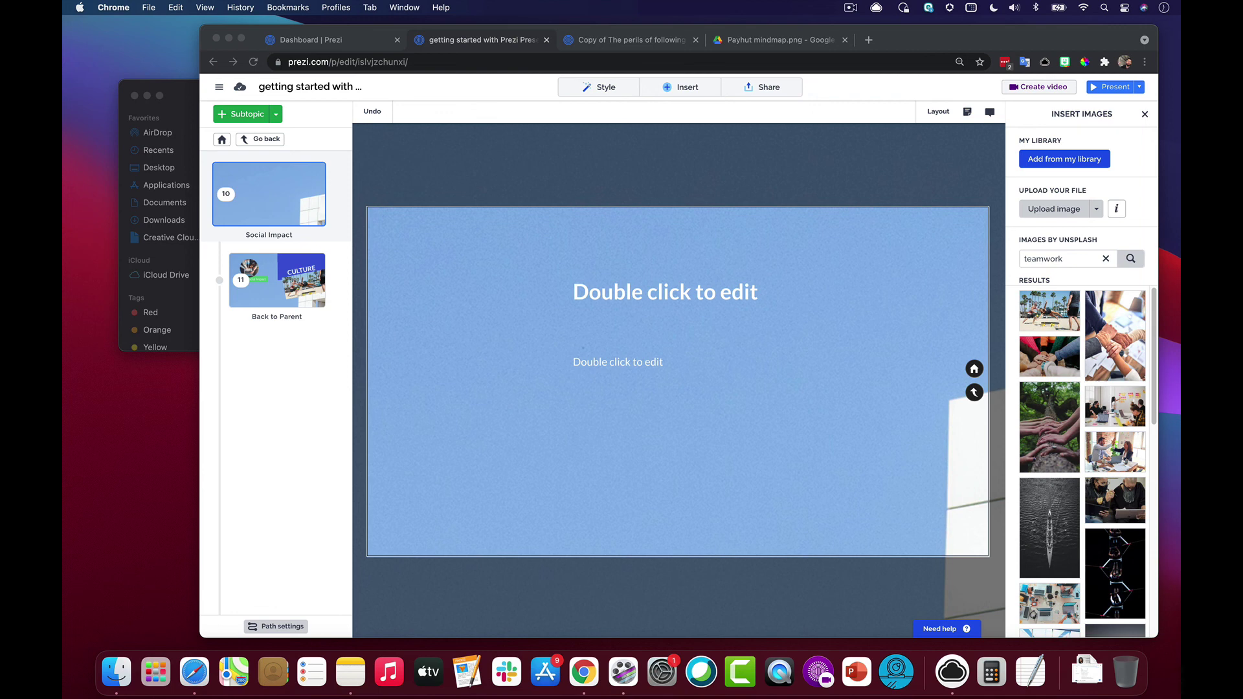
{"action": "left_click", "coordinate": [601, 293]}
{"action": "left_click_drag", "start_coordinate": [630, 294], "coordinate": [481, 265]}
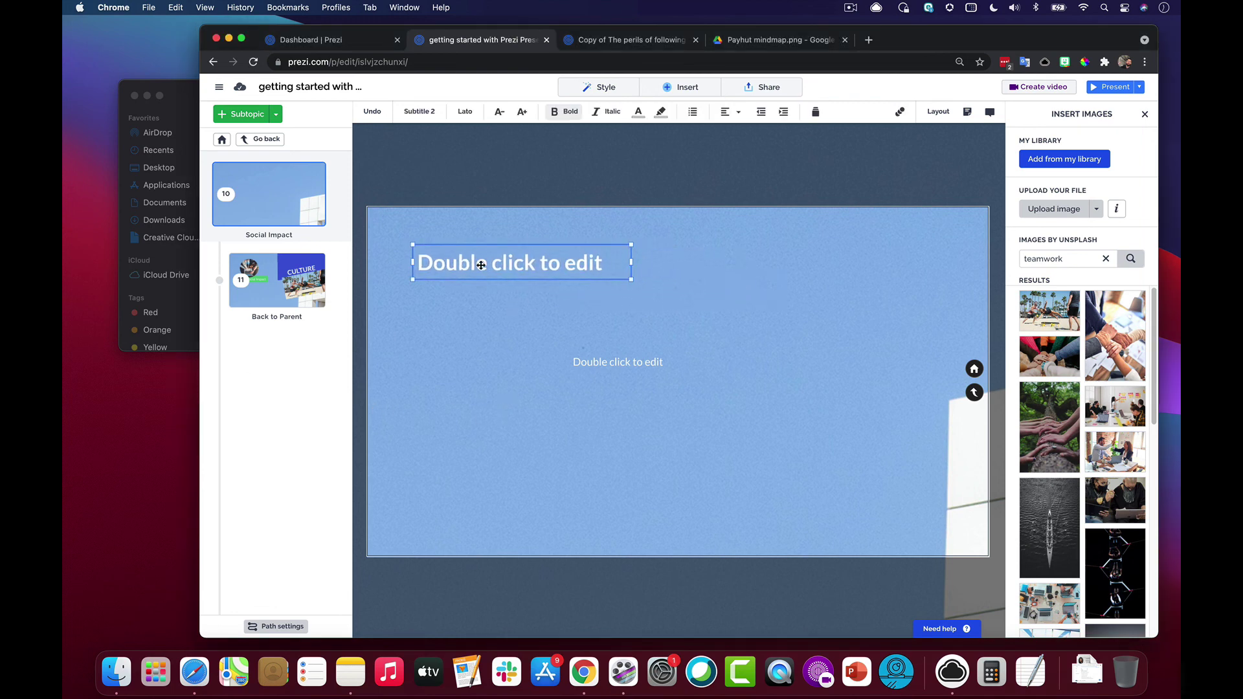
{"action": "double_click", "coordinate": [482, 265]}
{"action": "type", "text": "Social Impact"}
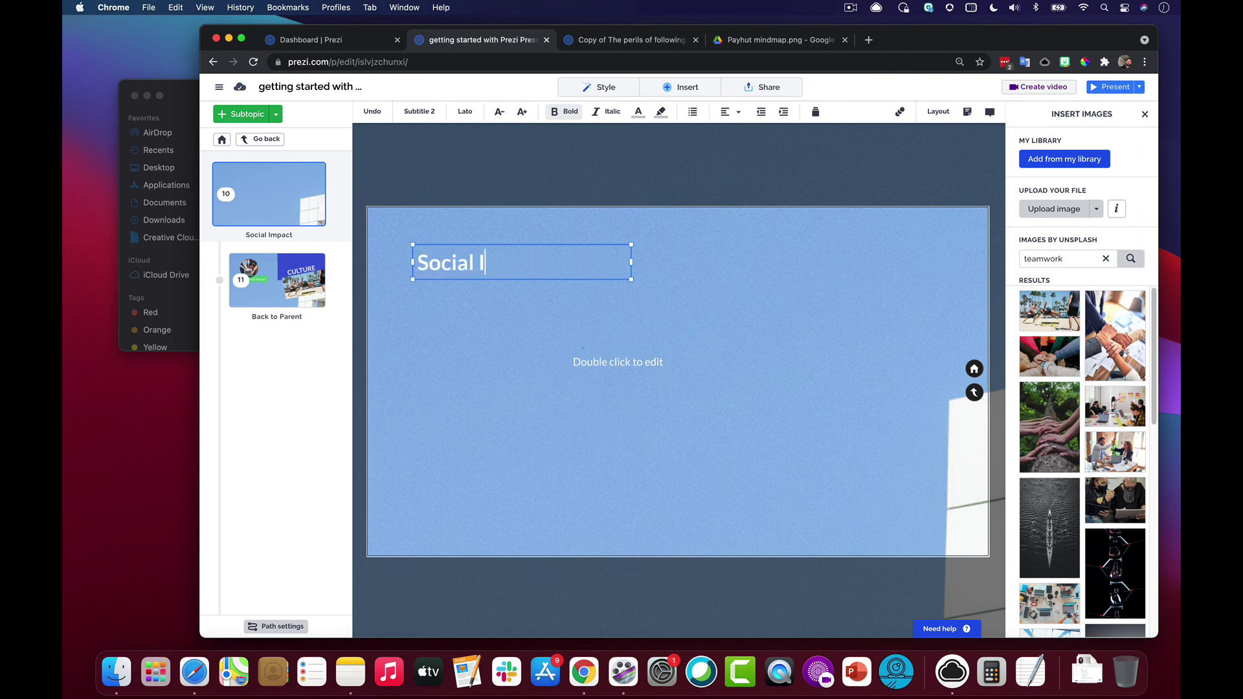
{"action": "left_click", "coordinate": [452, 363]}
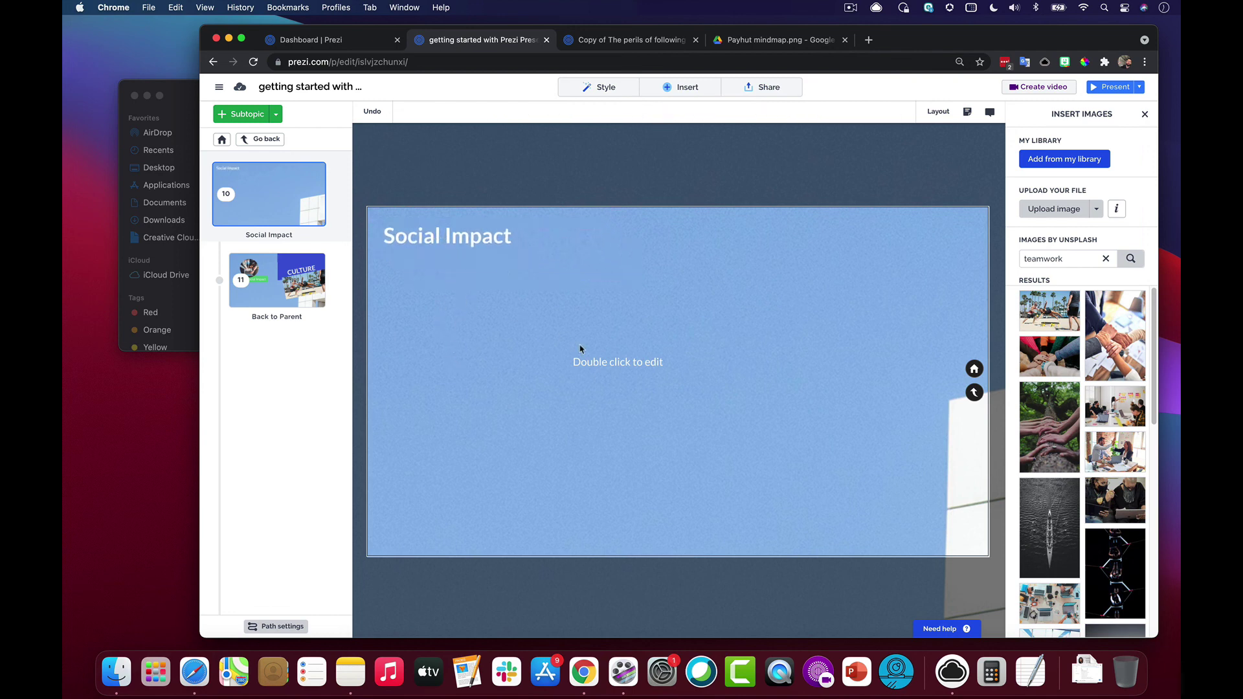
- Replace the body placeholder with a new text box below the title, reducing its text size and widening it to about half the page
{"action": "left_click", "coordinate": [640, 360]}
{"action": "left_click", "coordinate": [508, 336]}
{"action": "left_click", "coordinate": [672, 94]}
{"action": "left_click", "coordinate": [652, 119]}
{"action": "left_click_drag", "start_coordinate": [647, 337], "coordinate": [427, 289]}
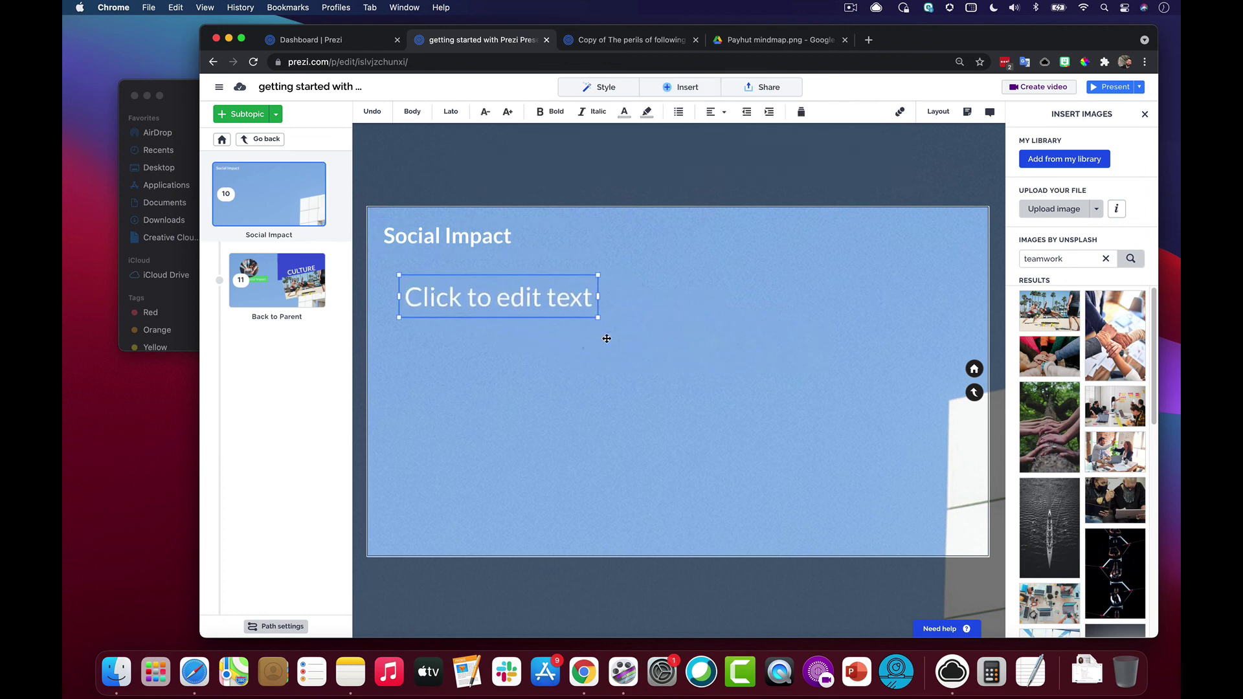
{"action": "left_click_drag", "start_coordinate": [591, 318], "coordinate": [699, 287]}
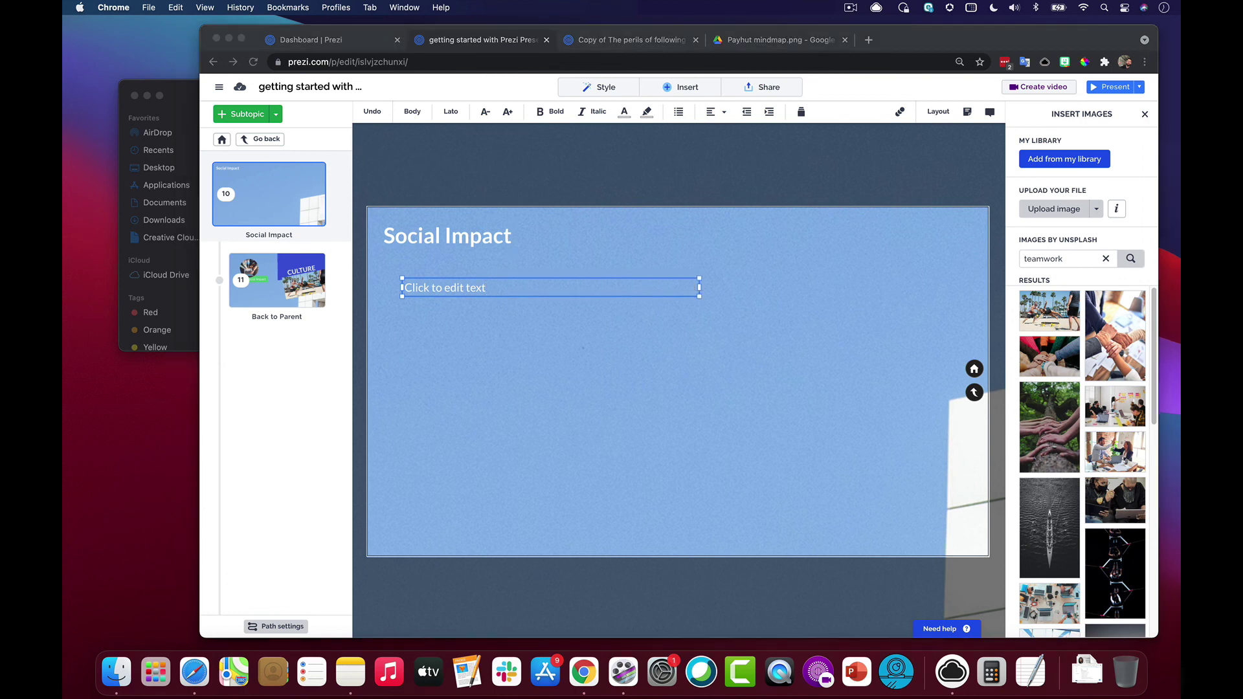
- Fill the text box with the guide prezi's first Social Impact paragraph, from "Because change only happens" through "closer and wider communities."
{"action": "left_click", "coordinate": [508, 288]}
{"action": "left_click", "coordinate": [518, 287]}
{"action": "type", "text": "Because change only happens when we support the people who expand our horizons, we act and lead by example in our closer and wider communities."}
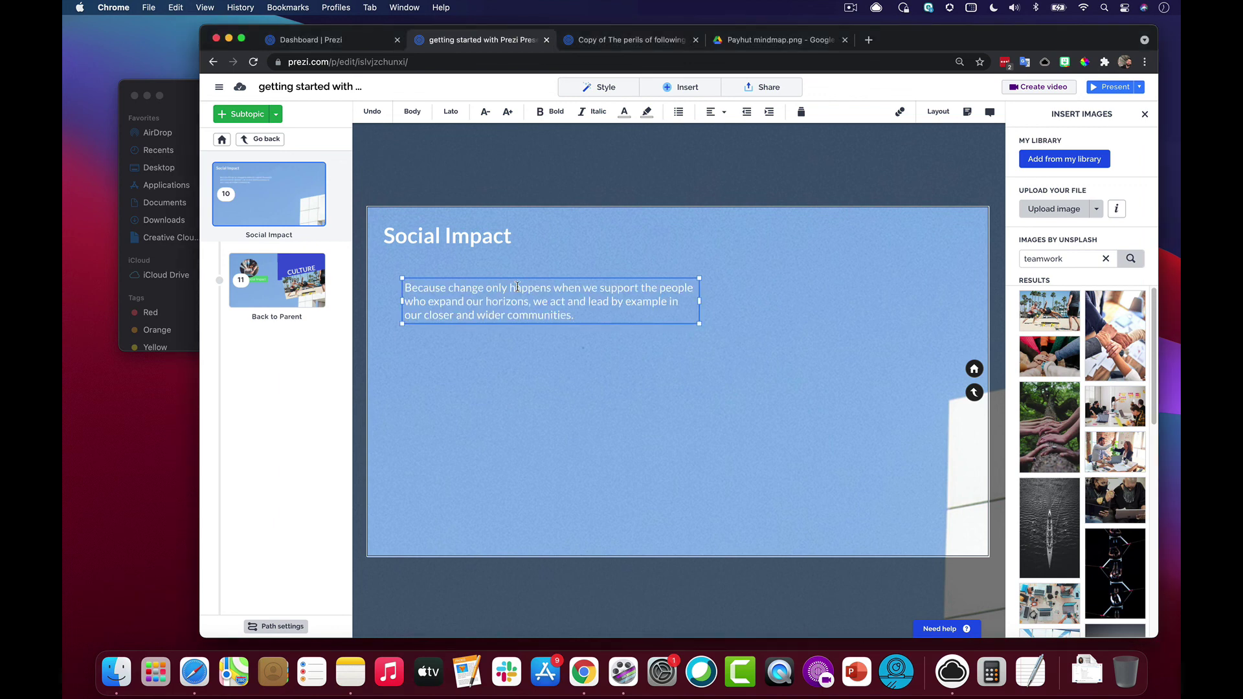
{"action": "left_click", "coordinate": [554, 383]}
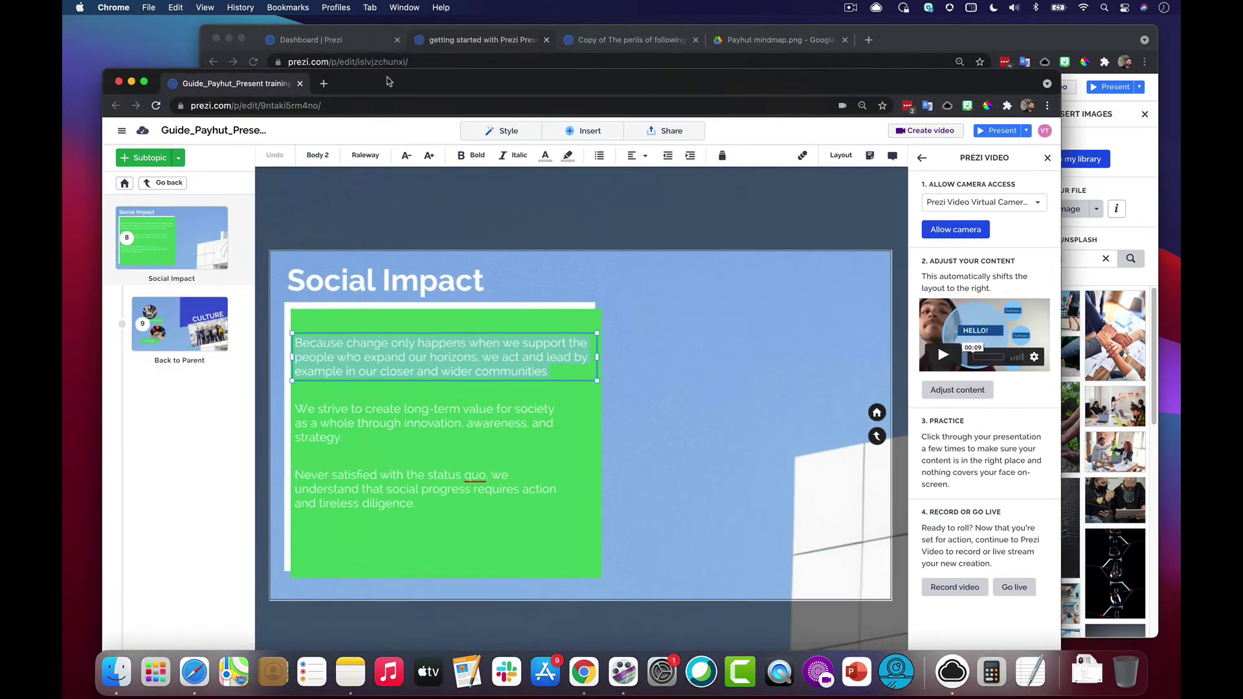
{"action": "left_click_drag", "start_coordinate": [387, 80], "coordinate": [435, 35]}
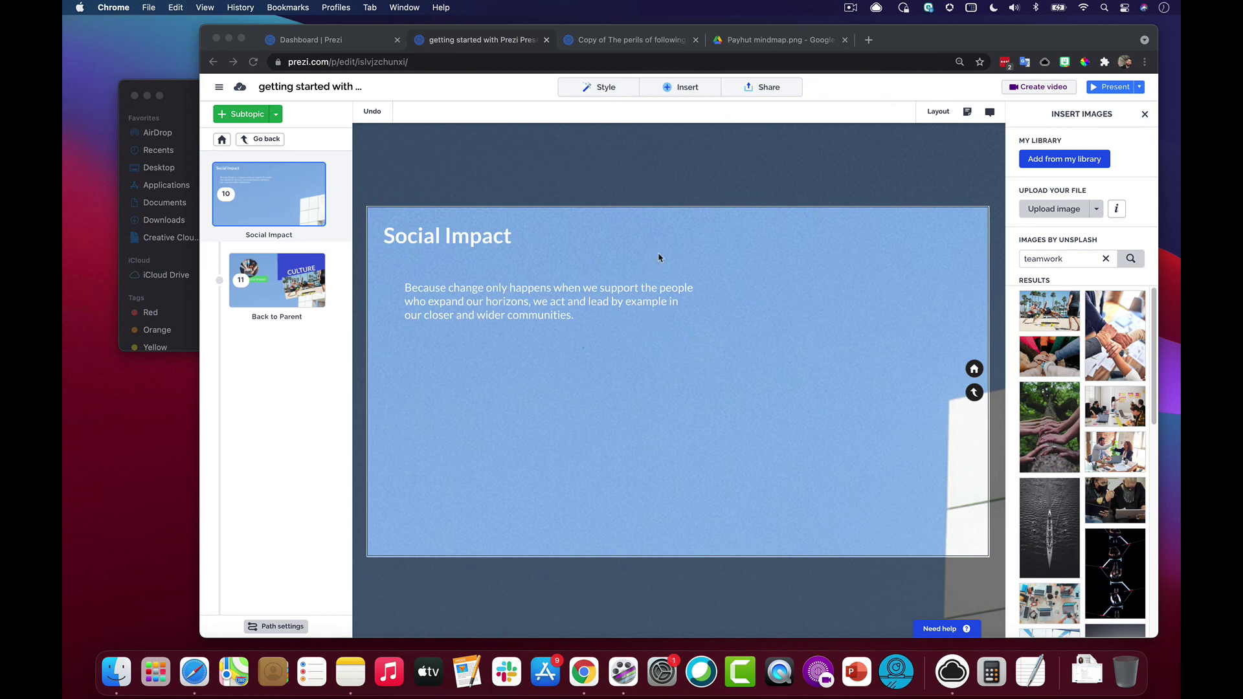
{"action": "left_click", "coordinate": [683, 92]}
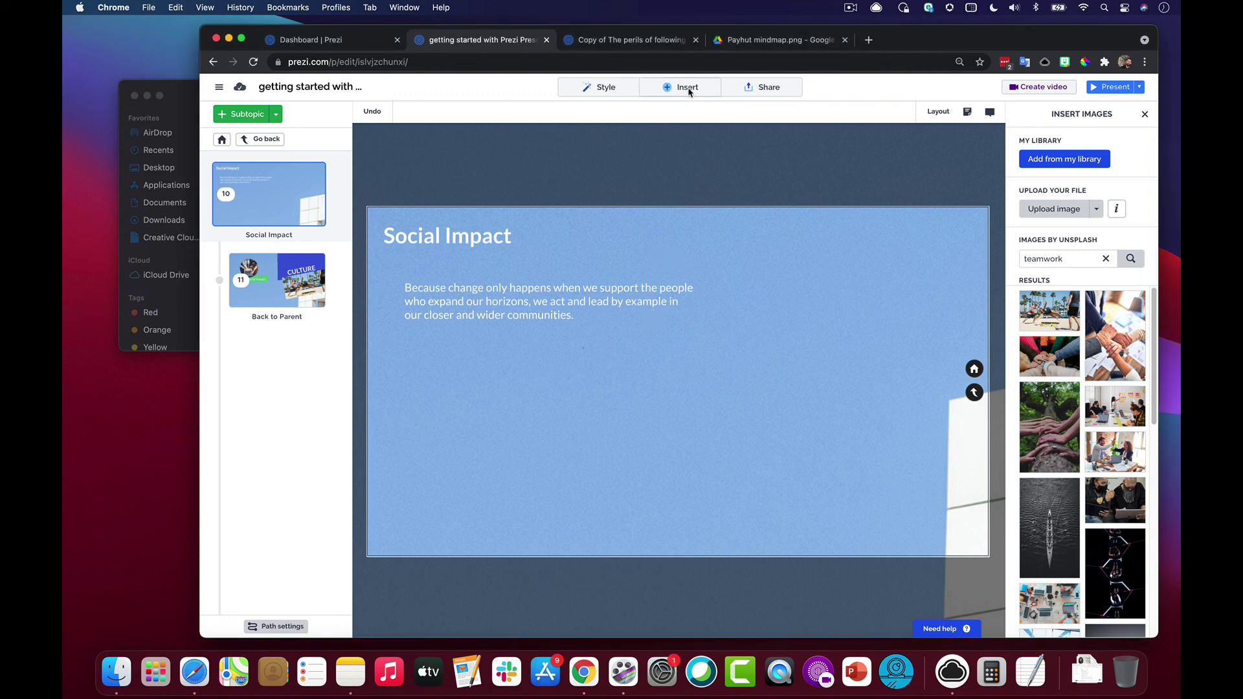
{"action": "left_click", "coordinate": [689, 93]}
{"action": "left_click", "coordinate": [654, 119]}
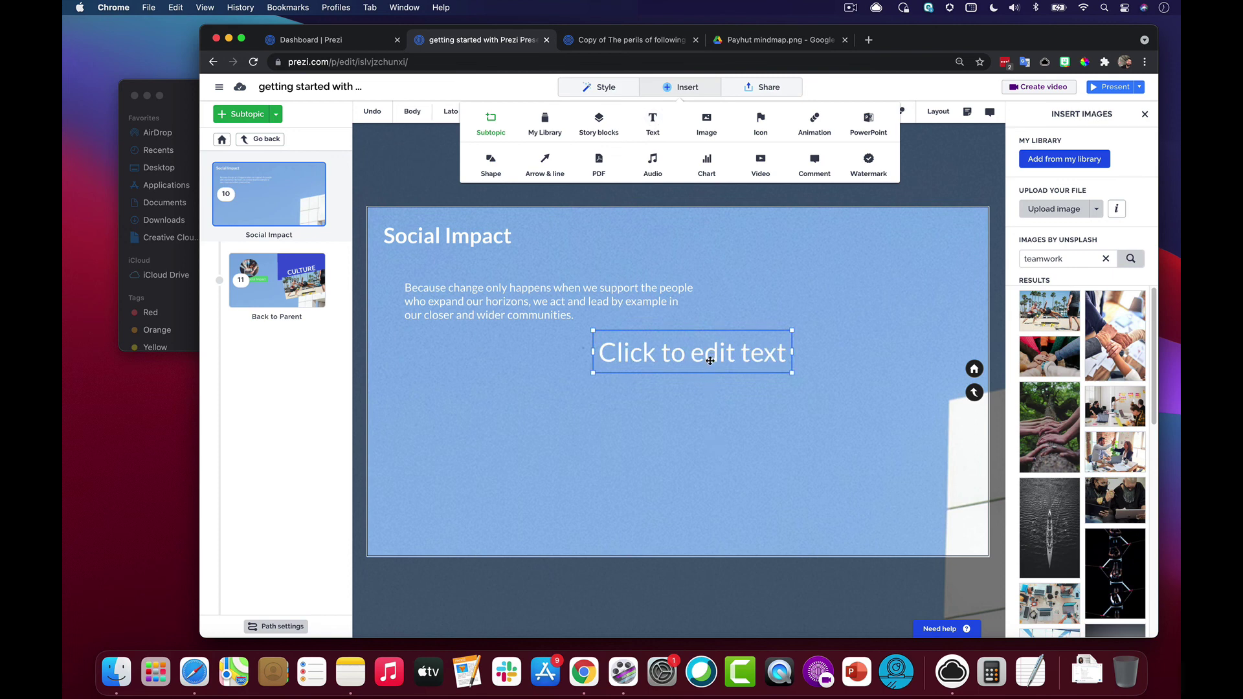
{"action": "left_click_drag", "start_coordinate": [711, 360], "coordinate": [519, 372]}
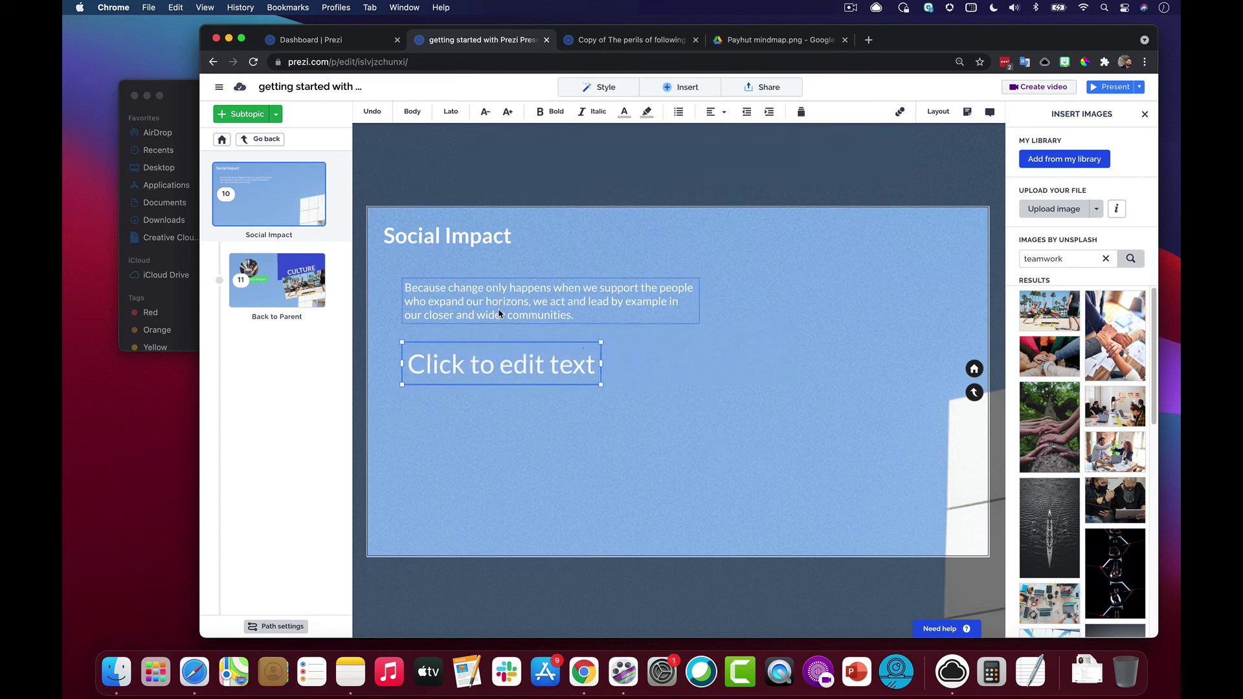
{"action": "left_click", "coordinate": [508, 337]}
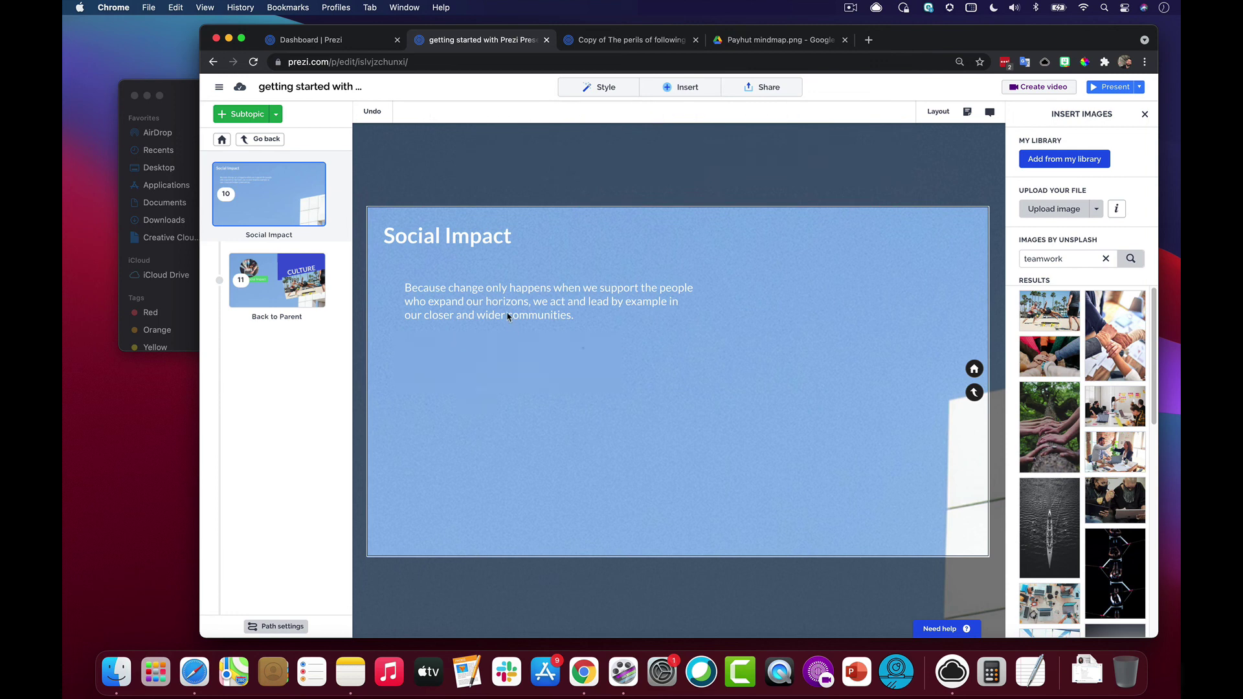
- Select the paragraph text box below the Social Impact title
{"action": "left_click", "coordinate": [501, 302]}
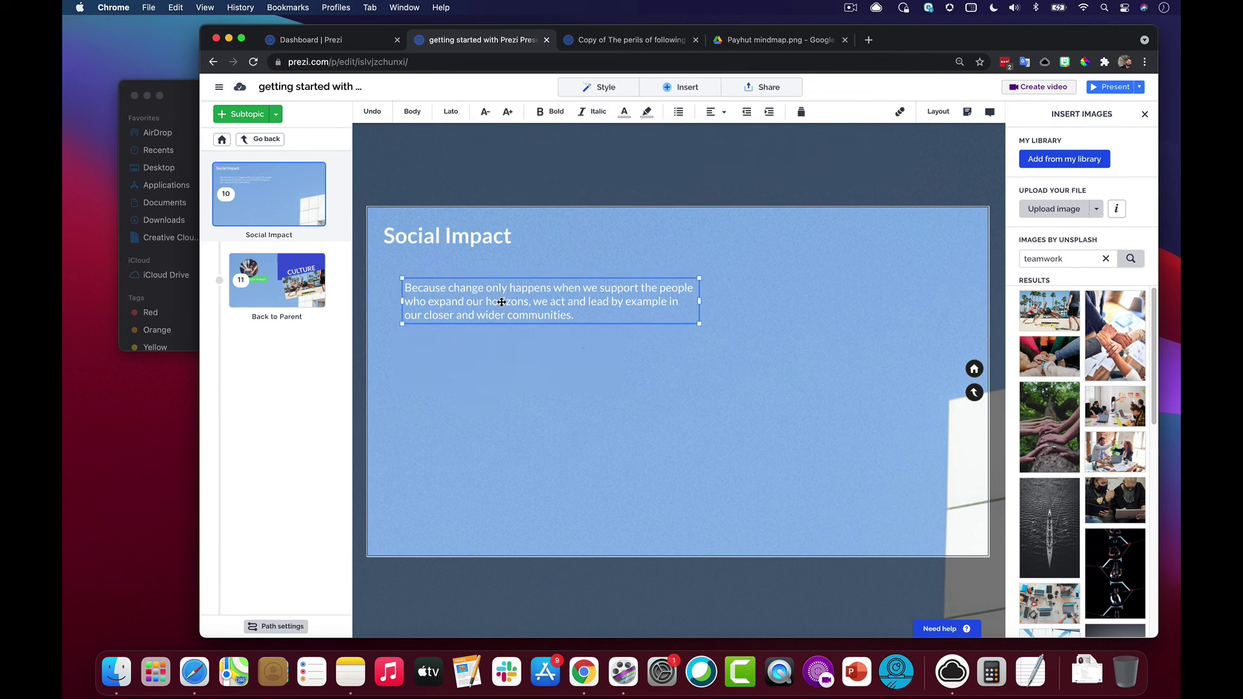
- Duplicate the paragraph below itself and replace its text with "We strive to create long-term value for society as a whole through innovation, awareness, and strategy."
{"action": "key", "text": "super+c"}
{"action": "key", "text": "super+v"}
{"action": "left_click_drag", "start_coordinate": [502, 302], "coordinate": [496, 355]}
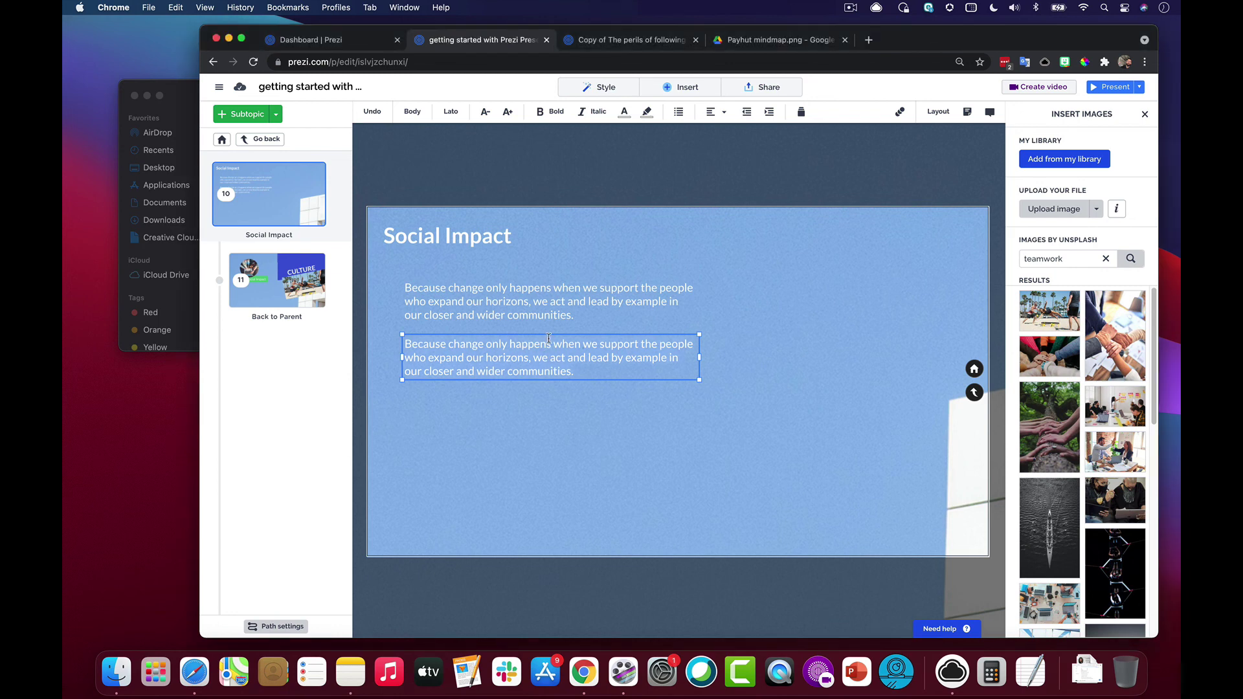
{"action": "type", "text": "We strive to create long-term value for society as a whole through innovation, awareness, and strategy."}
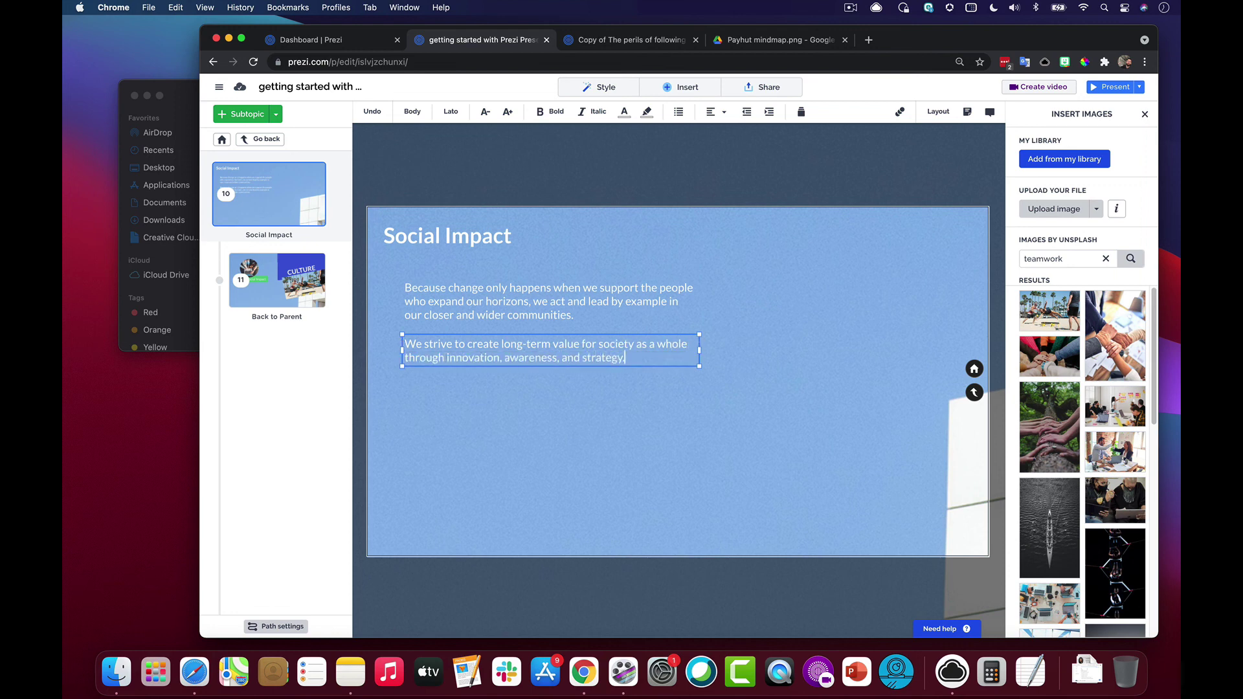
{"action": "left_click", "coordinate": [567, 407]}
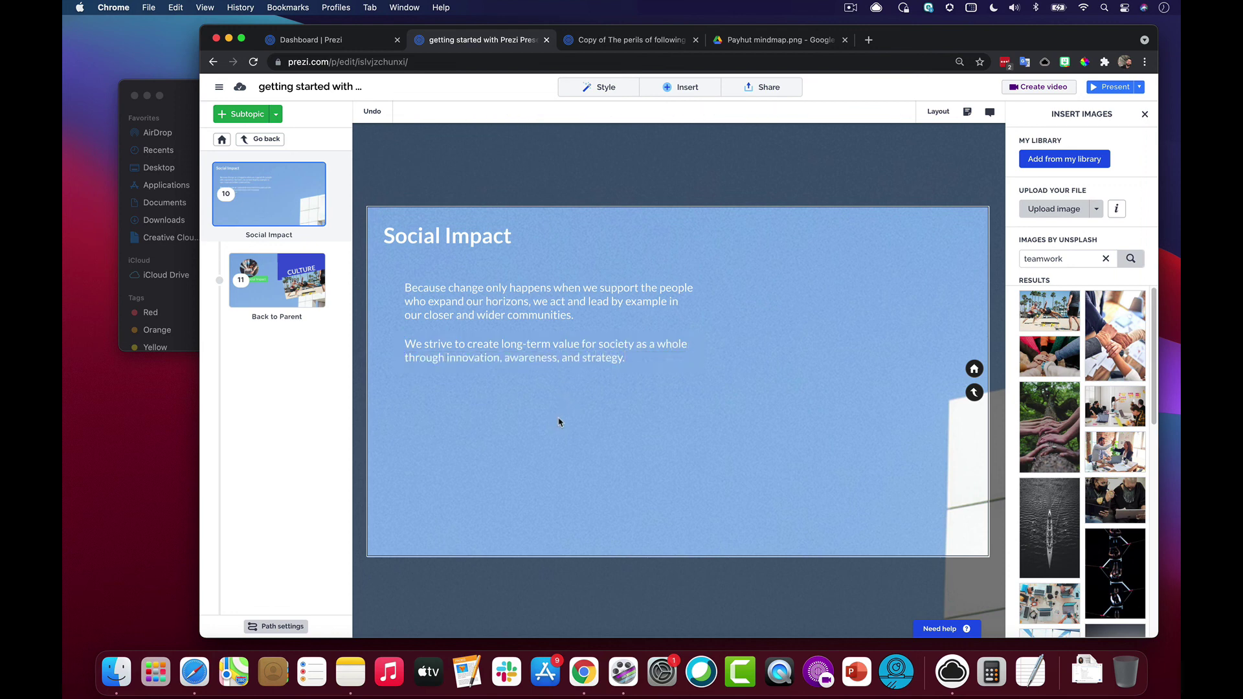
- Copy the second paragraph below itself and replace its text with "Never satisfied with the status quo, we understand that social progress requires action and tireless diligence."
{"action": "left_click", "coordinate": [528, 363]}
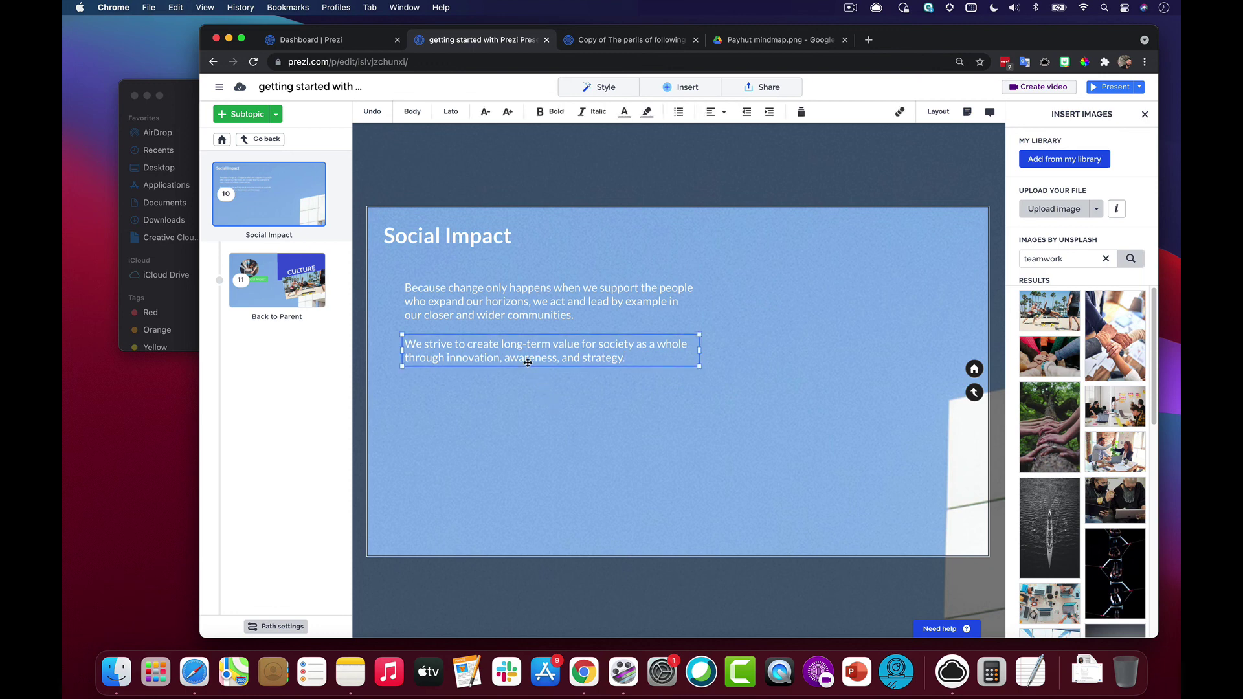
{"action": "left_click_drag", "start_coordinate": [528, 362], "coordinate": [522, 398]}
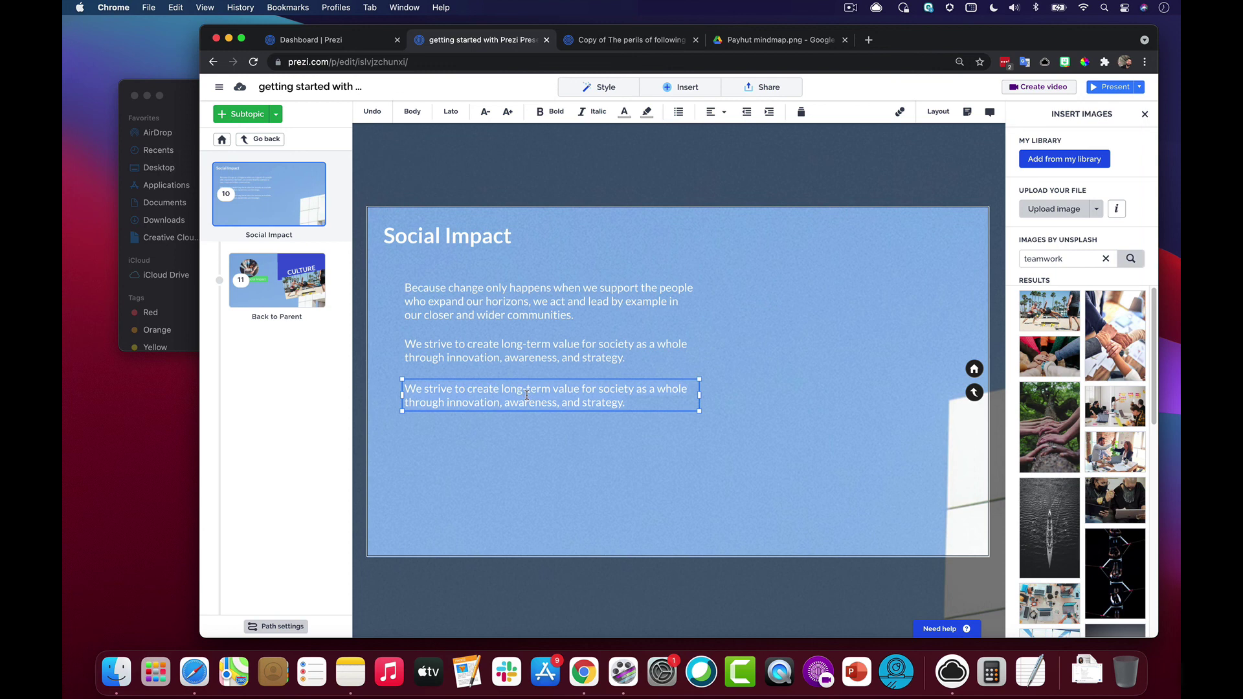
{"action": "type", "text": "Never satisfied with the status quo, we u"}
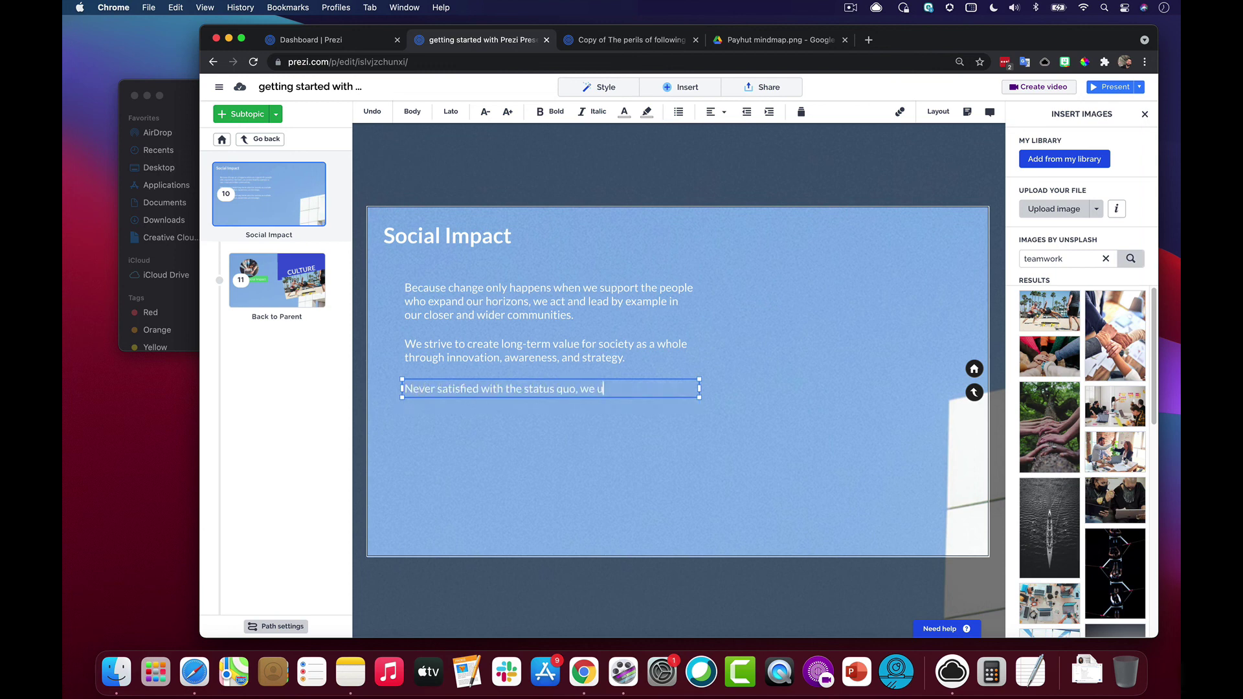
{"action": "type", "text": "nderstand that social progress requires action and tireless diligence."}
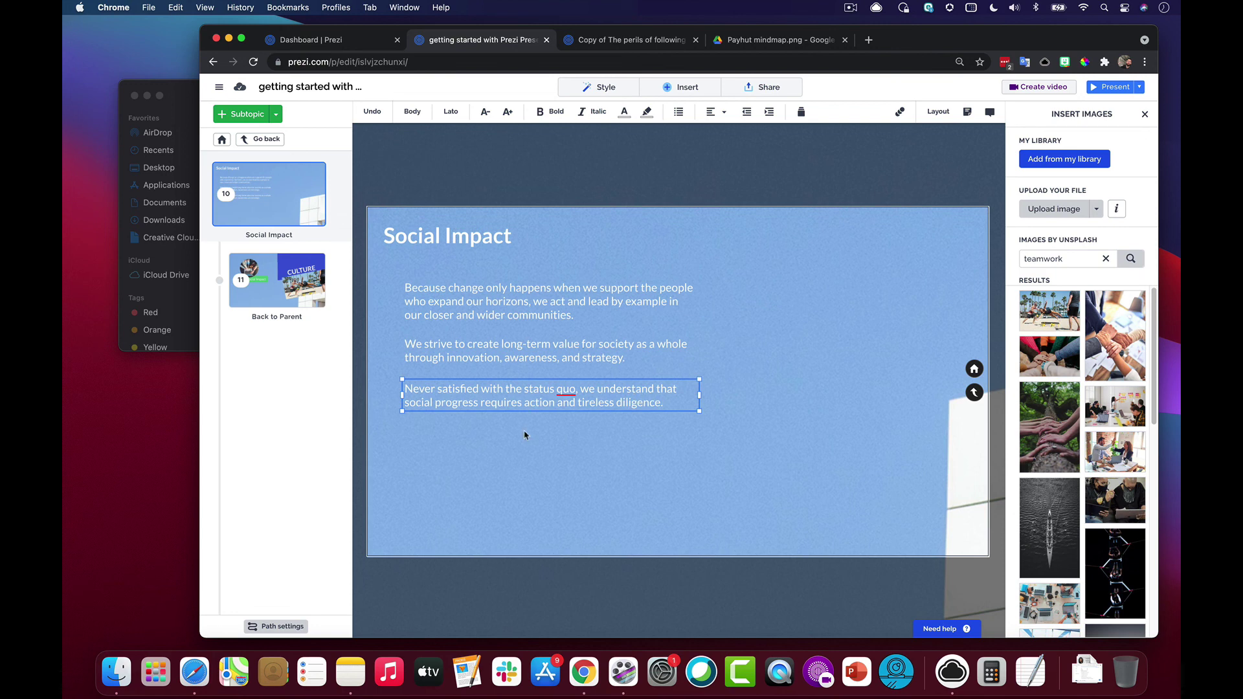
{"action": "left_click", "coordinate": [526, 464]}
- Shift the three paragraphs individually so their left edges and vertical spacing are uneven
{"action": "left_click_drag", "start_coordinate": [527, 410], "coordinate": [546, 409]}
{"action": "left_click_drag", "start_coordinate": [546, 358], "coordinate": [542, 369]}
{"action": "left_click_drag", "start_coordinate": [518, 297], "coordinate": [521, 314]}
{"action": "left_click", "coordinate": [526, 450]}
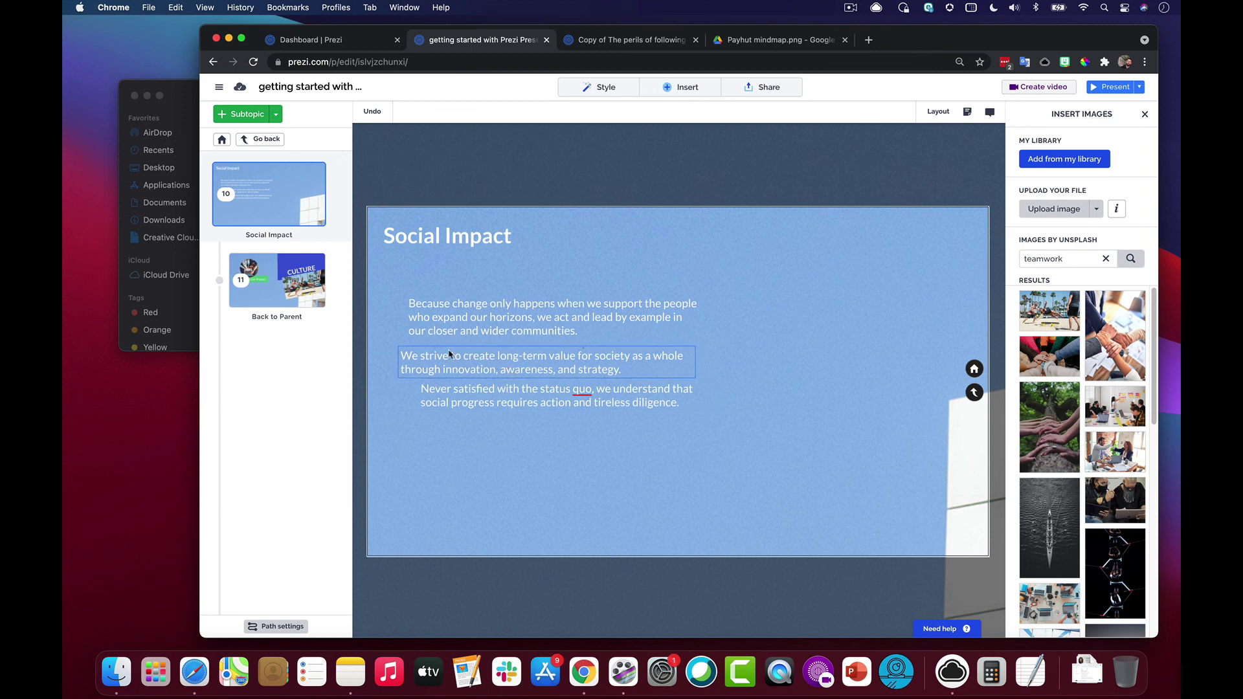
{"action": "left_click_drag", "start_coordinate": [448, 317], "coordinate": [460, 295]}
{"action": "left_click_drag", "start_coordinate": [454, 349], "coordinate": [458, 324]}
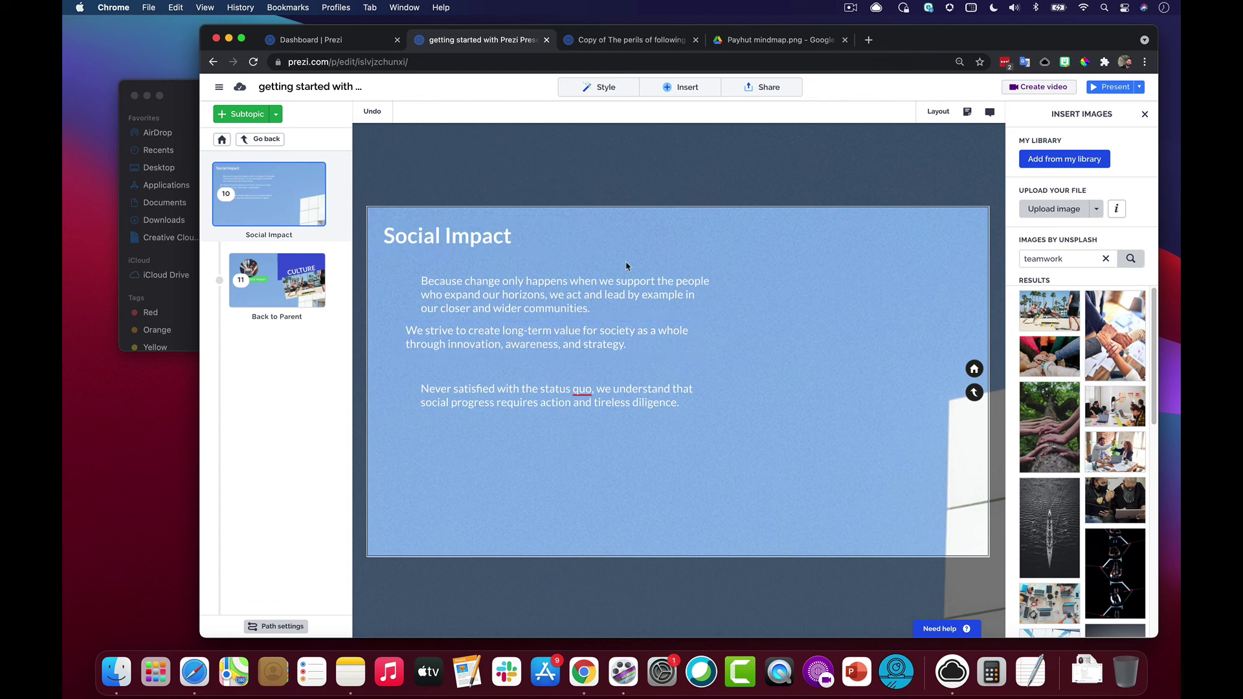
- Left-align the three paragraphs and distribute them vertically as one evenly spaced block under the Social Impact title
{"action": "left_click_drag", "start_coordinate": [735, 293], "coordinate": [588, 398]}
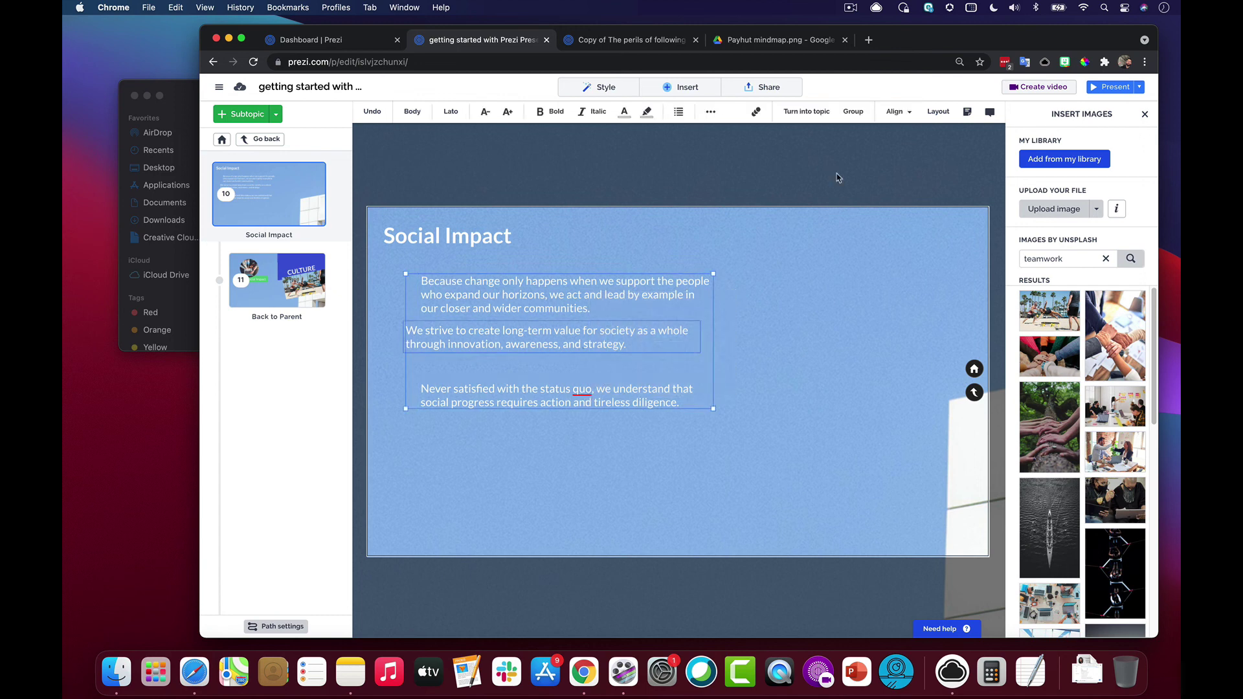
{"action": "left_click", "coordinate": [907, 123]}
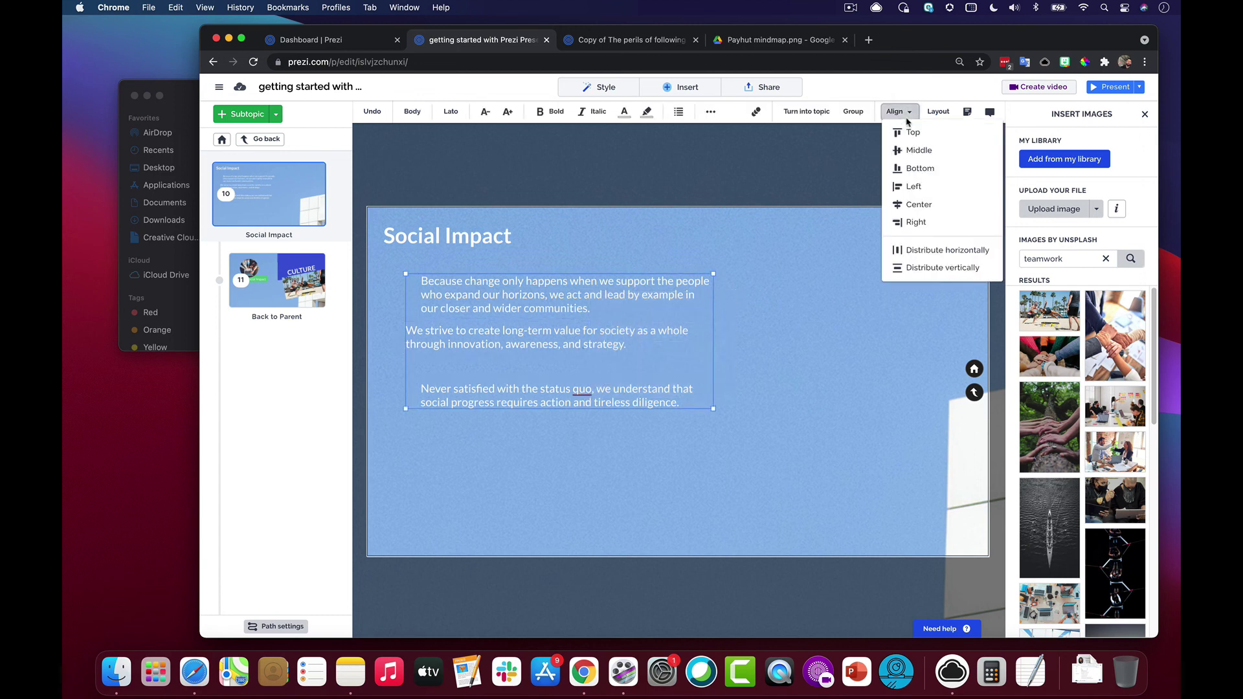
{"action": "left_click", "coordinate": [911, 188]}
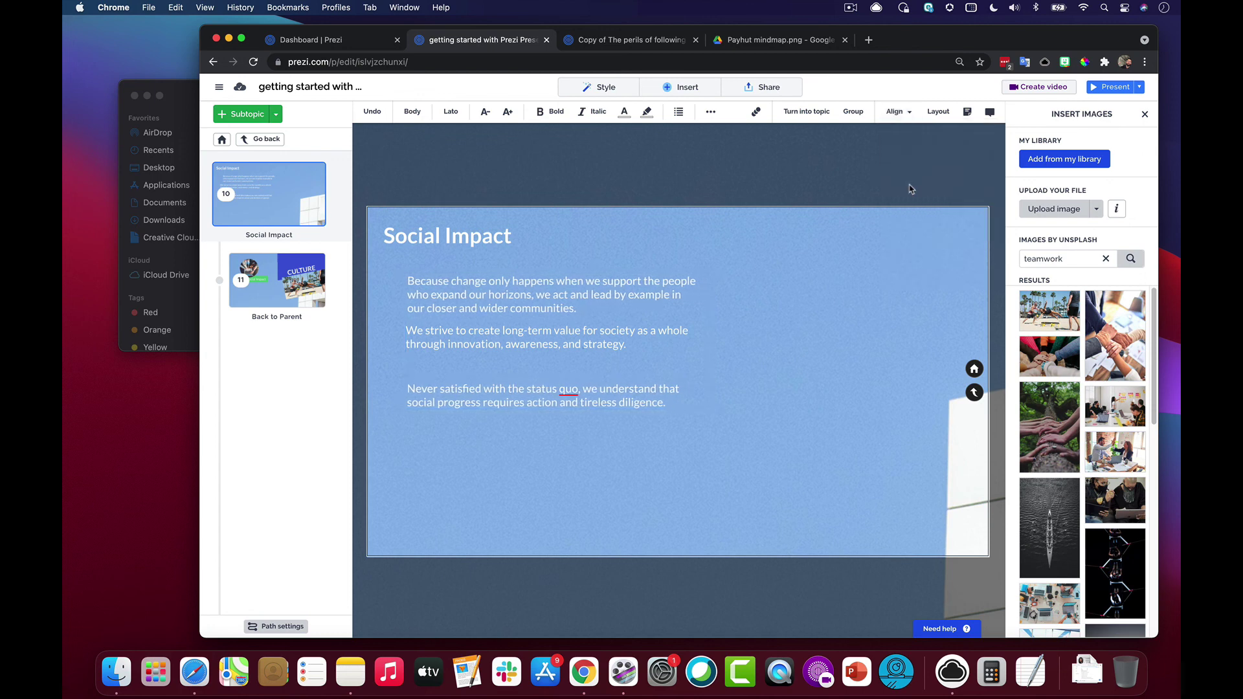
{"action": "left_click", "coordinate": [897, 113]}
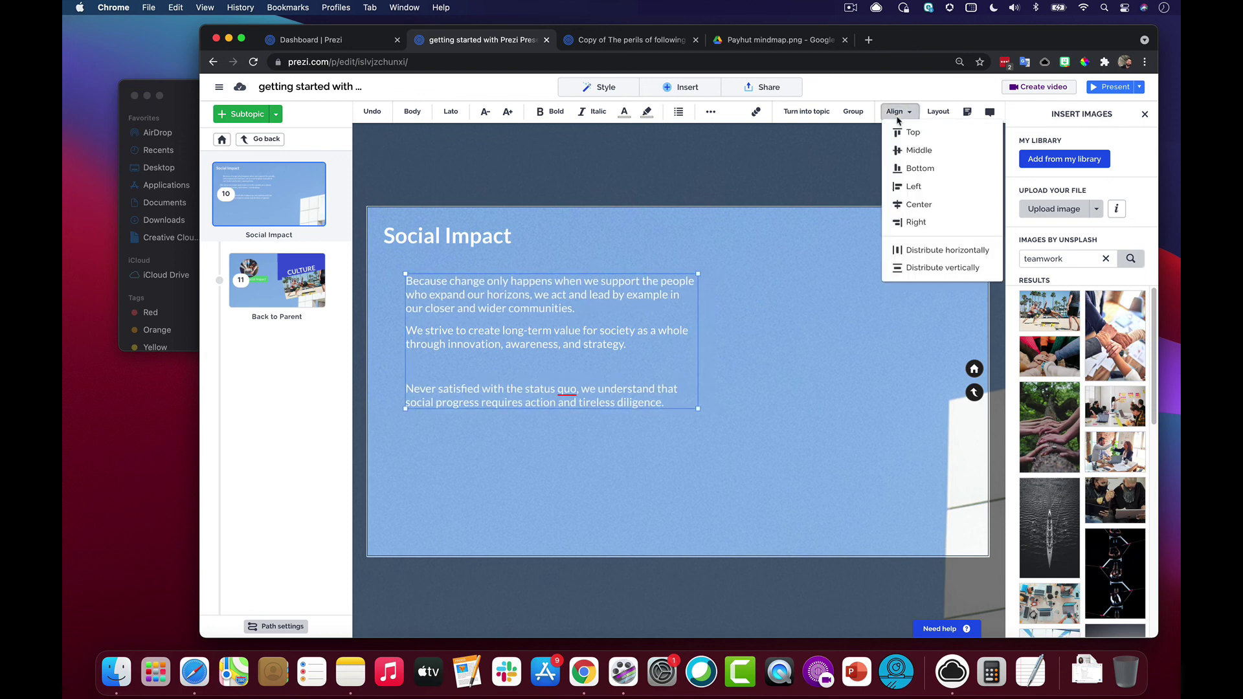
{"action": "left_click", "coordinate": [922, 268]}
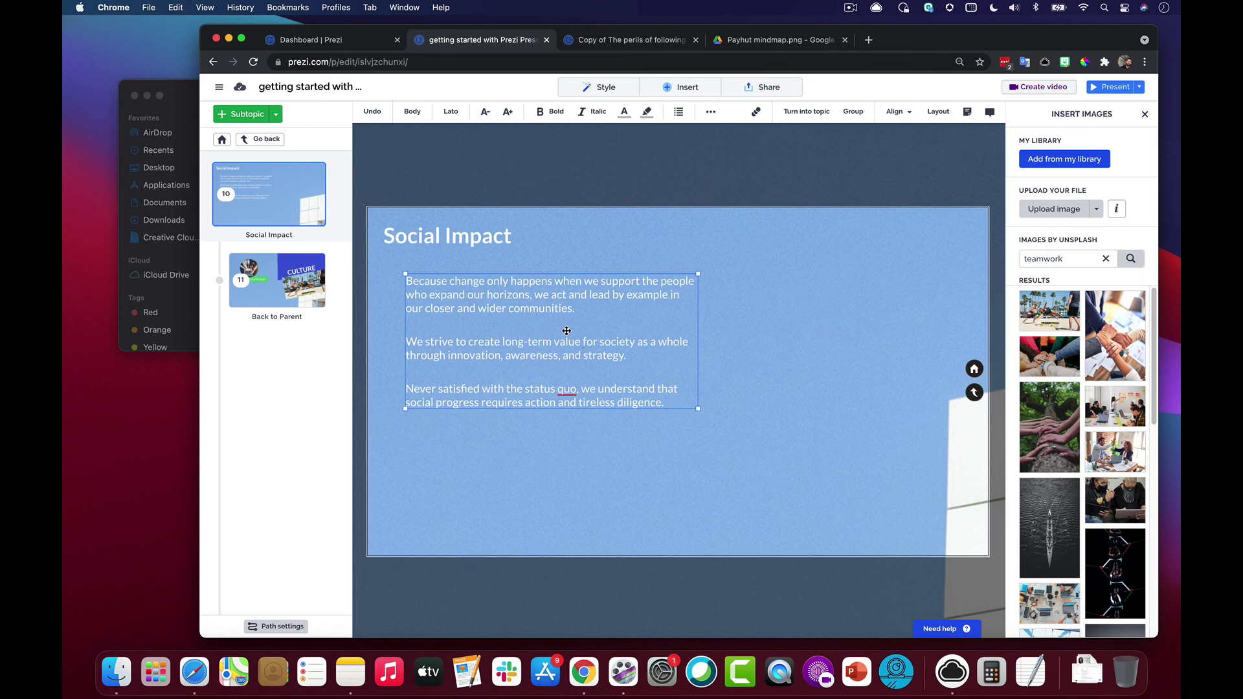
{"action": "left_click_drag", "start_coordinate": [567, 331], "coordinate": [565, 334]}
{"action": "left_click", "coordinate": [580, 457]}
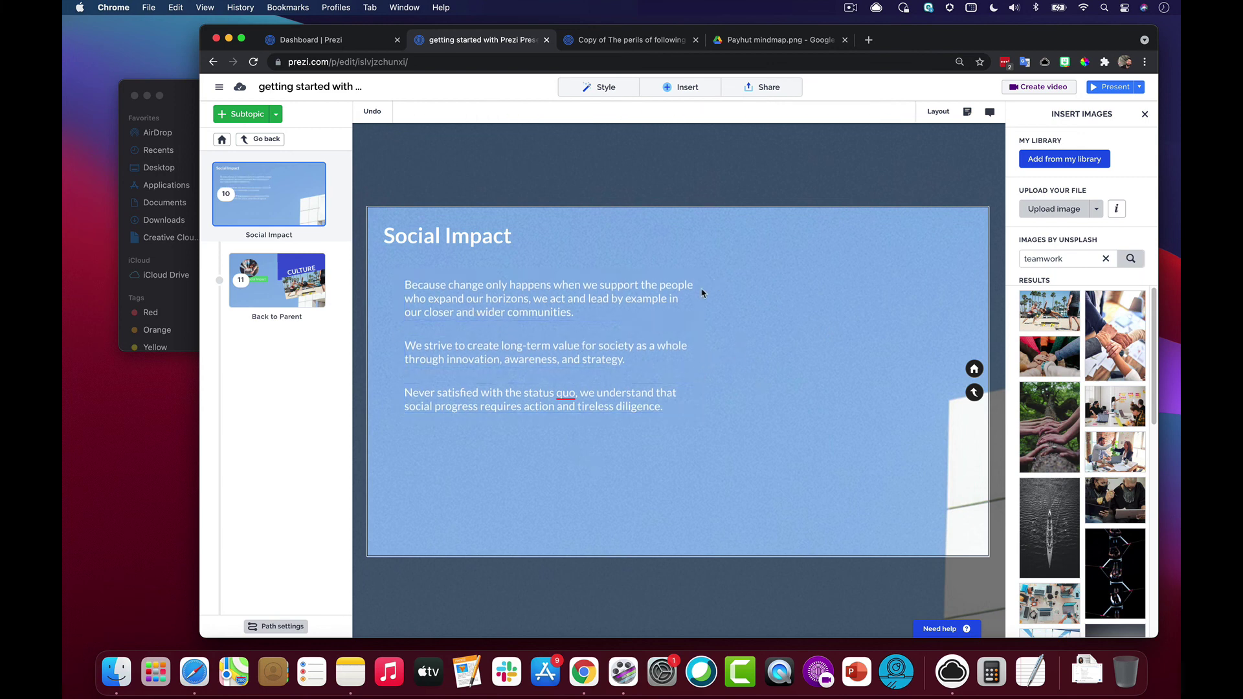
- Insert a light green square over the three paragraphs and send it behind the text
{"action": "left_click", "coordinate": [687, 90]}
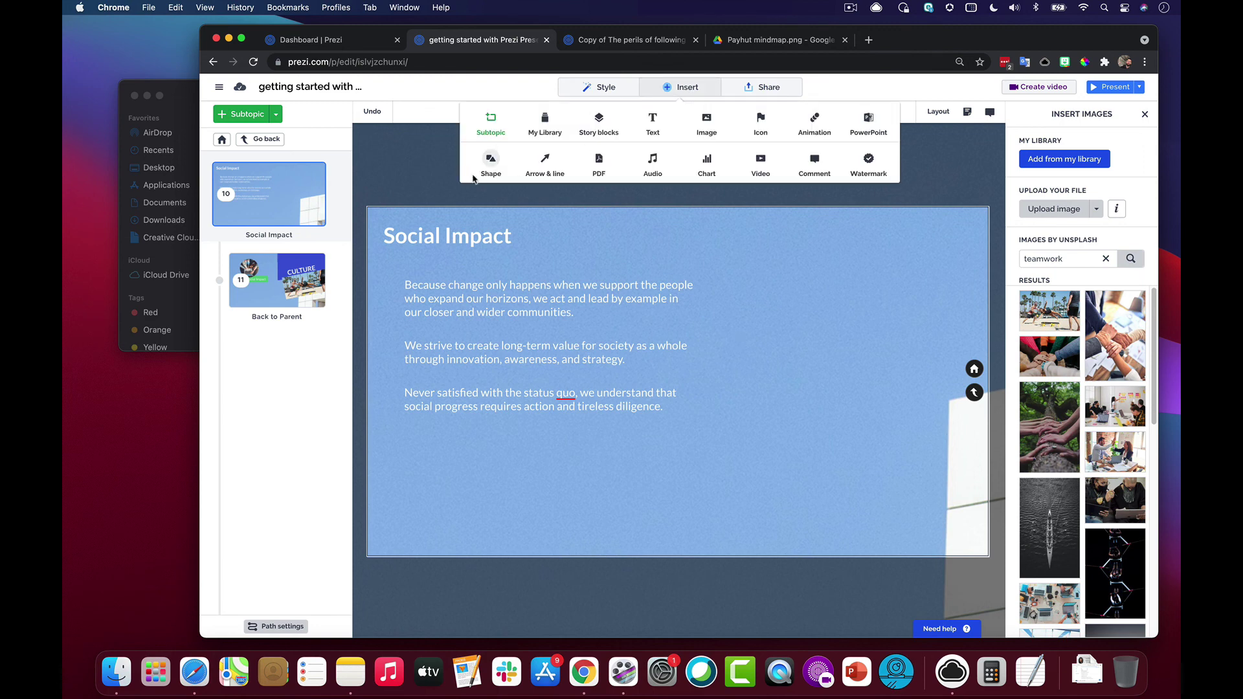
{"action": "left_click", "coordinate": [491, 158]}
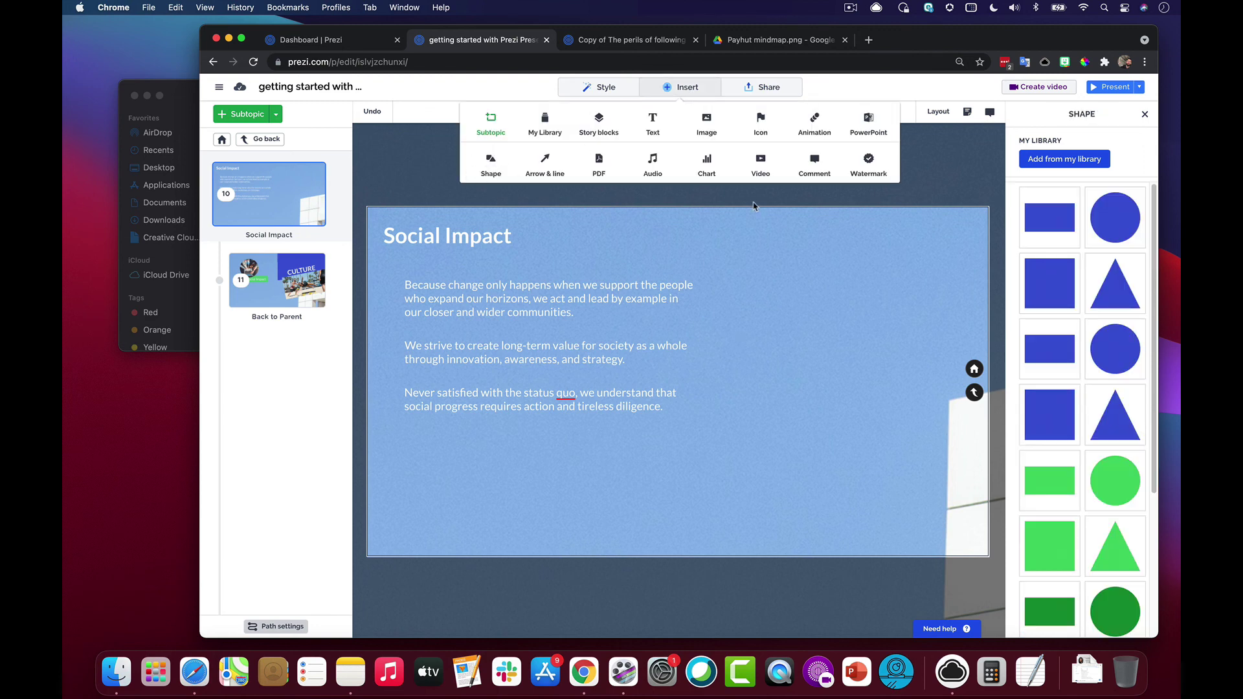
{"action": "left_click", "coordinate": [1053, 545]}
{"action": "left_click_drag", "start_coordinate": [624, 333], "coordinate": [478, 331]}
{"action": "right_click", "coordinate": [476, 317]}
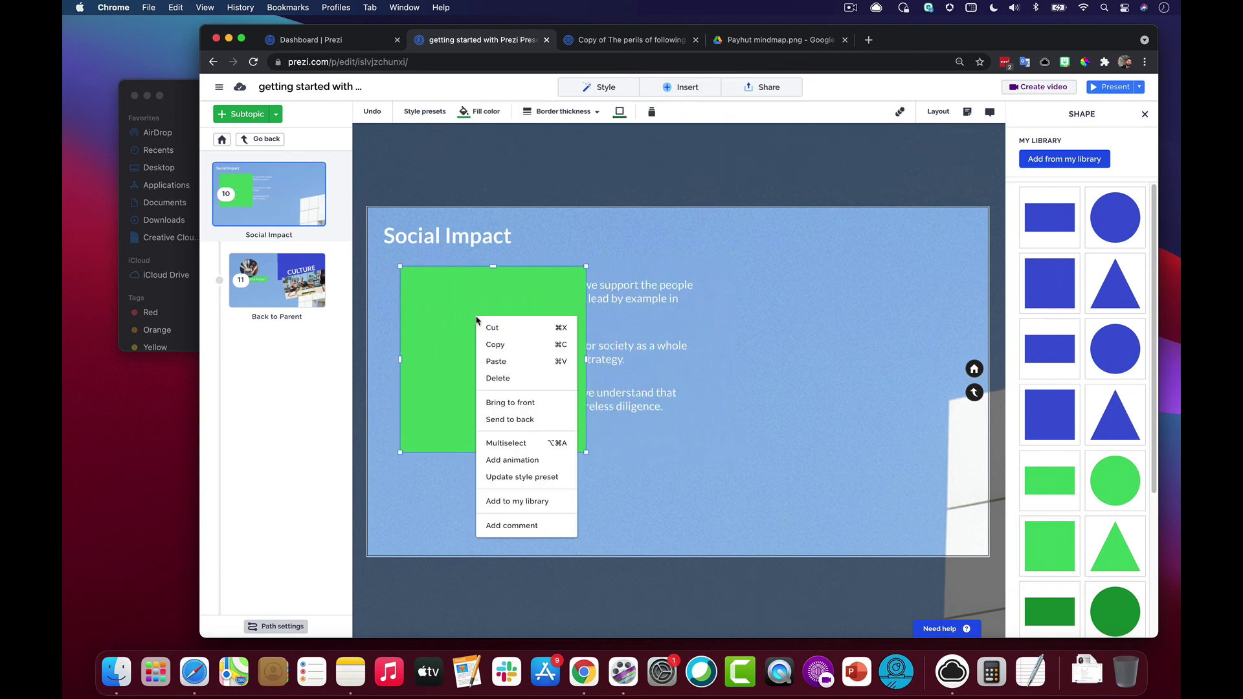
{"action": "left_click", "coordinate": [534, 420]}
- Stretch the green square into a larger rectangle that frames all three paragraphs with extra space below them
{"action": "left_click_drag", "start_coordinate": [586, 359], "coordinate": [708, 360]}
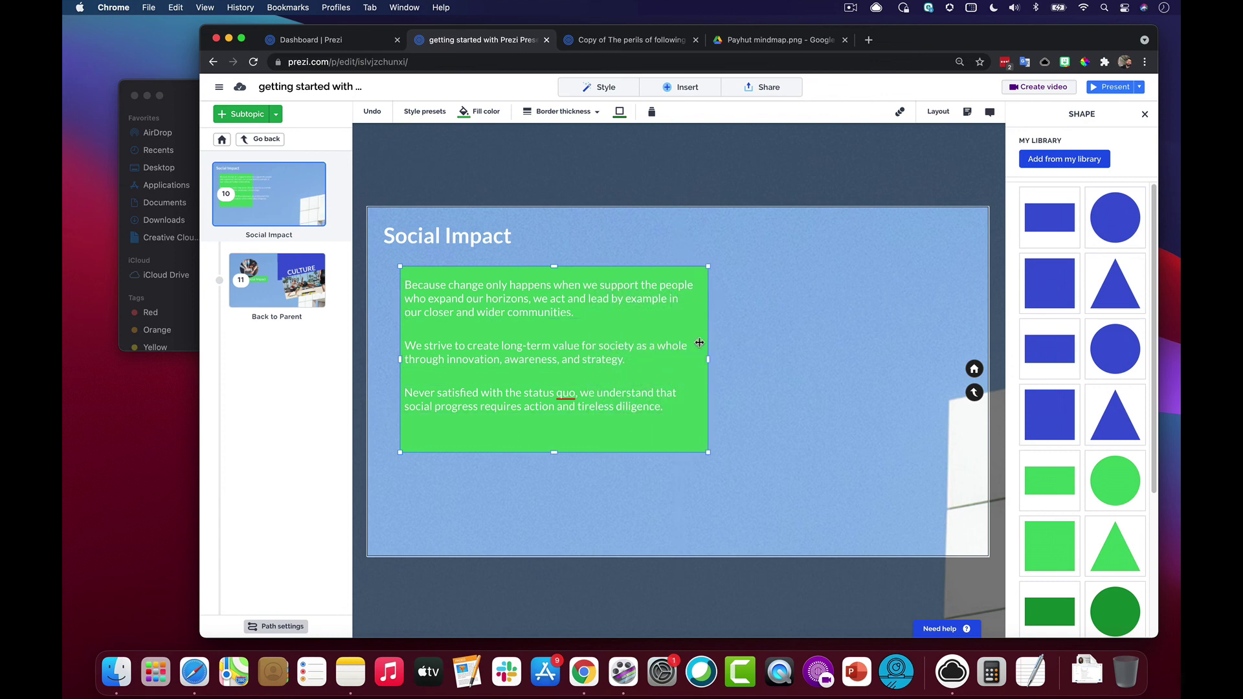
{"action": "left_click_drag", "start_coordinate": [400, 360], "coordinate": [395, 359]}
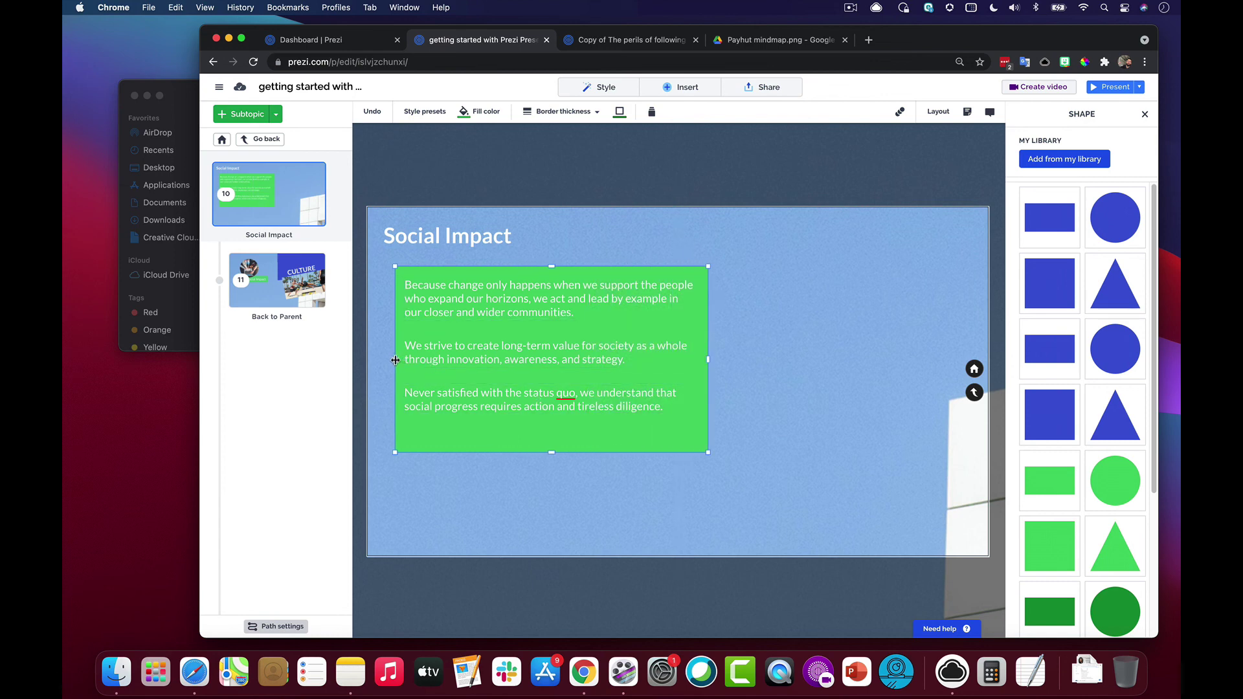
{"action": "left_click_drag", "start_coordinate": [552, 452], "coordinate": [551, 505]}
{"action": "left_click", "coordinate": [780, 370]}
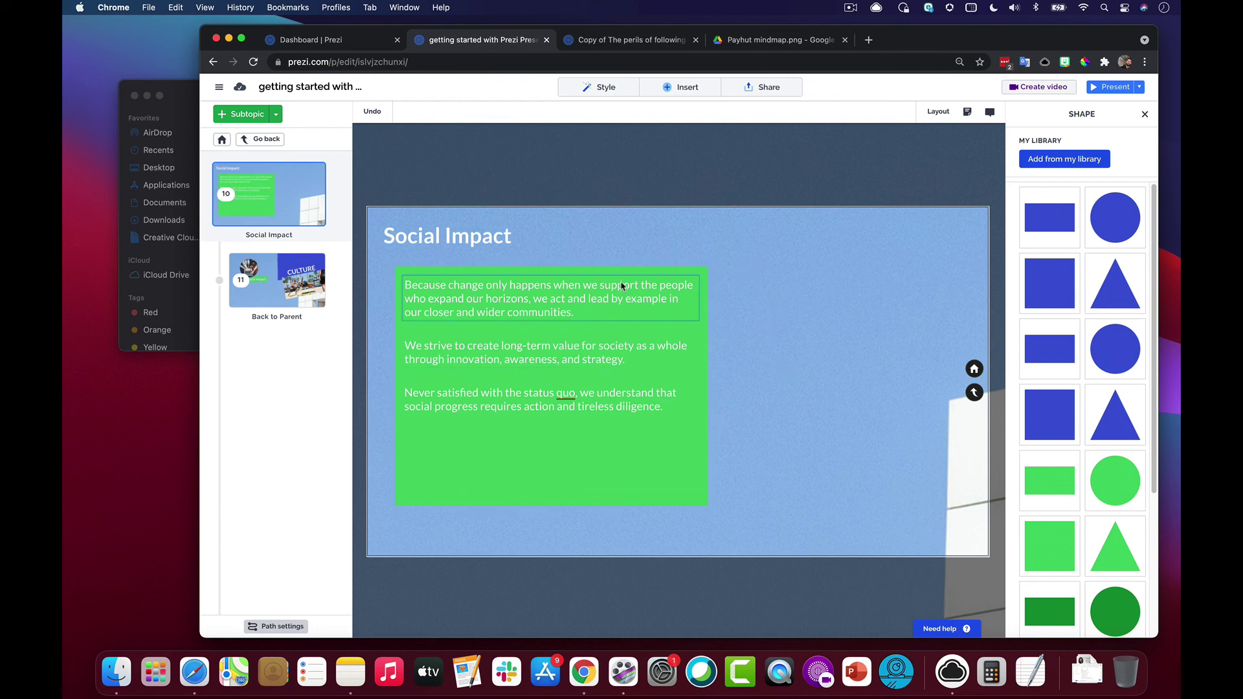
- Duplicate the green rectangle and fill the copy with solid white
{"action": "scroll", "coordinate": [1036, 402], "scroll_direction": "down", "scroll_amount": 5}
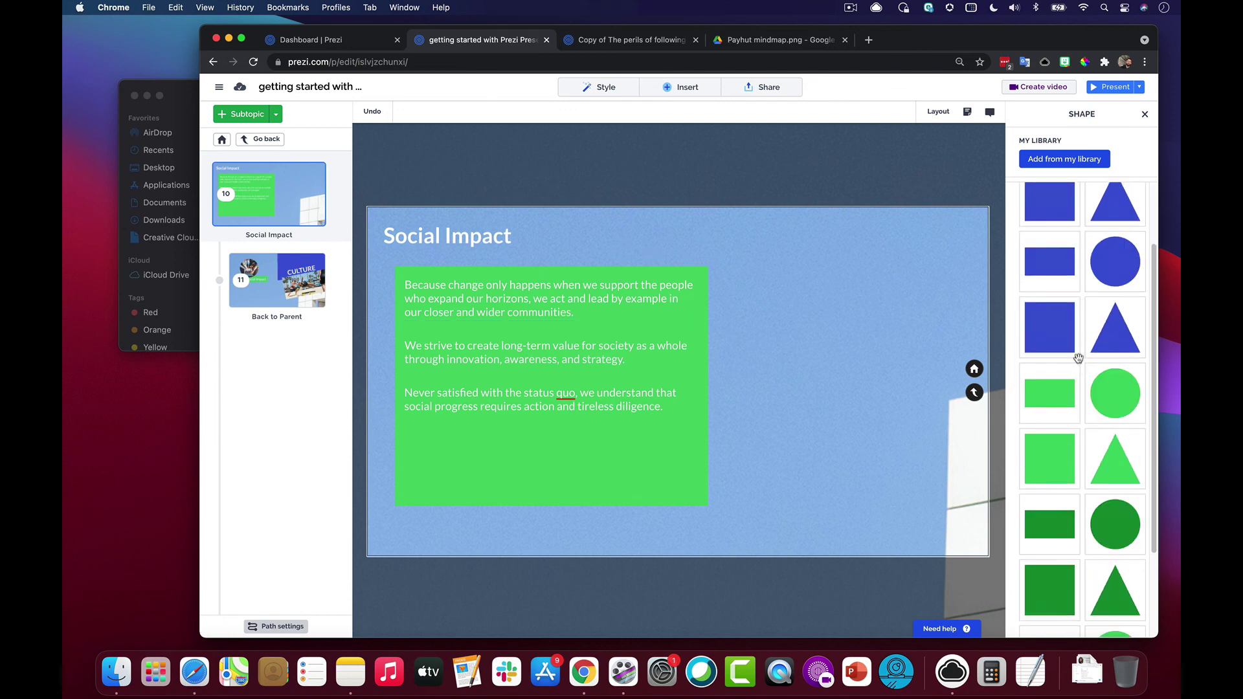
{"action": "scroll", "coordinate": [1055, 376], "scroll_direction": "up", "scroll_amount": 5}
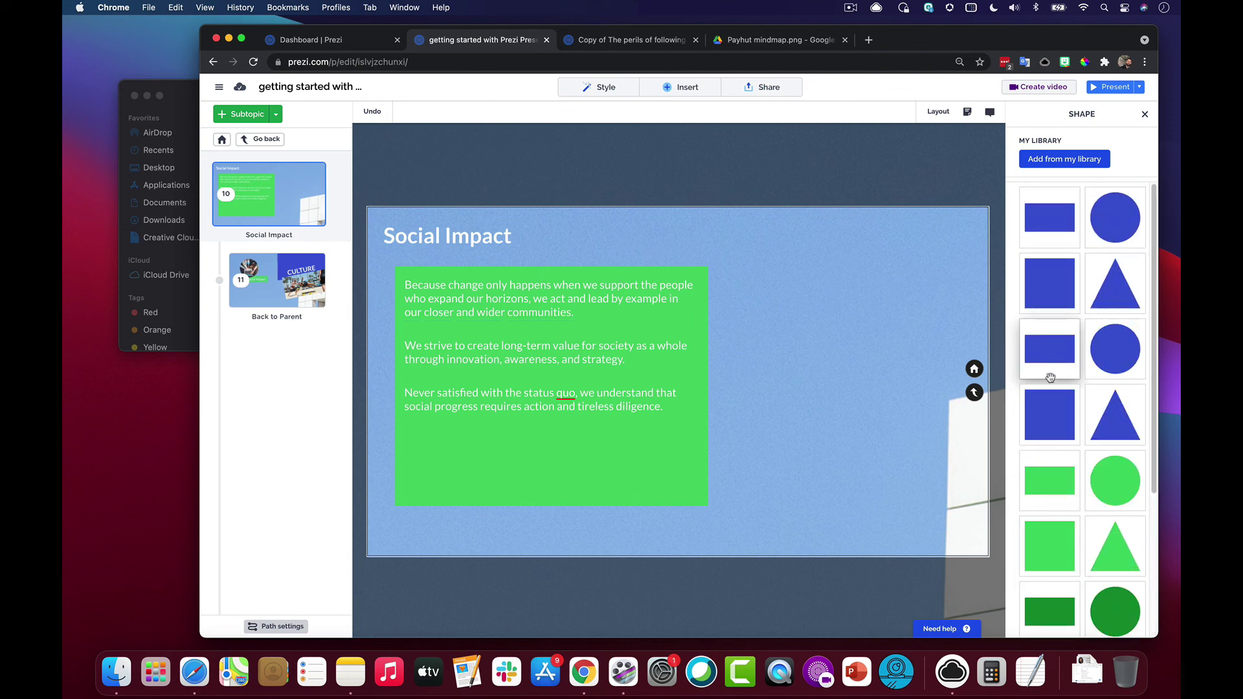
{"action": "left_click", "coordinate": [640, 459]}
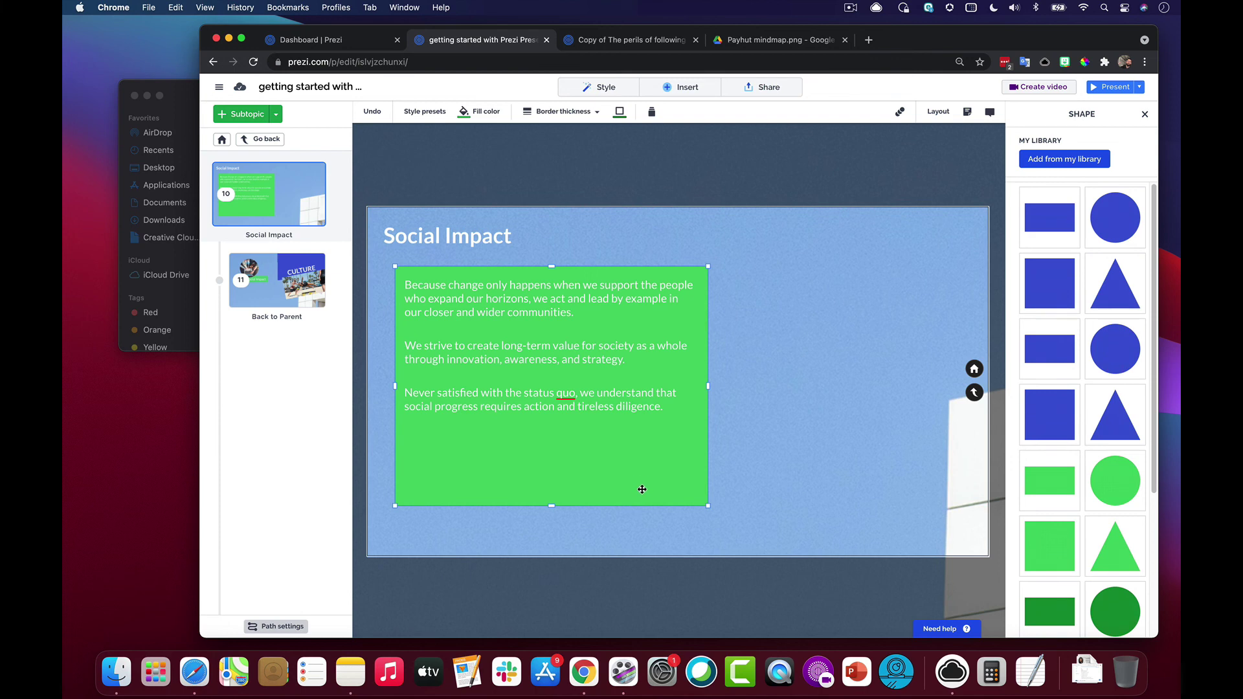
{"action": "key", "text": "super+d"}
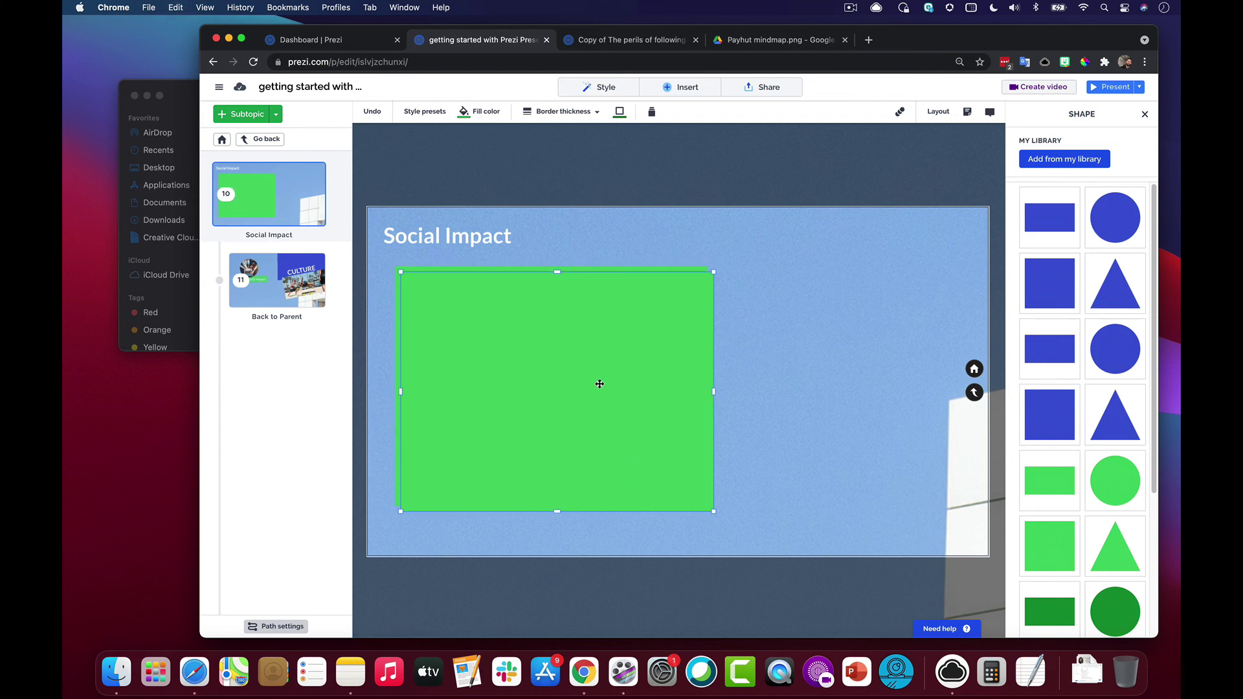
{"action": "left_click", "coordinate": [479, 112]}
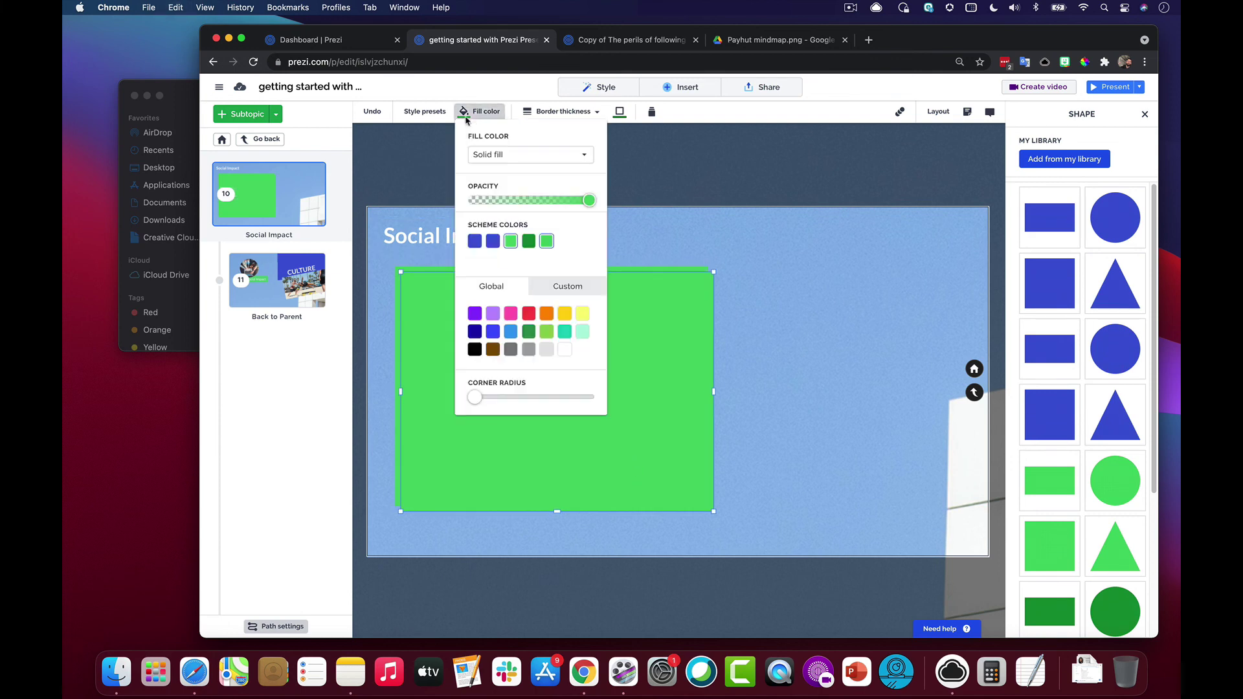
{"action": "left_click", "coordinate": [565, 350]}
- Offset the white rectangle slightly up and left of the green one and send it to the back as a thin border
{"action": "left_click", "coordinate": [660, 384]}
{"action": "left_click_drag", "start_coordinate": [660, 384], "coordinate": [666, 382]}
{"action": "right_click", "coordinate": [666, 383]}
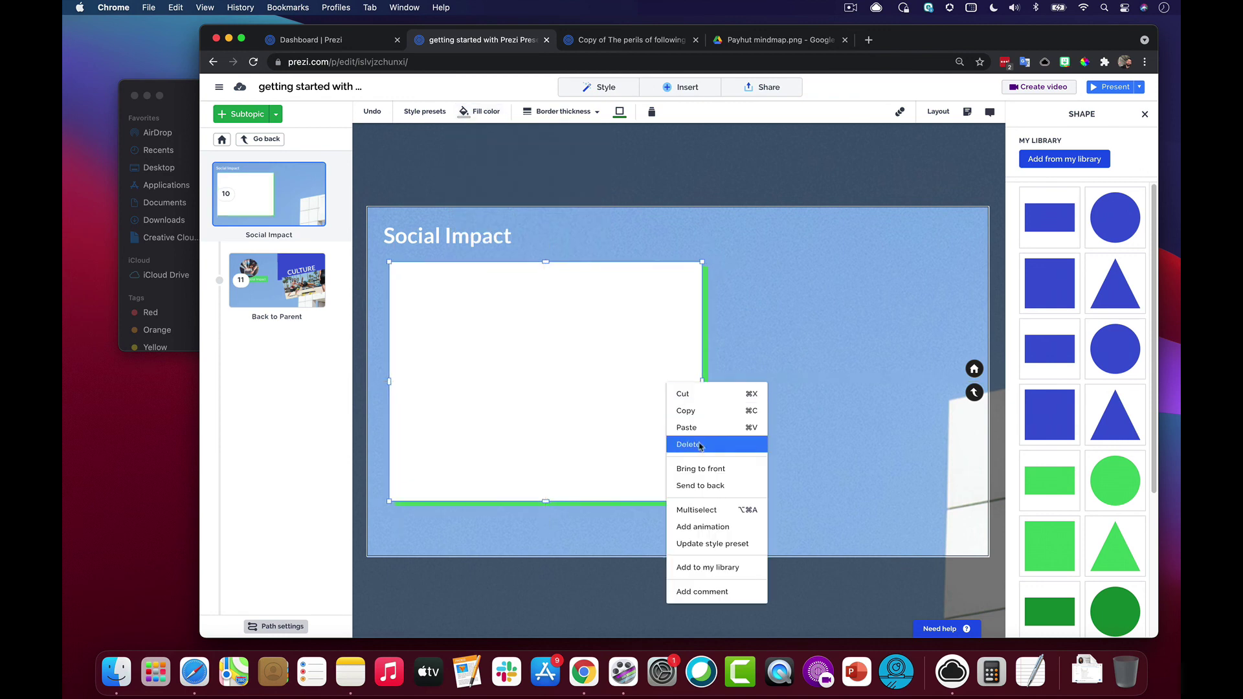
{"action": "left_click", "coordinate": [701, 480]}
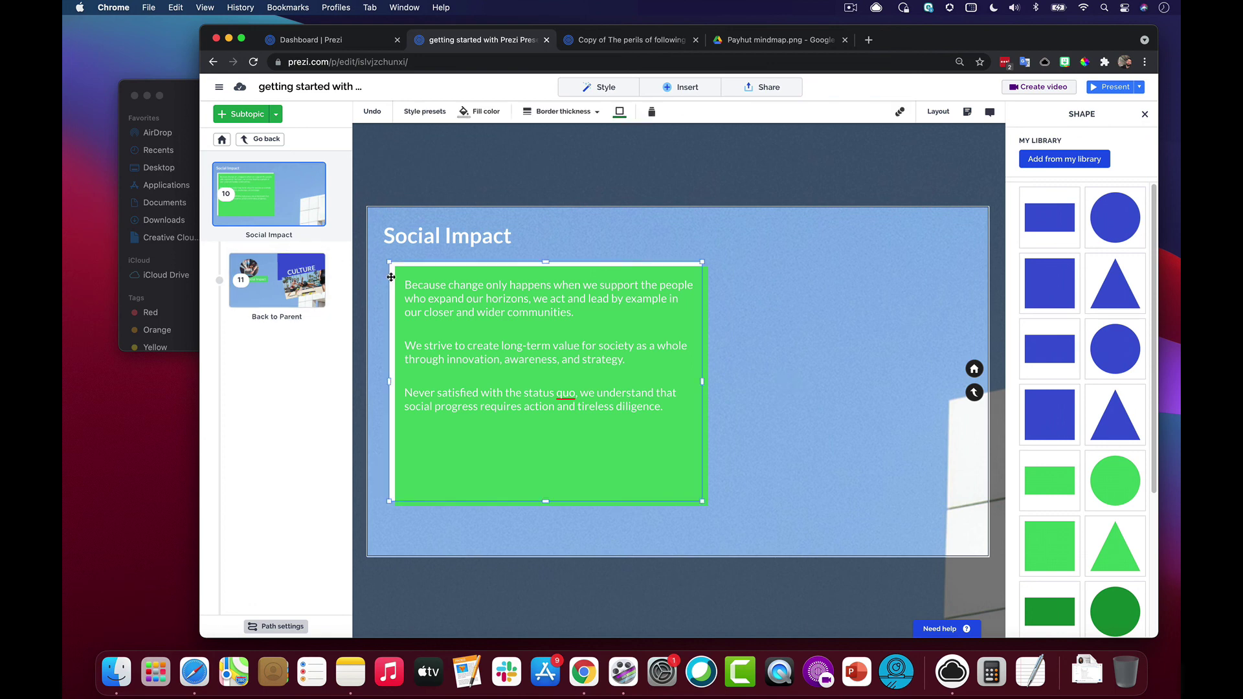
{"action": "left_click_drag", "start_coordinate": [391, 277], "coordinate": [393, 275]}
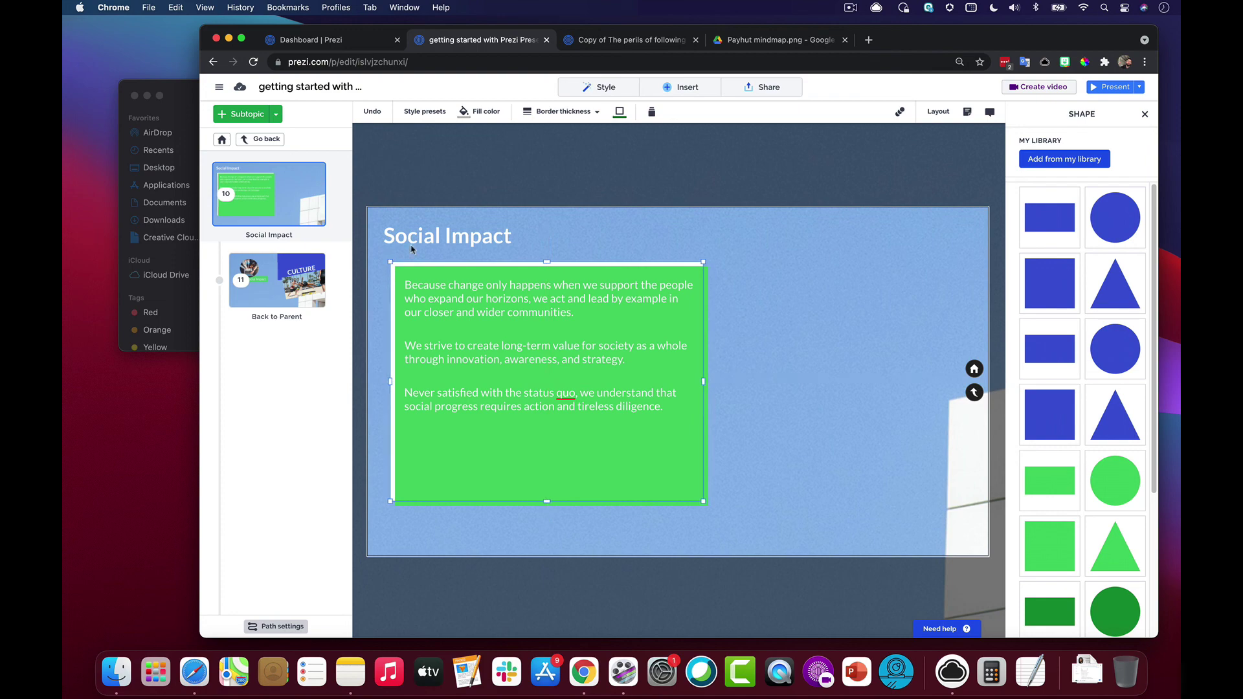
{"action": "left_click", "coordinate": [767, 316]}
- Return to the CULTURE topic, open advanced topic editing for Social Impact, and enlarge its topic zoom area to fill the CULTURE frame
{"action": "scroll", "coordinate": [696, 263], "scroll_direction": "down", "scroll_amount": 5}
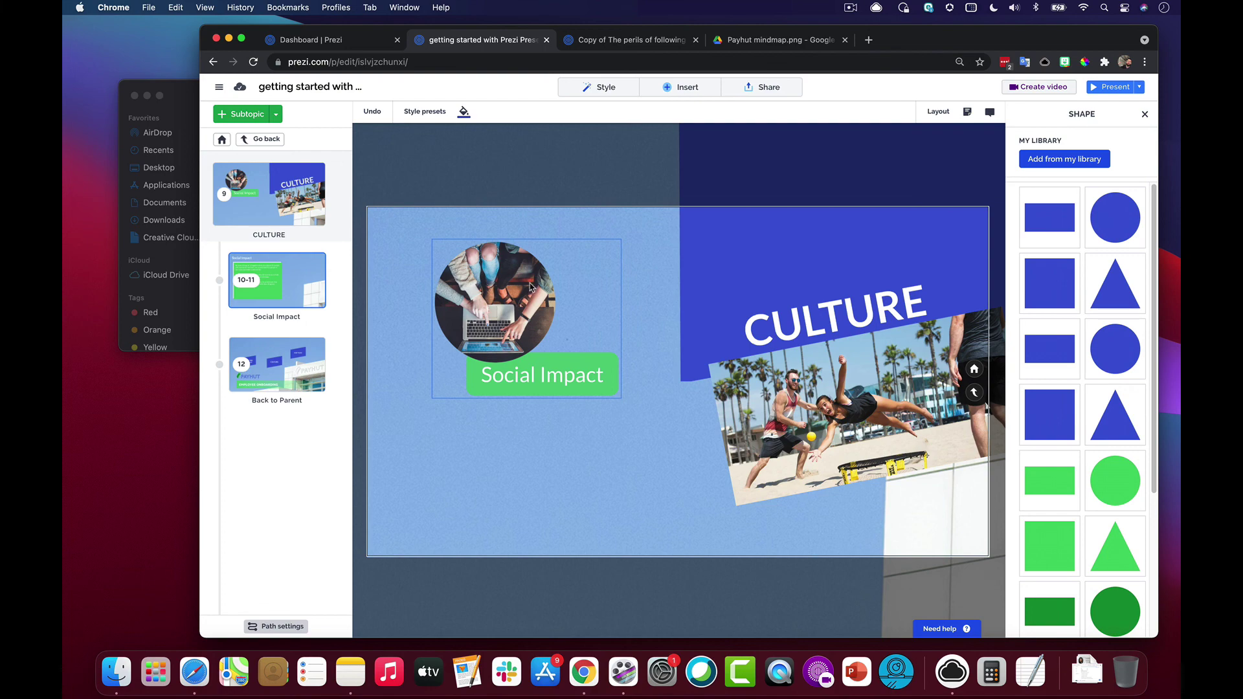
{"action": "left_click", "coordinate": [528, 308]}
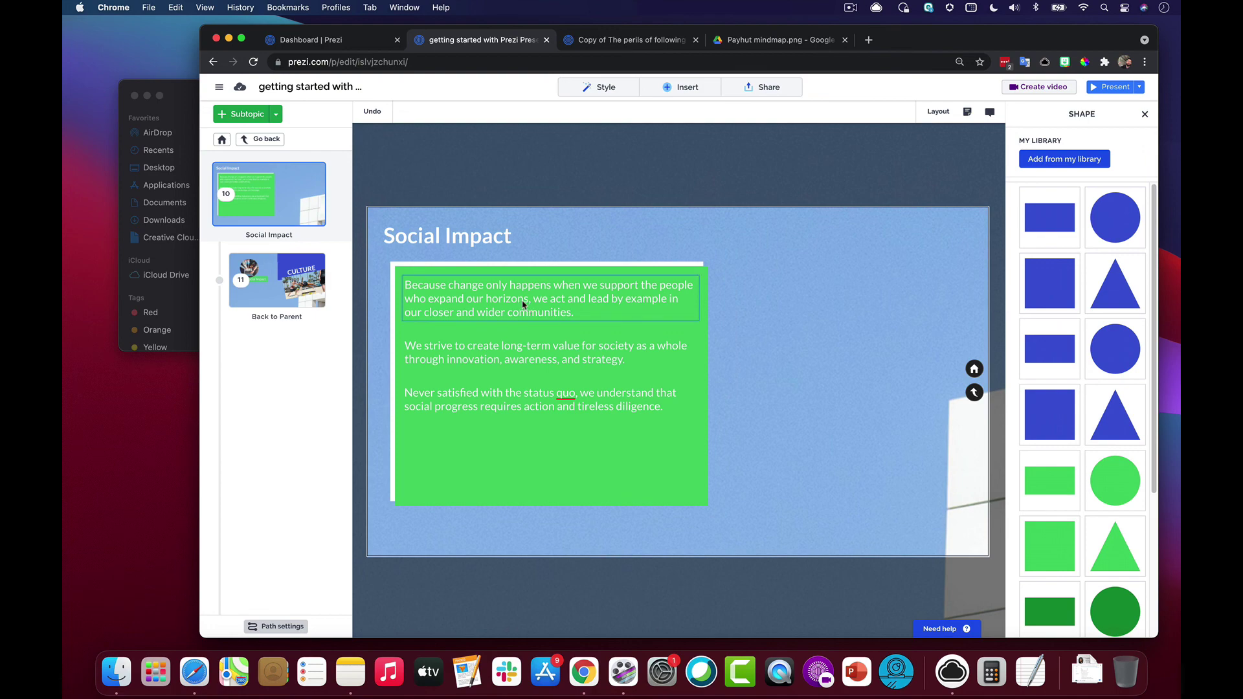
{"action": "left_click", "coordinate": [524, 304]}
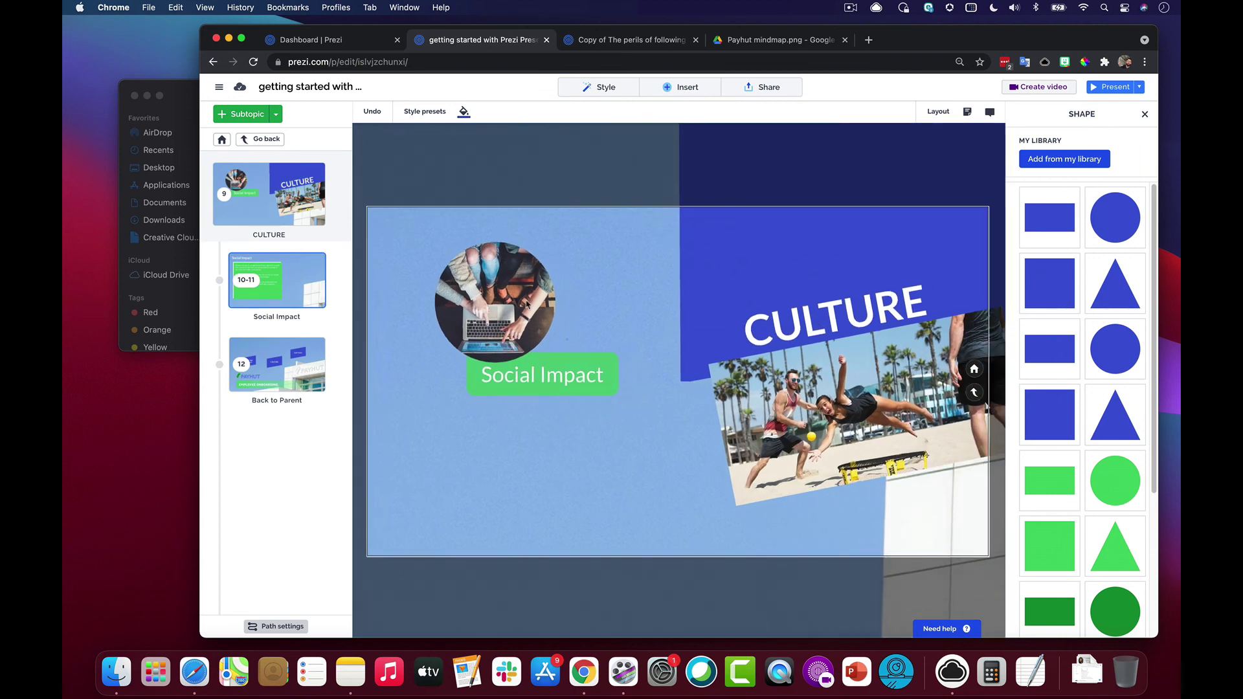
{"action": "right_click", "coordinate": [525, 299]}
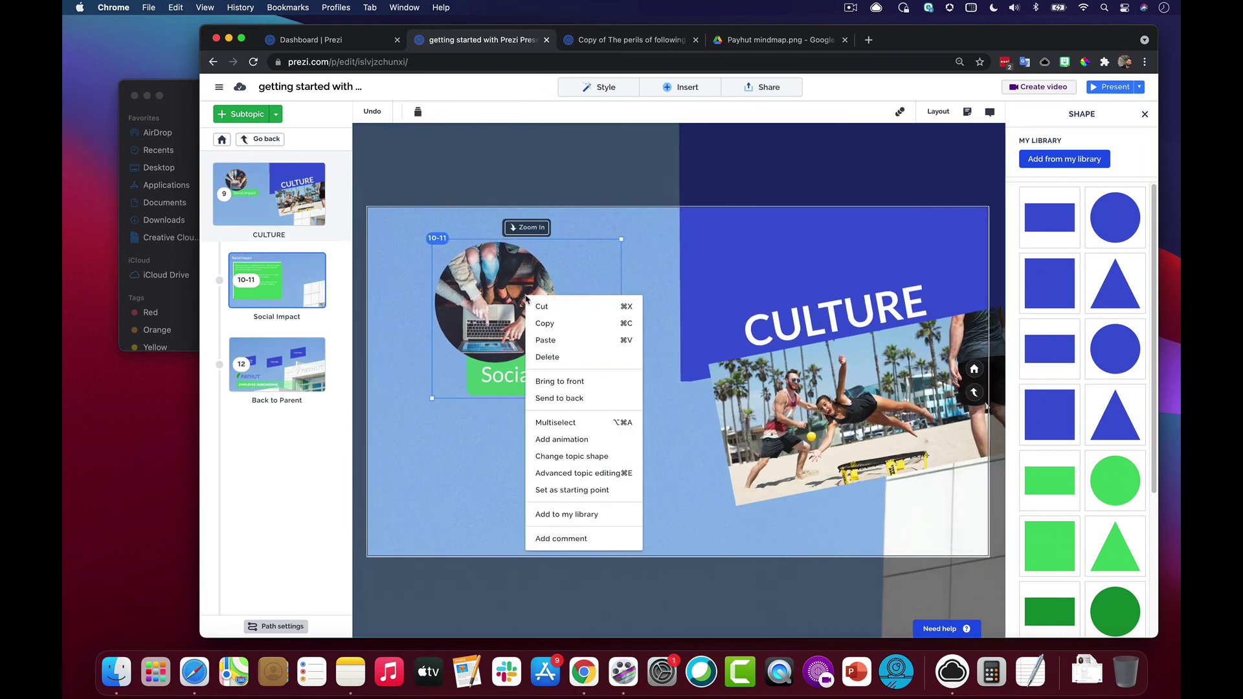
{"action": "left_click", "coordinate": [588, 478]}
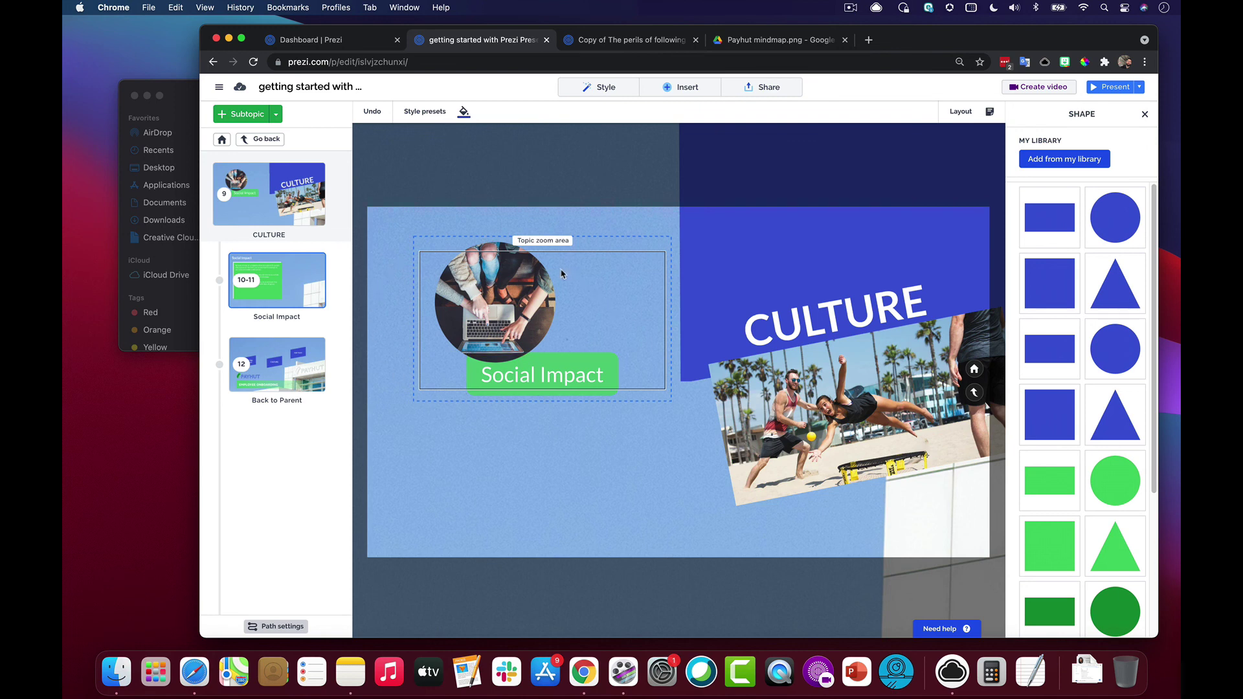
{"action": "left_click_drag", "start_coordinate": [573, 254], "coordinate": [534, 214]}
{"action": "left_click_drag", "start_coordinate": [624, 351], "coordinate": [985, 545]}
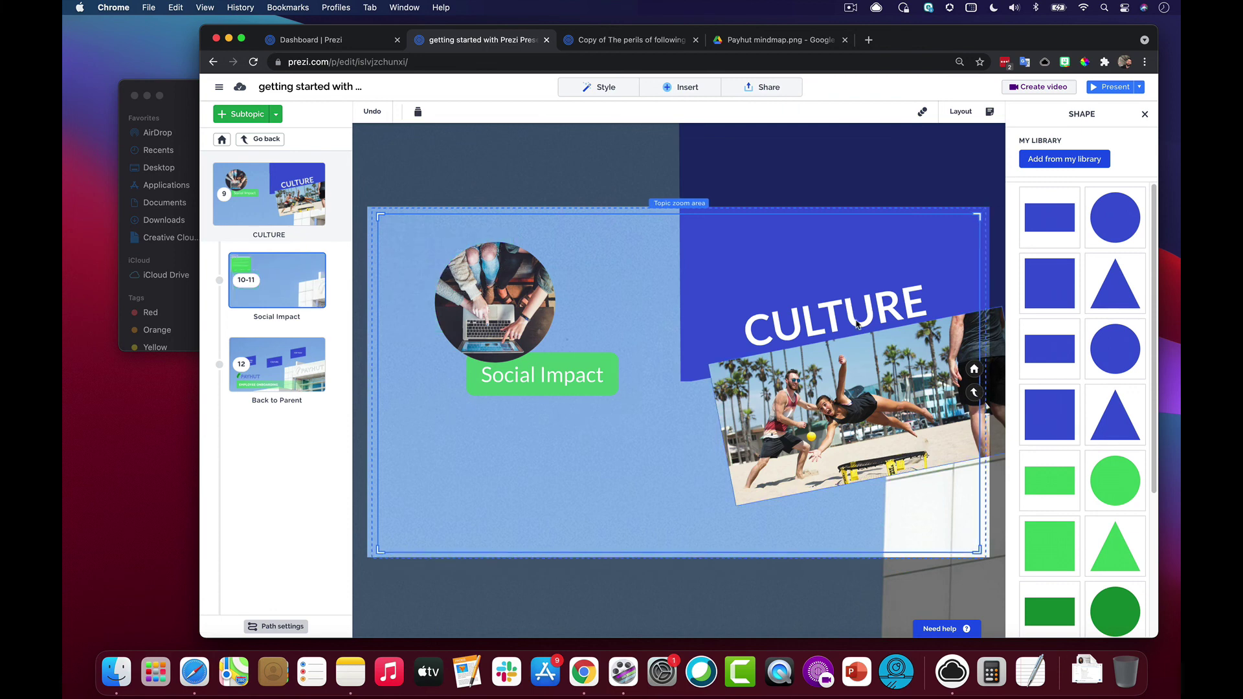
- Exit advanced topic editing, enter Social Impact, and enlarge its title, paragraphs and background rectangles together until they span the frame's height
{"action": "left_click", "coordinate": [764, 164]}
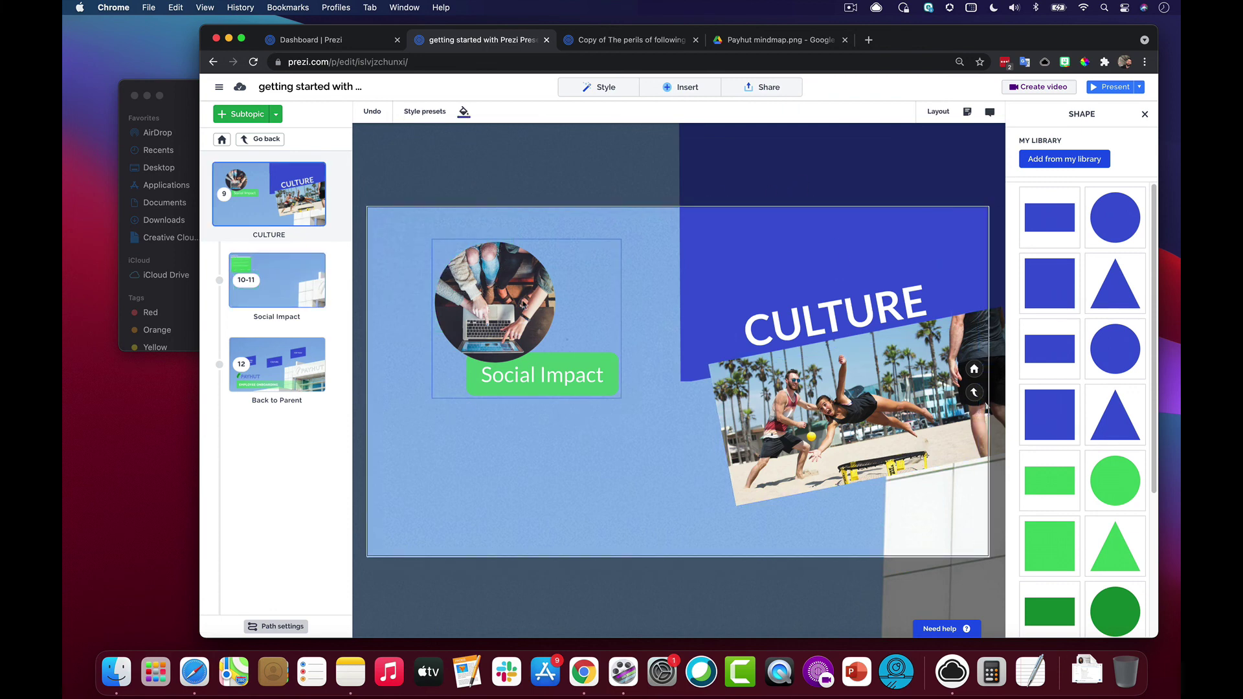
{"action": "left_click", "coordinate": [523, 305]}
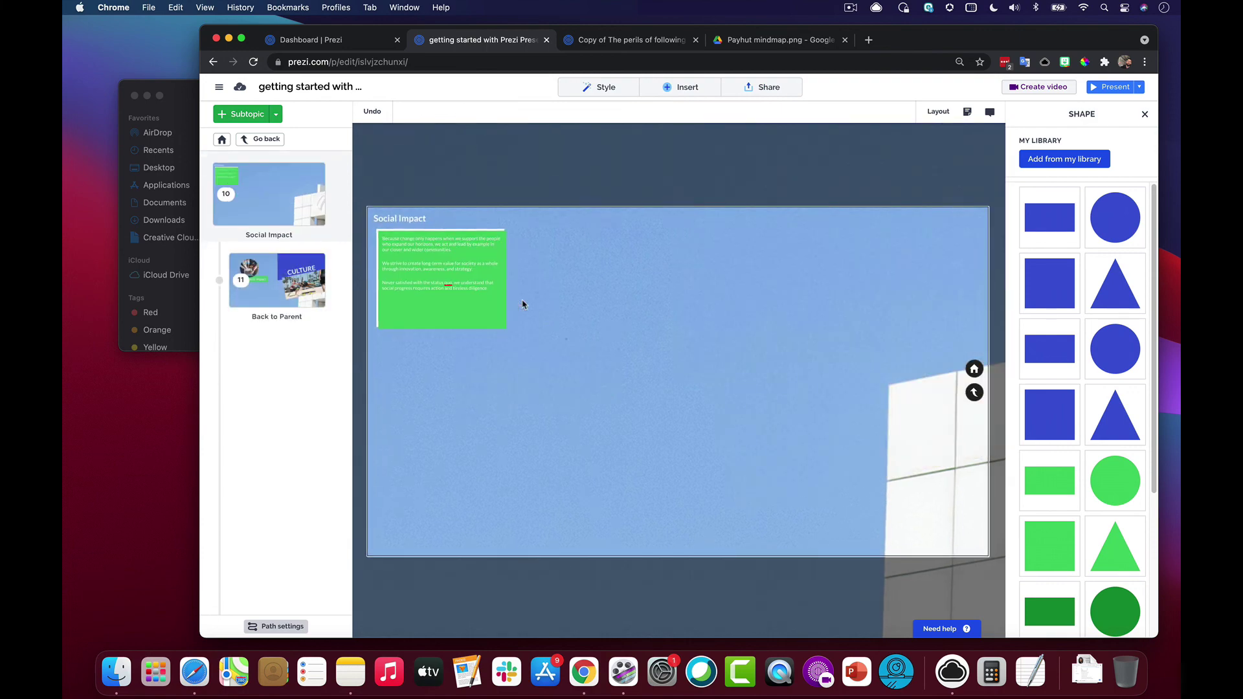
{"action": "left_click", "coordinate": [522, 306]}
{"action": "left_click_drag", "start_coordinate": [505, 330], "coordinate": [758, 521]}
{"action": "left_click", "coordinate": [795, 360]}
{"action": "left_click", "coordinate": [794, 360]}
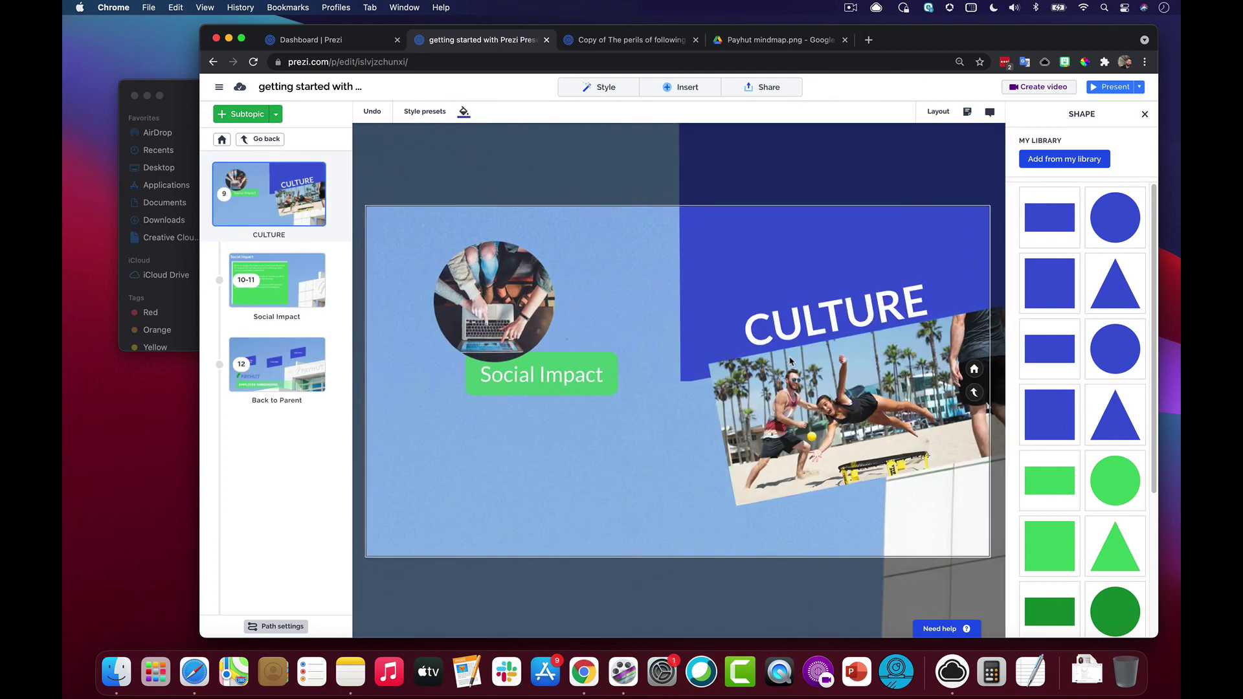
{"action": "left_click", "coordinate": [495, 325]}
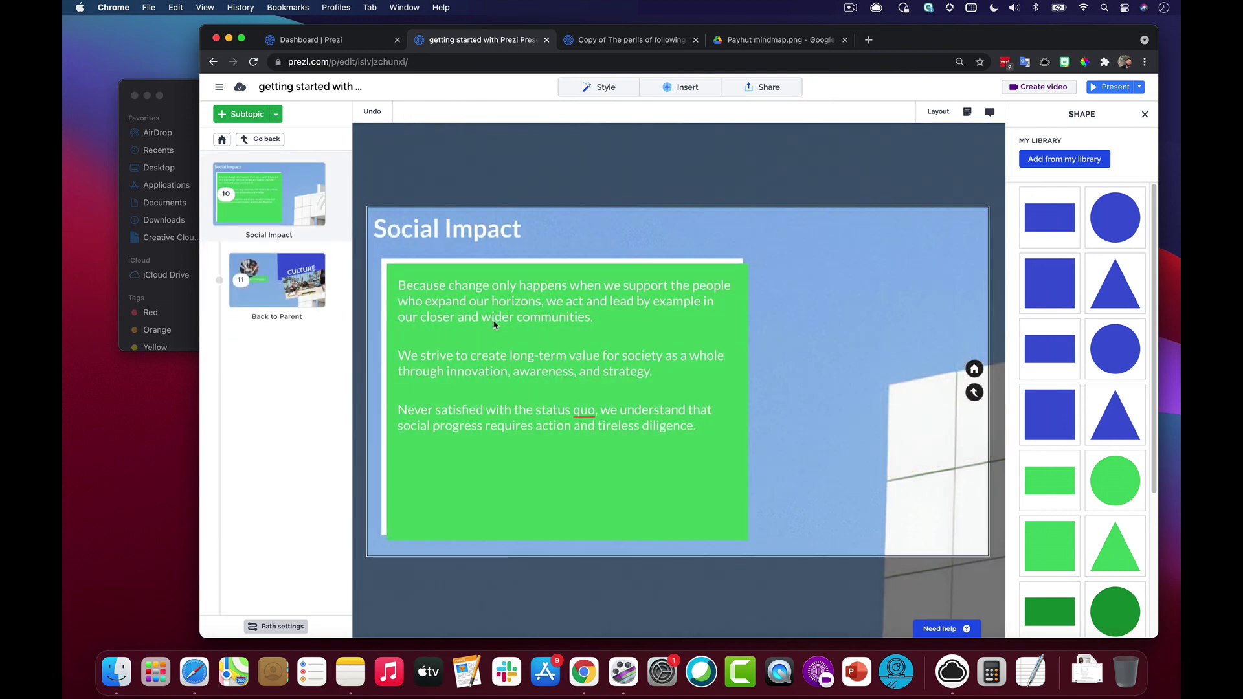
{"action": "left_click", "coordinate": [495, 325]}
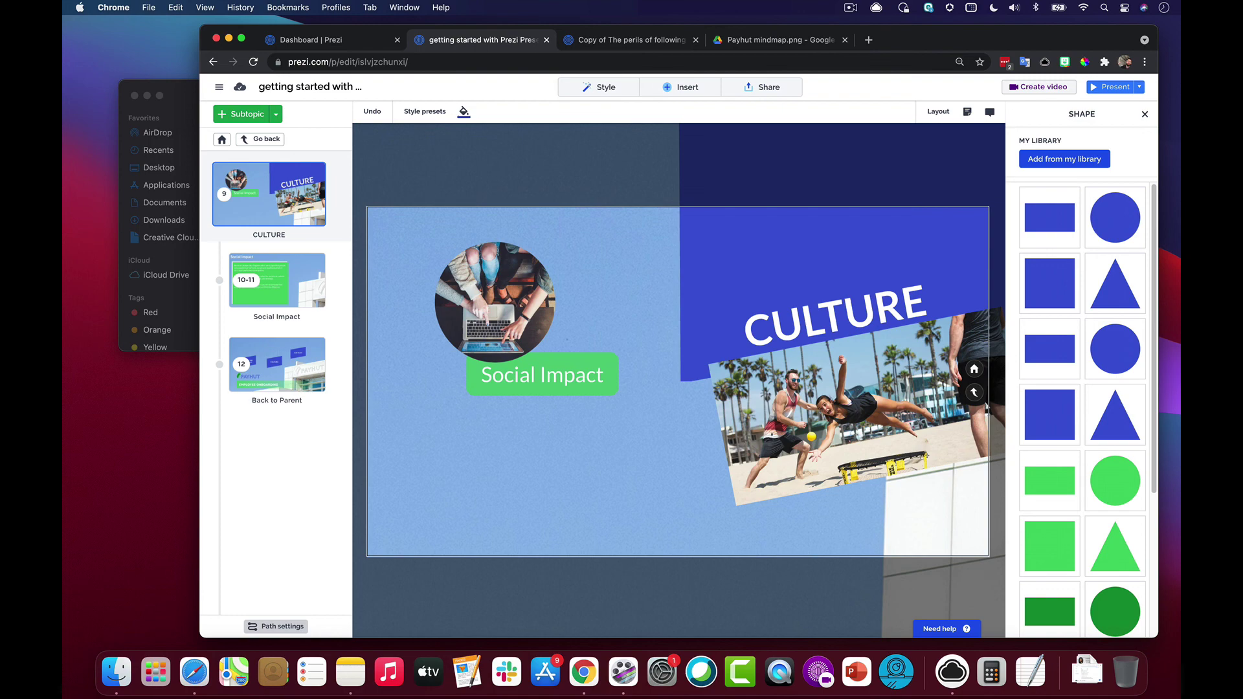
- Upload payhut video.mp4 into the Social Impact subtopic
{"action": "left_click", "coordinate": [487, 303]}
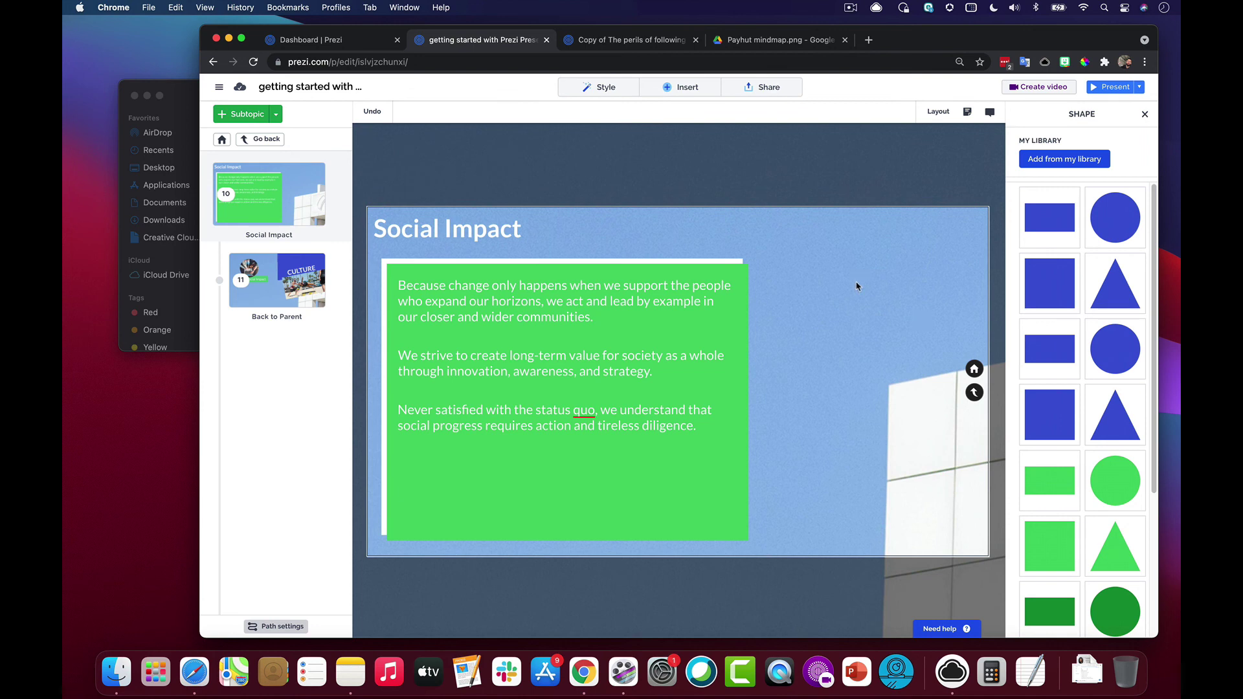
{"action": "left_click", "coordinate": [686, 91]}
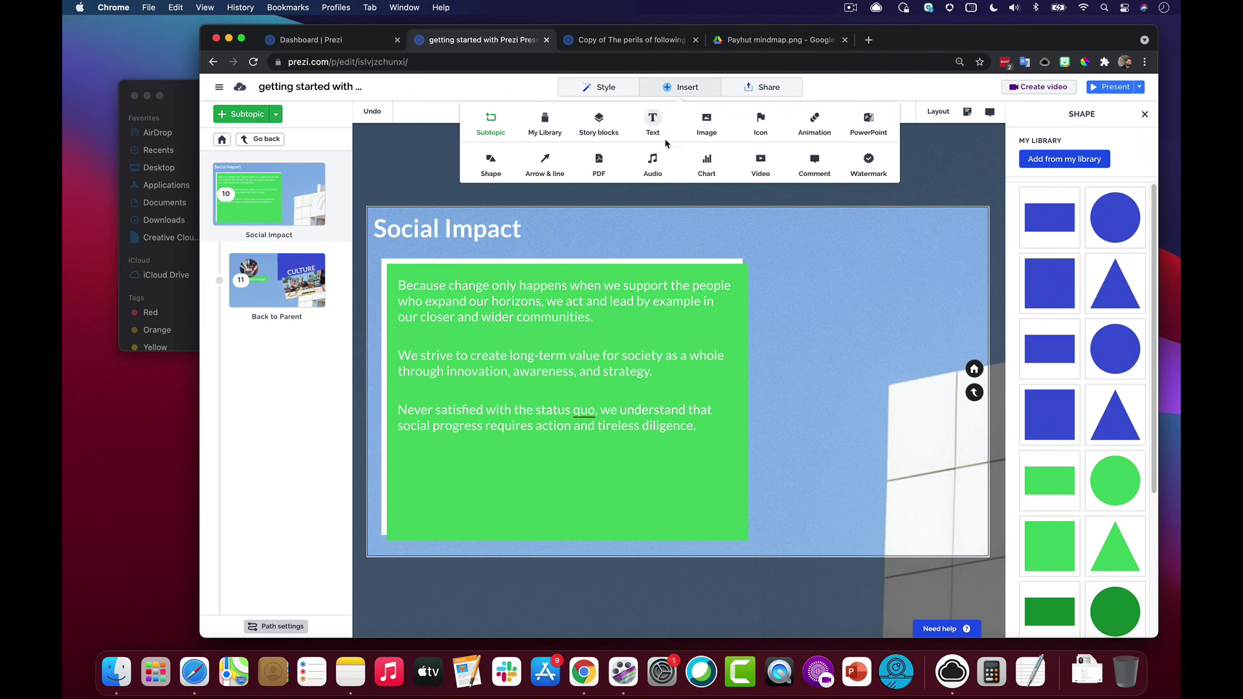
{"action": "left_click", "coordinate": [760, 163]}
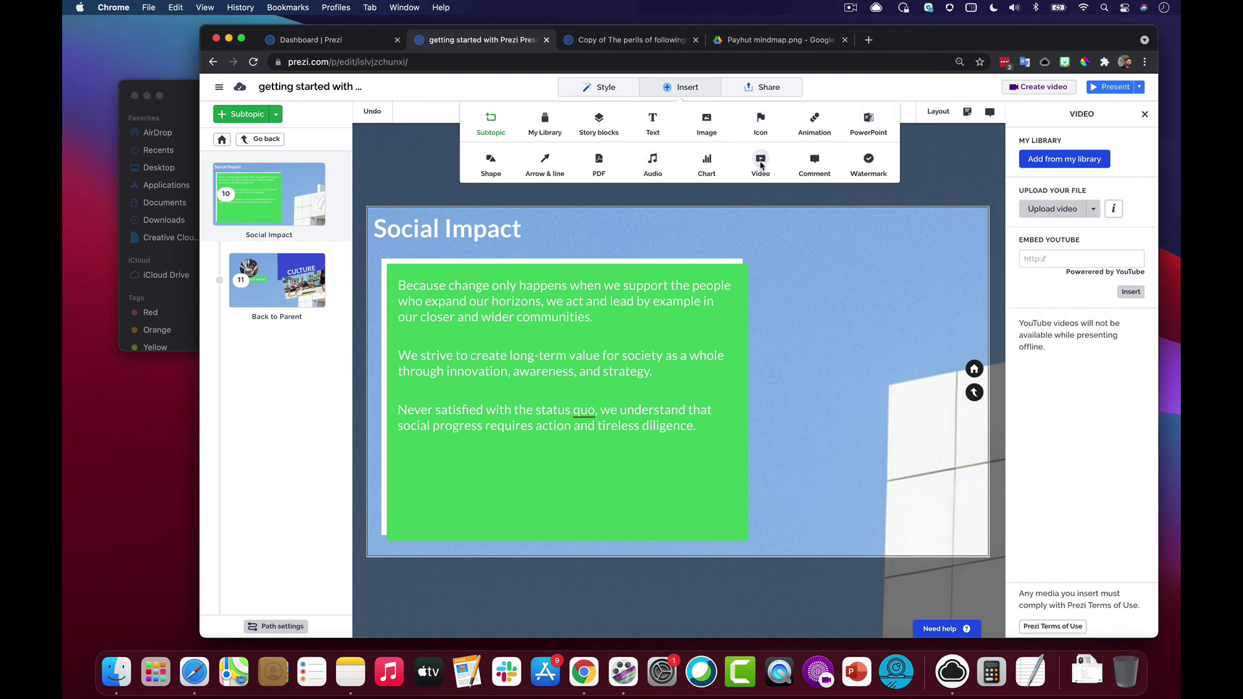
{"action": "left_click", "coordinate": [1056, 209]}
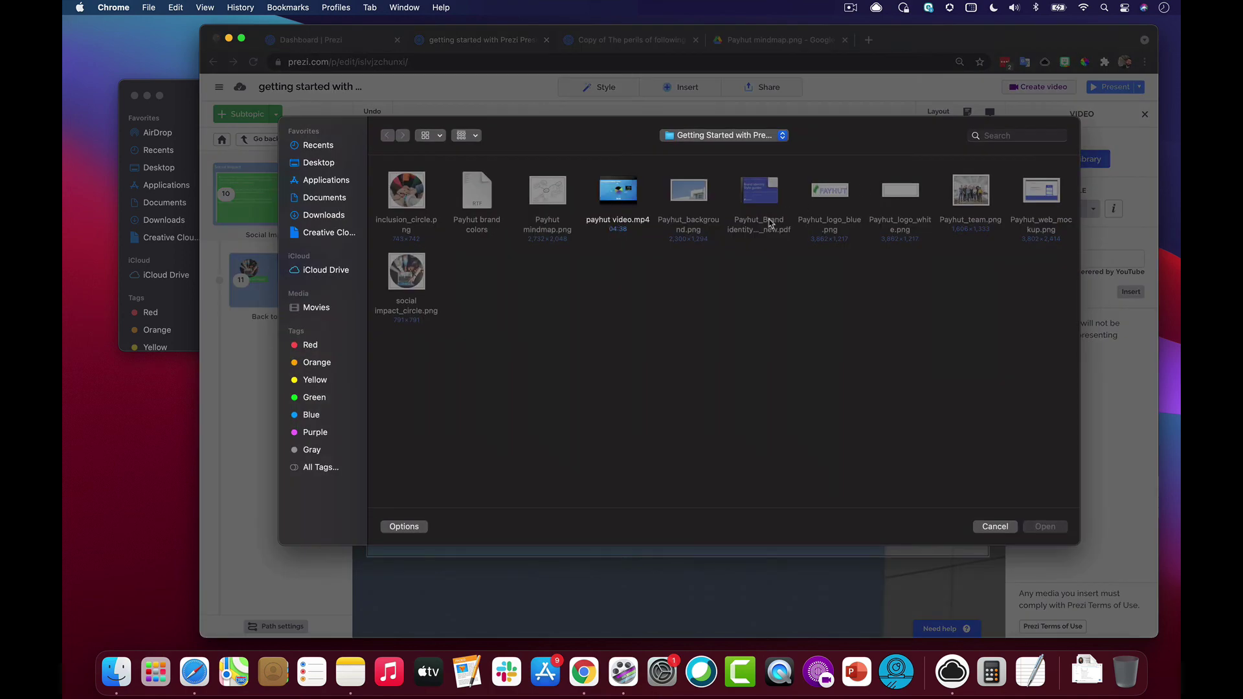
{"action": "left_click", "coordinate": [631, 231]}
{"action": "left_click", "coordinate": [1037, 527]}
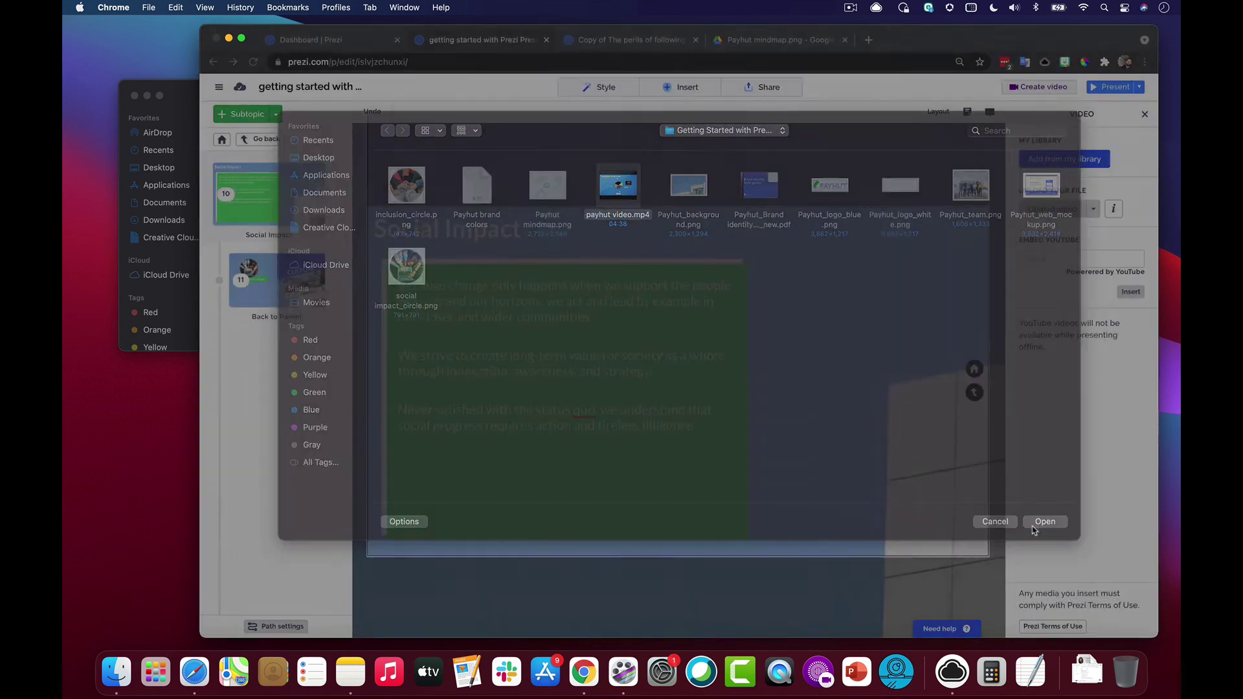
- Shrink the video and place it at the frame's lower right, slightly overlapping the green rectangle's edge
{"action": "left_click_drag", "start_coordinate": [779, 394], "coordinate": [883, 380]}
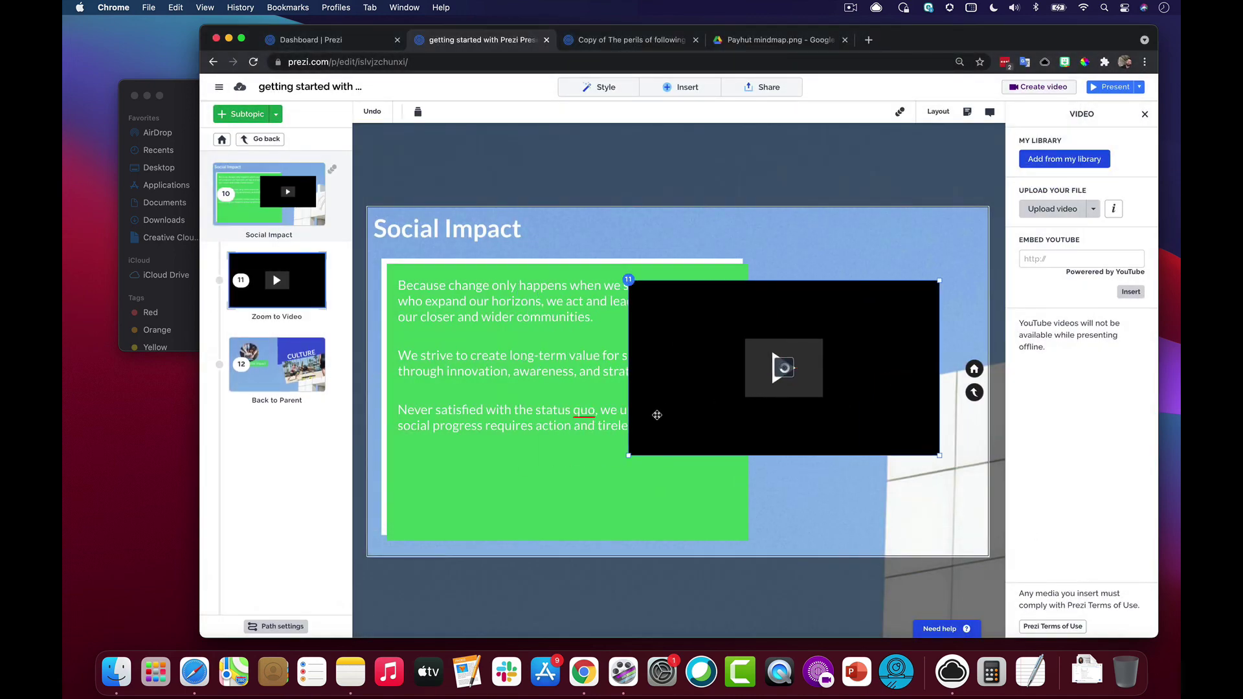
{"action": "left_click_drag", "start_coordinate": [640, 448], "coordinate": [793, 539]}
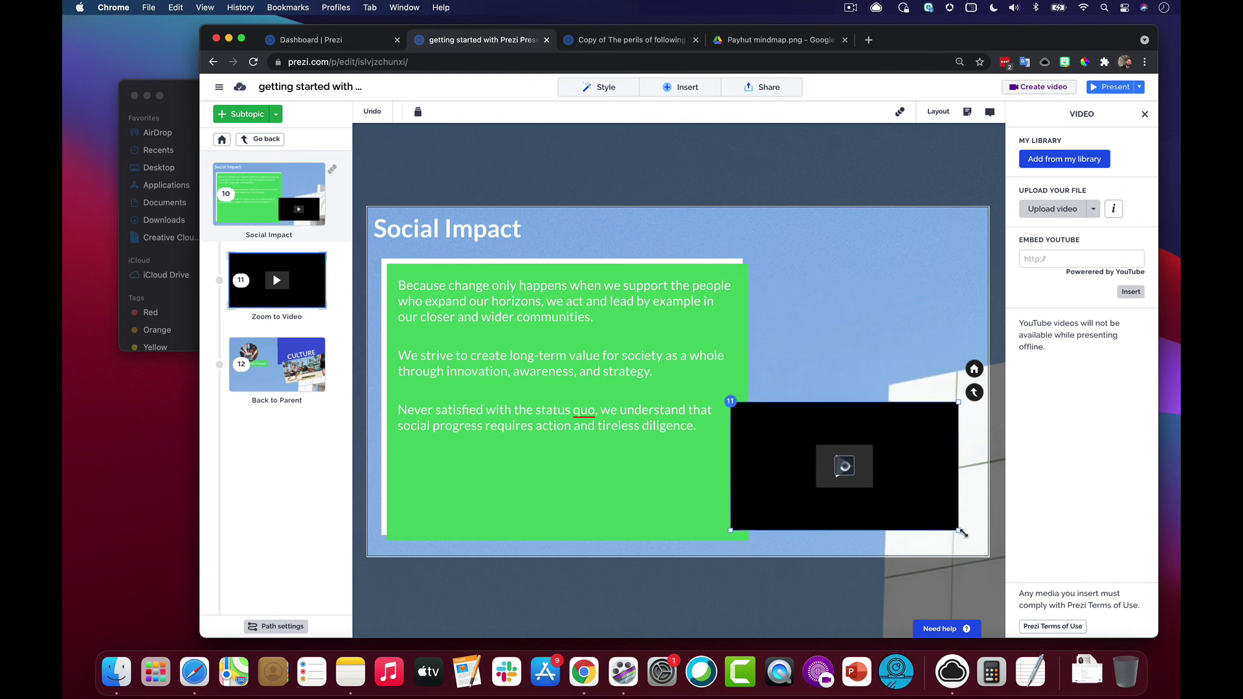
{"action": "left_click_drag", "start_coordinate": [959, 531], "coordinate": [974, 536]}
{"action": "left_click", "coordinate": [852, 293]}
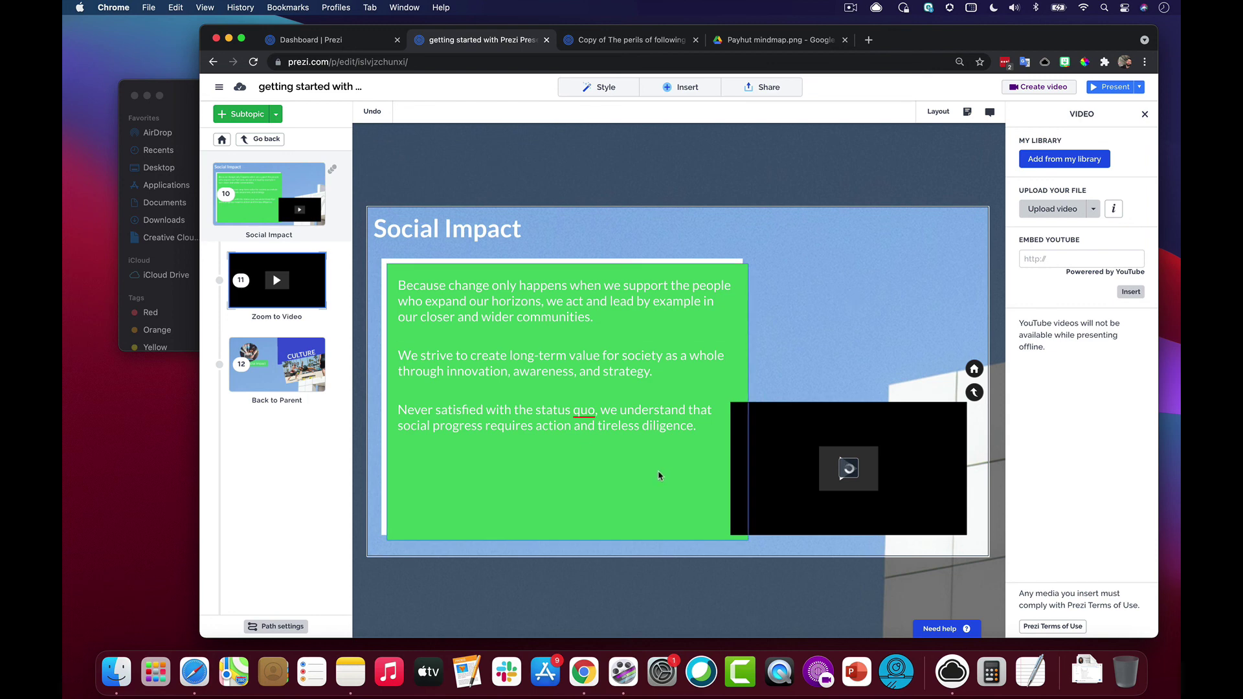
- Duplicate the Social Impact subtopic below the original in the CULTURE topic and open the copy in advanced topic editing
{"action": "scroll", "coordinate": [817, 261], "scroll_direction": "down", "scroll_amount": 5}
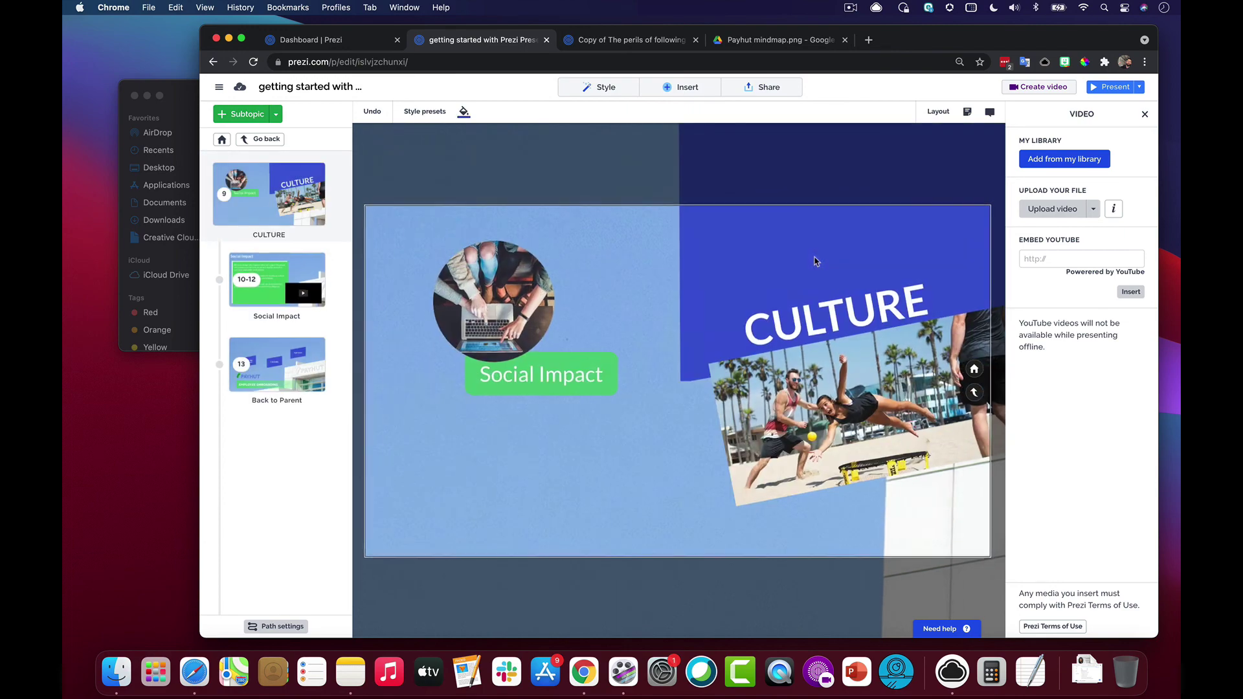
{"action": "left_click", "coordinate": [531, 320]}
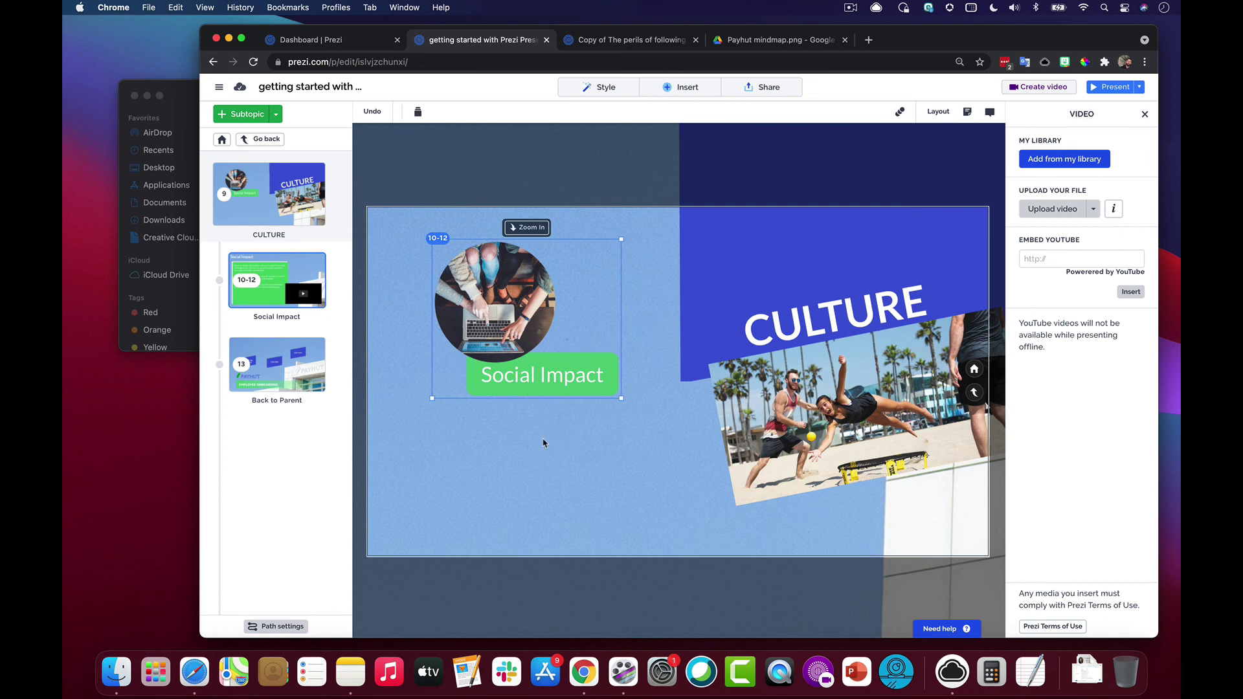
{"action": "left_click", "coordinate": [497, 544]}
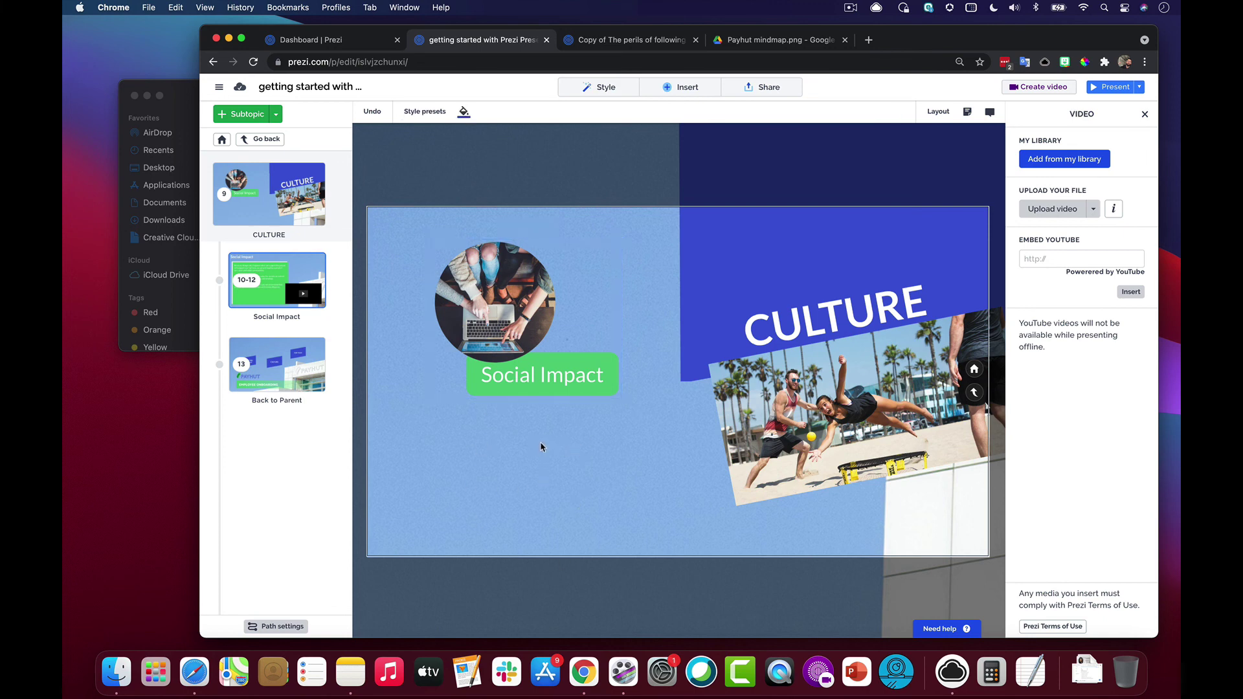
{"action": "left_click", "coordinate": [504, 336]}
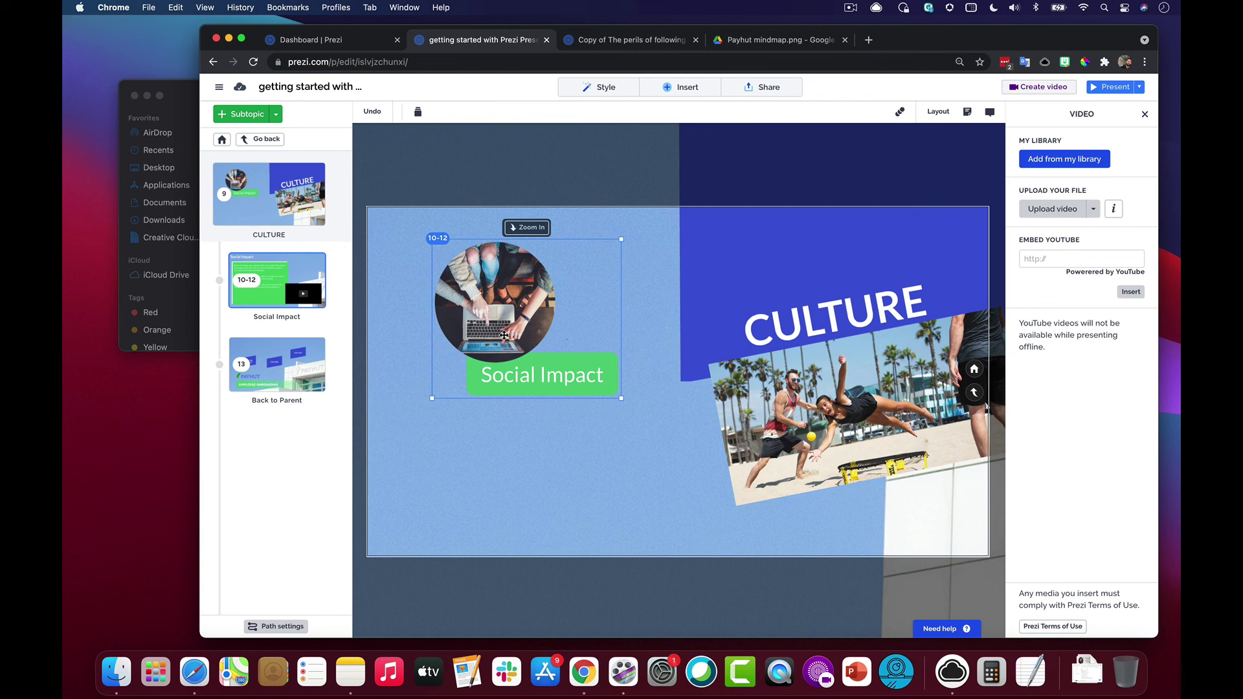
{"action": "left_click_drag", "start_coordinate": [504, 336], "coordinate": [552, 456]}
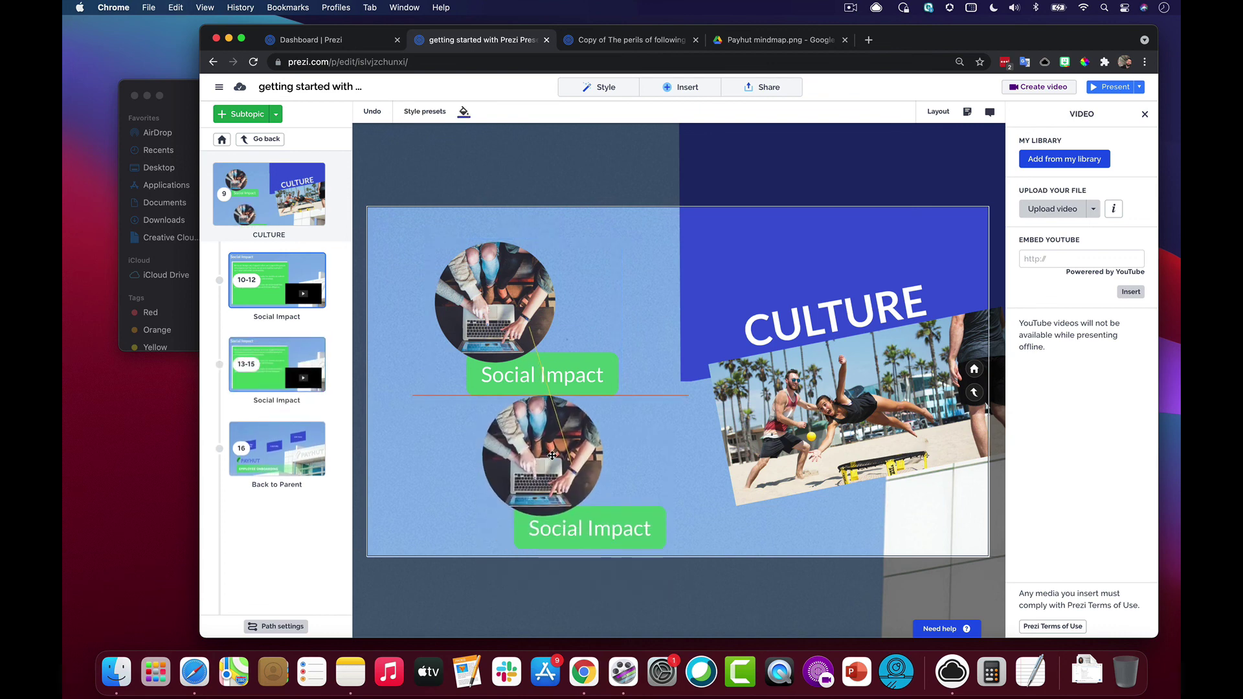
{"action": "right_click", "coordinate": [552, 457]}
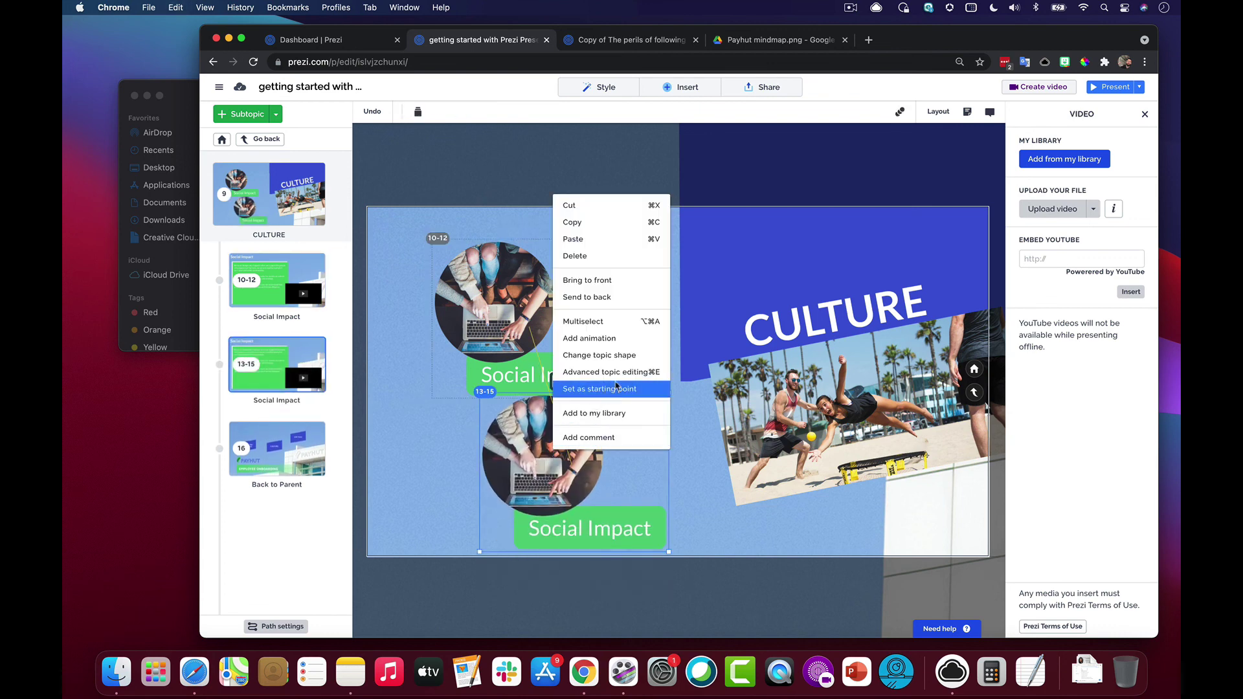
{"action": "left_click", "coordinate": [625, 372]}
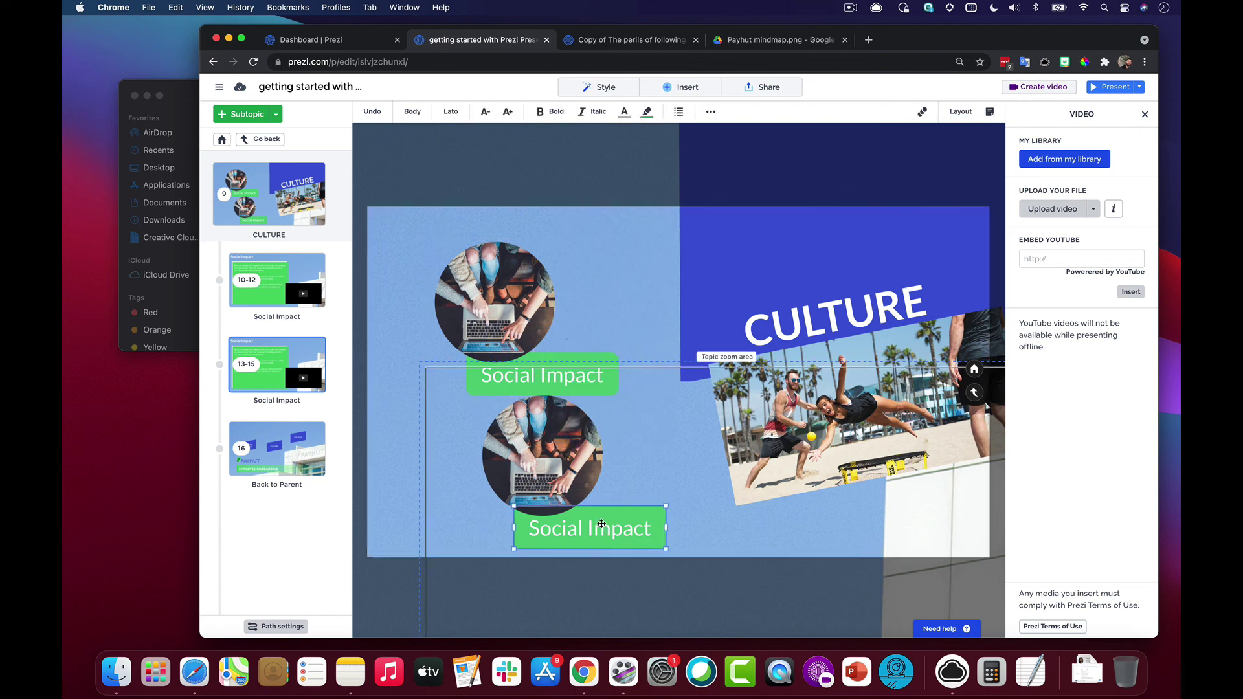
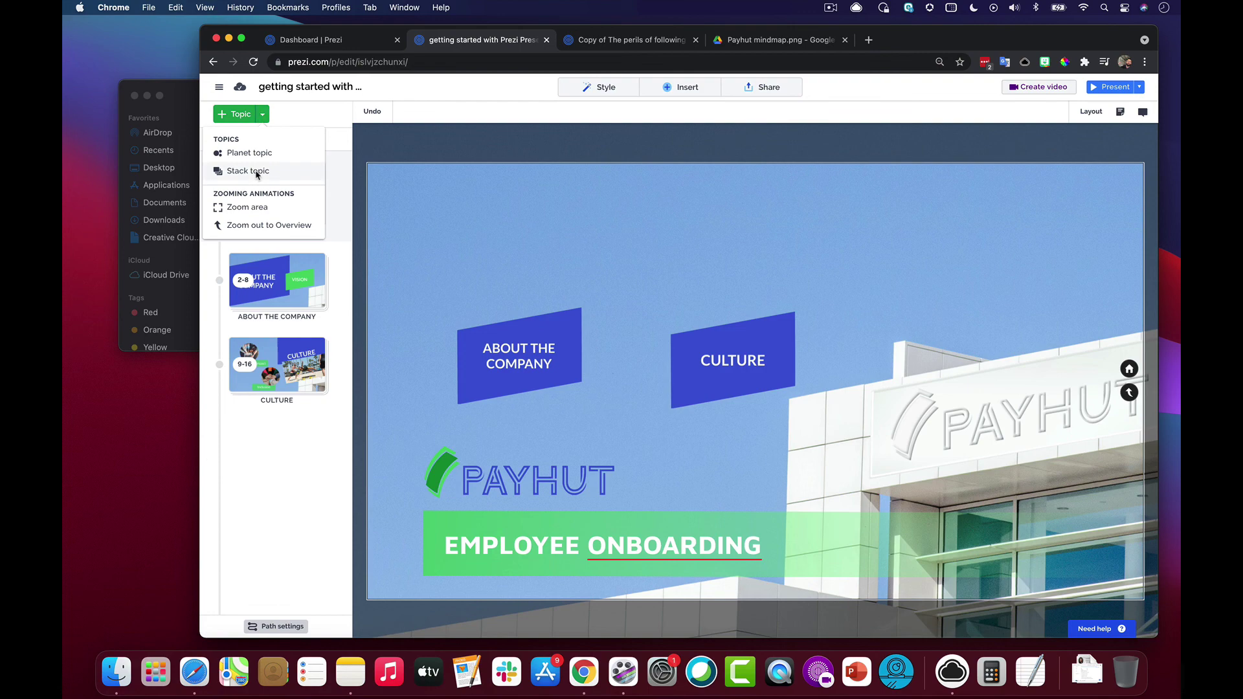
- Add a stack topic to the overview, place it above the building sign, and title it OUR TEAM
{"action": "left_click", "coordinate": [248, 171]}
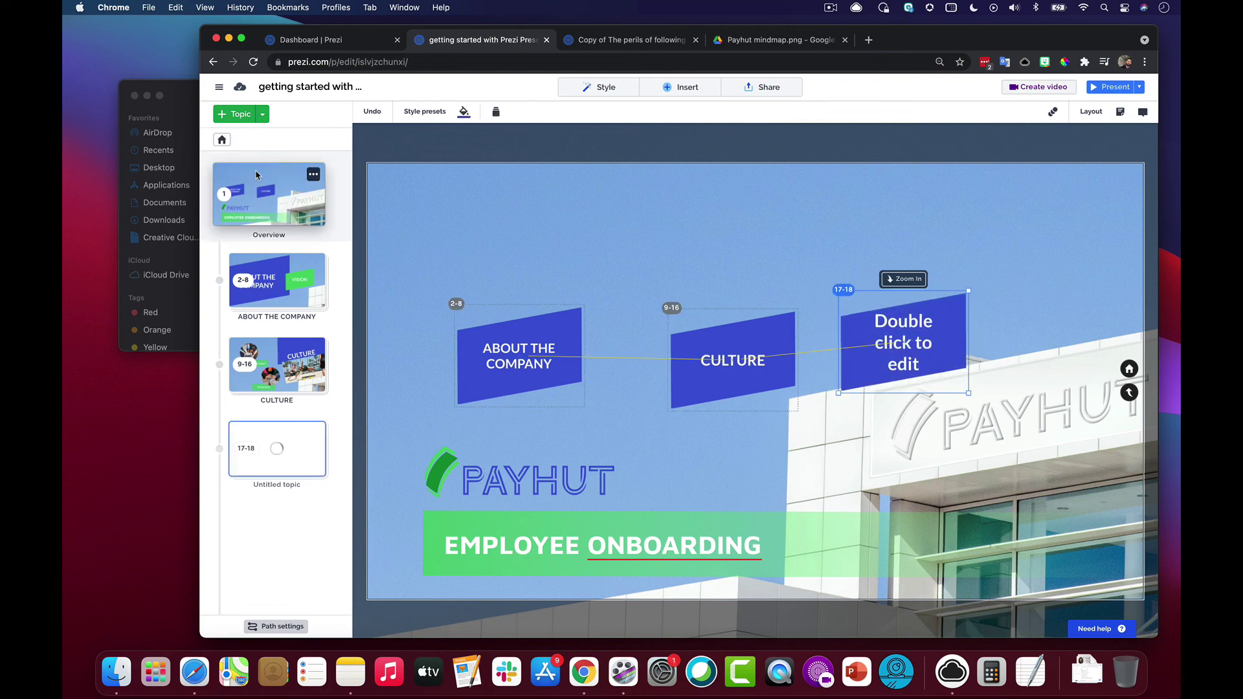
{"action": "left_click_drag", "start_coordinate": [951, 292], "coordinate": [959, 269]}
{"action": "double_click", "coordinate": [933, 288]}
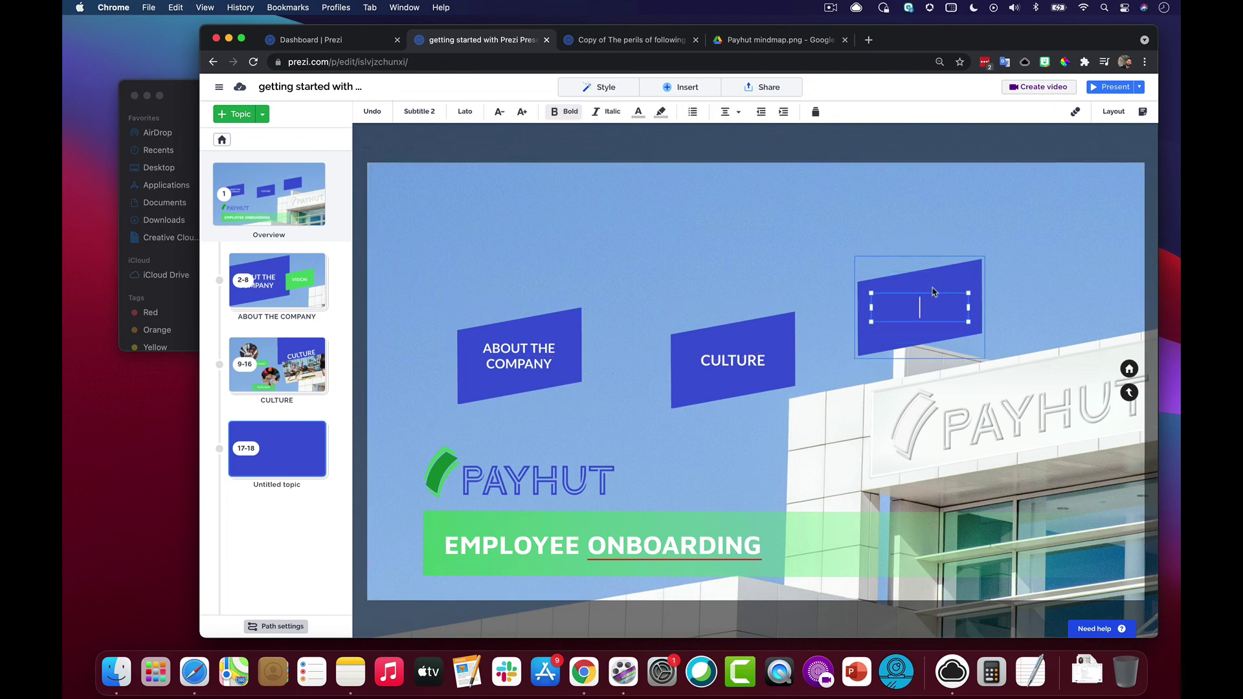
{"action": "type", "text": "OUR TEAM"}
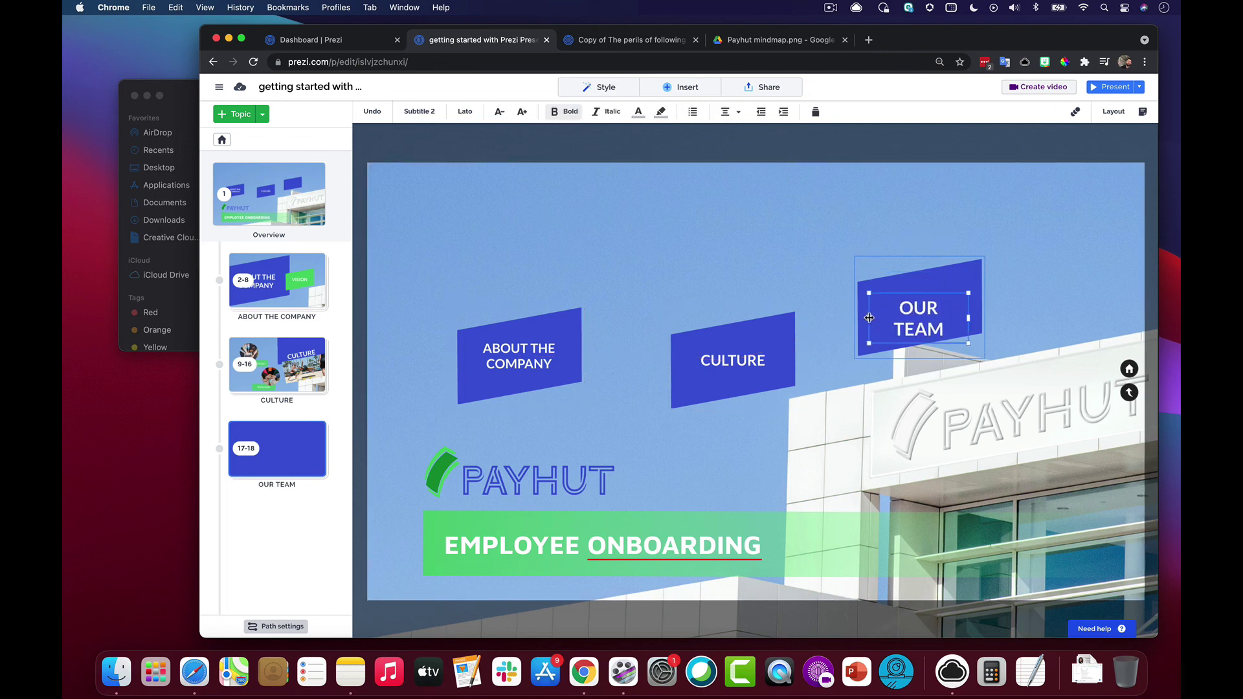
- Fit the OUR TEAM label on one smaller centred line in its shape, and slightly enlarge the ABOUT THE COMPANY label
{"action": "left_click_drag", "start_coordinate": [872, 317], "coordinate": [863, 322]}
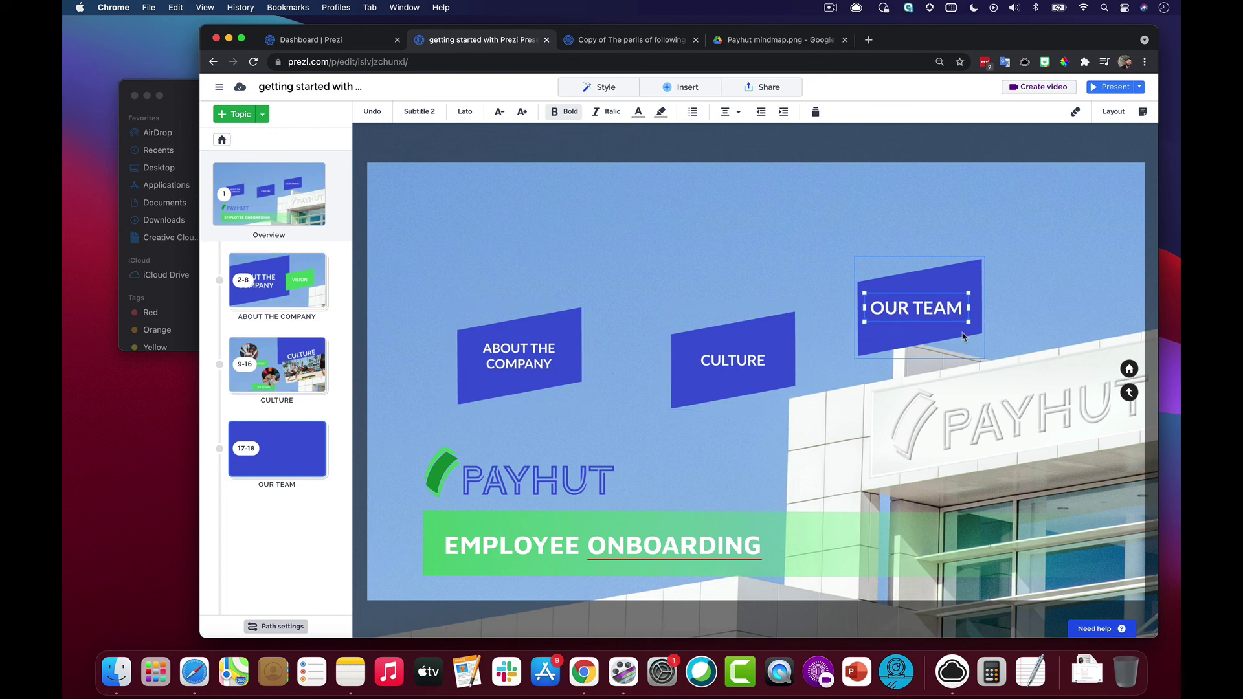
{"action": "left_click_drag", "start_coordinate": [969, 322], "coordinate": [937, 310]}
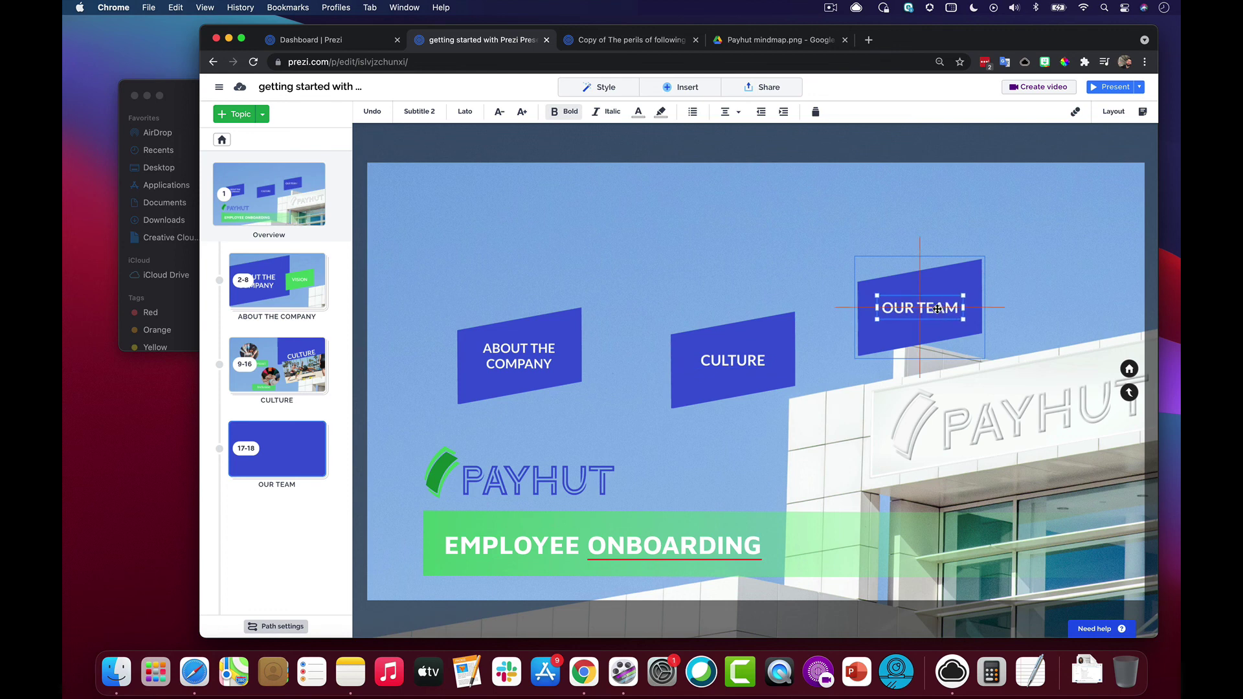
{"action": "left_click", "coordinate": [520, 377]}
{"action": "left_click", "coordinate": [529, 359]}
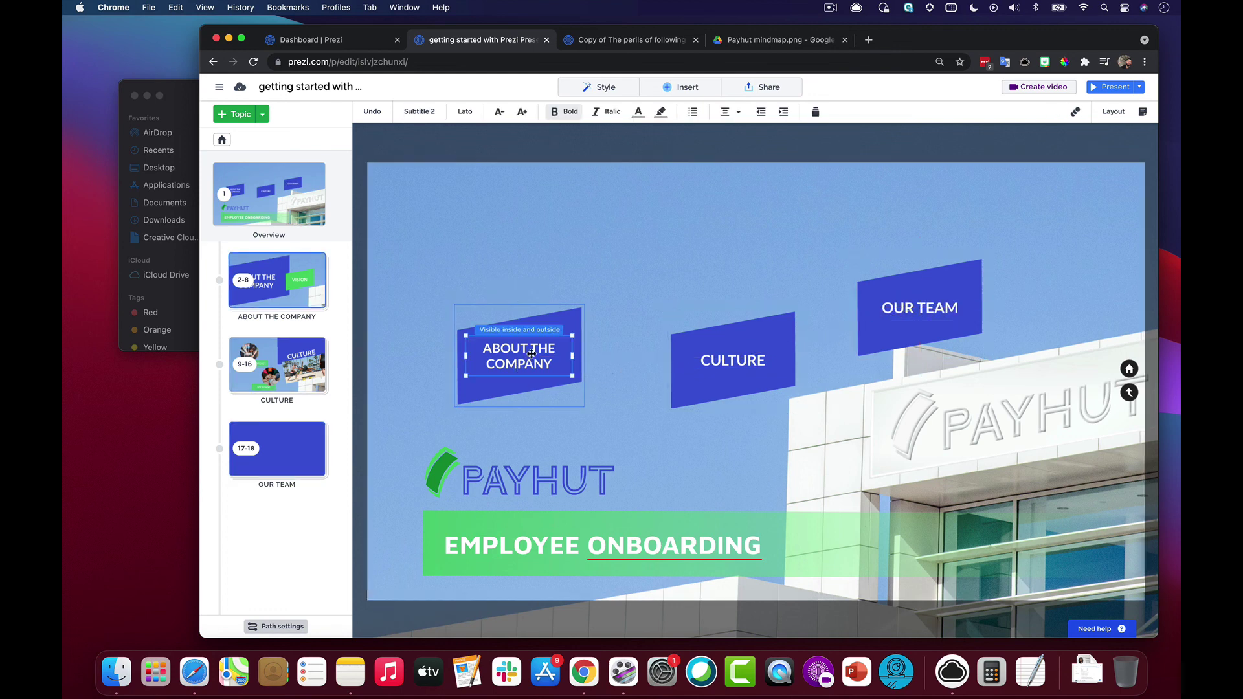
{"action": "mouse_move", "coordinate": [572, 374]}
{"action": "left_mouse_down"}
{"action": "mouse_move", "coordinate": [583, 374]}
{"action": "mouse_move", "coordinate": [555, 355]}
{"action": "left_mouse_up"}
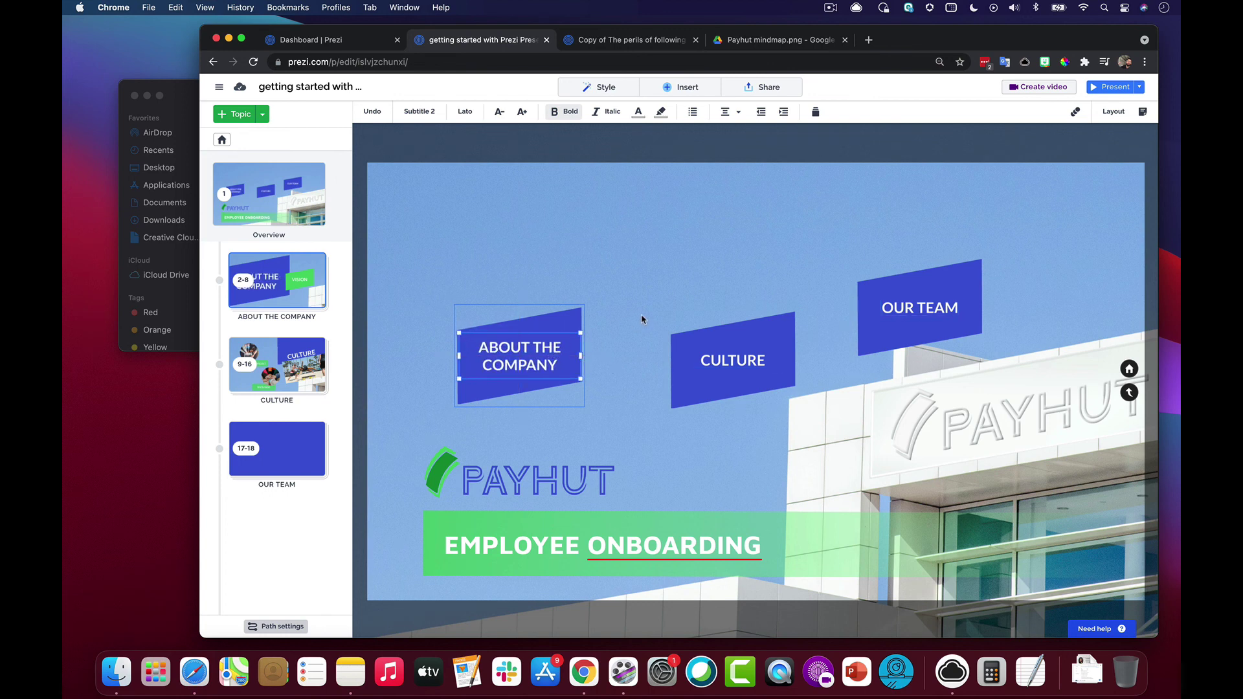
{"action": "left_click", "coordinate": [653, 340]}
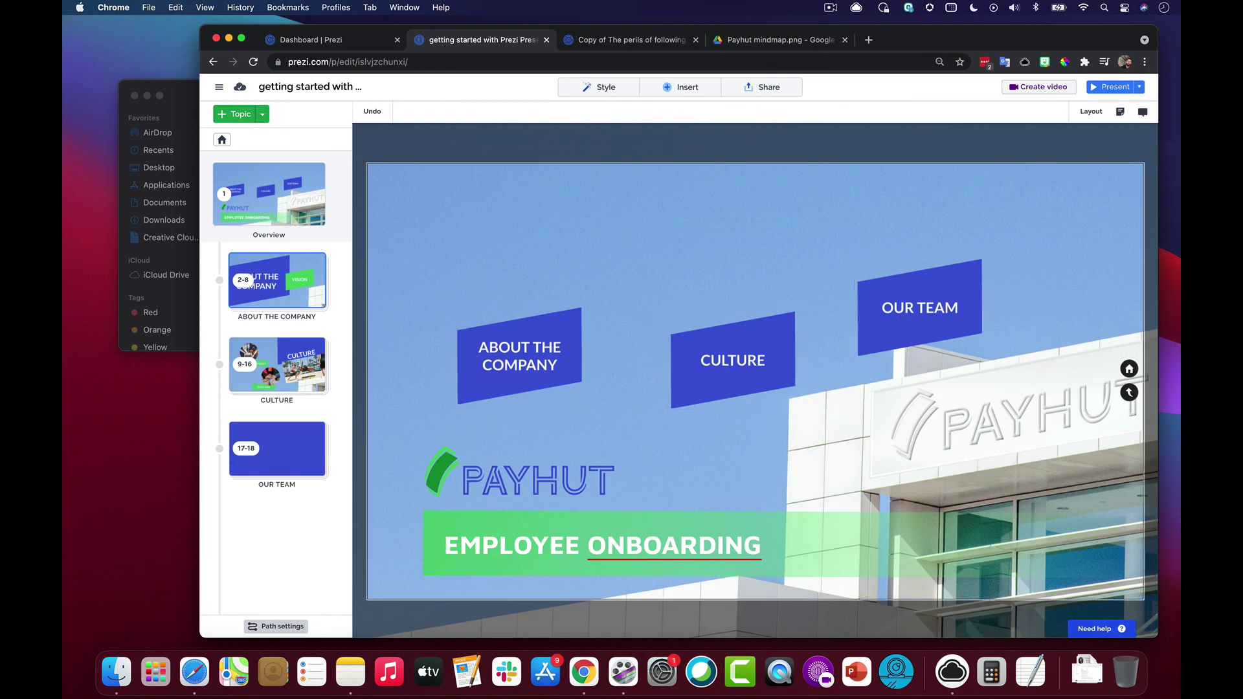
- Enter the OUR TEAM stack topic and title its first page WHO WE ARE
{"action": "left_click", "coordinate": [894, 320]}
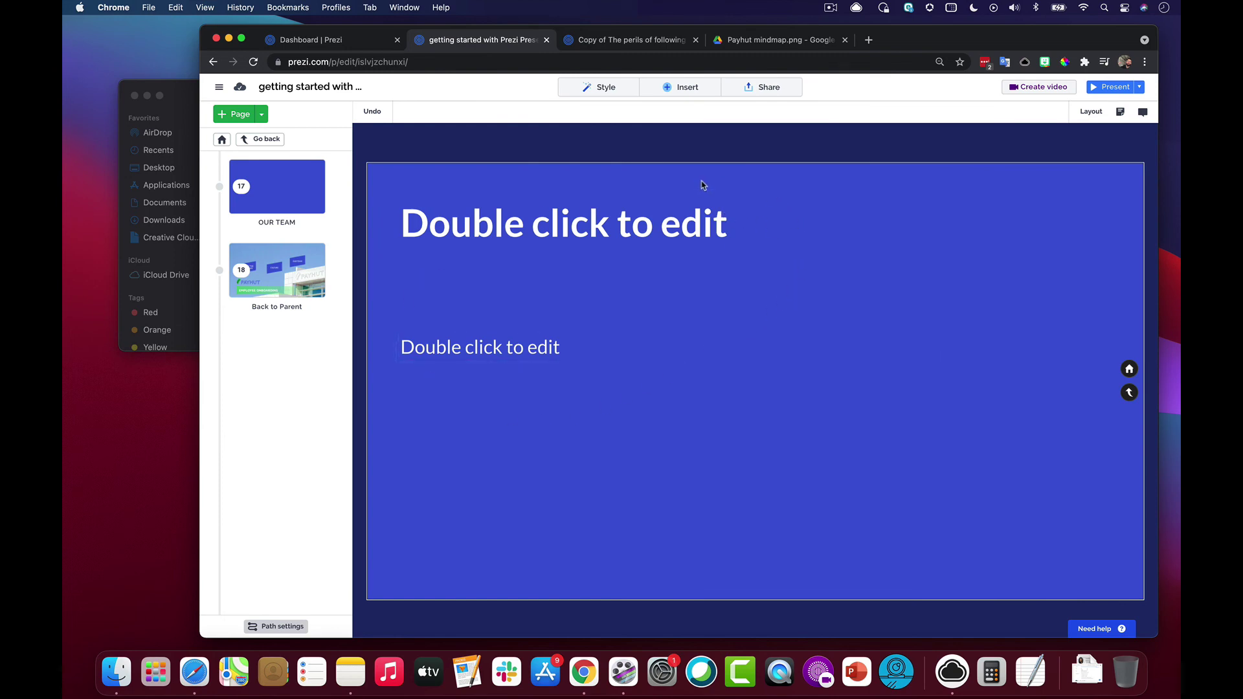
{"action": "scroll", "coordinate": [706, 186], "scroll_direction": "down", "scroll_amount": 5}
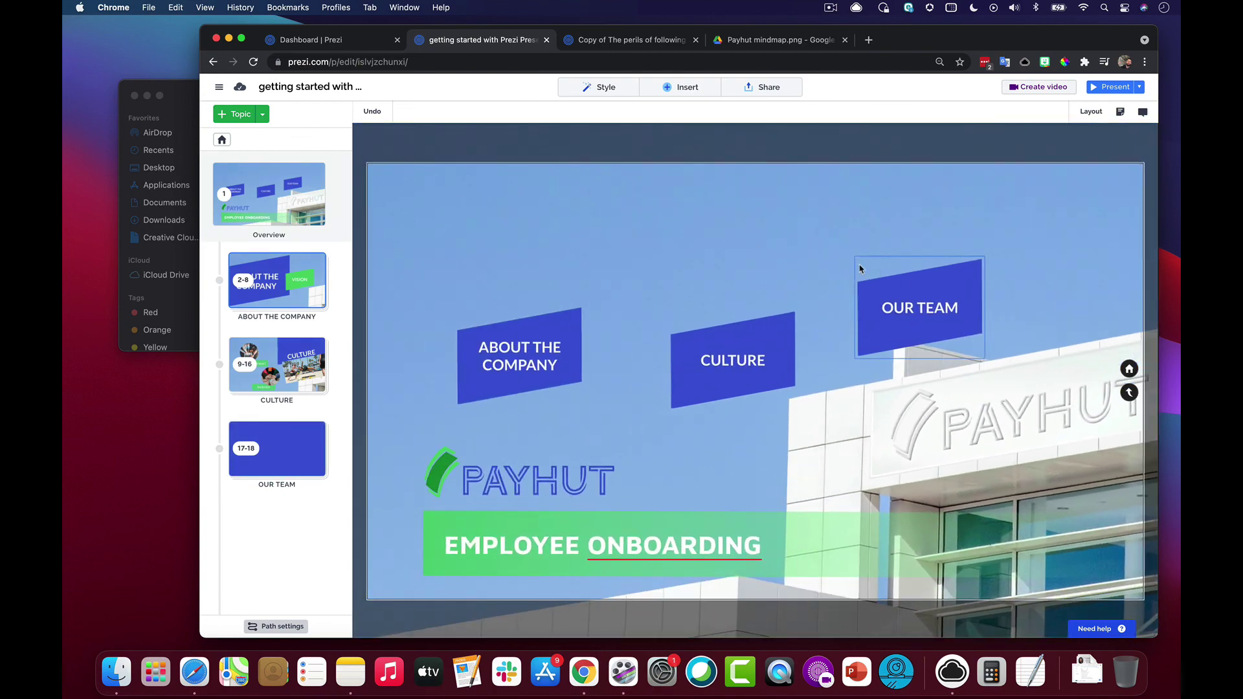
{"action": "left_click", "coordinate": [923, 297]}
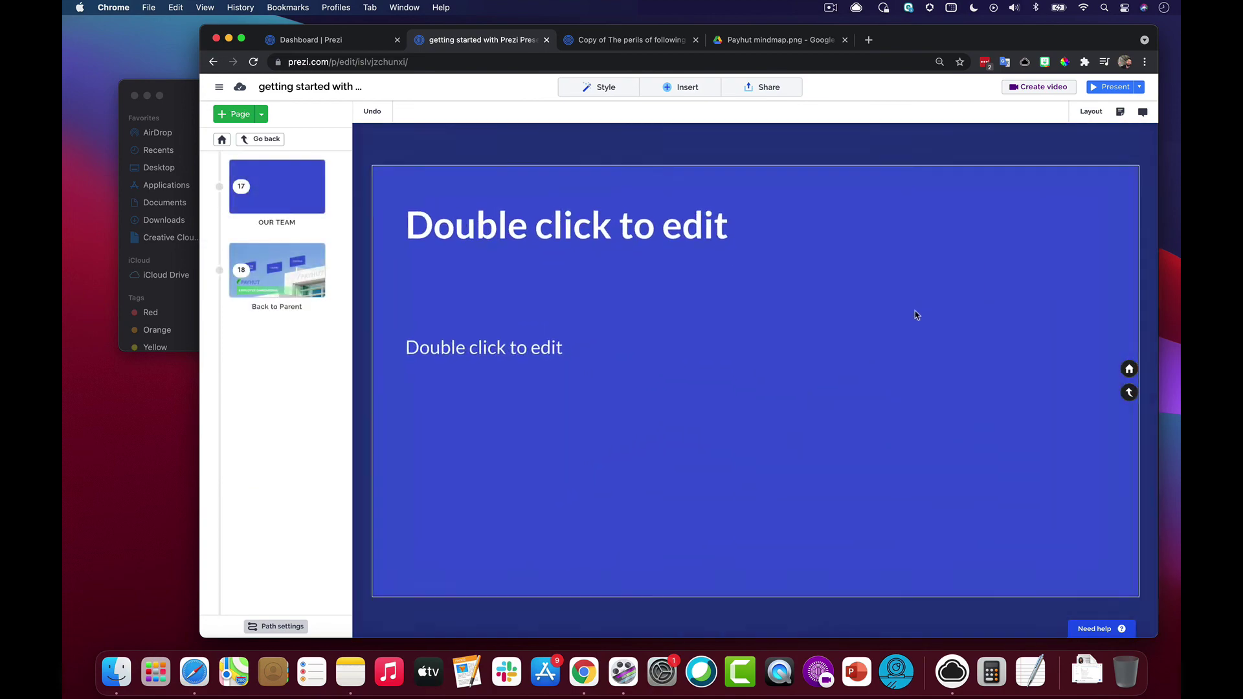
{"action": "double_click", "coordinate": [576, 216]}
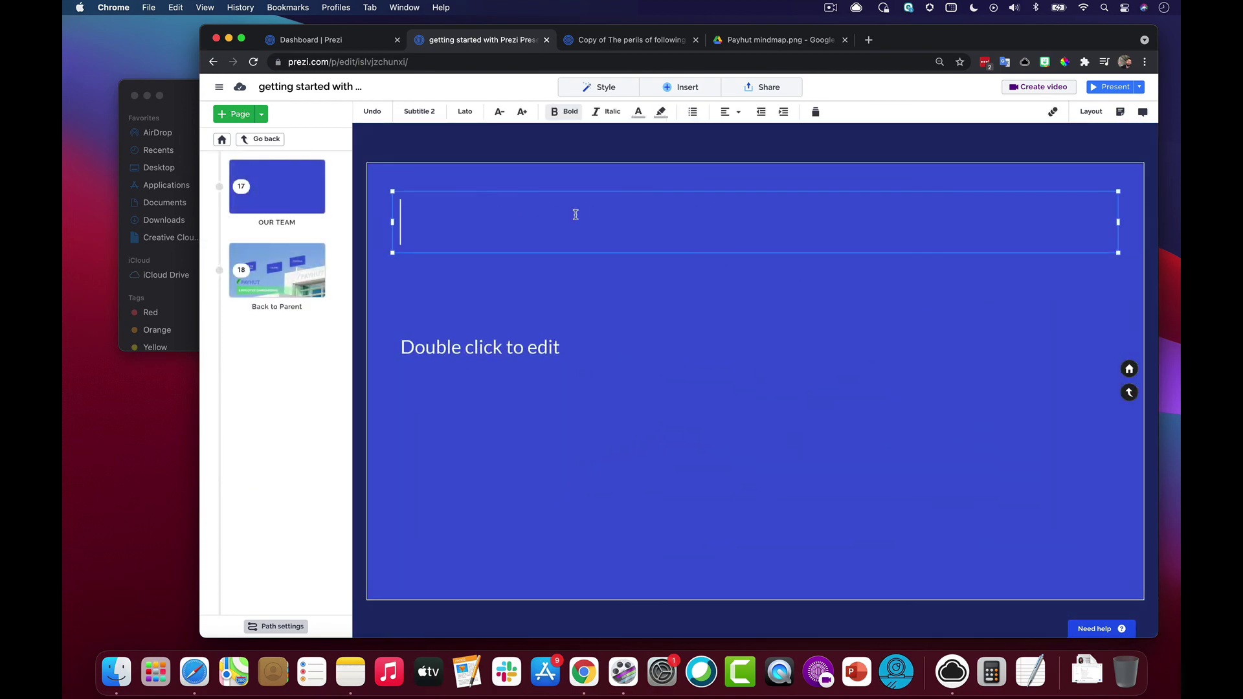
{"action": "type", "text": "WHO WE"}
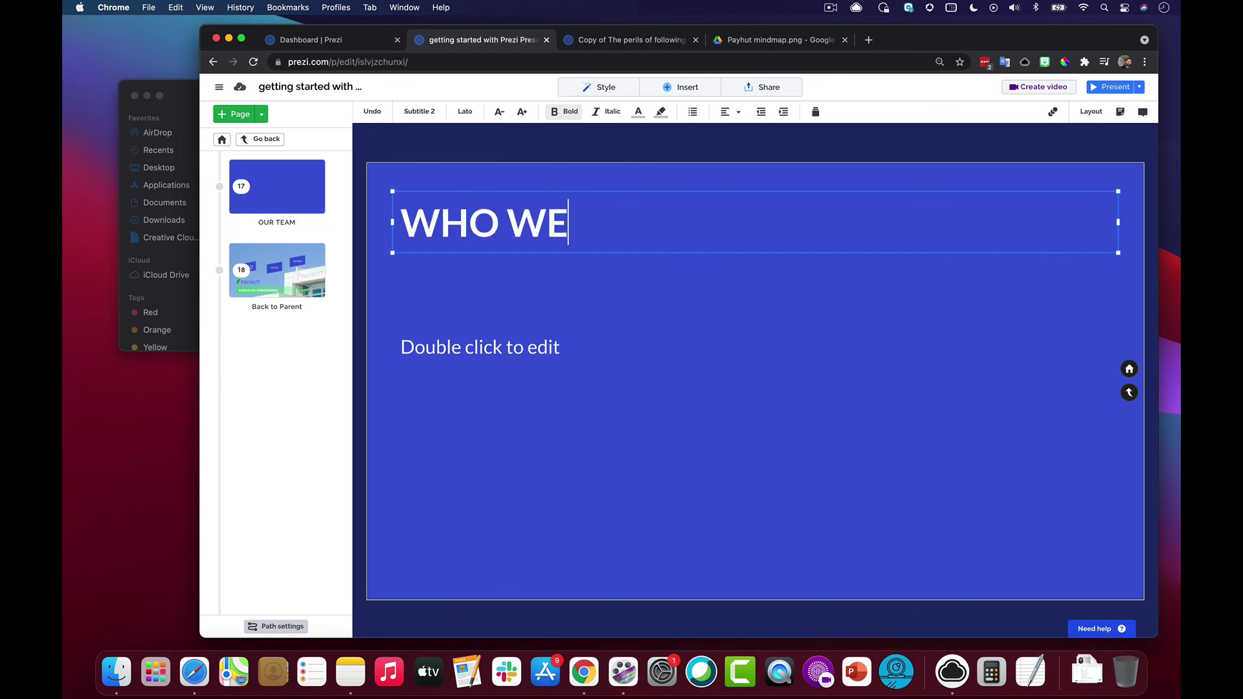
{"action": "type", "text": " ARE"}
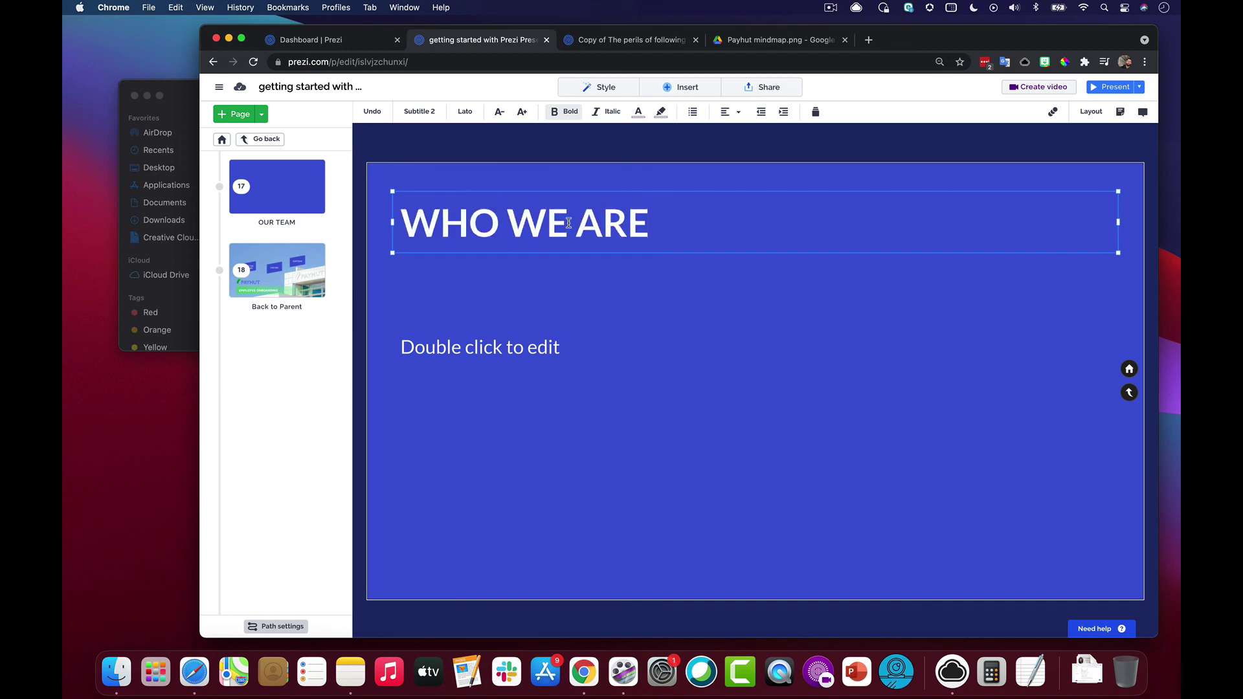
- Add a second page to the OUR TEAM stack and title it Page 2
{"action": "left_click", "coordinate": [570, 286]}
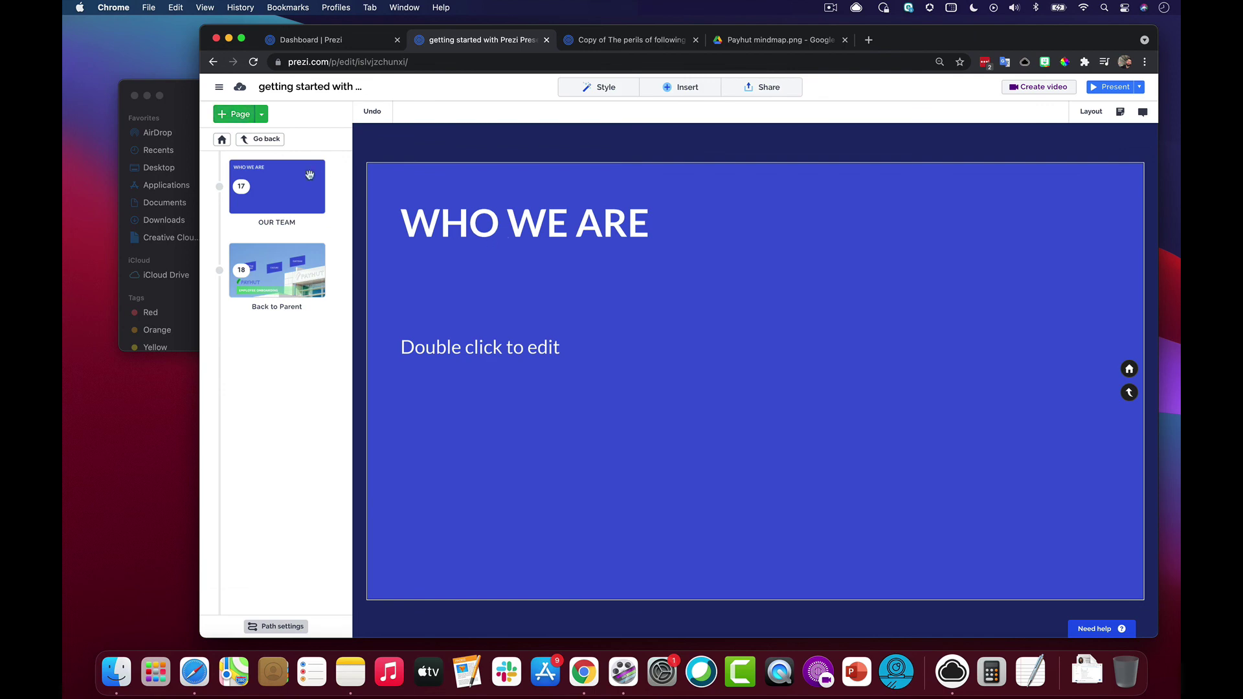
{"action": "left_click", "coordinate": [236, 114]}
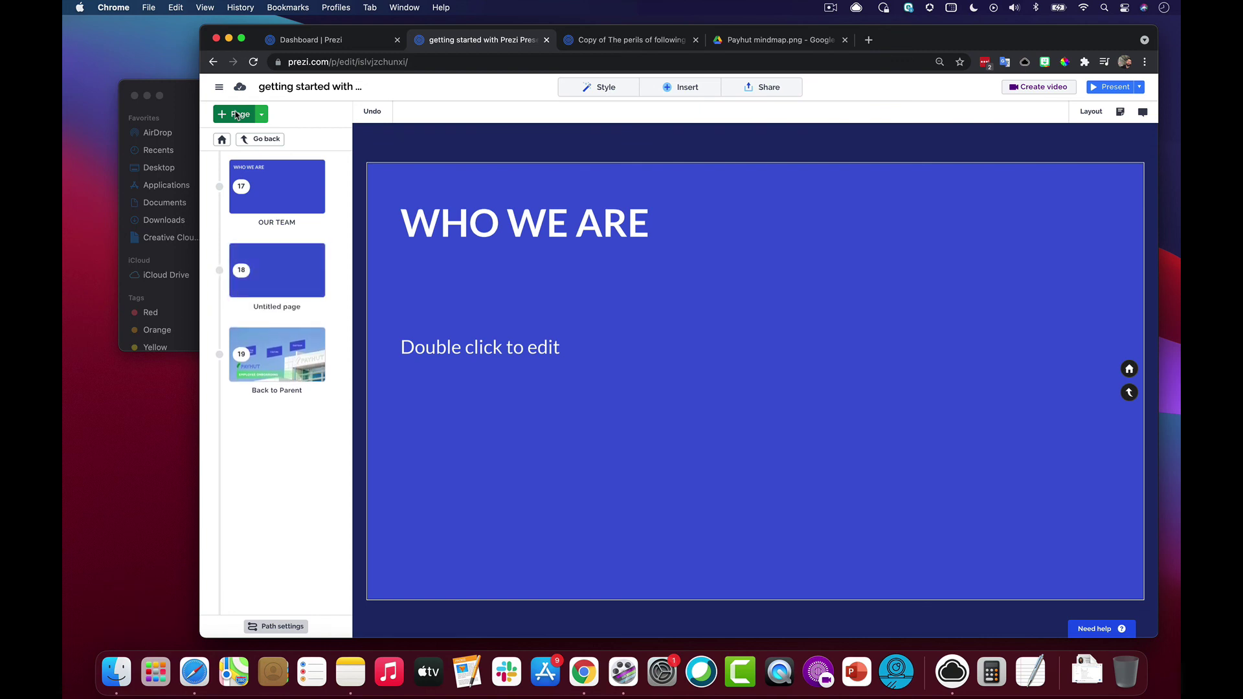
{"action": "left_click", "coordinate": [288, 272]}
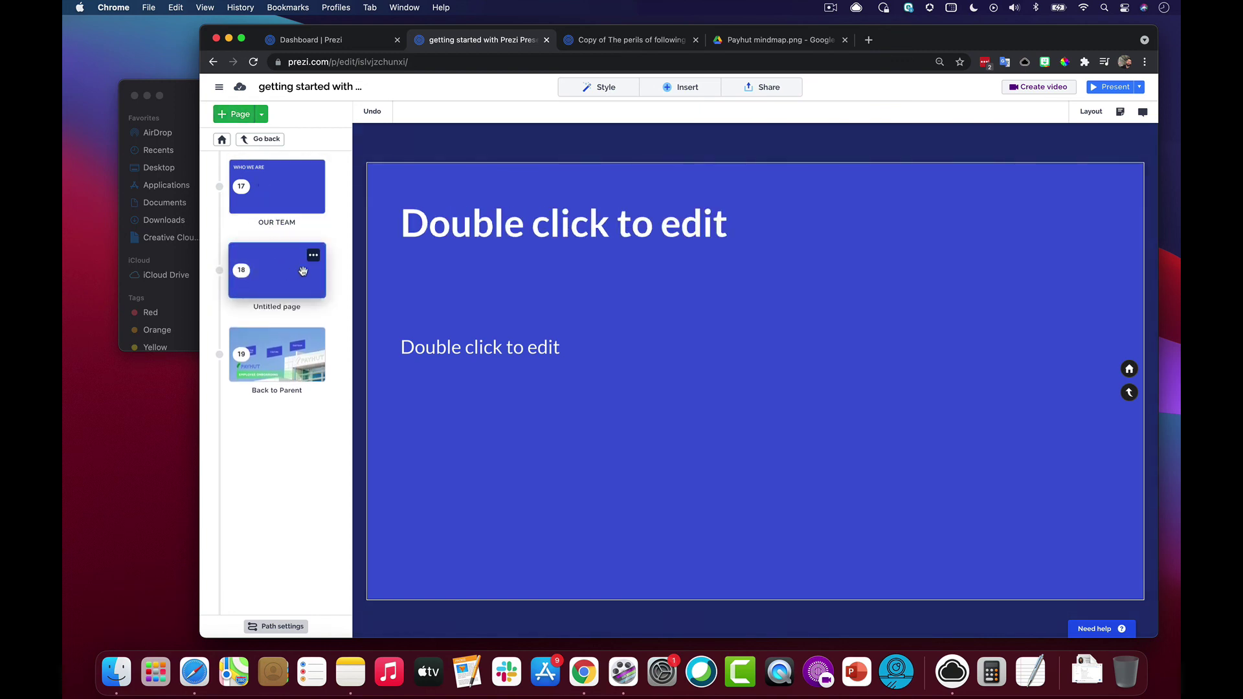
{"action": "double_click", "coordinate": [437, 224]}
{"action": "type", "text": "PAge 2"}
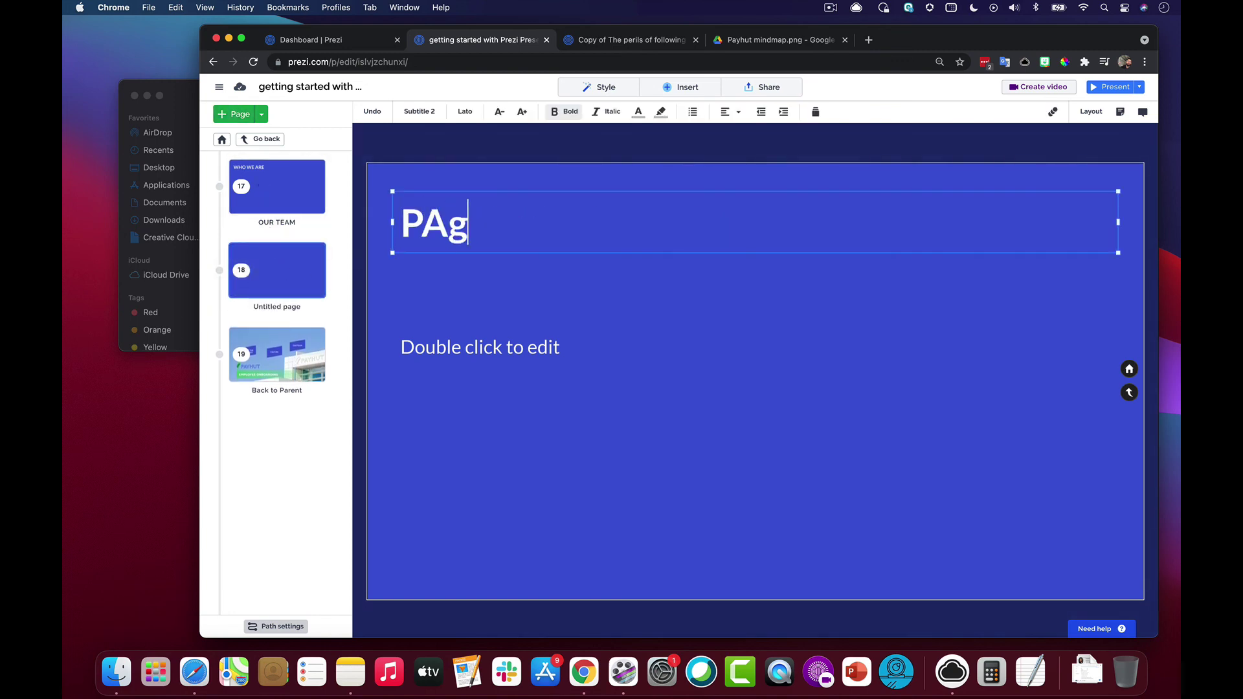
{"action": "key", "text": "Left"}
{"action": "key", "text": "Left"}
{"action": "key", "text": "Left"}
{"action": "key", "text": "Left"}
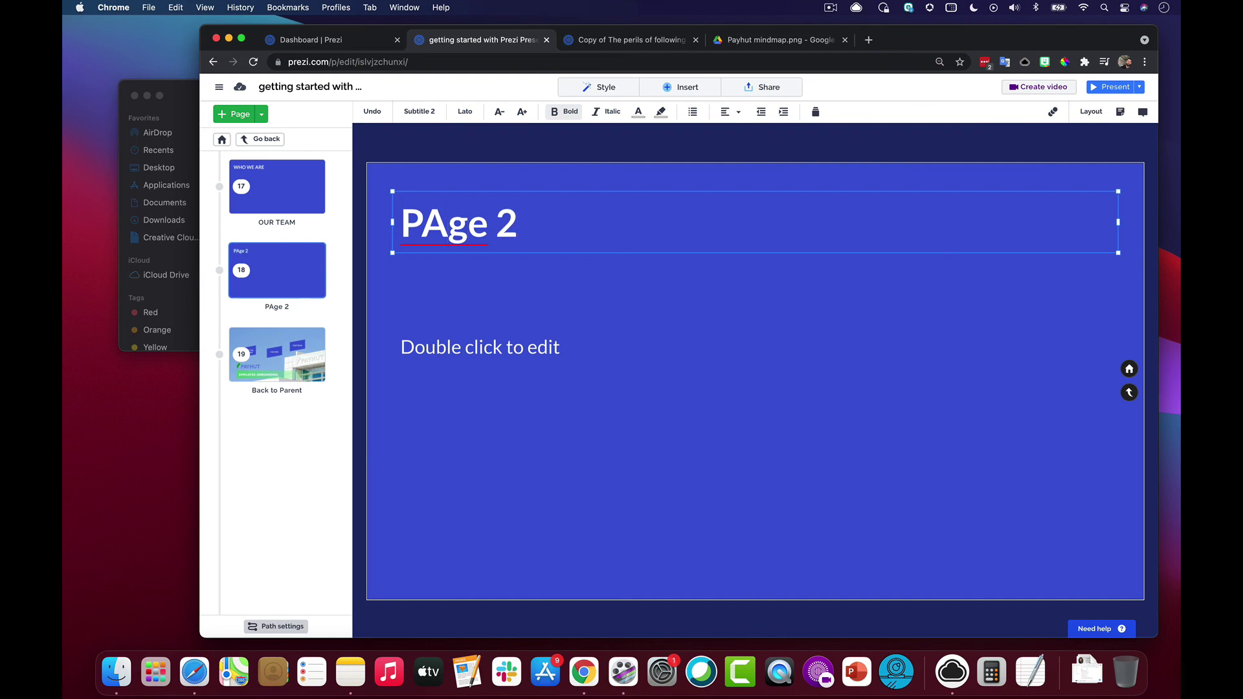
{"action": "key", "text": "BackSpace"}
{"action": "type", "text": "a"}
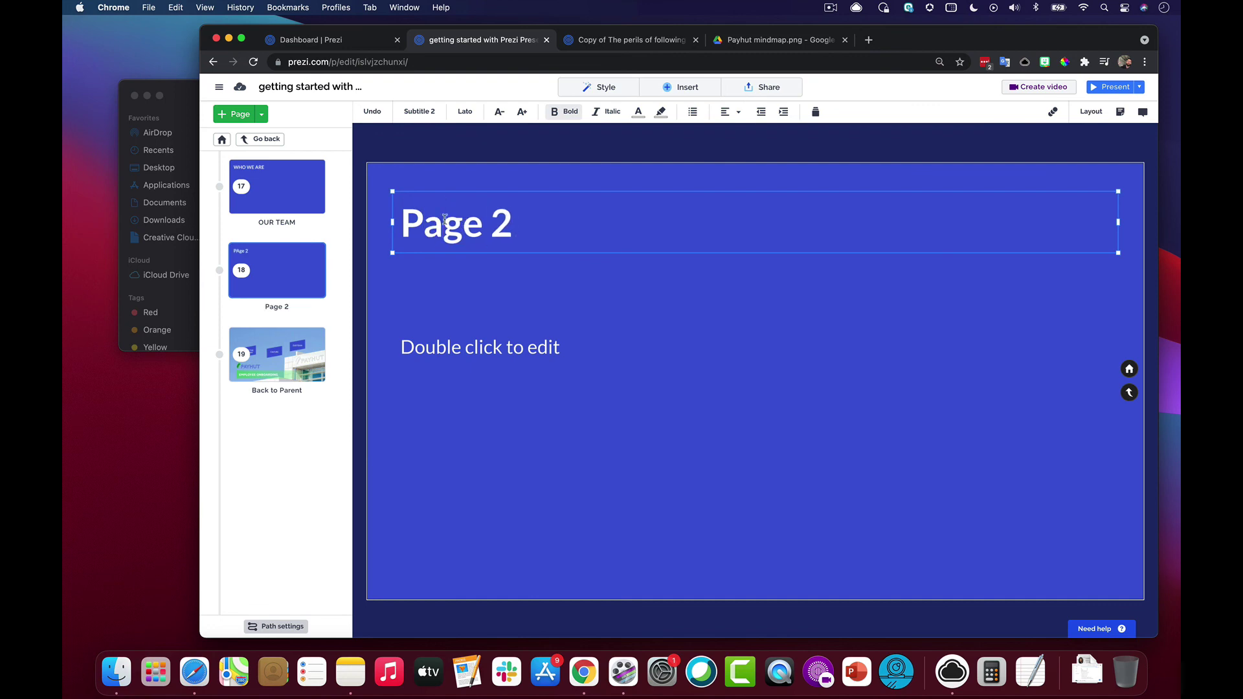
{"action": "left_click", "coordinate": [262, 192]}
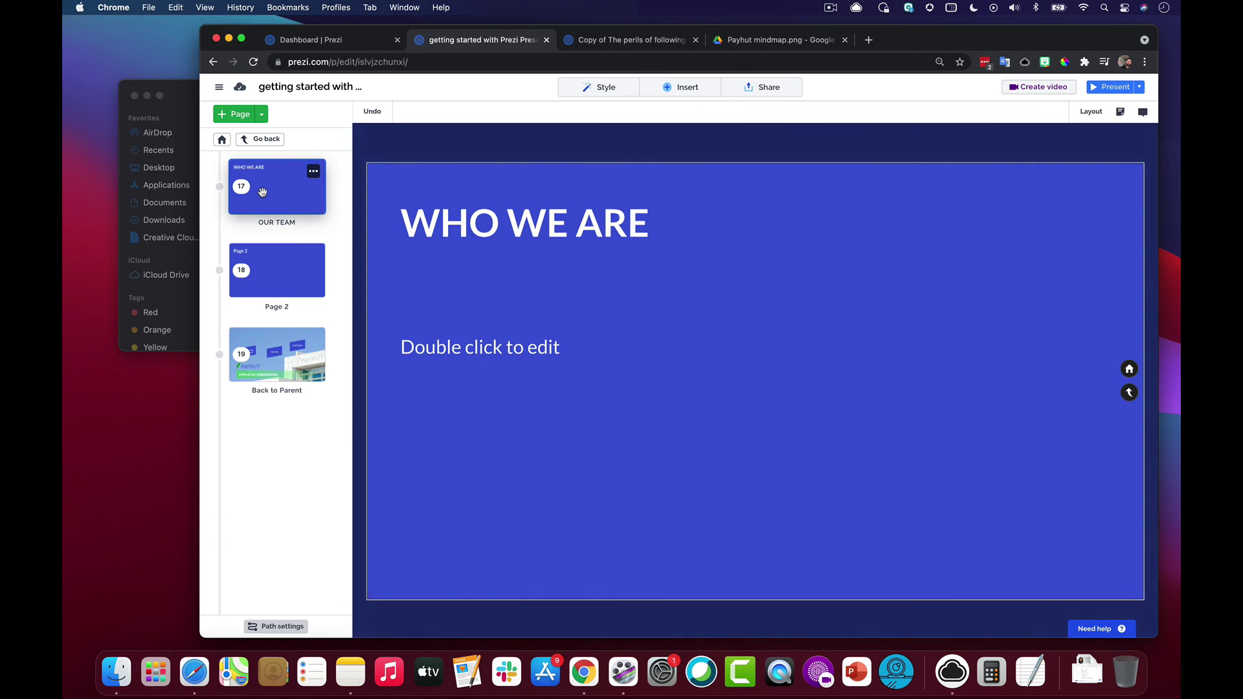
{"action": "left_click", "coordinate": [303, 262]}
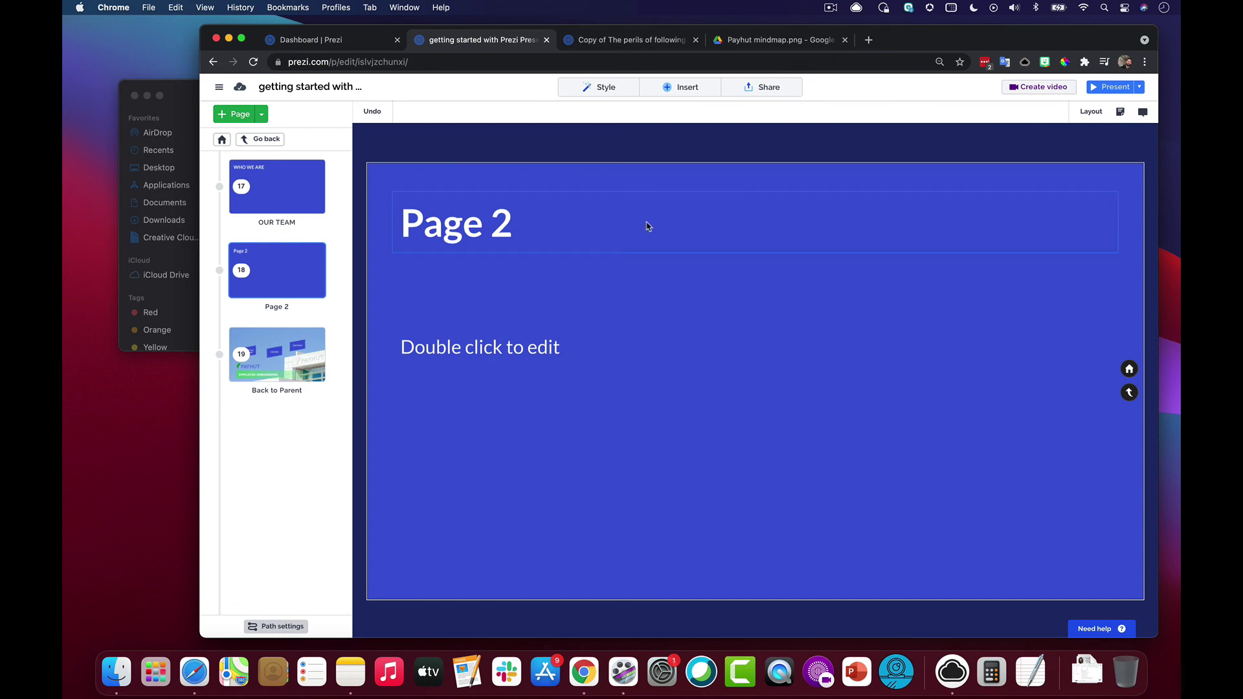
{"action": "left_click", "coordinate": [636, 331]}
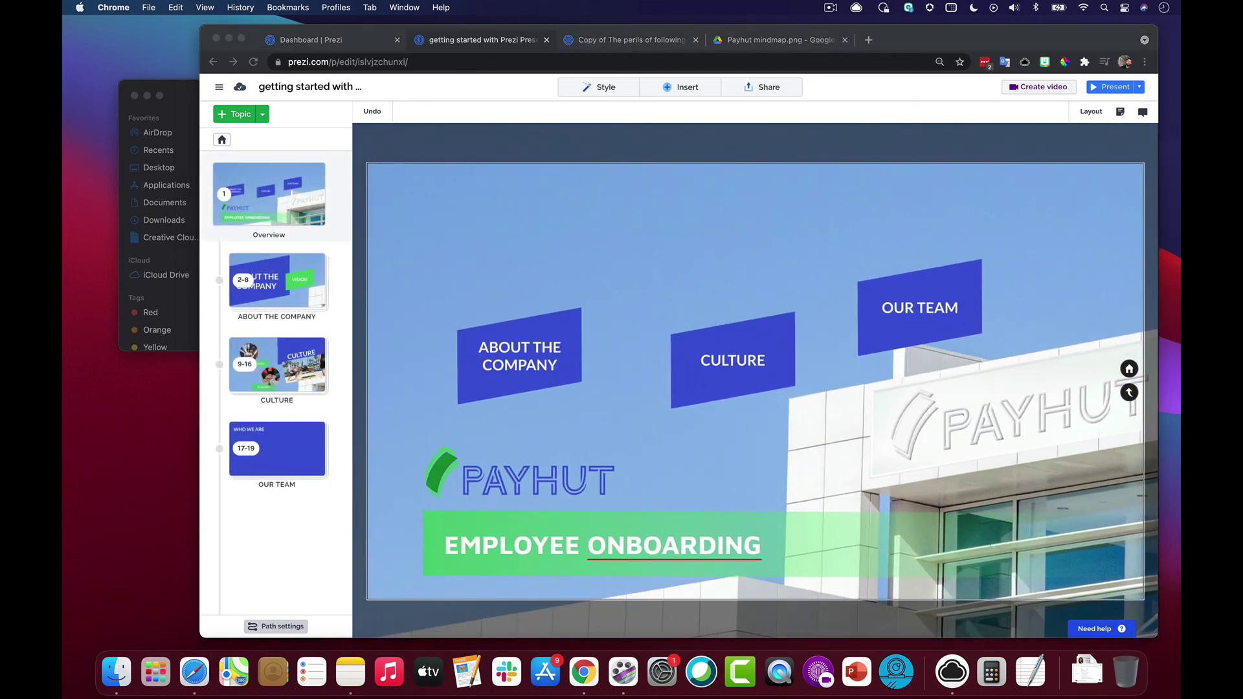
- Re-enter the OUR TEAM topic and add the World map 2 story block as a new page after the WHO WE ARE page
{"action": "left_click", "coordinate": [919, 297]}
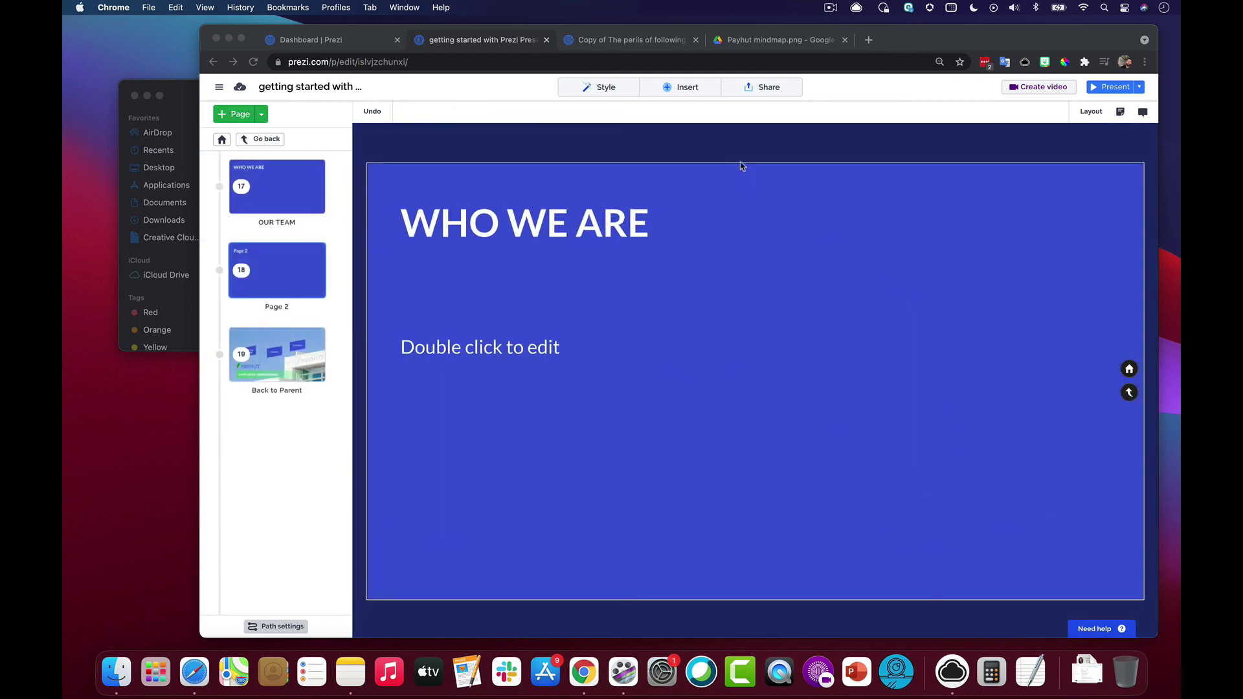
{"action": "left_click", "coordinate": [682, 92]}
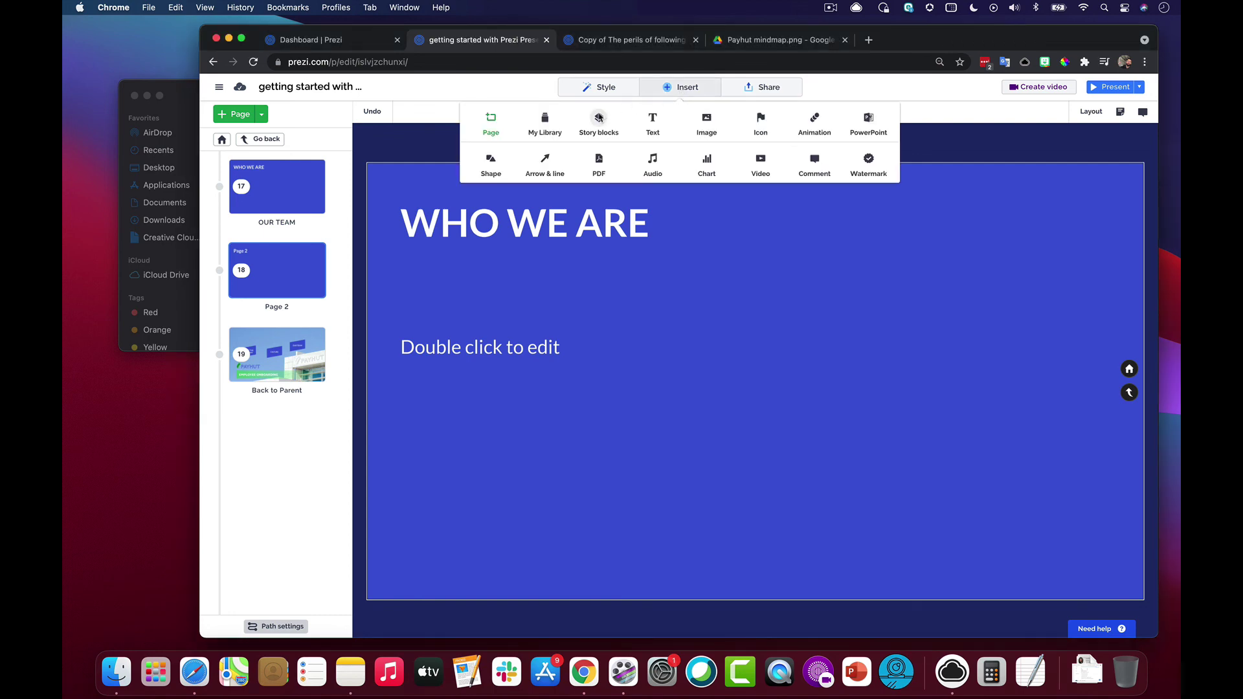
{"action": "left_click", "coordinate": [599, 117]}
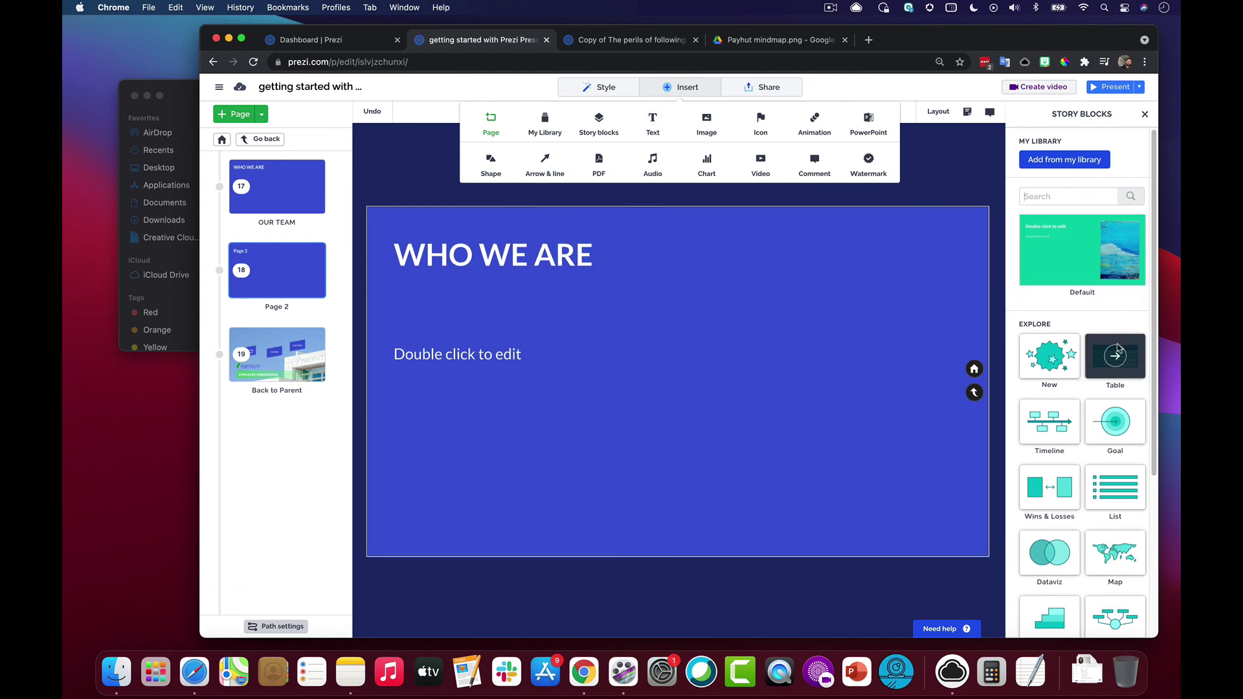
{"action": "scroll", "coordinate": [1114, 401], "scroll_direction": "down", "scroll_amount": 5}
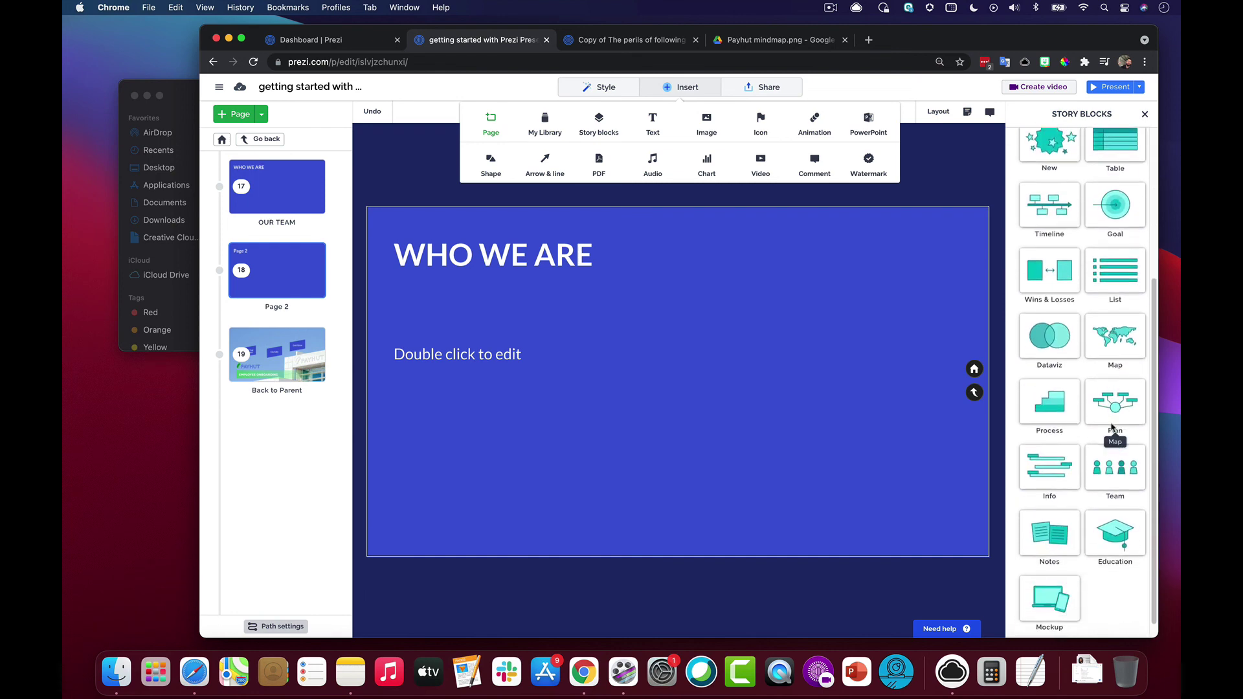
{"action": "left_click", "coordinate": [1052, 580]}
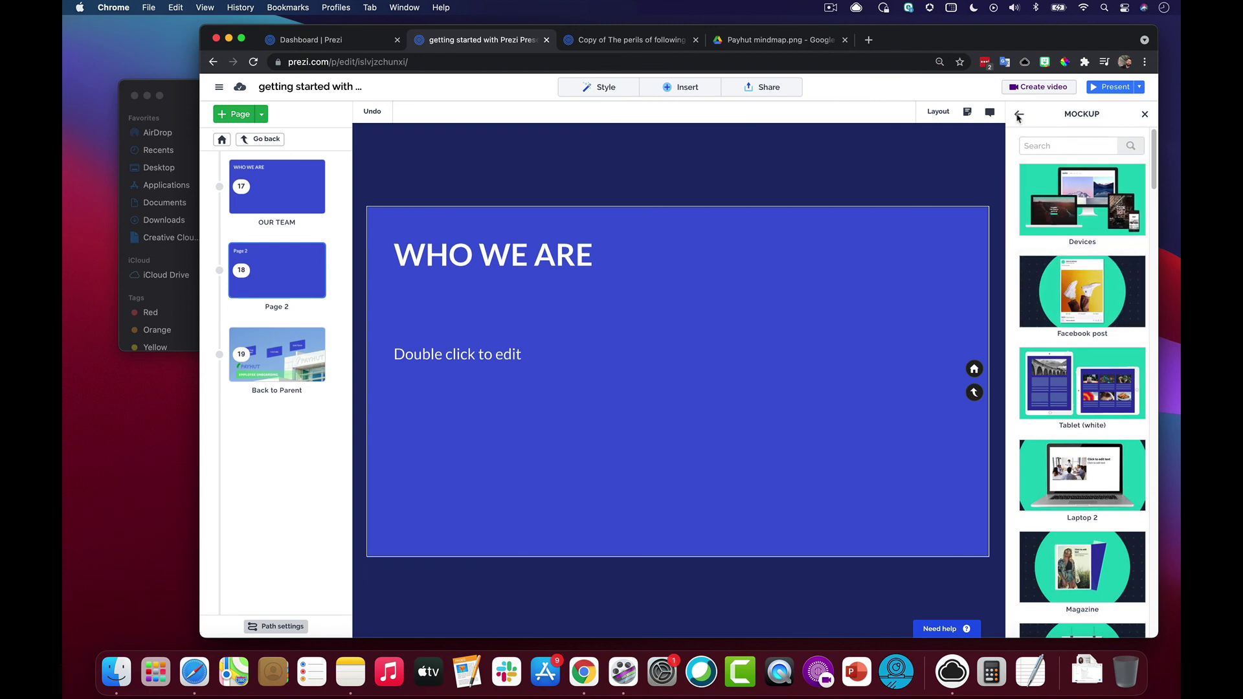
{"action": "left_click", "coordinate": [1018, 115]}
{"action": "scroll", "coordinate": [1104, 412], "scroll_direction": "down", "scroll_amount": 5}
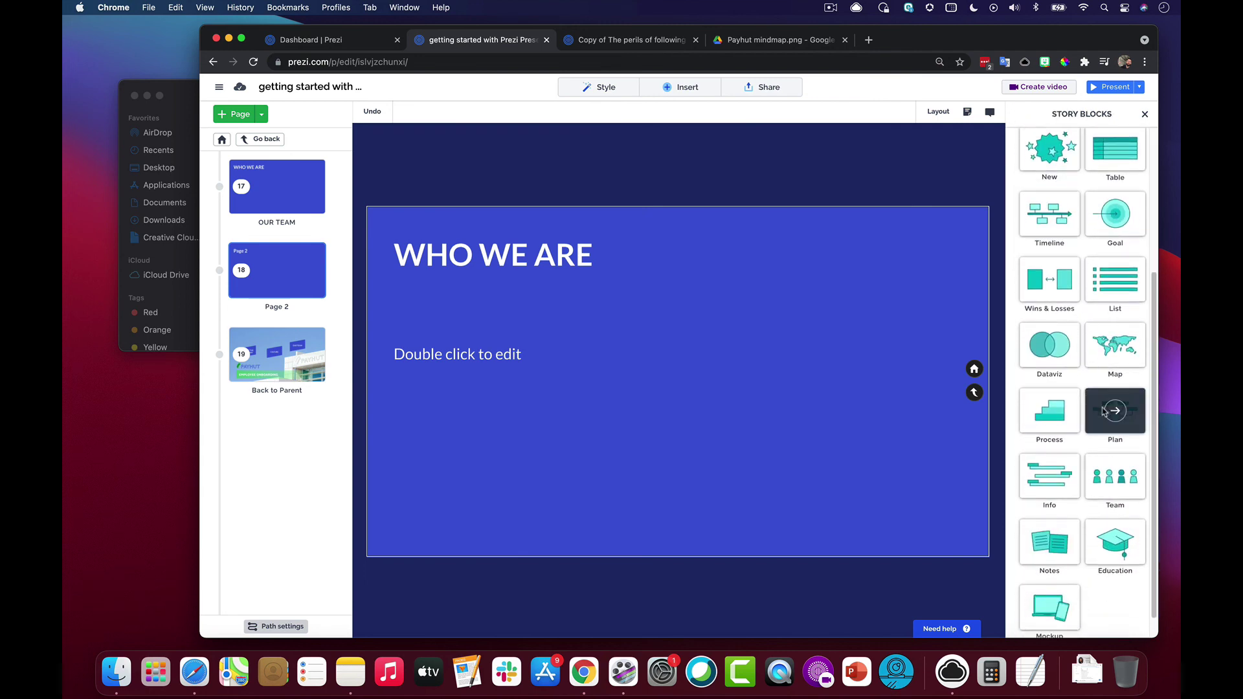
{"action": "left_click", "coordinate": [1124, 353]}
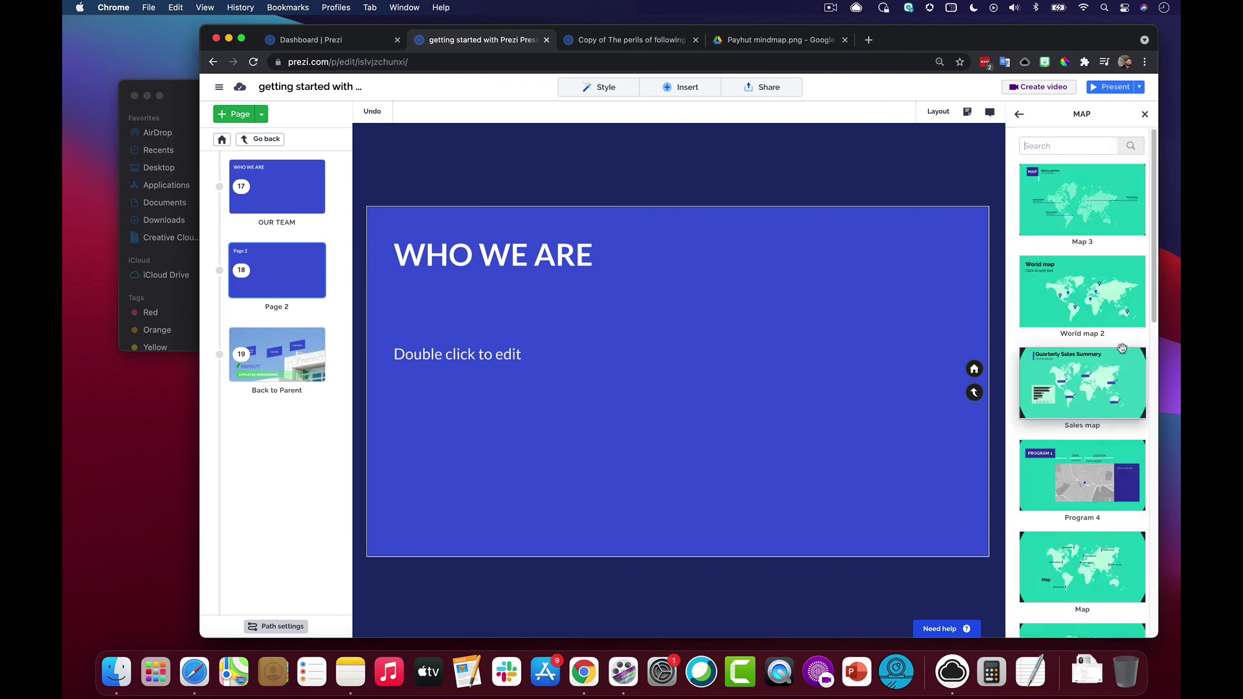
{"action": "left_click", "coordinate": [1077, 307]}
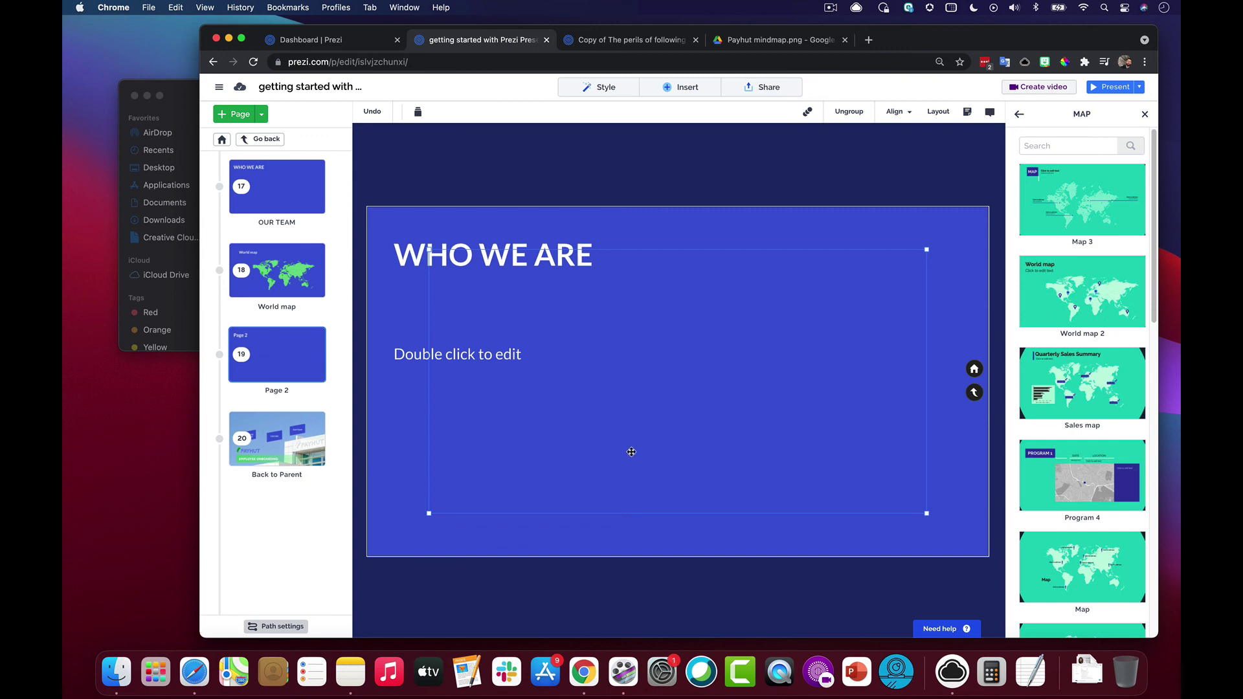
- Change the heading of the new world map page to OUR OFFICES
{"action": "left_click", "coordinate": [269, 300]}
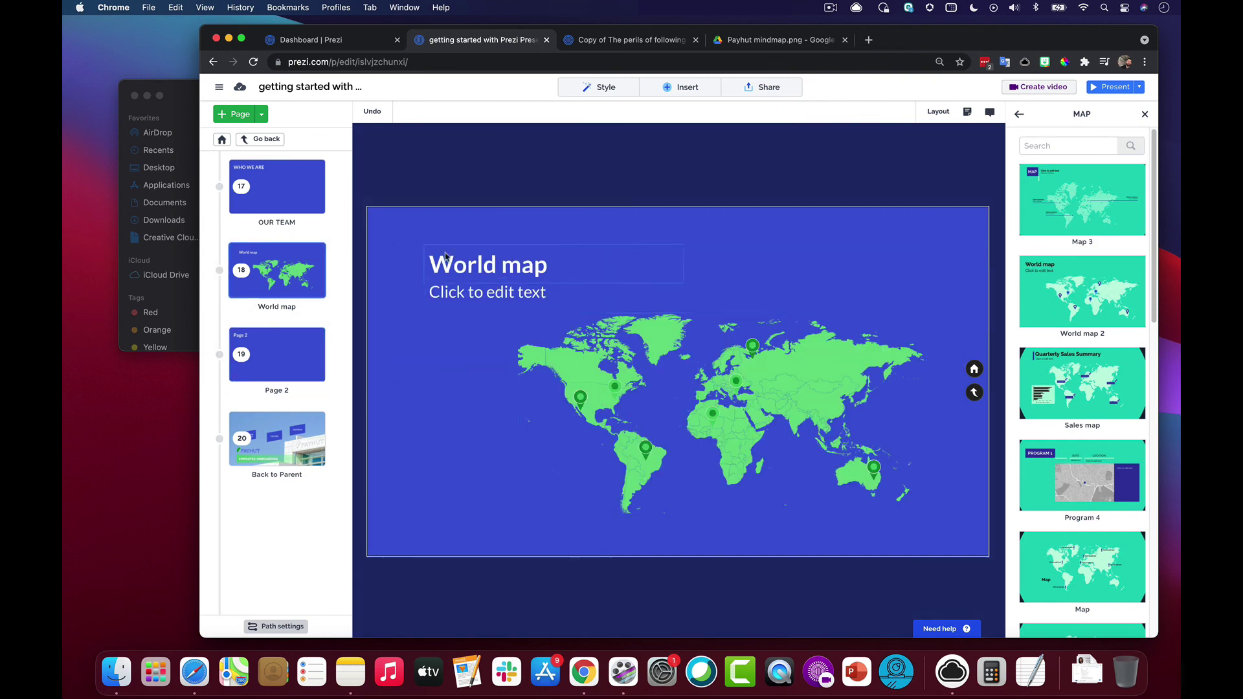
{"action": "double_click", "coordinate": [525, 268]}
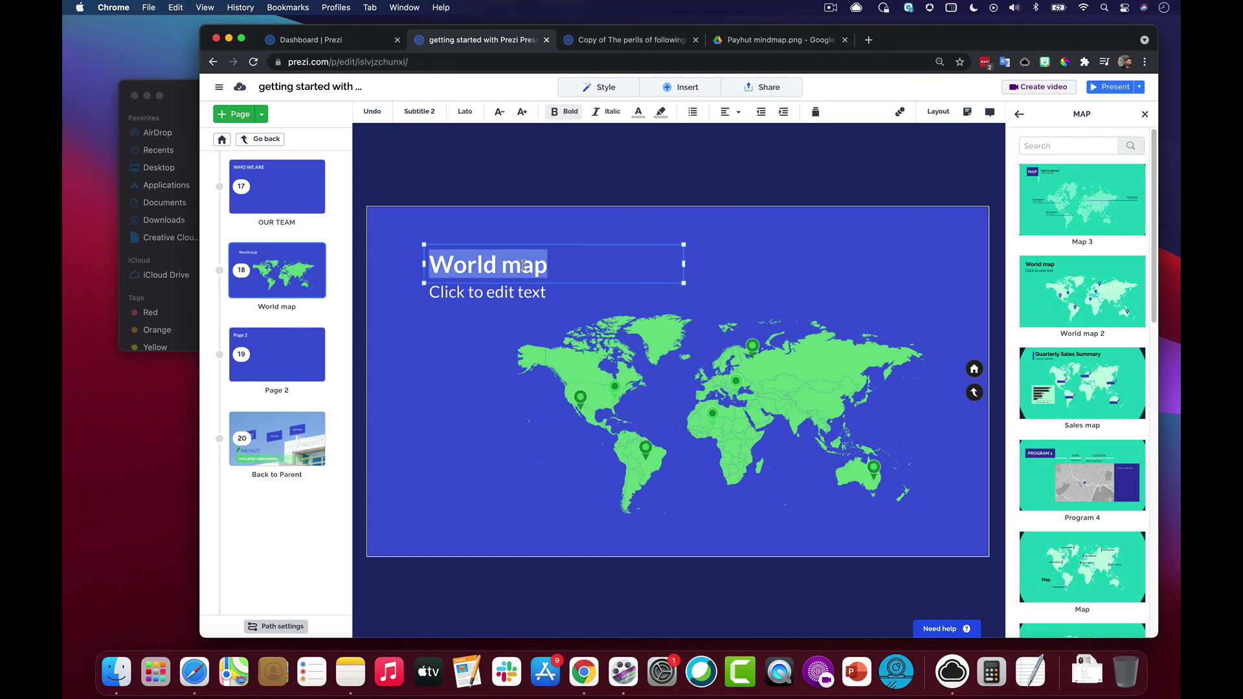
{"action": "type", "text": "Our Offices"}
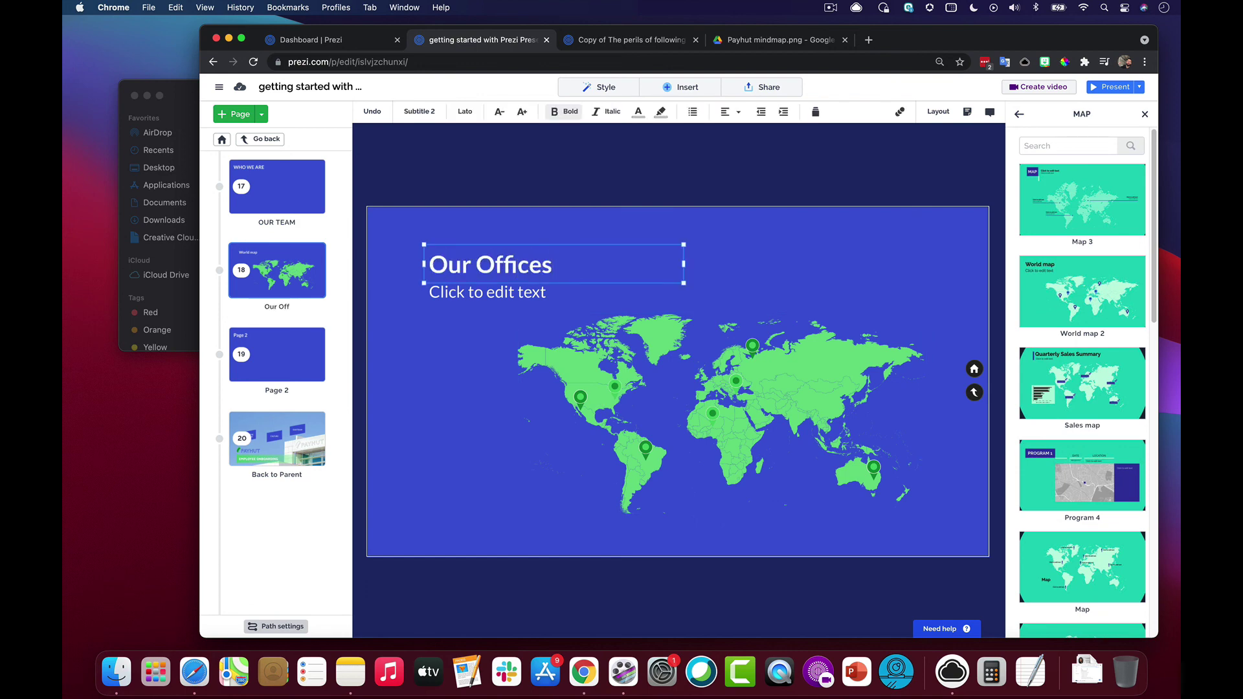
{"action": "key", "text": "super+a"}
{"action": "type", "text": "OUR OFFICES"}
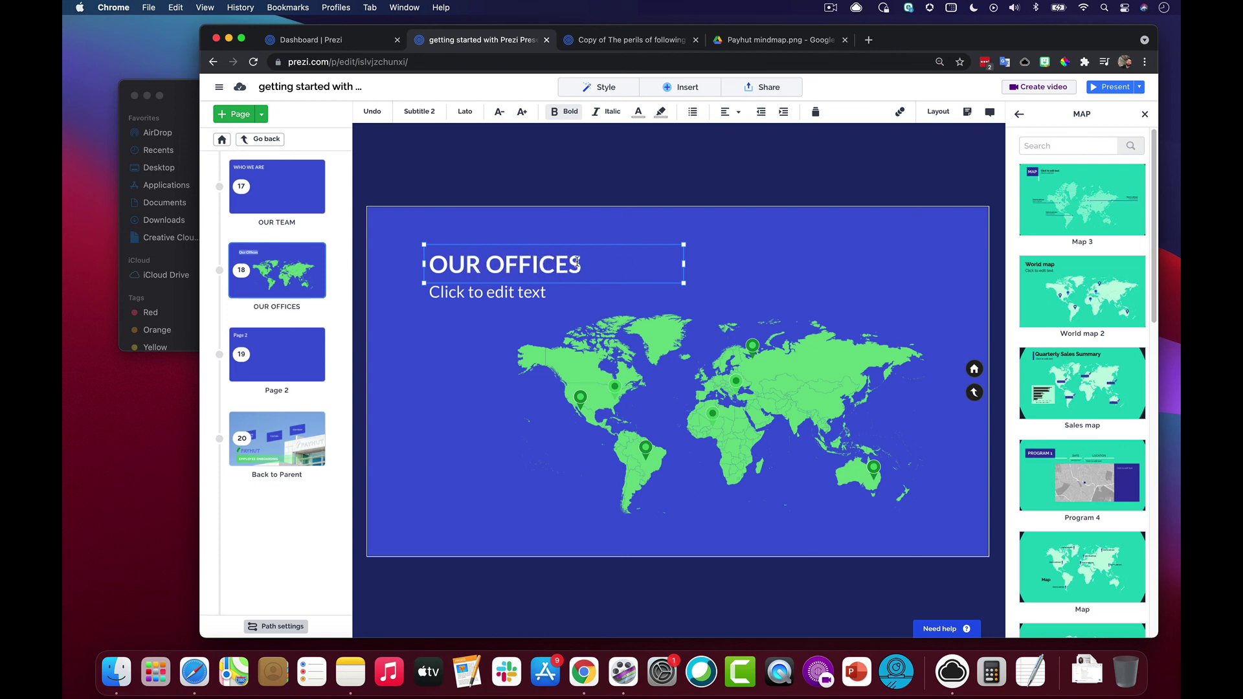
- Move the heading and subtitle to the map page's upper-left corner and change the subtitle to "We're growing..."
{"action": "left_click", "coordinate": [503, 308]}
{"action": "left_click", "coordinate": [477, 264]}
{"action": "left_click_drag", "start_coordinate": [477, 263], "coordinate": [434, 231]}
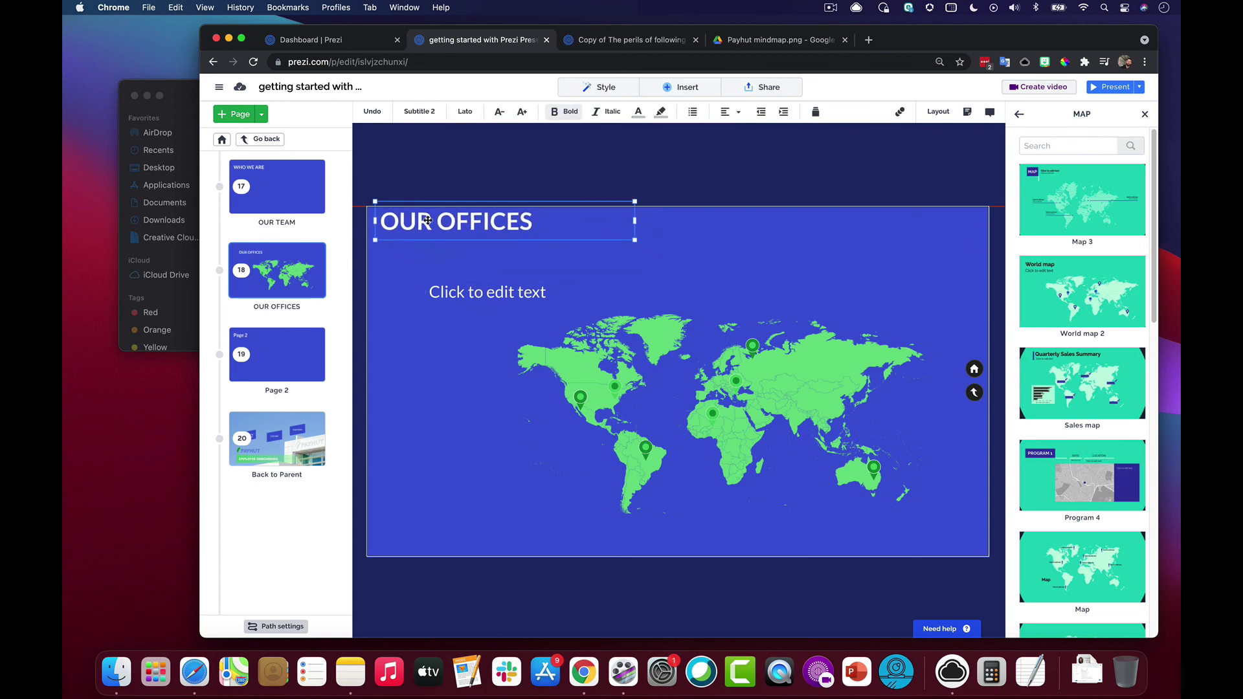
{"action": "left_click", "coordinate": [441, 275]}
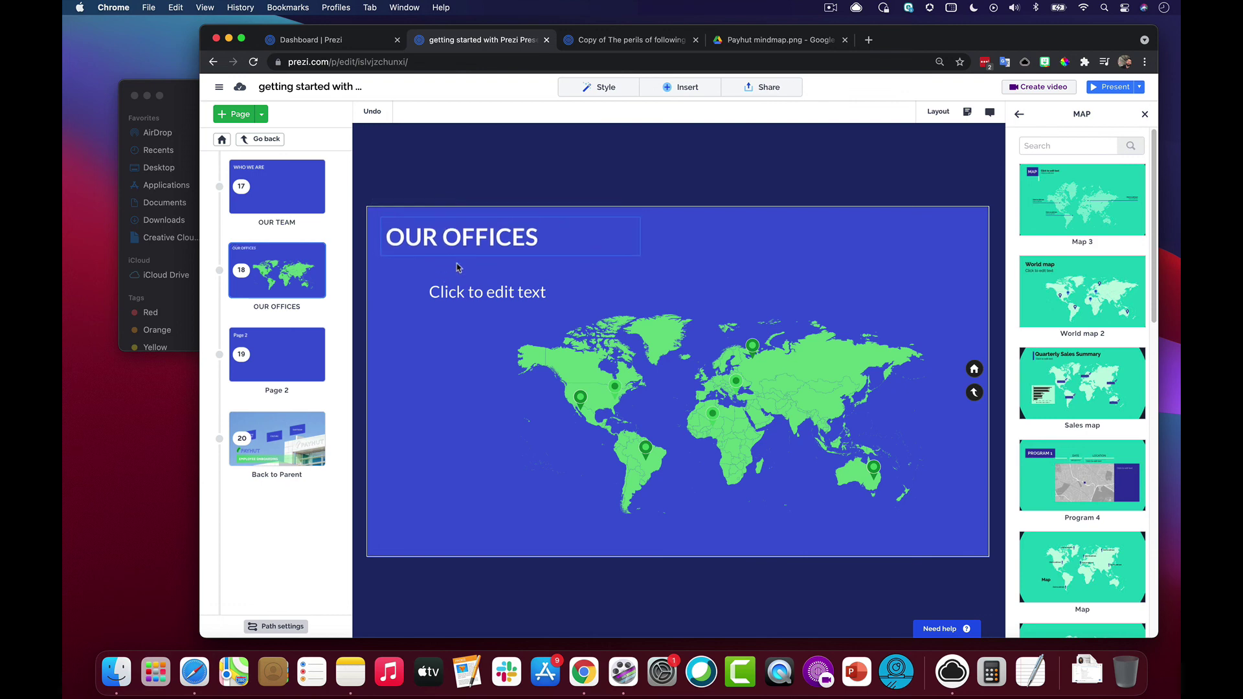
{"action": "left_click", "coordinate": [459, 288]}
{"action": "left_click_drag", "start_coordinate": [458, 288], "coordinate": [418, 267]}
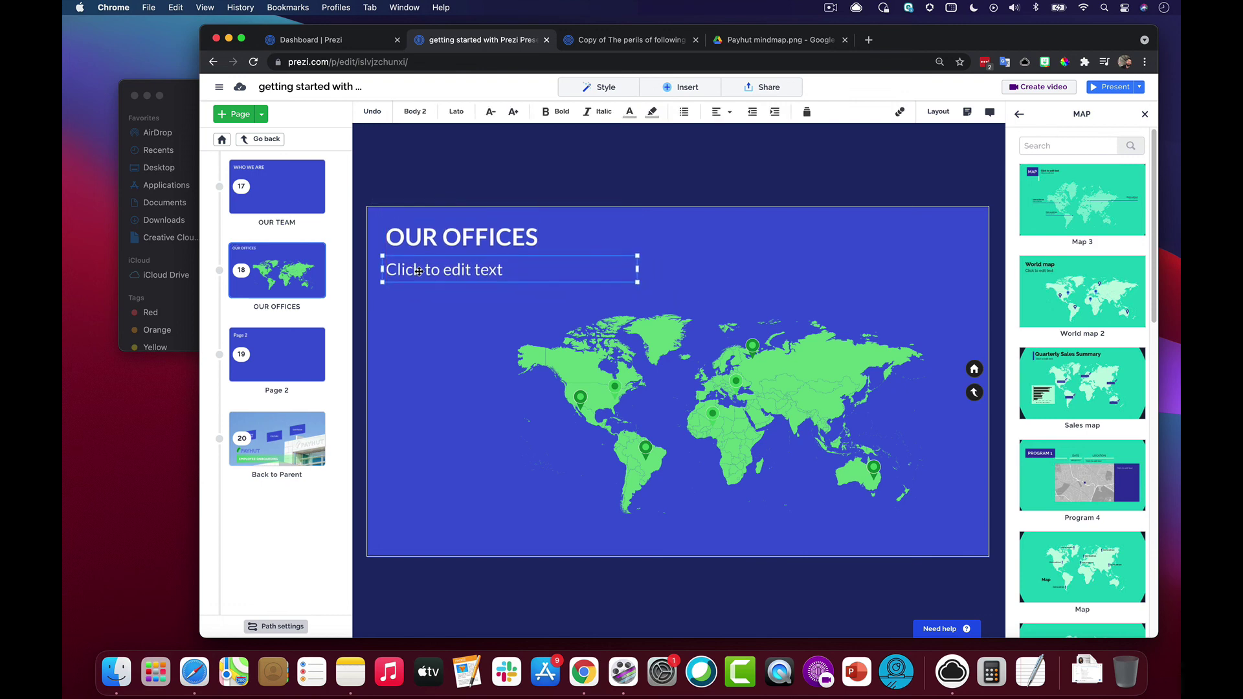
{"action": "left_click", "coordinate": [419, 270]}
{"action": "type", "text": "We're growing..."}
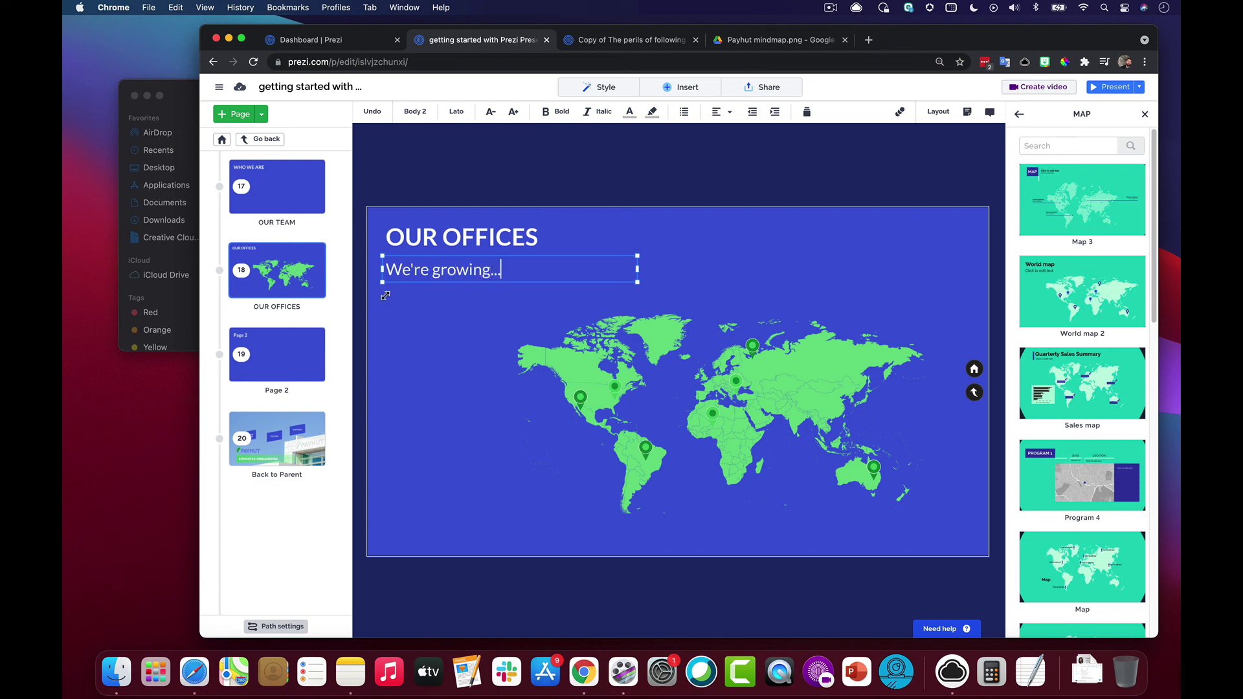
{"action": "left_click", "coordinate": [462, 383]}
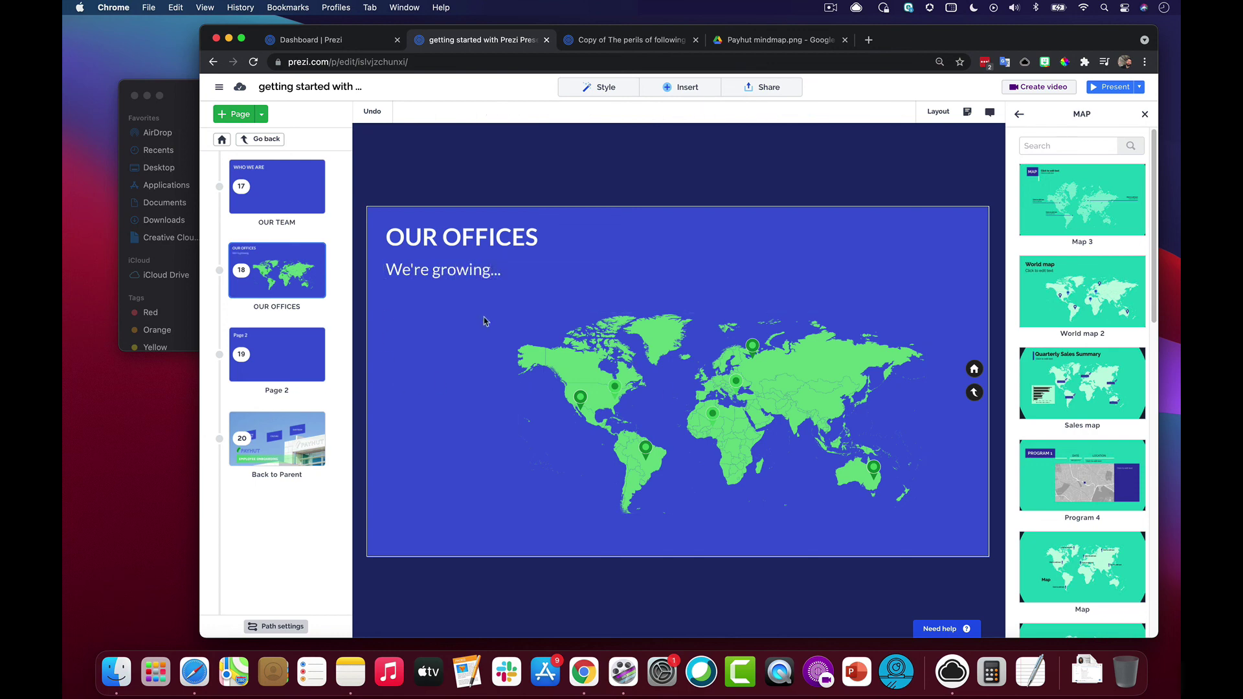
- Enlarge the world map together with its pins toward the page's upper-right corner
{"action": "left_click_drag", "start_coordinate": [475, 316], "coordinate": [962, 476]}
{"action": "left_click_drag", "start_coordinate": [933, 304], "coordinate": [972, 285]}
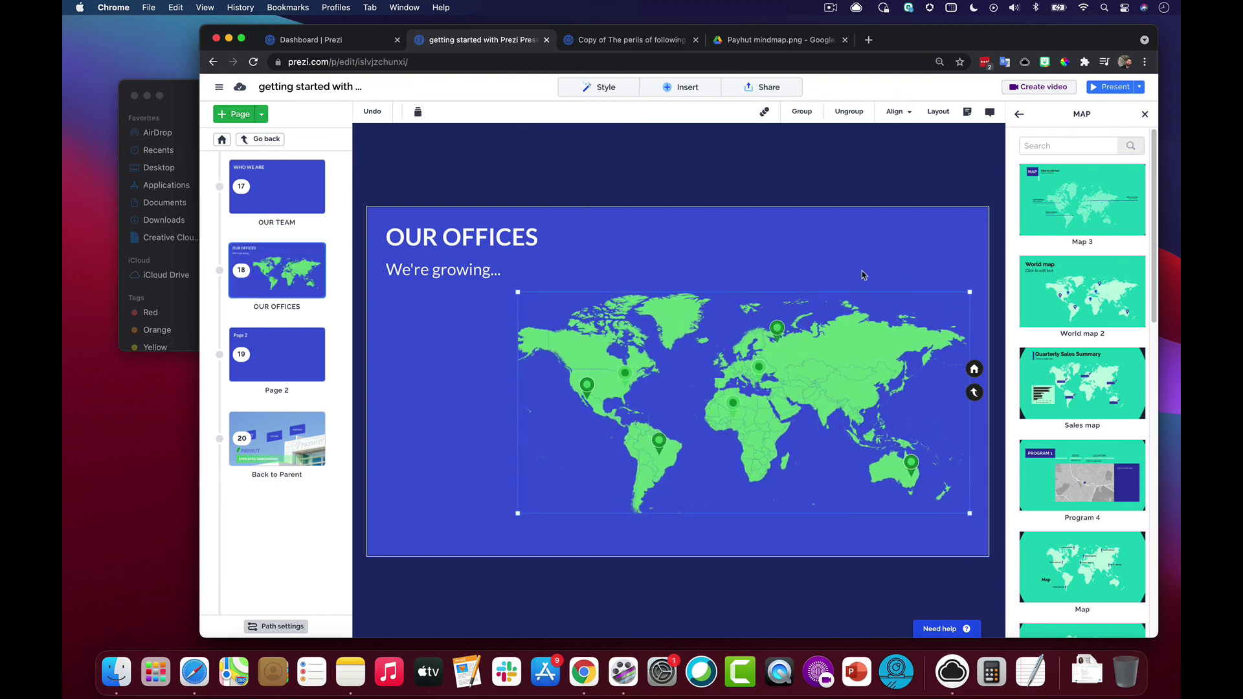
{"action": "left_click", "coordinate": [861, 272]}
- Add a zoom area to the OUR OFFICES page and shrink it around the pin in eastern North America
{"action": "left_click", "coordinate": [263, 115]}
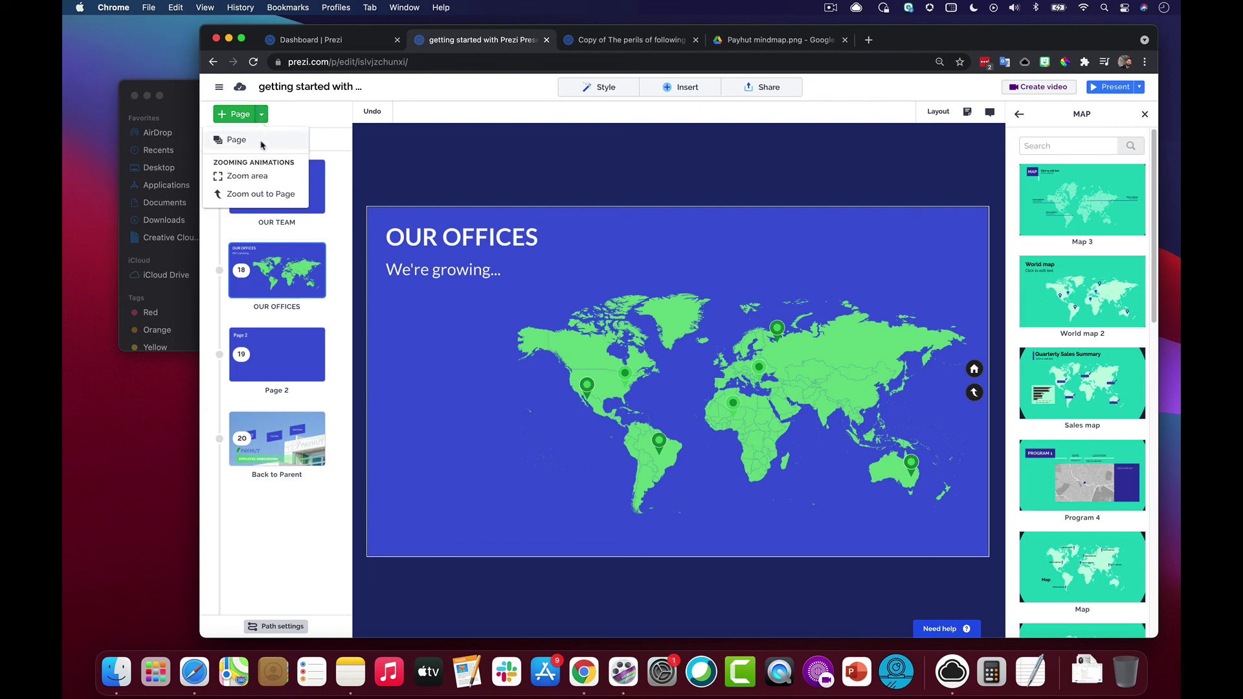
{"action": "left_click", "coordinate": [263, 178]}
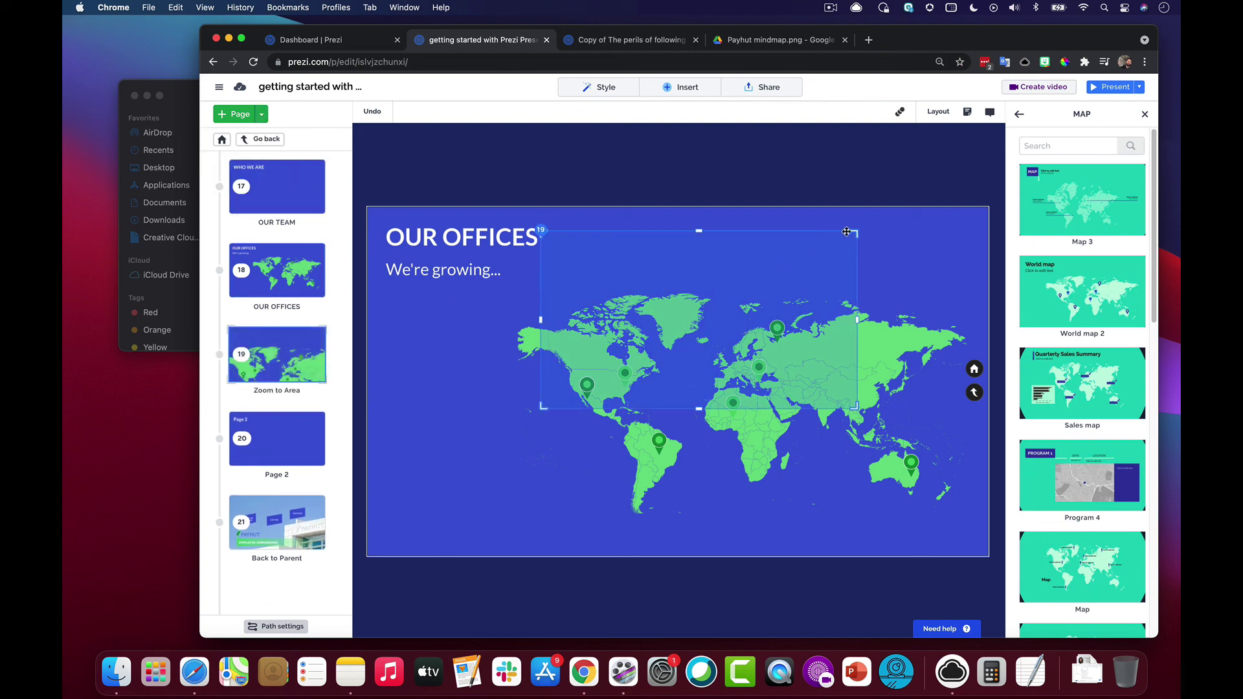
{"action": "left_click_drag", "start_coordinate": [825, 244], "coordinate": [701, 355]}
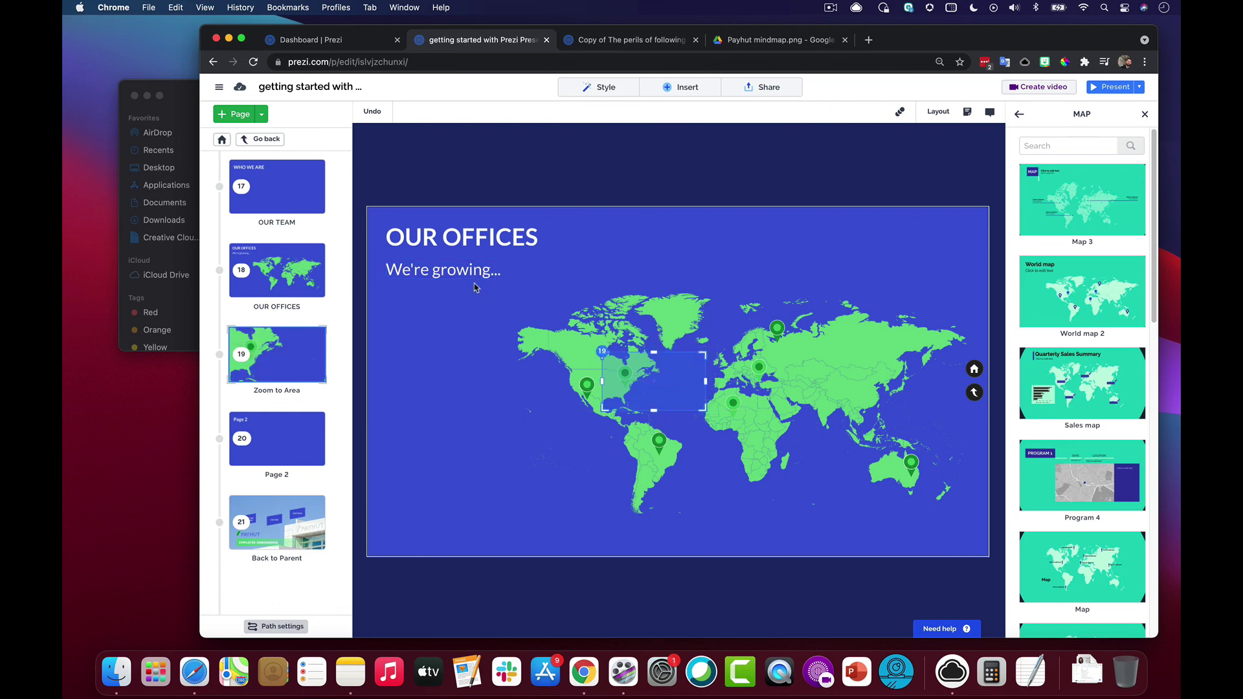
- In the North America zoom area, add a text label reading "Philadelphia, US" in the ocean beside the pin
{"action": "mouse_move", "coordinate": [290, 340]}
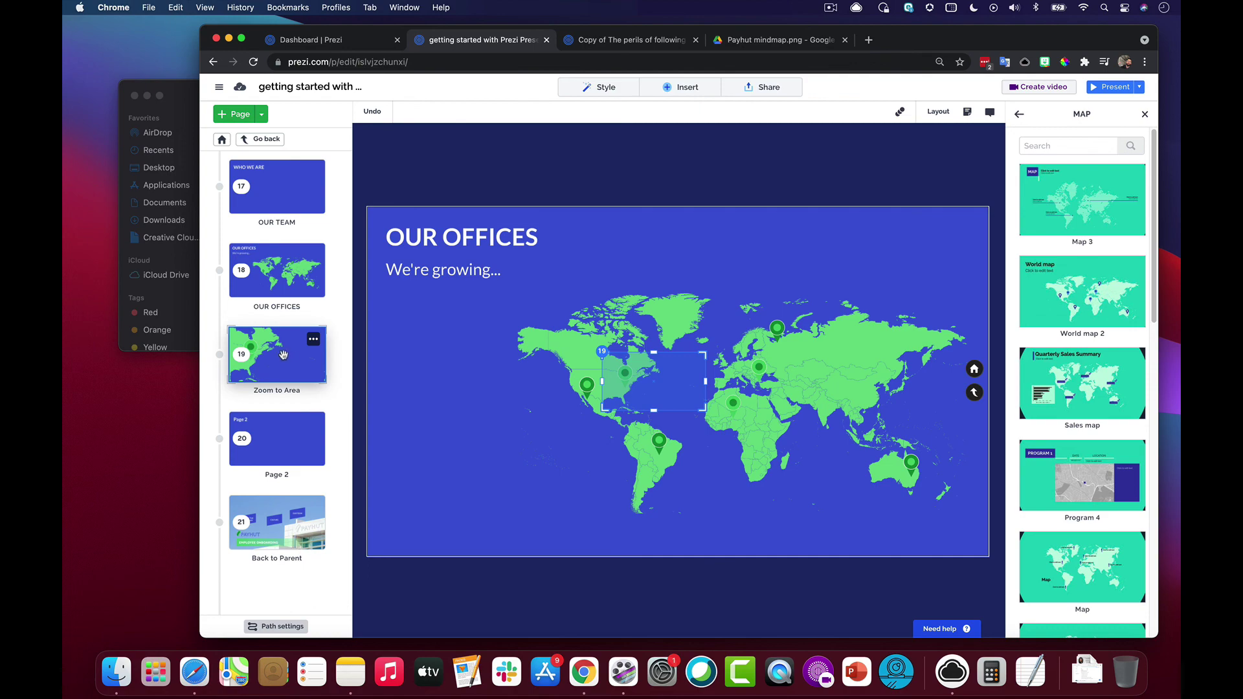
{"action": "left_click", "coordinate": [281, 353]}
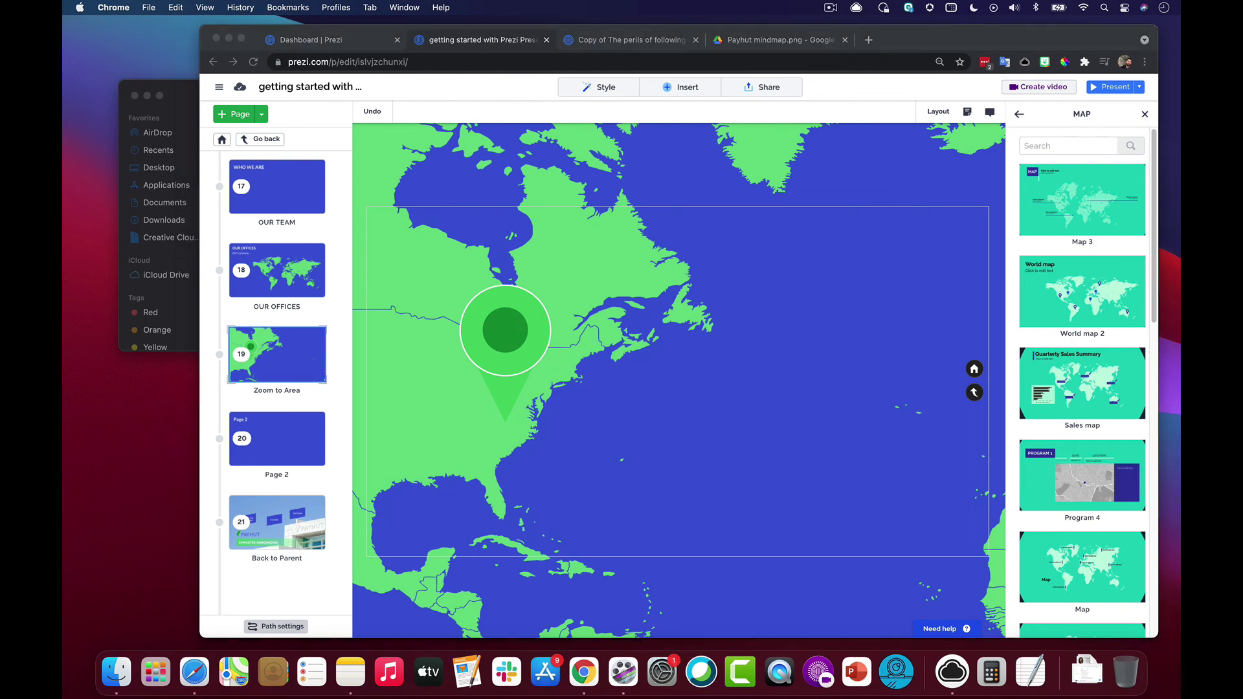
{"action": "left_click", "coordinate": [684, 95]}
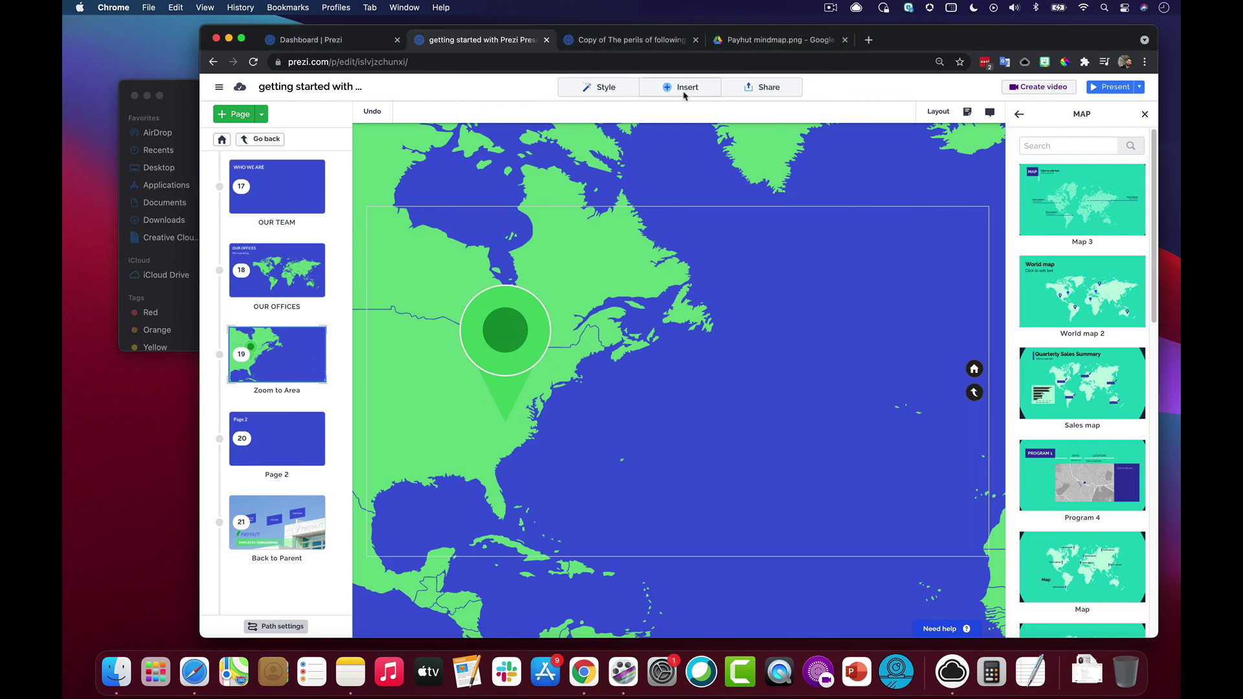
{"action": "left_click", "coordinate": [684, 96]}
{"action": "left_click", "coordinate": [653, 119]}
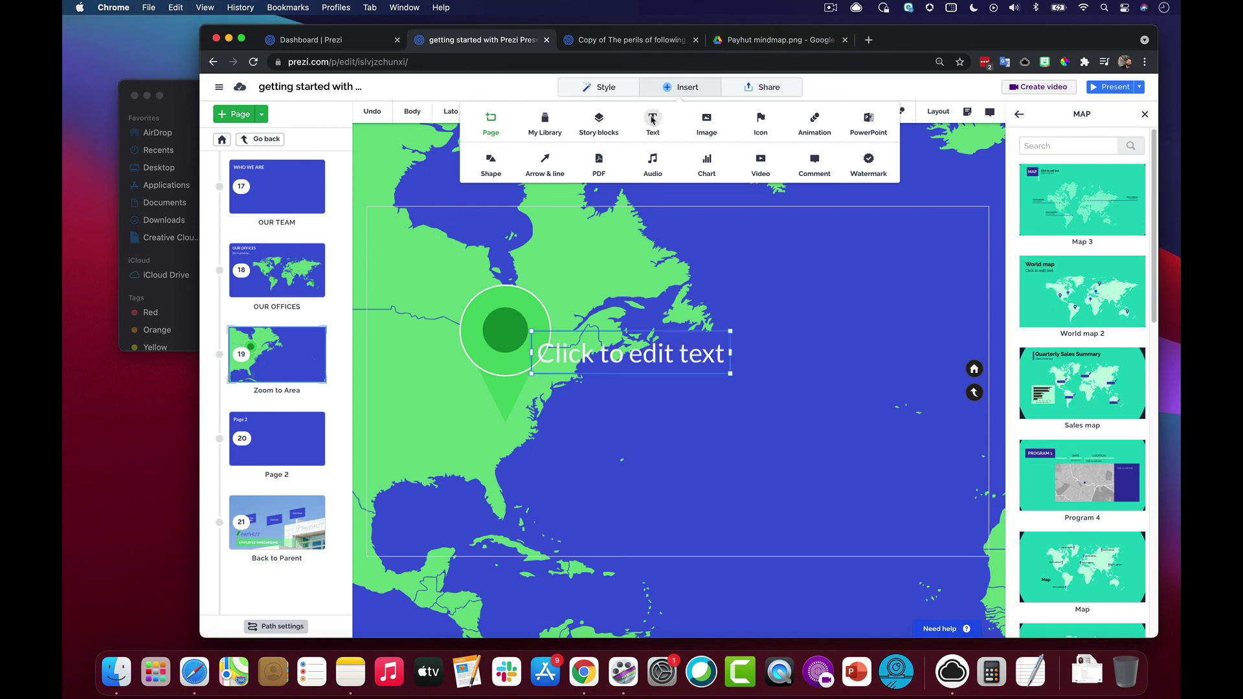
{"action": "left_click_drag", "start_coordinate": [630, 343], "coordinate": [639, 414]}
{"action": "left_click", "coordinate": [639, 415]}
{"action": "type", "text": "Ph"}
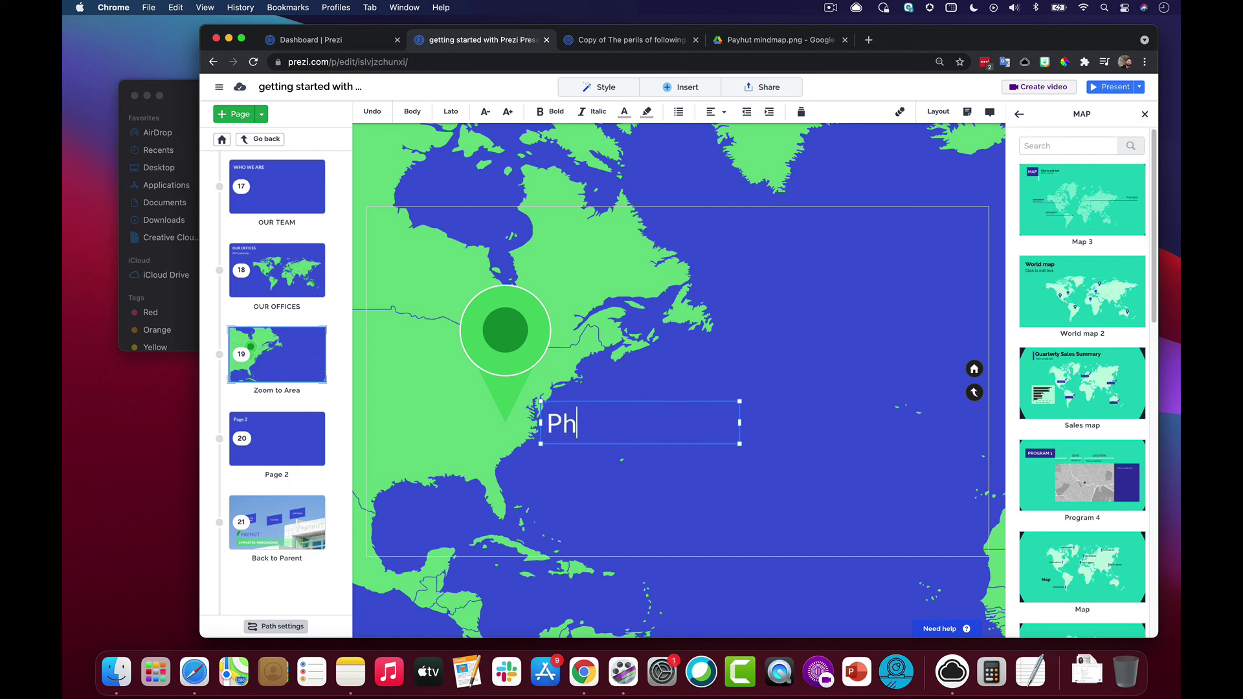
{"action": "type", "text": "iladelphia, US"}
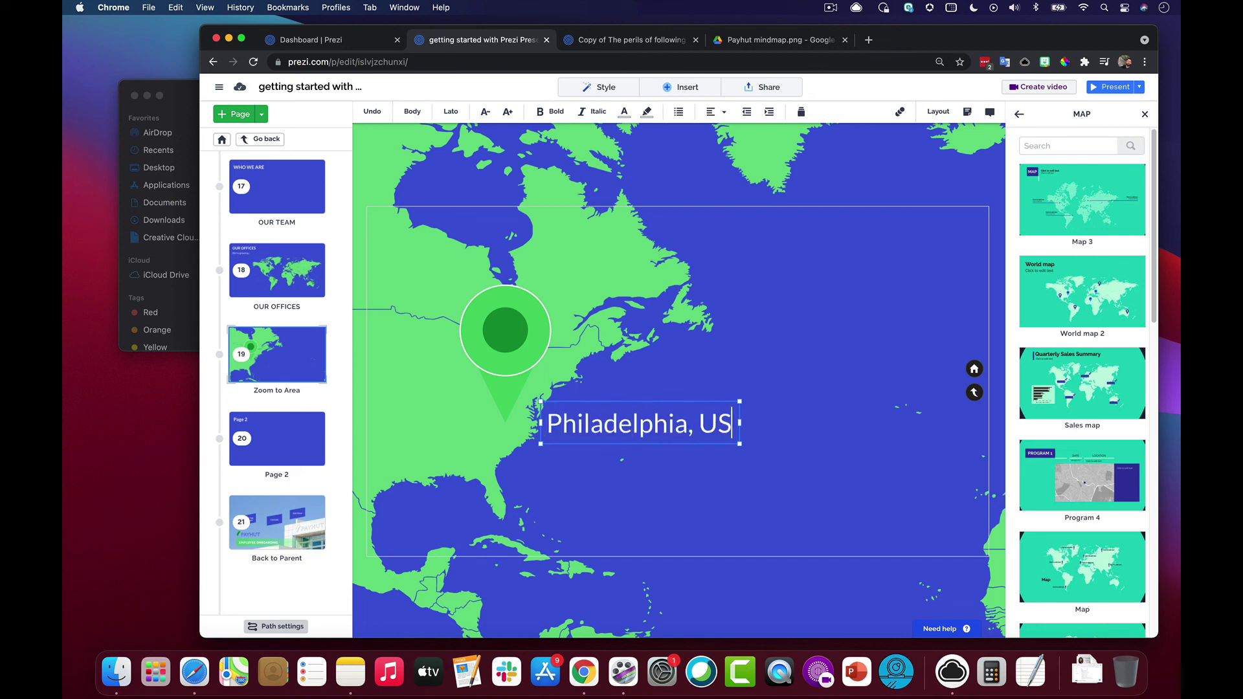
{"action": "left_click", "coordinate": [684, 520]}
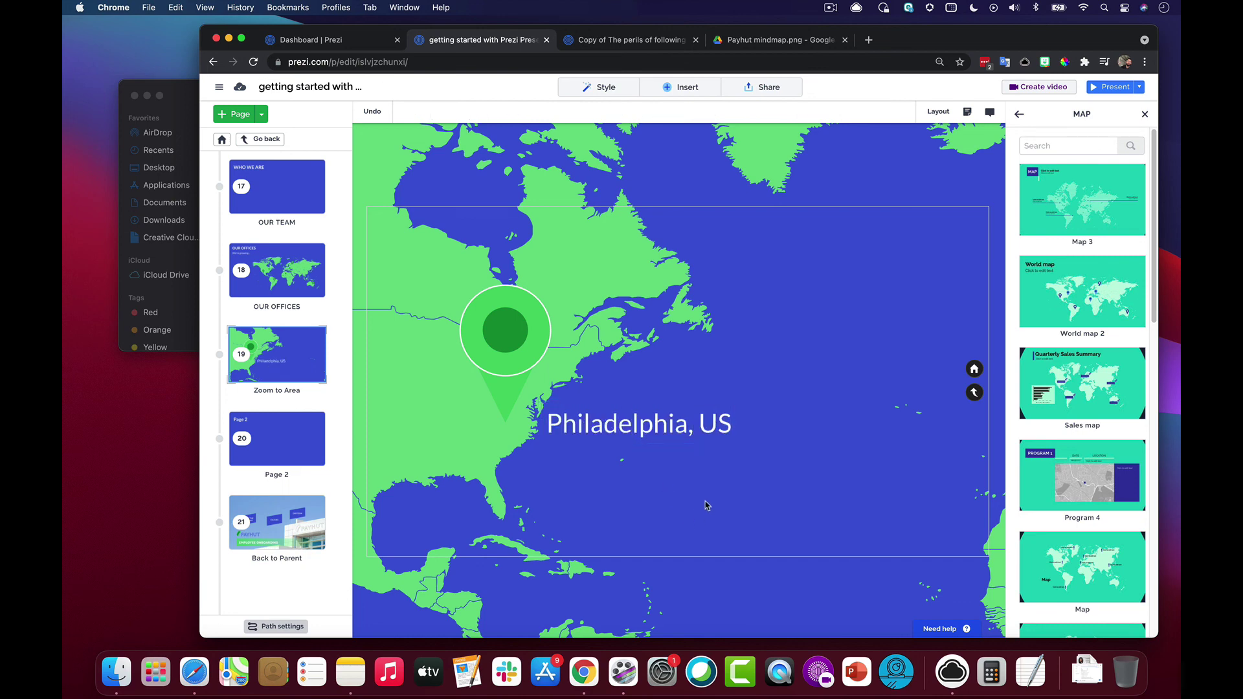
- Style the Philadelphia, US label with blue text on a slightly transparent white background with fully rounded corners
{"action": "left_click", "coordinate": [679, 434]}
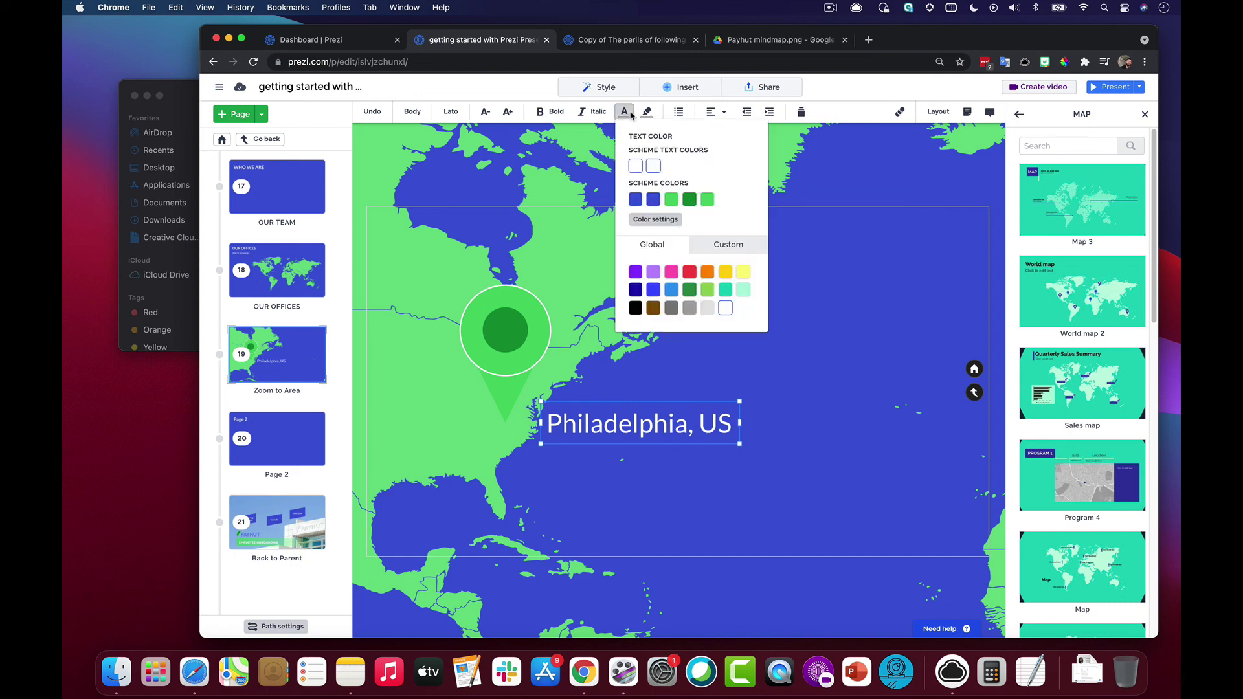
{"action": "left_click", "coordinate": [654, 199]}
{"action": "left_click", "coordinate": [647, 111]}
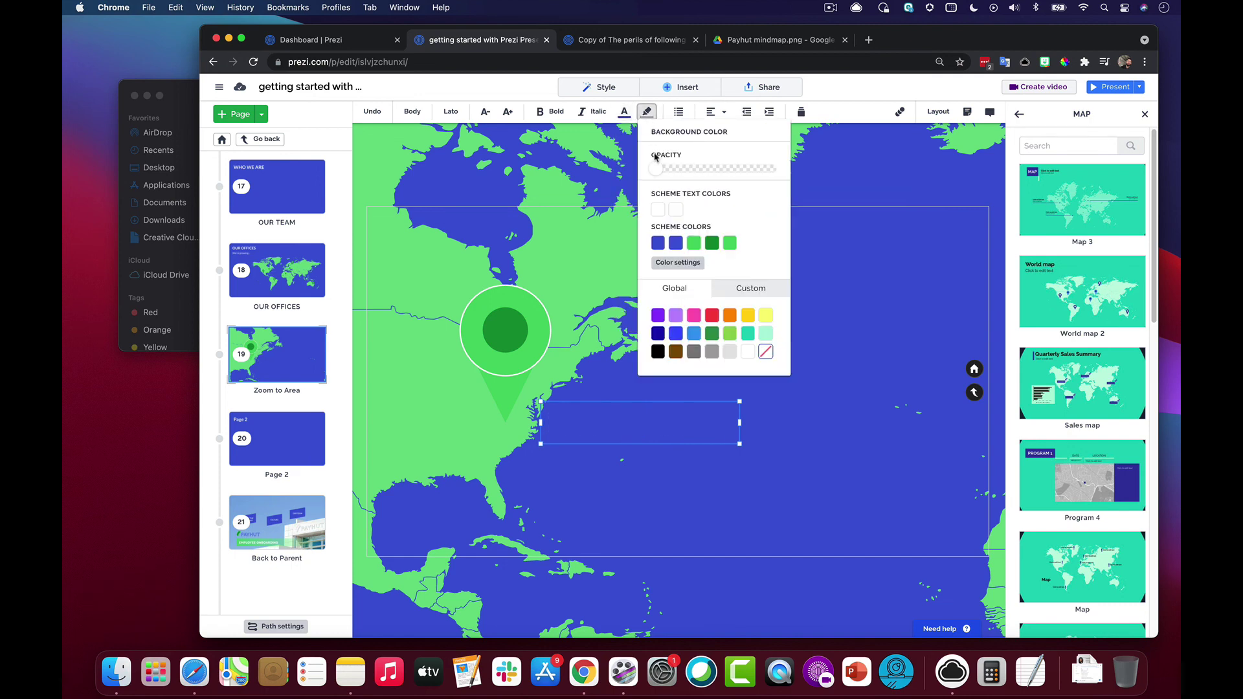
{"action": "left_click", "coordinate": [675, 210]}
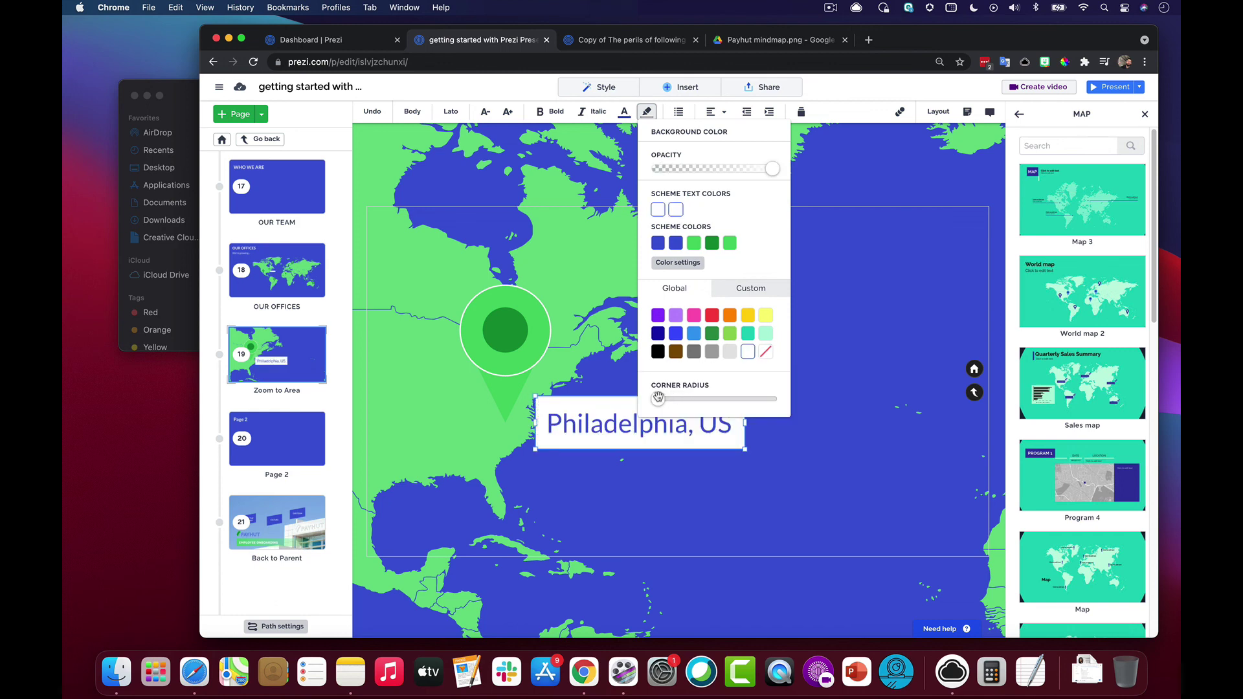
{"action": "left_click_drag", "start_coordinate": [658, 399], "coordinate": [809, 402]}
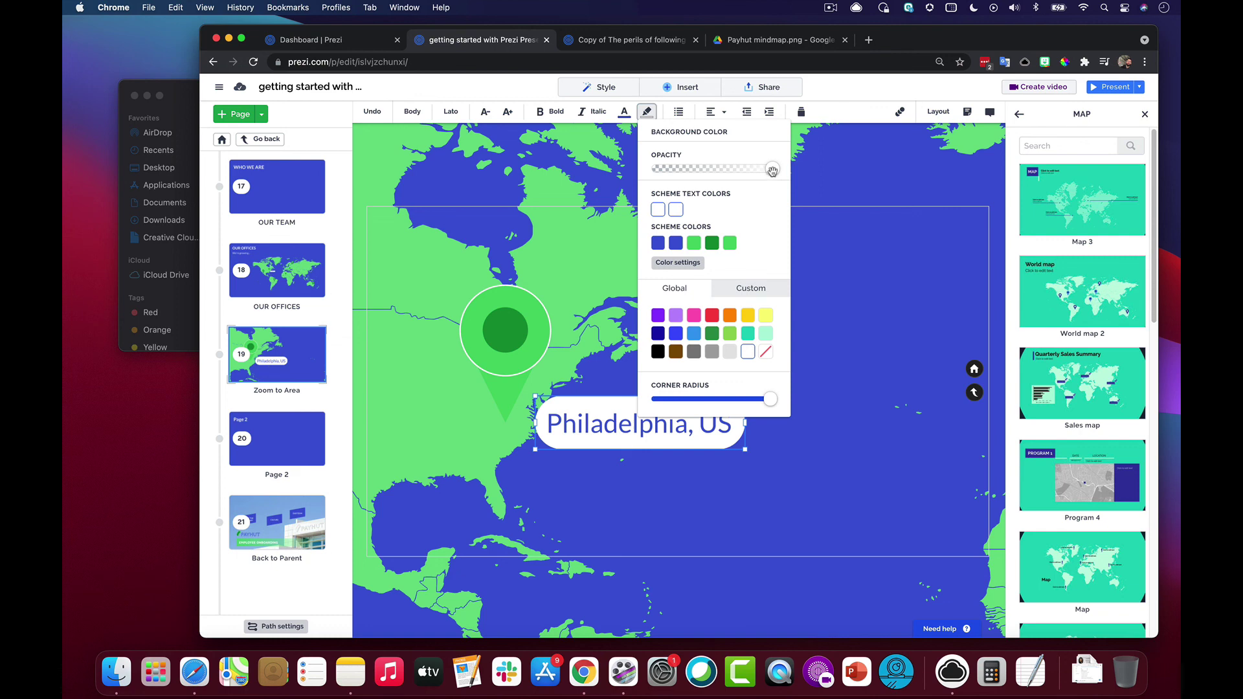
{"action": "left_click_drag", "start_coordinate": [772, 170], "coordinate": [744, 170]}
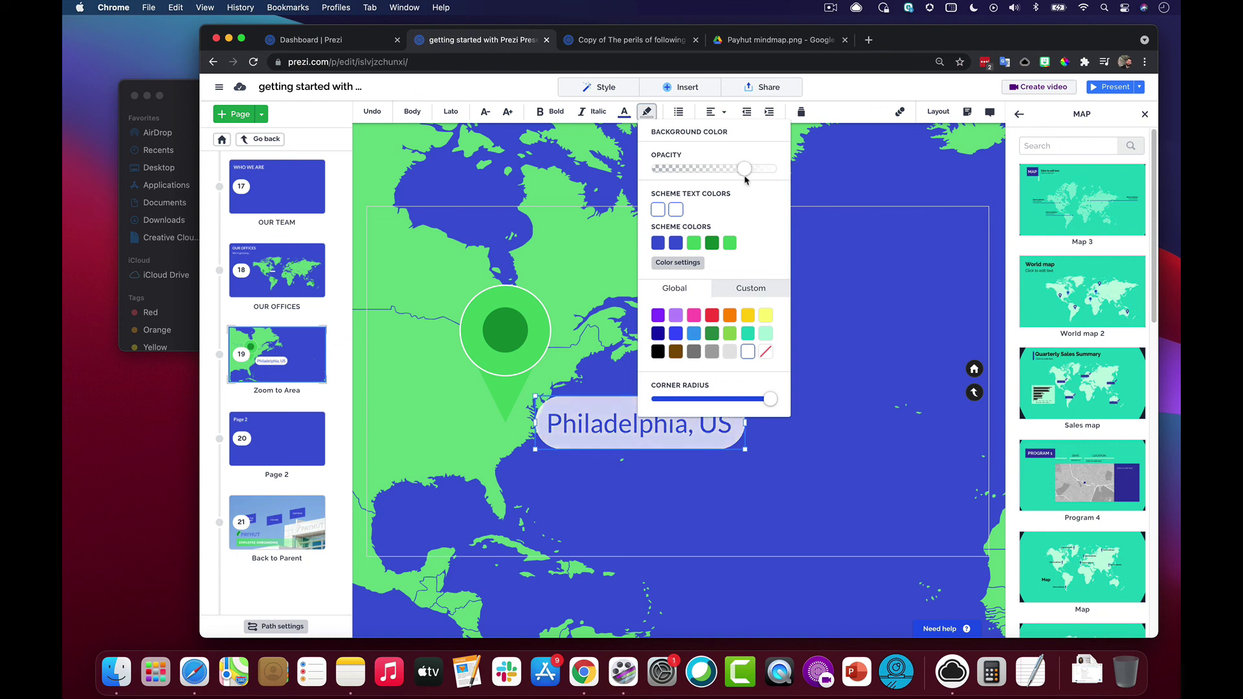
{"action": "left_click", "coordinate": [753, 482]}
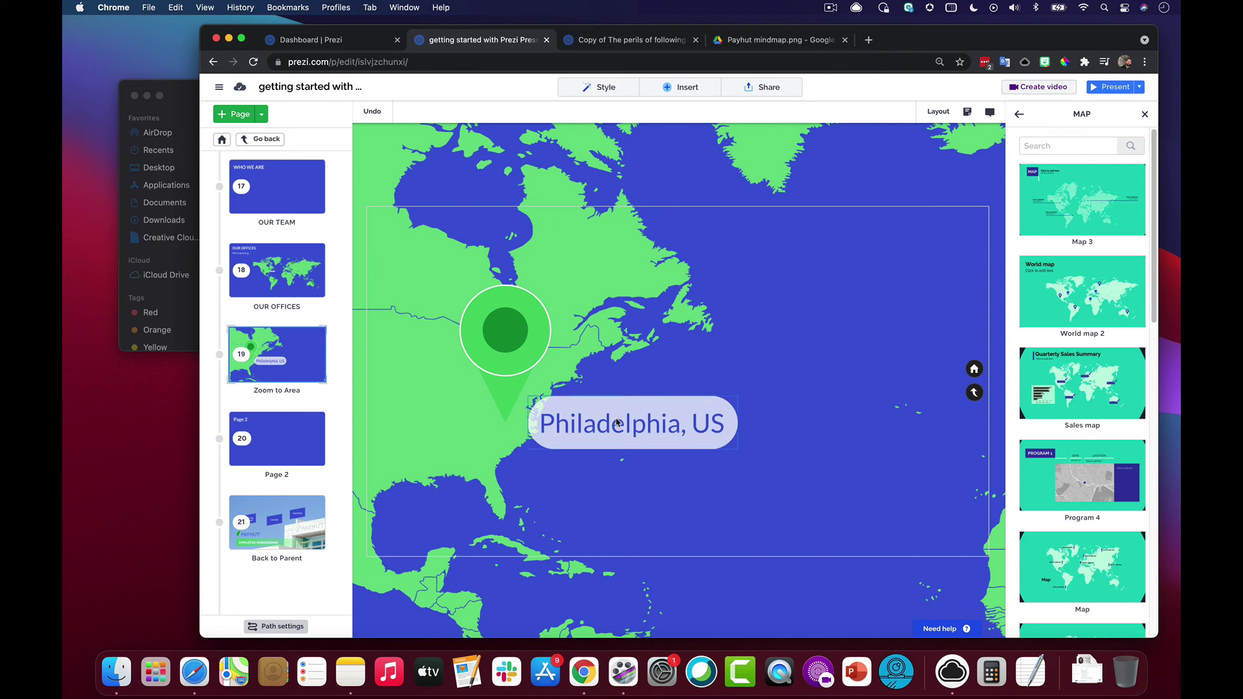
- Move the eastern North America pin so its tip sits on the US east coast and reposition the Philadelphia label beside it
{"action": "left_click", "coordinate": [507, 379]}
{"action": "left_click_drag", "start_coordinate": [503, 379], "coordinate": [527, 362]}
{"action": "left_click_drag", "start_coordinate": [666, 436], "coordinate": [658, 438]}
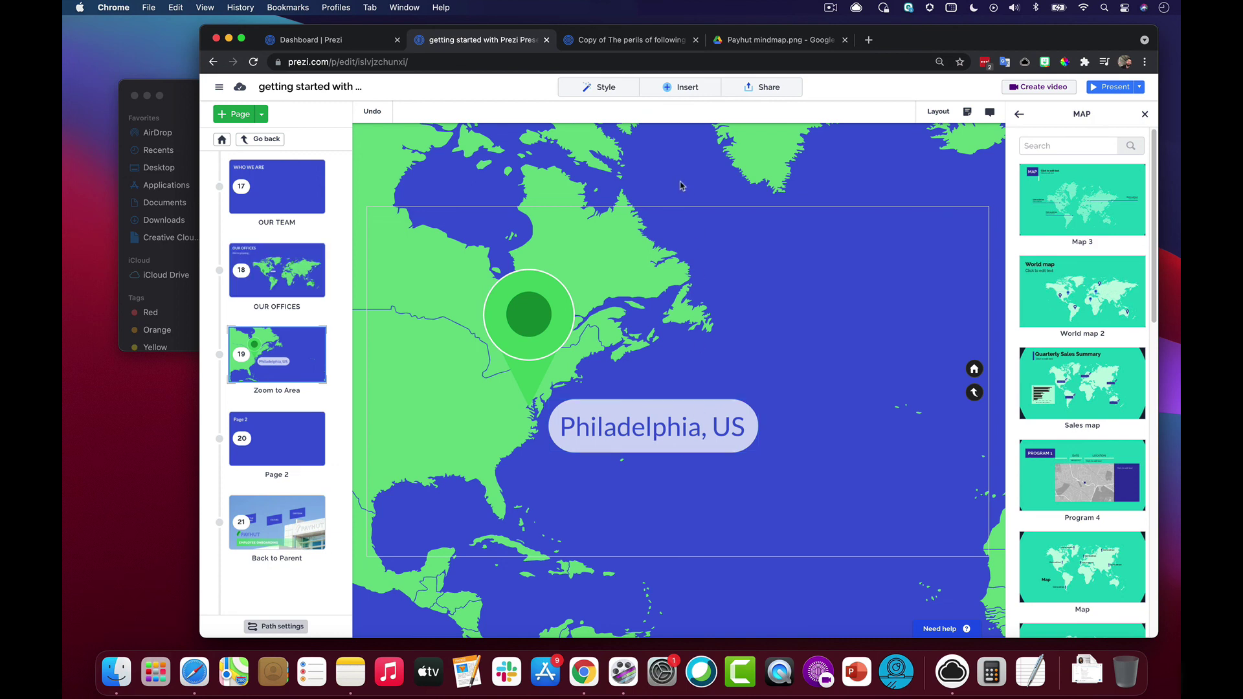
- Copy the Philadelphia, US label and add a second zoom area to the map, shrunk and positioned over Europe
{"action": "left_click", "coordinate": [637, 427]}
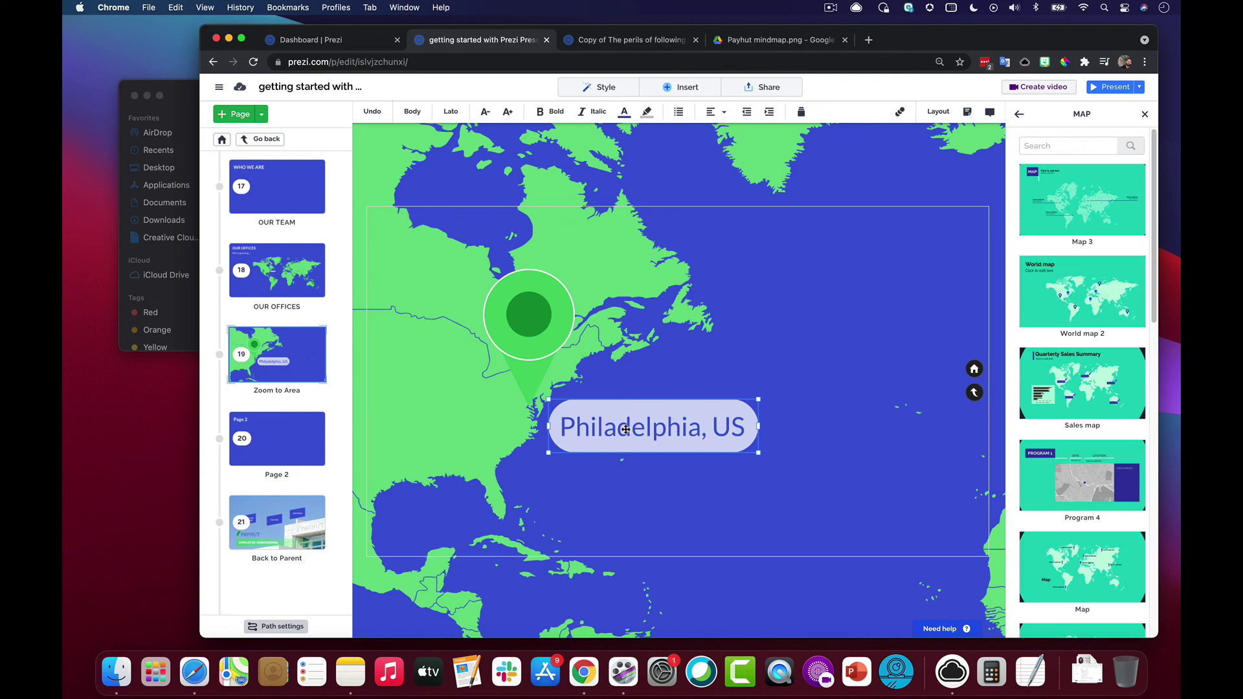
{"action": "scroll", "coordinate": [772, 368], "scroll_direction": "down", "scroll_amount": 5}
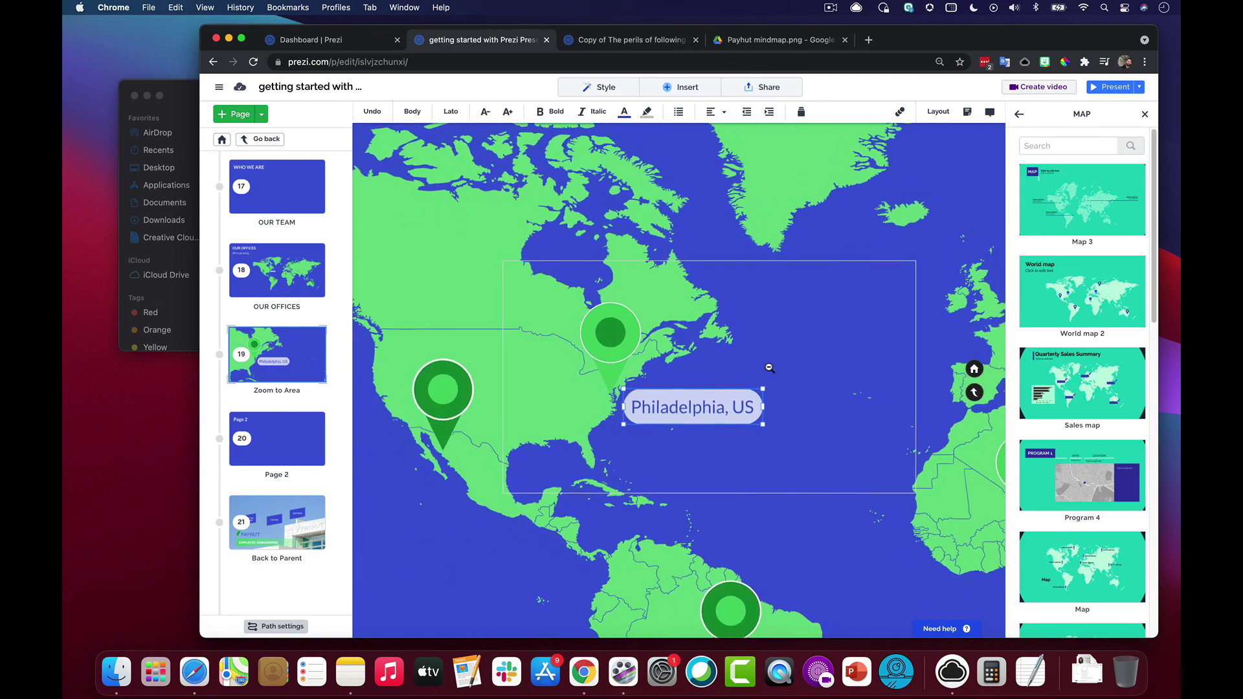
{"action": "scroll", "coordinate": [890, 546], "scroll_direction": "right", "scroll_amount": 5}
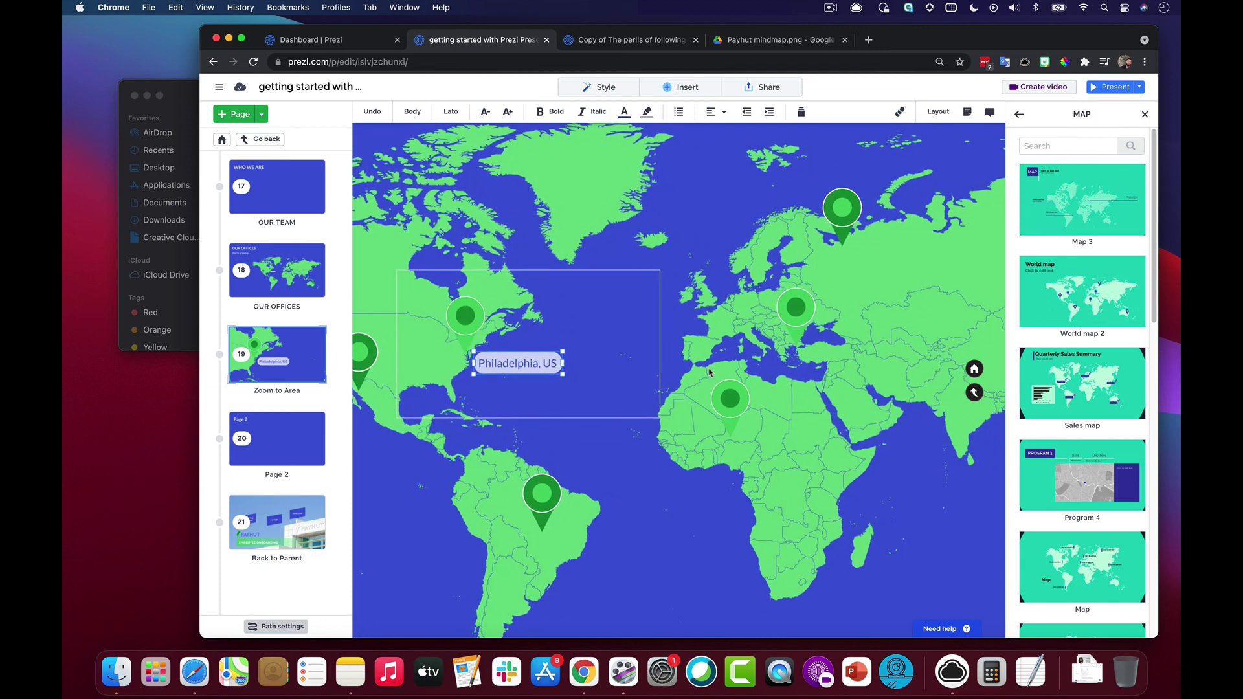
{"action": "left_click", "coordinate": [262, 114]}
{"action": "left_click", "coordinate": [278, 181]}
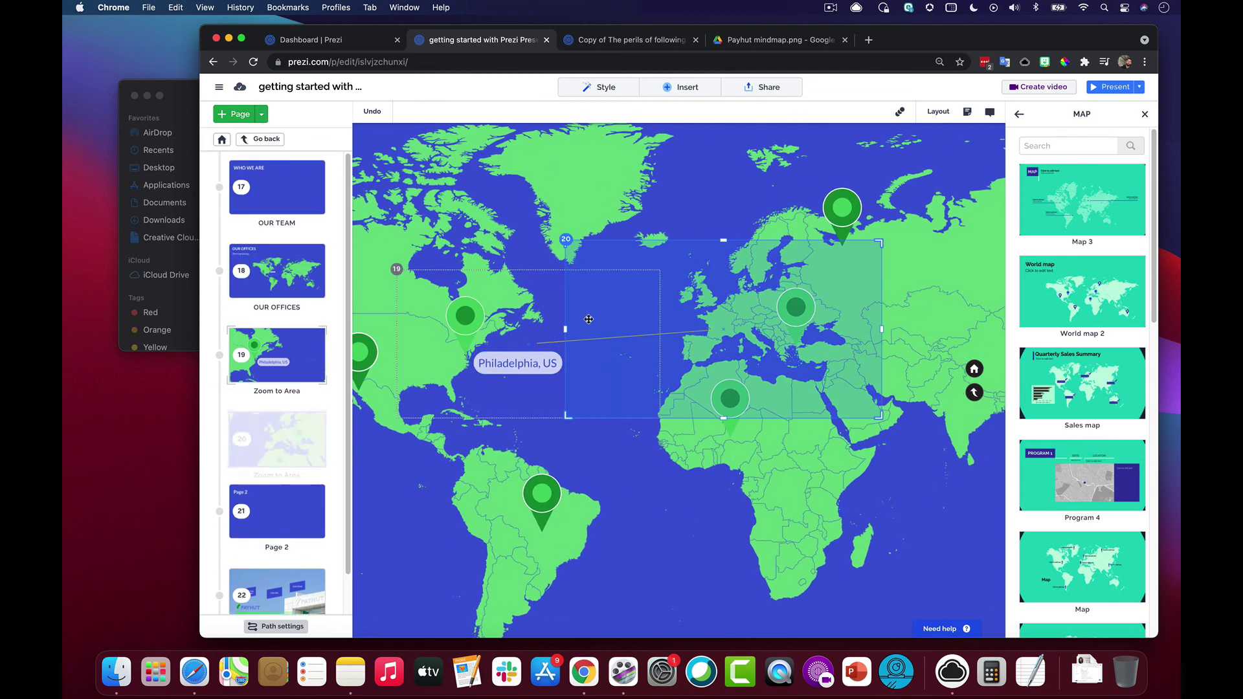
{"action": "left_click_drag", "start_coordinate": [881, 239], "coordinate": [796, 290]}
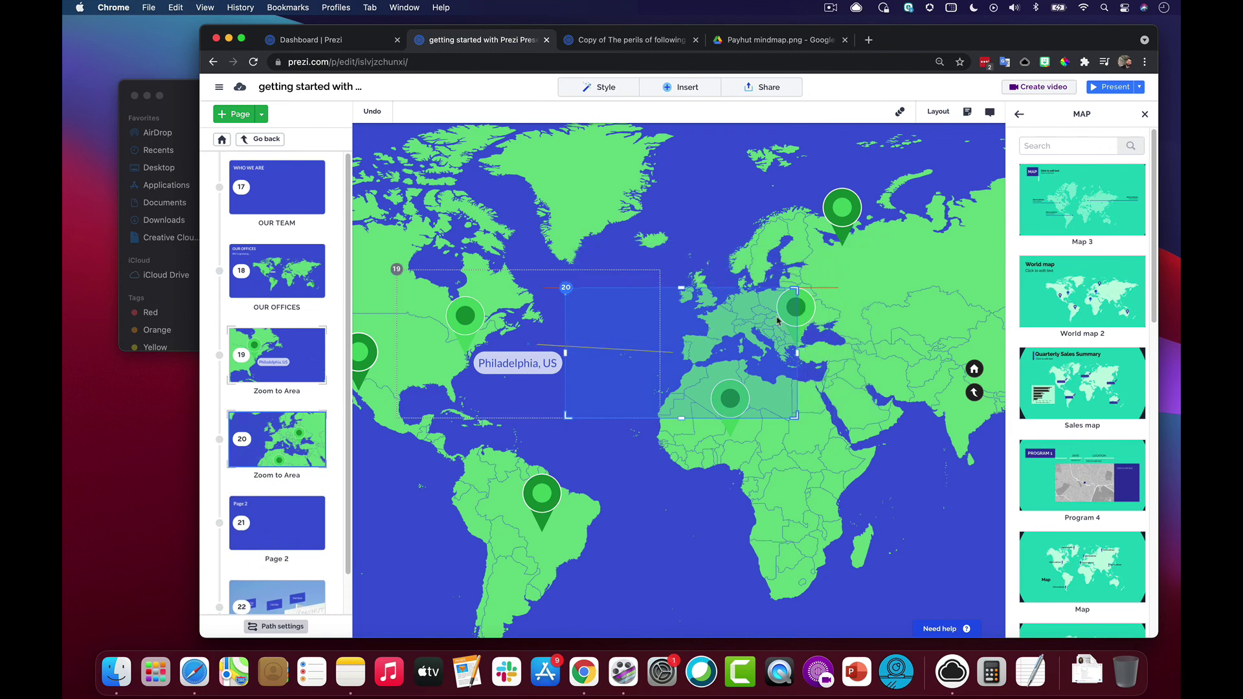
{"action": "left_click_drag", "start_coordinate": [703, 349], "coordinate": [752, 321]}
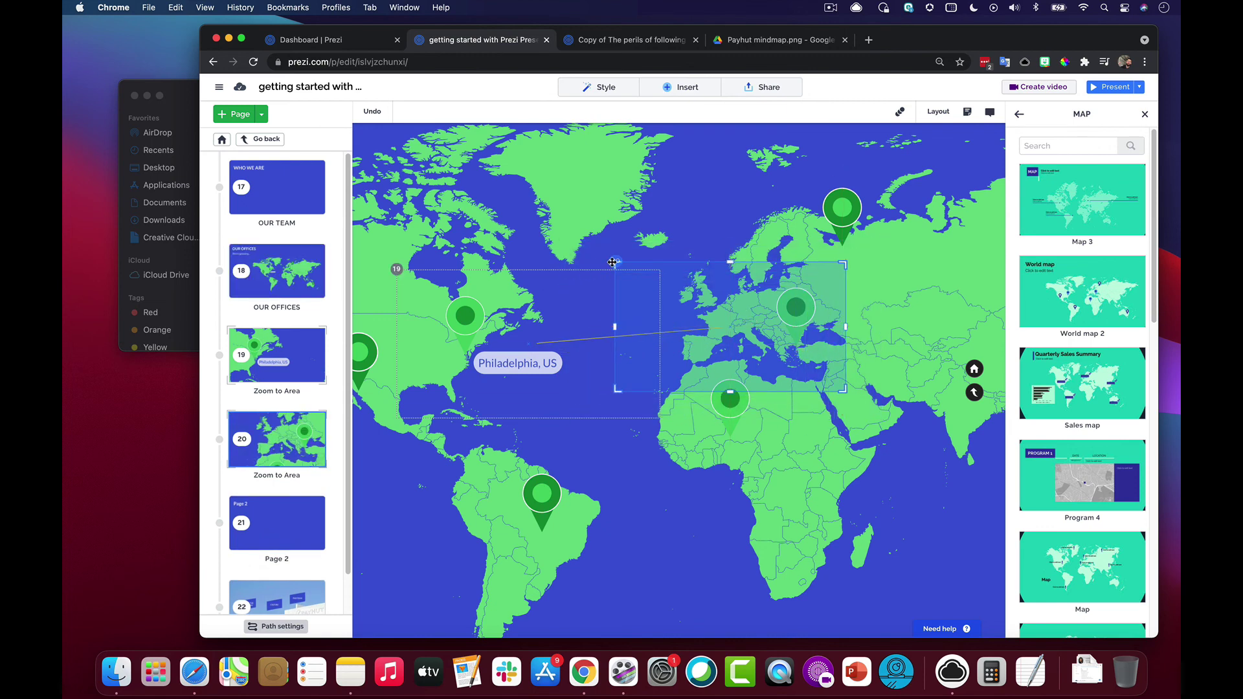
{"action": "left_click_drag", "start_coordinate": [617, 263], "coordinate": [654, 281]}
{"action": "left_click", "coordinate": [789, 331]}
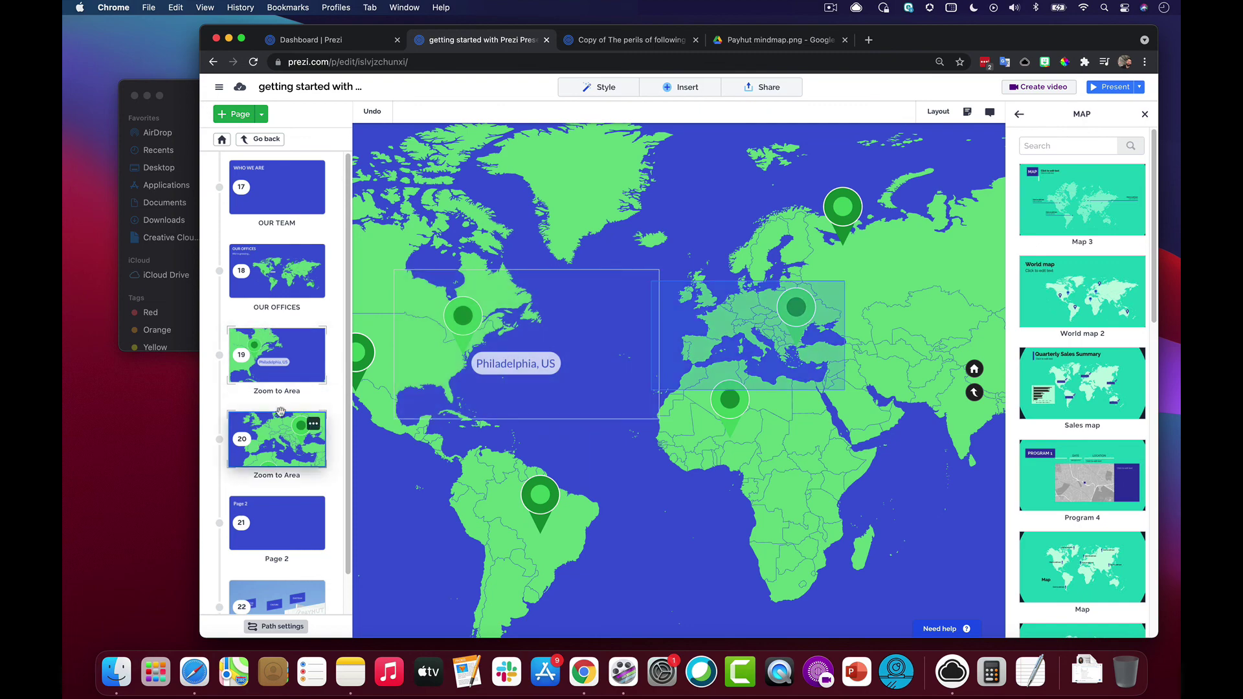
- Paste the copied label into the Europe zoom area and move it over the Mediterranean beside the pin's tip
{"action": "left_click", "coordinate": [285, 440]}
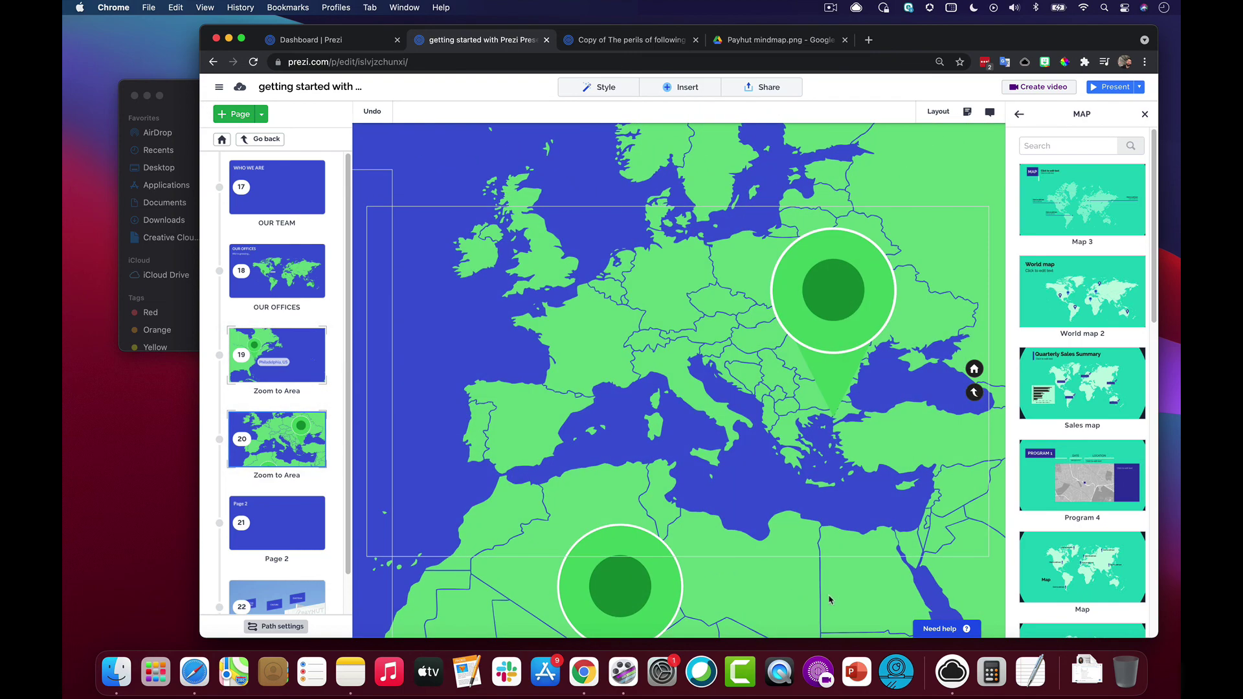
{"action": "key", "text": "super+v"}
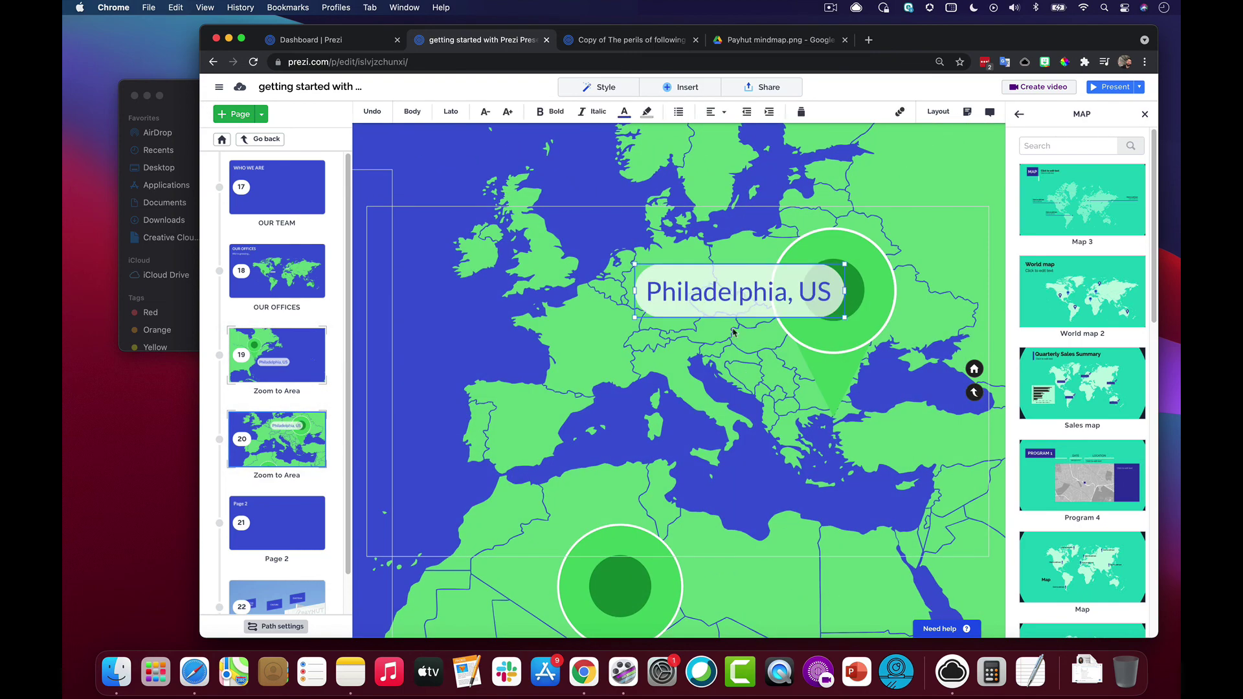
{"action": "left_click_drag", "start_coordinate": [730, 301], "coordinate": [694, 437]}
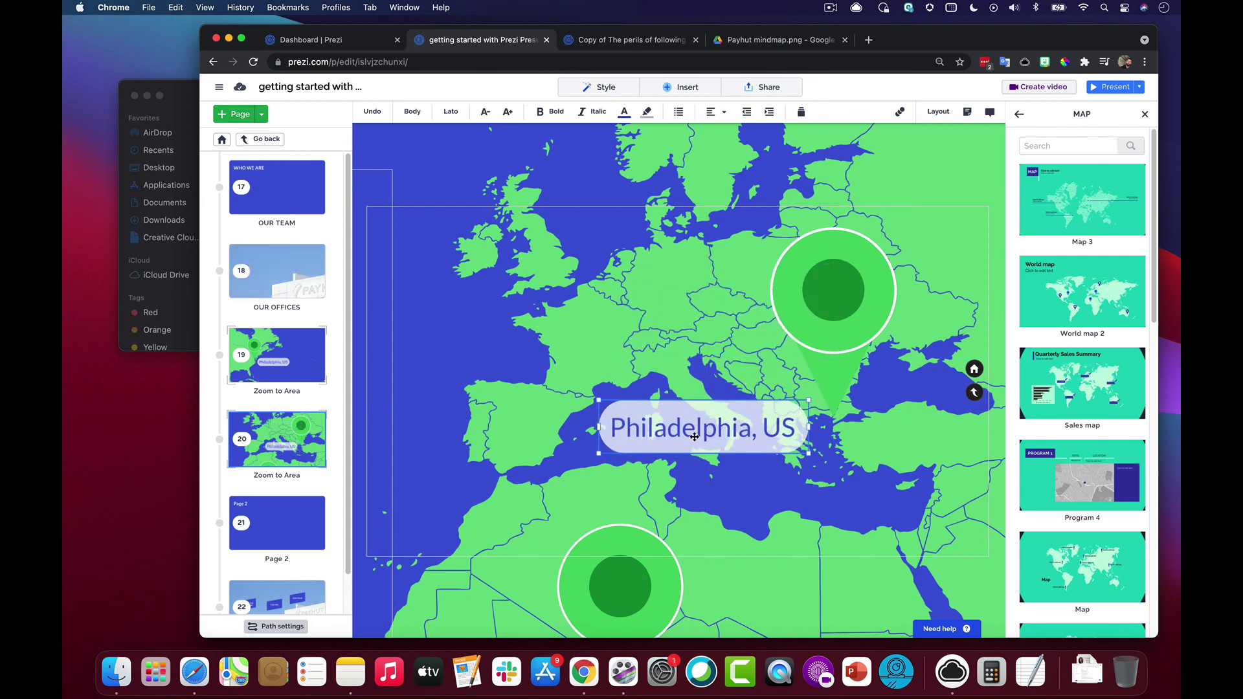
- Change the text of the pasted label in the Europe zoom area to "Athens, GR"
{"action": "double_click", "coordinate": [737, 426]}
{"action": "key", "text": "ctrl+c"}
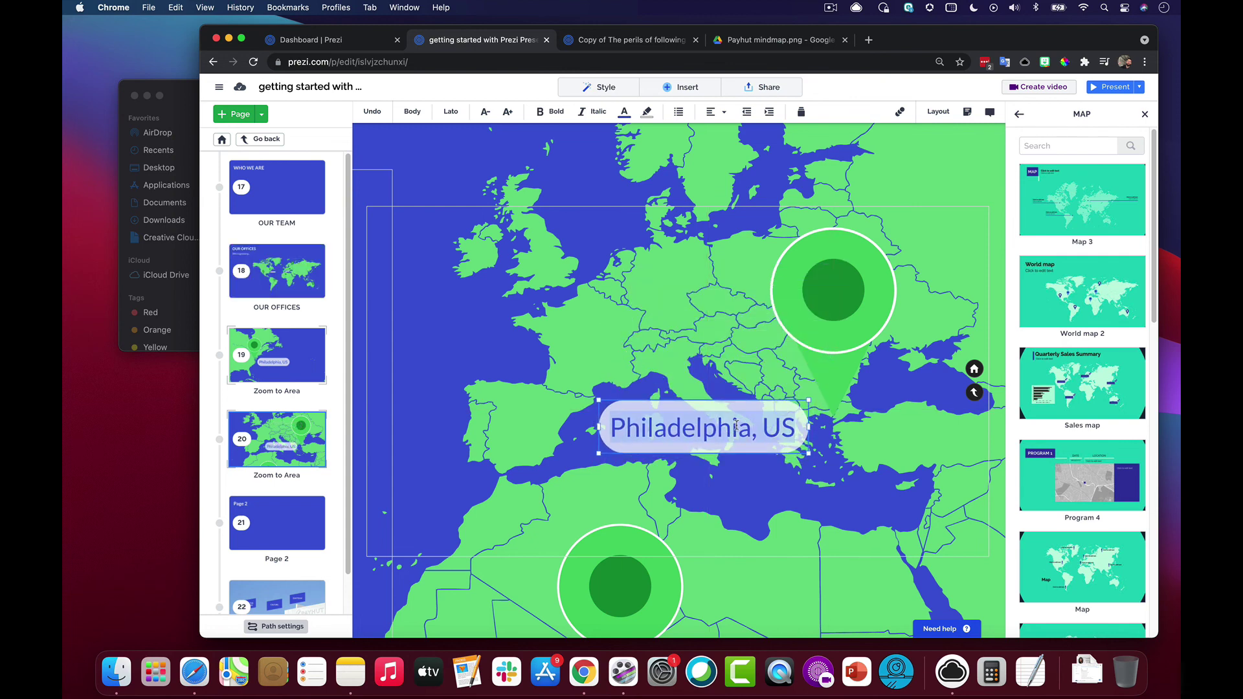
{"action": "type", "text": "Greece,"}
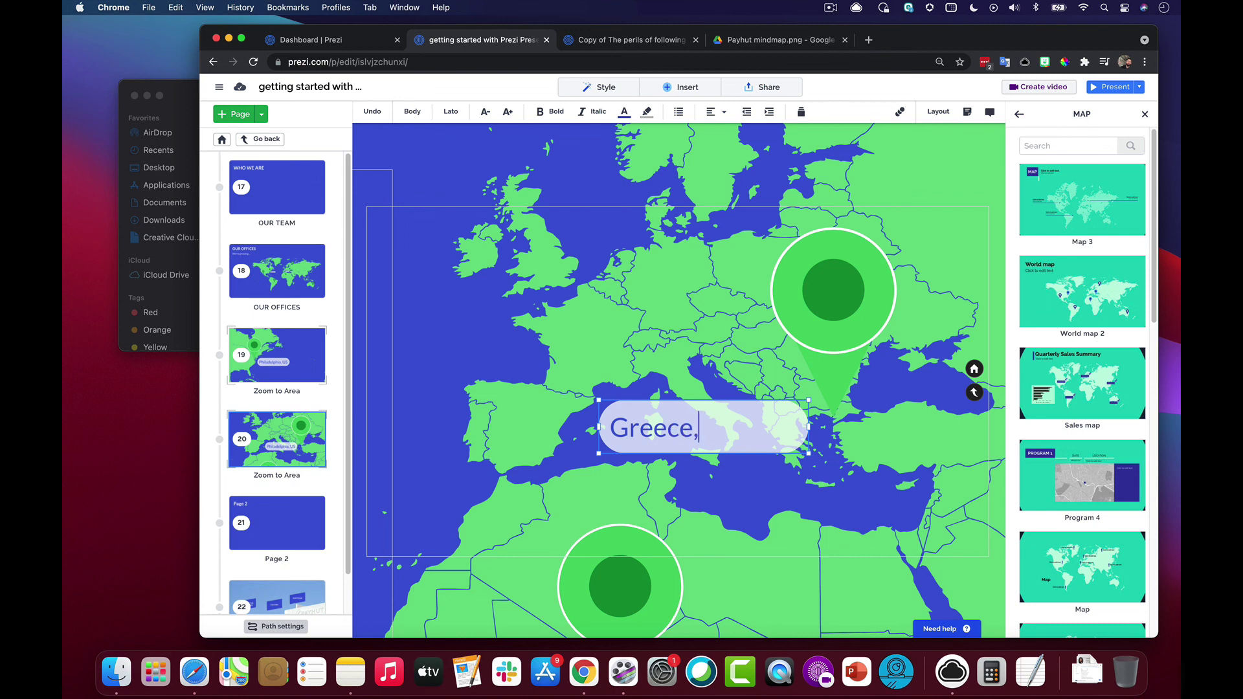
{"action": "key", "text": "super+a"}
{"action": "type", "text": "A"}
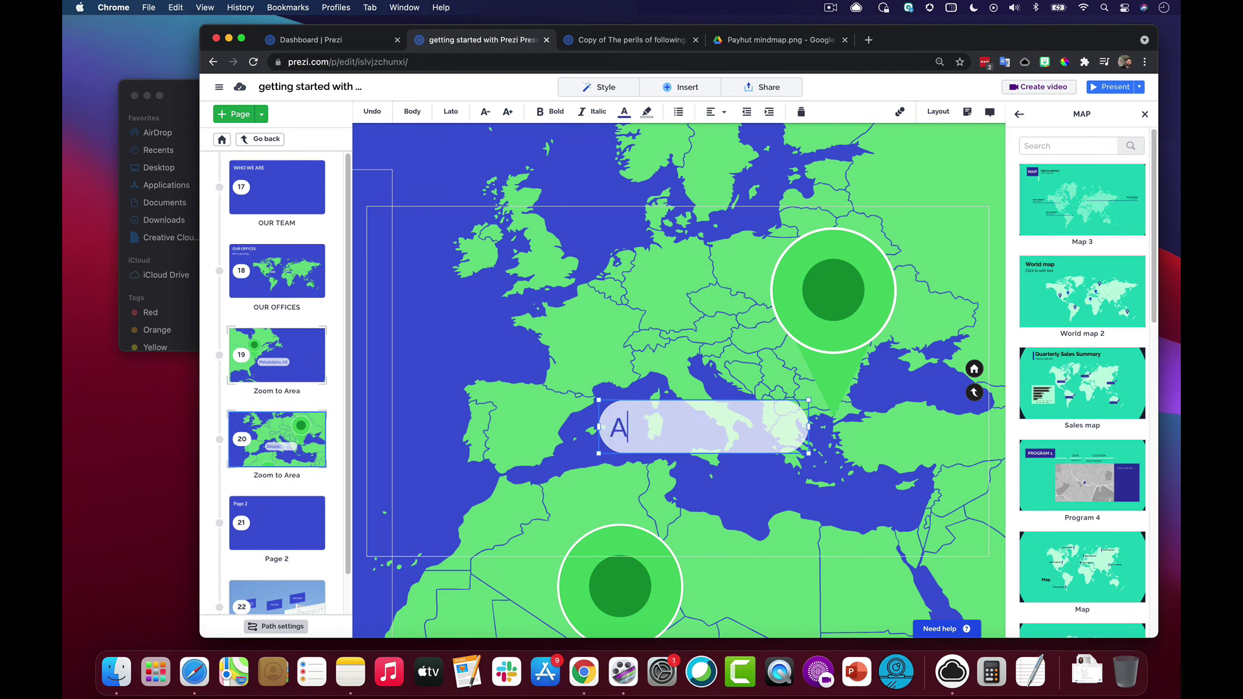
{"action": "type", "text": "thens, GR"}
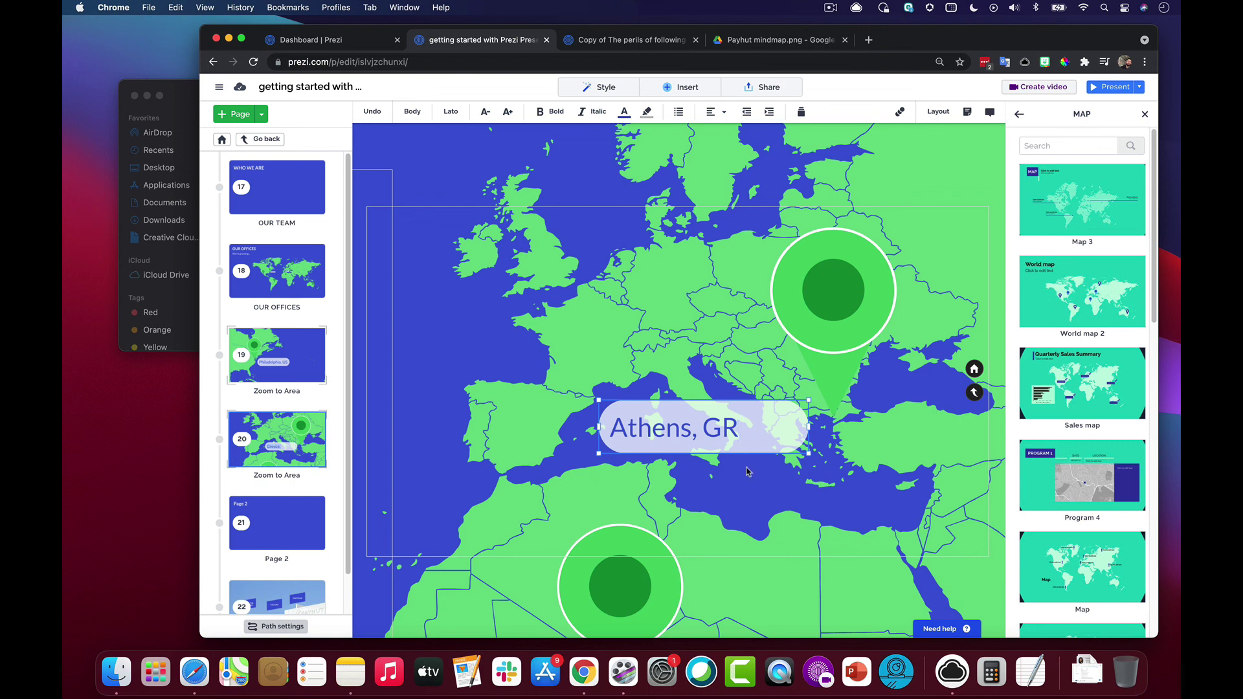
{"action": "key", "text": "Escape"}
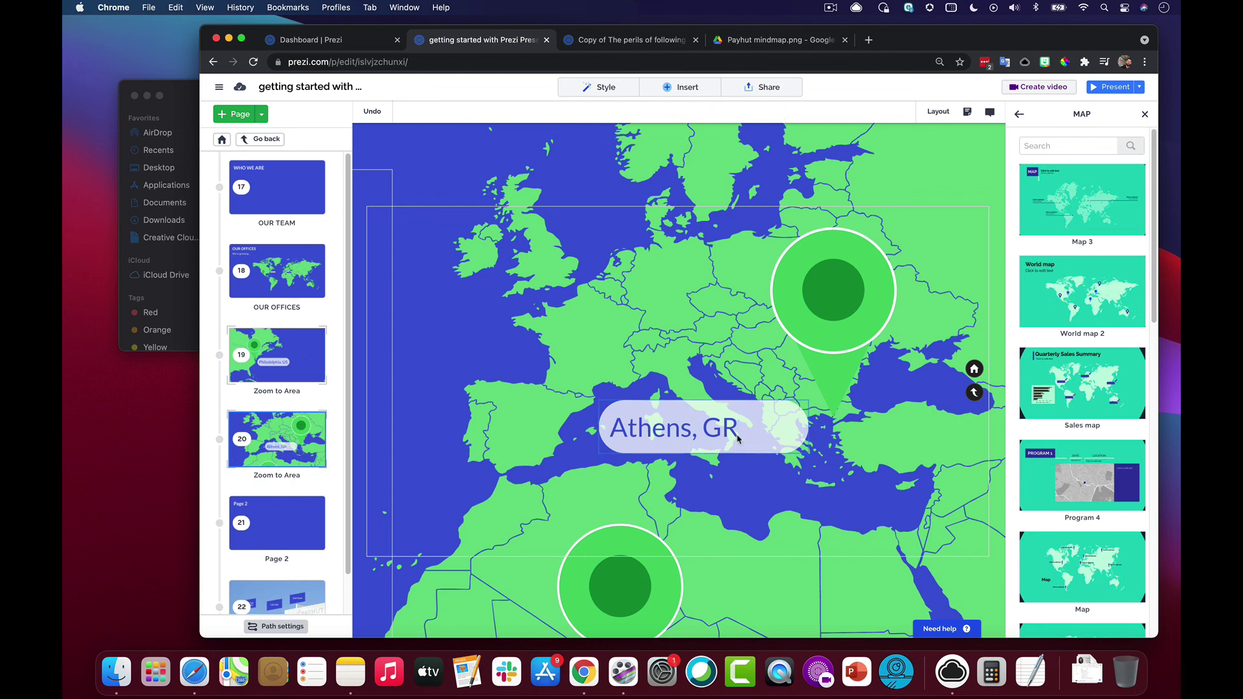
- Centre-align the Athens, GR text within its label and nudge the label closer to the European pin
{"action": "left_click", "coordinate": [718, 111]}
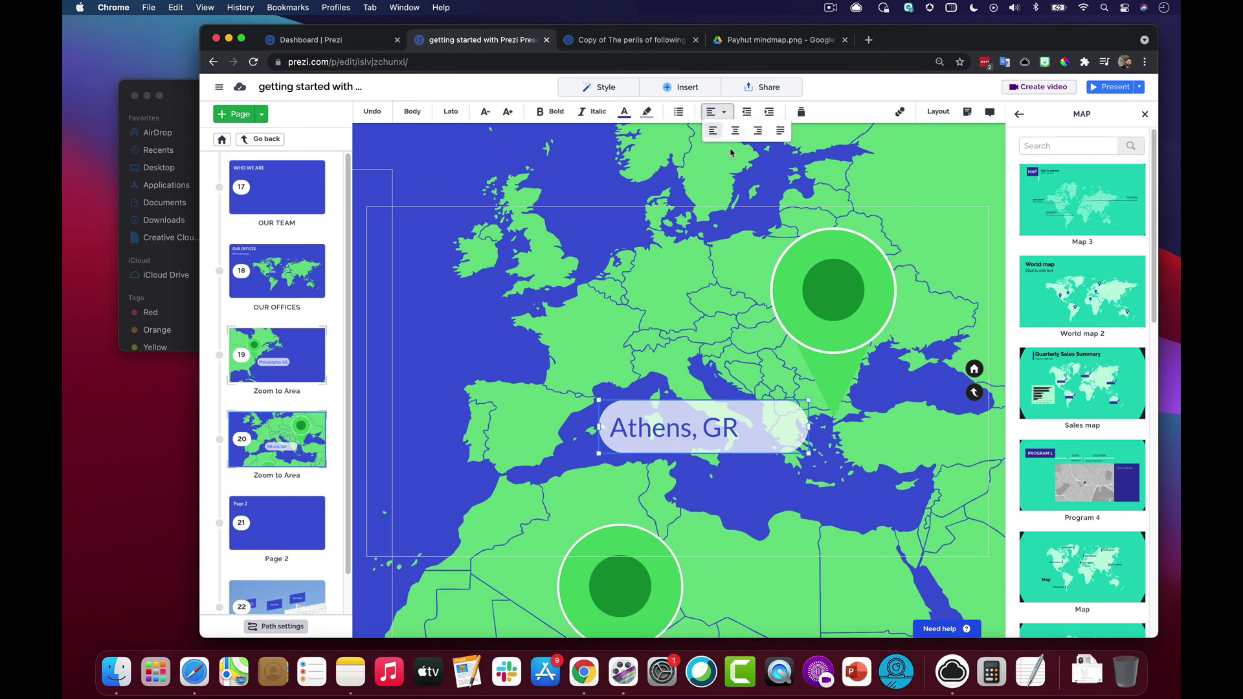
{"action": "left_click", "coordinate": [736, 131]}
{"action": "left_click_drag", "start_coordinate": [741, 421], "coordinate": [748, 423]}
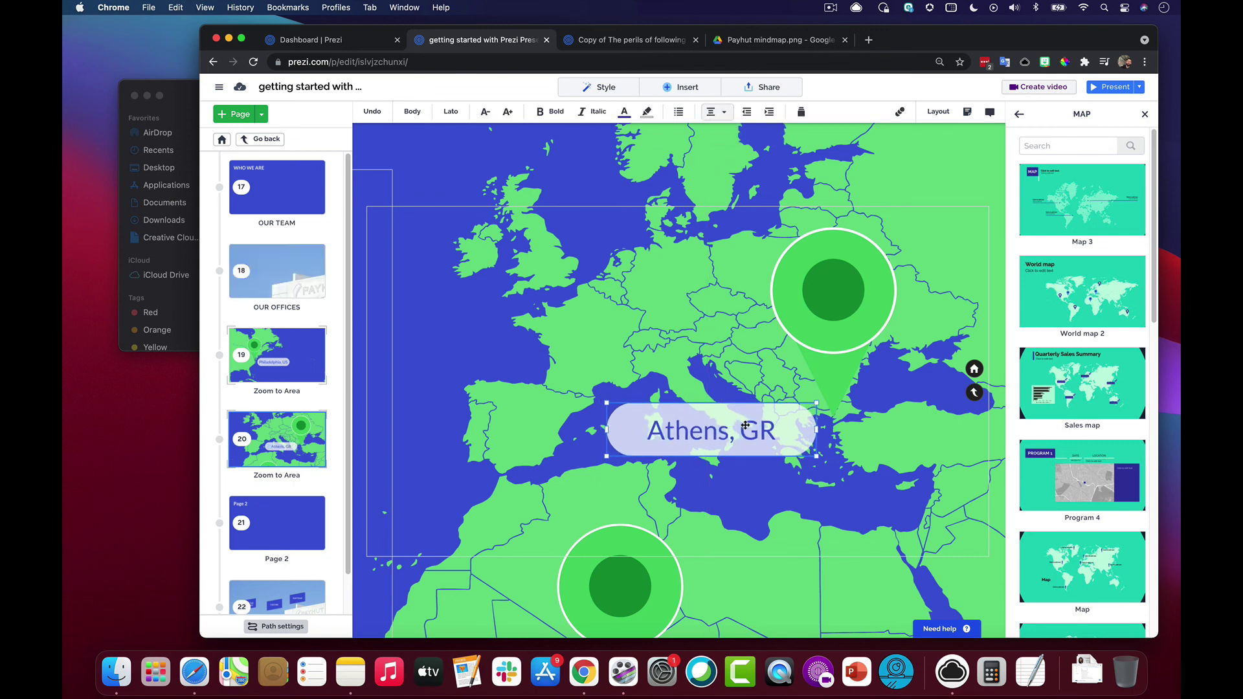
- Add a third zoom area to the world map and move and shrink it to frame Australia with its pin
{"action": "scroll", "coordinate": [489, 382], "scroll_direction": "down", "scroll_amount": 10}
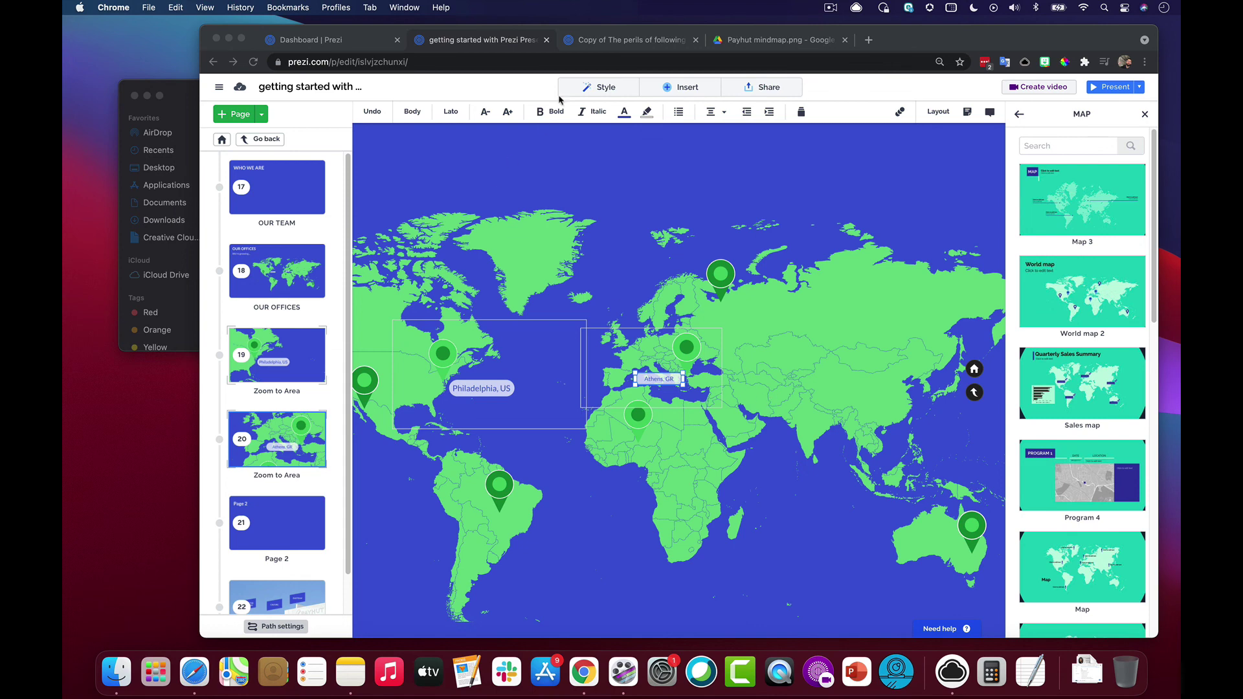
{"action": "left_click", "coordinate": [263, 115]}
{"action": "left_click", "coordinate": [262, 115]}
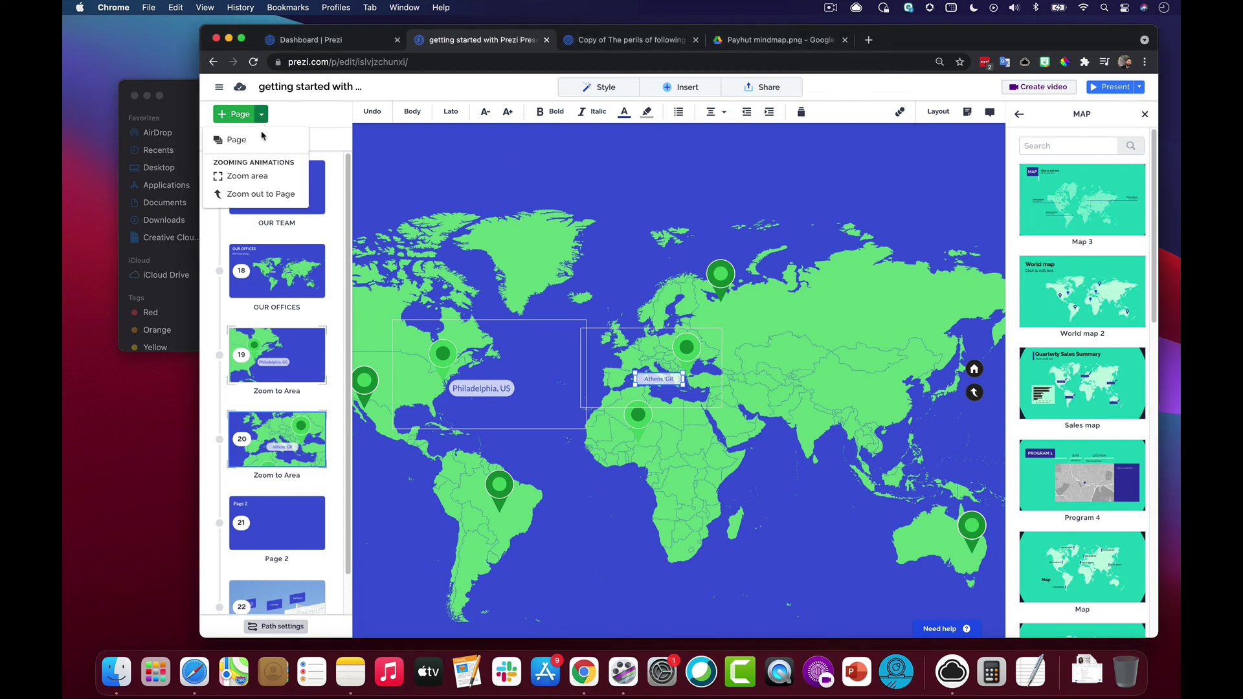
{"action": "left_click_drag", "start_coordinate": [672, 413], "coordinate": [826, 525]}
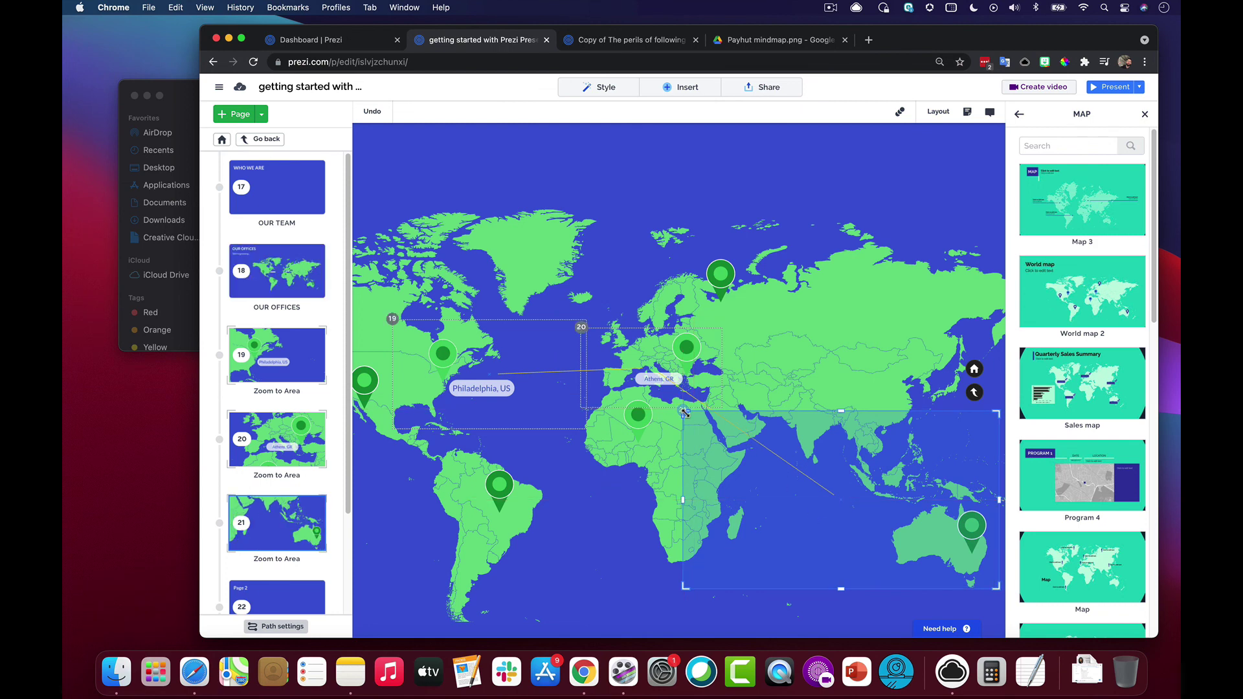
{"action": "left_click_drag", "start_coordinate": [684, 413], "coordinate": [868, 502]}
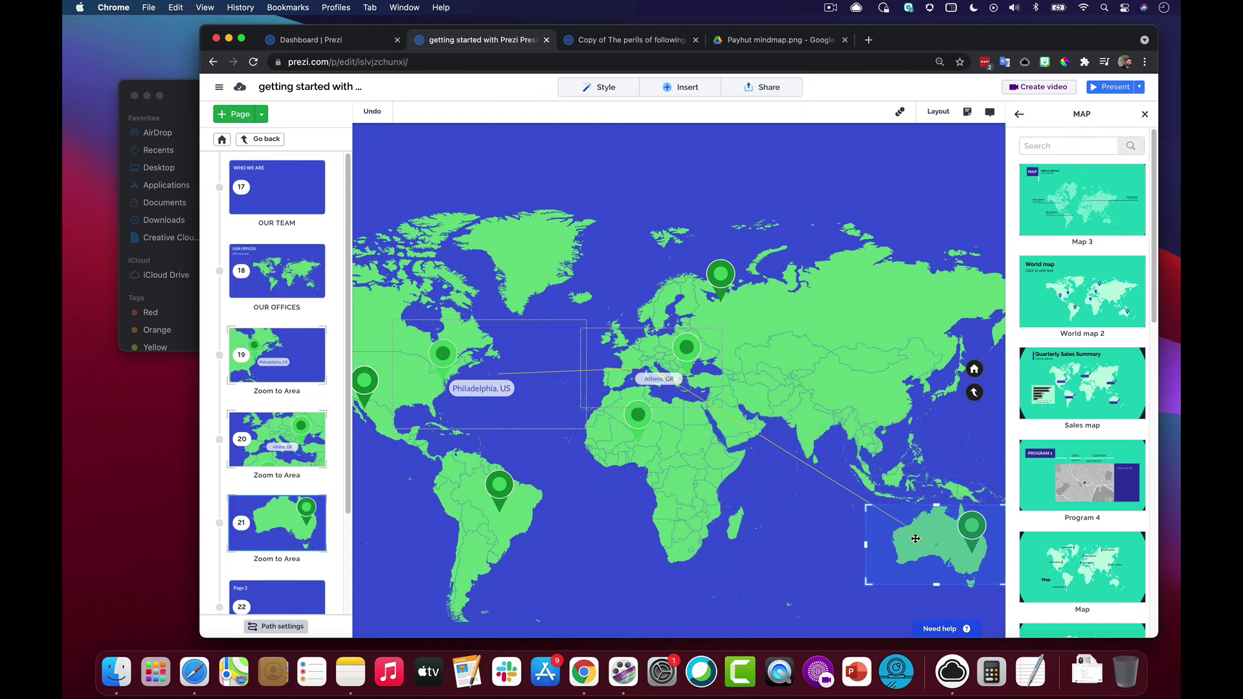
- Paste the copied label into the Australia zoom area and change its text to "Sydney, AU"
{"action": "left_click", "coordinate": [275, 517]}
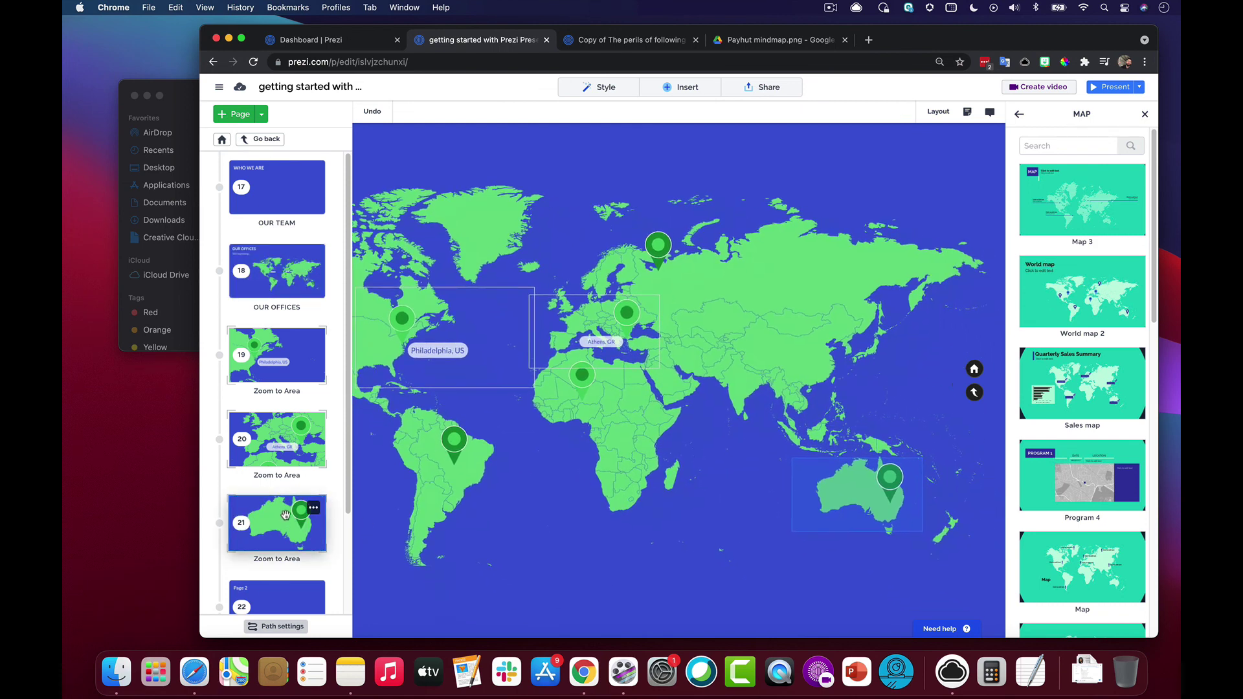
{"action": "key", "text": "ctrl+v"}
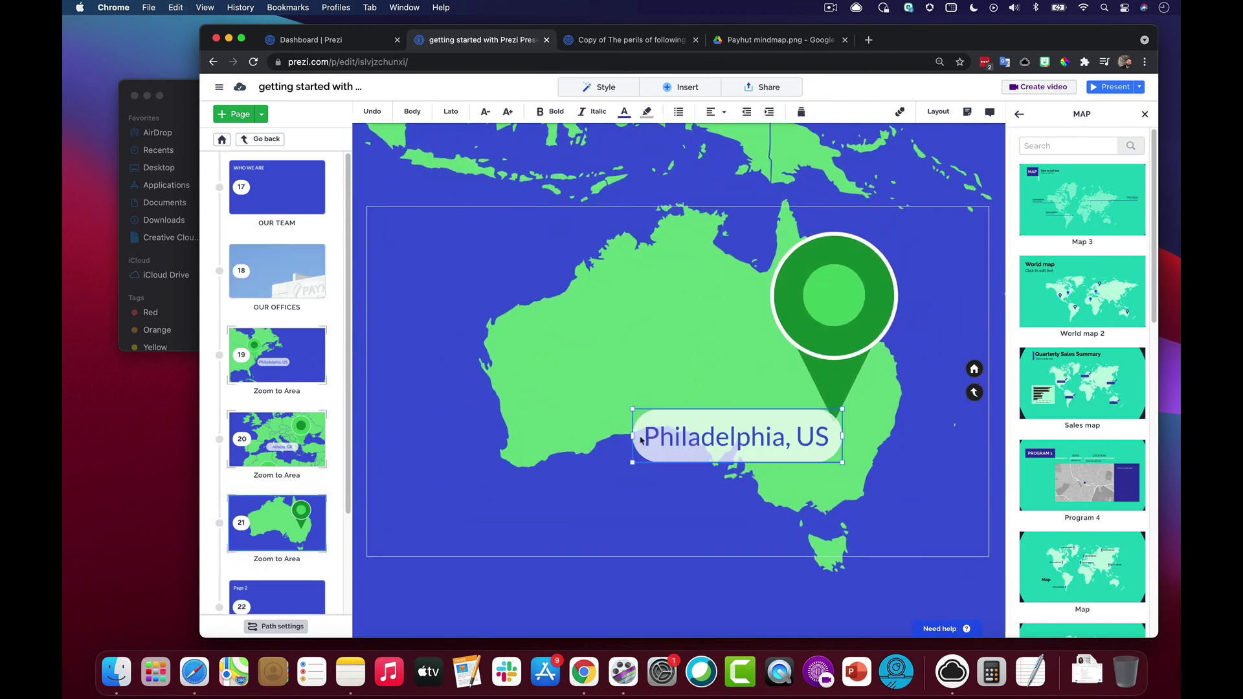
{"action": "double_click", "coordinate": [735, 435]}
{"action": "triple_click", "coordinate": [735, 436]}
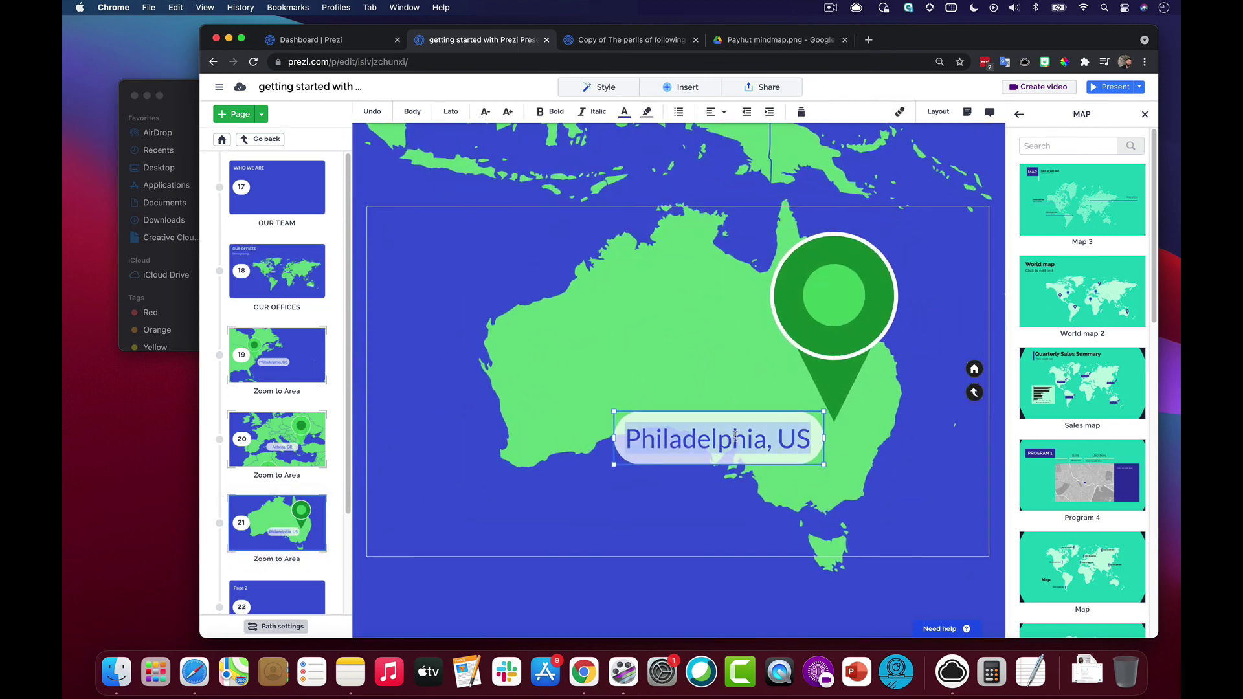
{"action": "type", "text": "Sydney, AU"}
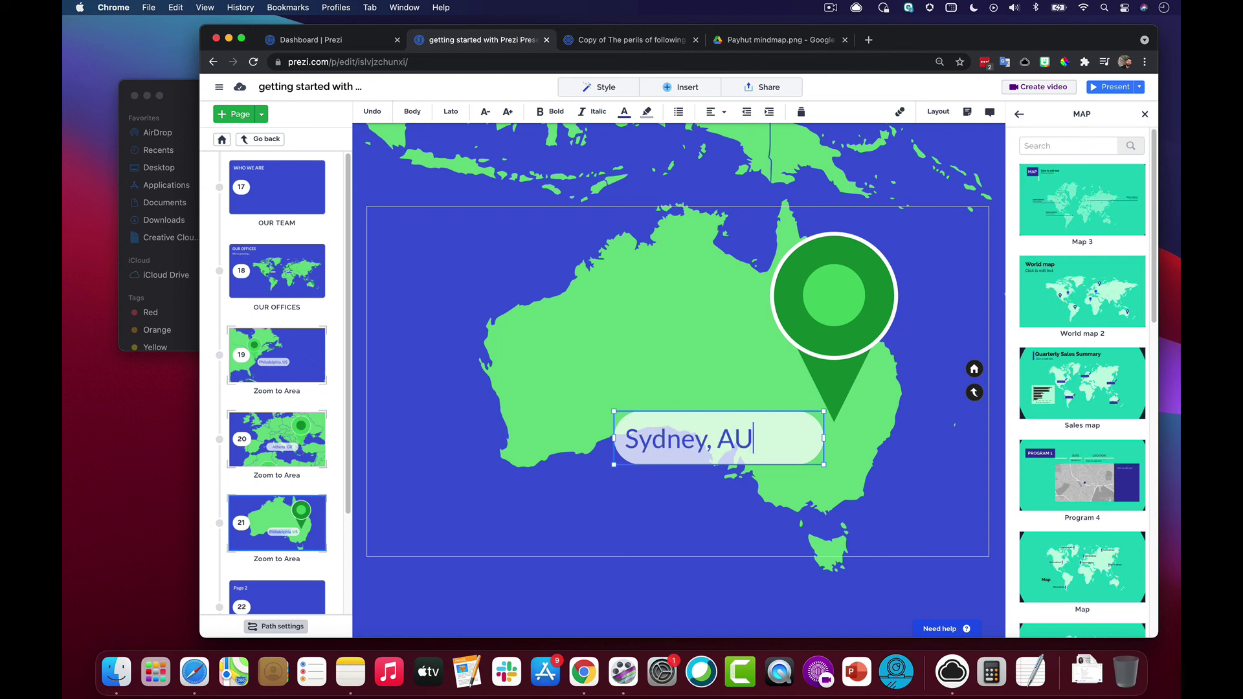
- Move the Australian pin to the southeast coast, and centre, narrow and place the Sydney, AU label beside its tip
{"action": "left_click_drag", "start_coordinate": [845, 367], "coordinate": [875, 420]}
{"action": "left_click", "coordinate": [739, 444]}
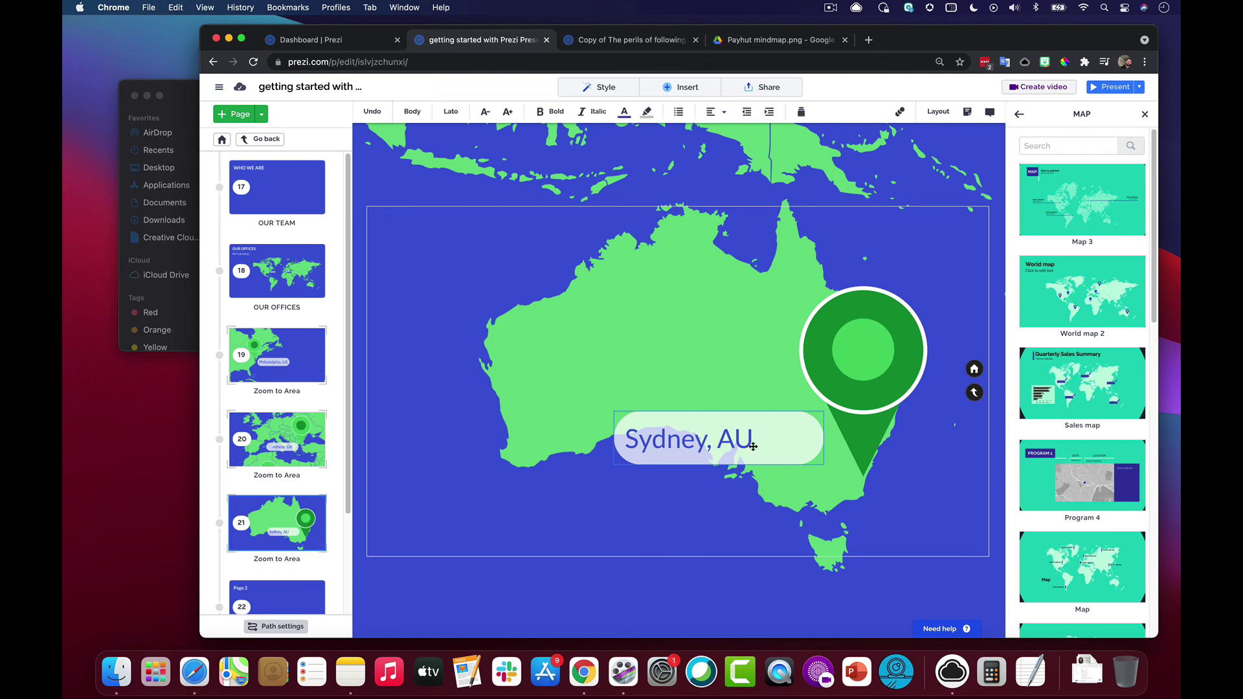
{"action": "left_click", "coordinate": [715, 116]}
{"action": "left_click", "coordinate": [736, 131]}
{"action": "left_click_drag", "start_coordinate": [728, 437], "coordinate": [737, 458]}
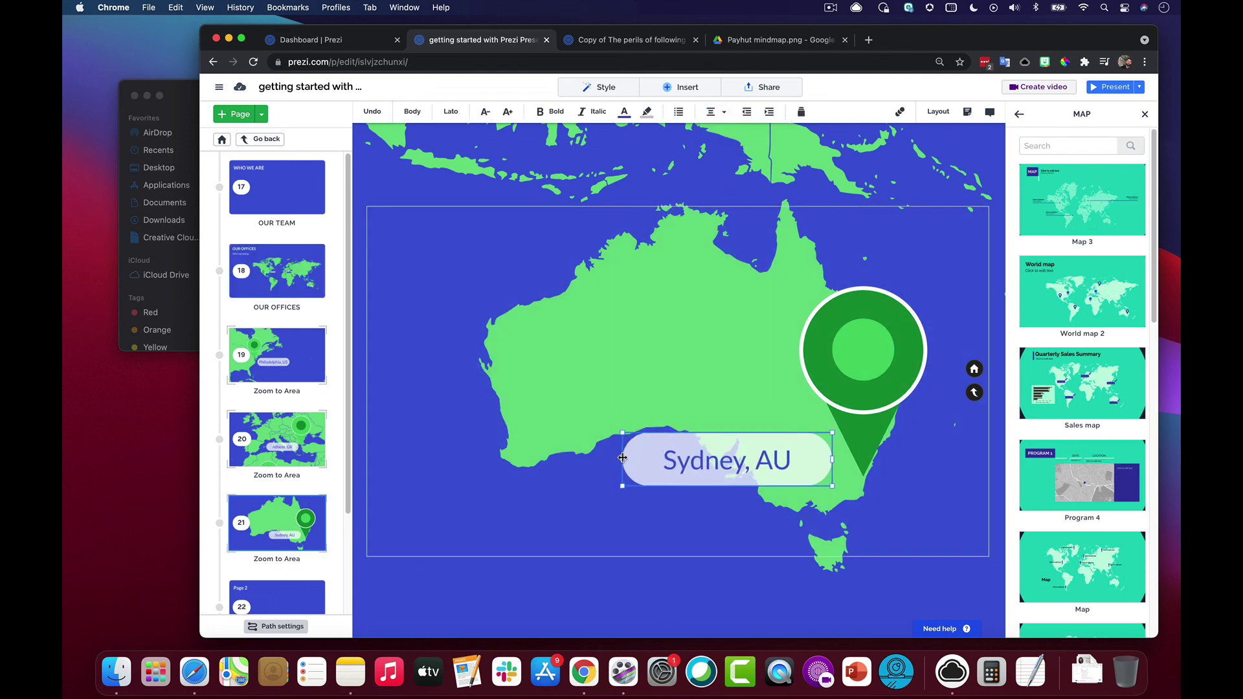
{"action": "left_click_drag", "start_coordinate": [622, 458], "coordinate": [698, 491]}
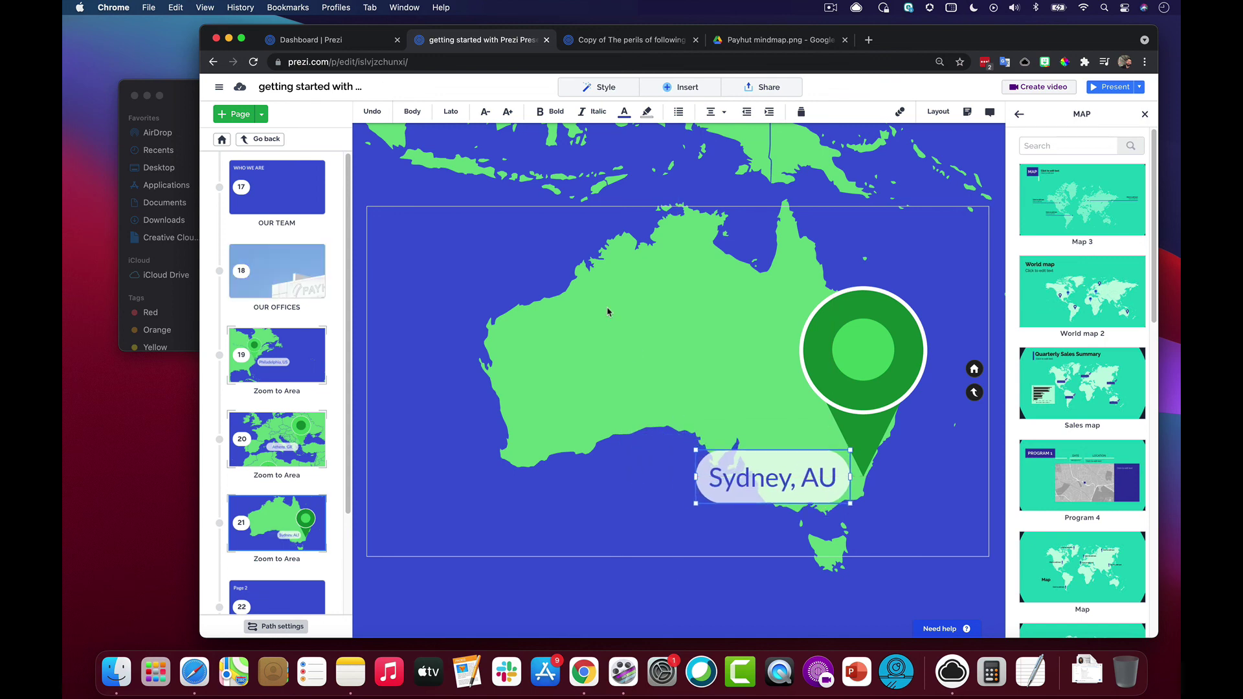
{"action": "left_click", "coordinate": [562, 198]}
{"action": "scroll", "coordinate": [692, 396], "scroll_direction": "down", "scroll_amount": 10}
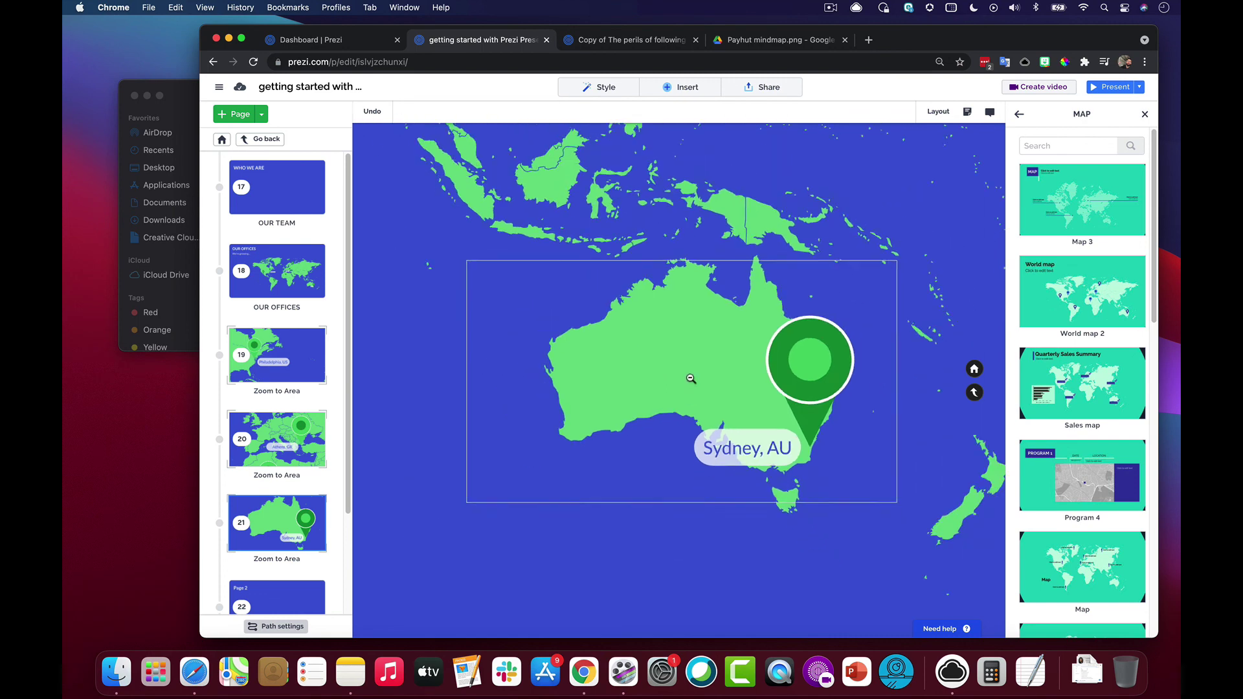
{"action": "left_click_drag", "start_coordinate": [597, 454], "coordinate": [691, 497]}
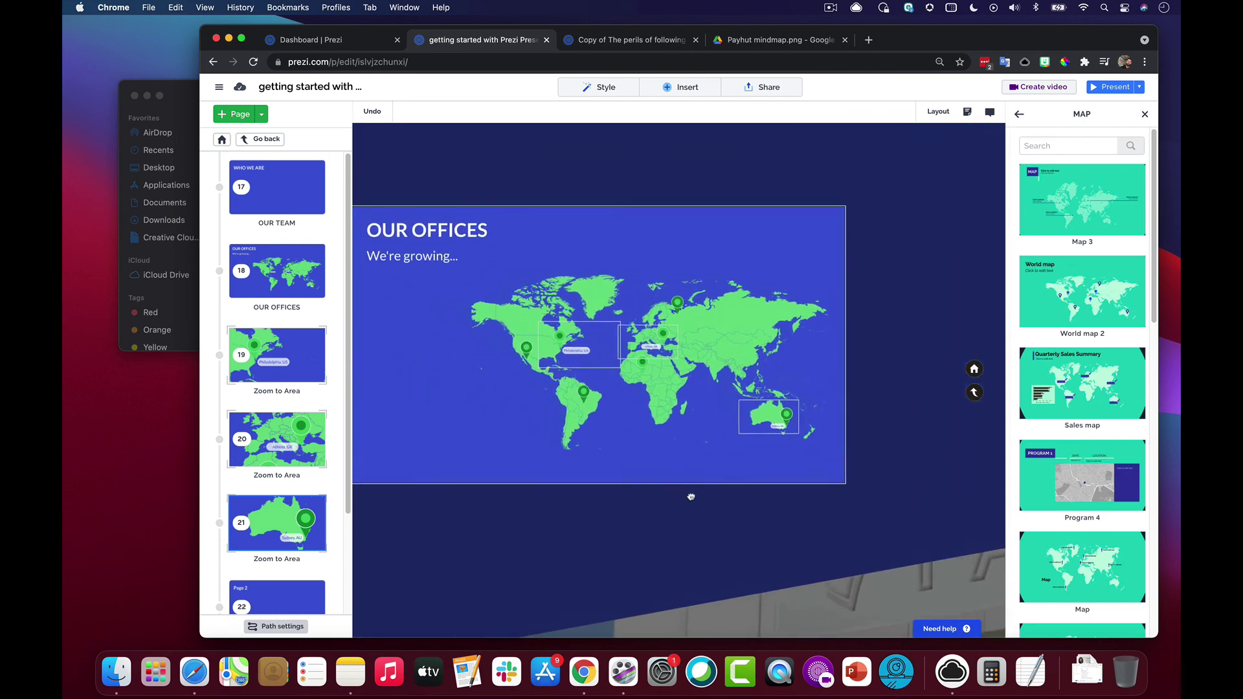
{"action": "scroll", "coordinate": [729, 477], "scroll_direction": "up", "scroll_amount": 6}
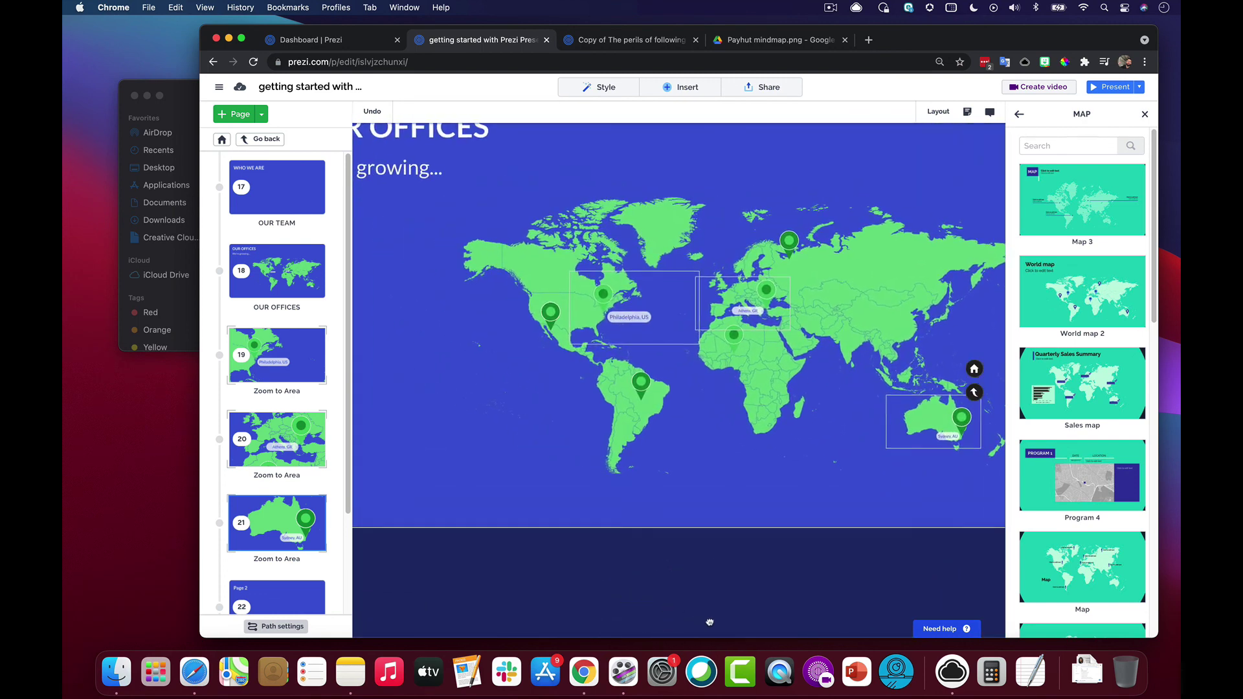
{"action": "left_click_drag", "start_coordinate": [633, 544], "coordinate": [703, 580]}
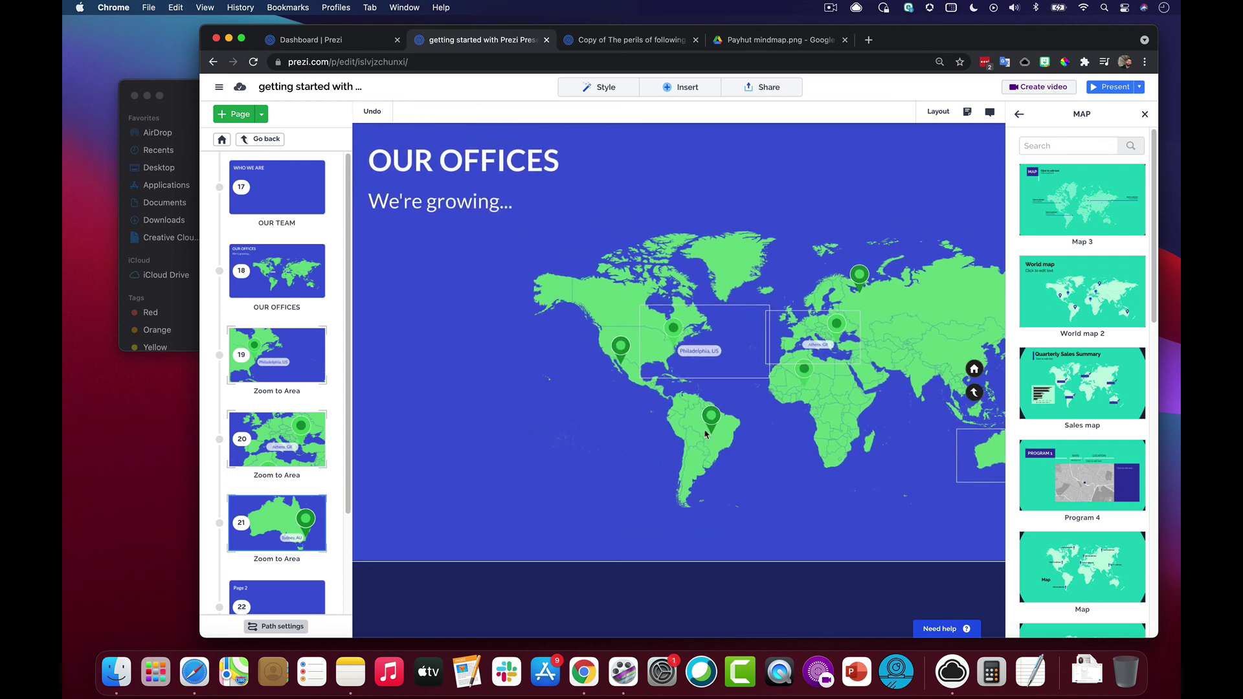
{"action": "scroll", "coordinate": [711, 390], "scroll_direction": "down", "scroll_amount": 3}
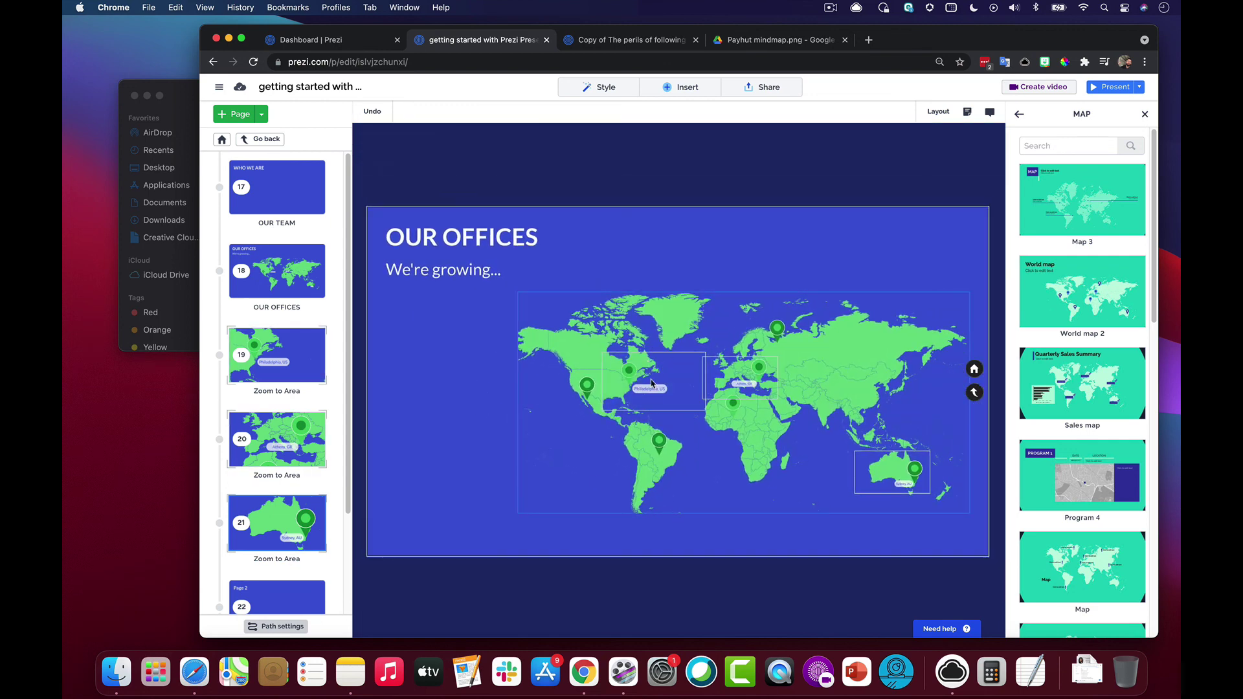
- Add a Fade in animation to the Philadelphia, US label in its zoom area
{"action": "left_click", "coordinate": [281, 361]}
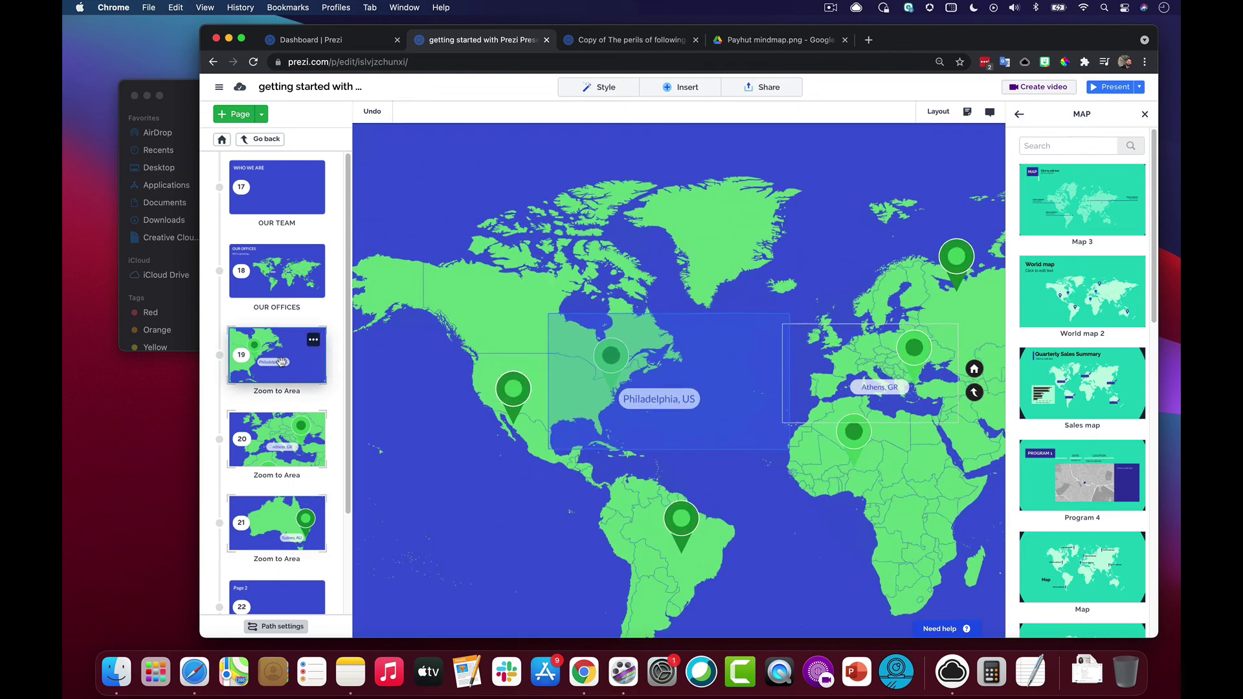
{"action": "left_click", "coordinate": [606, 415]}
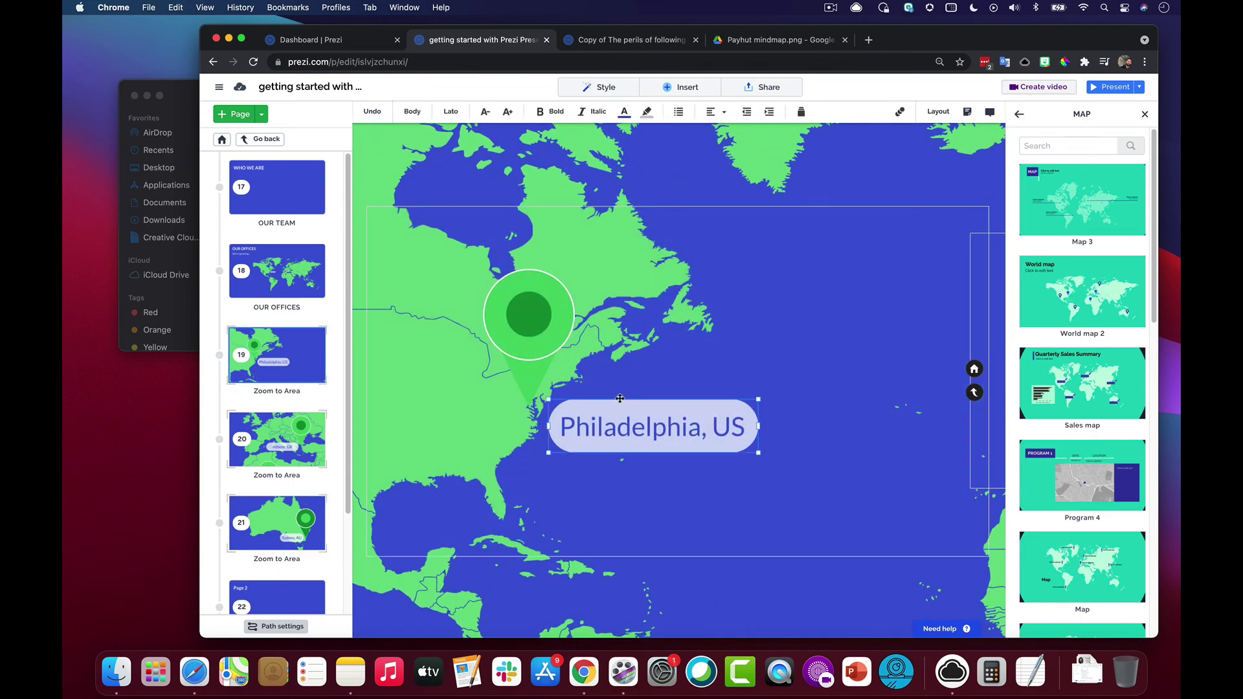
{"action": "left_click", "coordinate": [899, 111]}
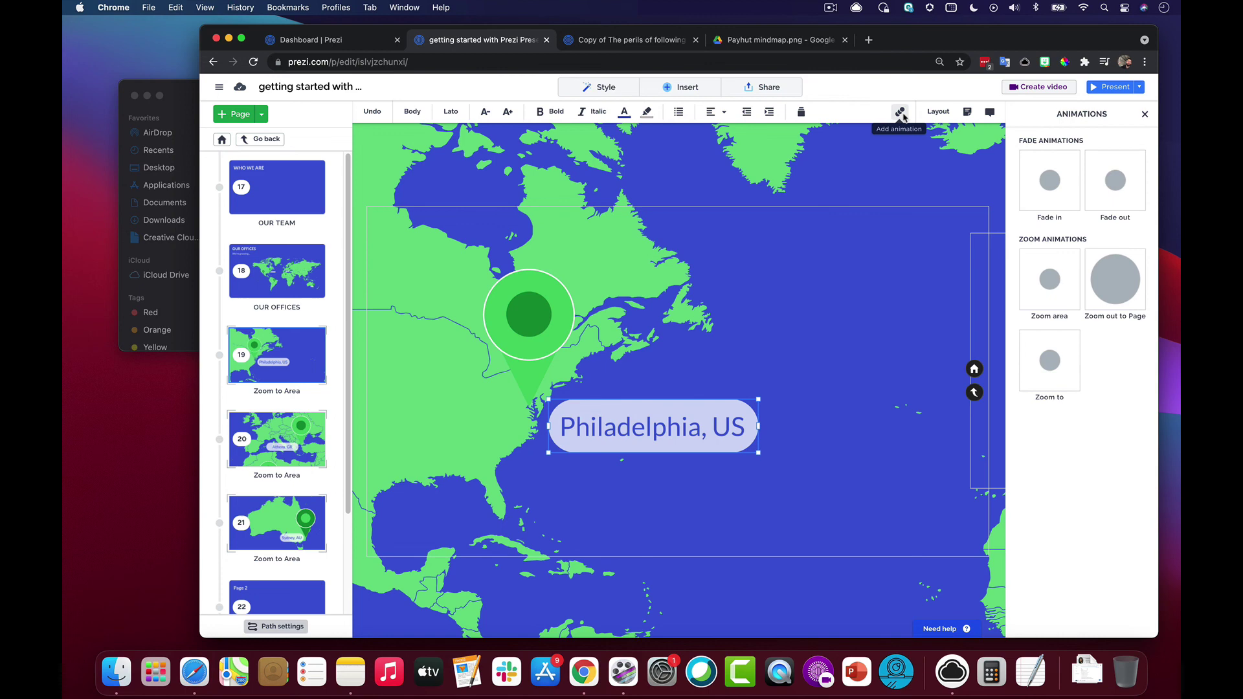
{"action": "left_click", "coordinate": [1050, 181]}
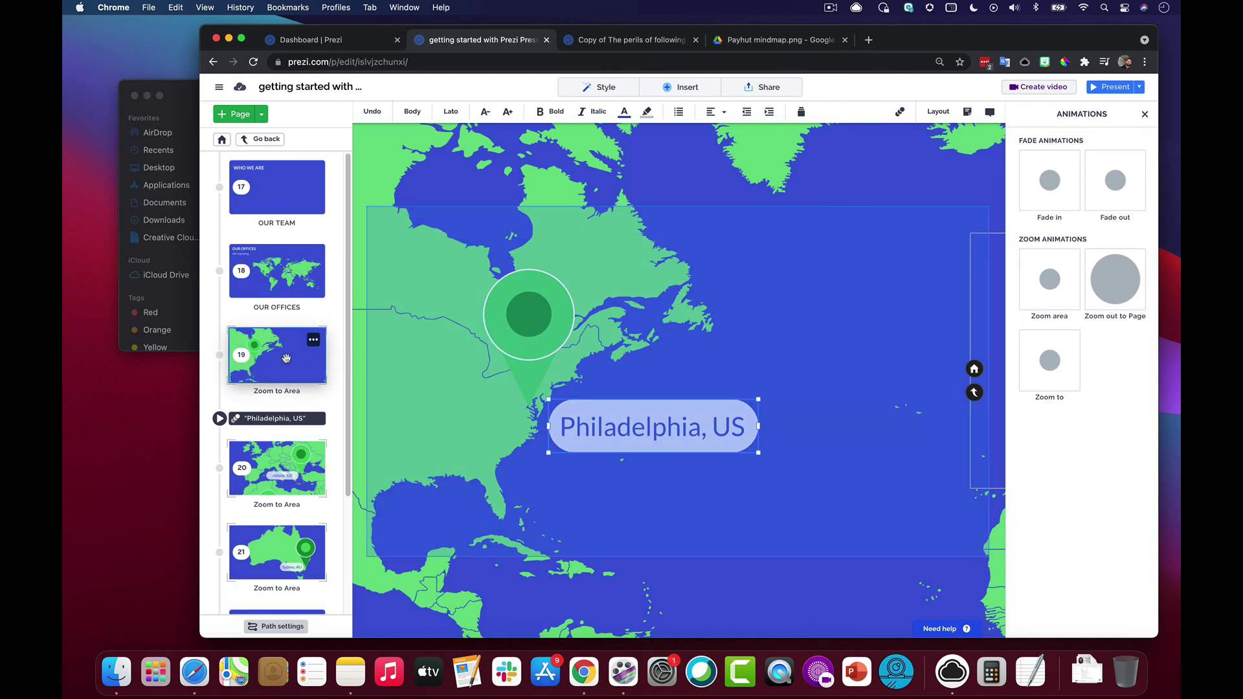
- Add a Fade in animation to the Athens, GR label in the Europe zoom area
{"action": "left_click", "coordinate": [290, 464]}
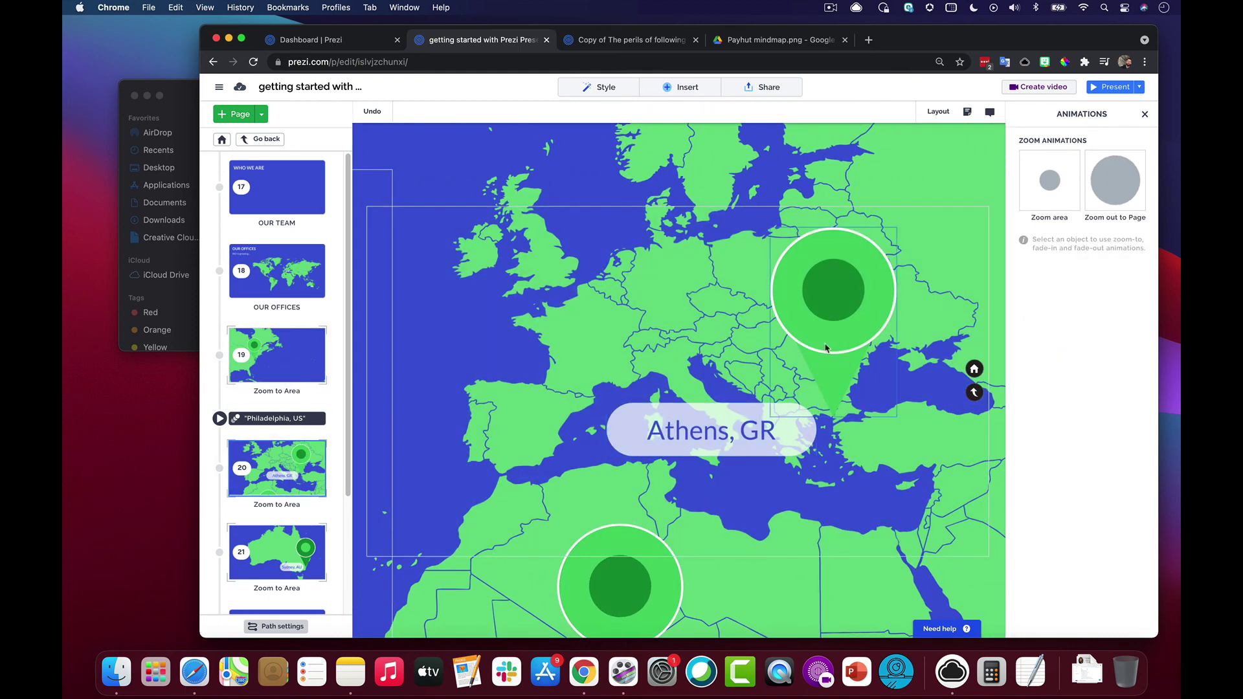
{"action": "left_click", "coordinate": [762, 433]}
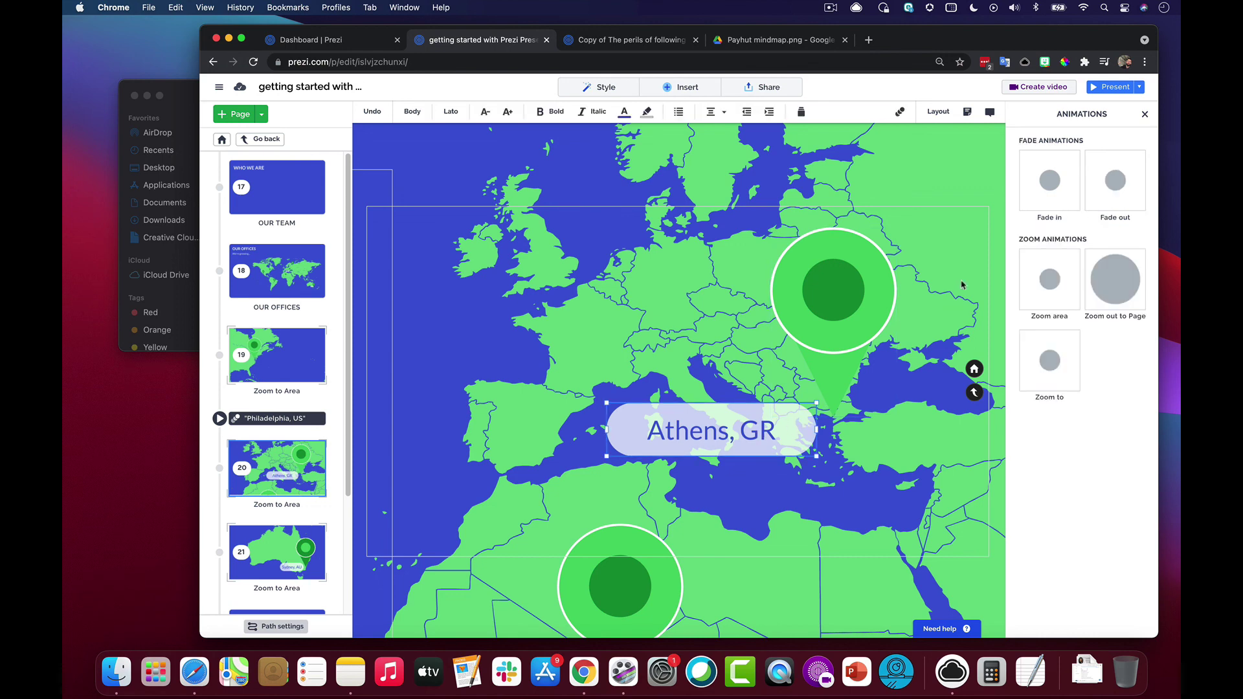
{"action": "left_click", "coordinate": [1050, 181]}
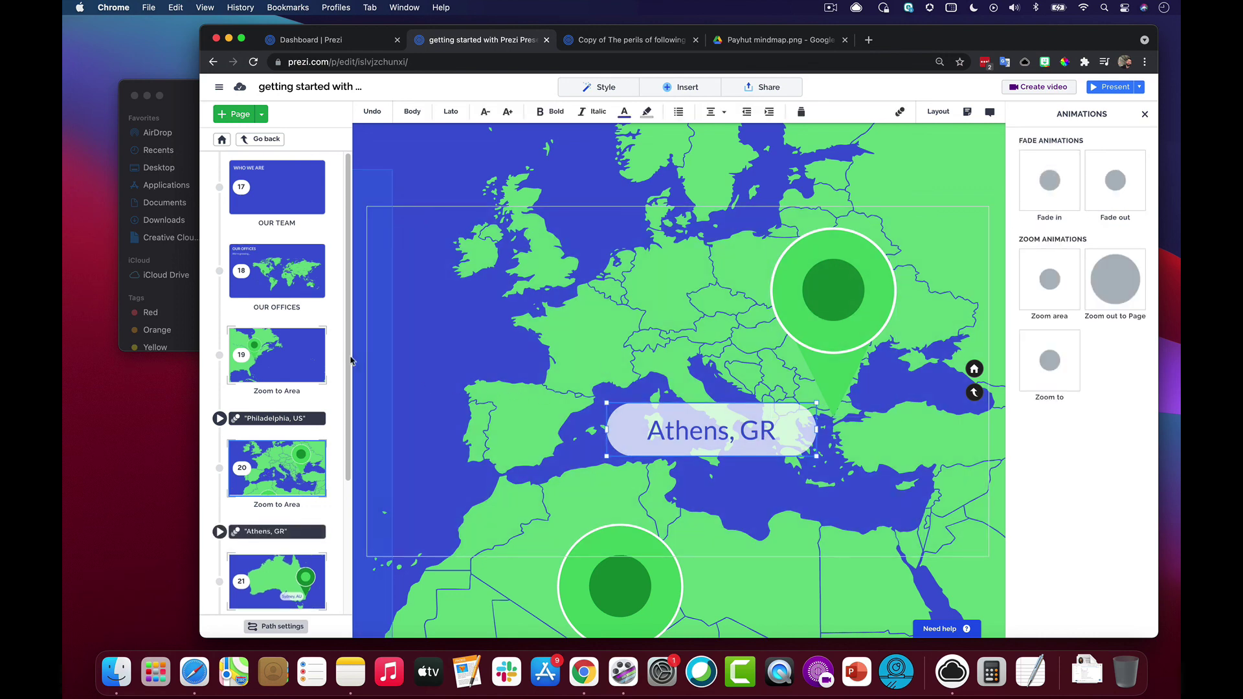
- Add a Fade in animation to the Sydney, AU label in the Australia zoom area
{"action": "scroll", "coordinate": [351, 361], "scroll_direction": "down", "scroll_amount": 5}
{"action": "left_click", "coordinate": [339, 412]}
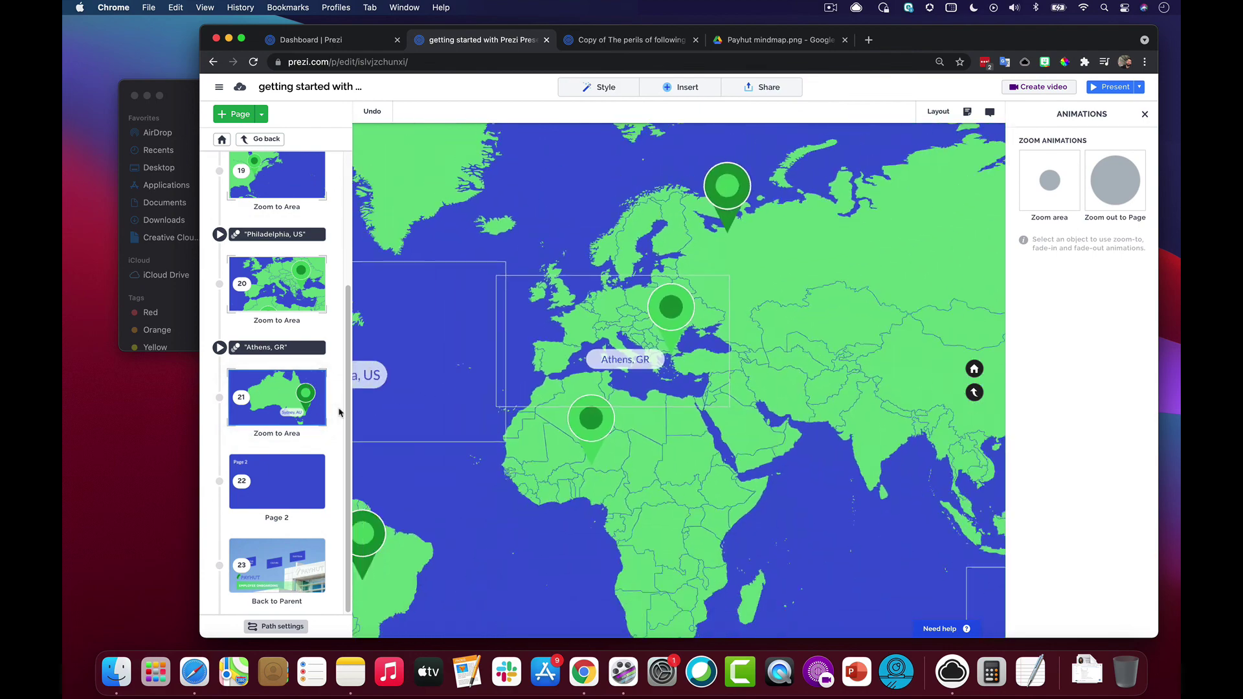
{"action": "left_click", "coordinate": [760, 467]}
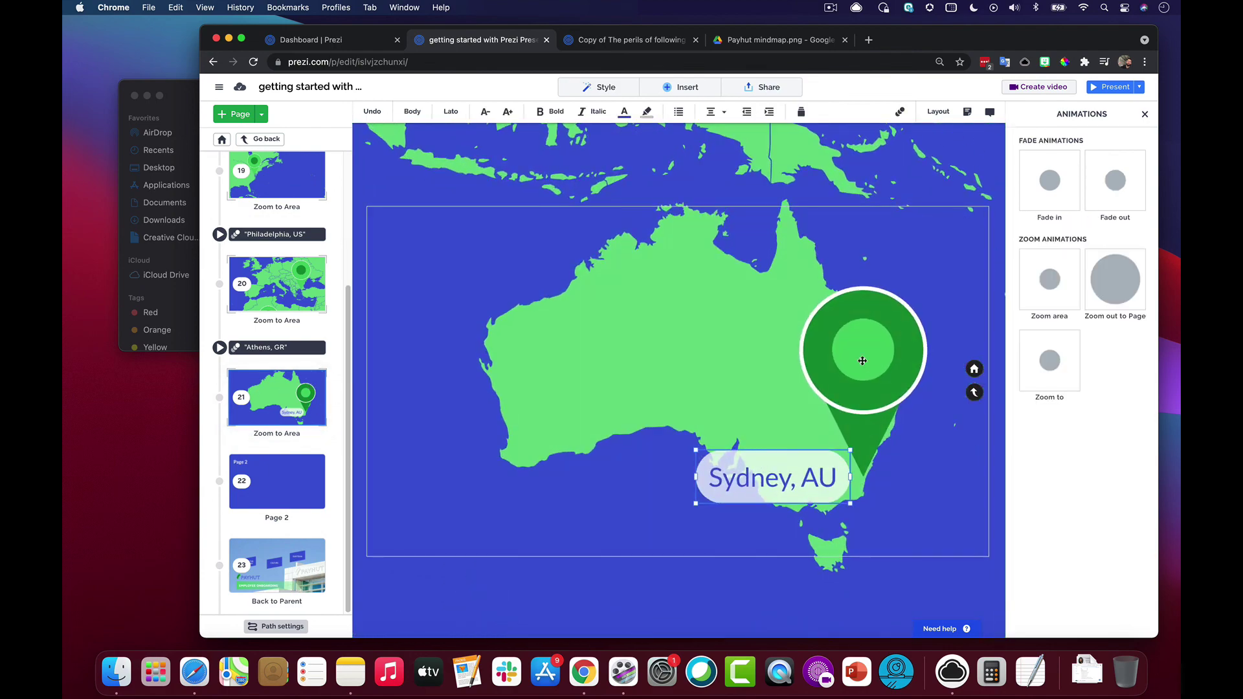
{"action": "left_click", "coordinate": [1059, 172]}
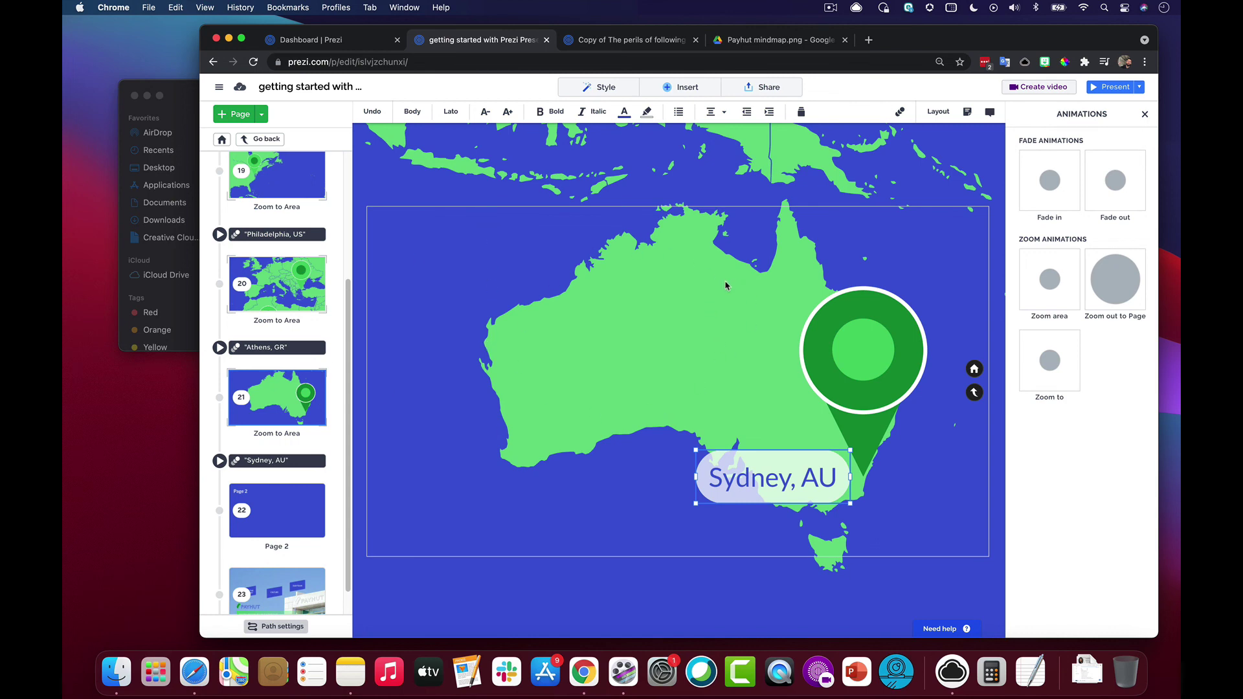
- Add a Zoom out to Page animation after the Sydney, AU fade-in, going back to the full OUR OFFICES page
{"action": "left_click", "coordinate": [1126, 277]}
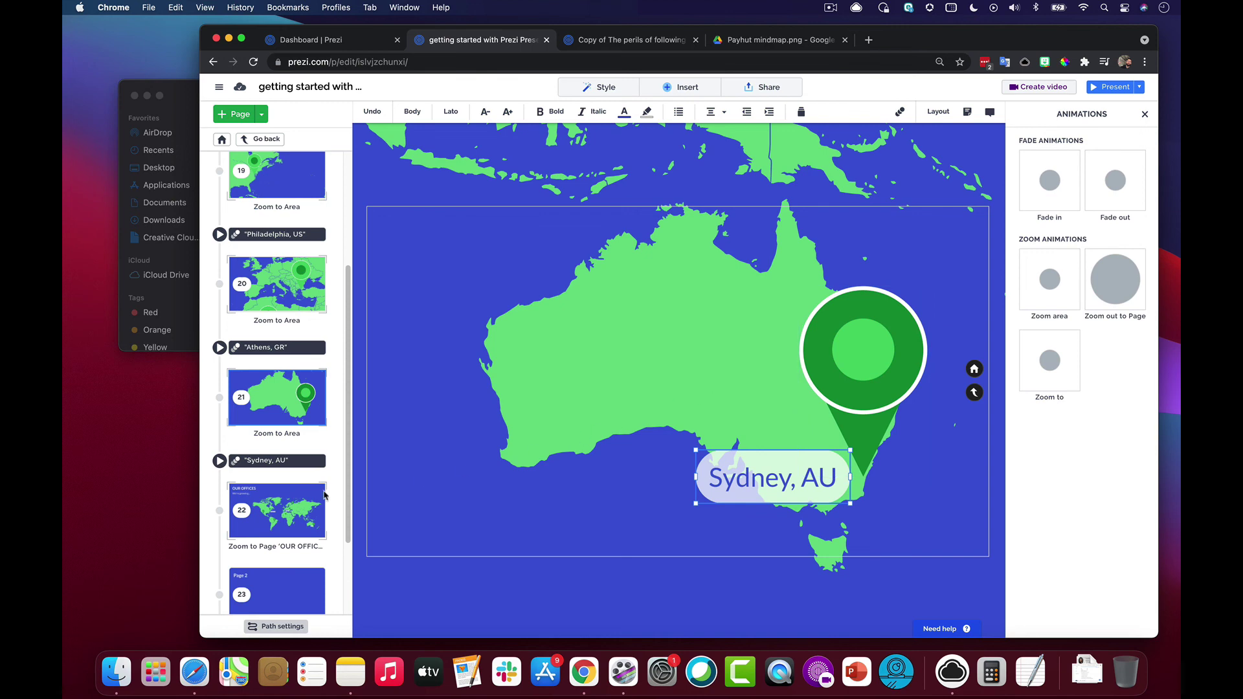
{"action": "left_click", "coordinate": [290, 506]}
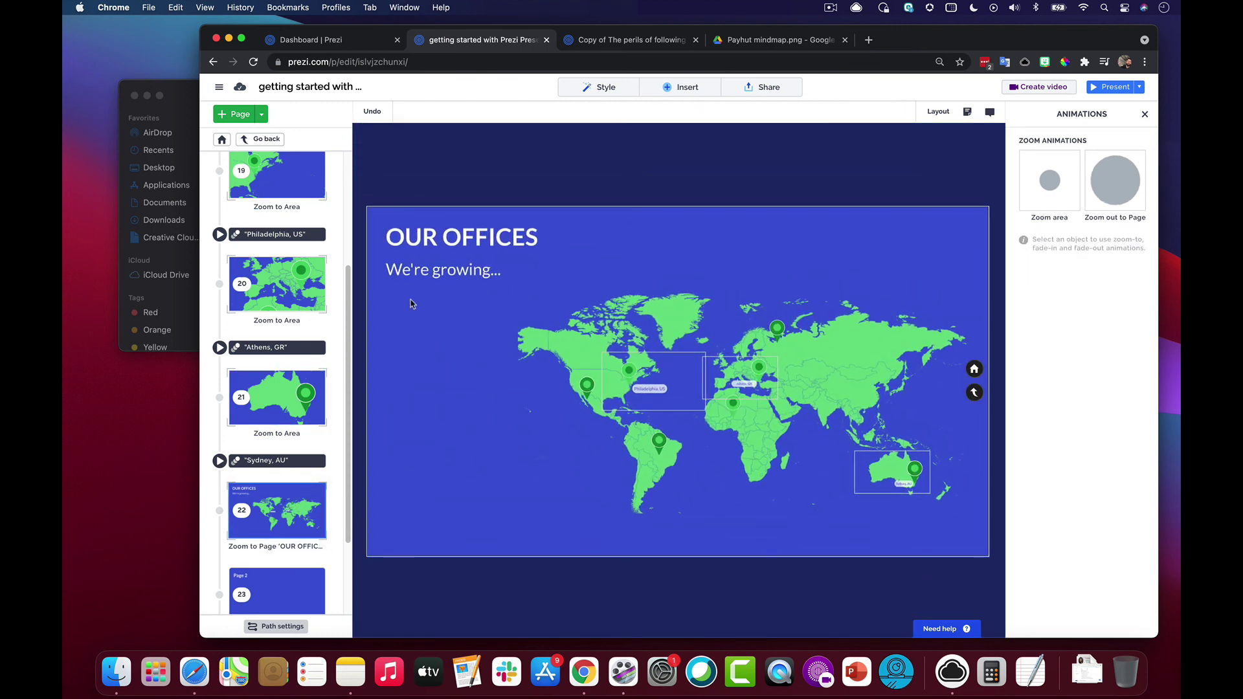
{"action": "left_click", "coordinate": [275, 602]}
- Present from the overview, open OUR TEAM and step through the OUR OFFICES zooms and label fade-ins up to Sydney, AU
{"action": "scroll", "coordinate": [279, 600], "scroll_direction": "up", "scroll_amount": 2}
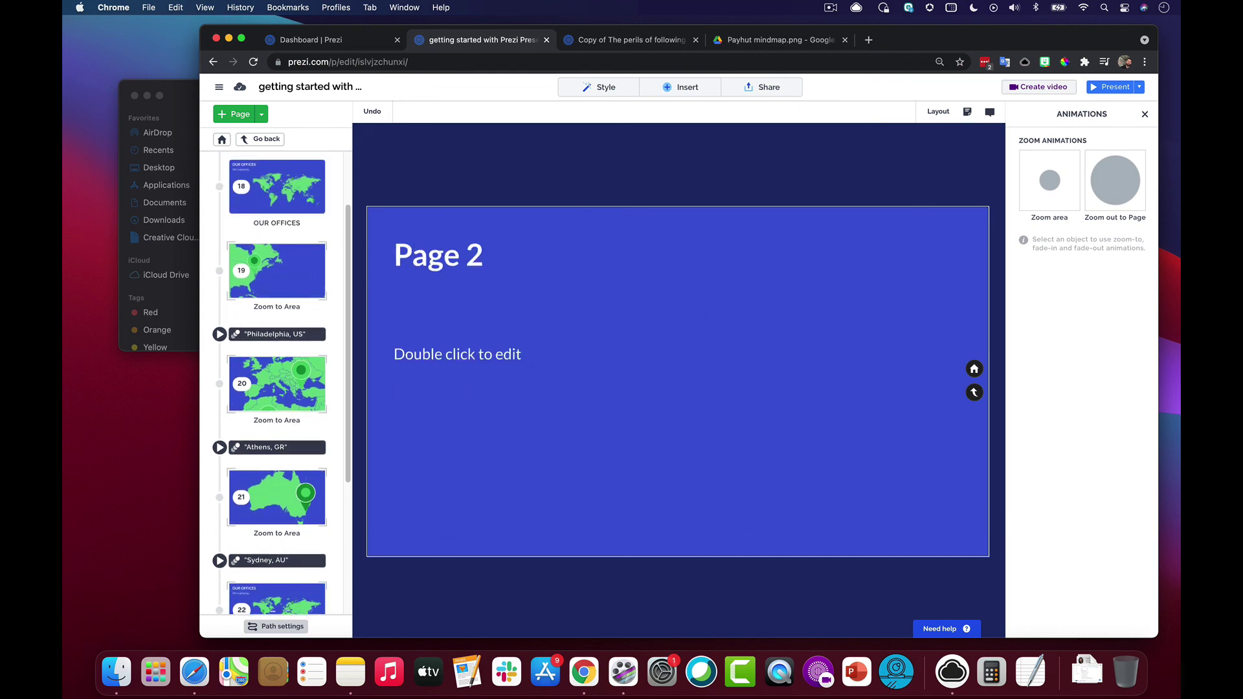
{"action": "scroll", "coordinate": [728, 299], "scroll_direction": "down", "scroll_amount": 2}
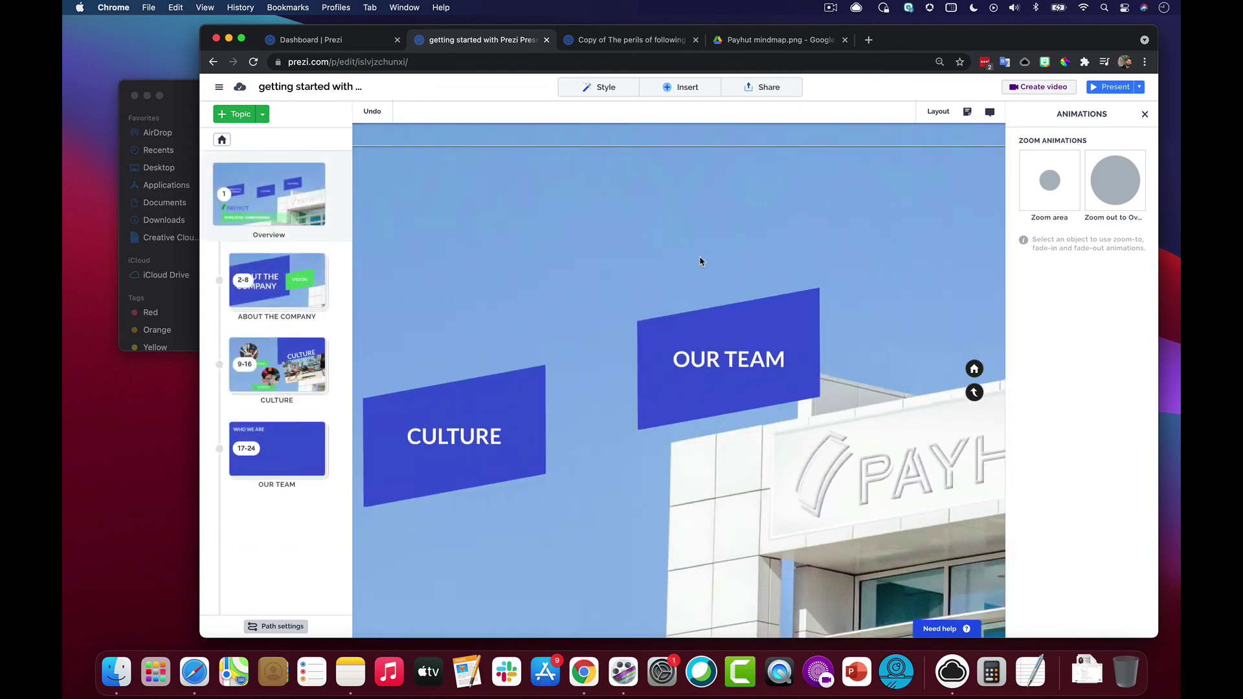
{"action": "left_click", "coordinate": [1108, 87]}
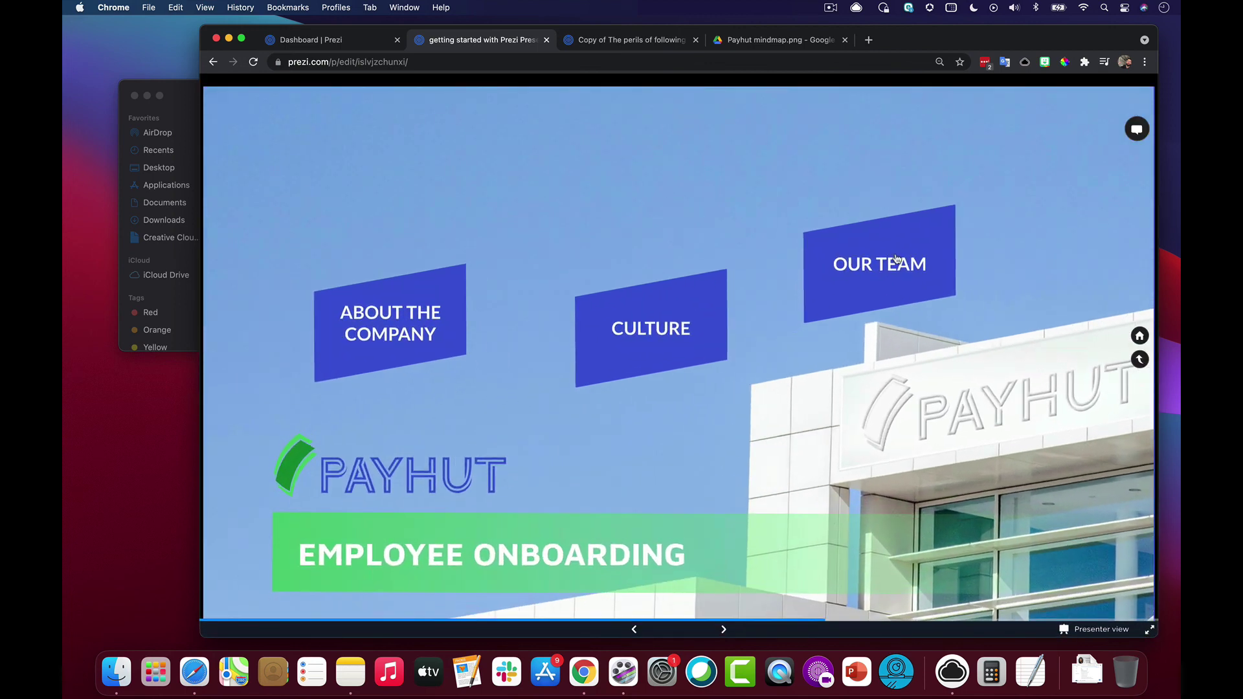
{"action": "left_click", "coordinate": [897, 259]}
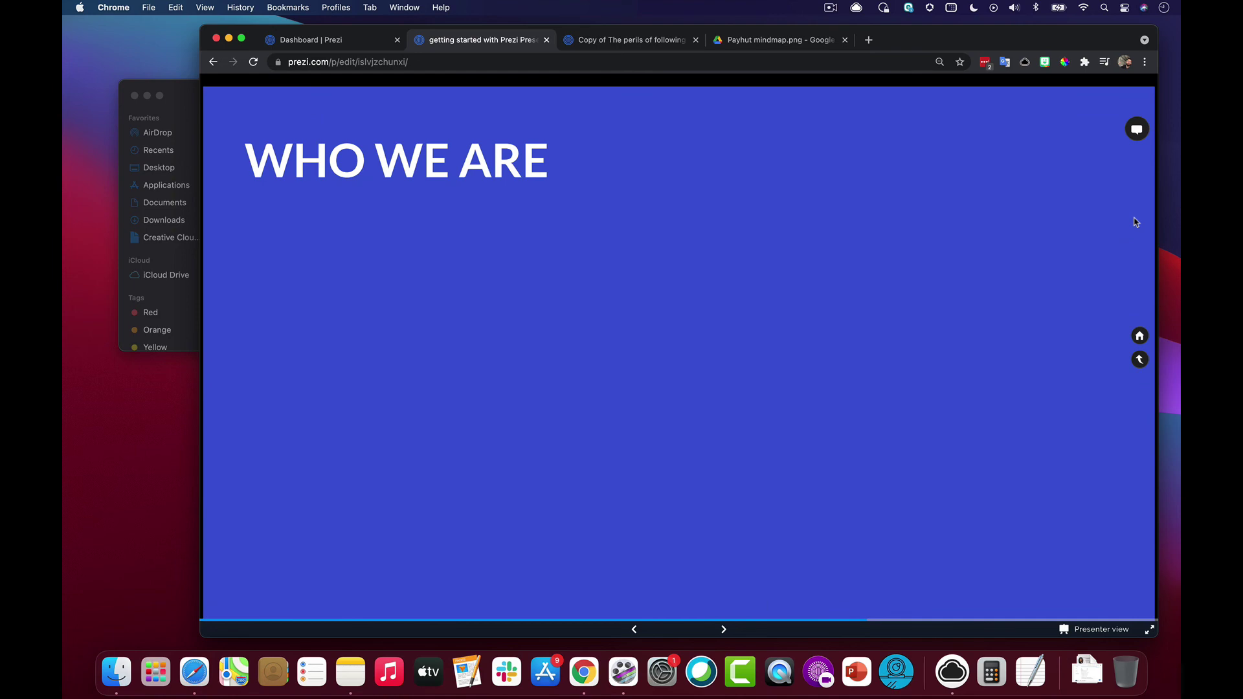
{"action": "key", "text": "Right"}
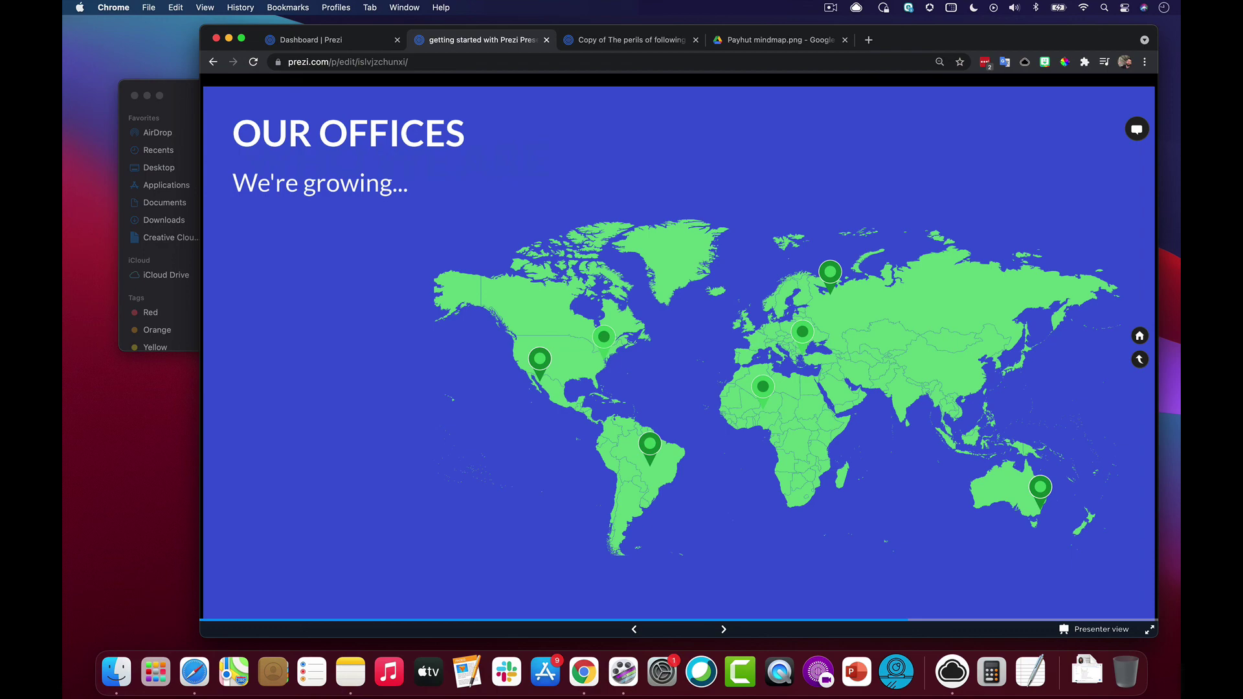
{"action": "key", "text": "Right"}
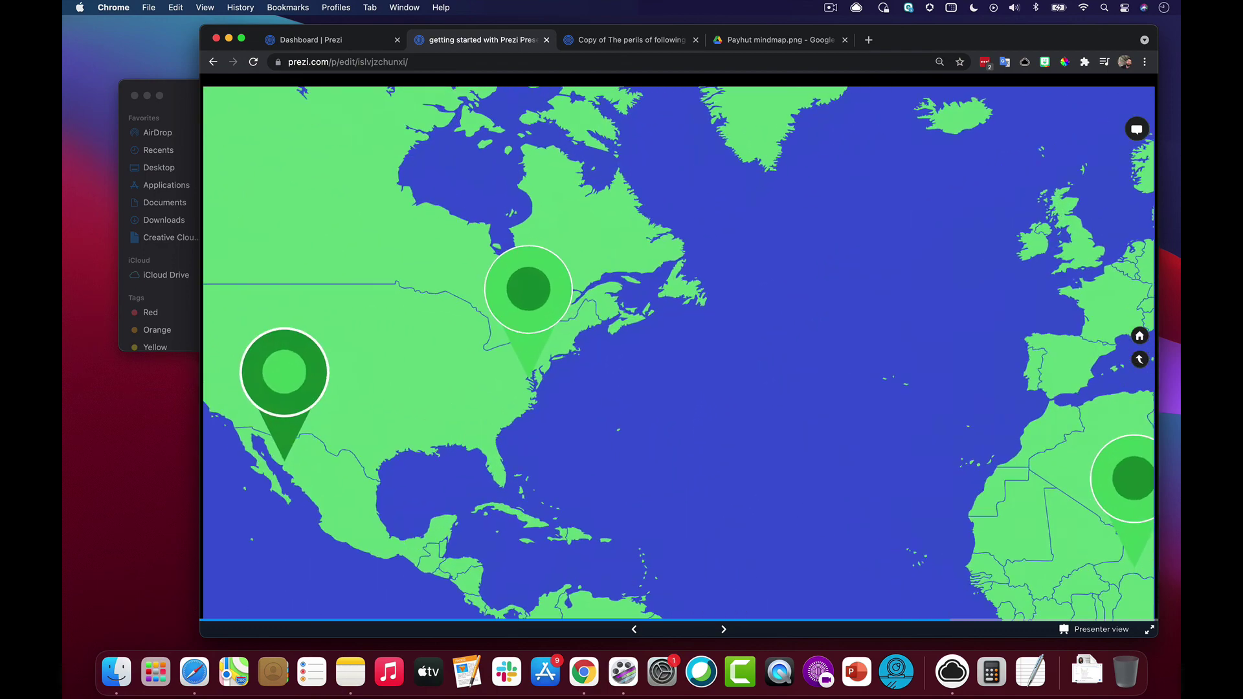
{"action": "key", "text": "Right"}
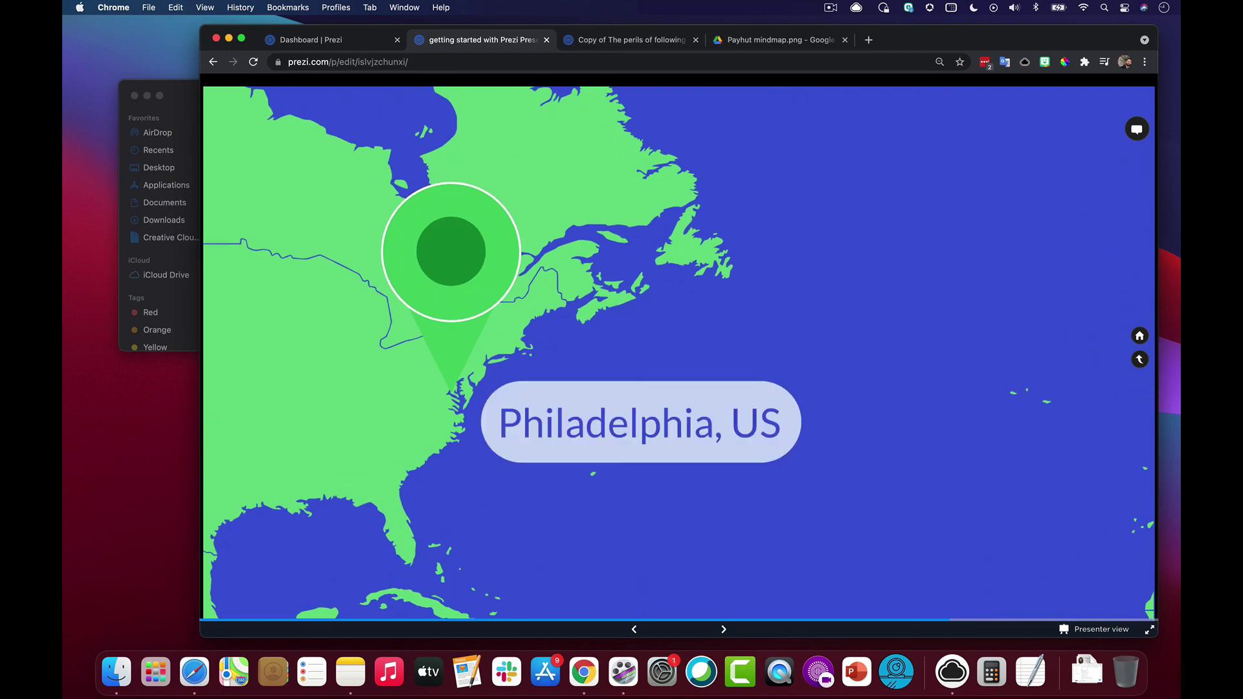
{"action": "key", "text": "Right"}
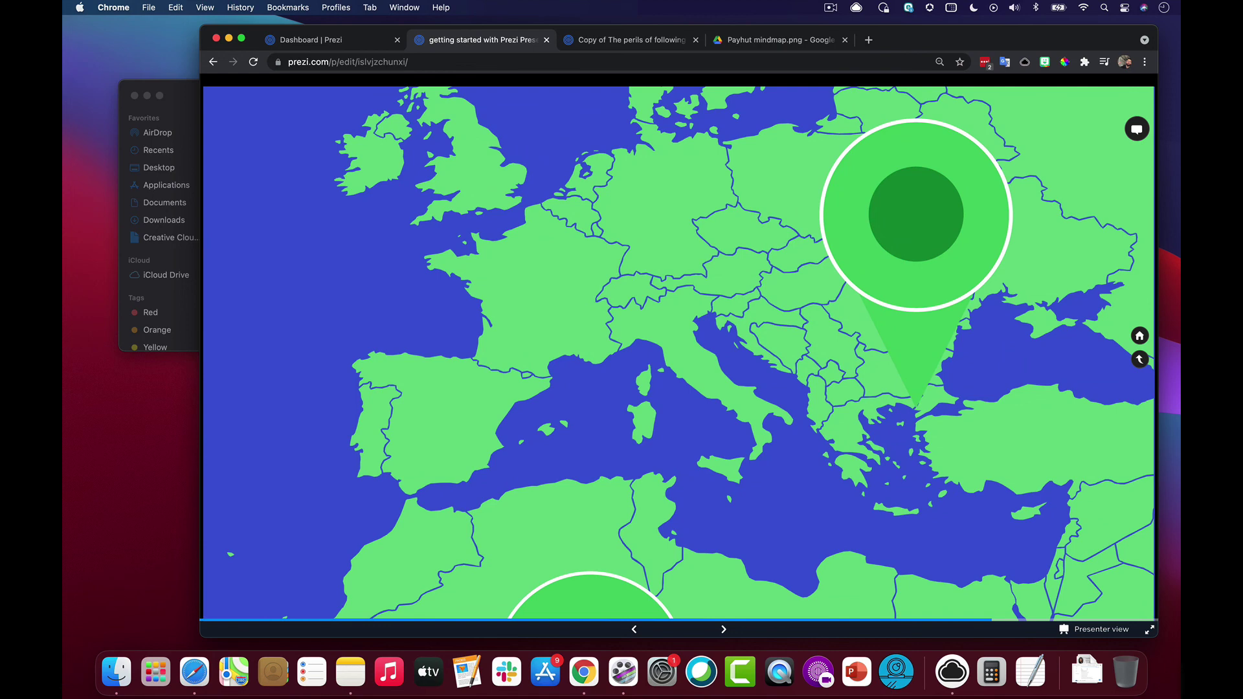
{"action": "key", "text": "Right"}
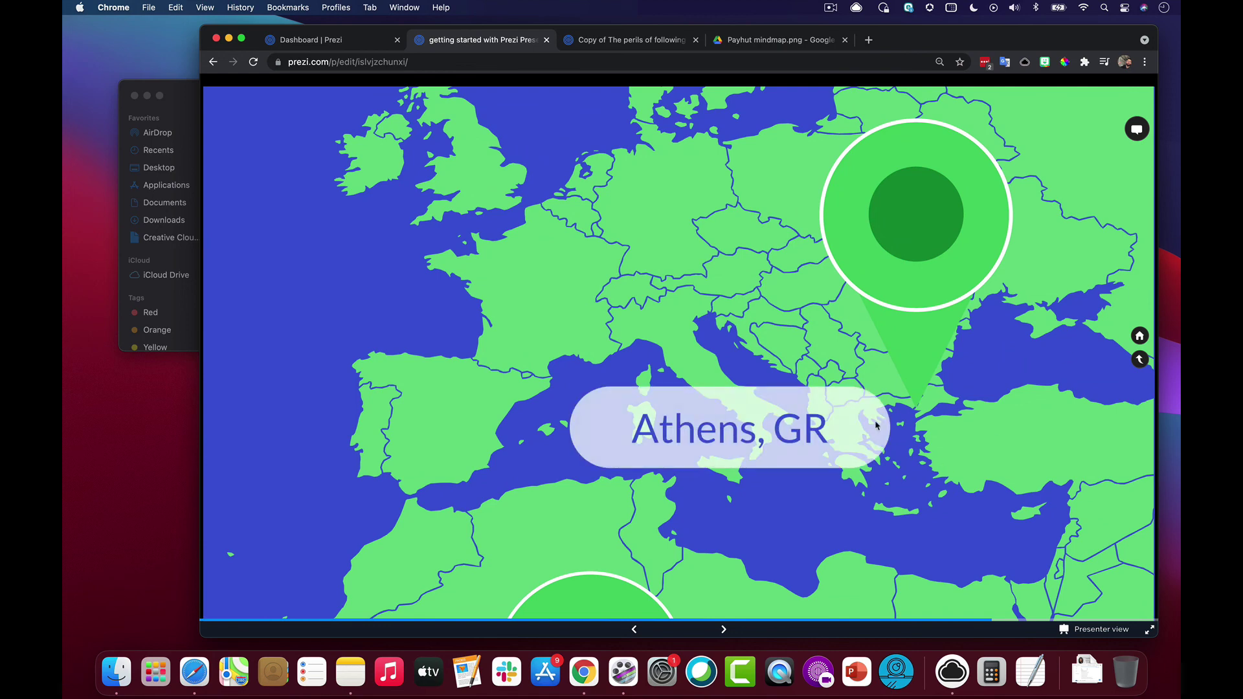
{"action": "key", "text": "Right"}
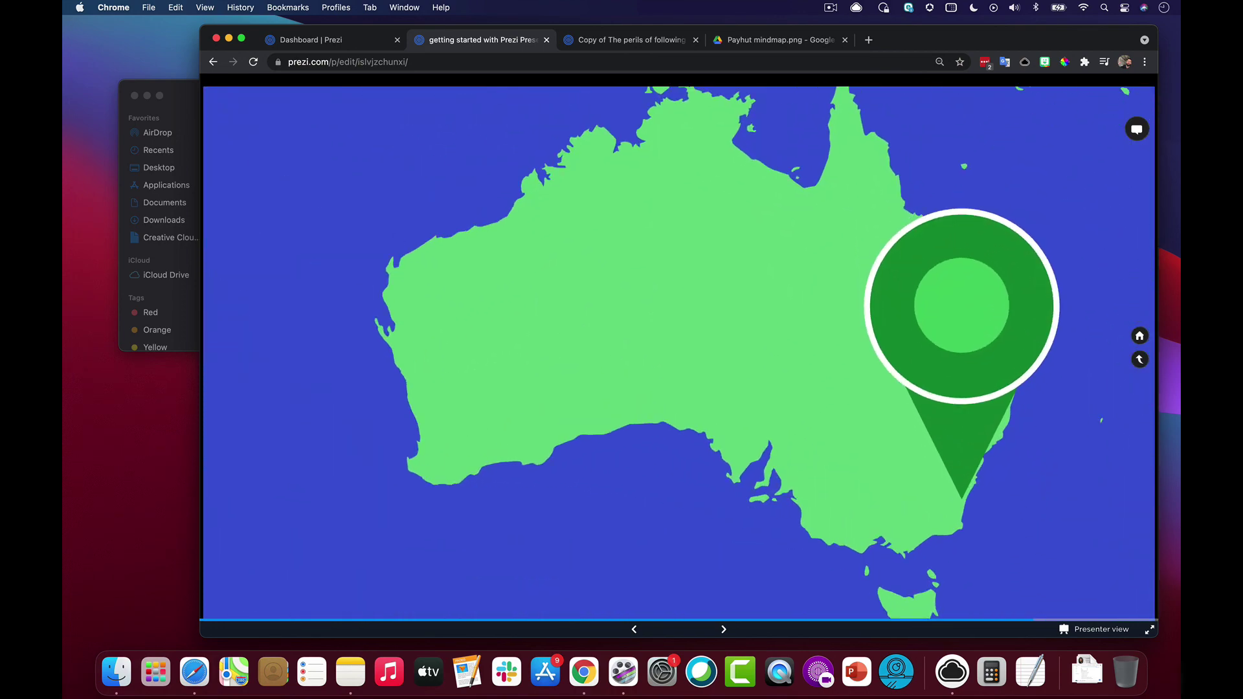
{"action": "key", "text": "Right"}
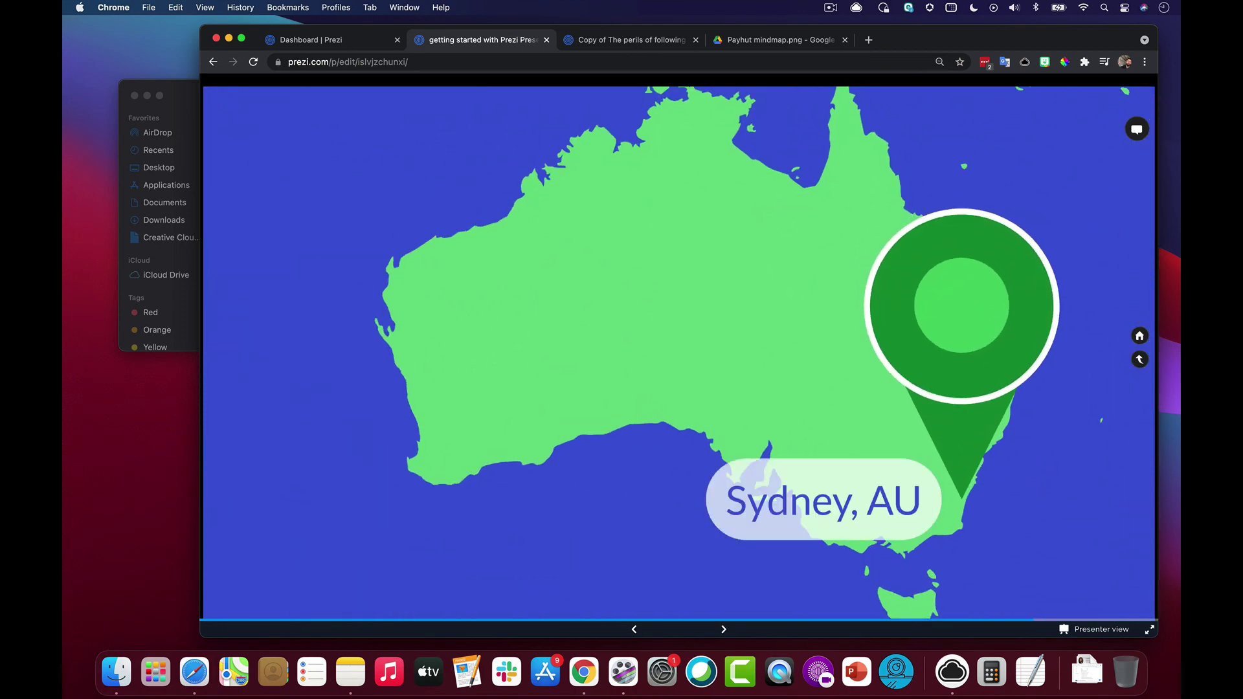
- Step through the zoom back out to OUR OFFICES and on to Page 2, and leave the presentation for the overview editor
{"action": "key", "text": "Right"}
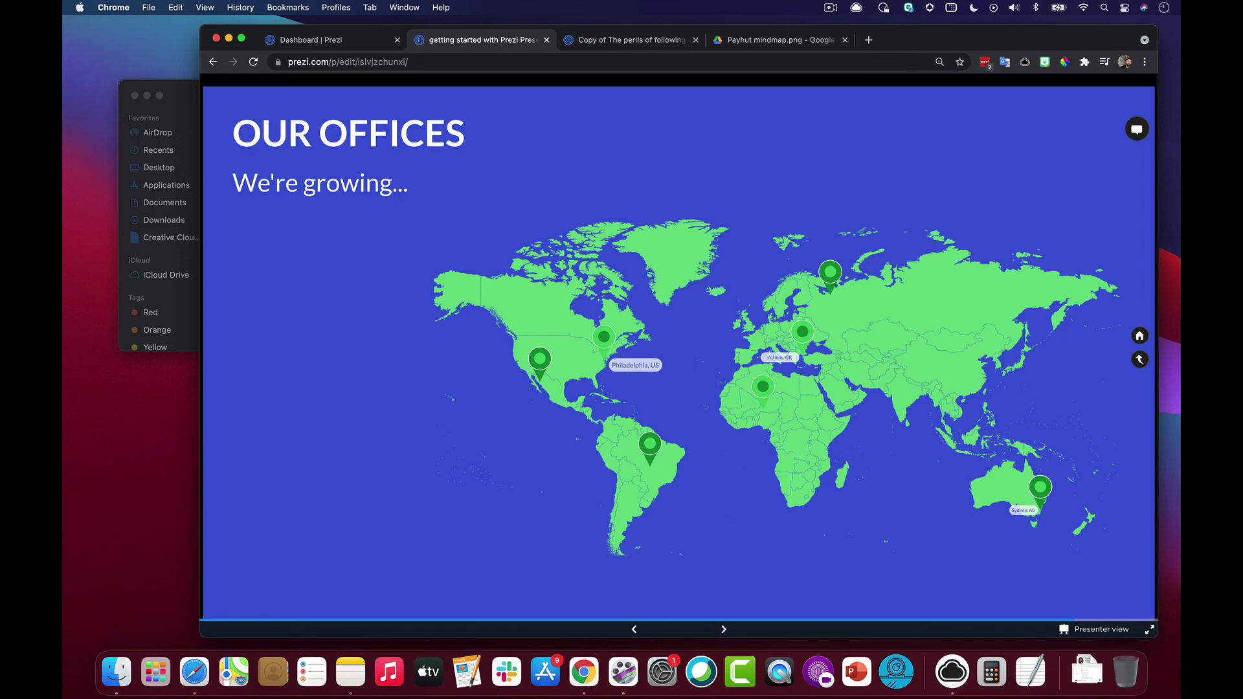
{"action": "key", "text": "Right"}
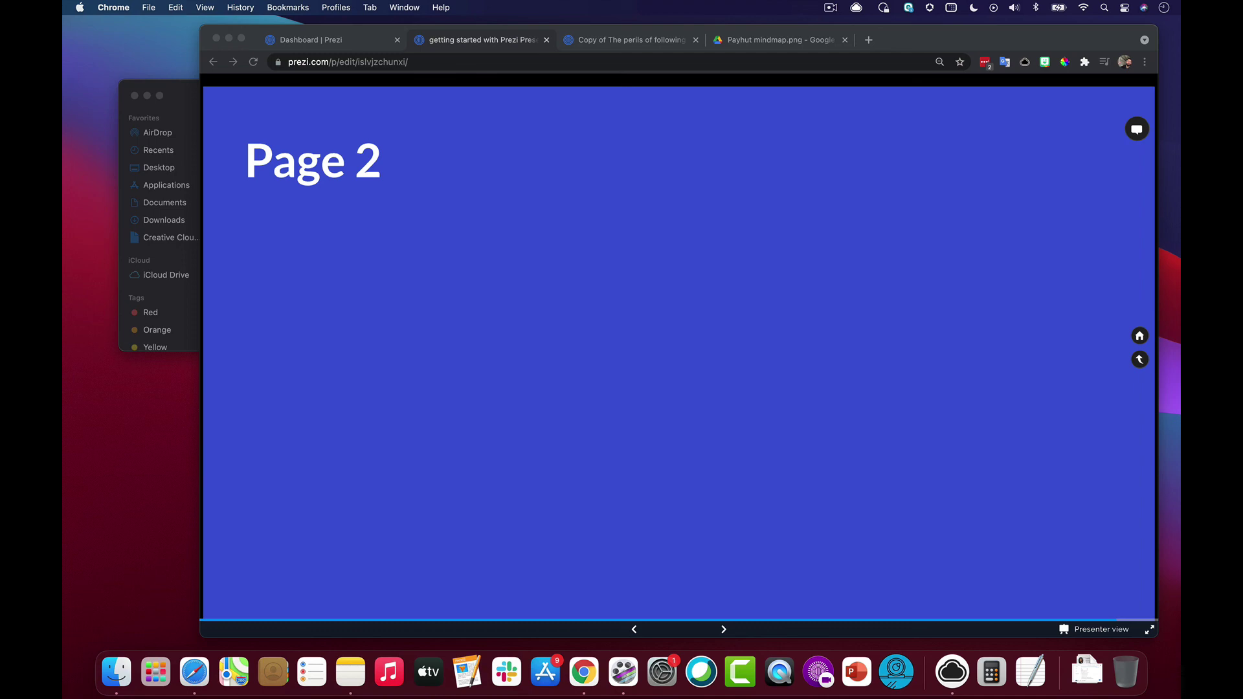
{"action": "left_click", "coordinate": [479, 44]}
{"action": "key", "text": "Escape"}
{"action": "scroll", "coordinate": [743, 258], "scroll_direction": "down", "scroll_amount": 10}
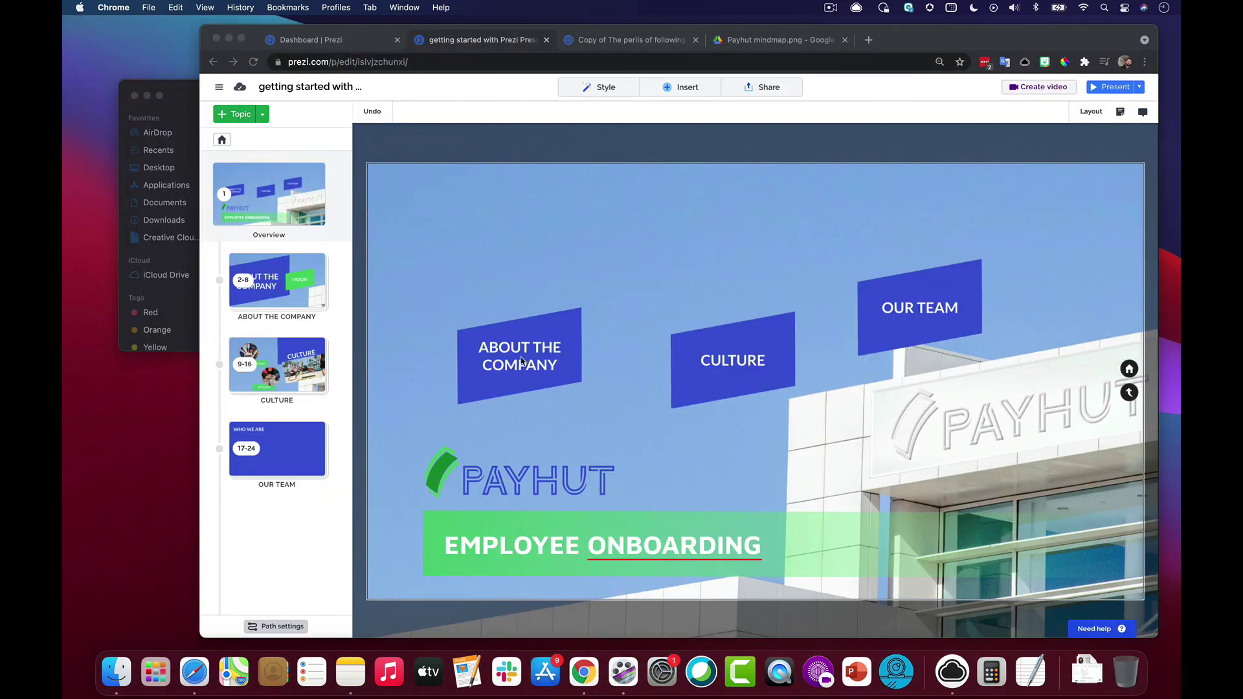
- Open the CULTURE topic's advanced topic editing on the overview, copy its blue cover shape and leave the editing mode
{"action": "left_click", "coordinate": [510, 347]}
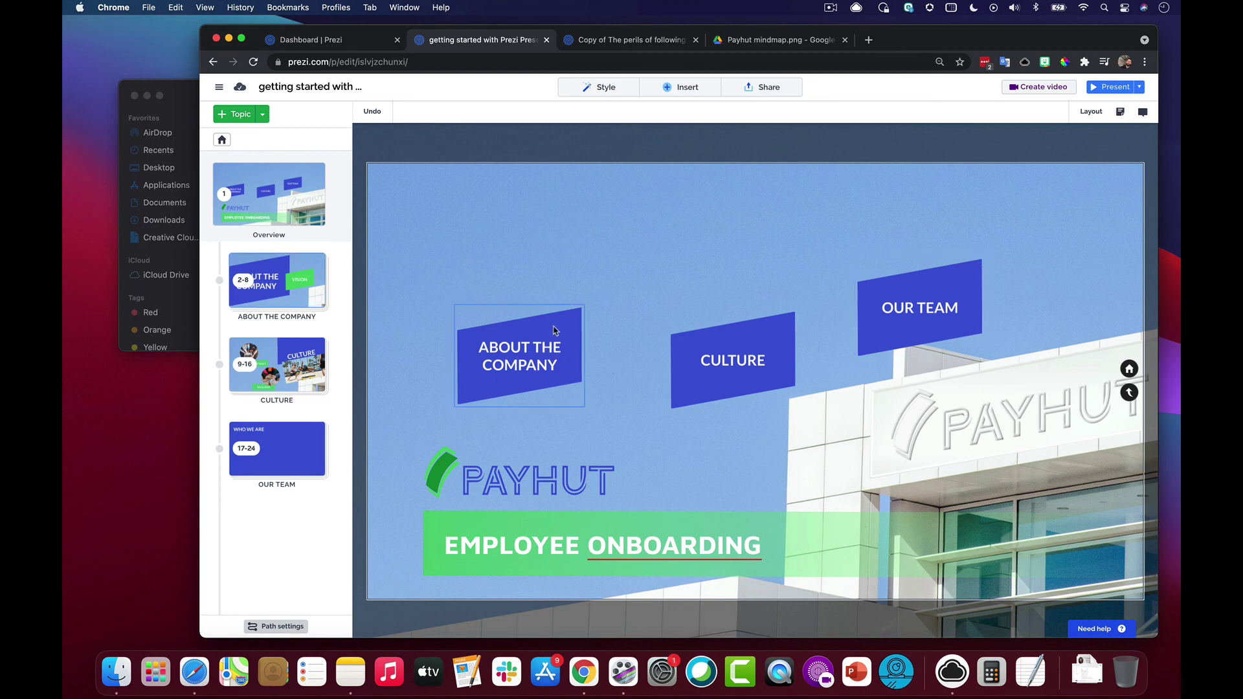
{"action": "left_click", "coordinate": [686, 346]}
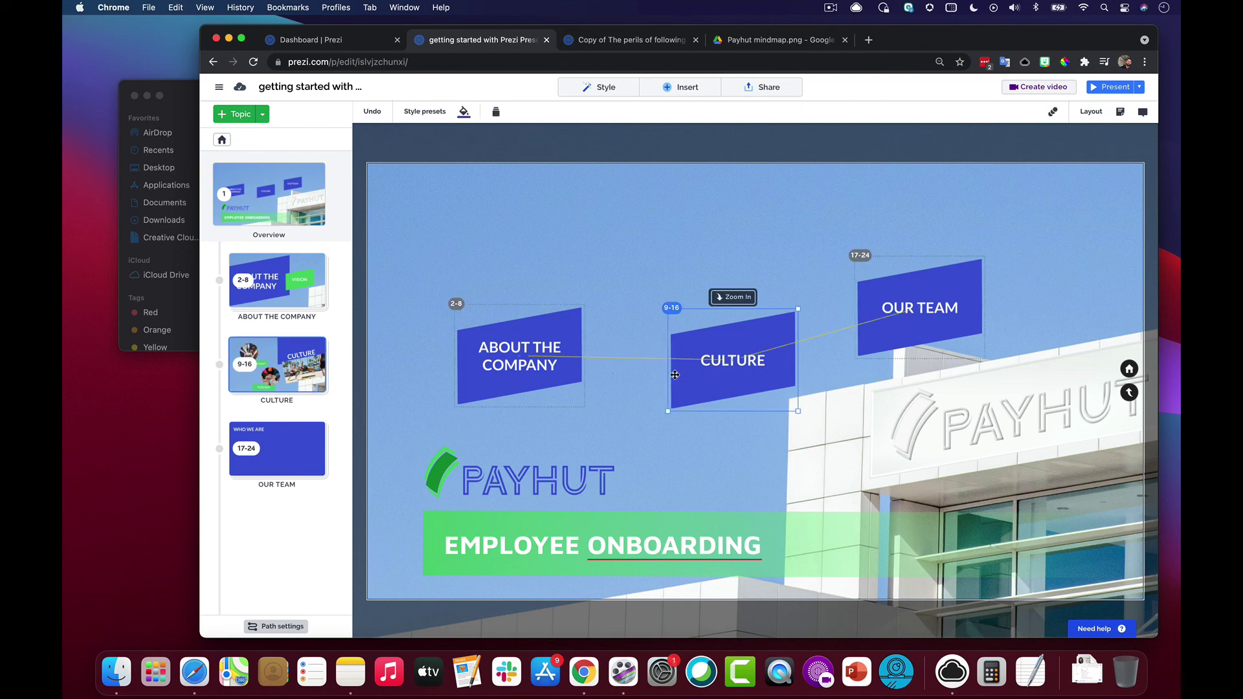
{"action": "right_click", "coordinate": [682, 387]}
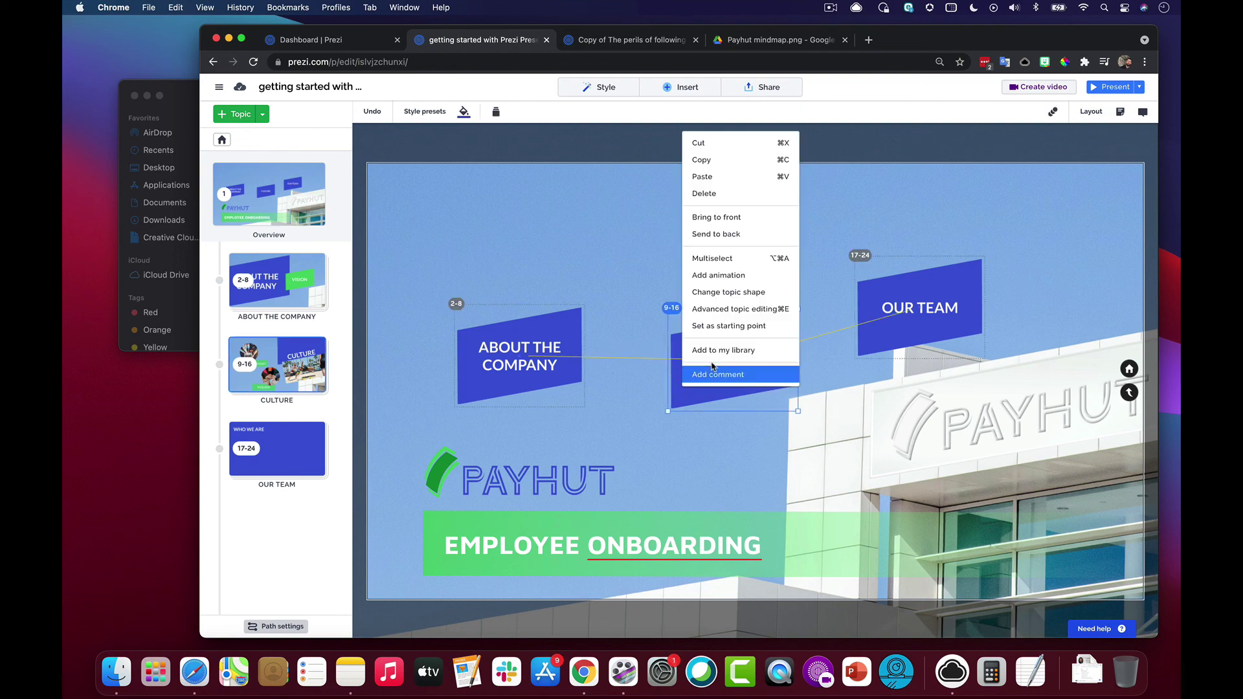
{"action": "left_click", "coordinate": [731, 313]}
{"action": "left_click", "coordinate": [728, 334]}
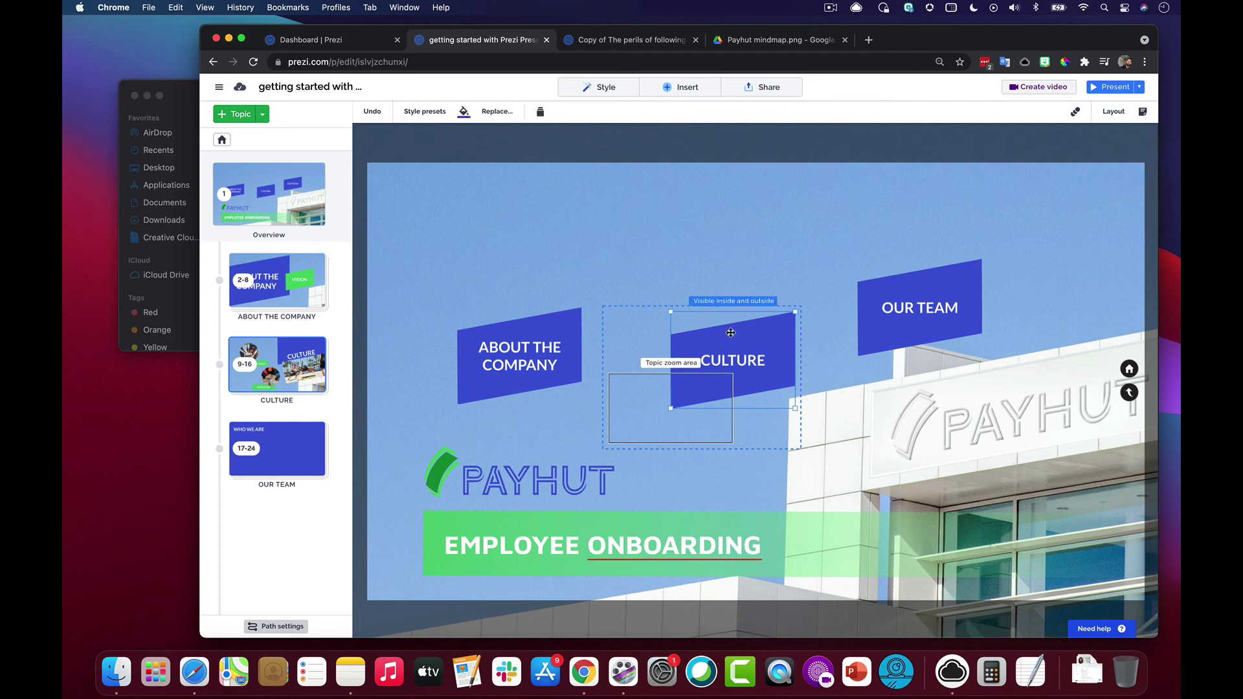
{"action": "right_click", "coordinate": [729, 334]}
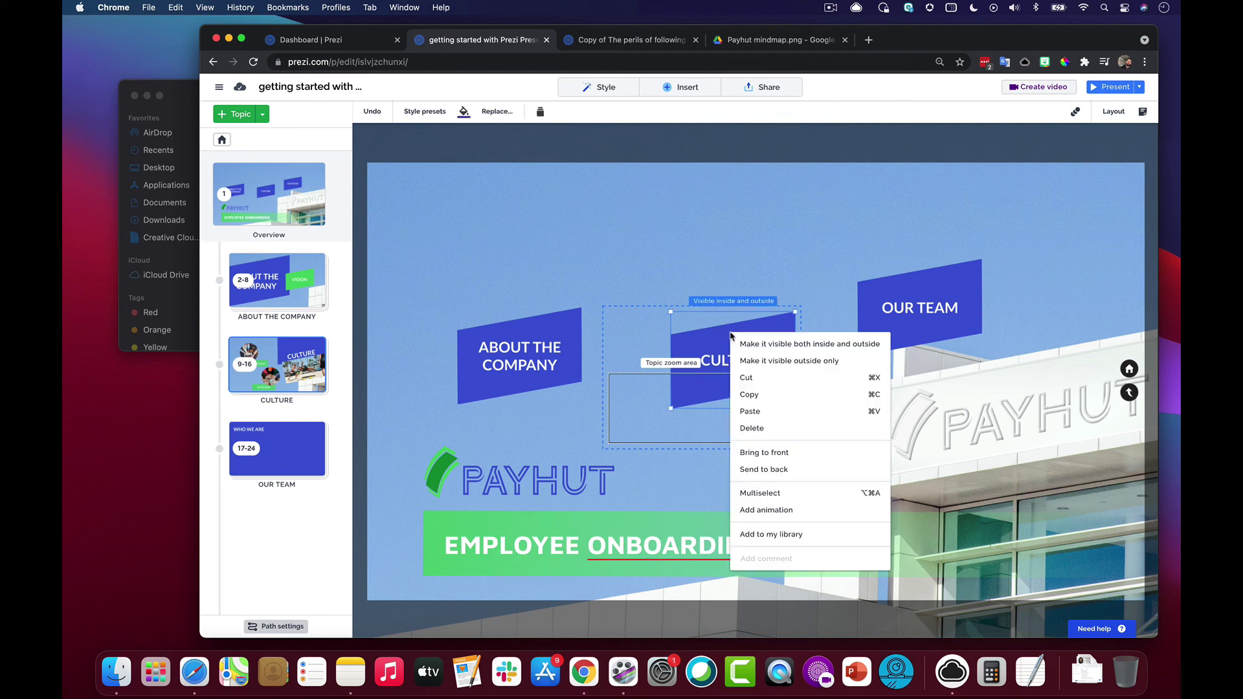
{"action": "left_click", "coordinate": [760, 396]}
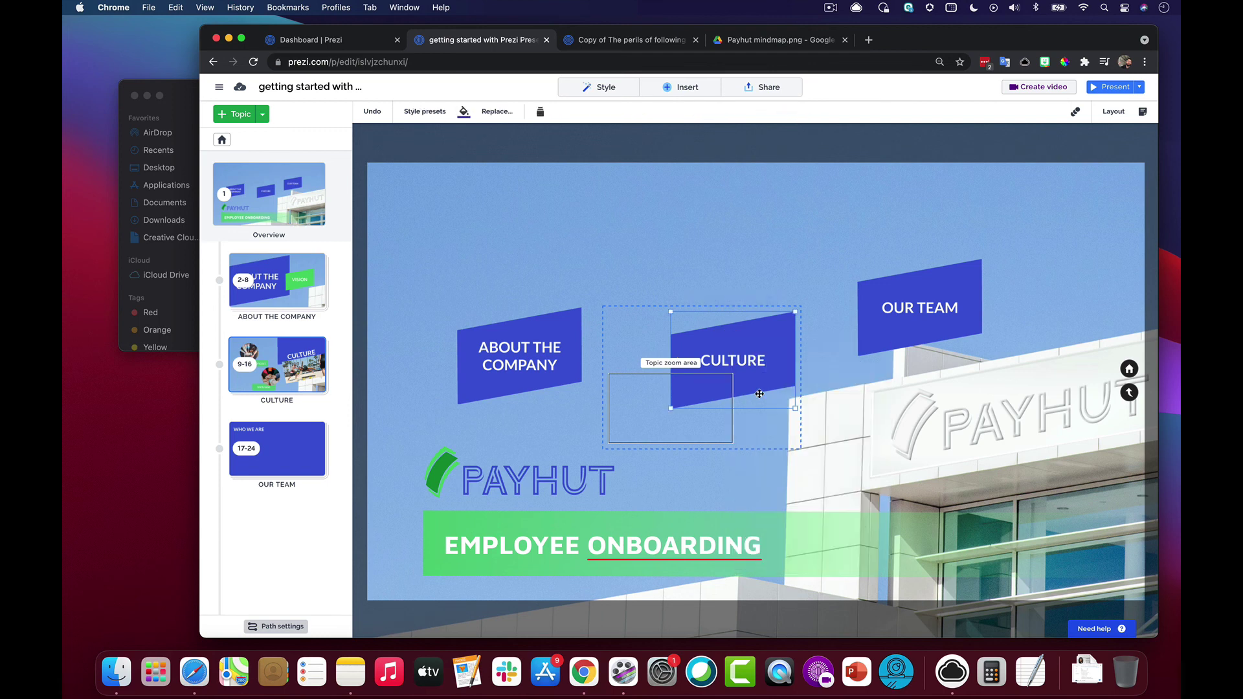
{"action": "left_click", "coordinate": [821, 385]}
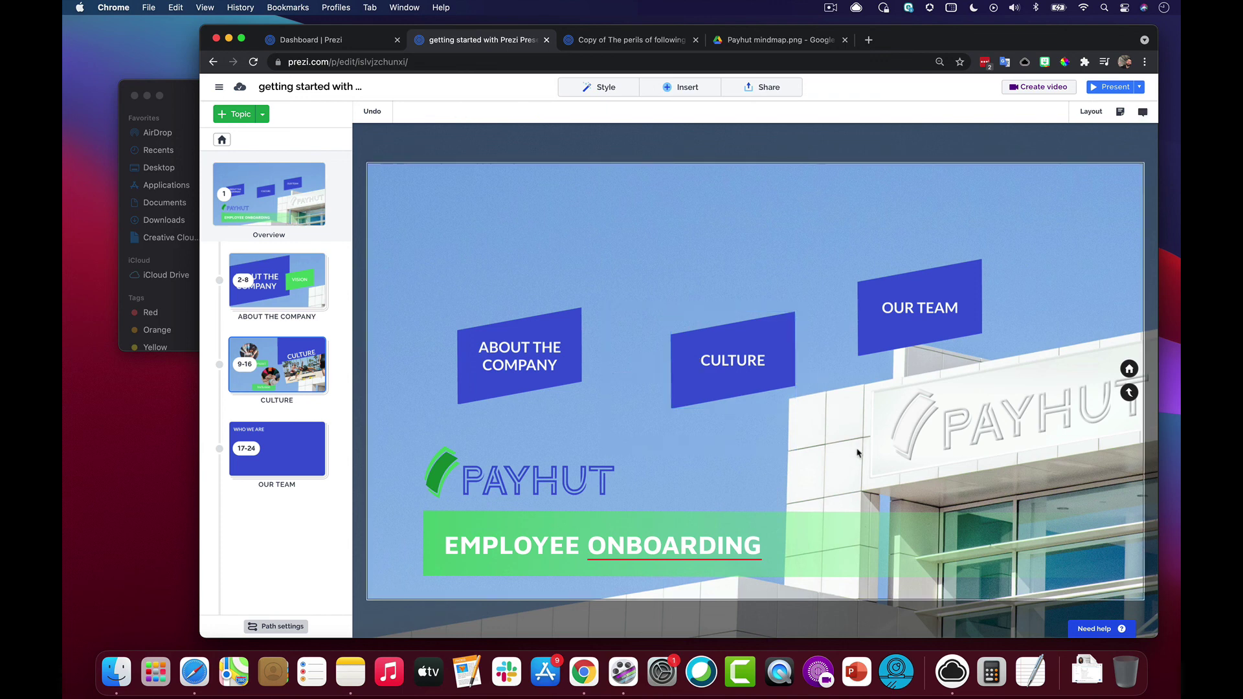
- Paste the copied blue shape onto the overview, shrink it and place it just below the ABOUT THE COMPANY topic
{"action": "key", "text": "cmd+v"}
{"action": "left_click_drag", "start_coordinate": [742, 382], "coordinate": [614, 373]}
{"action": "left_click_drag", "start_coordinate": [677, 333], "coordinate": [602, 393]}
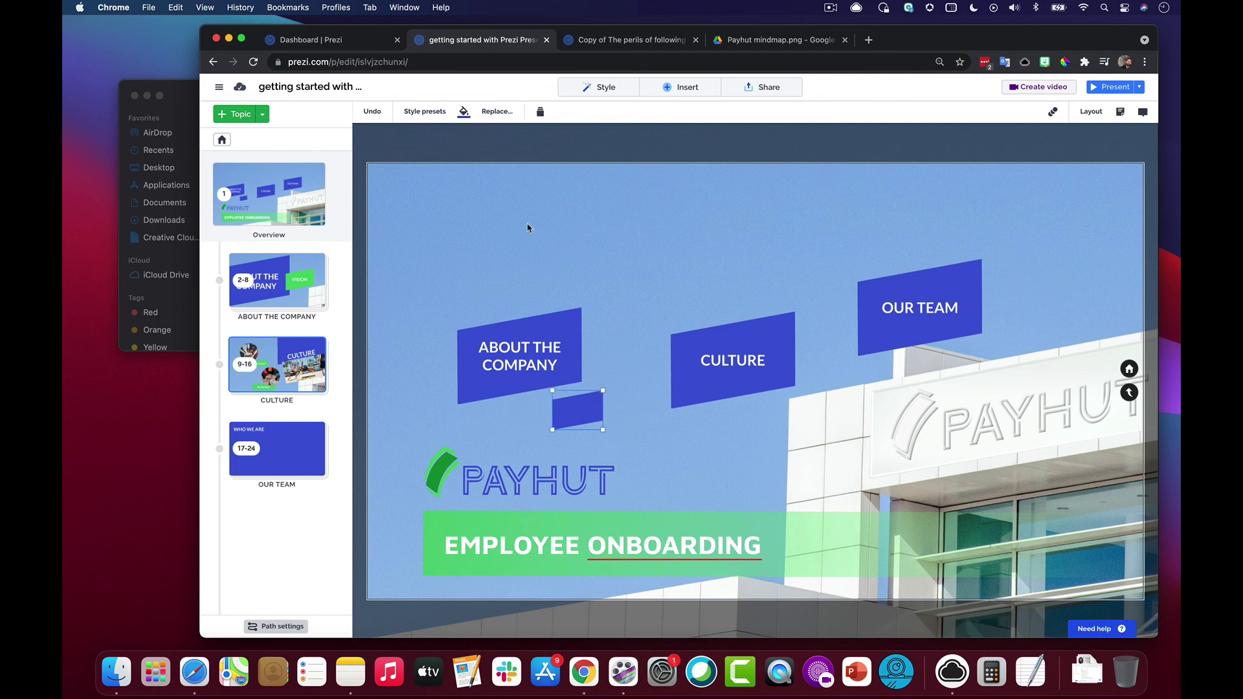
- Apply the light green style preset to the small shape and fit it, slightly smaller, over ABOUT THE COMPANY's right edge
{"action": "left_click", "coordinate": [464, 113]}
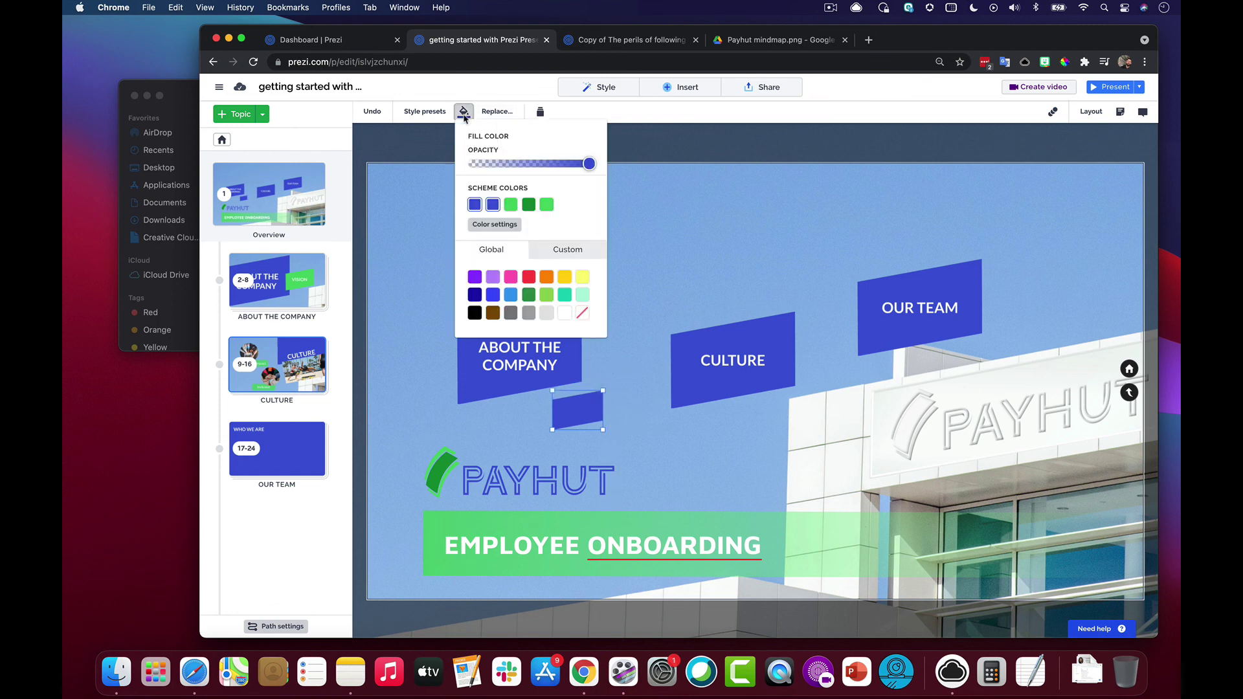
{"action": "left_click", "coordinate": [424, 112]}
{"action": "left_click", "coordinate": [470, 209]}
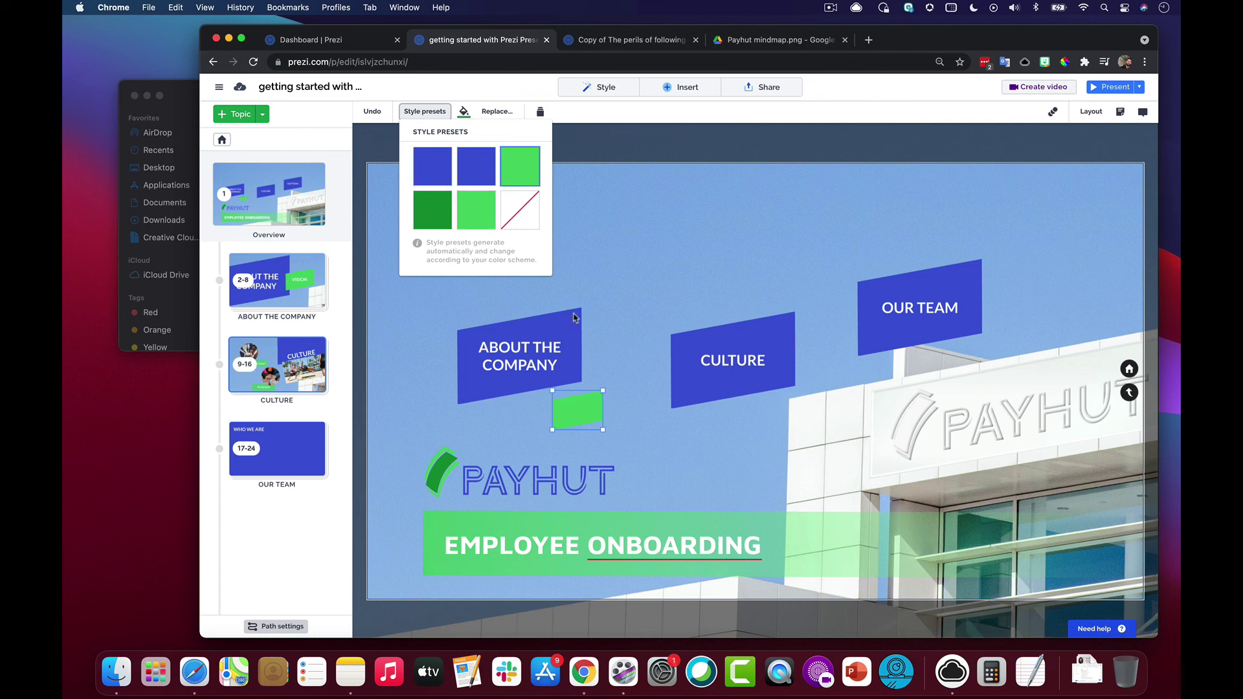
{"action": "left_click_drag", "start_coordinate": [583, 408], "coordinate": [595, 365]}
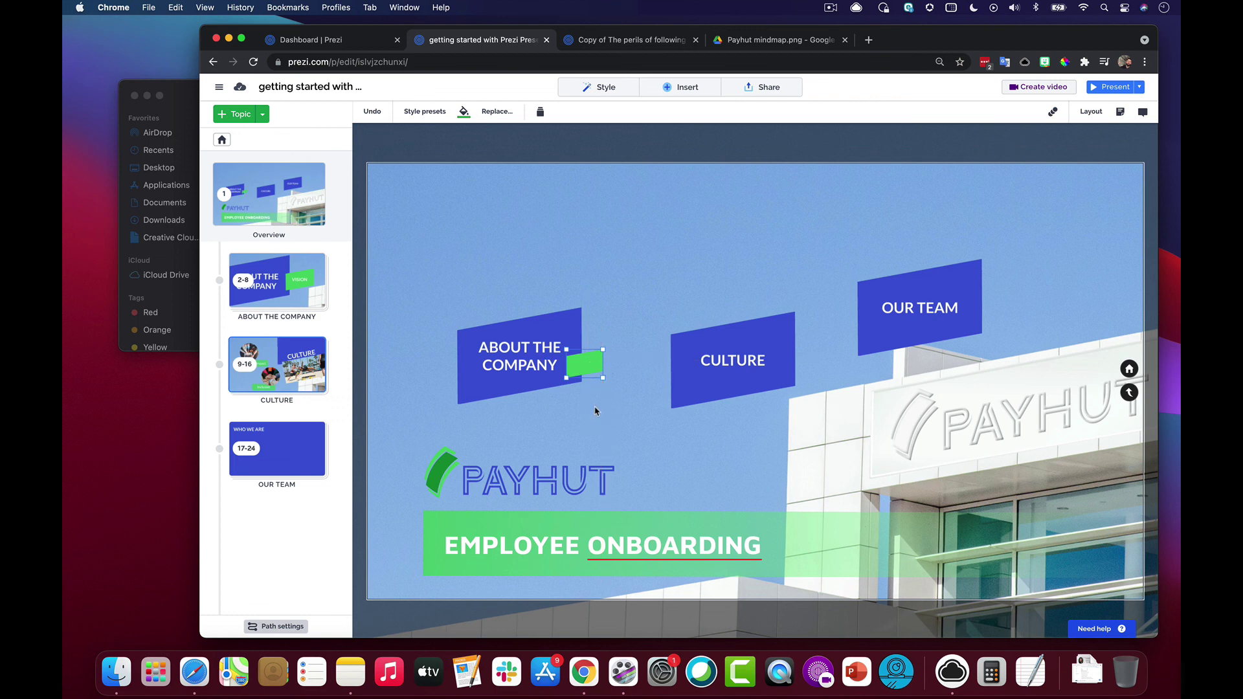
- Duplicate the light green shape, place the copy over CULTURE's left edge and give it the dark green style preset
{"action": "left_click", "coordinate": [594, 410]}
{"action": "left_click", "coordinate": [594, 371]}
{"action": "key", "text": "ctrl+d"}
{"action": "left_click_drag", "start_coordinate": [584, 364], "coordinate": [653, 356]}
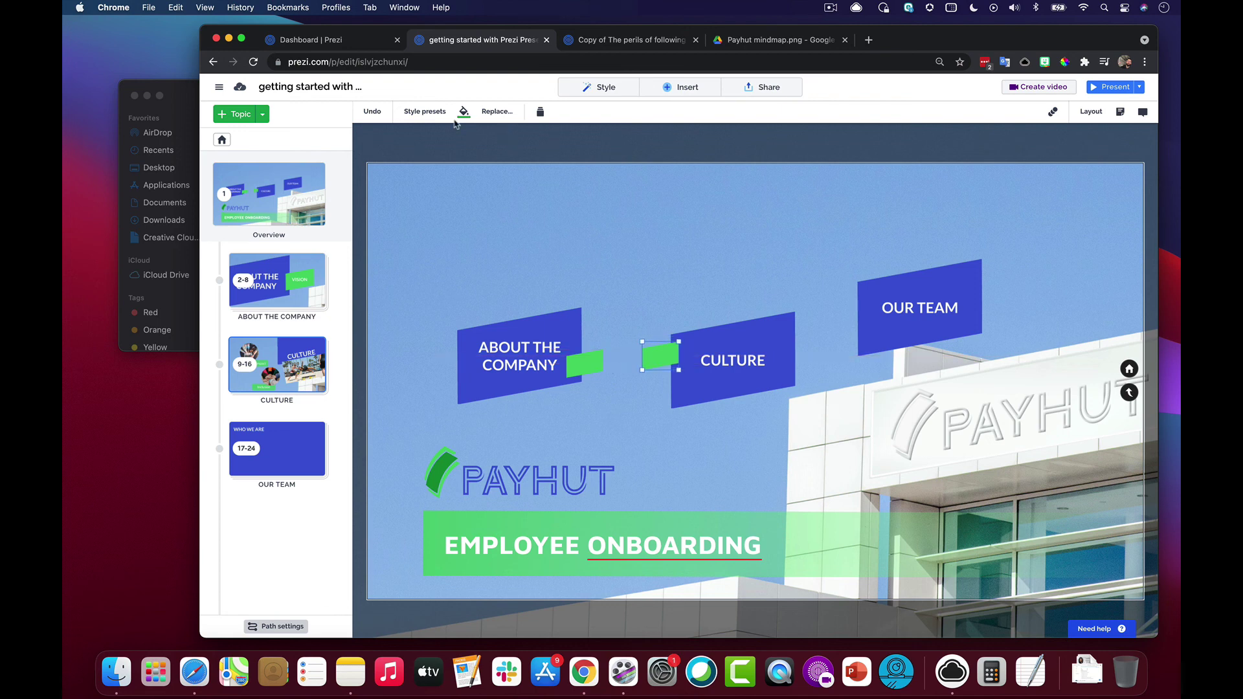
{"action": "left_click", "coordinate": [425, 112]}
{"action": "left_click", "coordinate": [433, 209]}
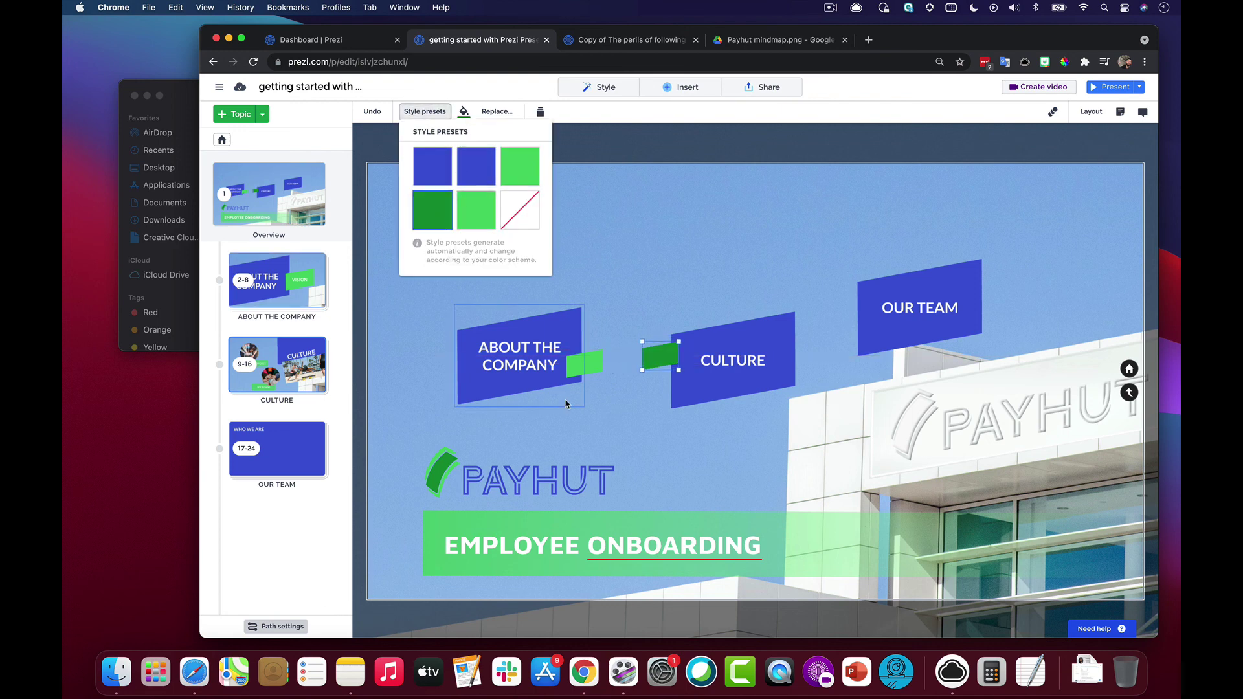
{"action": "left_click", "coordinate": [596, 431]}
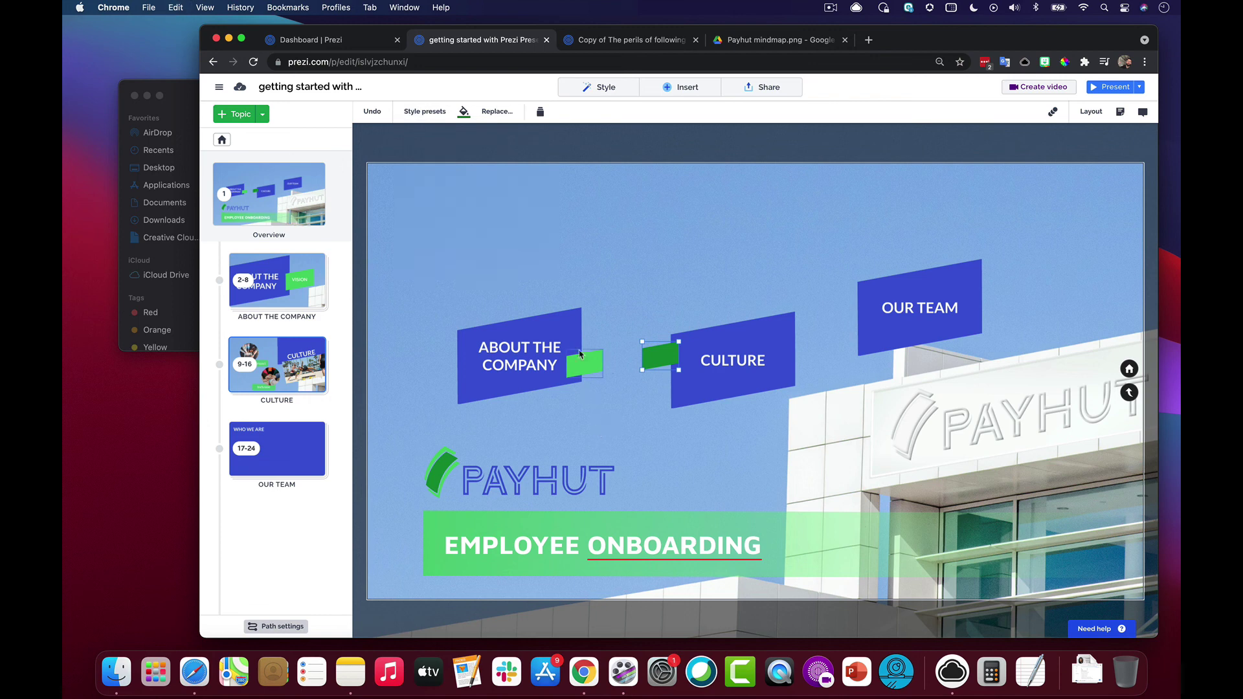
- Place a smaller dark green copy to the right of CULTURE and move the OUR TEAM topic higher and farther right
{"action": "left_click_drag", "start_coordinate": [657, 355], "coordinate": [833, 342]}
{"action": "left_click_drag", "start_coordinate": [887, 287], "coordinate": [924, 223]}
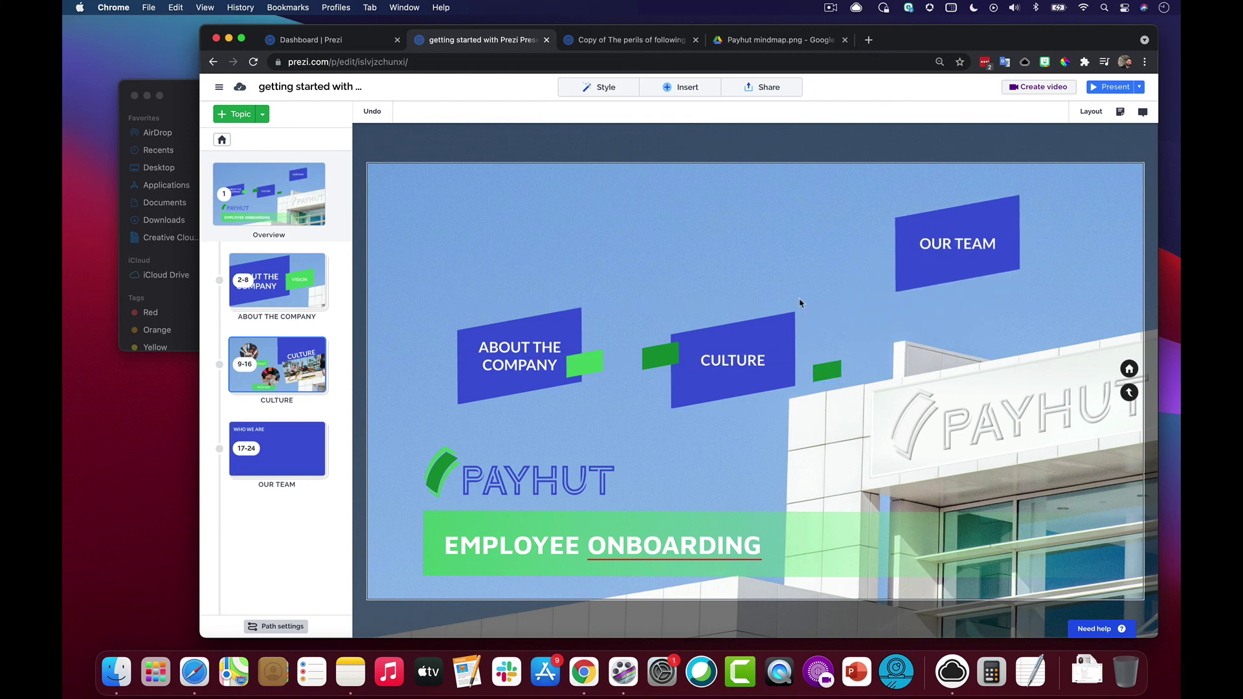
- Enlarge ABOUT THE COMPANY together with its light green shape, and reposition CULTURE with its dark green shape higher up
{"action": "left_click_drag", "start_coordinate": [680, 397], "coordinate": [682, 364]}
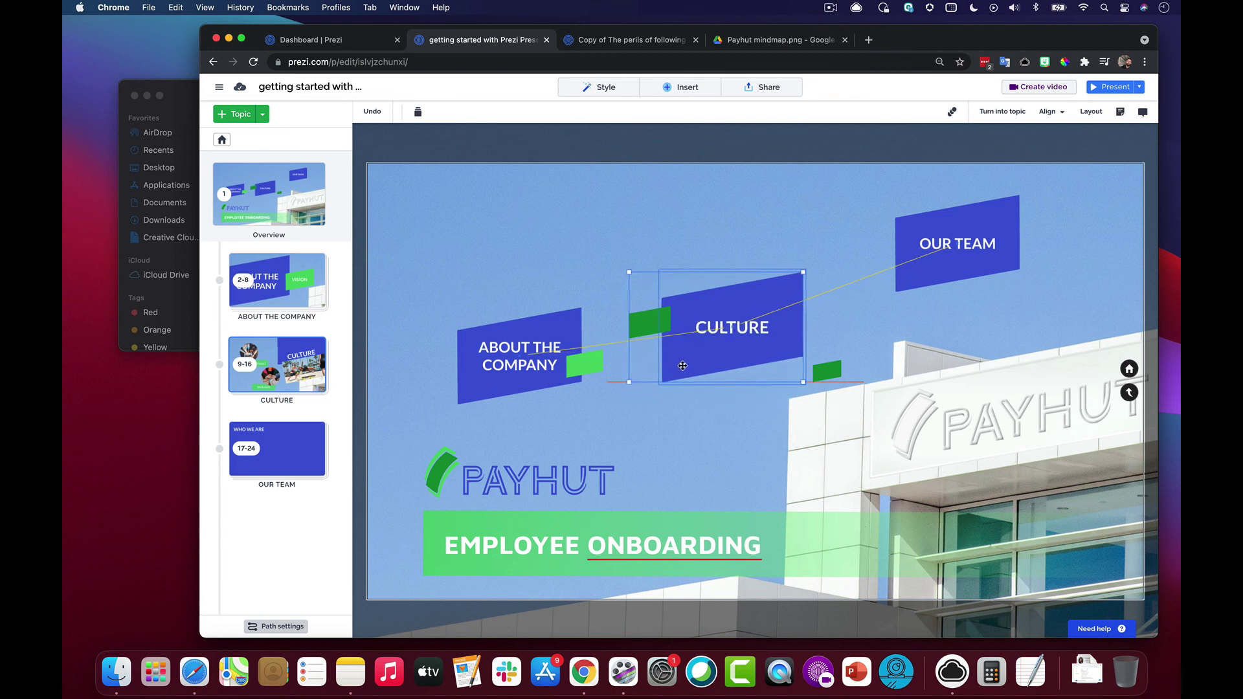
{"action": "left_click", "coordinate": [564, 335]}
{"action": "left_click_drag", "start_coordinate": [615, 405], "coordinate": [415, 278]}
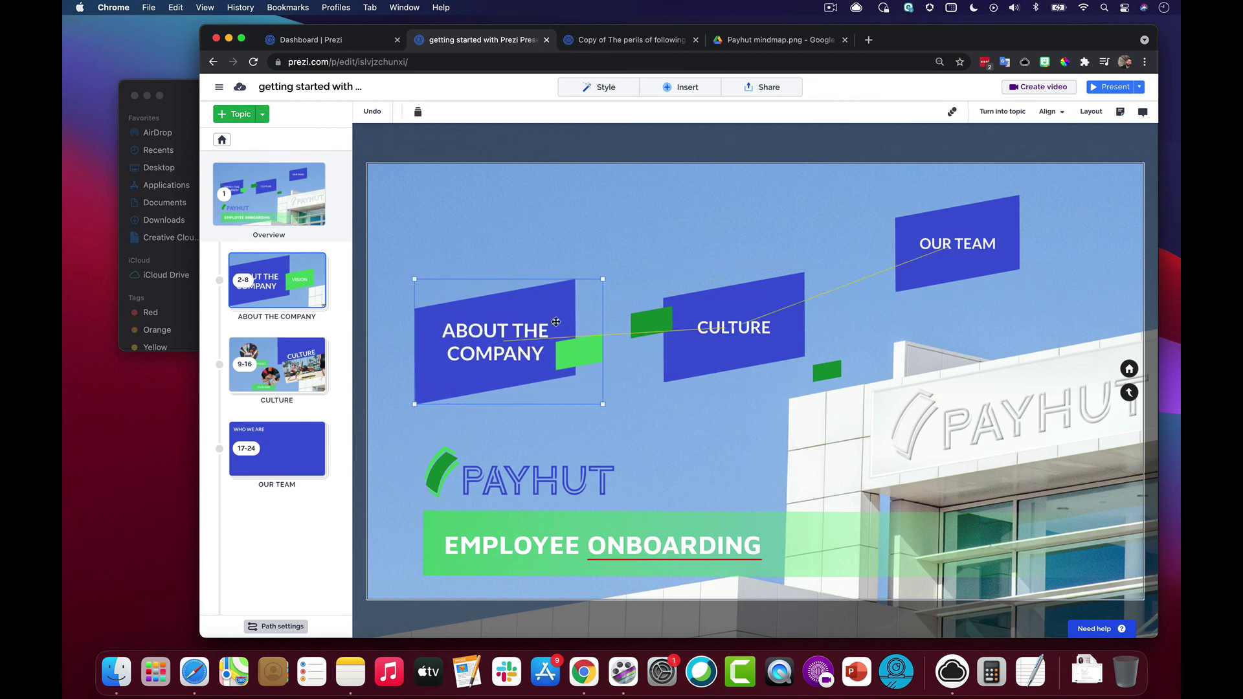
{"action": "left_click", "coordinate": [694, 391]}
{"action": "left_click_drag", "start_coordinate": [642, 314], "coordinate": [410, 411]}
{"action": "left_click_drag", "start_coordinate": [549, 352], "coordinate": [581, 382]}
{"action": "left_click", "coordinate": [671, 448]}
- Shift the loose dark green shape farther from CULTURE and tuck a copy of it behind CULTURE's upper-right corner
{"action": "left_click", "coordinate": [831, 383]}
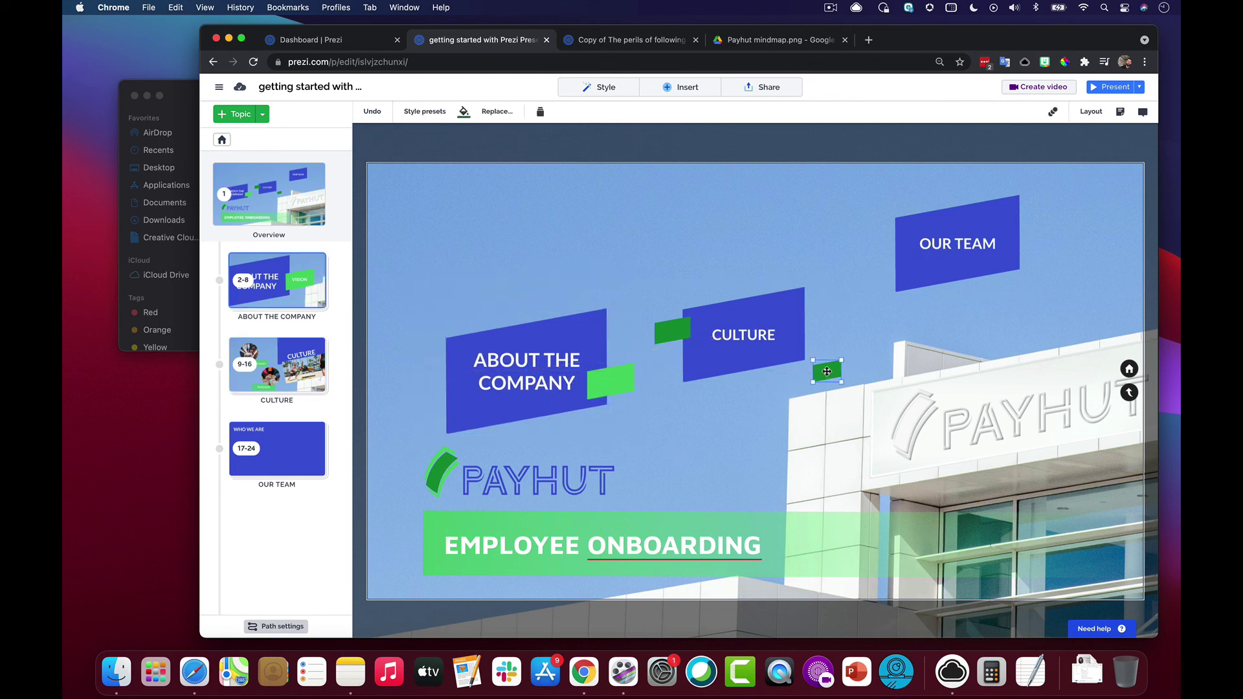
{"action": "left_click_drag", "start_coordinate": [831, 383], "coordinate": [862, 367]}
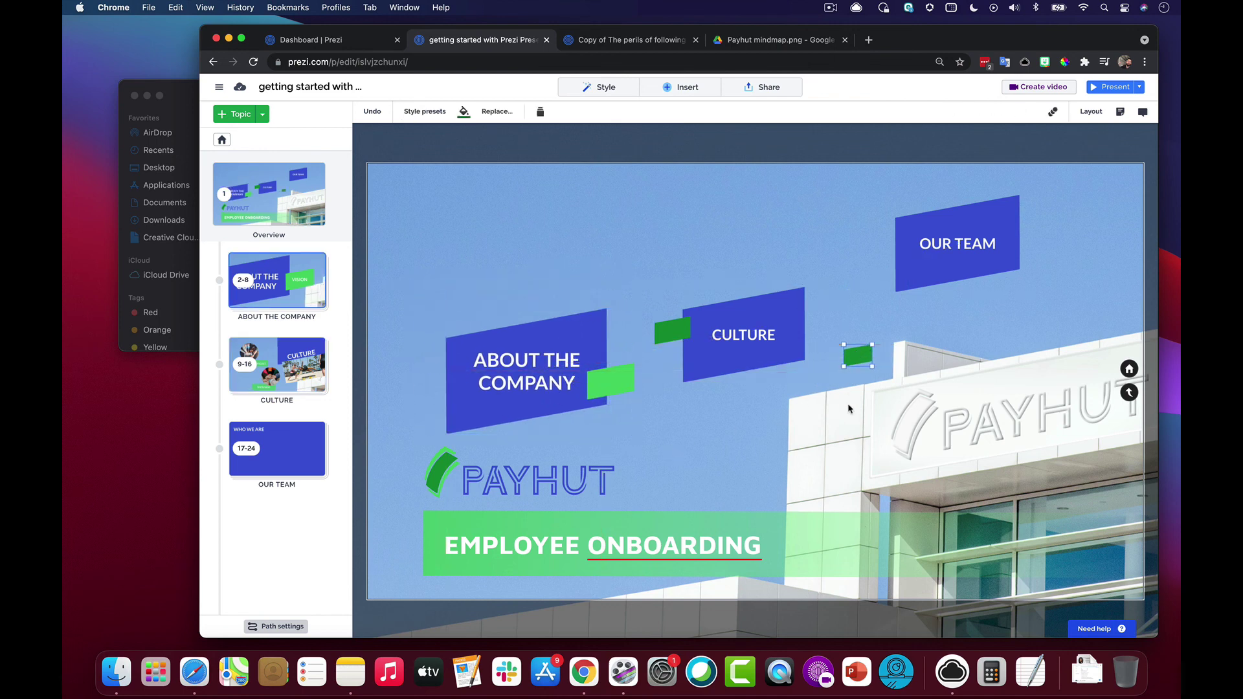
{"action": "left_click_drag", "start_coordinate": [863, 360], "coordinate": [821, 290]}
{"action": "right_click", "coordinate": [821, 292]}
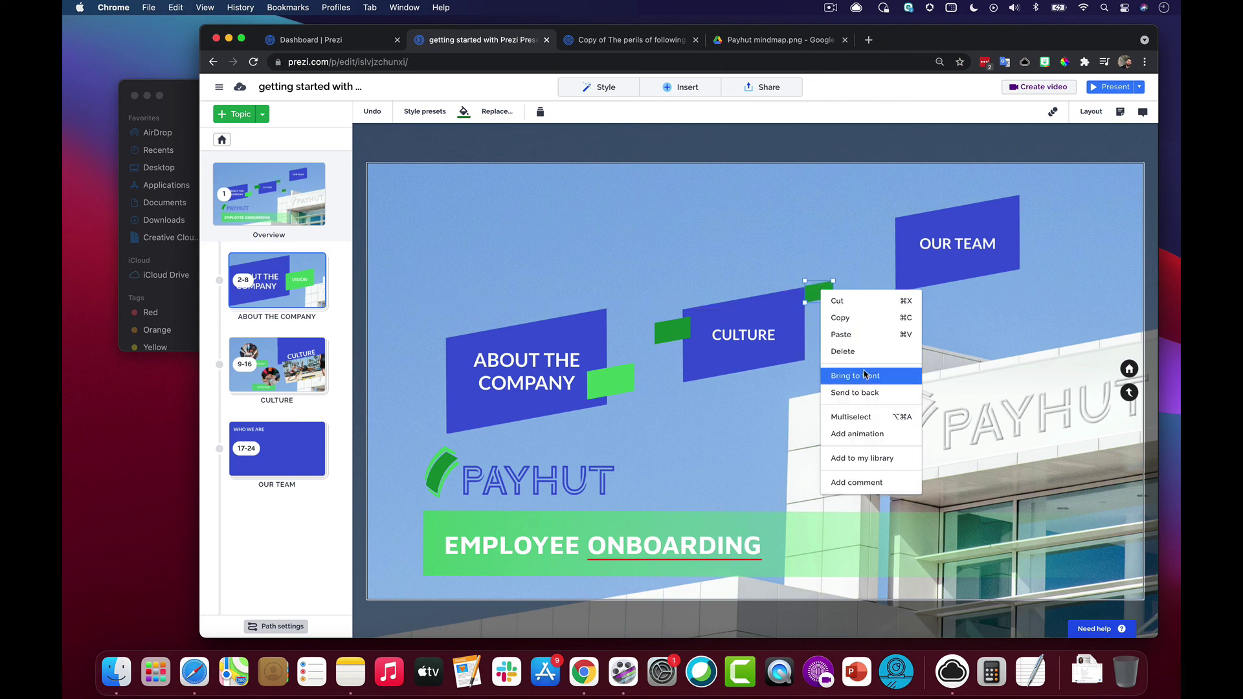
{"action": "left_click", "coordinate": [856, 393]}
{"action": "left_click_drag", "start_coordinate": [820, 293], "coordinate": [811, 286]}
- Paste another dark green shape, place it over OUR TEAM's left edge and apply a light green style preset
{"action": "left_click", "coordinate": [844, 264]}
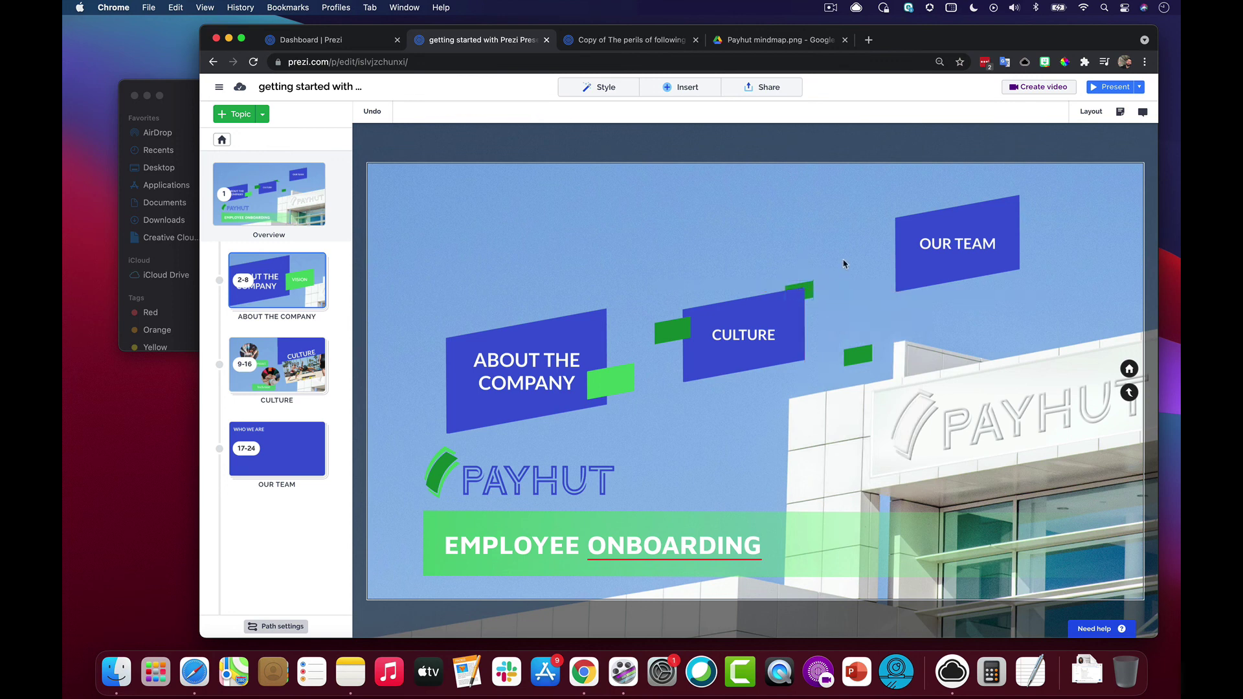
{"action": "key", "text": "super+v"}
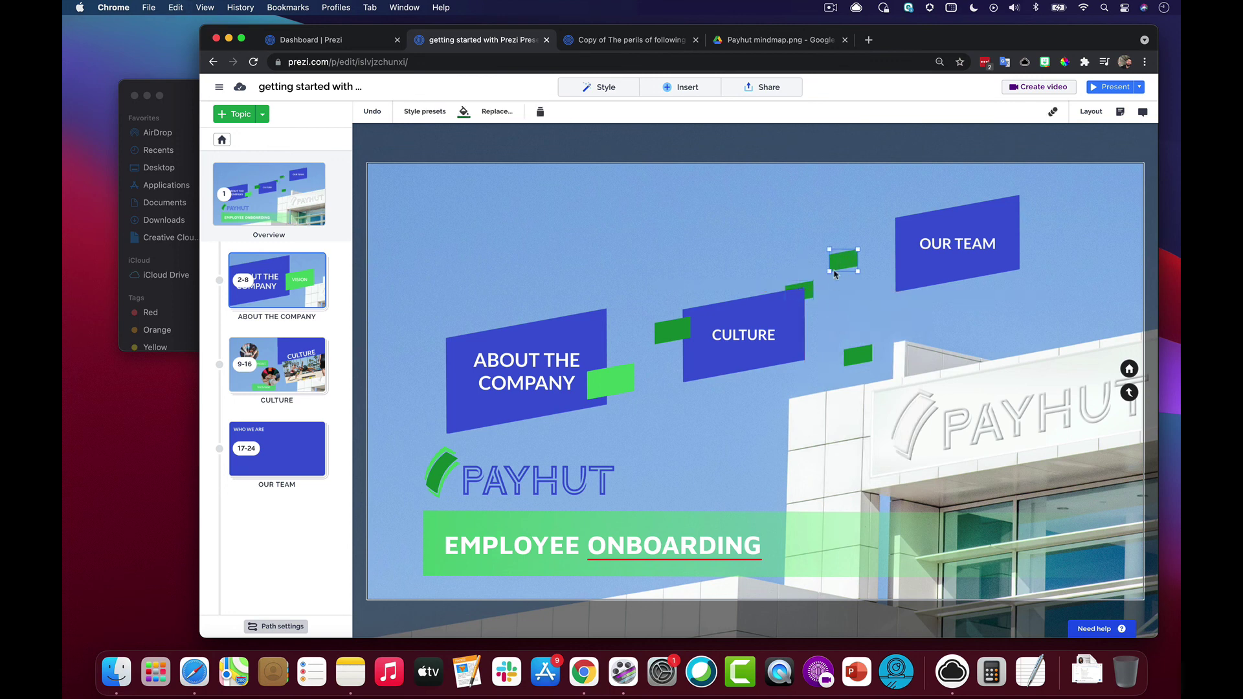
{"action": "left_click_drag", "start_coordinate": [842, 267], "coordinate": [892, 253]}
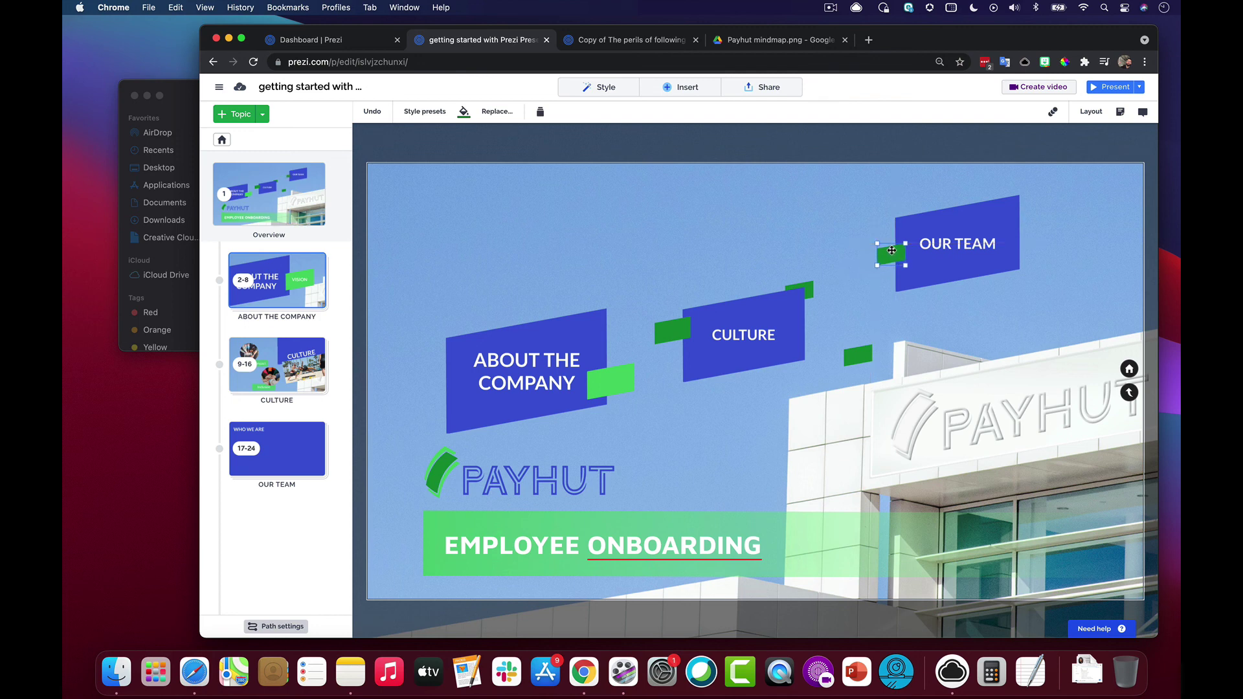
{"action": "left_click", "coordinate": [428, 111]}
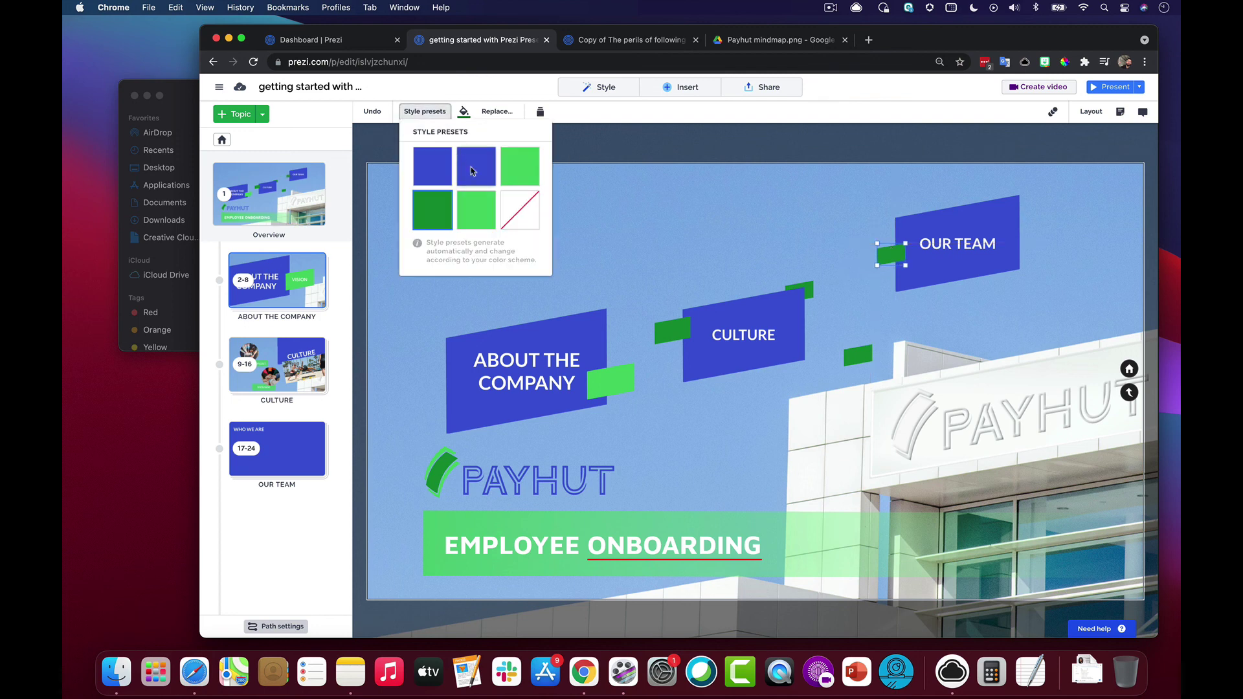
{"action": "left_click", "coordinate": [492, 210]}
- Apply the light green style preset to the small shape behind CULTURE's upper-right corner
{"action": "left_click", "coordinate": [808, 296]}
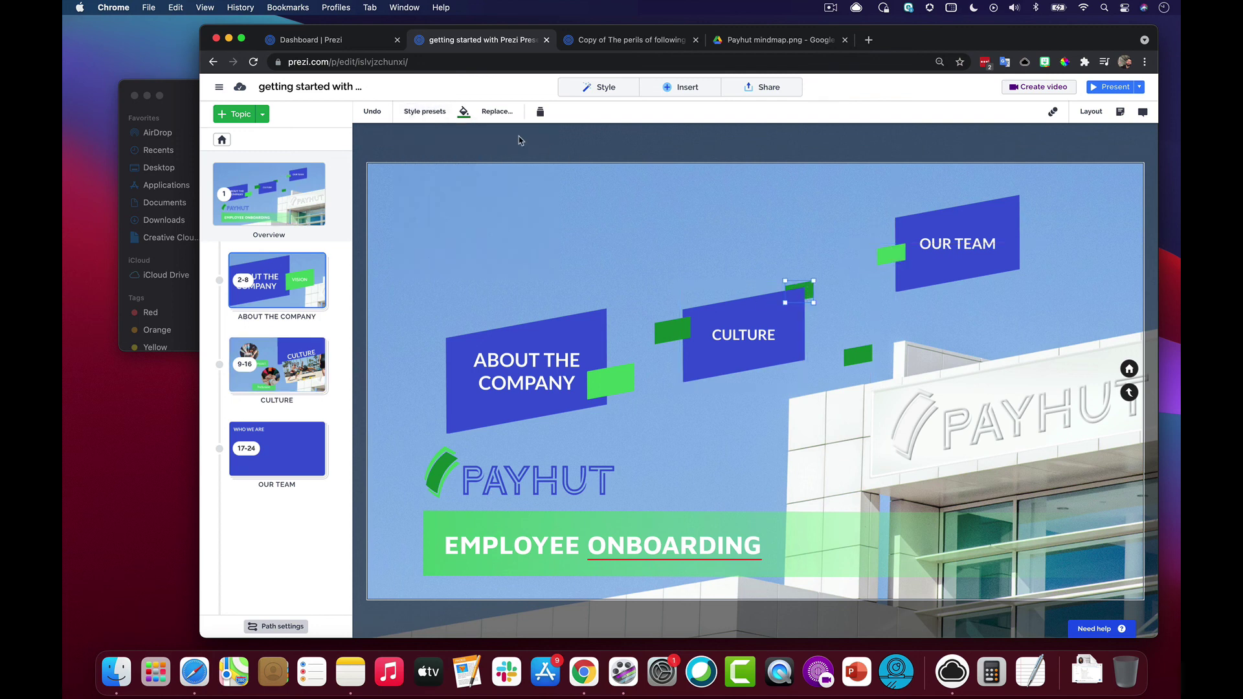
{"action": "left_click", "coordinate": [424, 111]}
{"action": "left_click", "coordinate": [471, 210]}
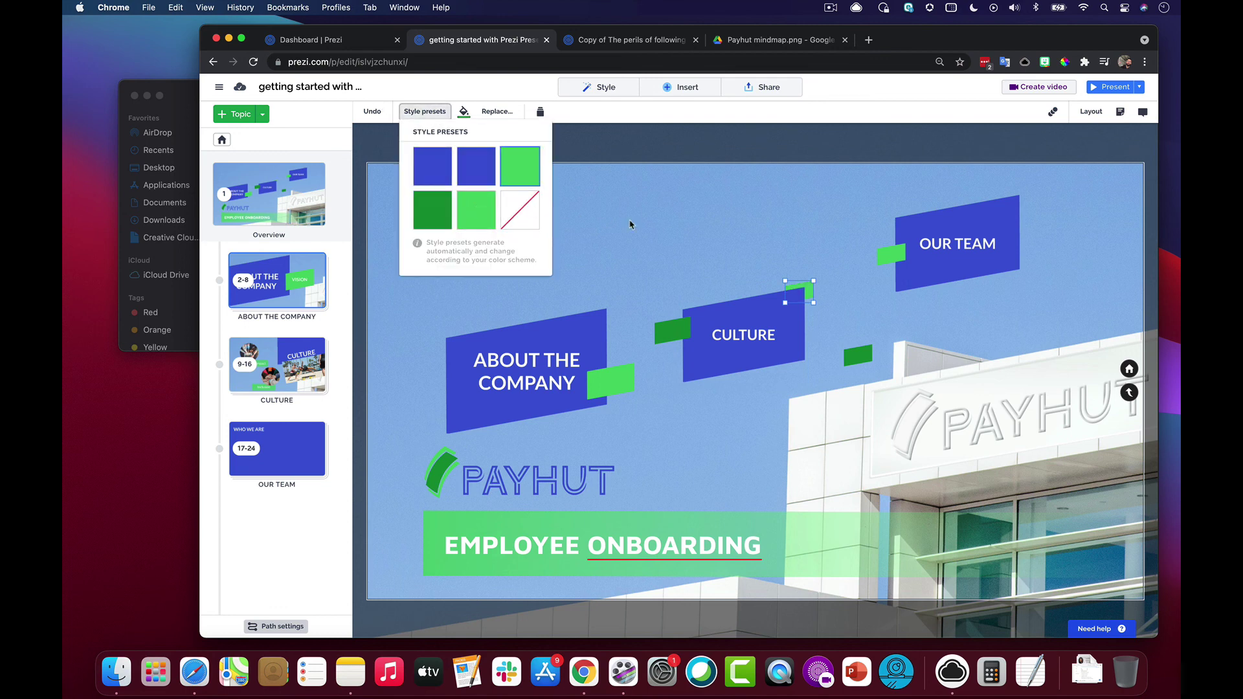
{"action": "left_click", "coordinate": [629, 205]}
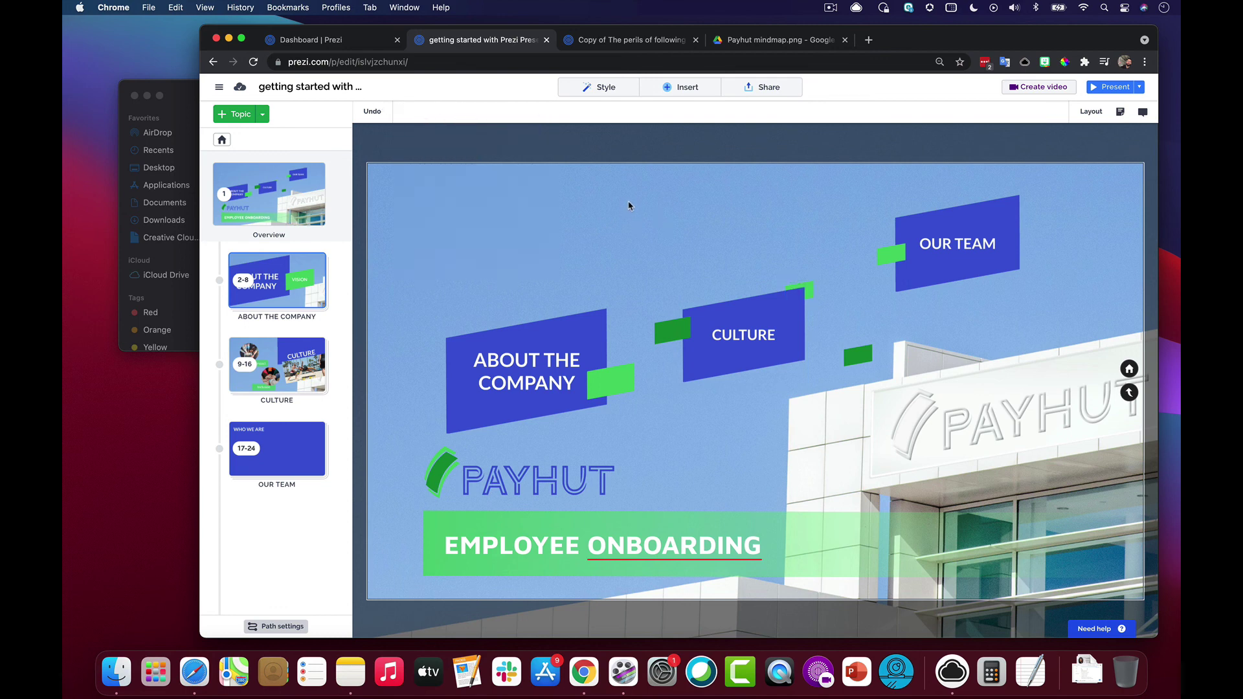
- Present from the overview and step through ABOUT THE COMPANY and VISION to the zoomed PAYHUT website image
{"action": "left_click", "coordinate": [511, 333]}
{"action": "left_click", "coordinate": [997, 234]}
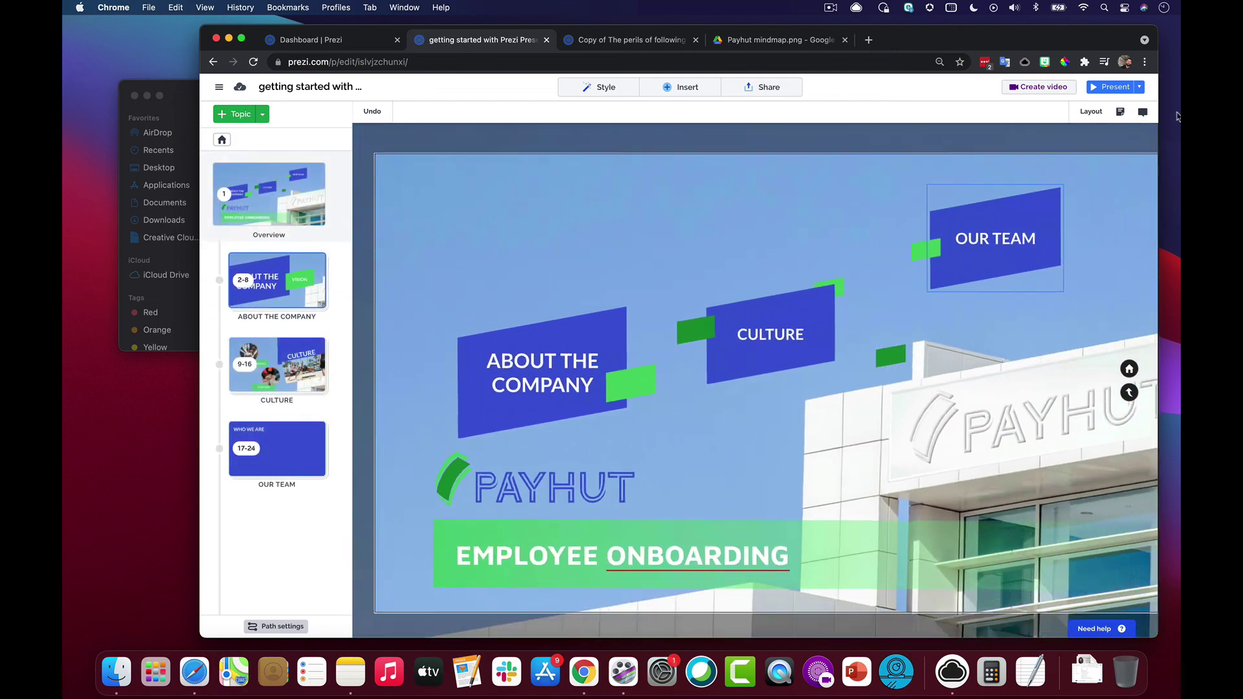
{"action": "left_click", "coordinate": [1109, 88]}
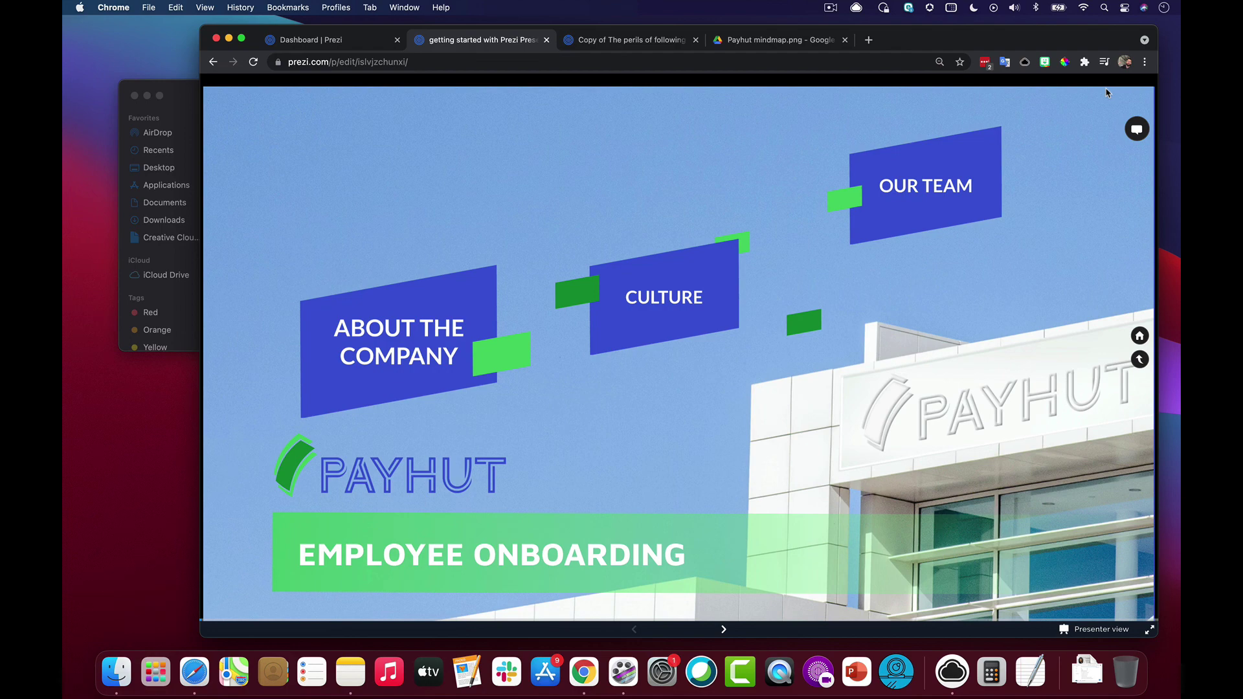
{"action": "key", "text": "Right"}
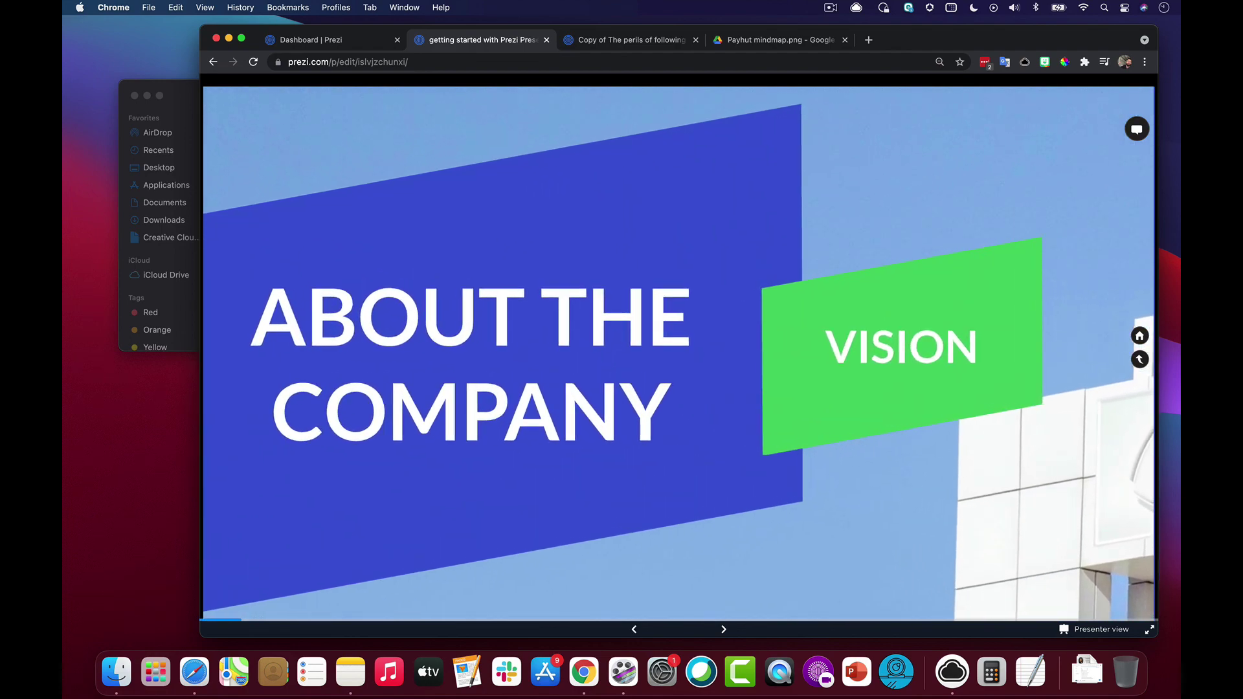
{"action": "key", "text": "Right"}
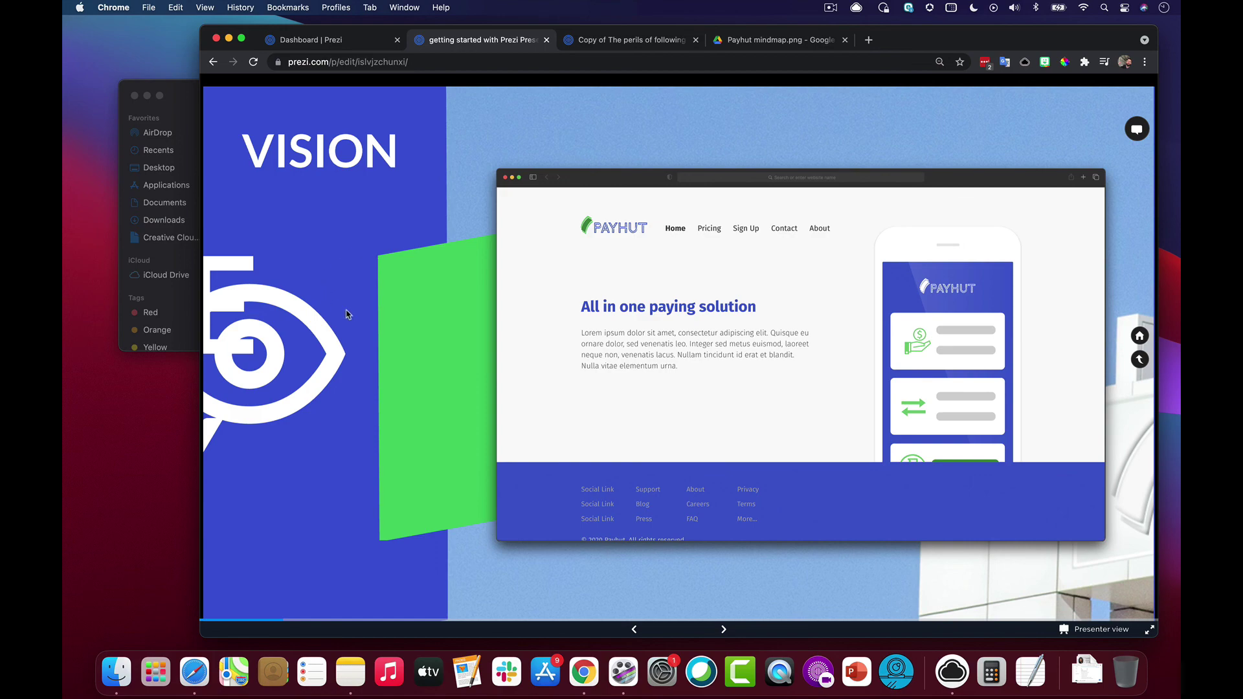
{"action": "key", "text": "Right"}
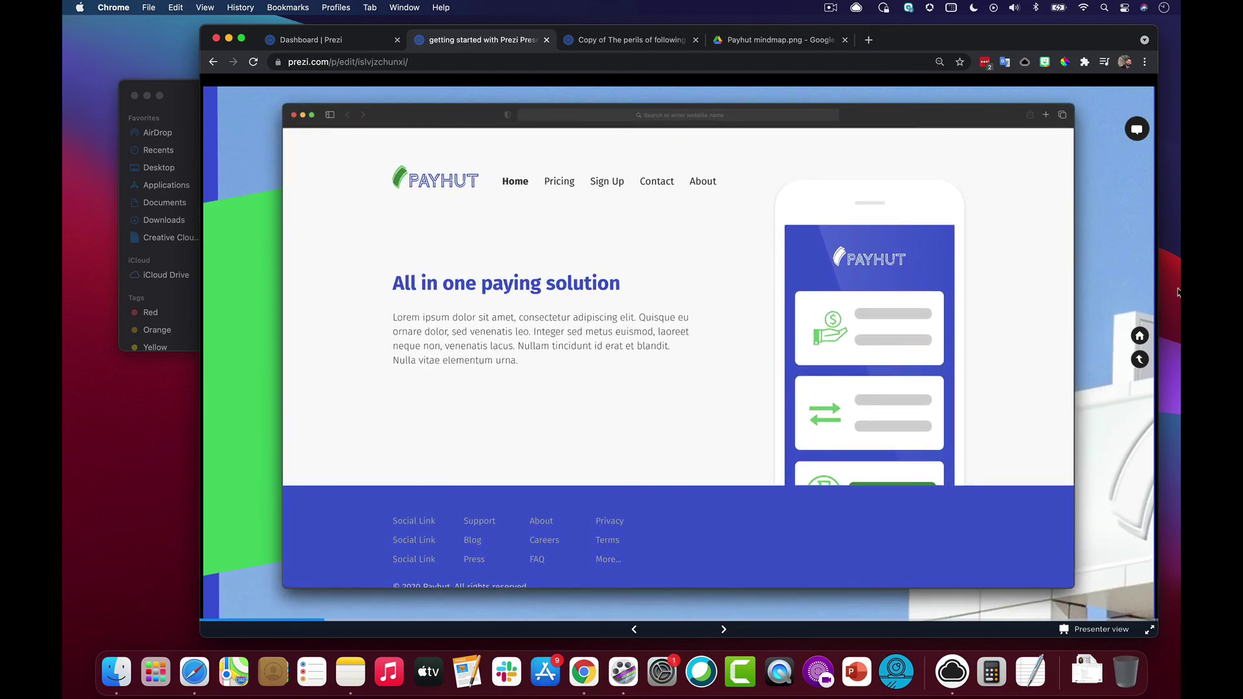
- Continue presenting past the website image to the PAYHUT phone close-up and back through ABOUT THE COMPANY to the overview
{"action": "key", "text": "Right"}
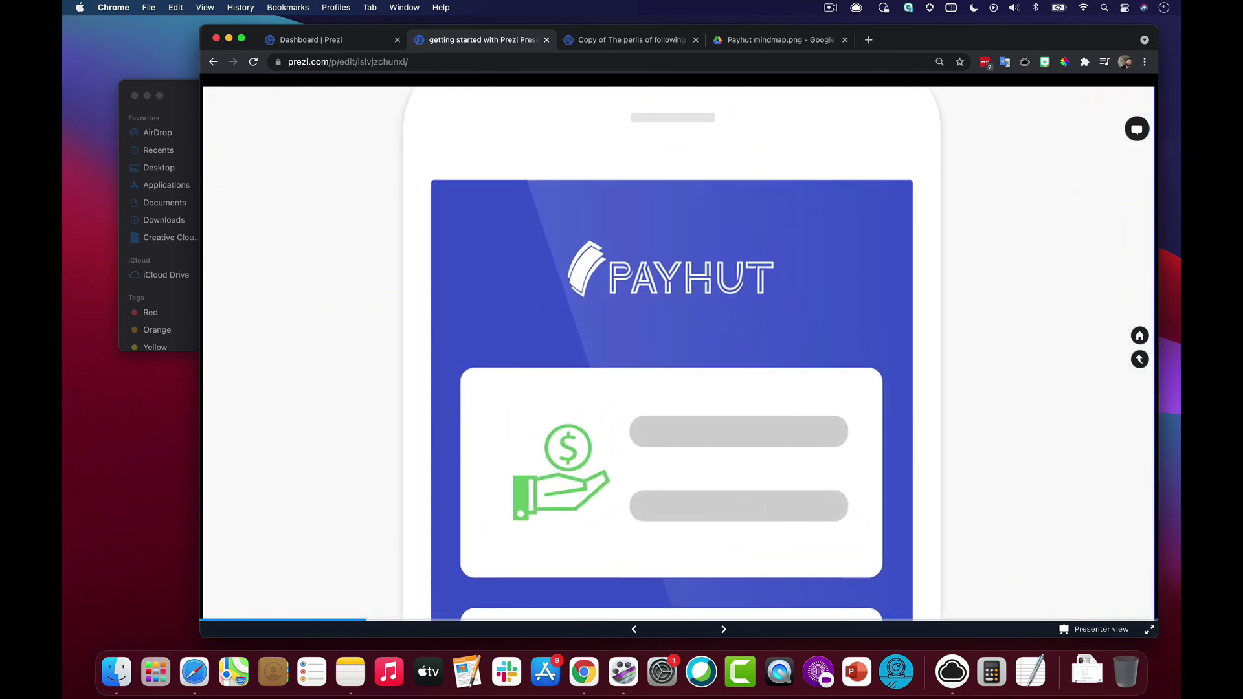
{"action": "key", "text": "Right"}
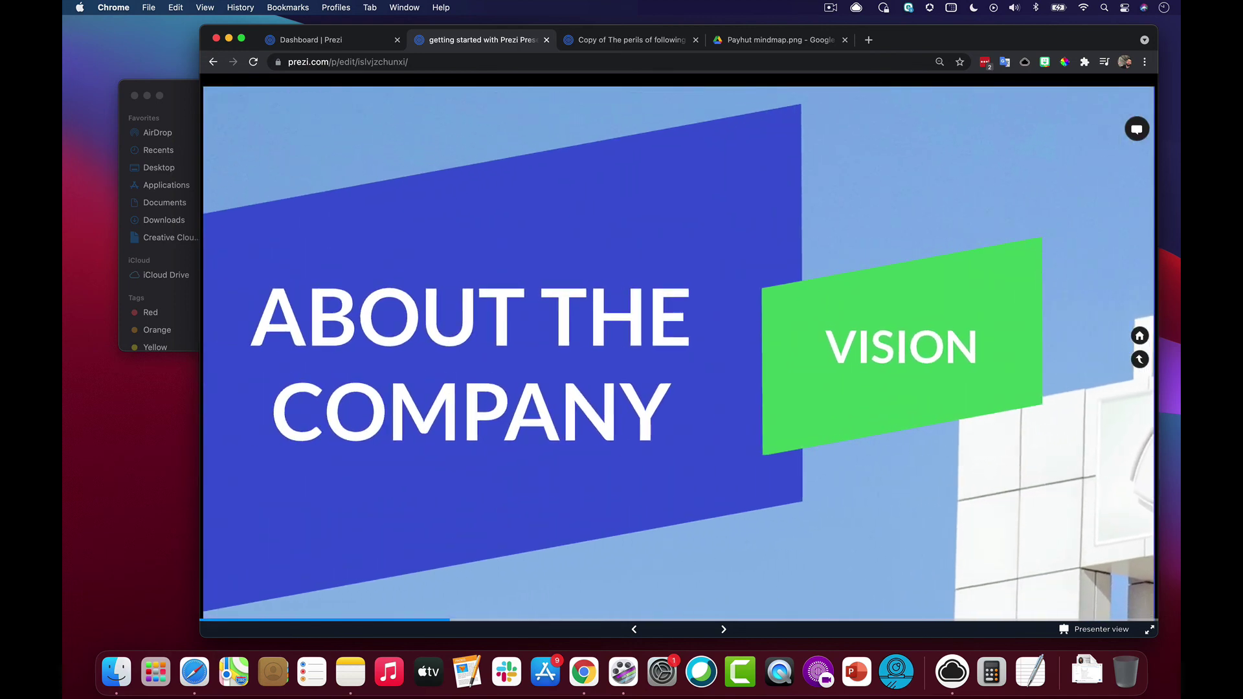
{"action": "key", "text": "Right"}
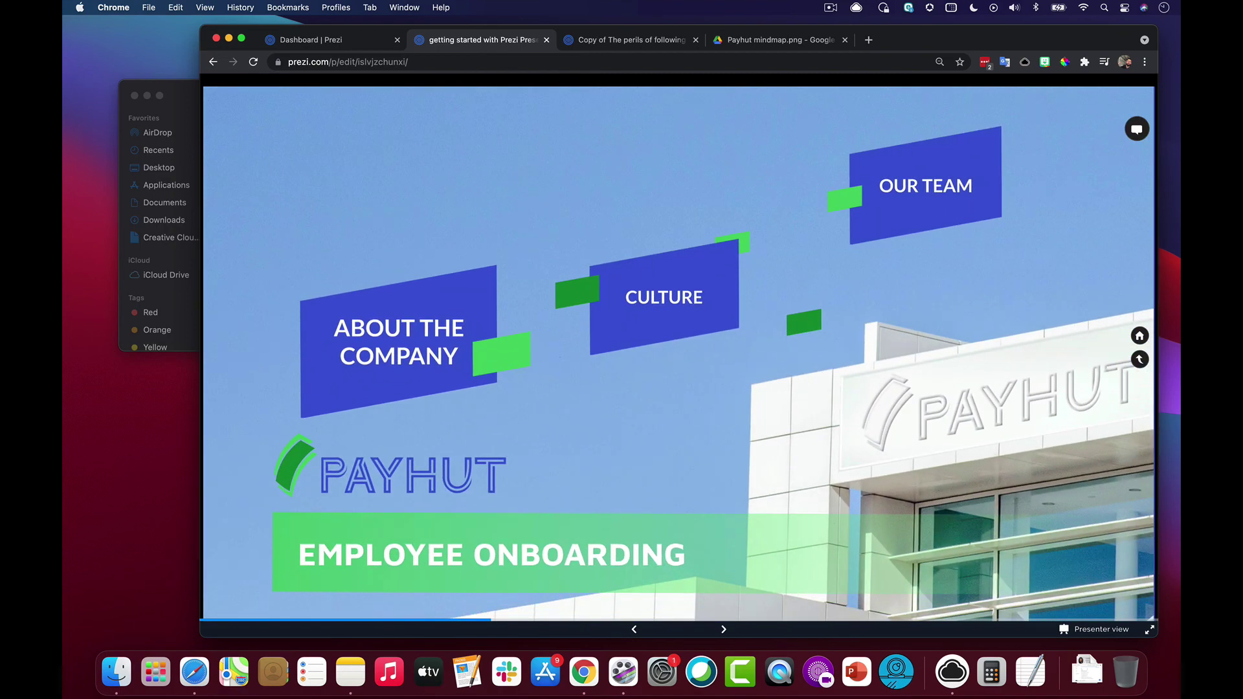
- Present the CULTURE topic, stepping through Social Impact with its video and Inclusion, and return to the overview
{"action": "key", "text": "Right"}
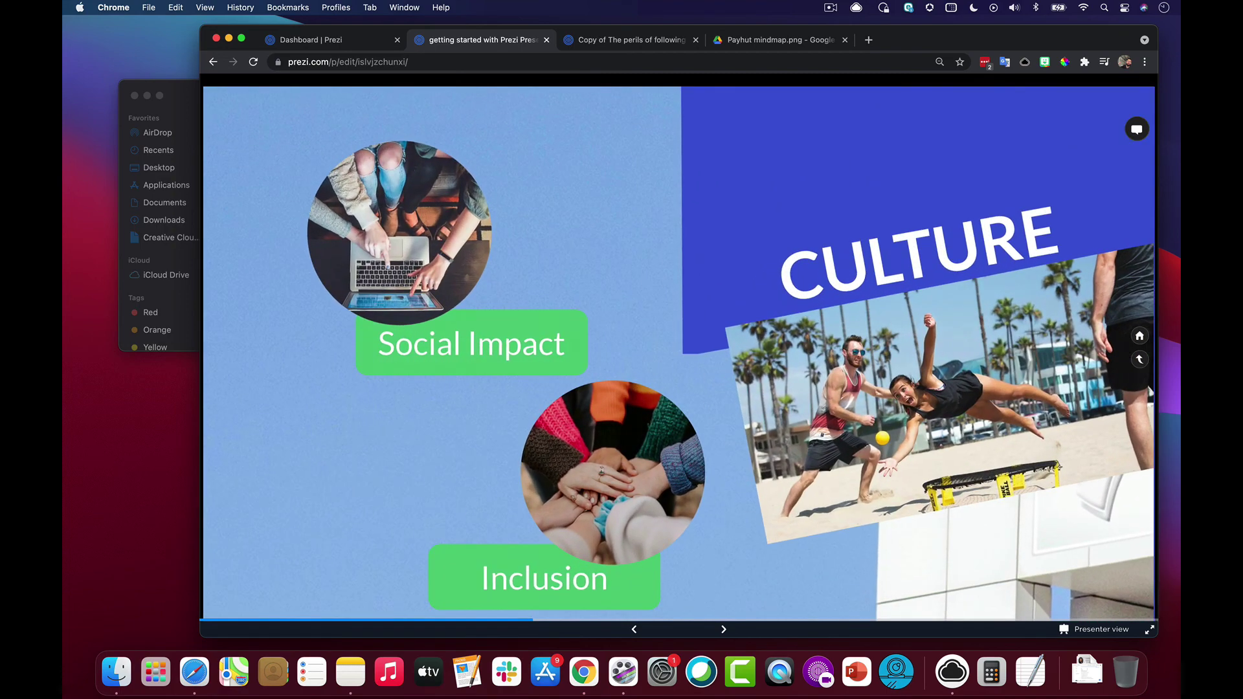
{"action": "key", "text": "Right"}
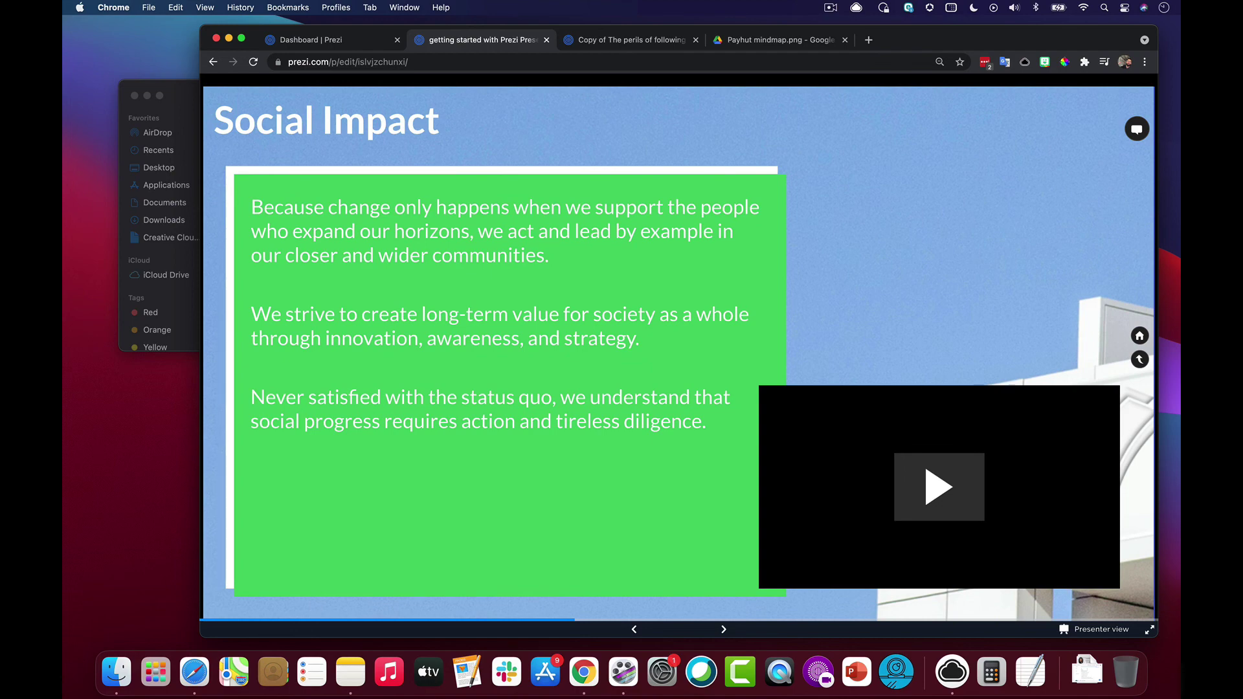
{"action": "key", "text": "Right"}
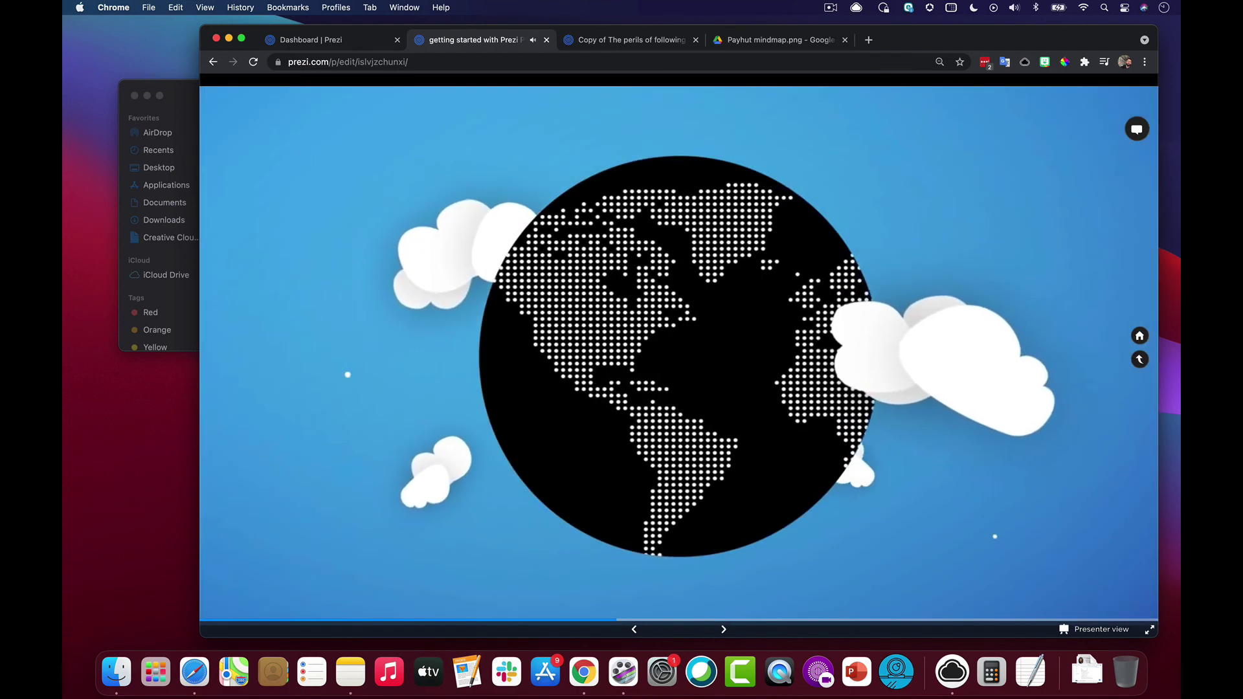
{"action": "key", "text": "Right"}
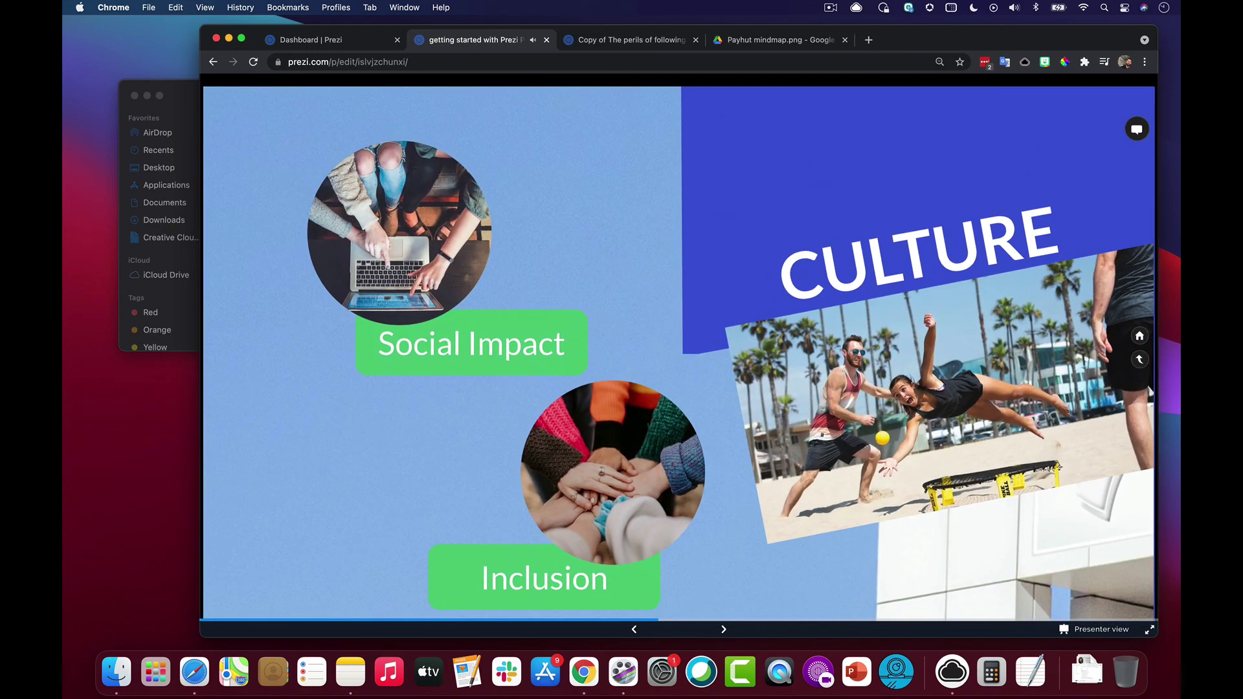
{"action": "key", "text": "Right"}
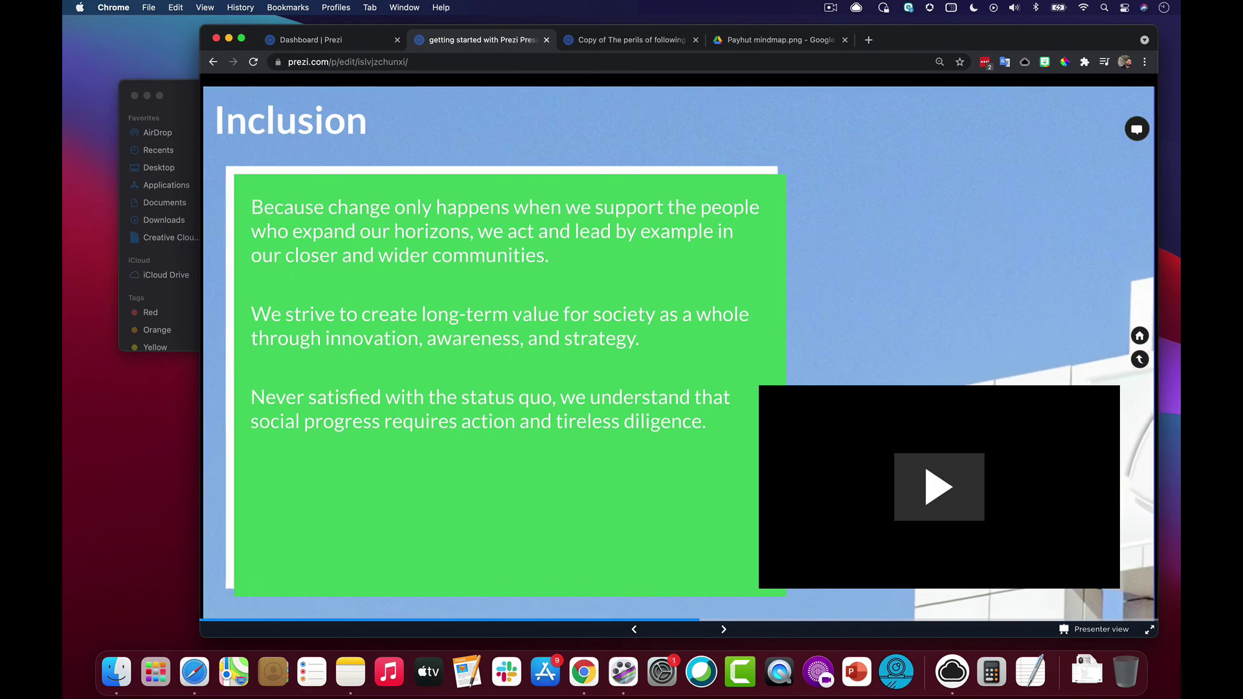
{"action": "key", "text": "Right"}
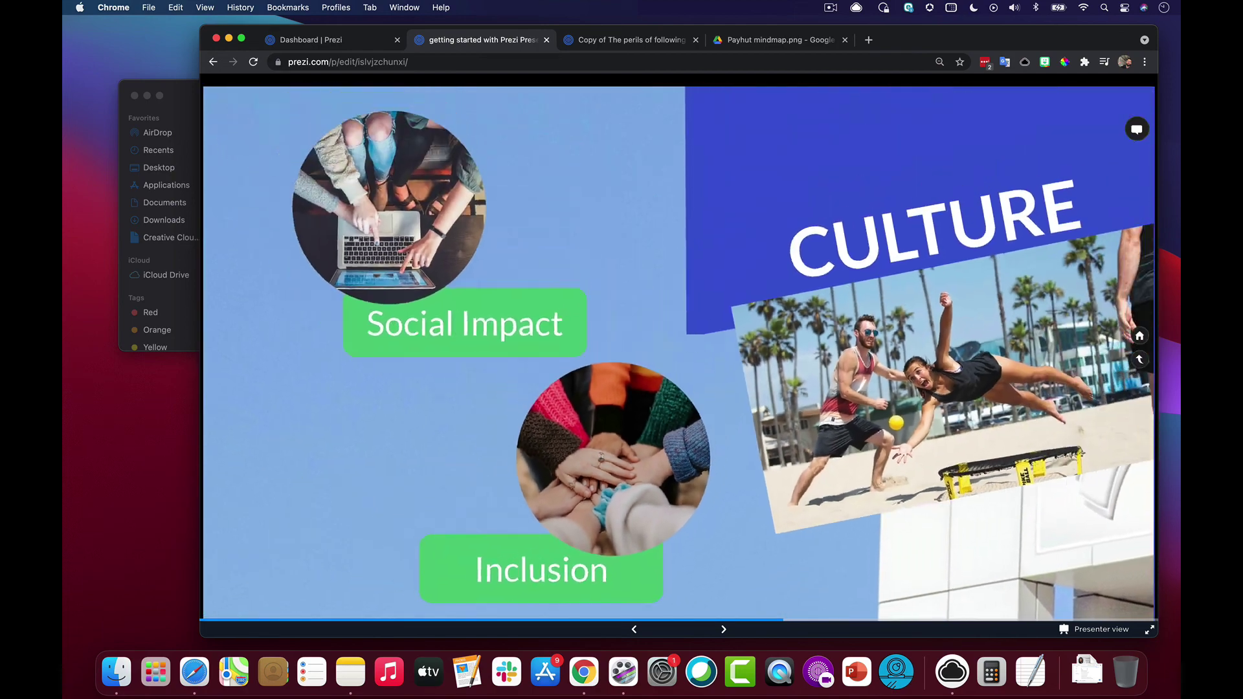
{"action": "key", "text": "Right"}
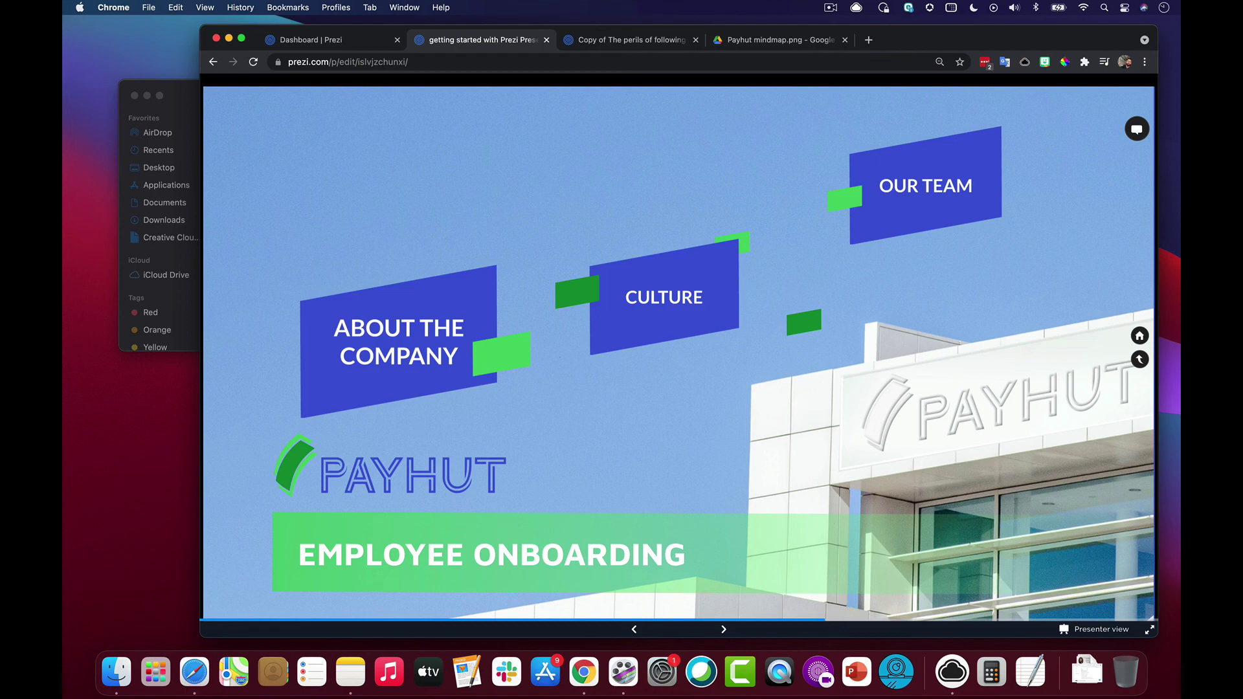
- Present OUR TEAM through WHO WE ARE and the OUR OFFICES map zooms, and exit the presentation to the editor's overview
{"action": "key", "text": "Right"}
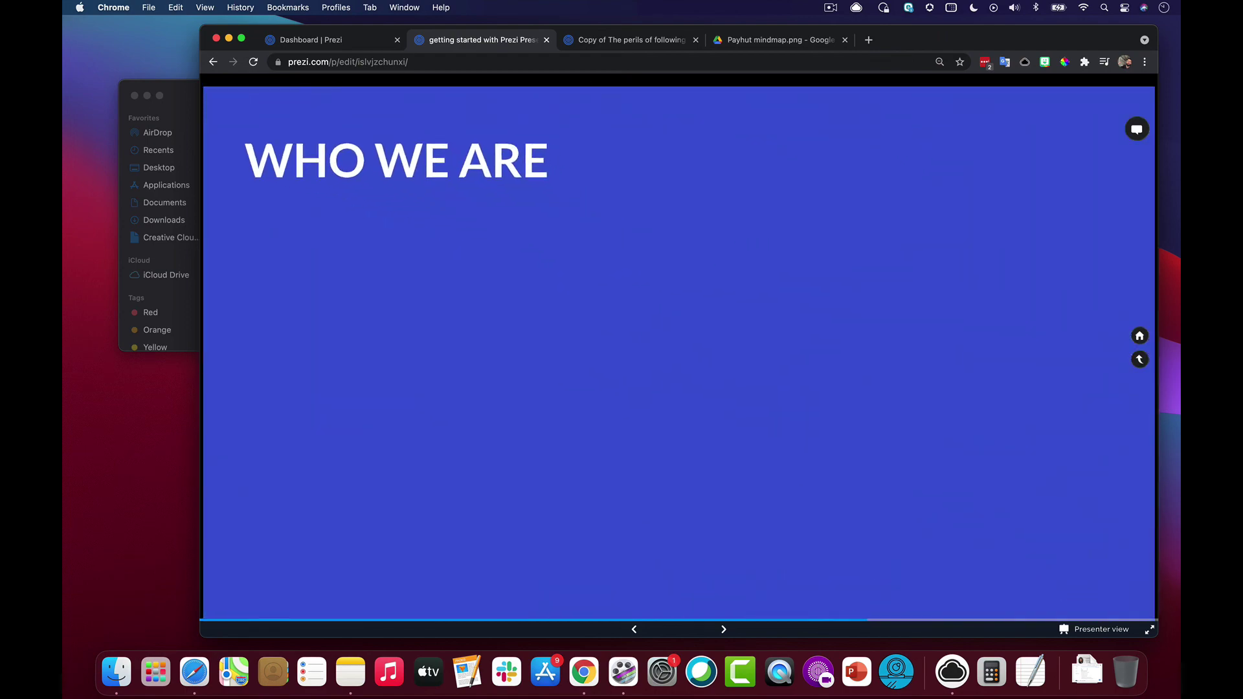
{"action": "key", "text": "Right"}
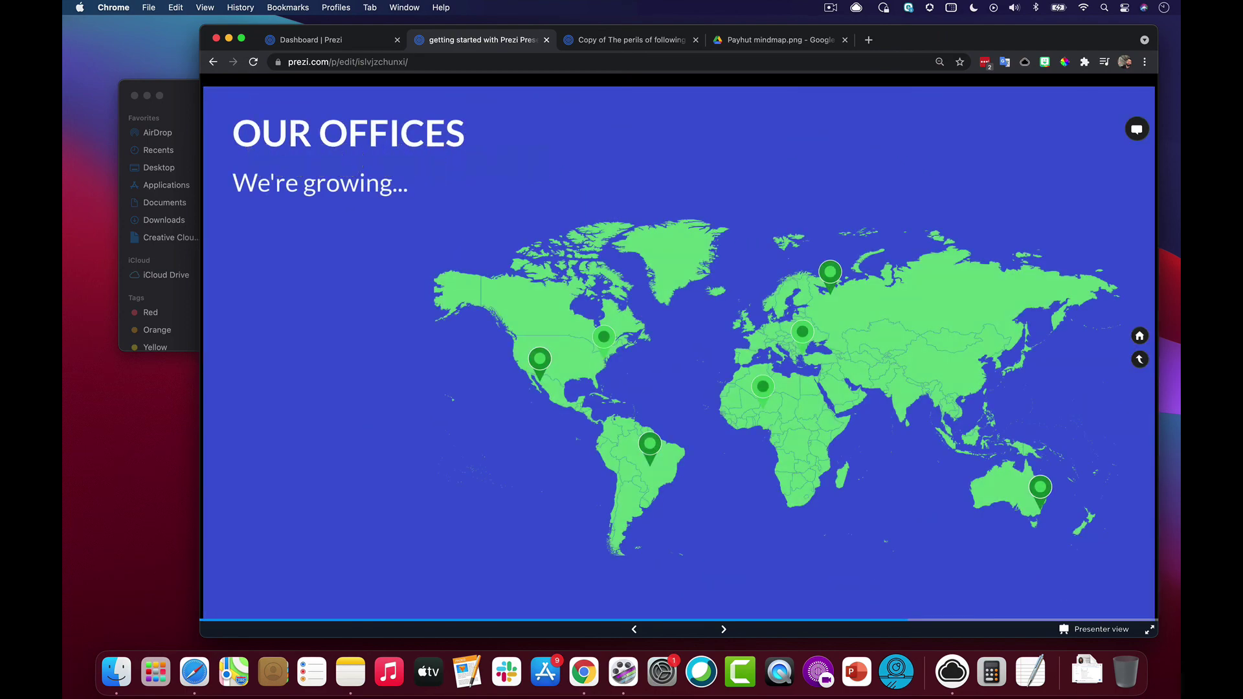
{"action": "key", "text": "Right"}
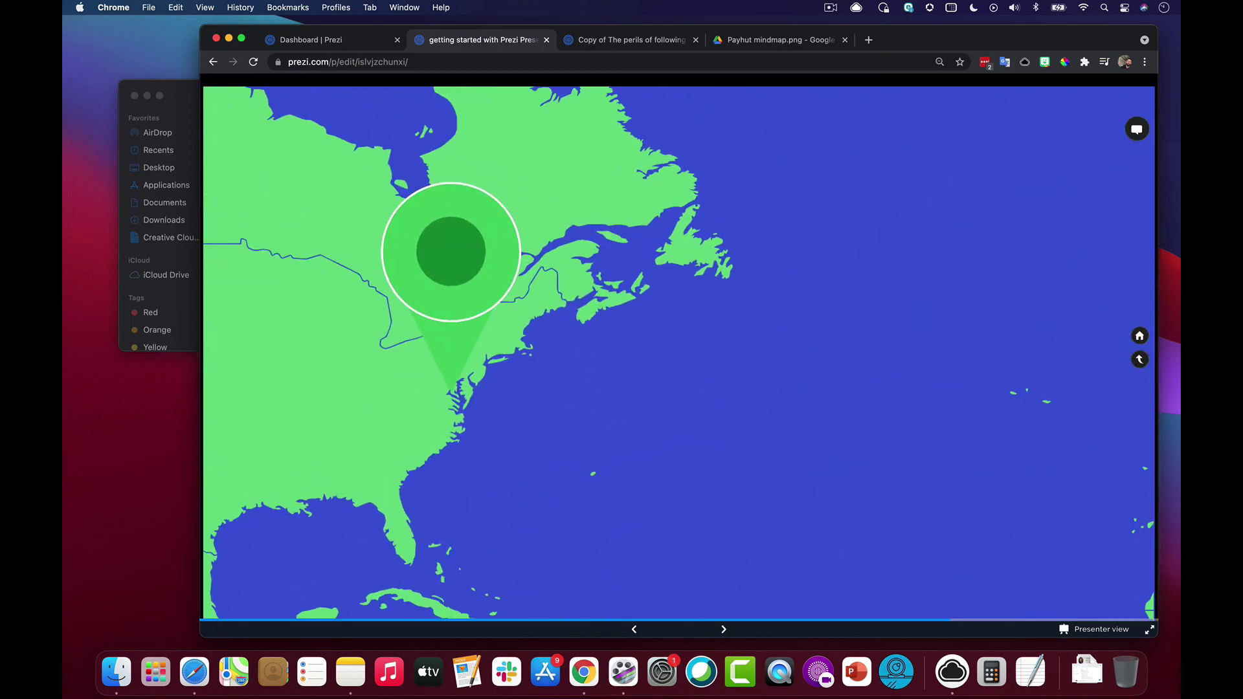
{"action": "key", "text": "Right"}
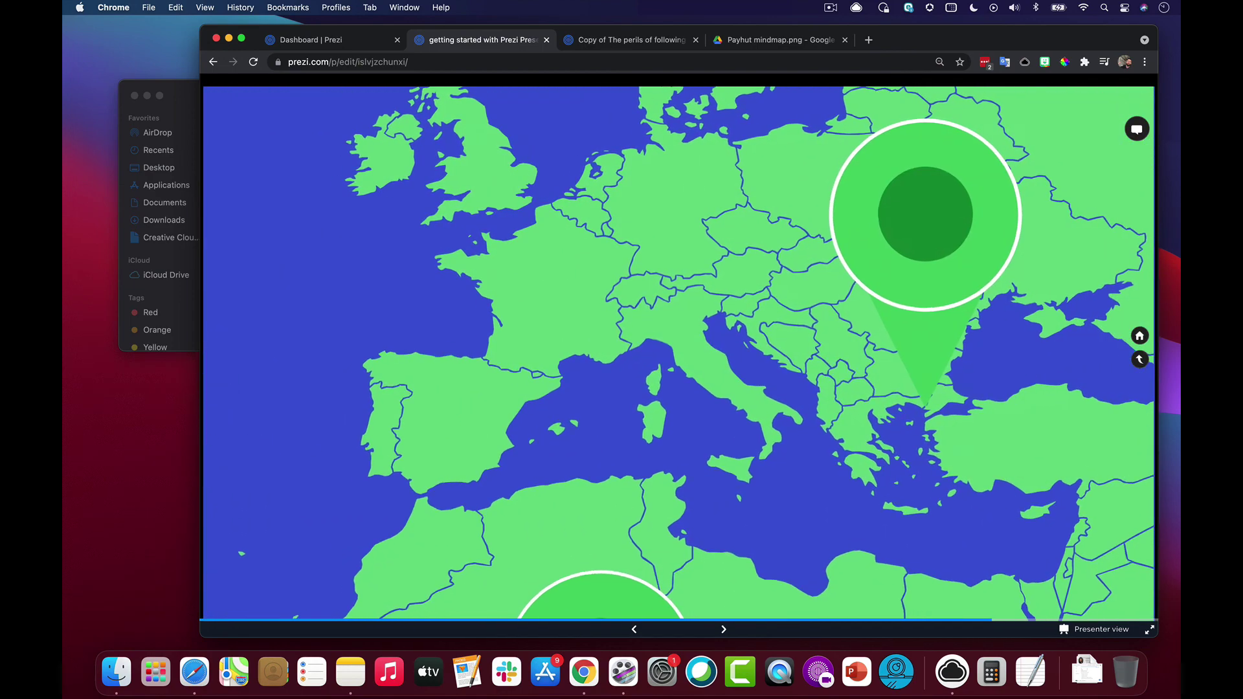
{"action": "key", "text": "Right"}
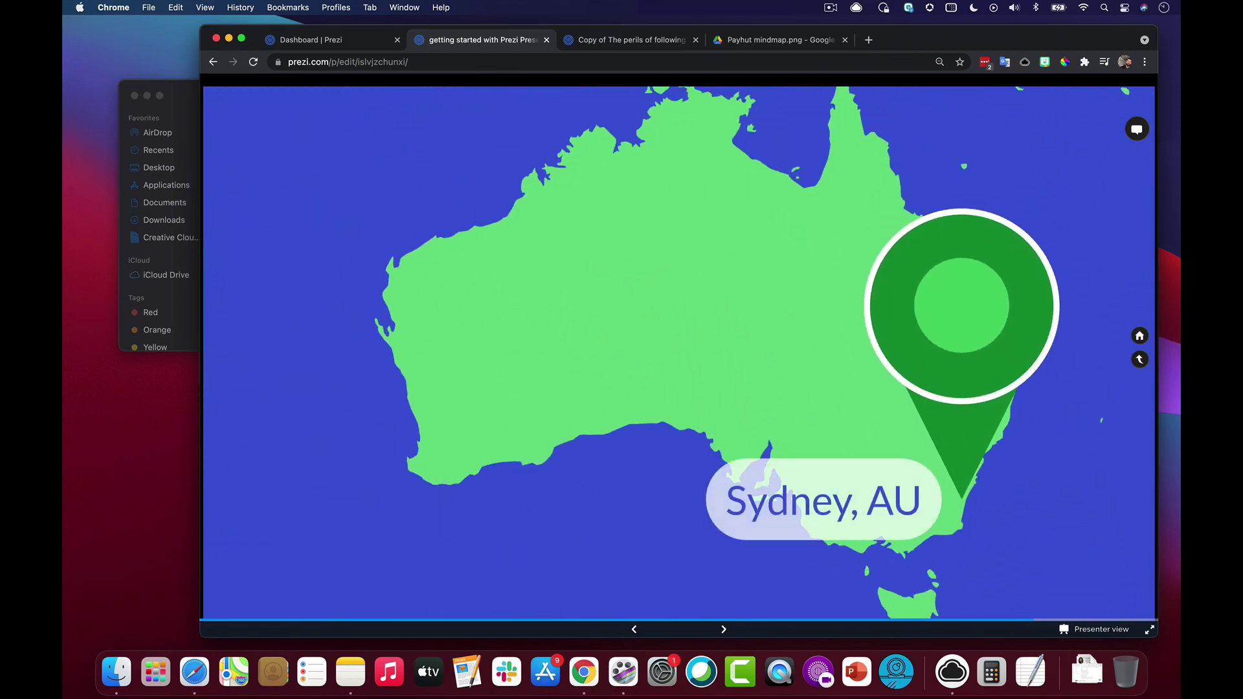
{"action": "key", "text": "Right"}
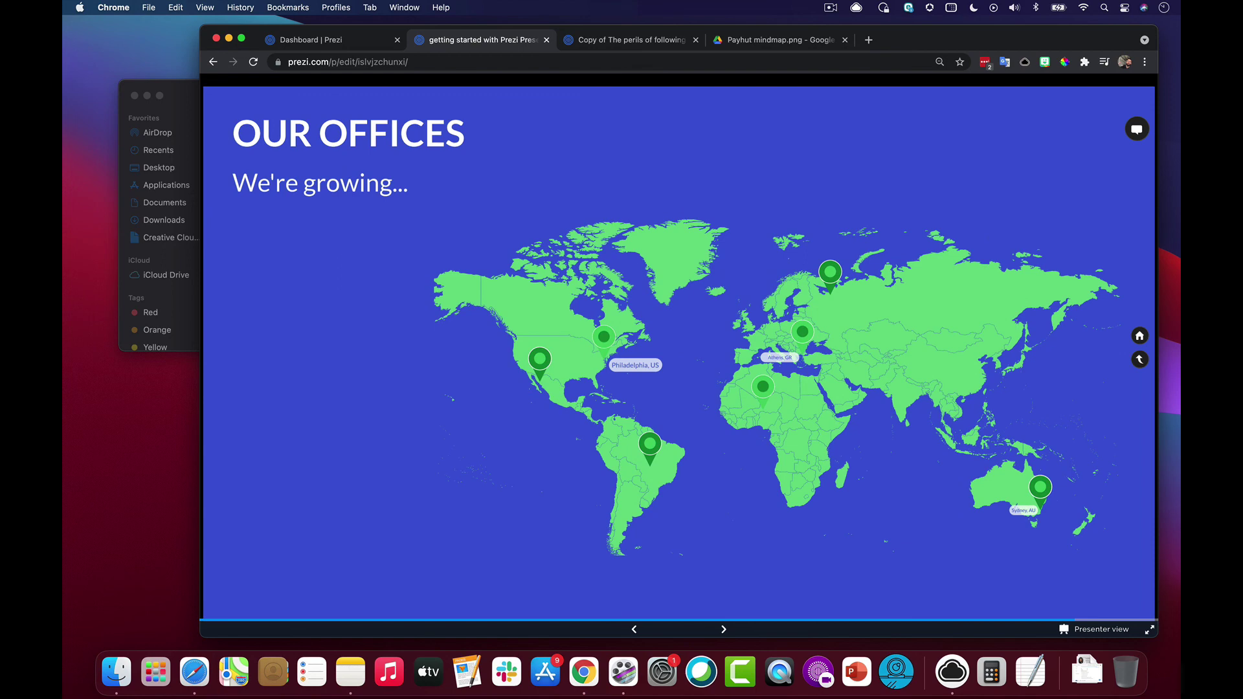
{"action": "key", "text": "Escape"}
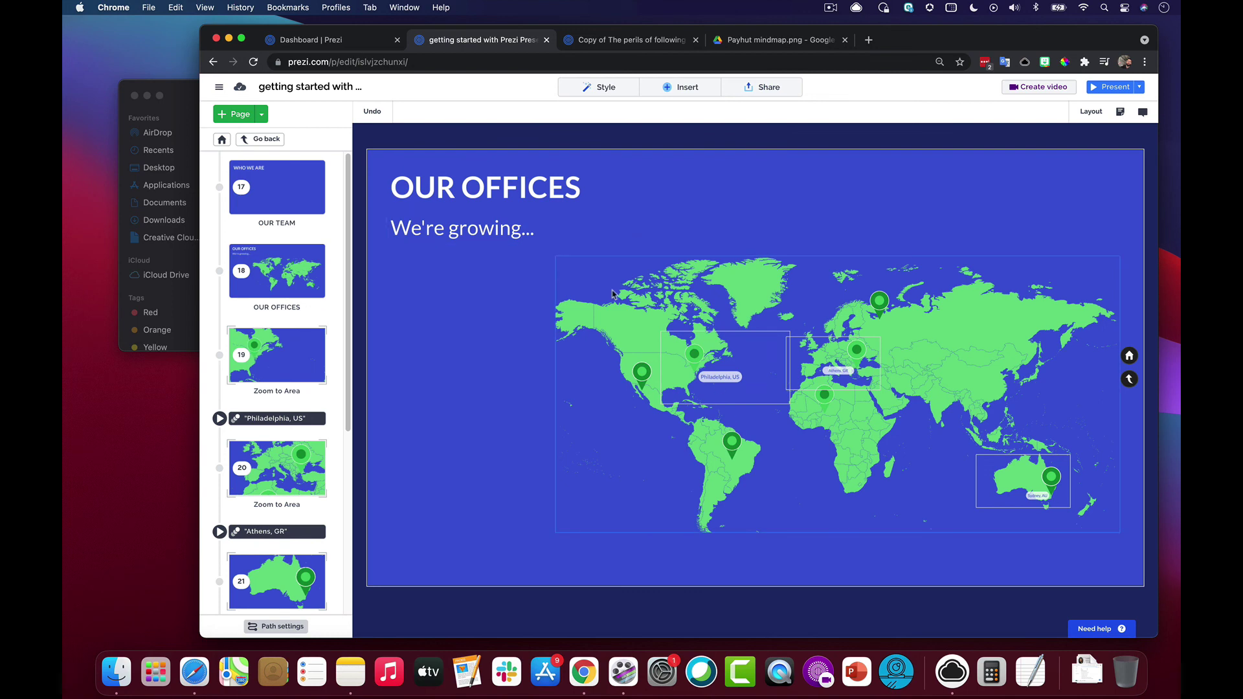
{"action": "scroll", "coordinate": [612, 301], "scroll_direction": "down", "scroll_amount": 5}
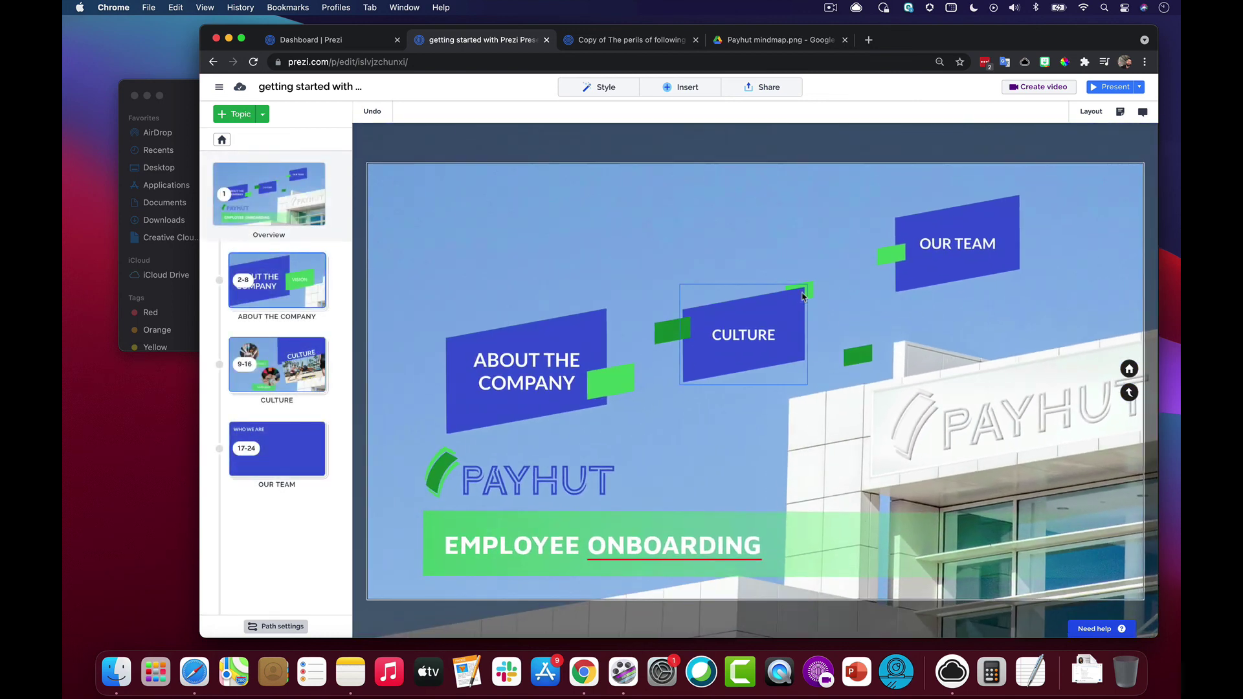